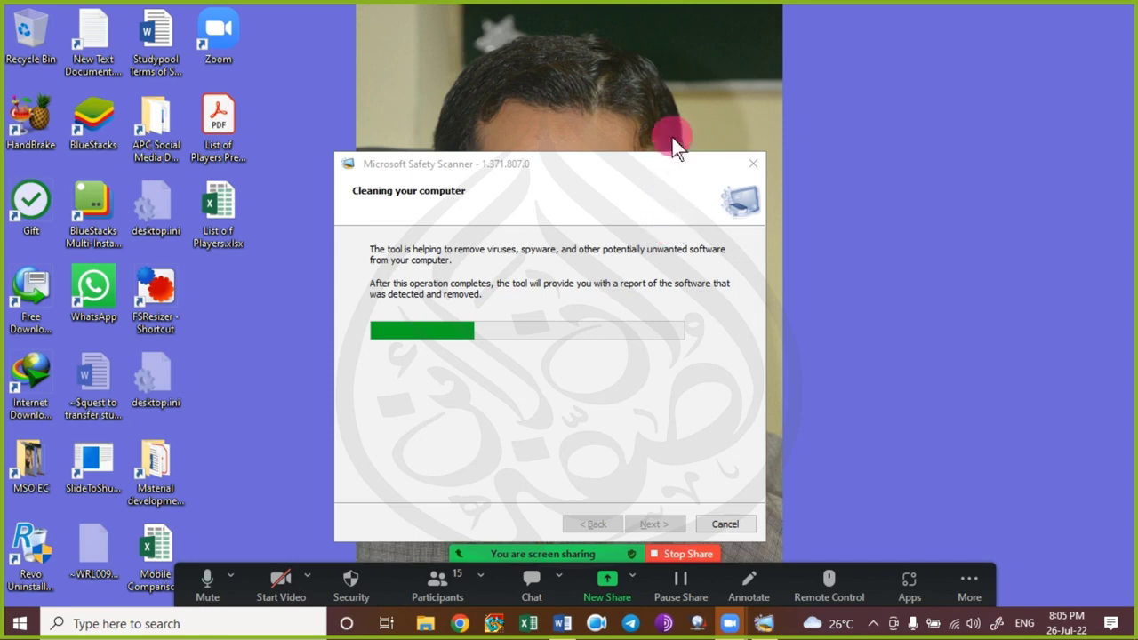
Switch to the blank Word document.
{"action": "left_click", "coordinate": [562, 625]}
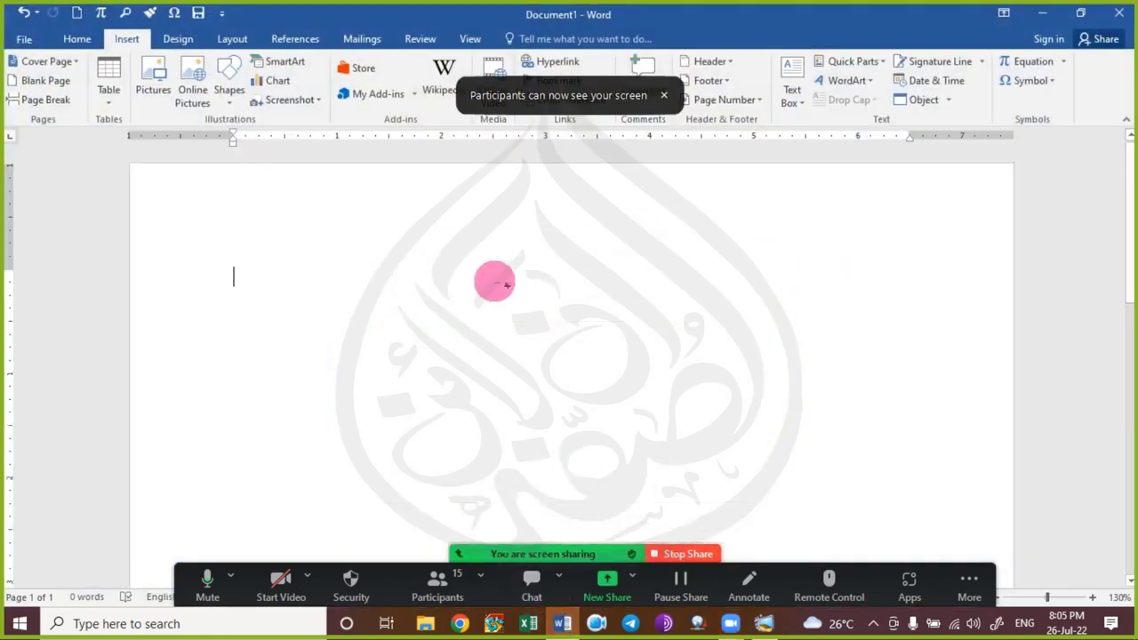
{"action": "left_click_drag", "start_coordinate": [13, 283], "coordinate": [89, 229]}
{"action": "left_click", "coordinate": [628, 100]}
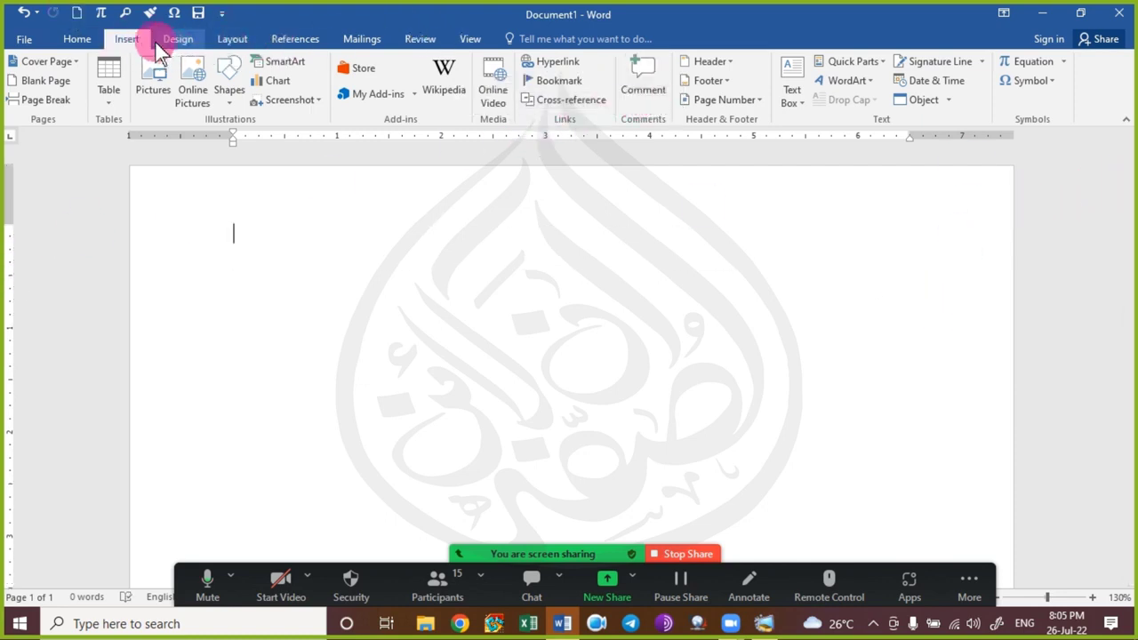
Examine the page border and paragraph border settings in the Borders and Shading dialog.
{"action": "left_click", "coordinate": [178, 39]}
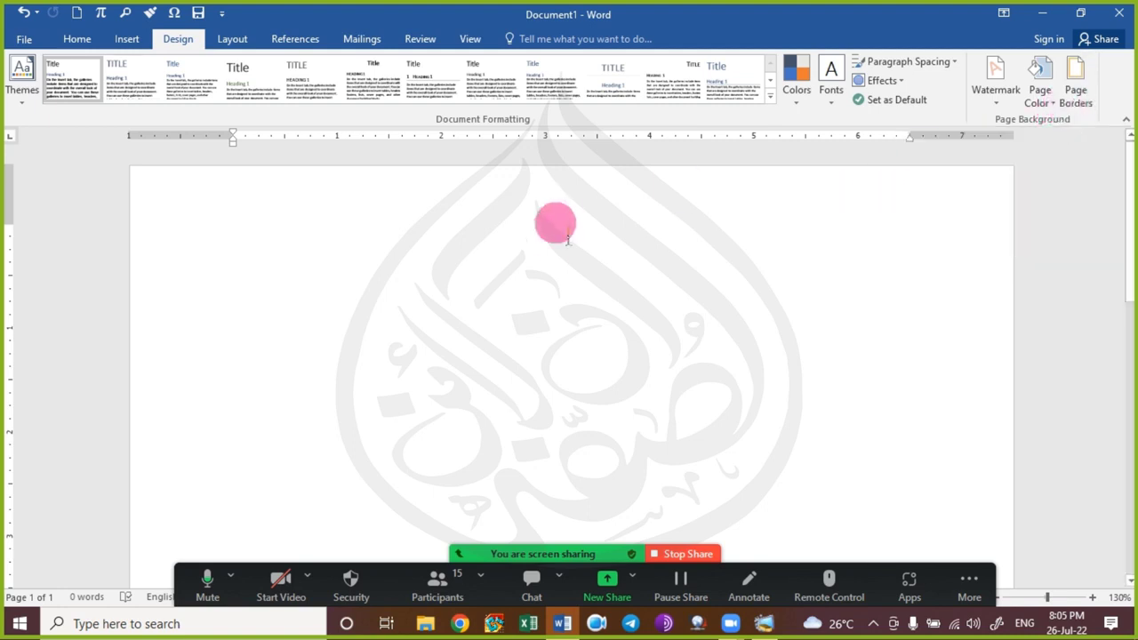
{"action": "left_click", "coordinate": [1090, 87]}
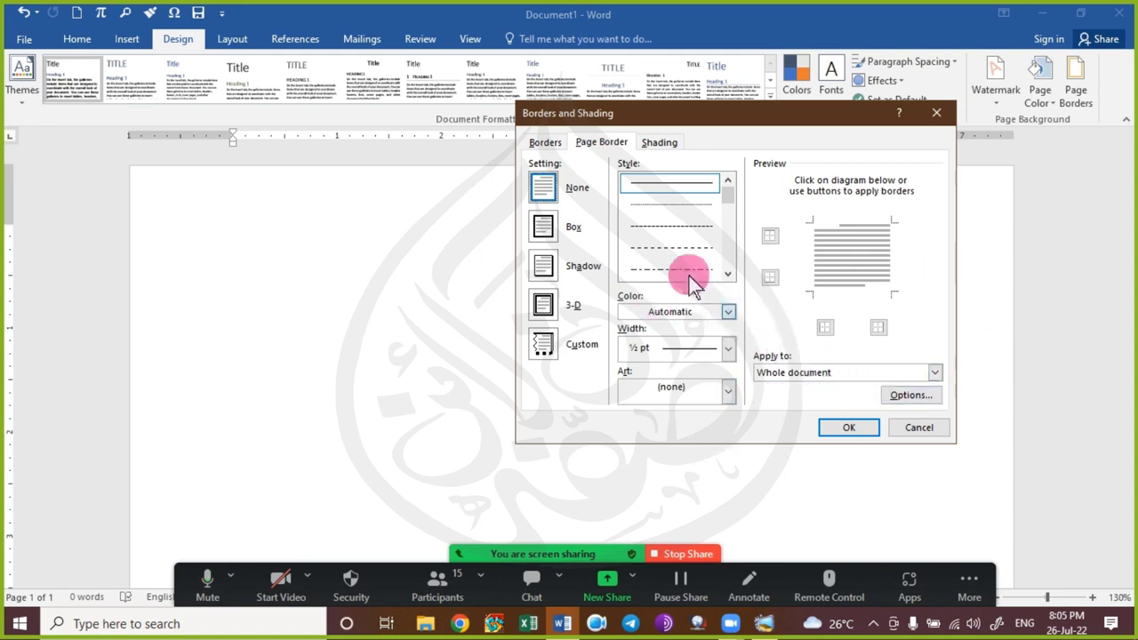
{"action": "left_click", "coordinate": [547, 145]}
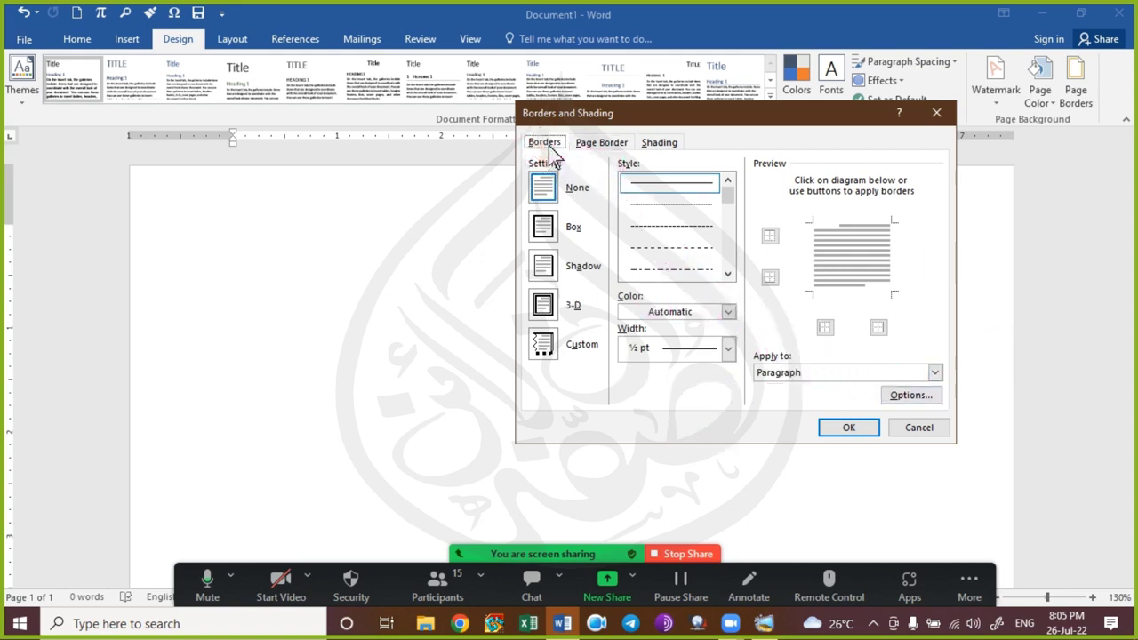
{"action": "left_click_drag", "start_coordinate": [655, 118], "coordinate": [620, 165]}
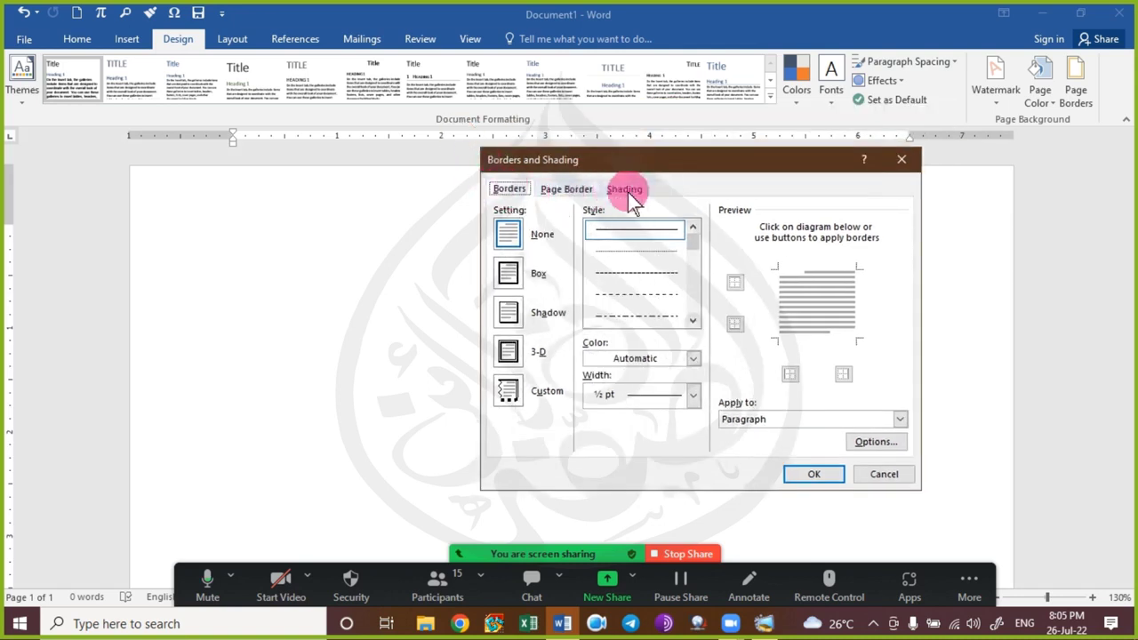
{"action": "left_click", "coordinate": [900, 162]}
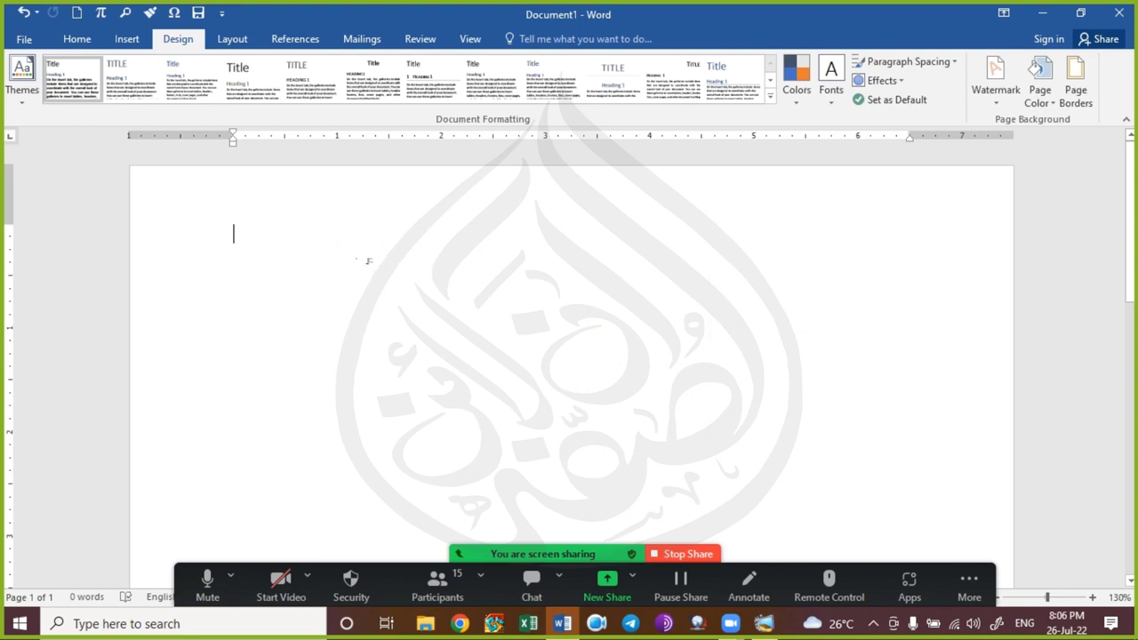
Generate three paragraphs of sample text with =rand(3).
{"action": "type", "text": "=ra"}
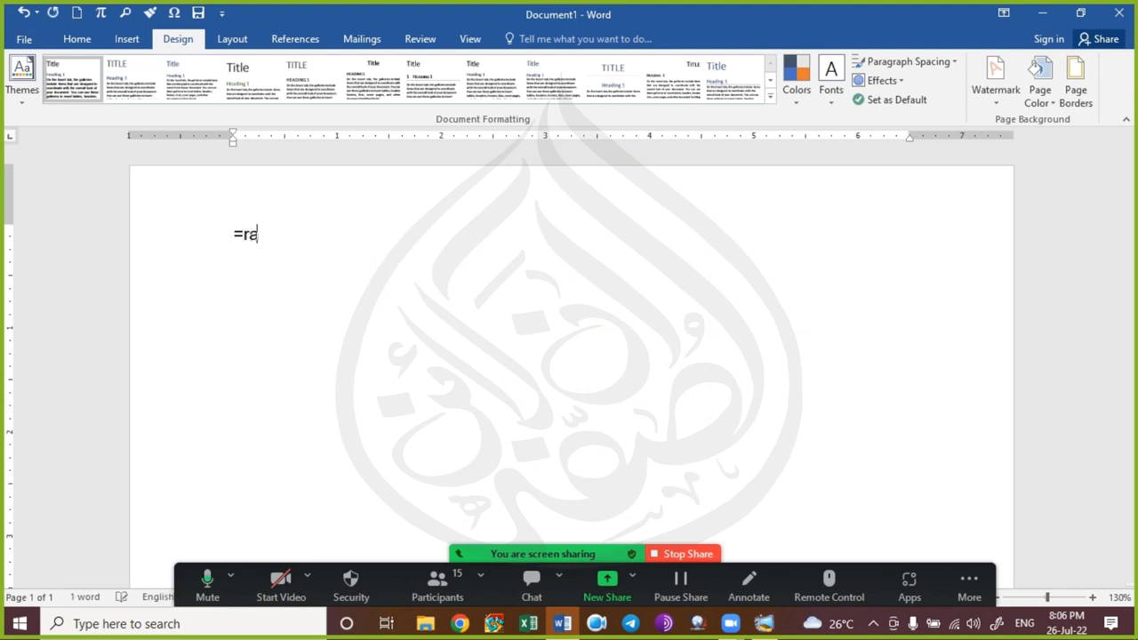
{"action": "type", "text": "nd()"}
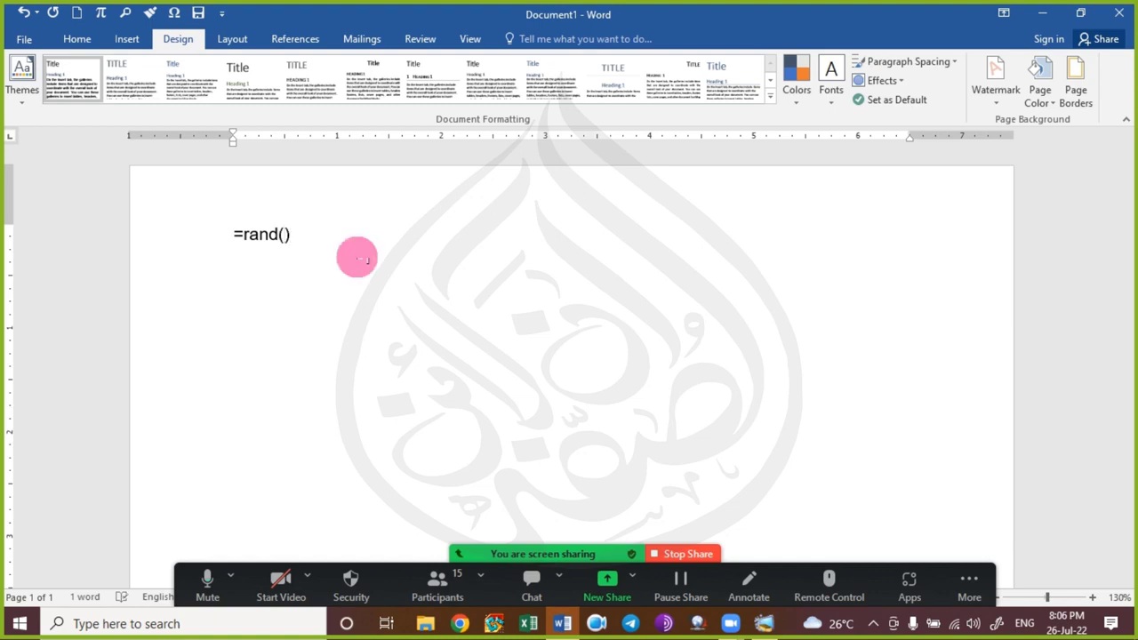
{"action": "type", "text": "3"}
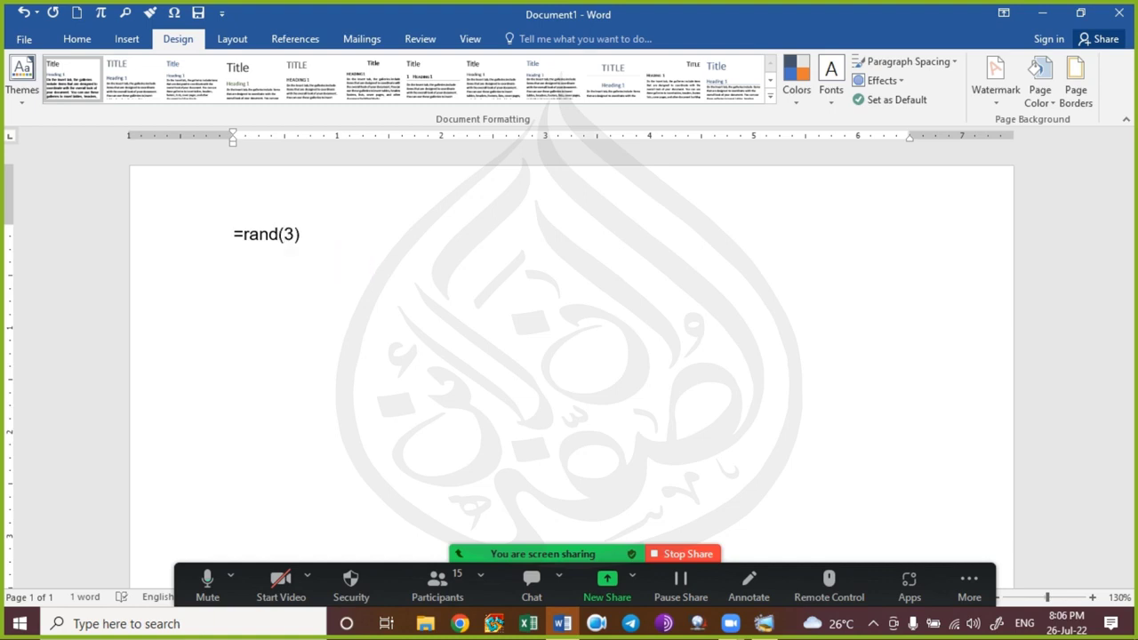
{"action": "key", "text": "Return"}
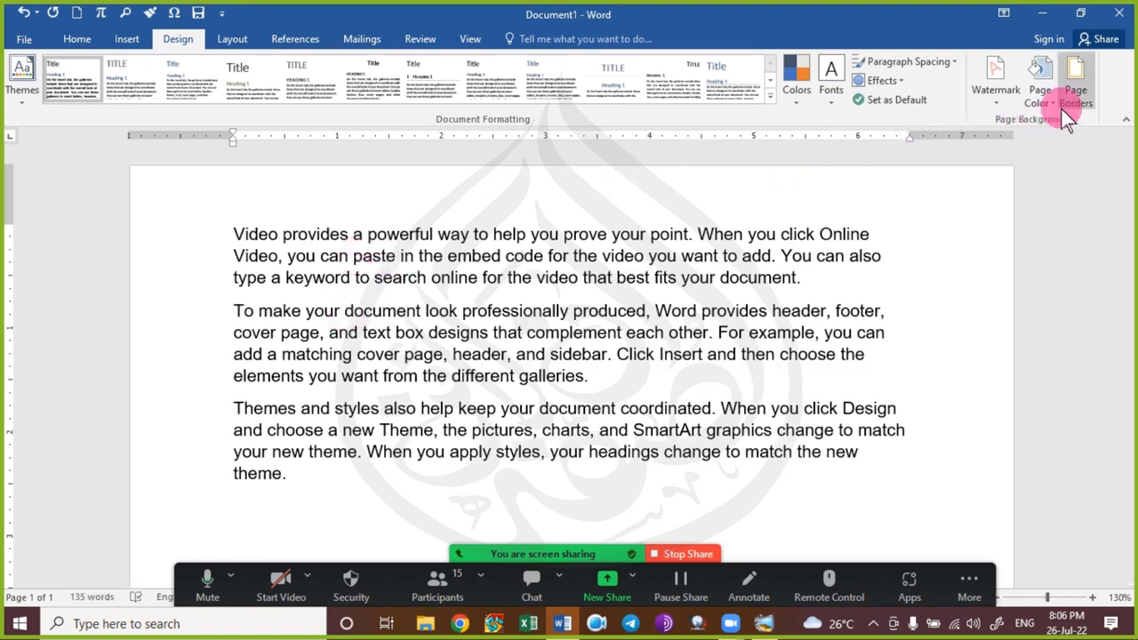
Select the second paragraph and choose a triple-line box border for it.
{"action": "left_click_drag", "start_coordinate": [223, 318], "coordinate": [201, 386]}
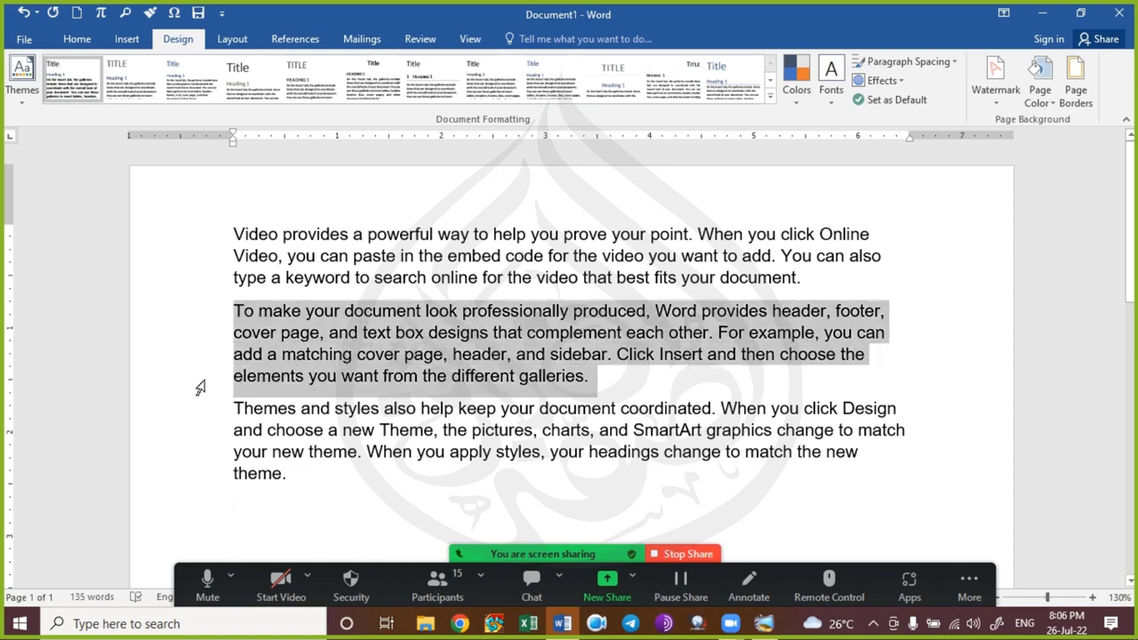
{"action": "left_click", "coordinate": [538, 346]}
{"action": "triple_click", "coordinate": [539, 345]}
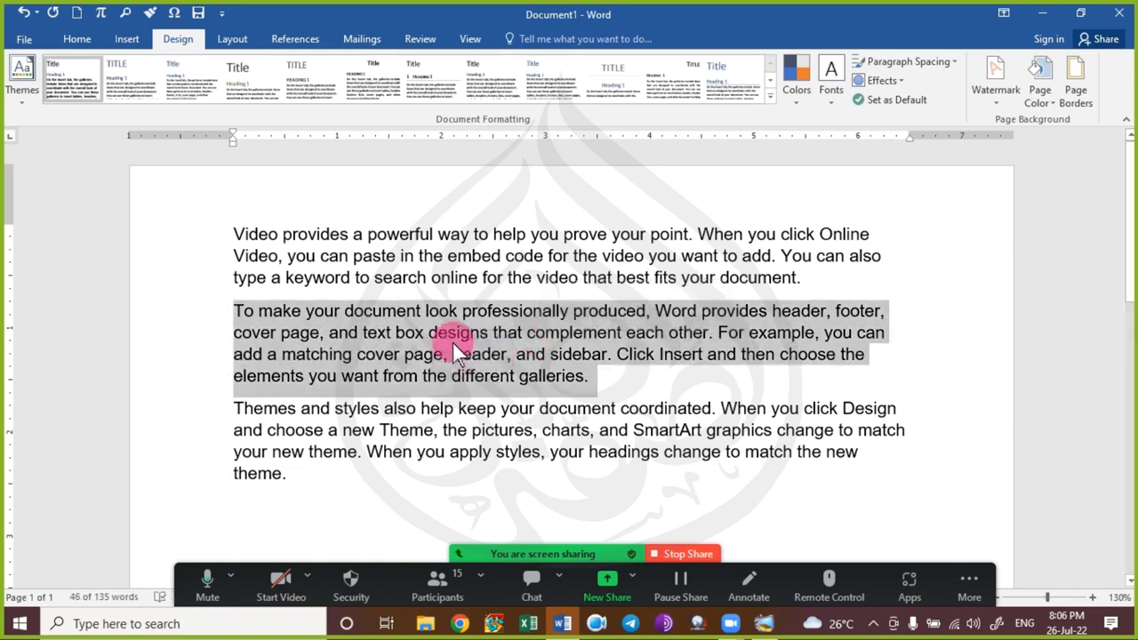
{"action": "left_click", "coordinate": [1083, 92]}
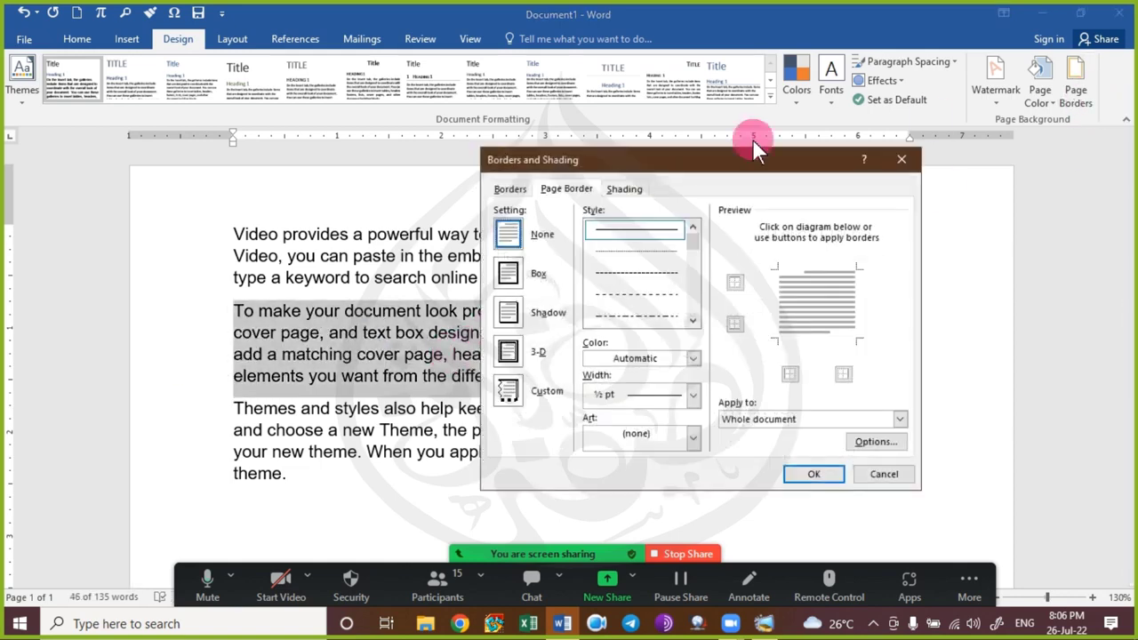
{"action": "left_click", "coordinate": [510, 190]}
{"action": "left_click", "coordinate": [511, 196]}
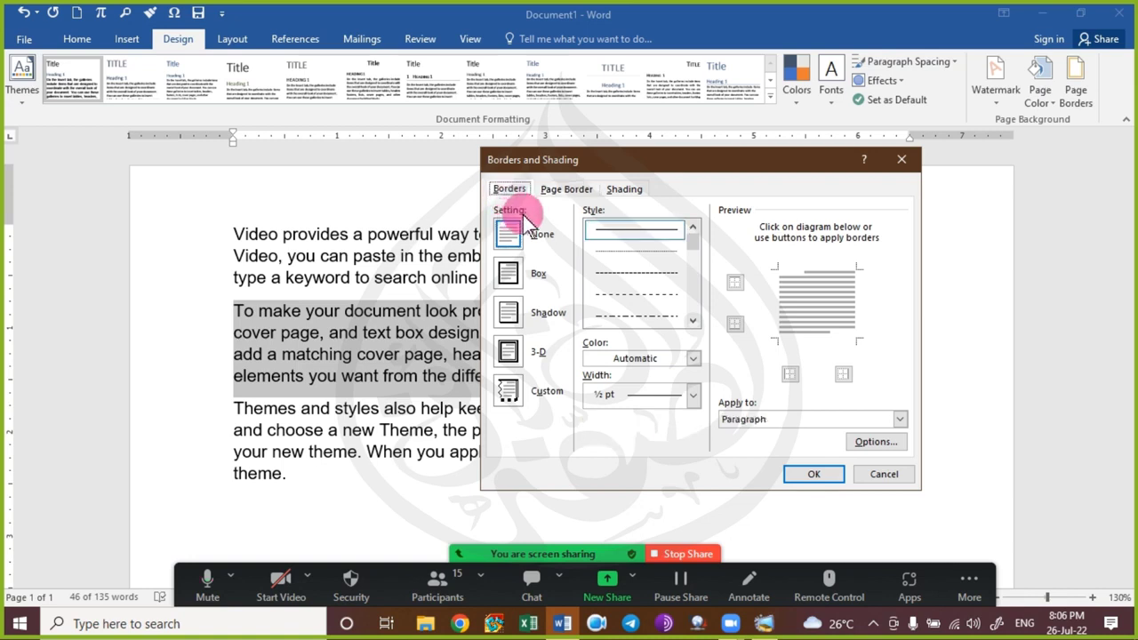
{"action": "left_click", "coordinate": [693, 321]}
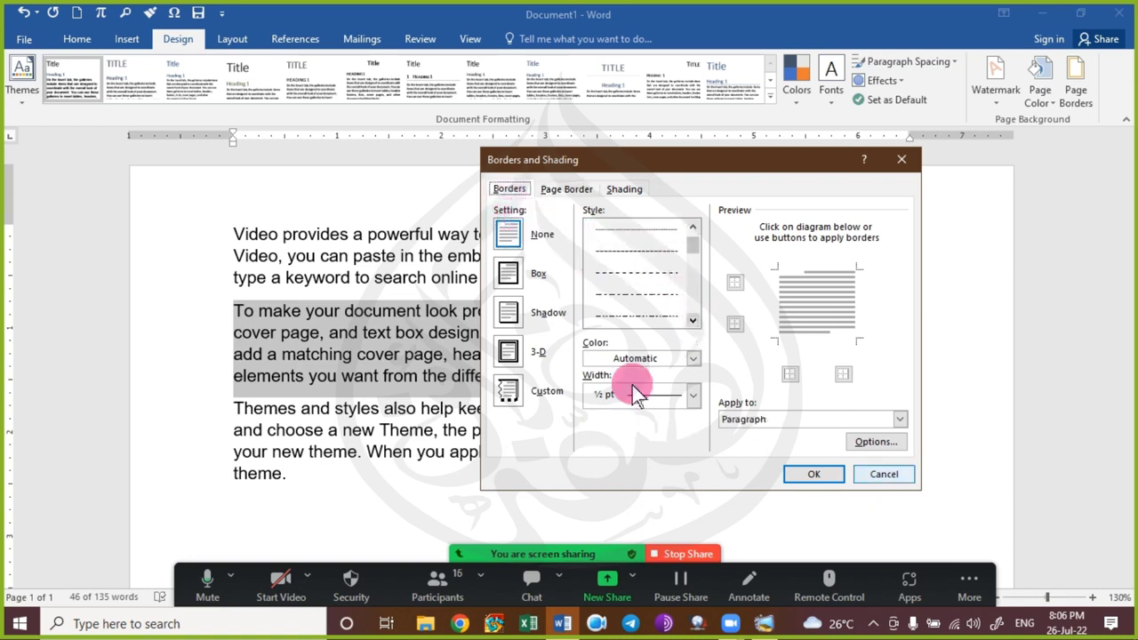
{"action": "left_click", "coordinate": [693, 320]}
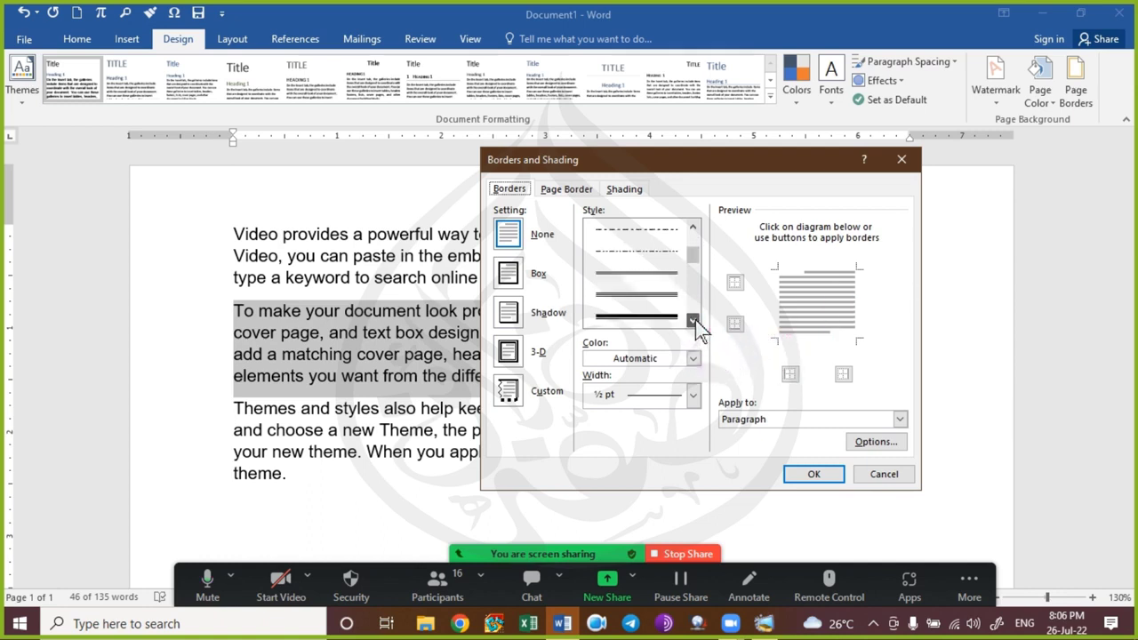
{"action": "left_click", "coordinate": [613, 292]}
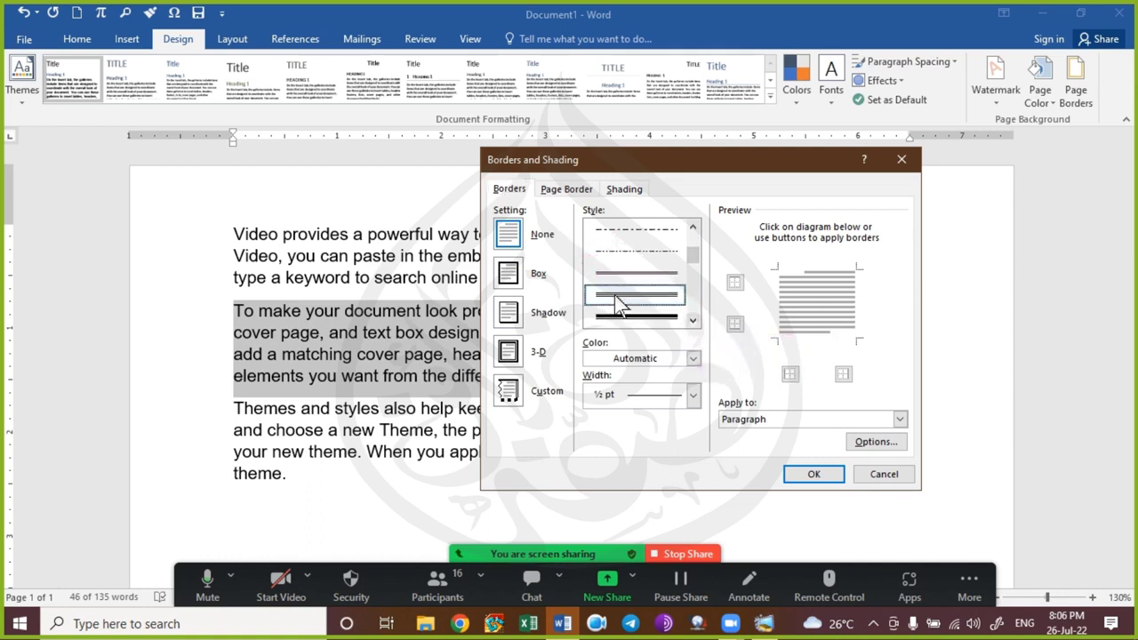
{"action": "left_click", "coordinate": [620, 304]}
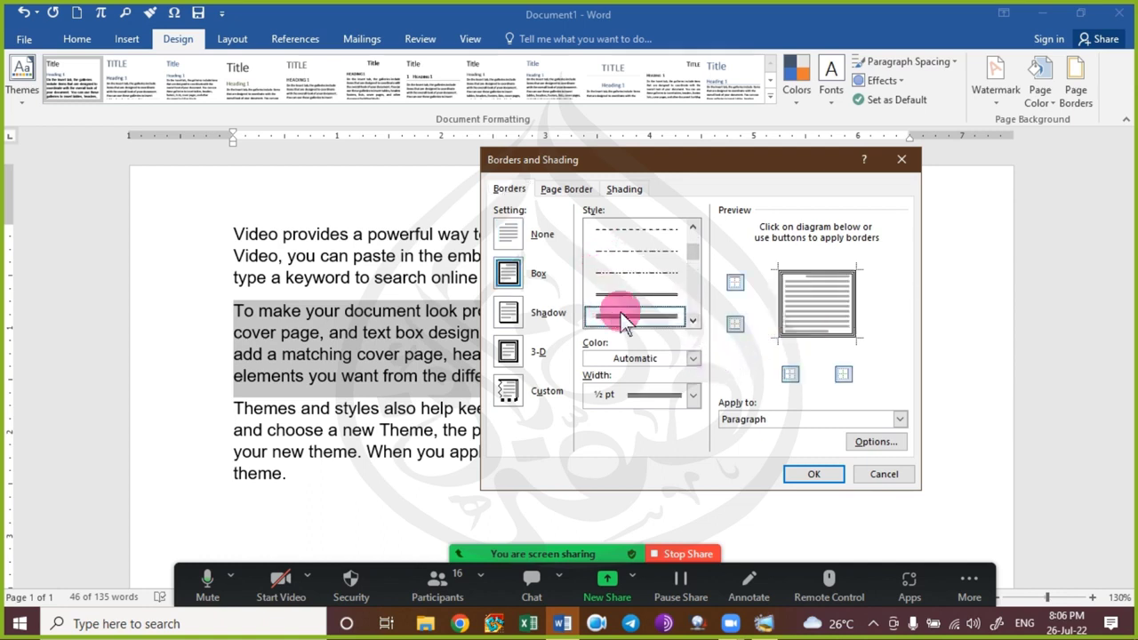
Set the second paragraph's border width to 1 ½ pt and its color to purple.
{"action": "left_click", "coordinate": [655, 405]}
{"action": "left_click", "coordinate": [656, 480]}
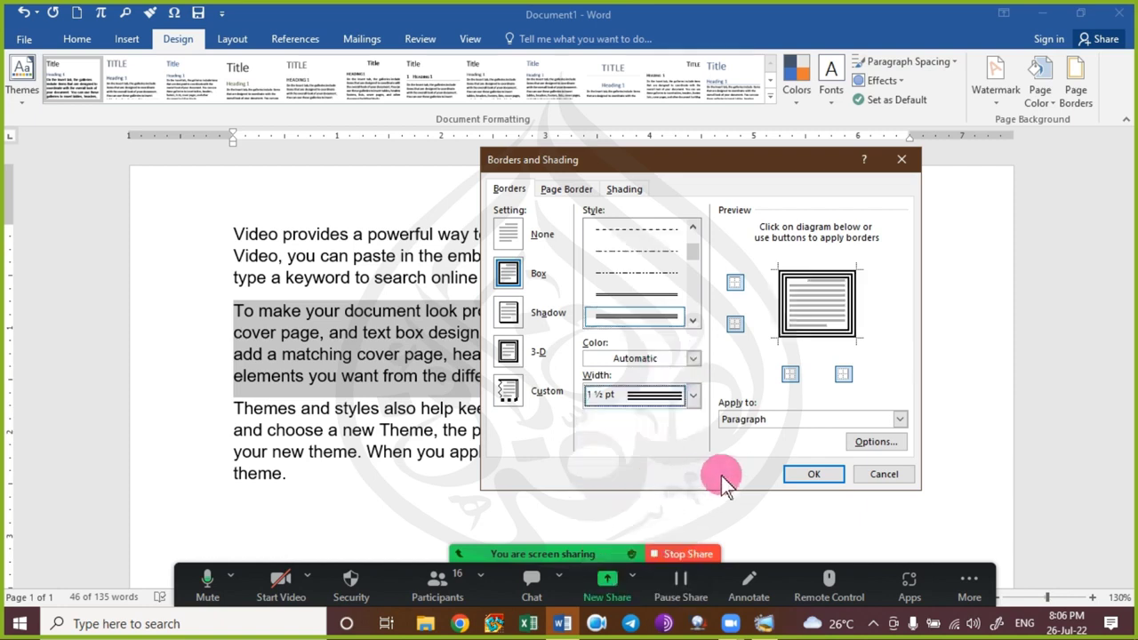
{"action": "left_click", "coordinate": [692, 359]}
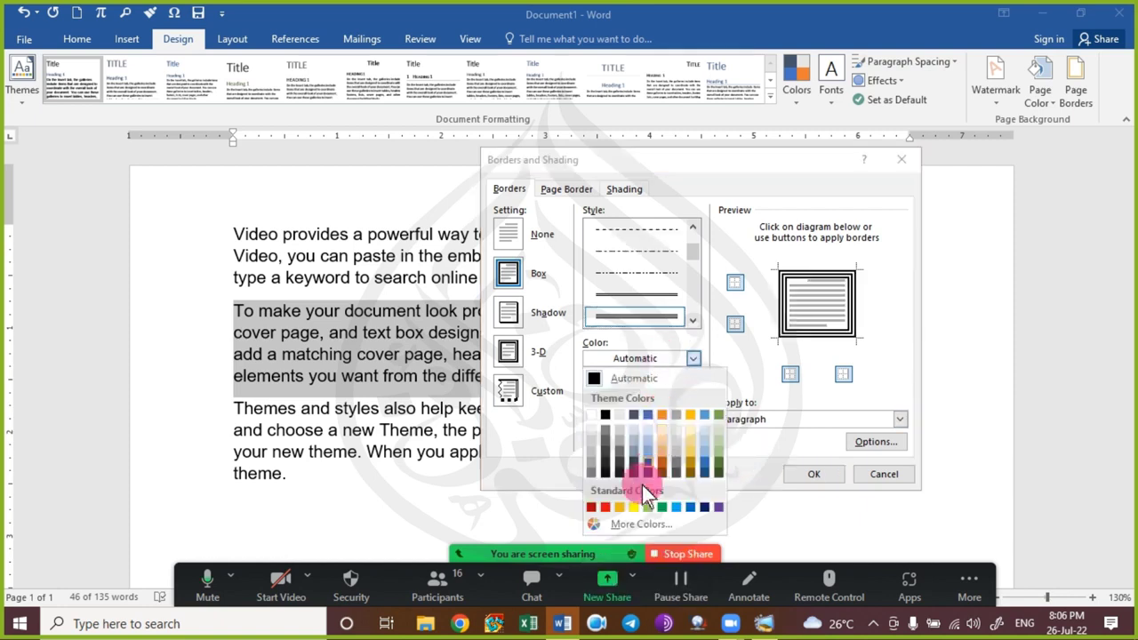
{"action": "left_click", "coordinate": [719, 507]}
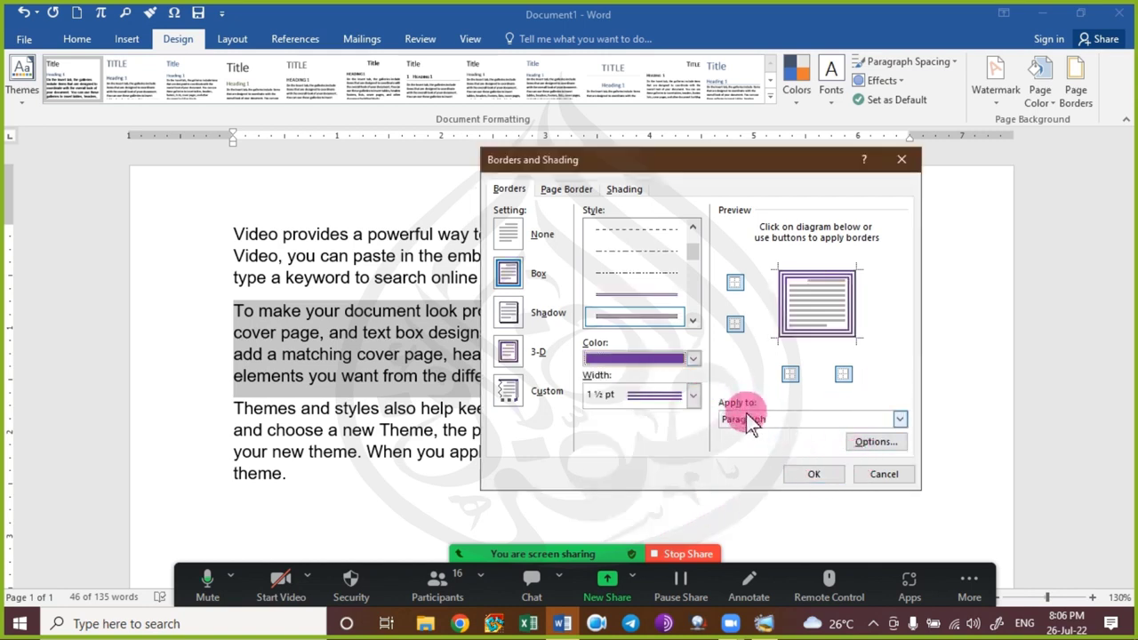
Compare the scope of the page border and paragraph border settings, and apply the box border to the second paragraph.
{"action": "left_click", "coordinate": [562, 190]}
{"action": "left_click", "coordinate": [828, 398]}
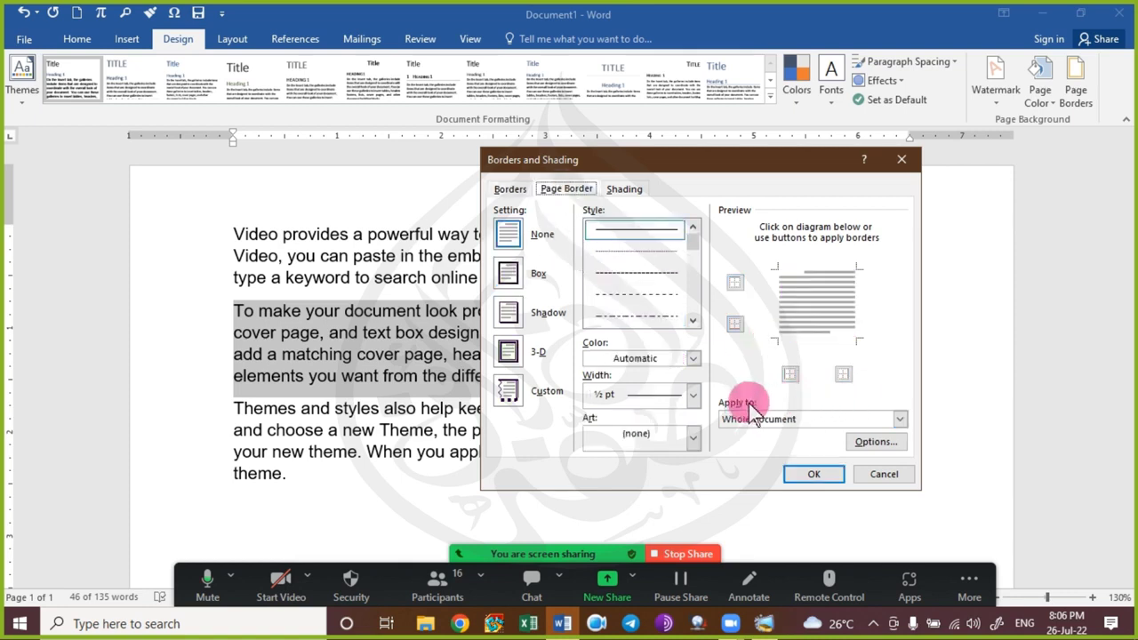
{"action": "left_click", "coordinate": [511, 189]}
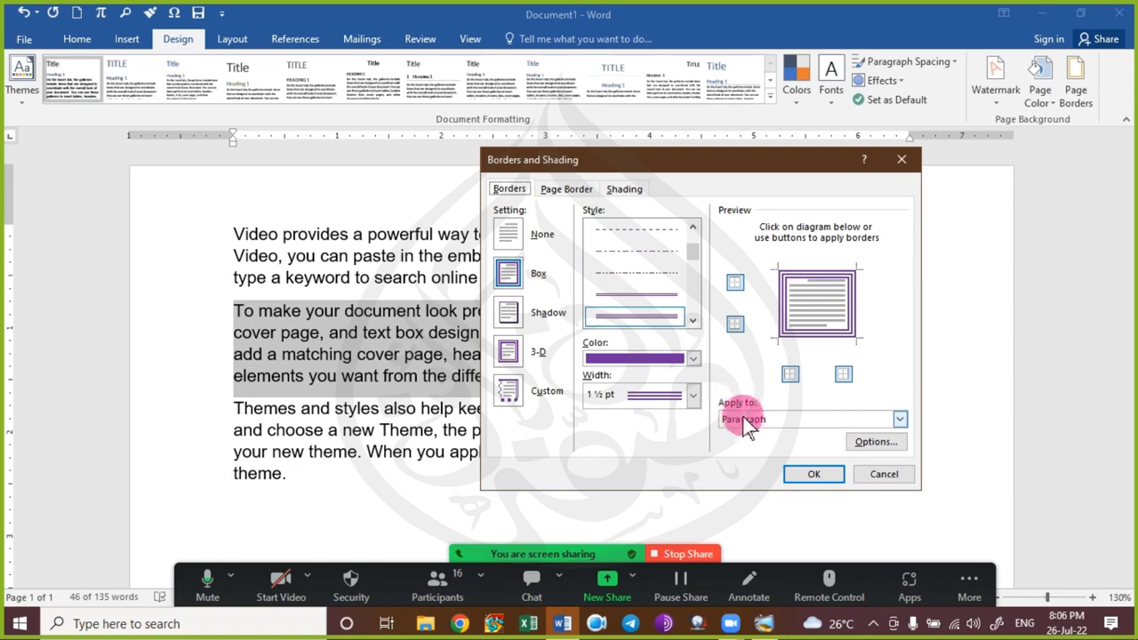
{"action": "left_click", "coordinate": [815, 477]}
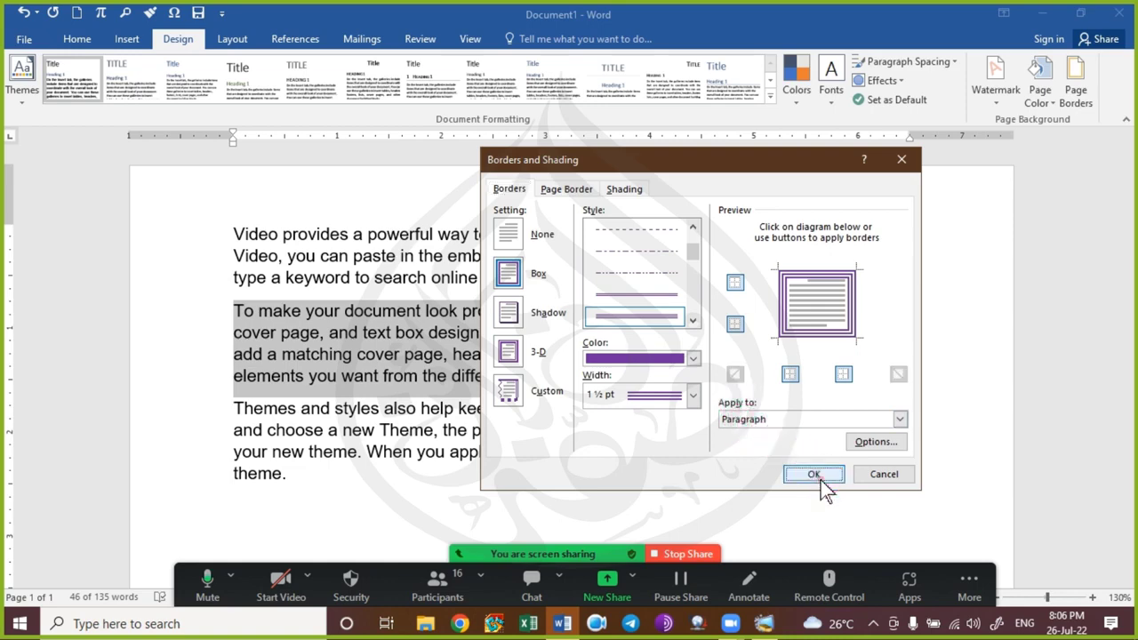
{"action": "left_click", "coordinate": [698, 424]}
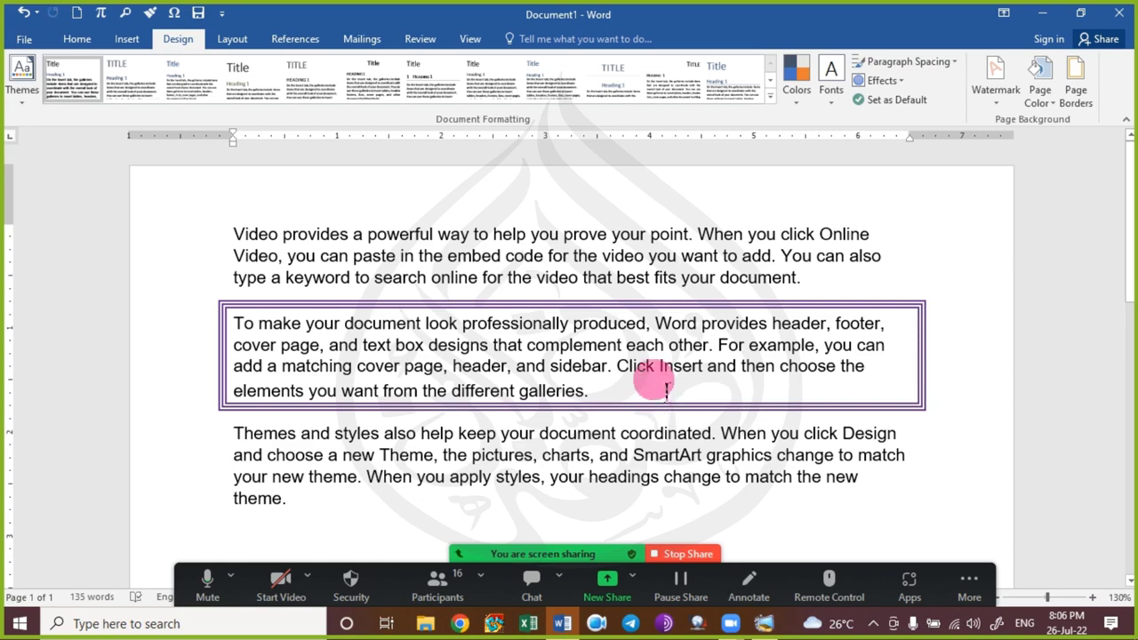
Justify all the text in the document with the second paragraph's border in place.
{"action": "key", "text": "ctrl+a"}
{"action": "key", "text": "ctrl+j"}
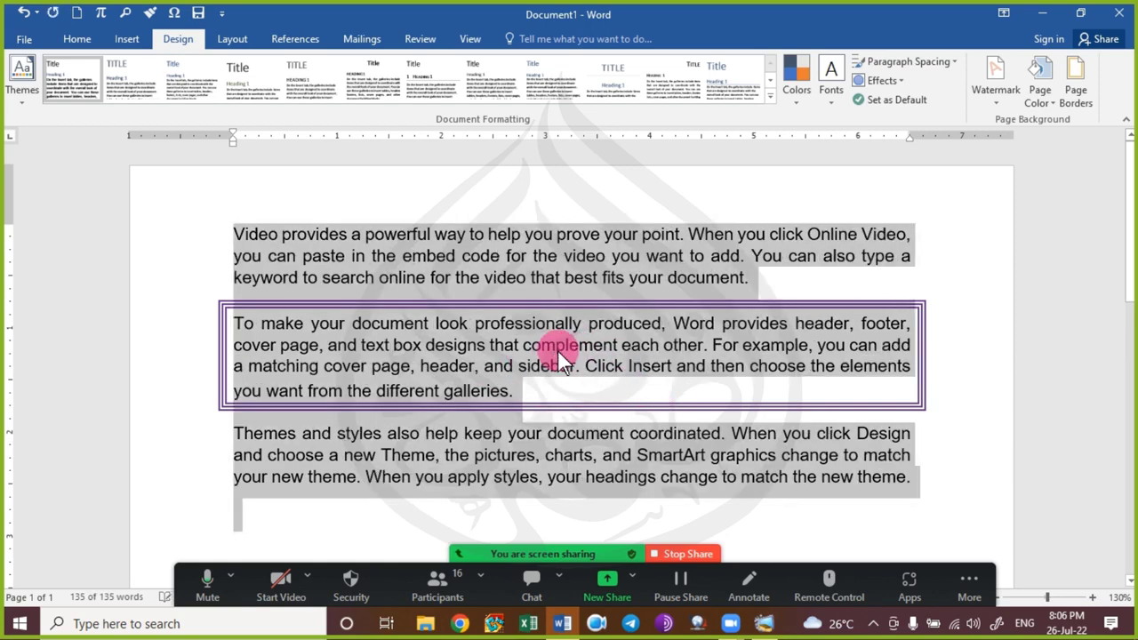
{"action": "left_click", "coordinate": [558, 346]}
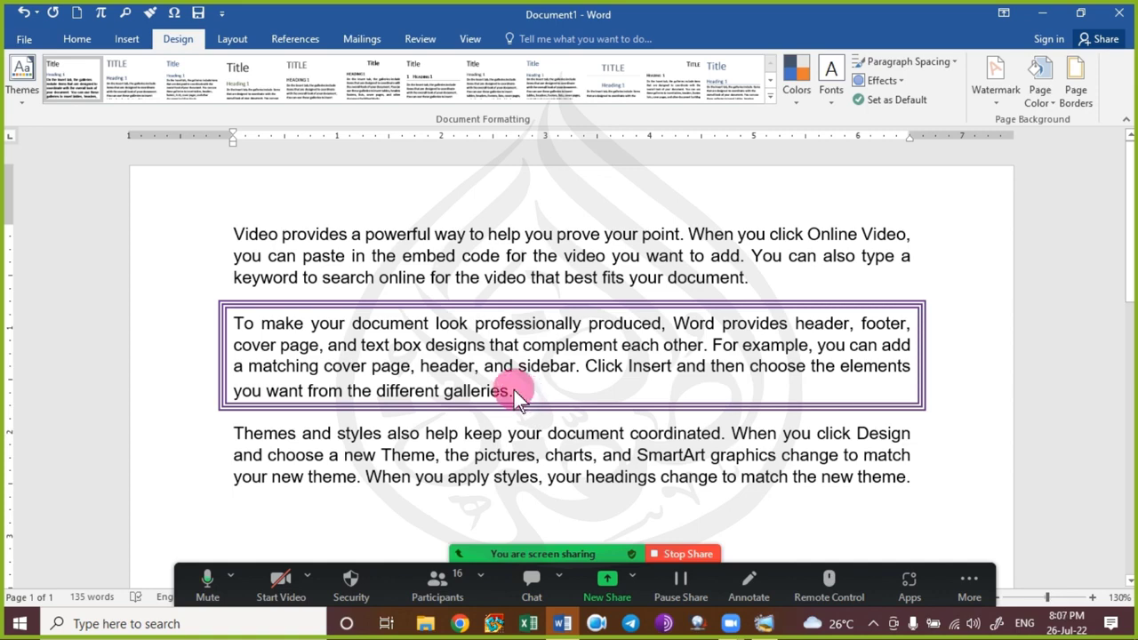
Remove the second paragraph's border and the justified alignment from the document text.
{"action": "key", "text": "ctrl+a"}
{"action": "key", "text": "ctrl+l"}
{"action": "key", "text": "ctrl+q"}
{"action": "left_click", "coordinate": [385, 354]}
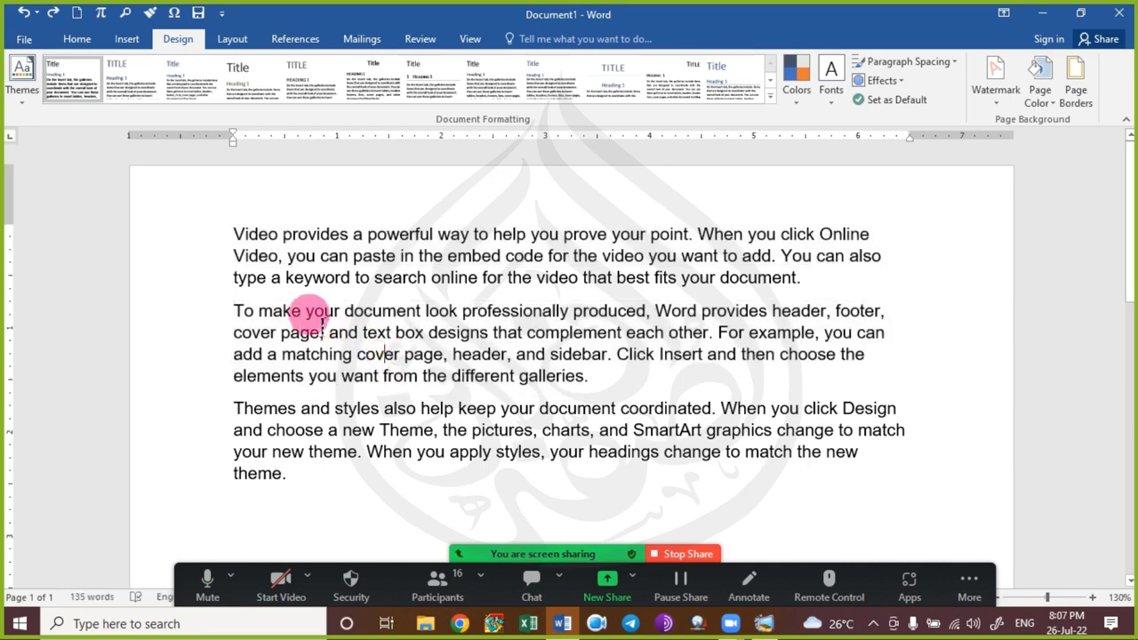
Justify all three paragraphs of the document.
{"action": "key", "text": "ctrl+a"}
{"action": "key", "text": "ctrl+j"}
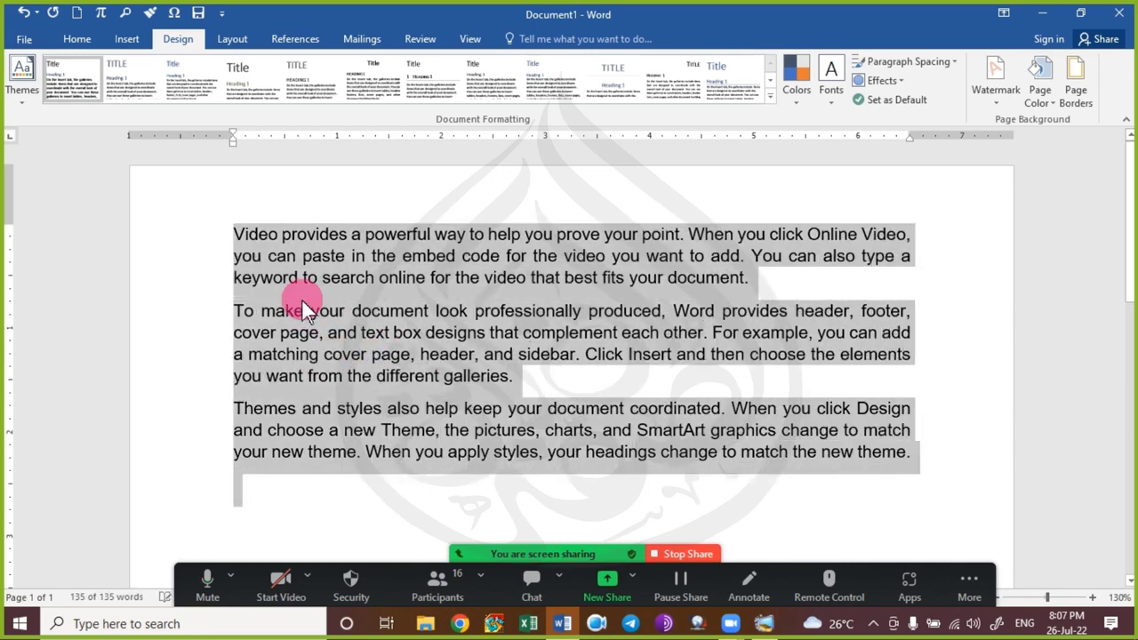
{"action": "left_click", "coordinate": [371, 309]}
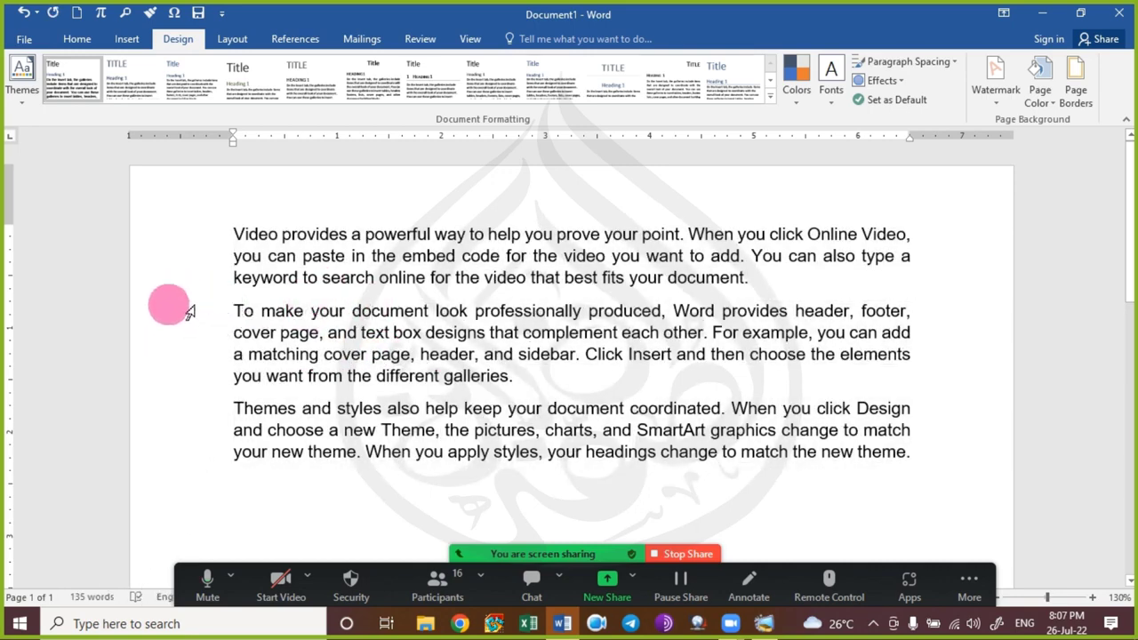
Try a ¾ pt triple-line box border around the second and third paragraphs together, and undo it.
{"action": "left_click_drag", "start_coordinate": [187, 309], "coordinate": [185, 455]}
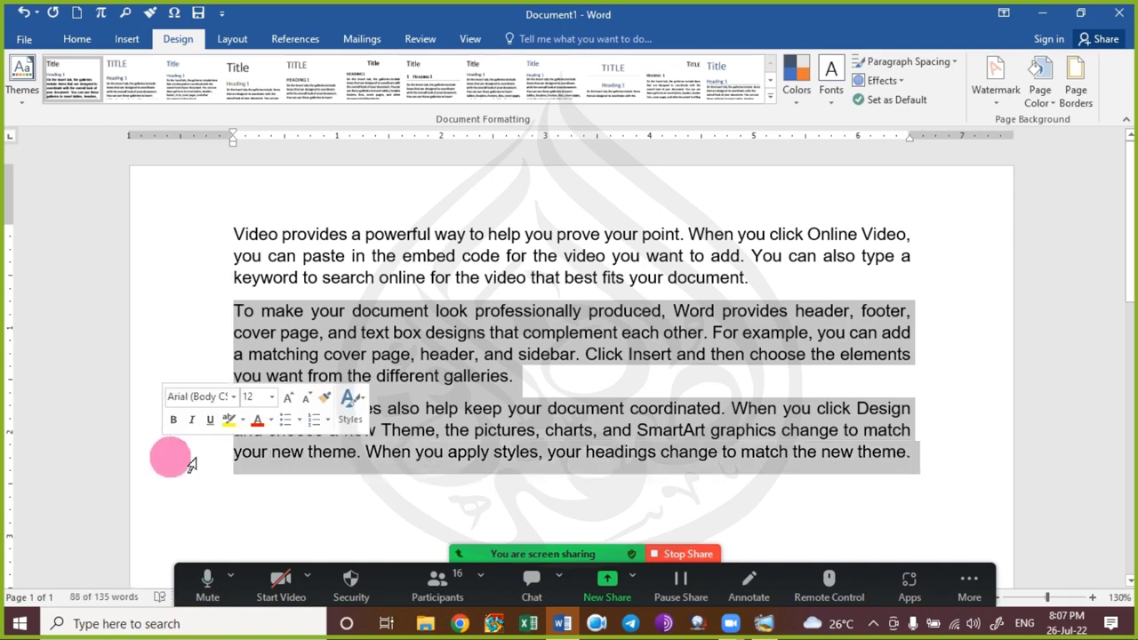
{"action": "left_click", "coordinate": [1076, 85]}
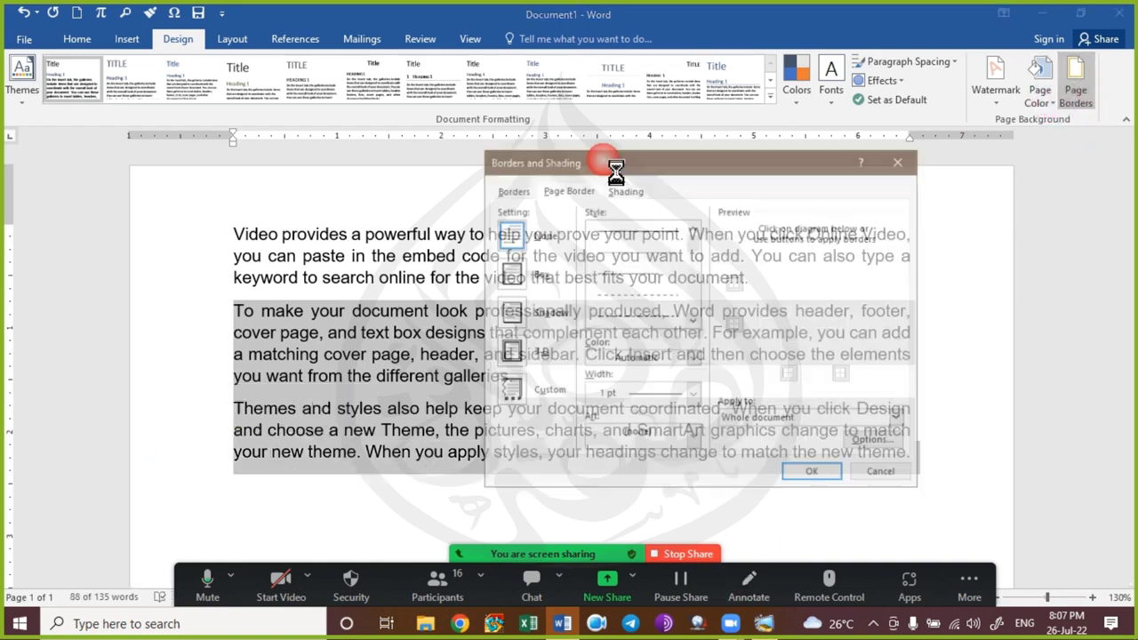
{"action": "left_click", "coordinate": [510, 190]}
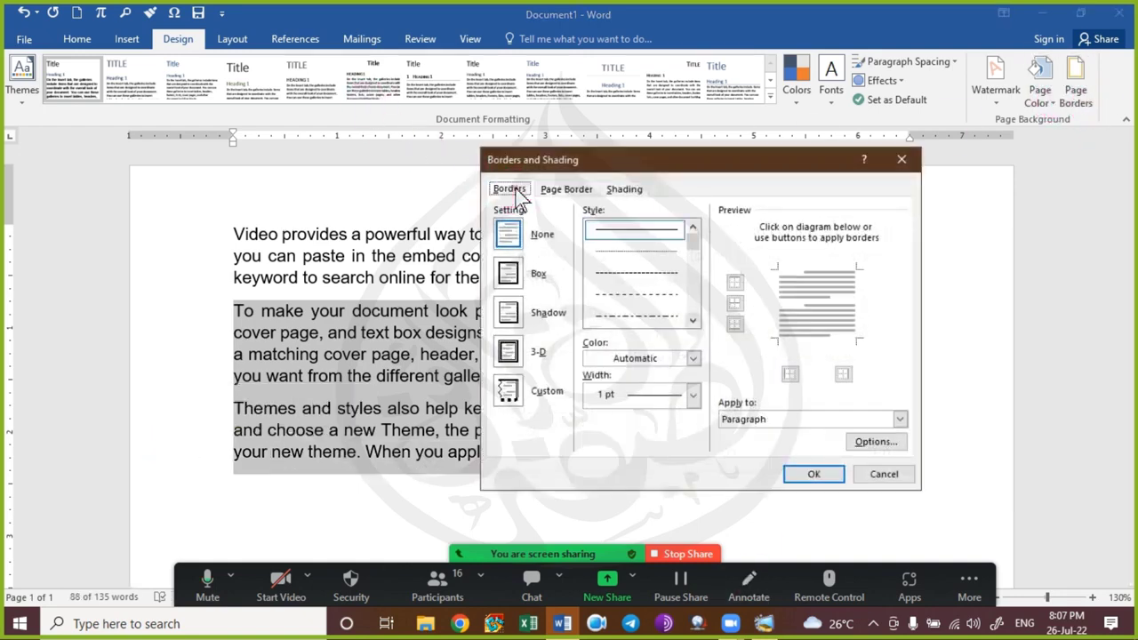
{"action": "left_click", "coordinate": [694, 322]}
{"action": "left_click", "coordinate": [614, 319]}
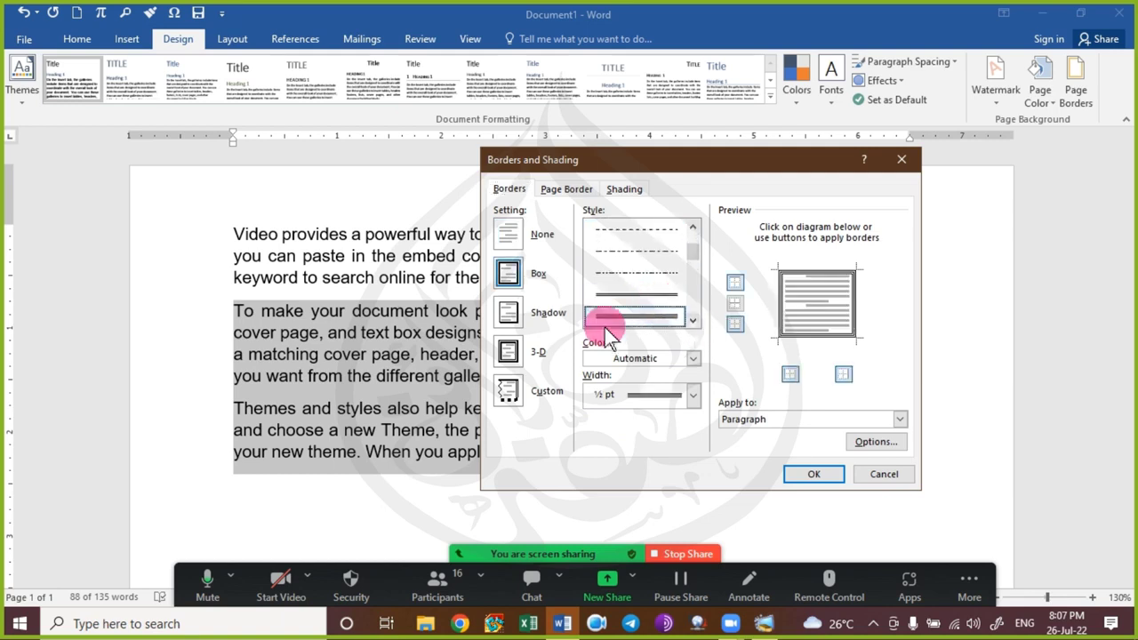
{"action": "left_click", "coordinate": [642, 390]}
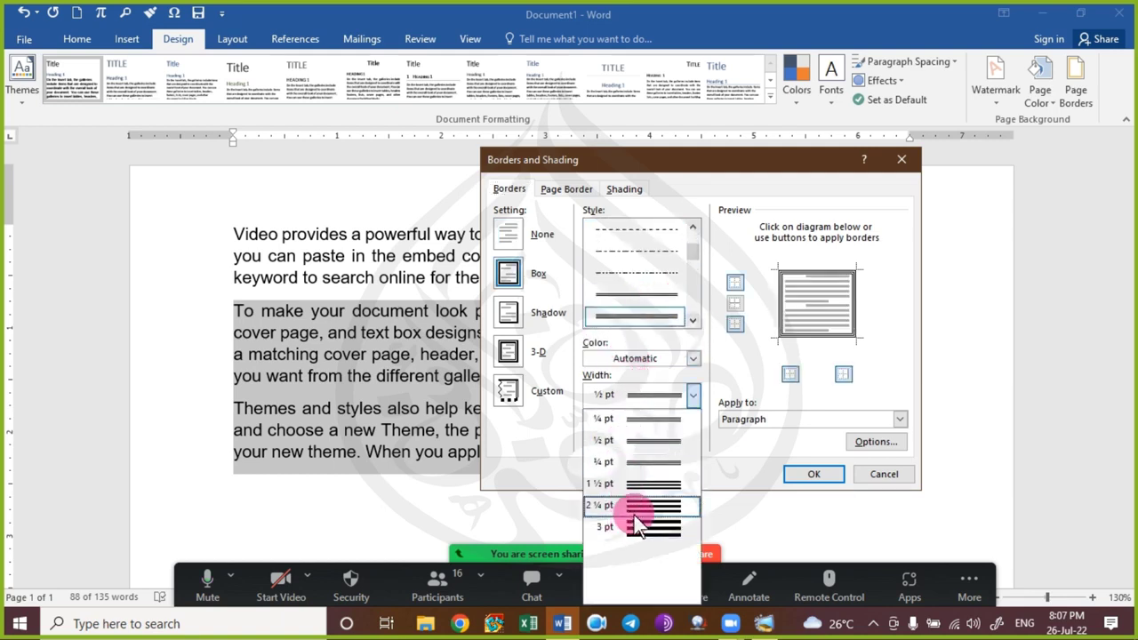
{"action": "left_click", "coordinate": [658, 464]}
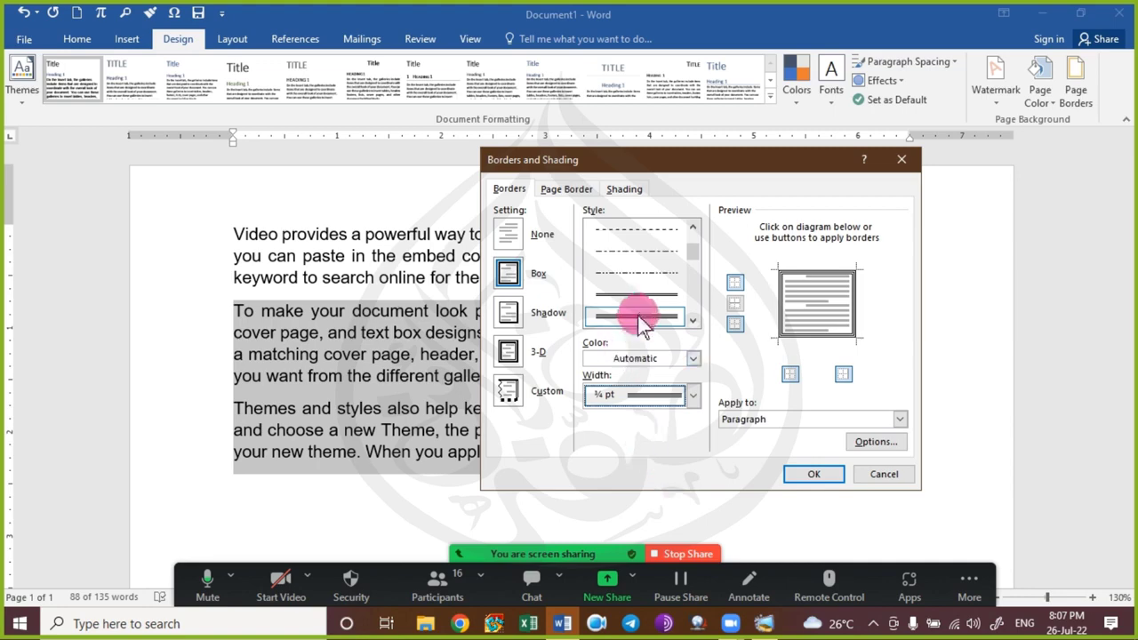
{"action": "left_click", "coordinate": [814, 473]}
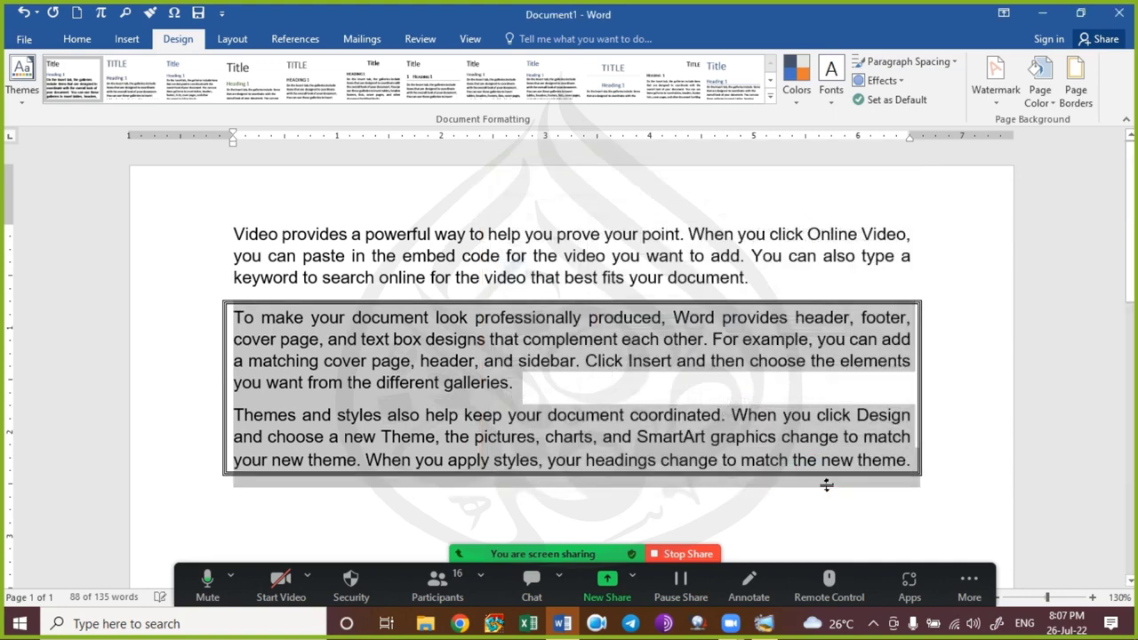
{"action": "left_click", "coordinate": [557, 409]}
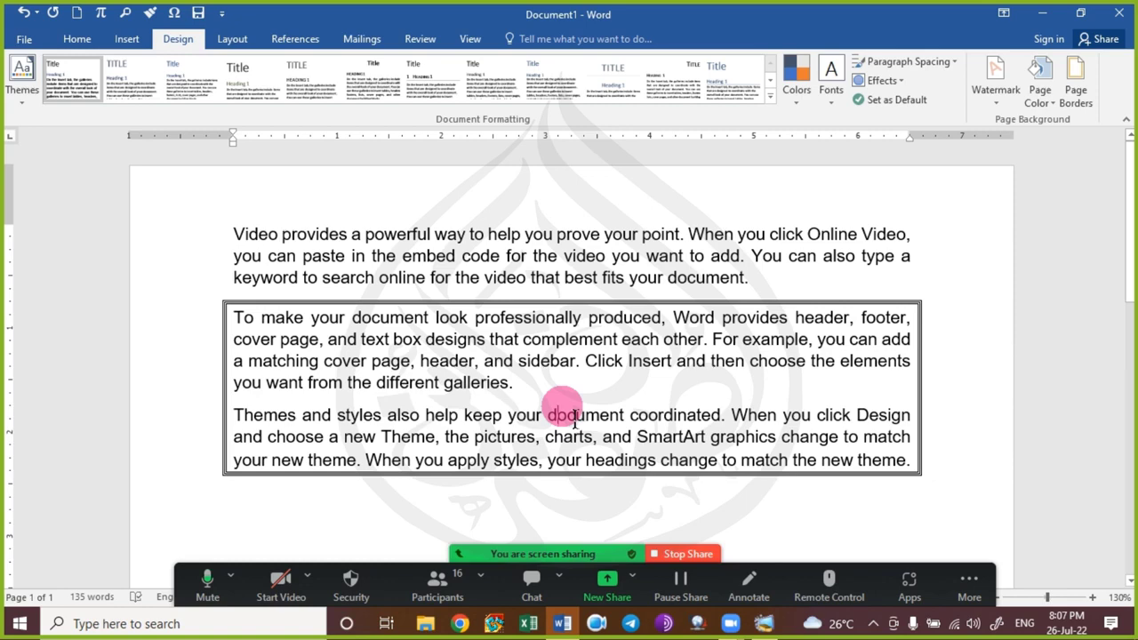
{"action": "key", "text": "ctrl+z"}
Apply a ½ pt dash-dot box border to the second paragraph only, with the scope set to Paragraph.
{"action": "left_click", "coordinate": [480, 354]}
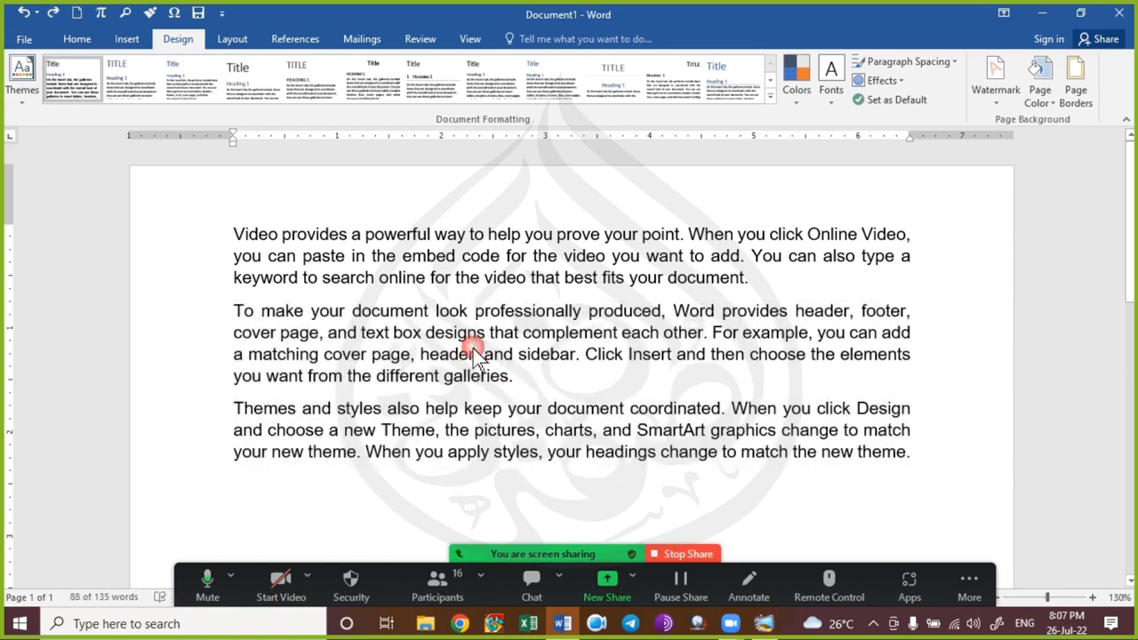
{"action": "left_click", "coordinate": [1078, 84]}
{"action": "left_click", "coordinate": [512, 192]}
{"action": "left_click", "coordinate": [839, 432]}
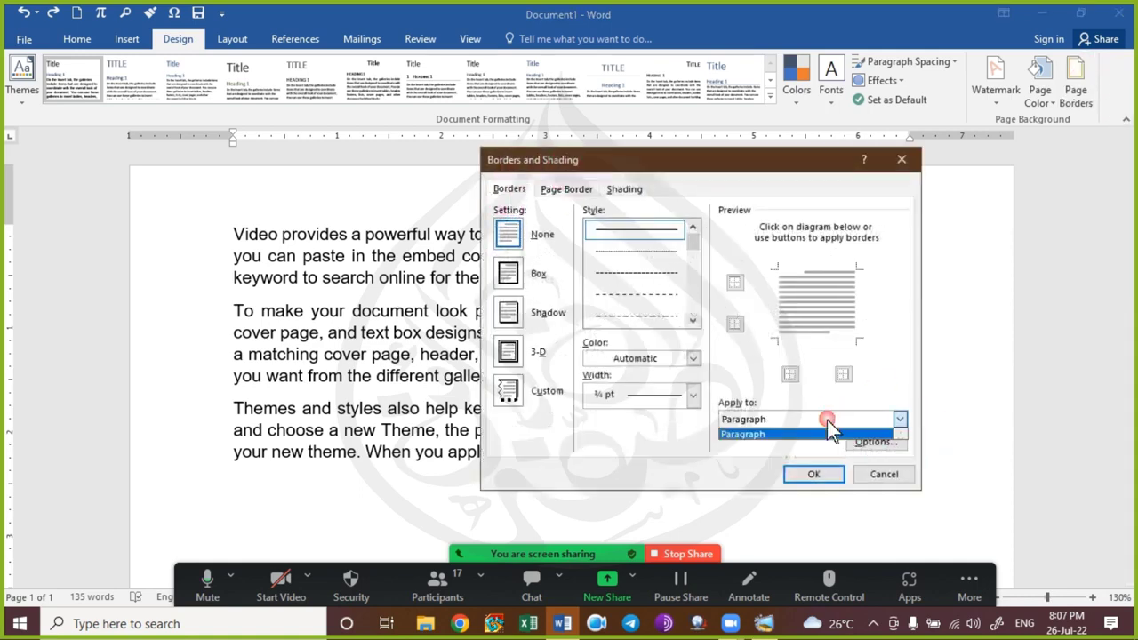
{"action": "left_click", "coordinate": [835, 434]}
{"action": "left_click", "coordinate": [693, 322]}
{"action": "left_click", "coordinate": [634, 302]}
{"action": "left_click", "coordinate": [635, 316]}
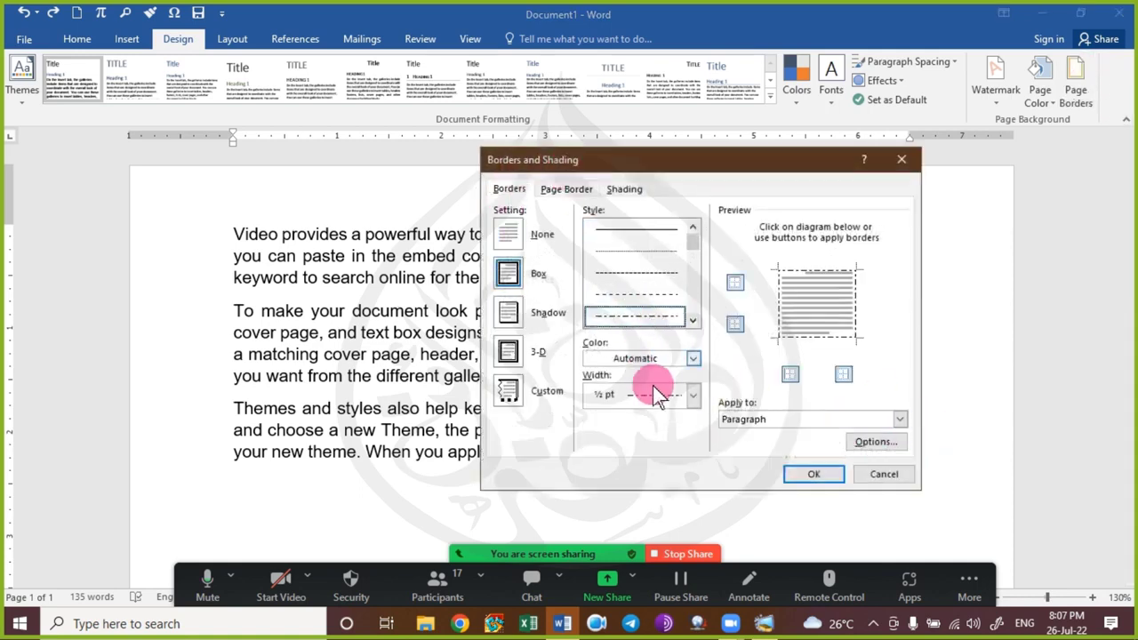
{"action": "left_click", "coordinate": [815, 474]}
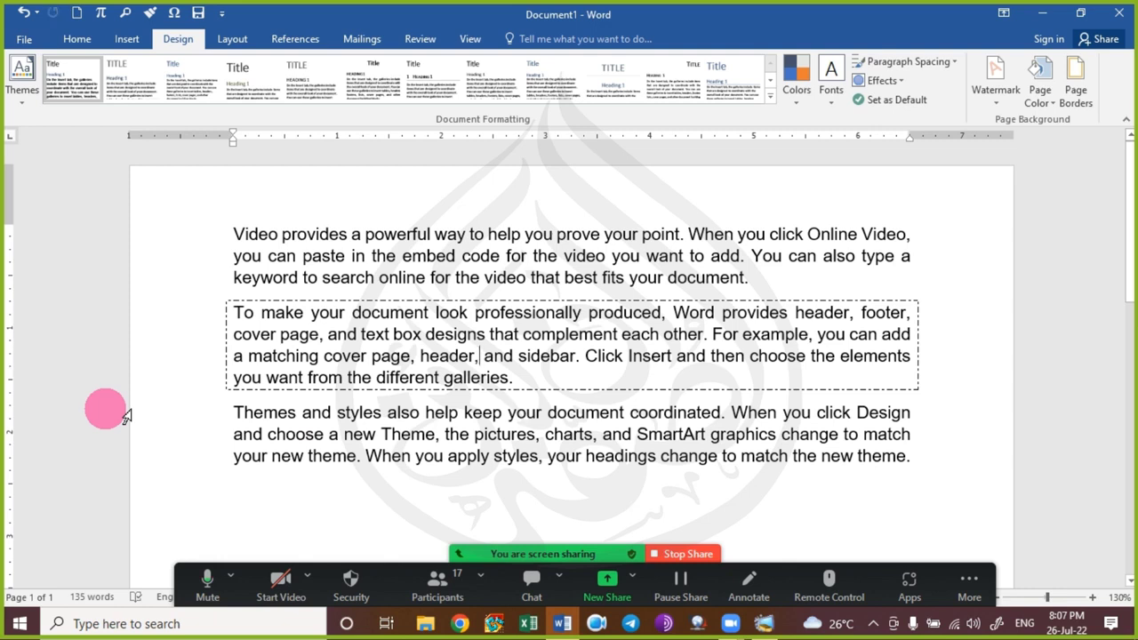
Open the border settings for the opening words "Video provides a powerful way" and apply them to Text.
{"action": "left_click", "coordinate": [234, 234]}
{"action": "left_click_drag", "start_coordinate": [412, 258], "coordinate": [481, 242]}
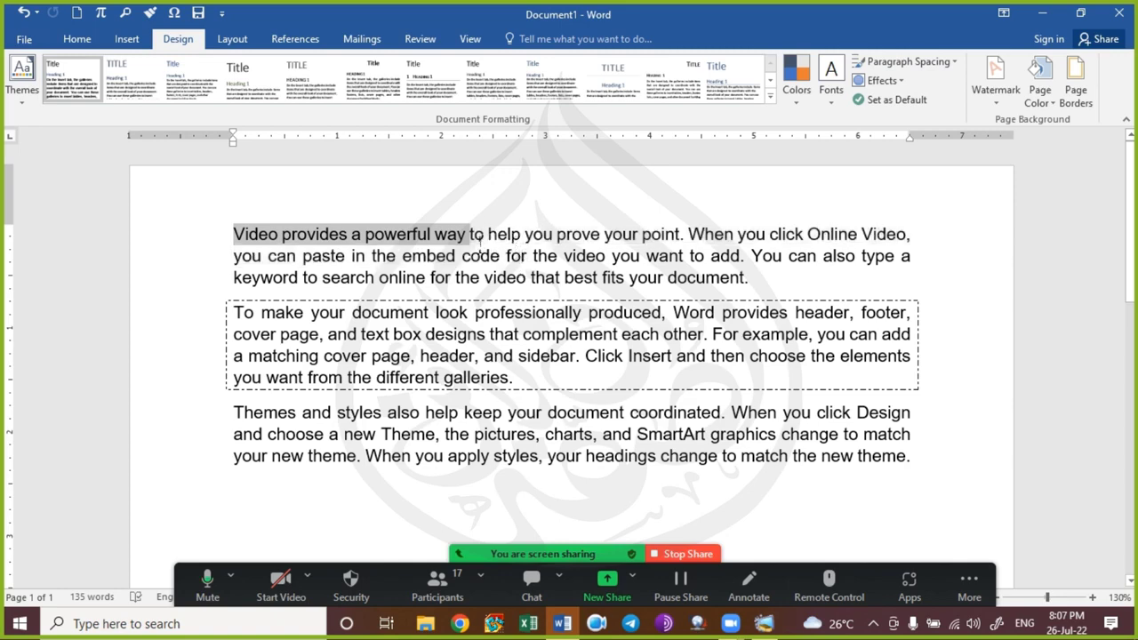
{"action": "left_click", "coordinate": [1073, 86]}
{"action": "left_click", "coordinate": [515, 188]}
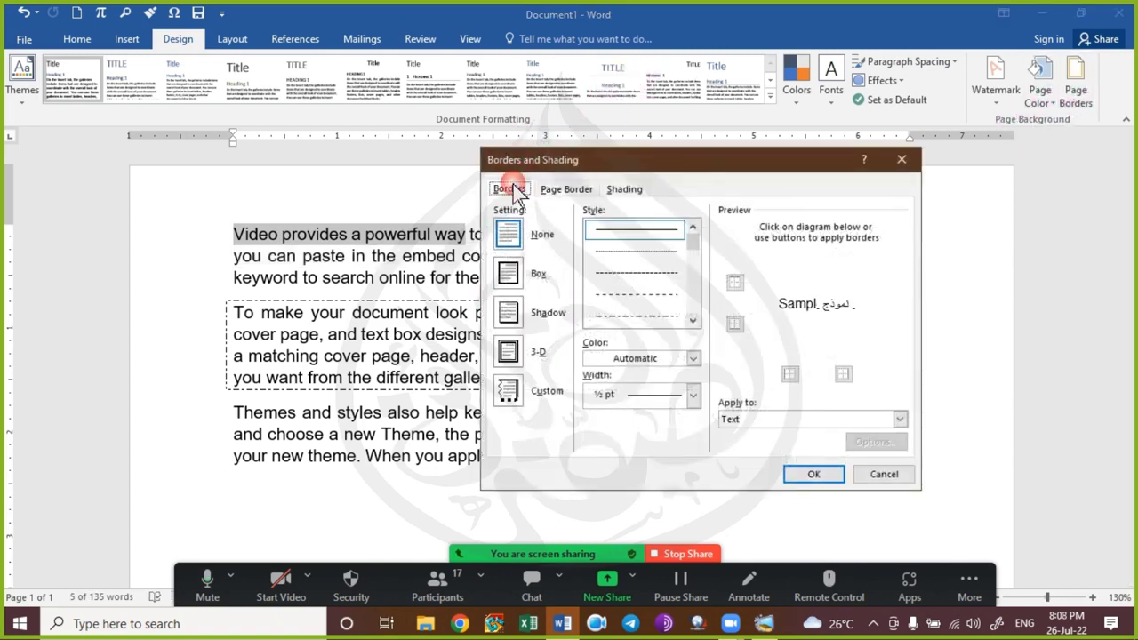
{"action": "left_click", "coordinate": [754, 420]}
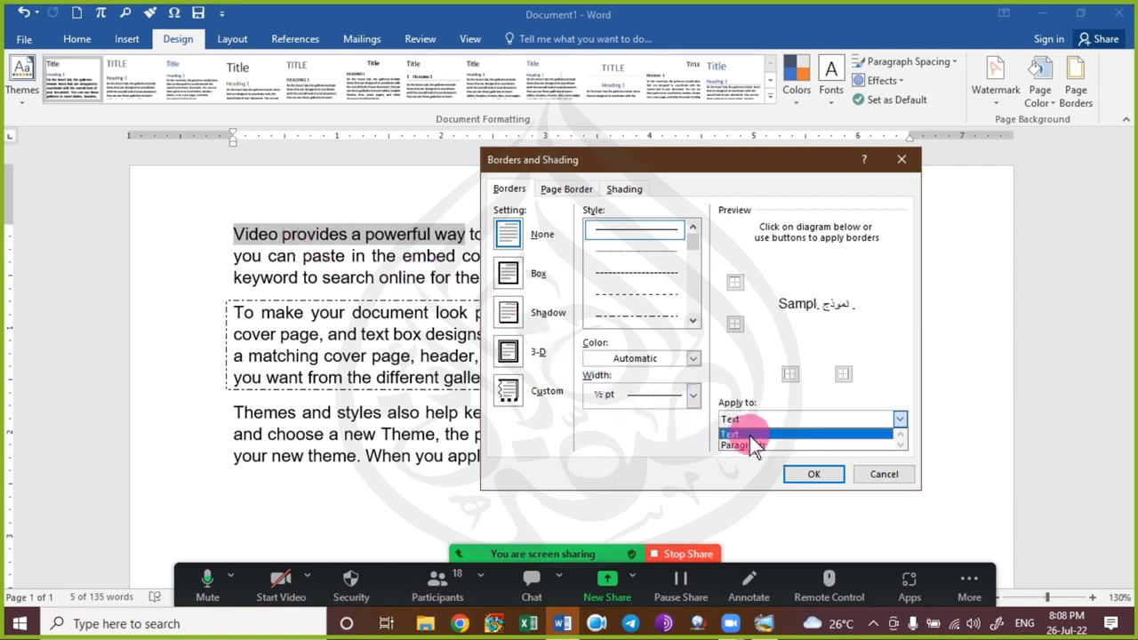
{"action": "left_click", "coordinate": [758, 434]}
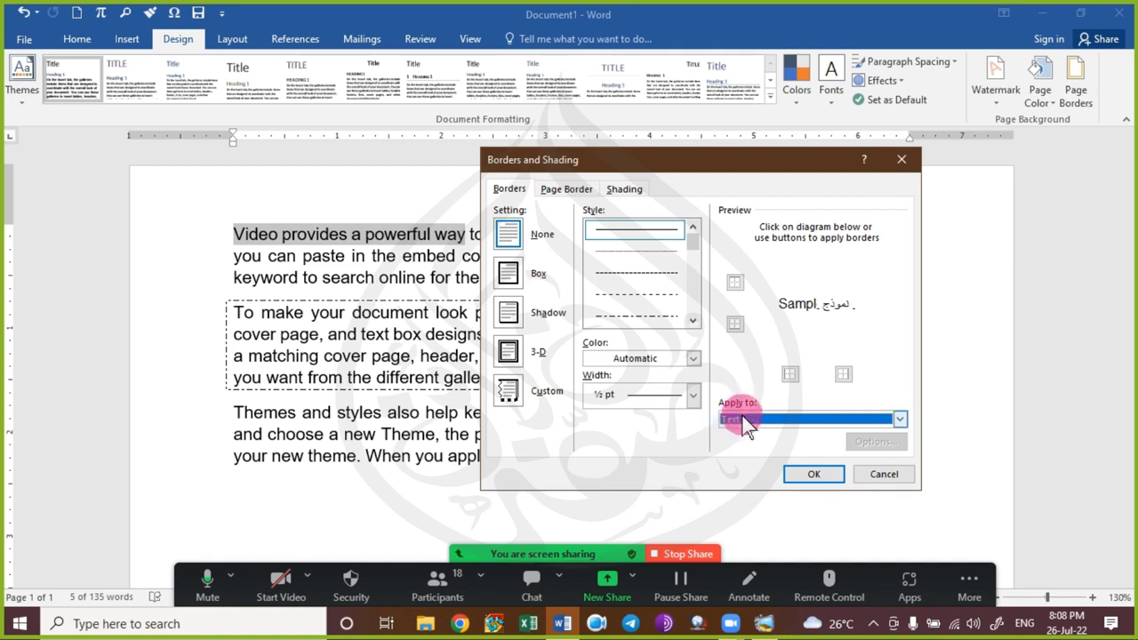
Give the selected opening words an orange dash-dot box border 1 ½ pt wide and check it up close.
{"action": "left_click", "coordinate": [676, 316]}
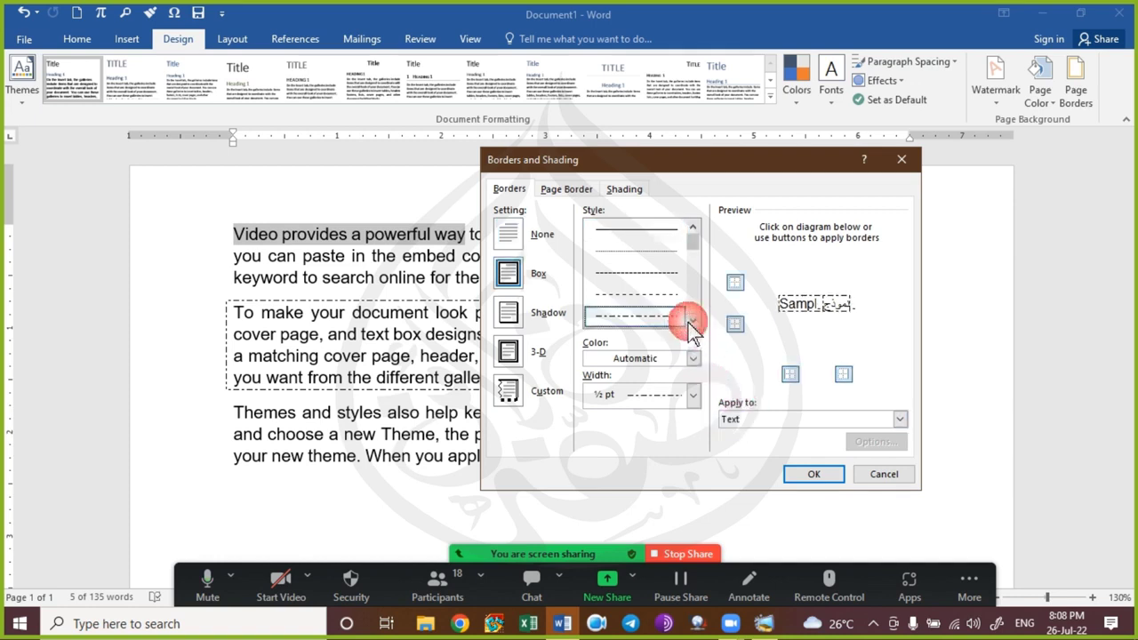
{"action": "left_click", "coordinate": [659, 359]}
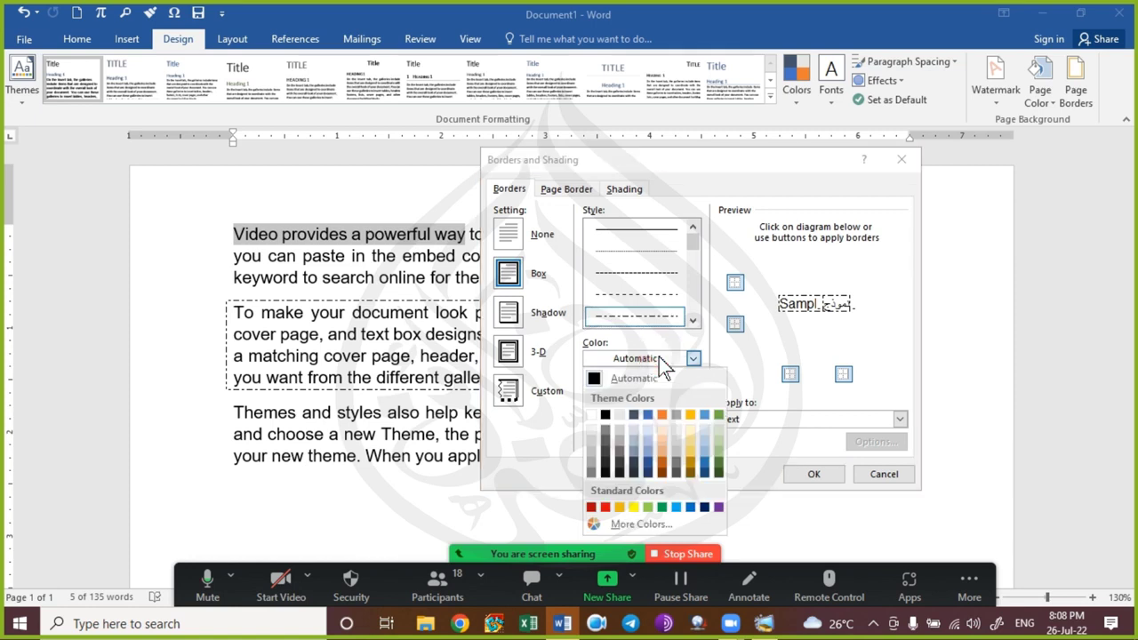
{"action": "left_click", "coordinate": [659, 419]}
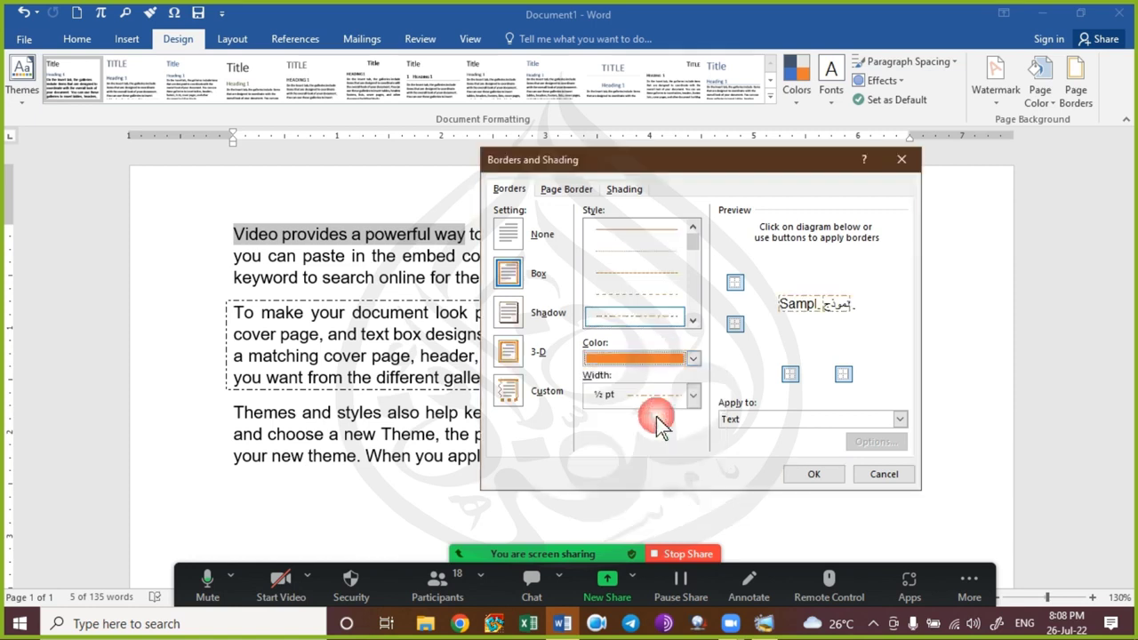
{"action": "left_click", "coordinate": [665, 397]}
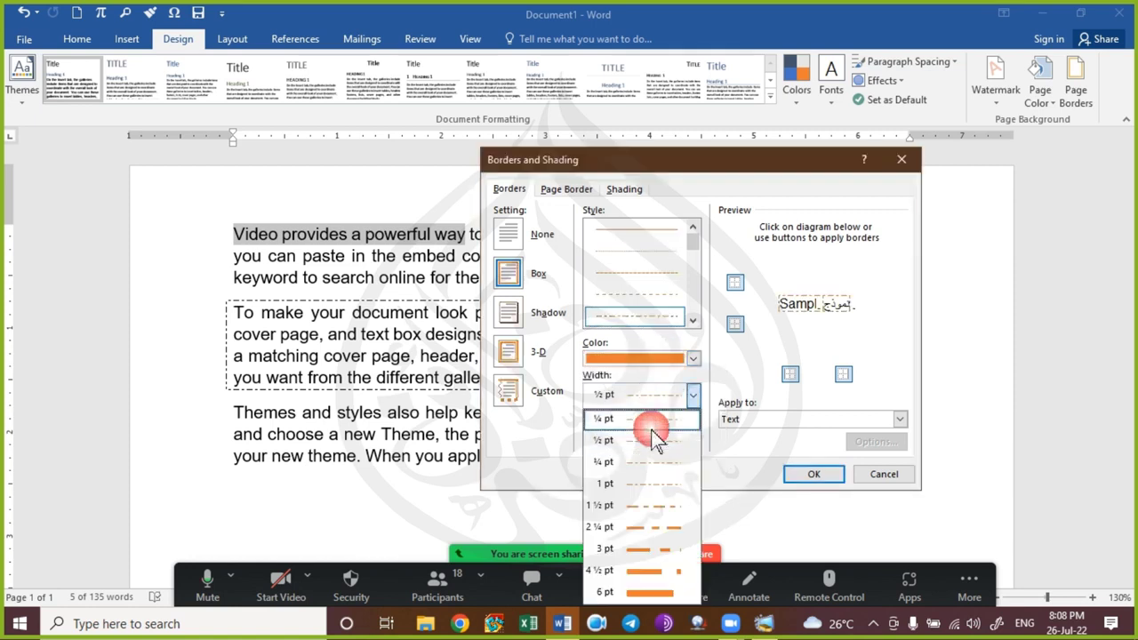
{"action": "left_click", "coordinate": [649, 505]}
{"action": "left_click", "coordinate": [809, 476]}
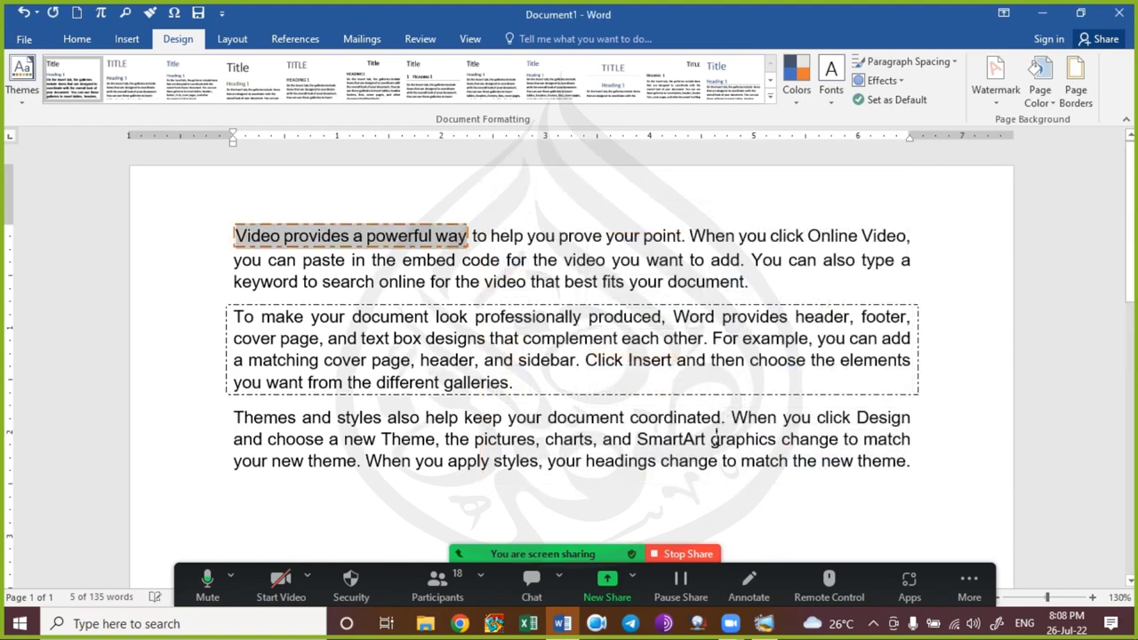
{"action": "left_click", "coordinate": [528, 336]}
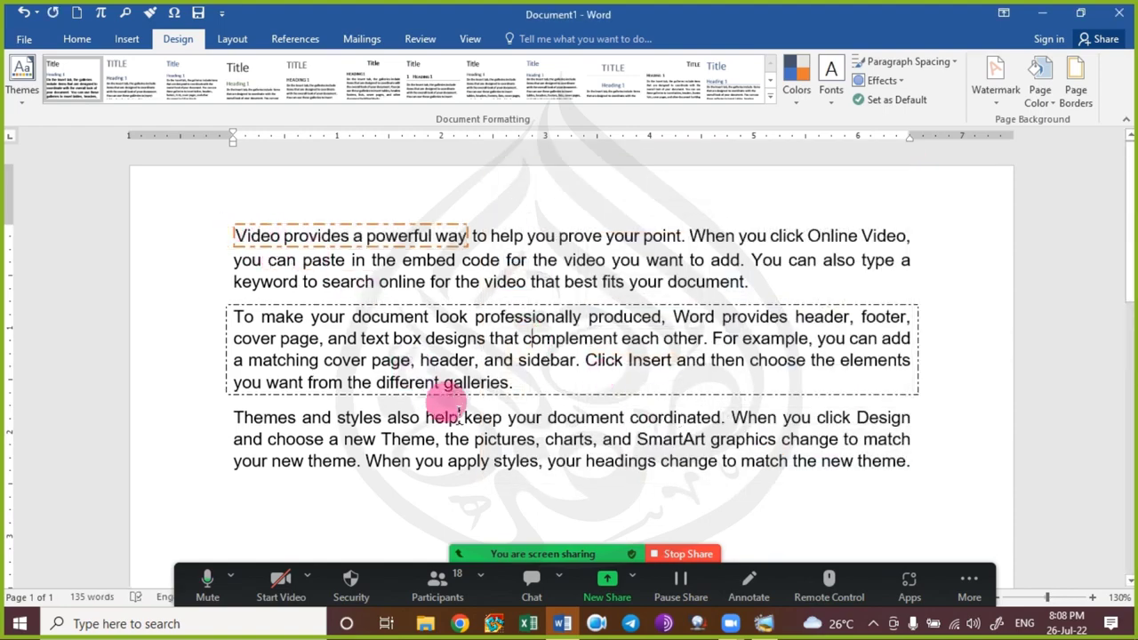
{"action": "scroll", "coordinate": [444, 391], "scroll_direction": "up", "scroll_amount": 8}
{"action": "scroll", "coordinate": [301, 257], "scroll_direction": "up", "scroll_amount": 2}
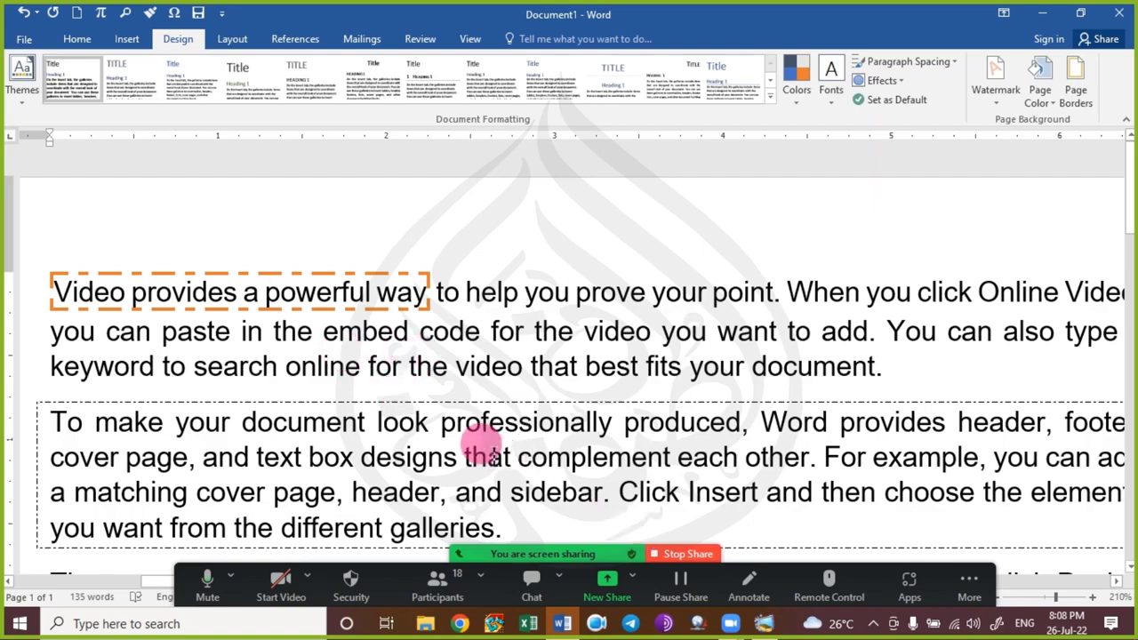
{"action": "scroll", "coordinate": [488, 413], "scroll_direction": "down", "scroll_amount": 8}
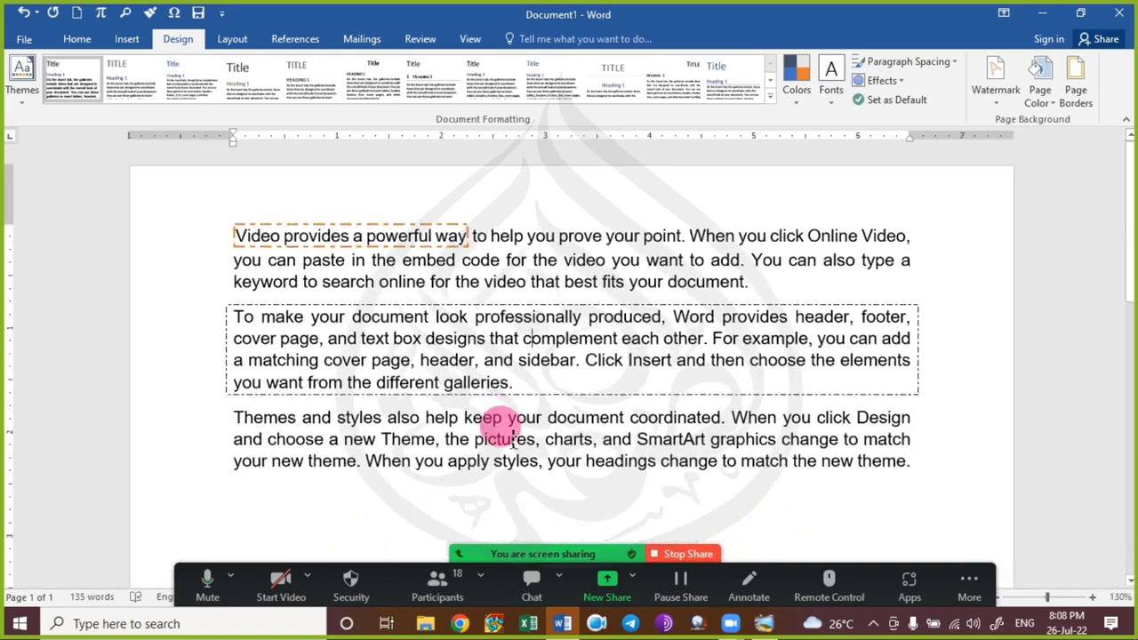
Select the whole third paragraph and open its paragraph border settings.
{"action": "triple_click", "coordinate": [498, 439]}
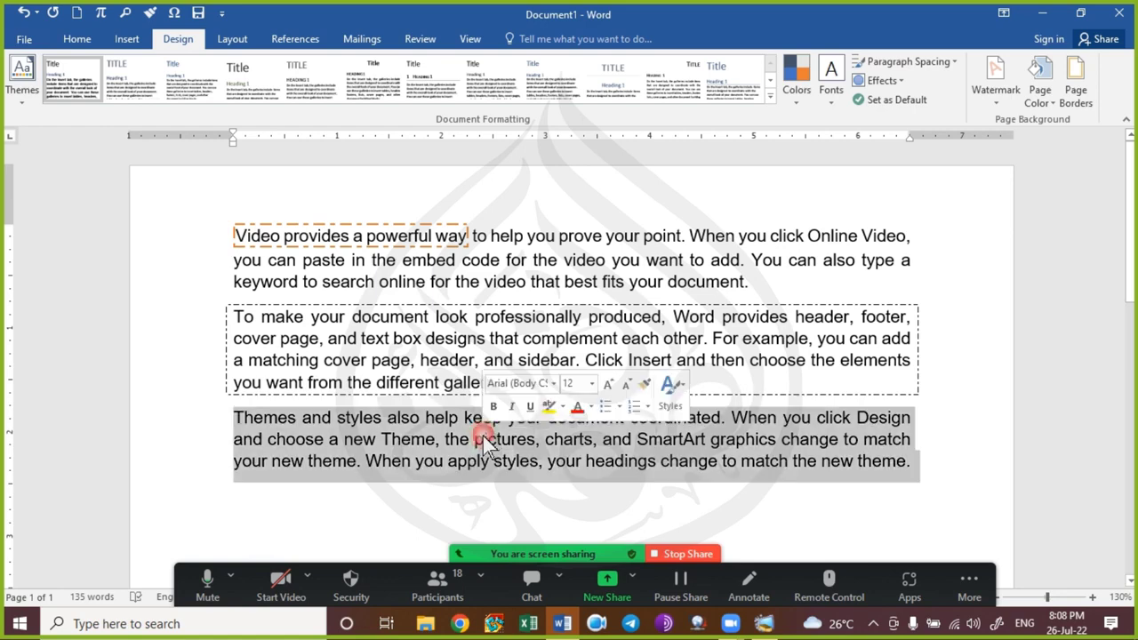
{"action": "left_click", "coordinate": [1066, 117]}
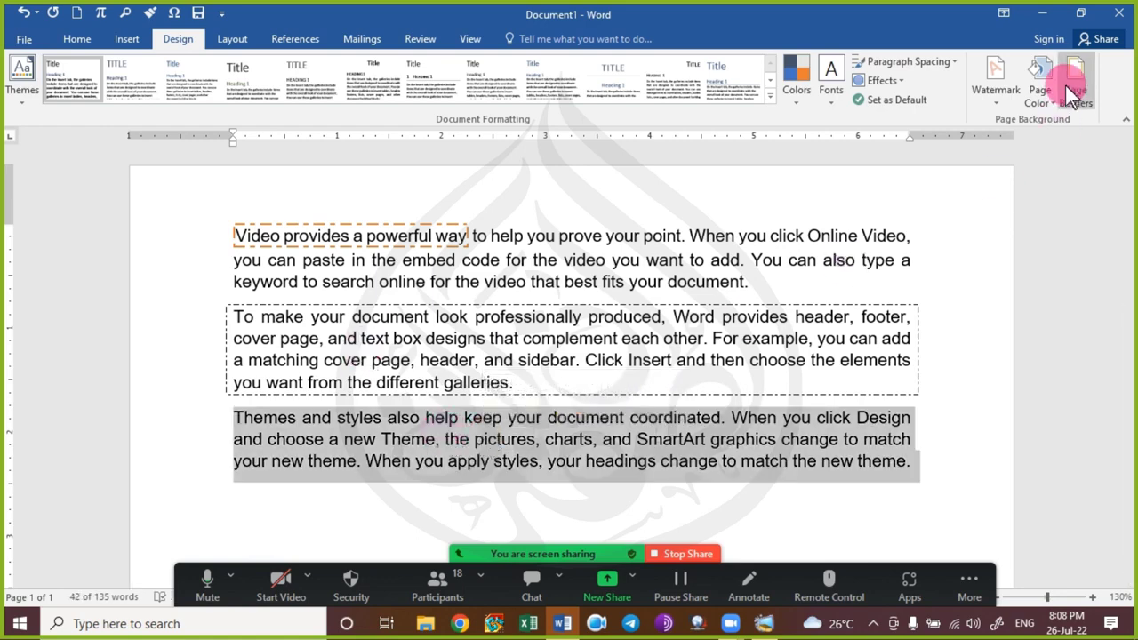
{"action": "left_click", "coordinate": [508, 189]}
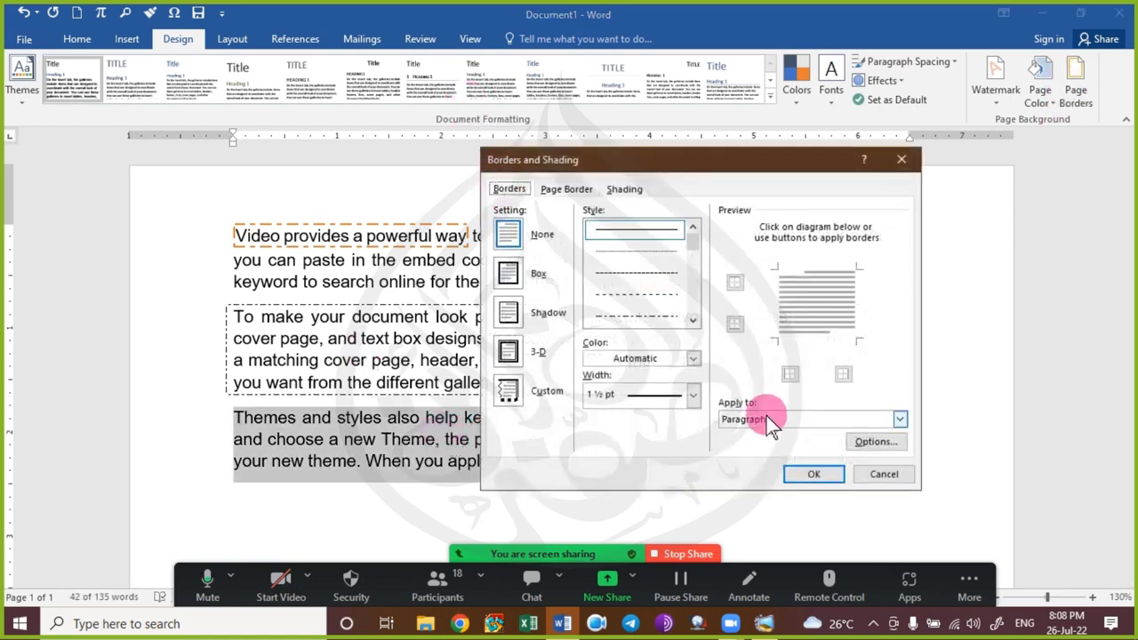
Try two heavy 3 pt multi-line styles for the third paragraph's box border.
{"action": "left_click", "coordinate": [696, 321]}
{"action": "left_click", "coordinate": [698, 323]}
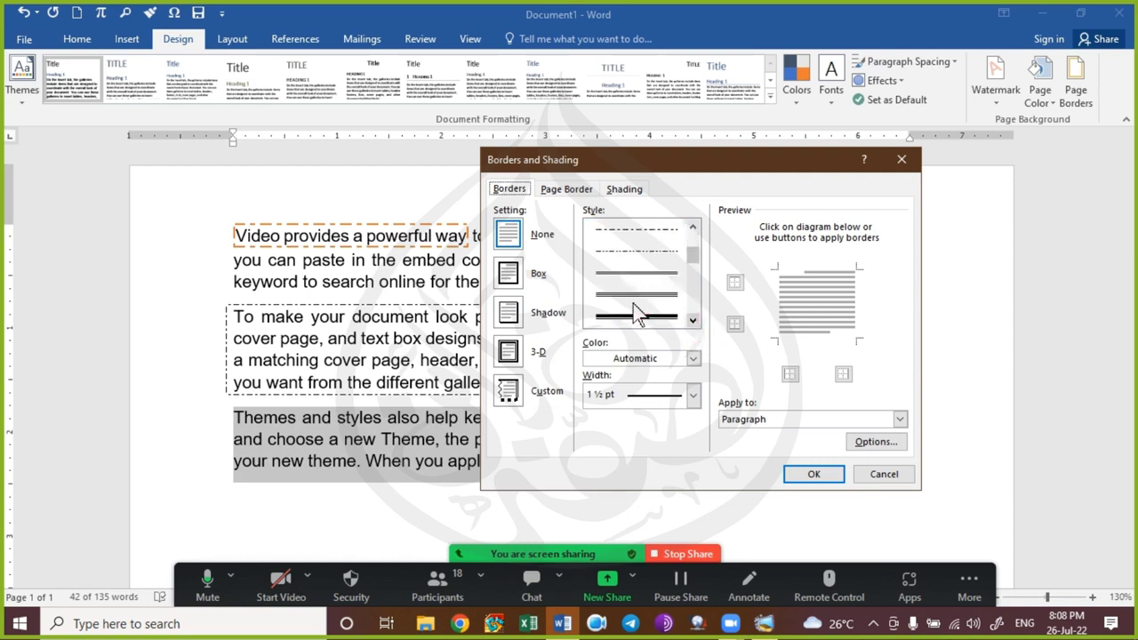
{"action": "left_click", "coordinate": [633, 318]}
{"action": "scroll", "coordinate": [676, 327], "scroll_direction": "down", "scroll_amount": 2}
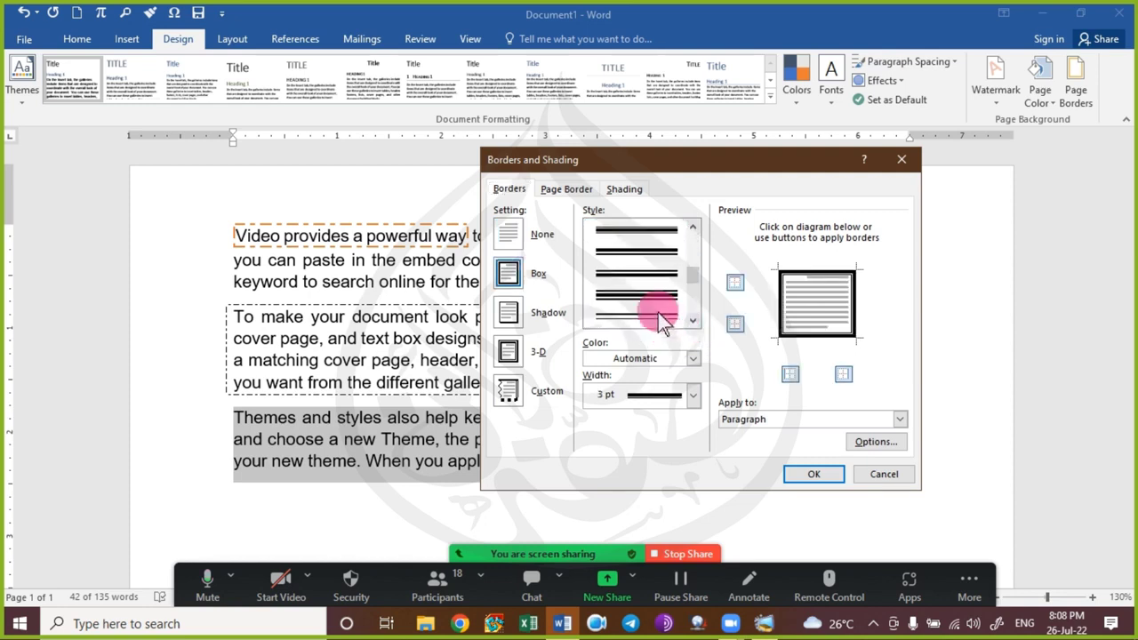
{"action": "left_click", "coordinate": [656, 296]}
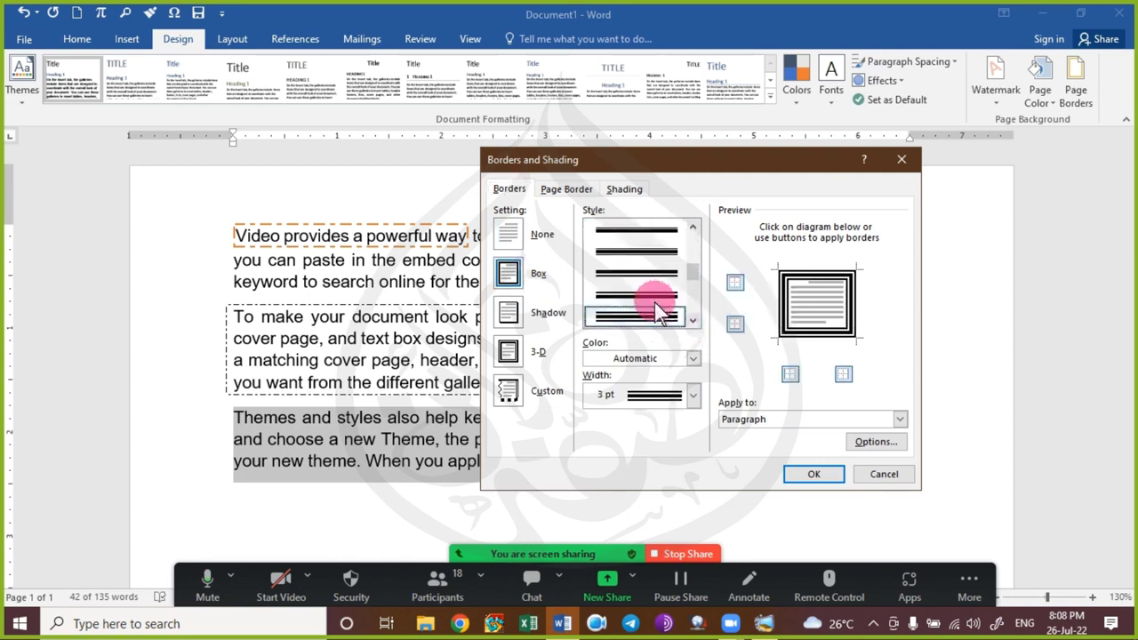
{"action": "scroll", "coordinate": [668, 293], "scroll_direction": "up", "scroll_amount": 3}
{"action": "scroll", "coordinate": [668, 293], "scroll_direction": "up", "scroll_amount": 1}
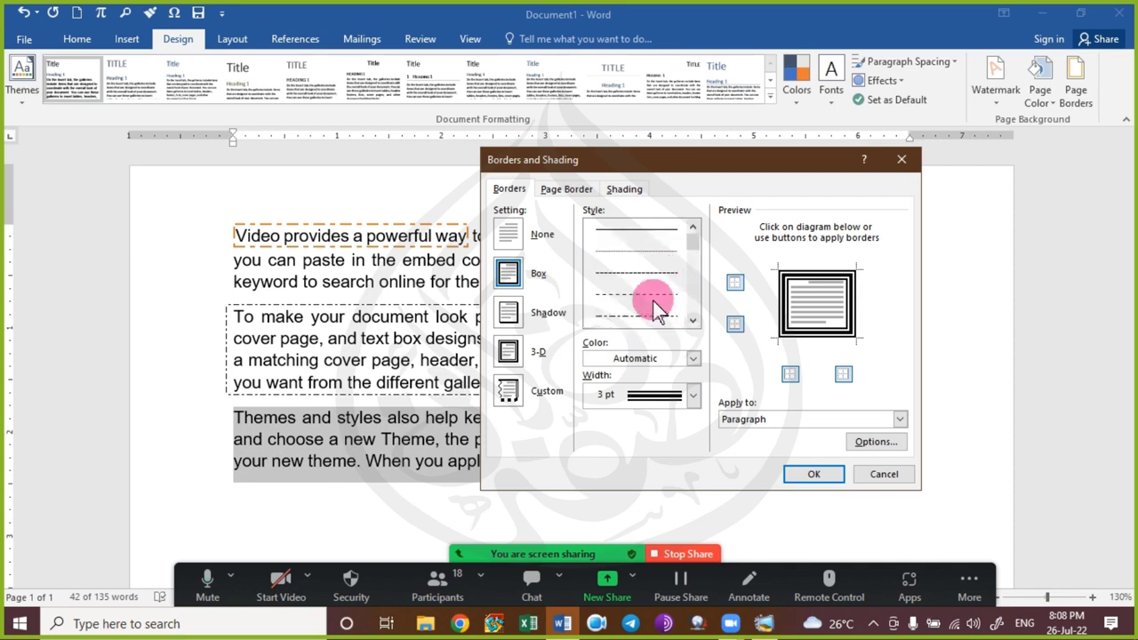
Choose the single solid line for the third paragraph's box border, try a 1 ½ pt width, and set it to ¼ pt.
{"action": "left_click", "coordinate": [649, 229]}
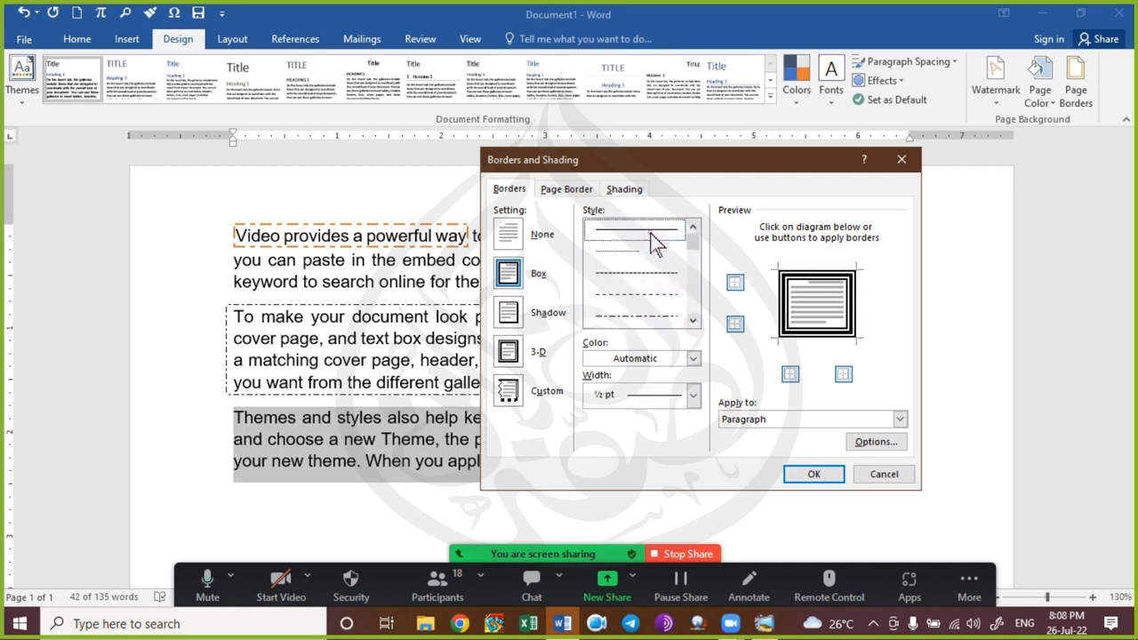
{"action": "left_click", "coordinate": [651, 360]}
{"action": "left_click", "coordinate": [654, 360]}
{"action": "left_click", "coordinate": [649, 395]}
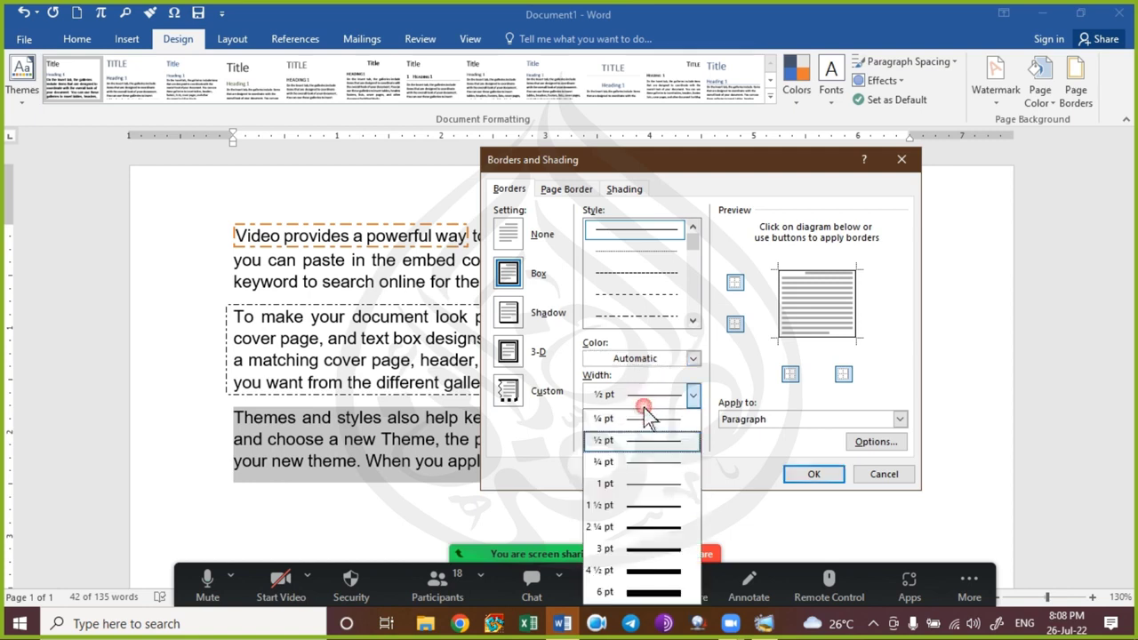
{"action": "left_click", "coordinate": [637, 505]}
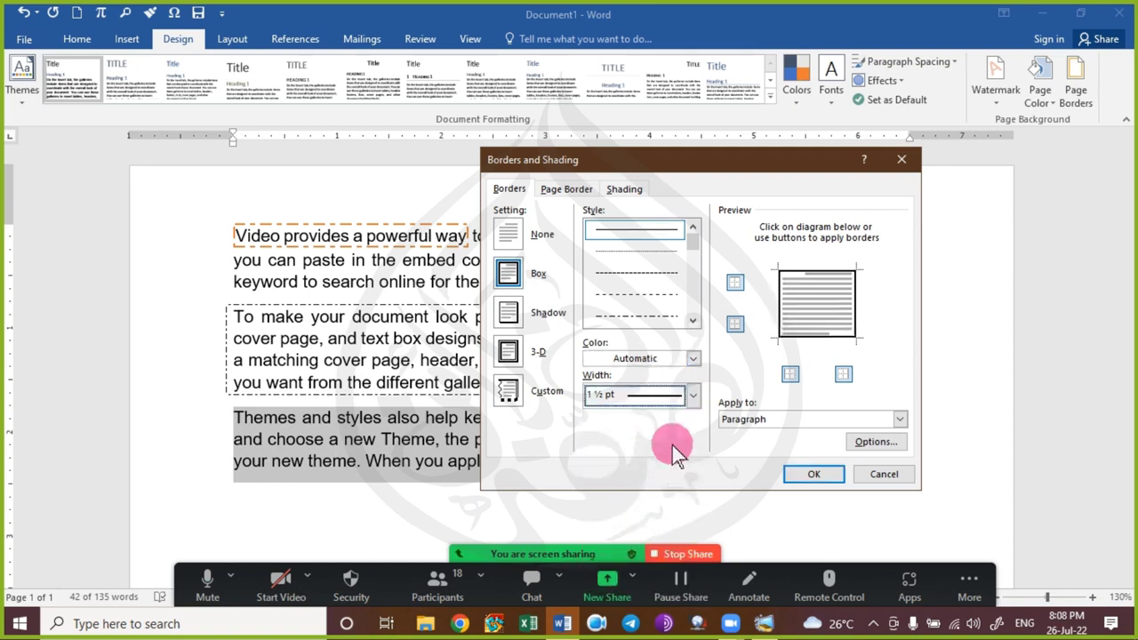
{"action": "left_click", "coordinate": [662, 399]}
{"action": "left_click", "coordinate": [650, 427]}
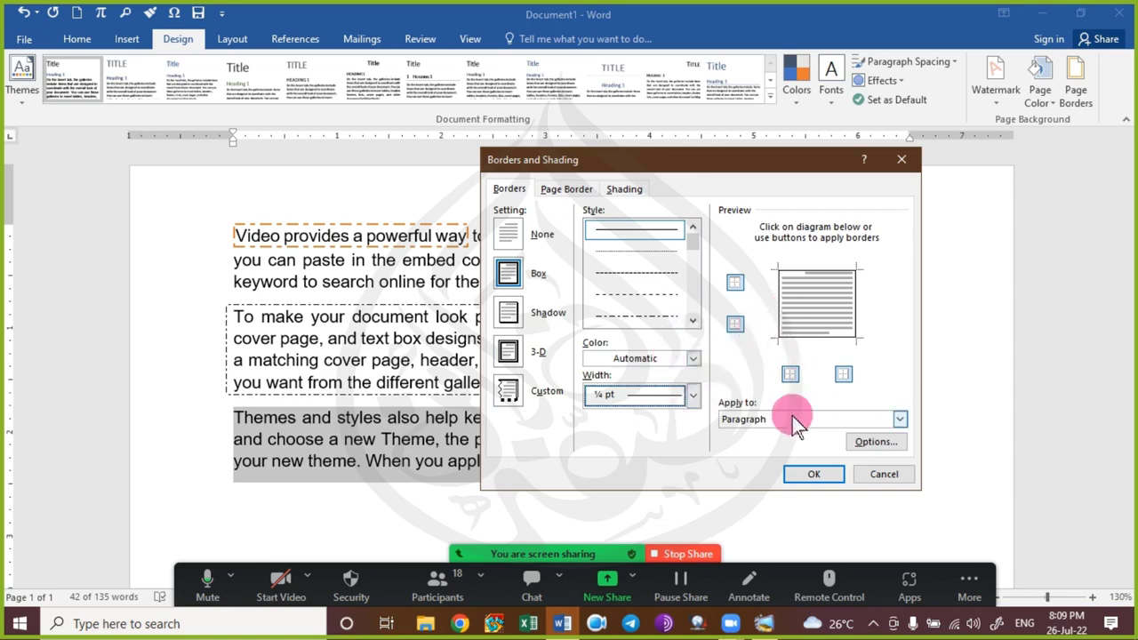
Apply the thin solid box border to Text instead of Paragraph for the selected third paragraph.
{"action": "left_click", "coordinate": [750, 415]}
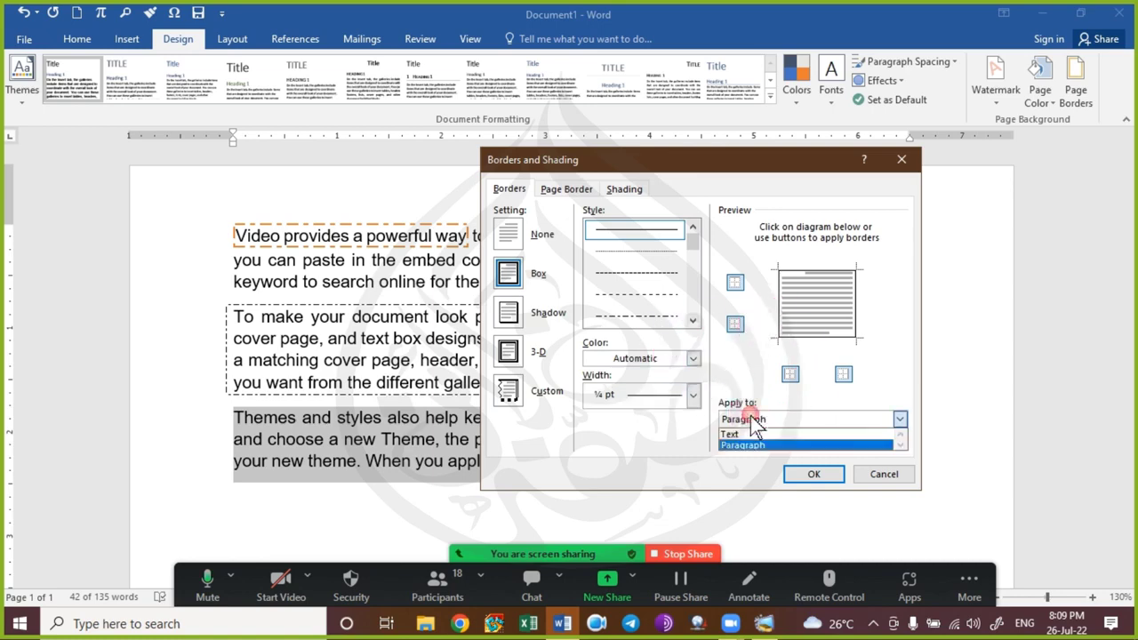
{"action": "left_click", "coordinate": [777, 440]}
{"action": "mouse_move", "coordinate": [749, 178]}
{"action": "left_mouse_down"}
{"action": "mouse_move", "coordinate": [1134, 138]}
{"action": "mouse_move", "coordinate": [1004, 133]}
{"action": "mouse_move", "coordinate": [728, 88]}
{"action": "left_mouse_up"}
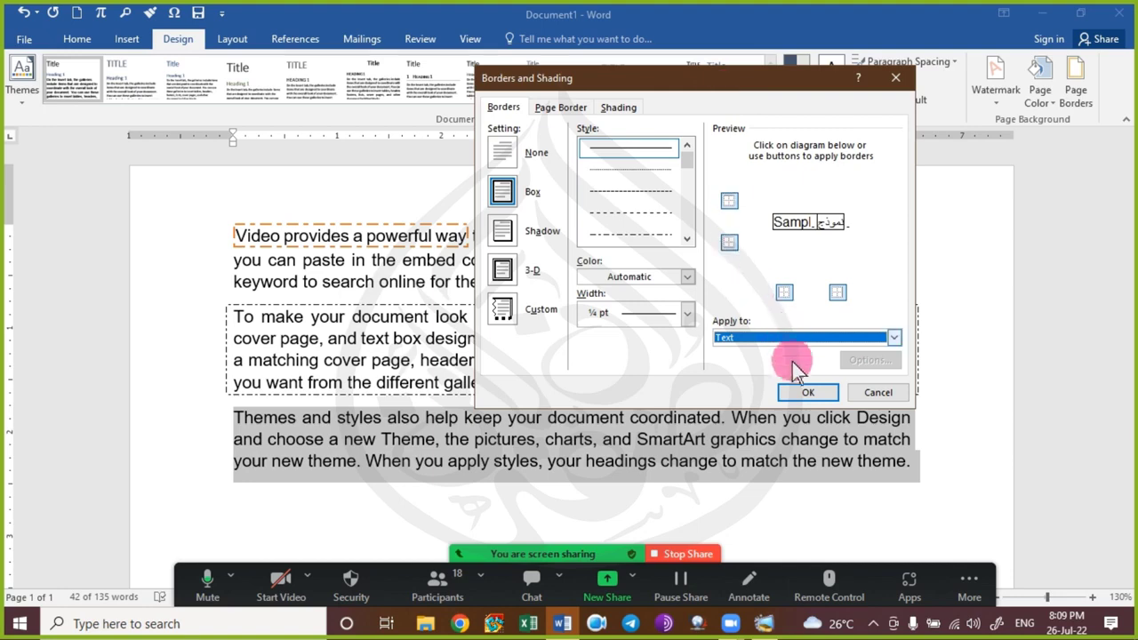
{"action": "left_click", "coordinate": [800, 393]}
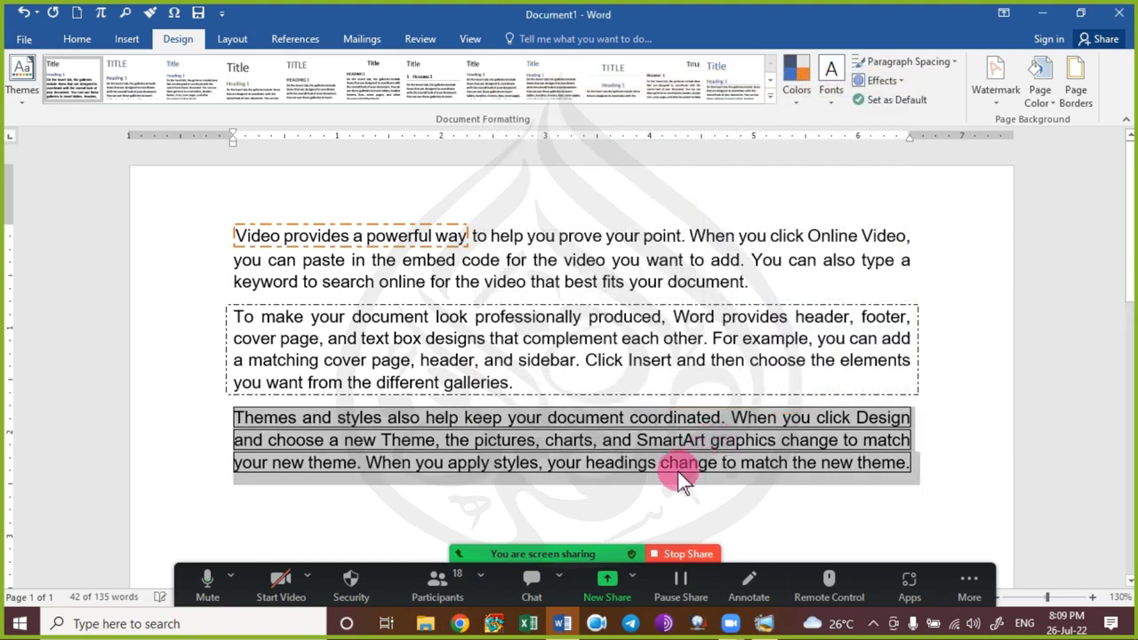
{"action": "left_click", "coordinate": [681, 464]}
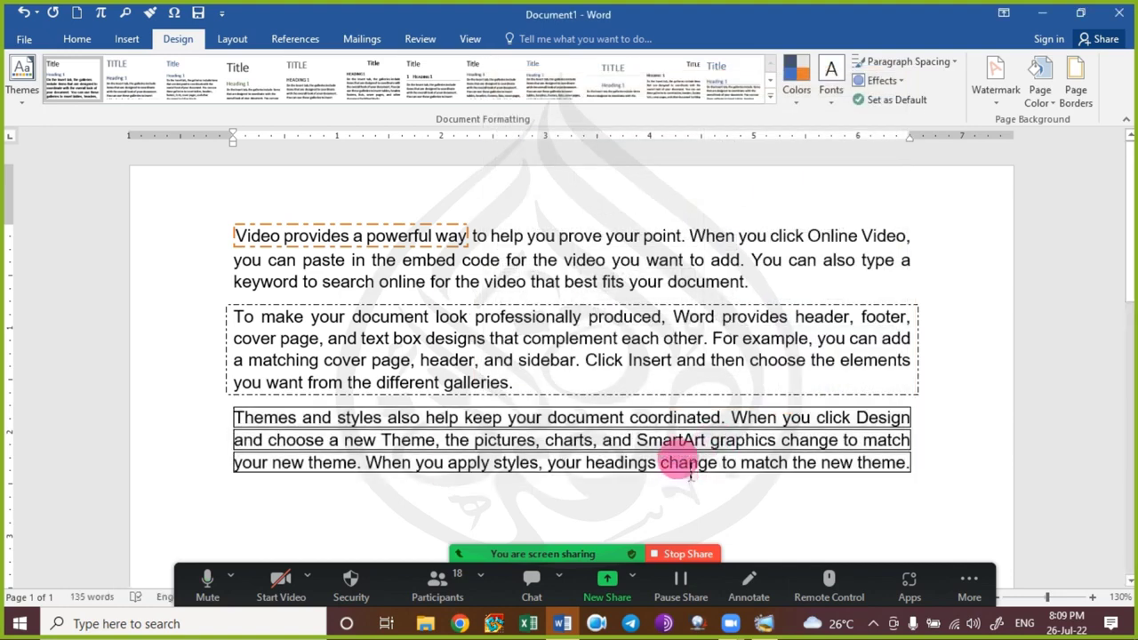
Enlarge the font of the whole third paragraph by several size increments and view its line-by-line borders.
{"action": "triple_click", "coordinate": [659, 440]}
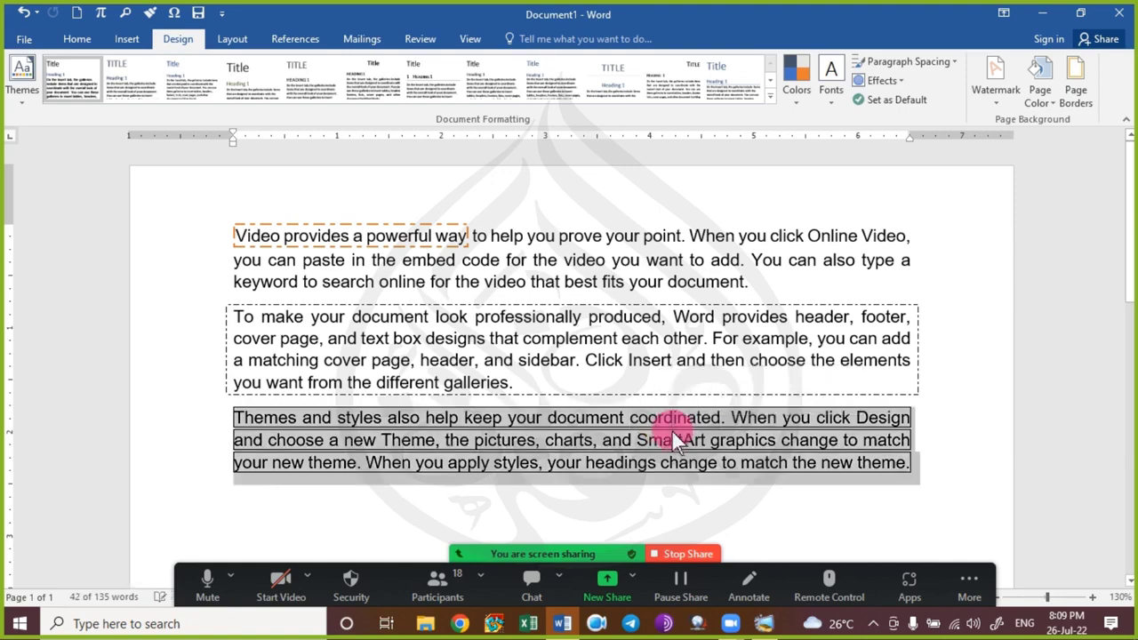
{"action": "key", "text": "ctrl+shift+period"}
{"action": "key", "text": "ctrl+shift+period"}
{"action": "key", "text": "ctrl+shift+period"}
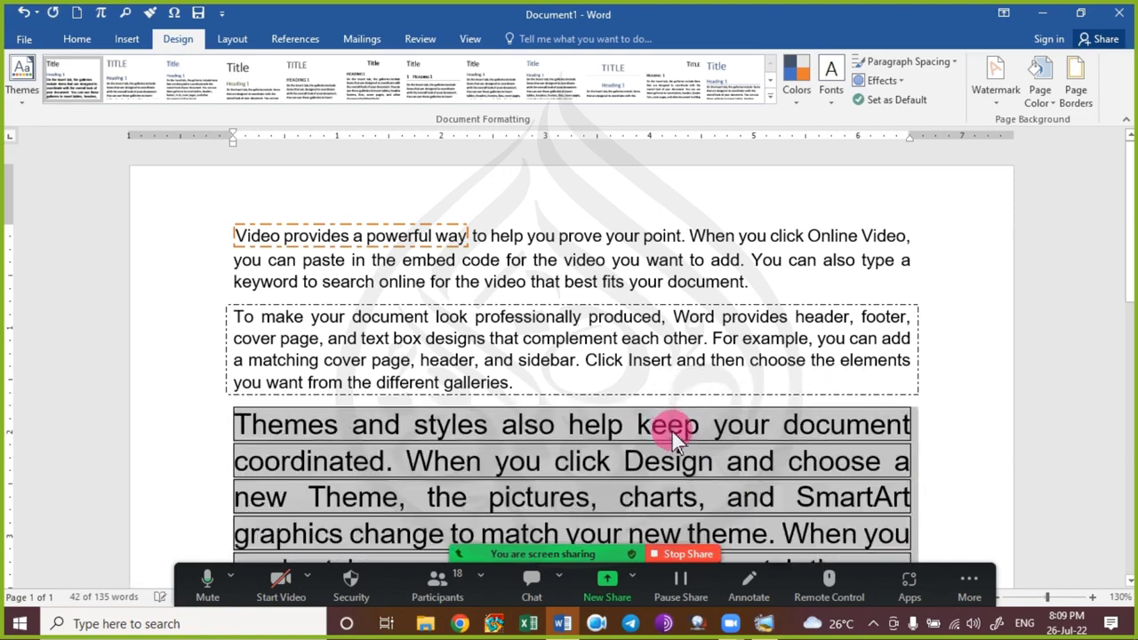
{"action": "left_click", "coordinate": [672, 429]}
{"action": "scroll", "coordinate": [671, 430], "scroll_direction": "down", "scroll_amount": 3}
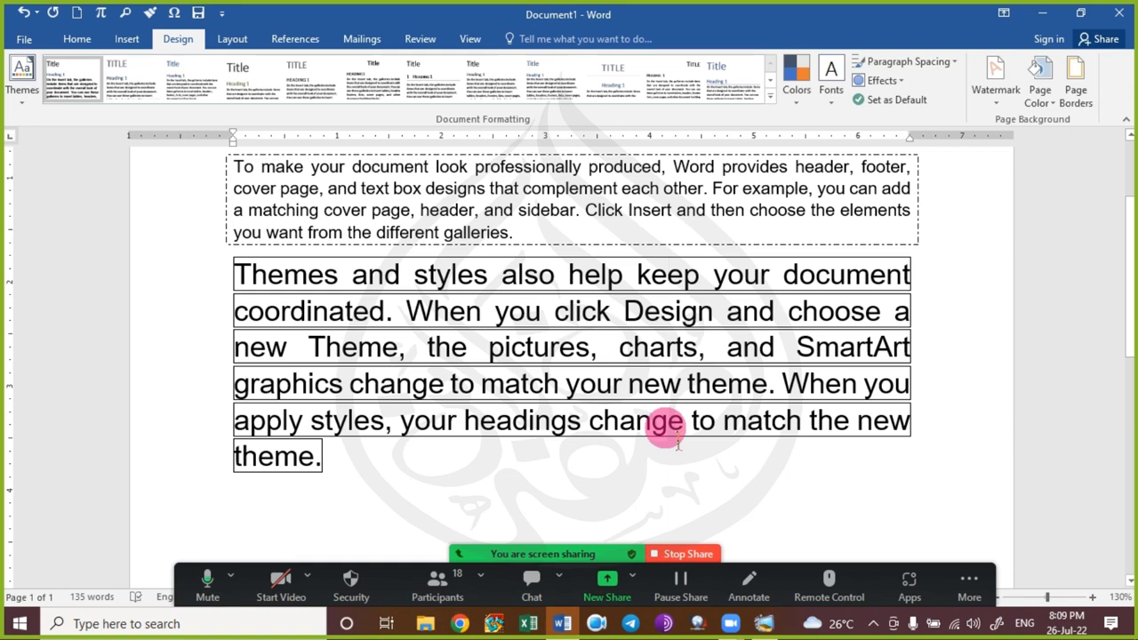
Left-align the enlarged third paragraph so its text borders follow the length of each line.
{"action": "double_click", "coordinate": [716, 384]}
{"action": "triple_click", "coordinate": [714, 380]}
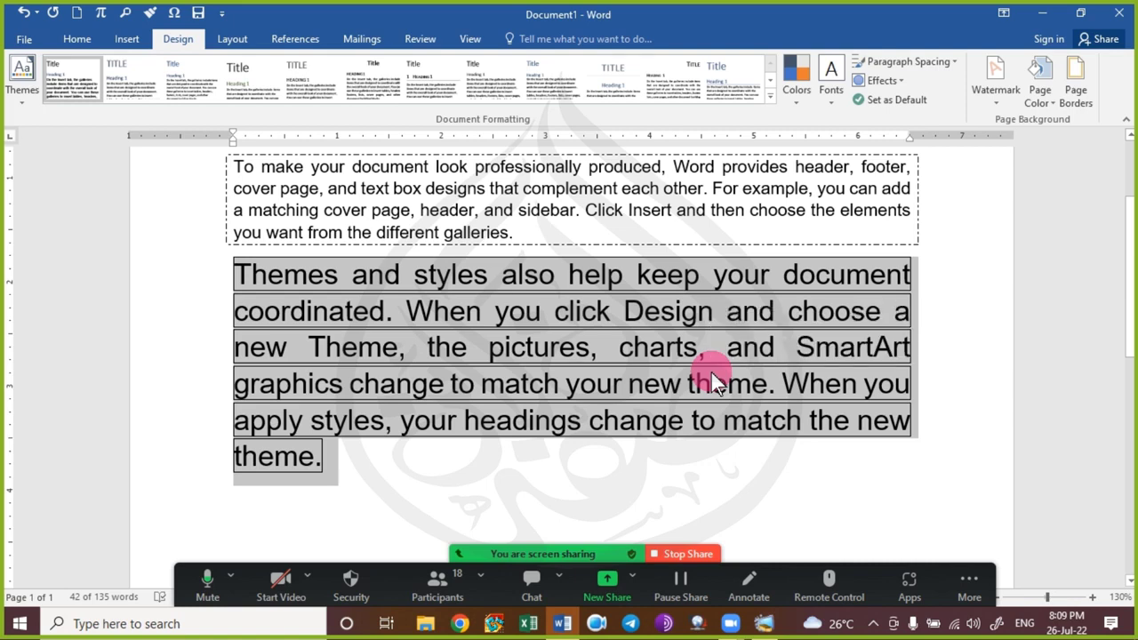
{"action": "key", "text": "ctrl+l"}
{"action": "left_click", "coordinate": [755, 343]}
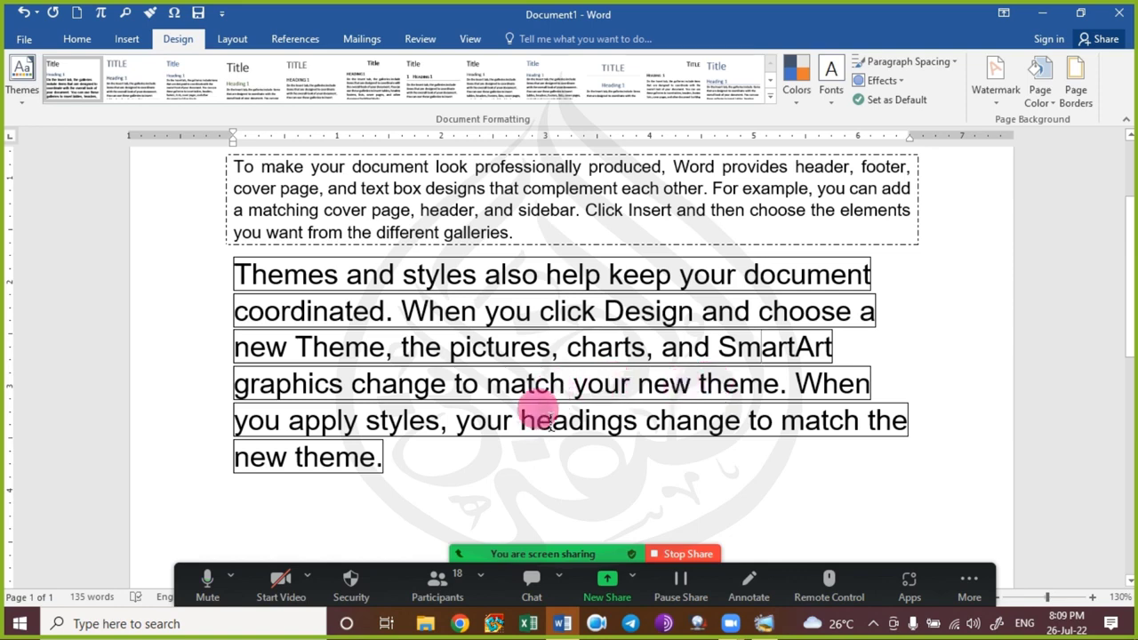
{"action": "triple_click", "coordinate": [538, 392]}
{"action": "left_click", "coordinate": [428, 319]}
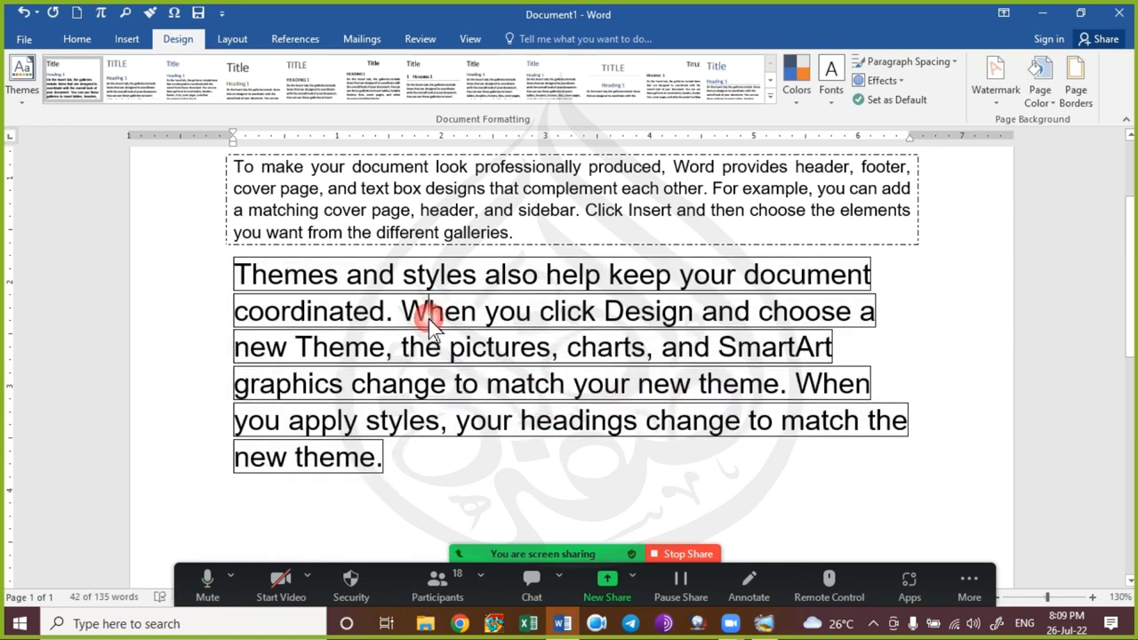
{"action": "triple_click", "coordinate": [567, 306]}
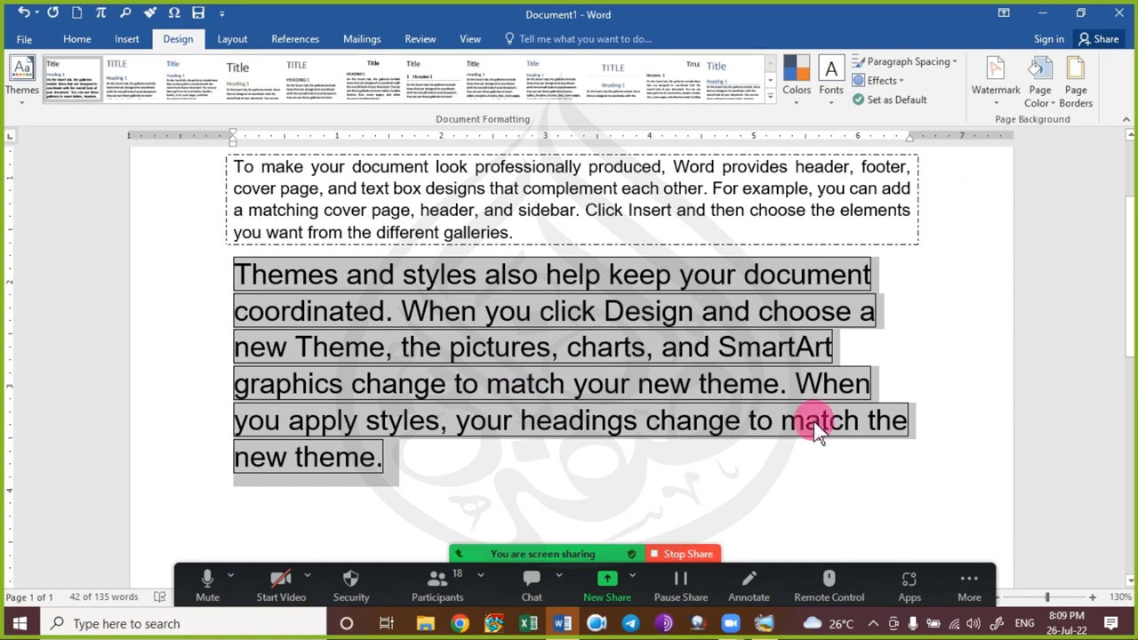
Check the Zoom meeting chat for new messages and close it.
{"action": "scroll", "coordinate": [679, 370], "scroll_direction": "up", "scroll_amount": 3}
{"action": "scroll", "coordinate": [691, 381], "scroll_direction": "up", "scroll_amount": 1}
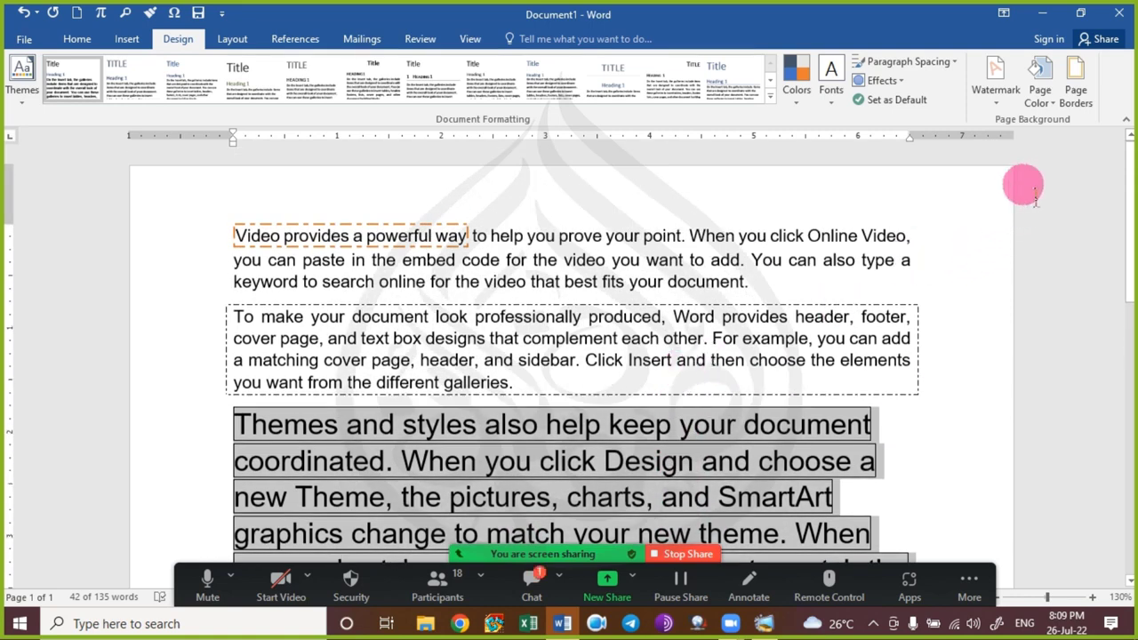
{"action": "left_click", "coordinate": [532, 579]}
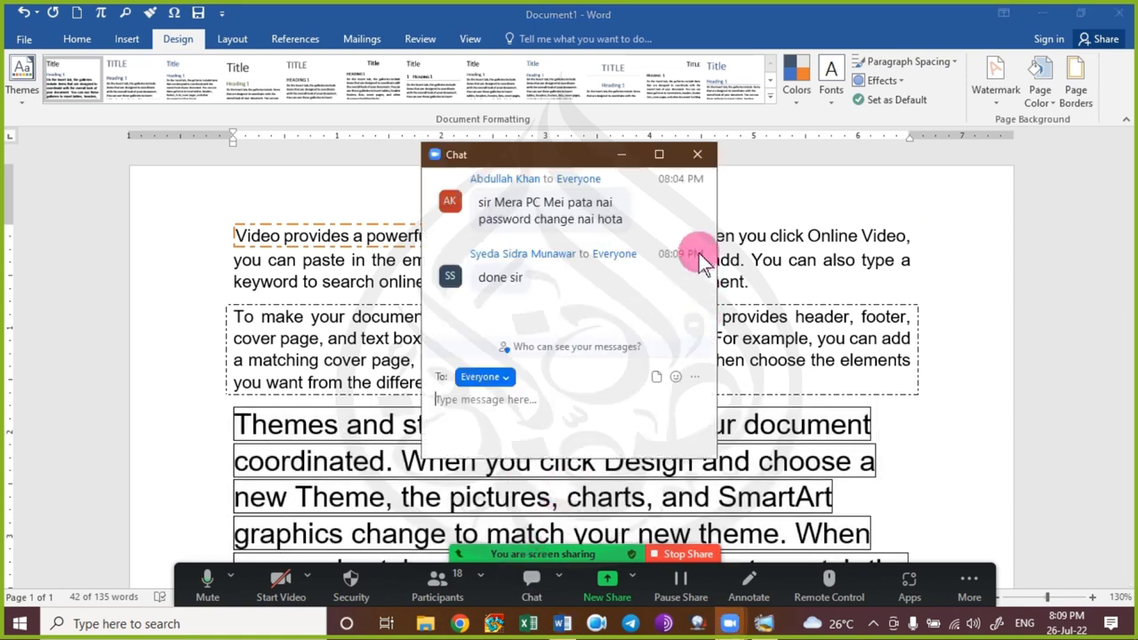
{"action": "left_click", "coordinate": [699, 160]}
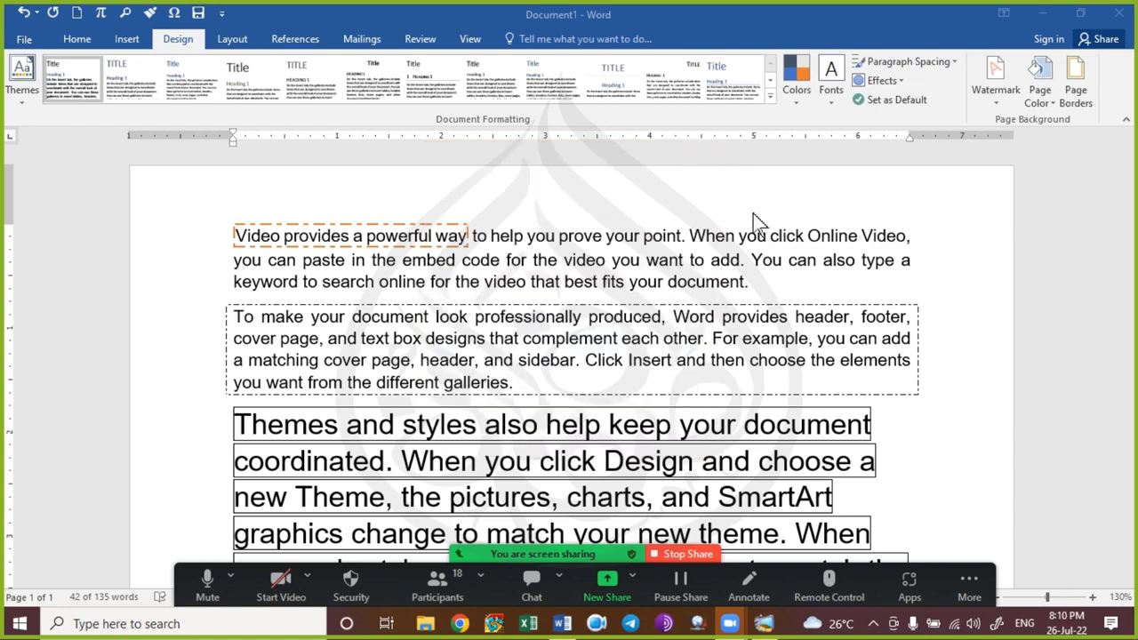
Select the whole document and clear all formatting, including the borders on the text and paragraphs.
{"action": "triple_click", "coordinate": [648, 424]}
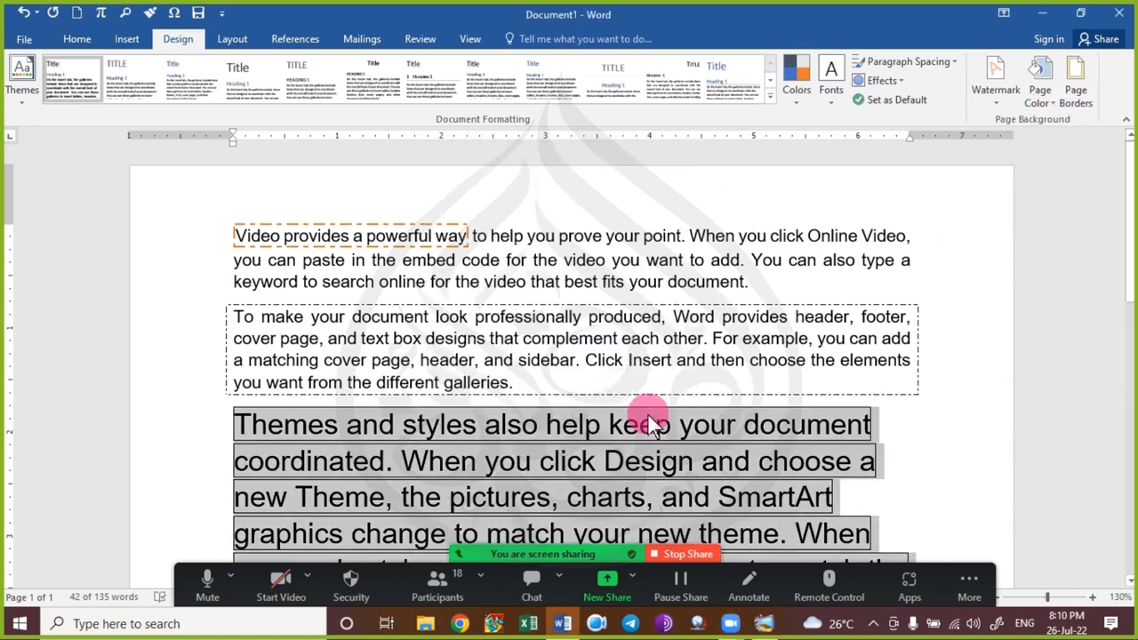
{"action": "scroll", "coordinate": [608, 464], "scroll_direction": "down", "scroll_amount": 3}
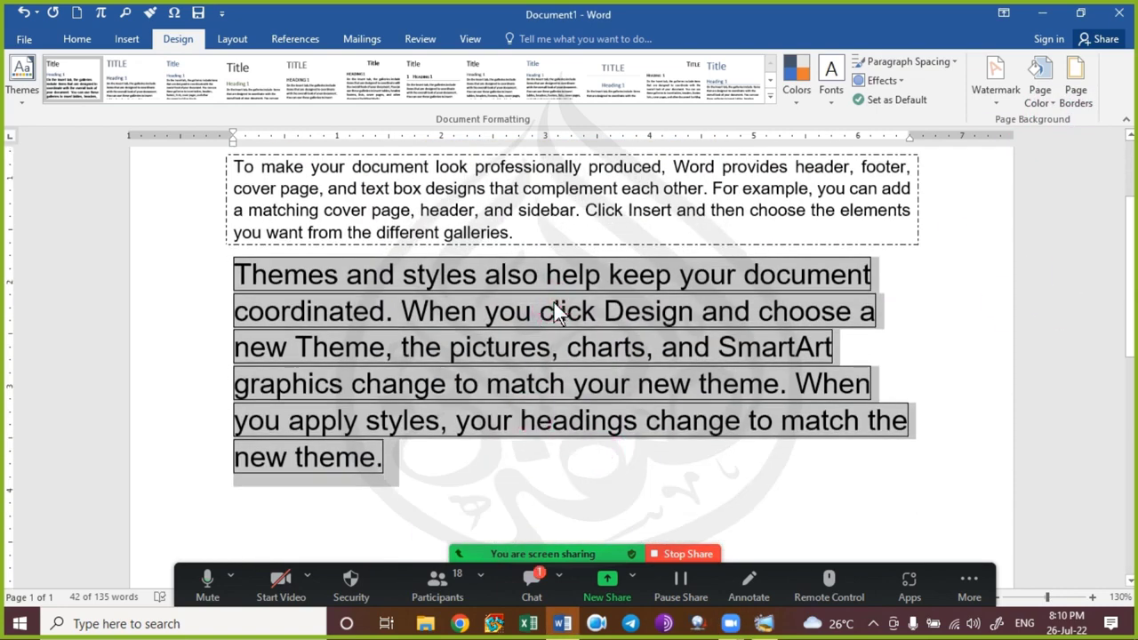
{"action": "left_click", "coordinate": [549, 313]}
{"action": "key", "text": "ctrl+a"}
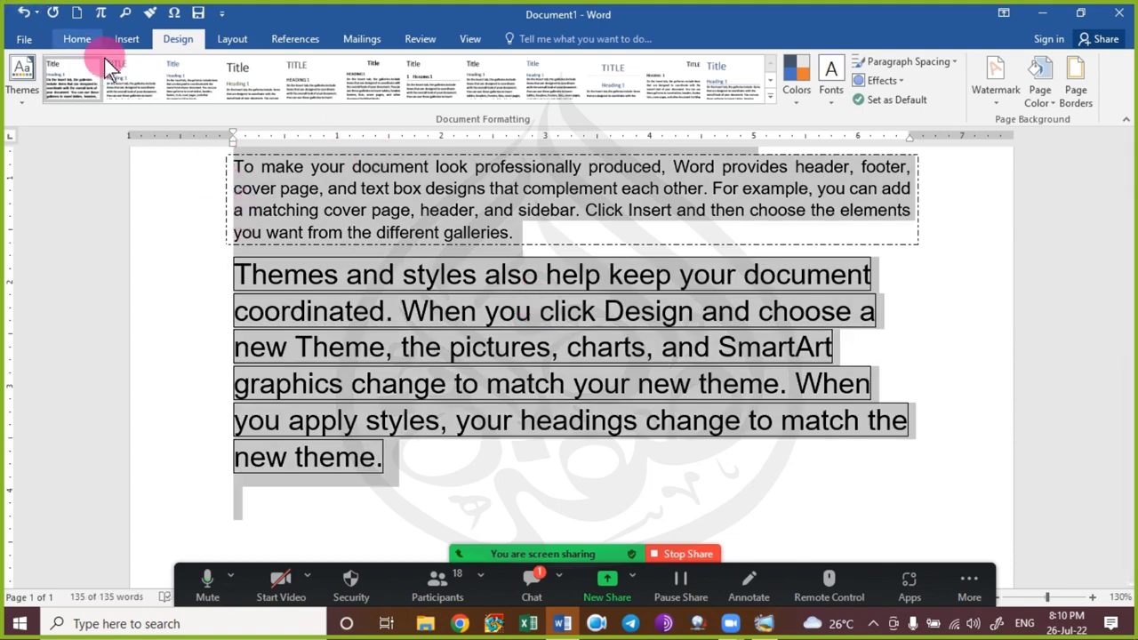
{"action": "left_click", "coordinate": [85, 40]}
{"action": "left_click", "coordinate": [337, 70]}
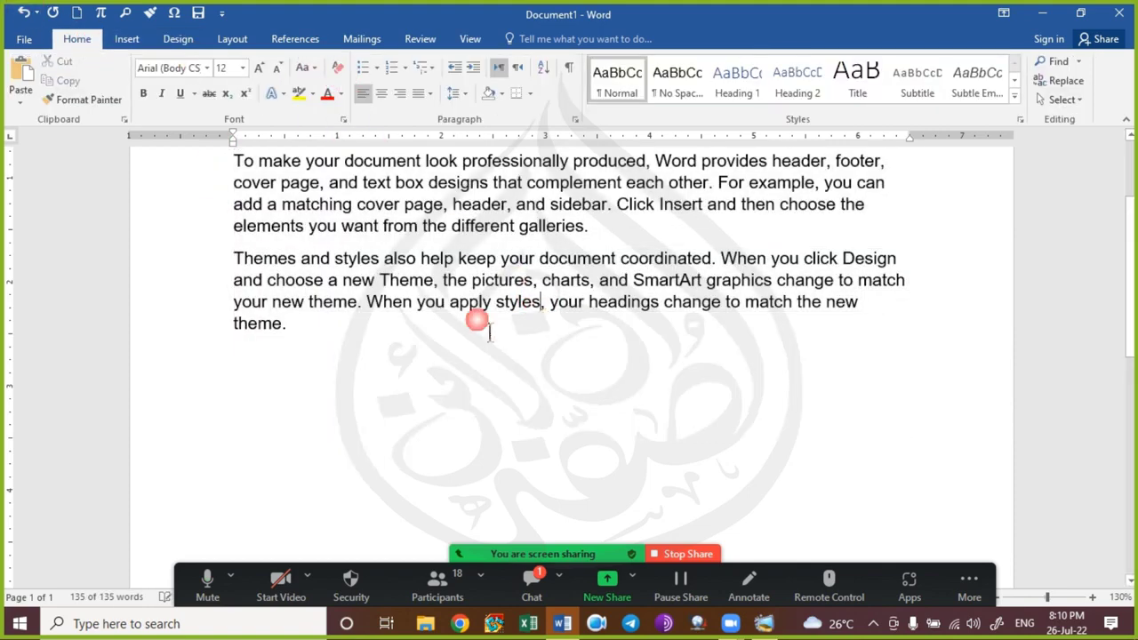
{"action": "left_click", "coordinate": [467, 325]}
{"action": "scroll", "coordinate": [463, 342], "scroll_direction": "up", "scroll_amount": 3}
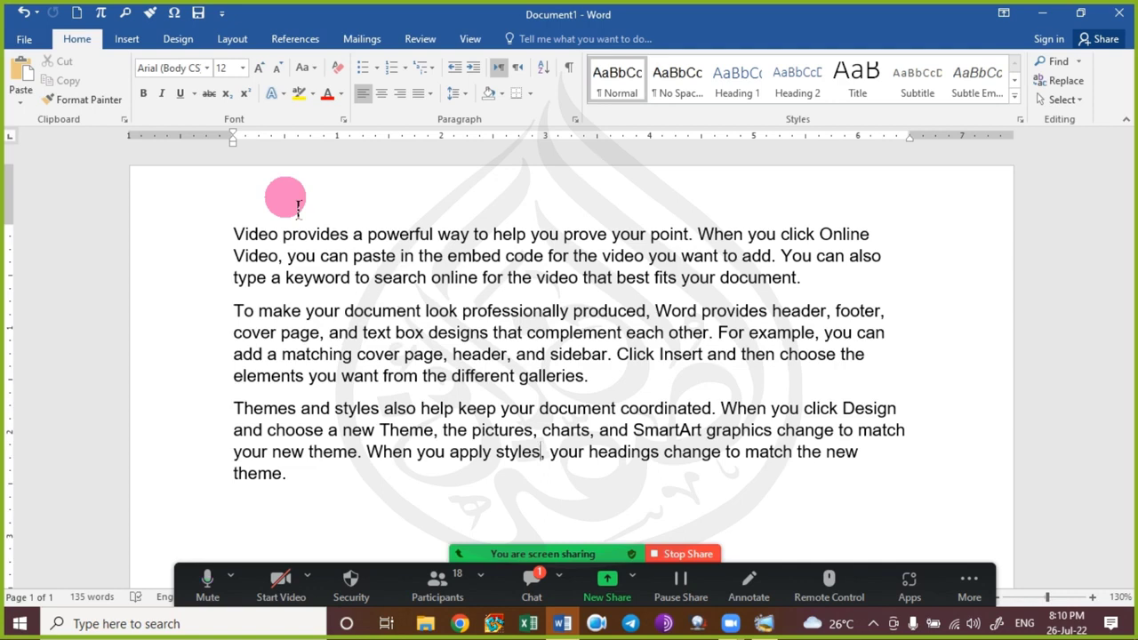
Read the latest replies in the Zoom meeting chat and close the chat window.
{"action": "left_click", "coordinate": [530, 584]}
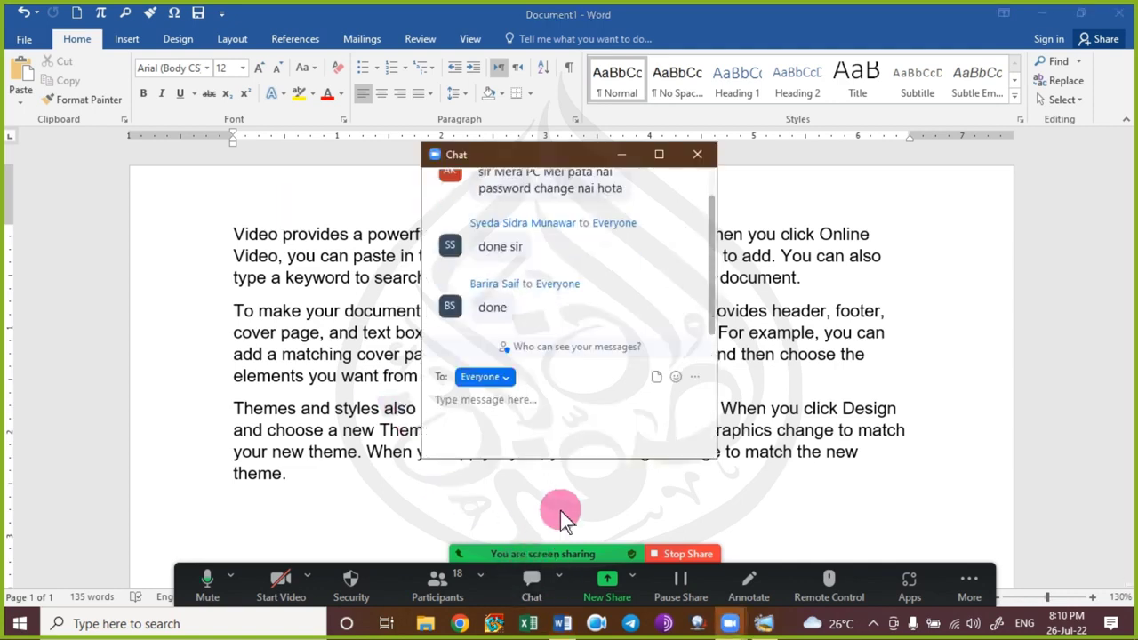
{"action": "left_click", "coordinate": [698, 156]}
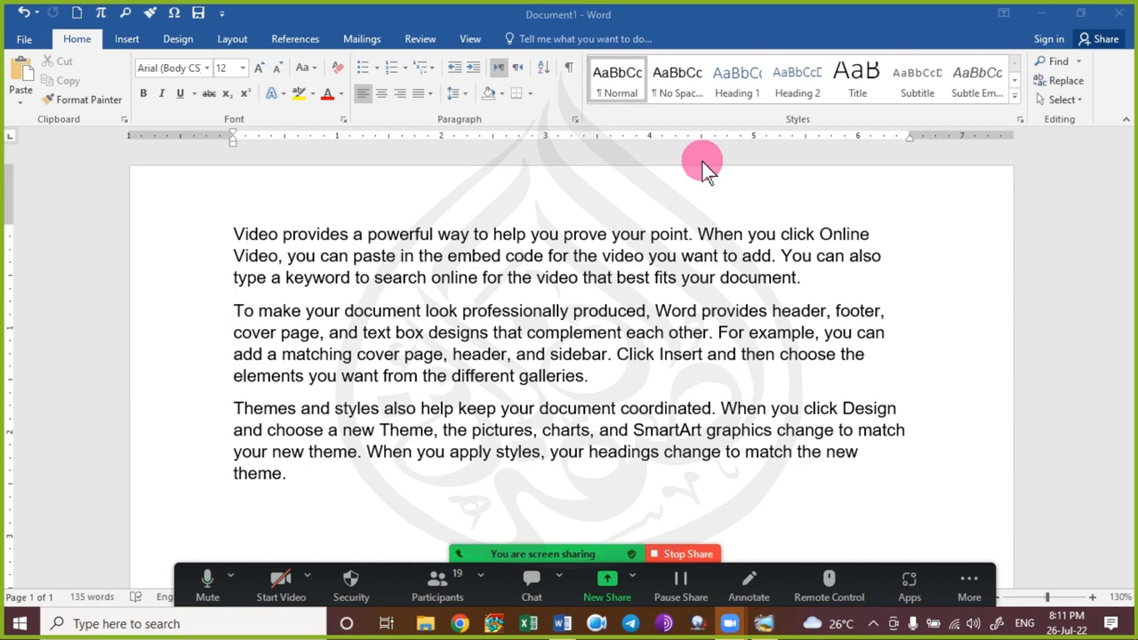
Look through the built-in watermark designs and the custom watermark settings, leaving the document without a watermark.
{"action": "left_click", "coordinate": [178, 38]}
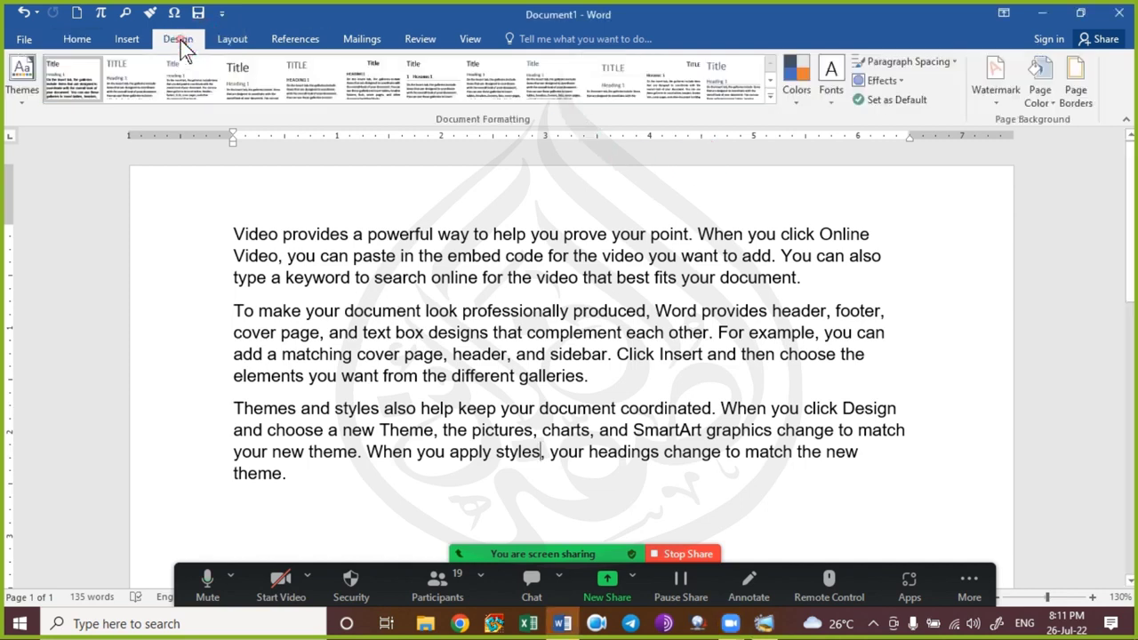
{"action": "left_click", "coordinate": [994, 102]}
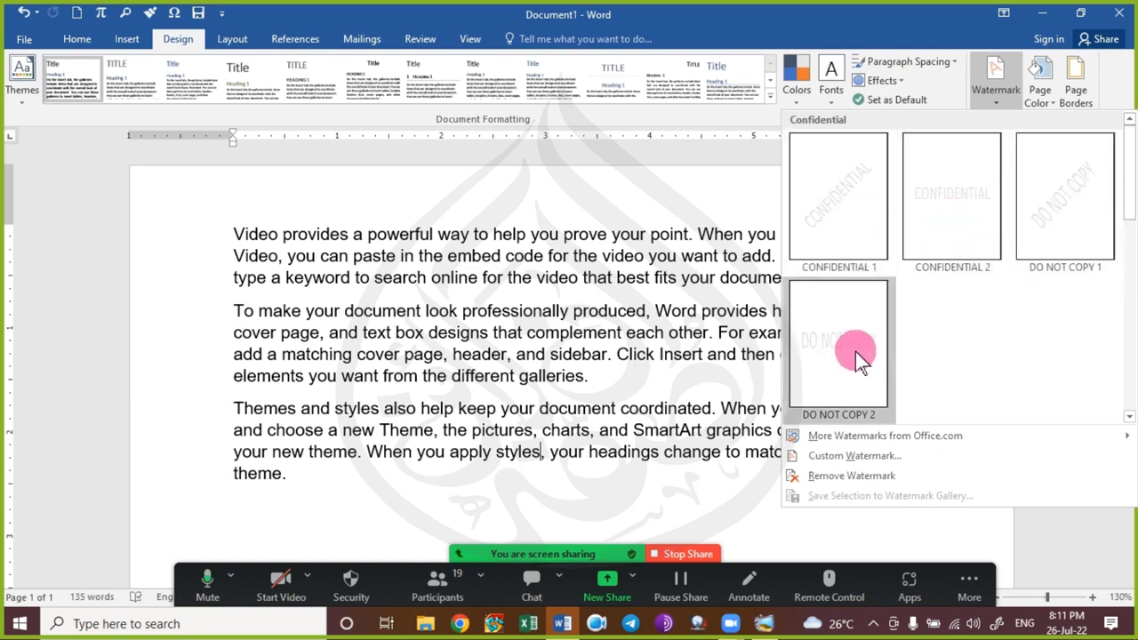
{"action": "mouse_move", "coordinate": [1013, 445]}
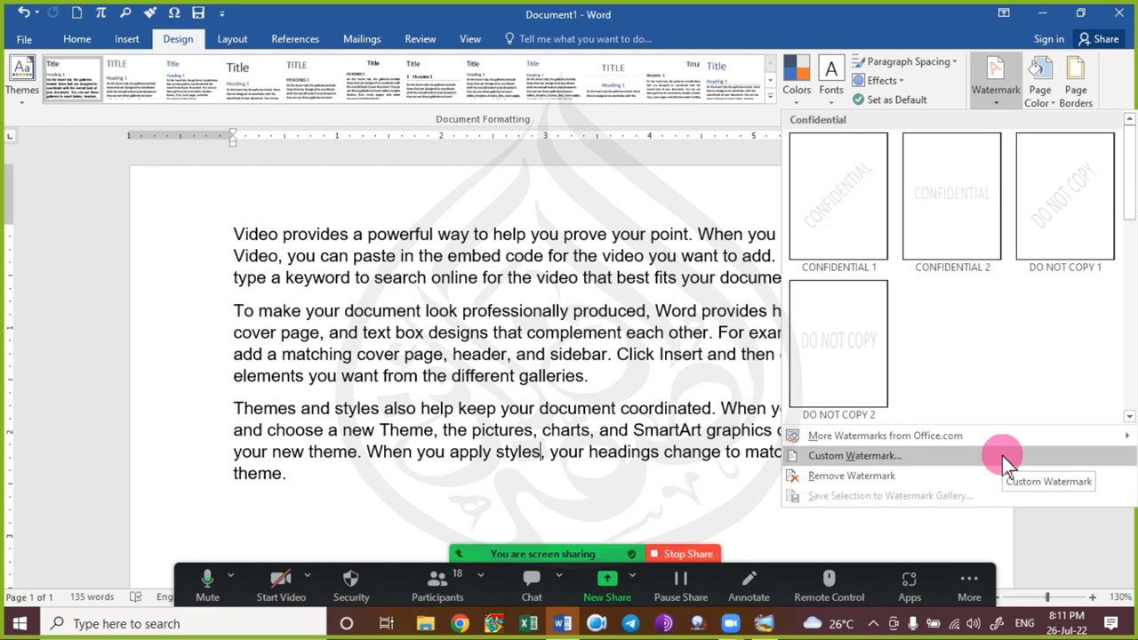
{"action": "left_click", "coordinate": [1002, 456]}
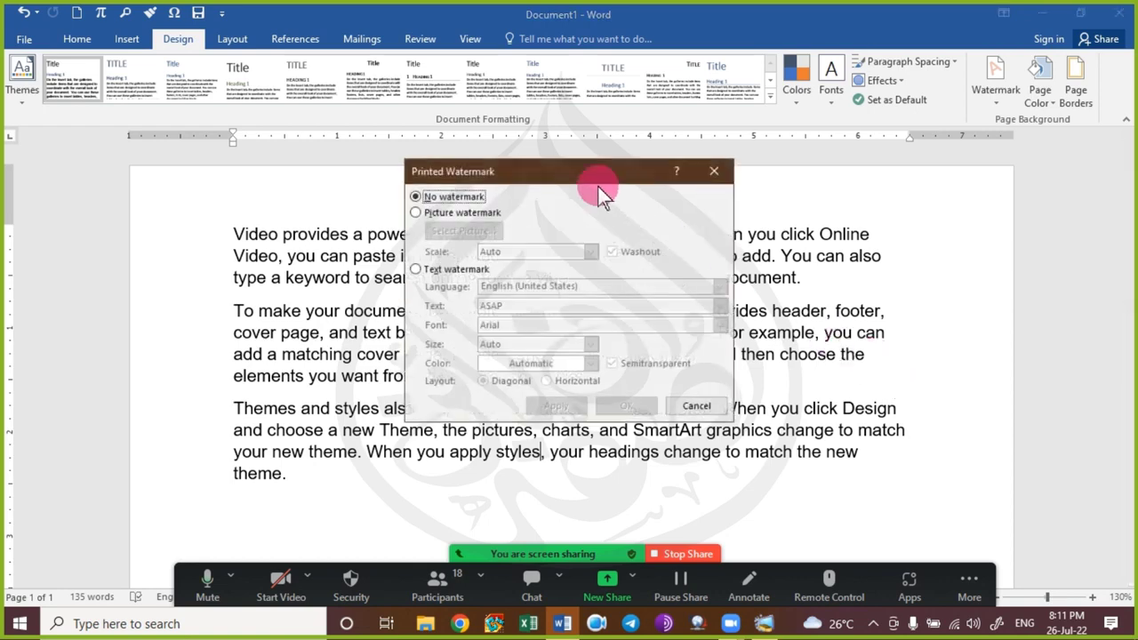
{"action": "left_click_drag", "start_coordinate": [546, 175], "coordinate": [548, 144]}
{"action": "left_click", "coordinate": [464, 164]}
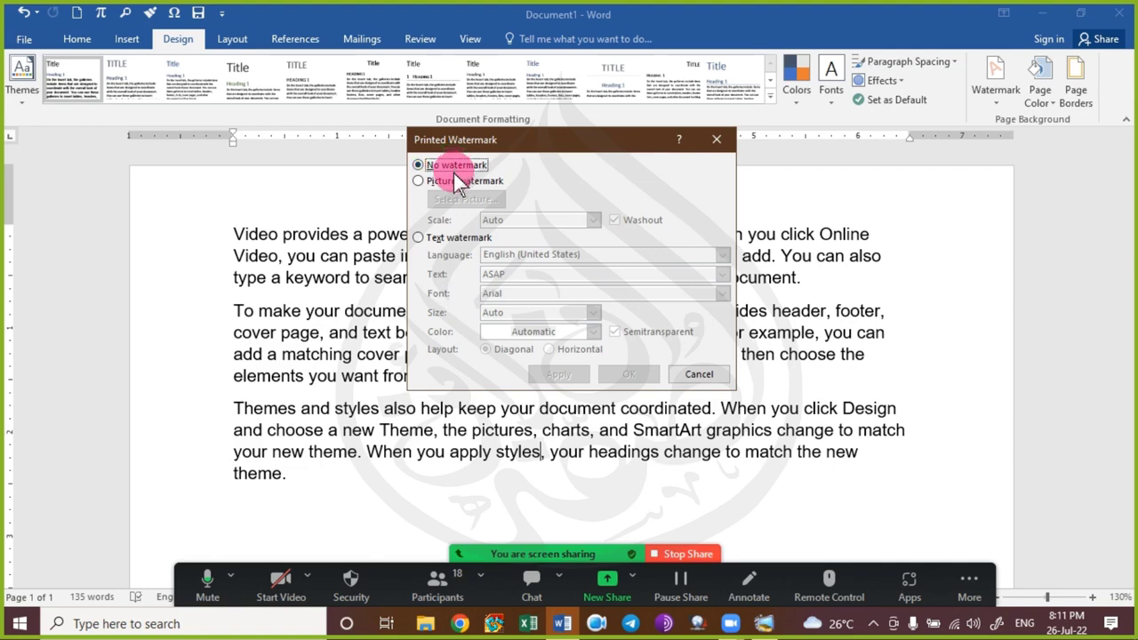
{"action": "left_click", "coordinate": [717, 139]}
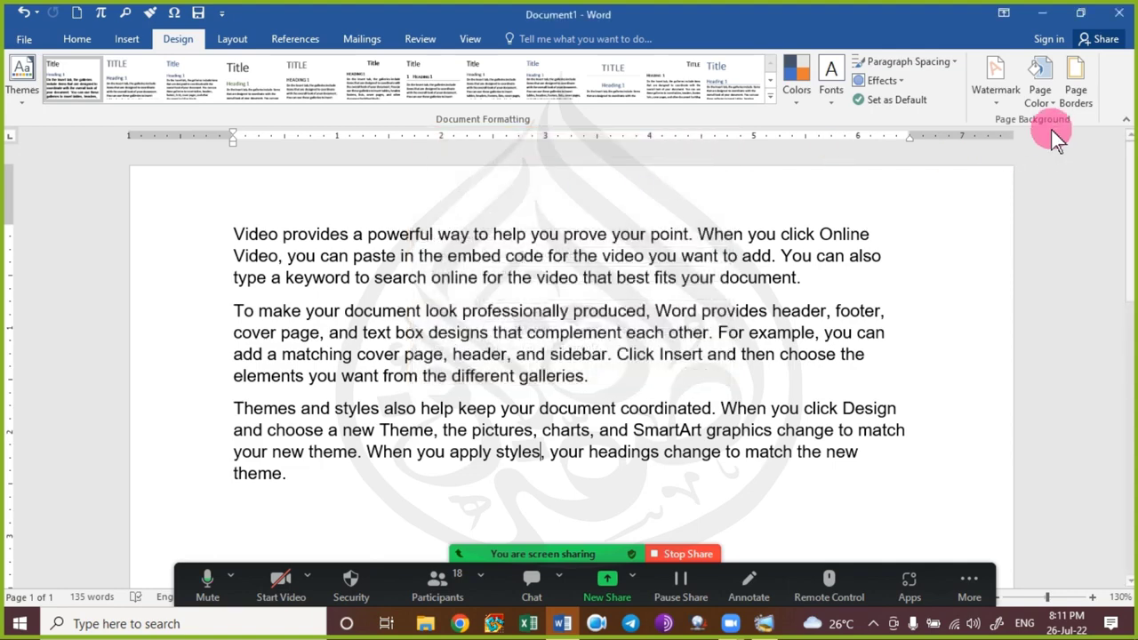
Open the custom watermark settings and choose the picture watermark option.
{"action": "left_click", "coordinate": [1018, 99]}
{"action": "left_click", "coordinate": [920, 455]}
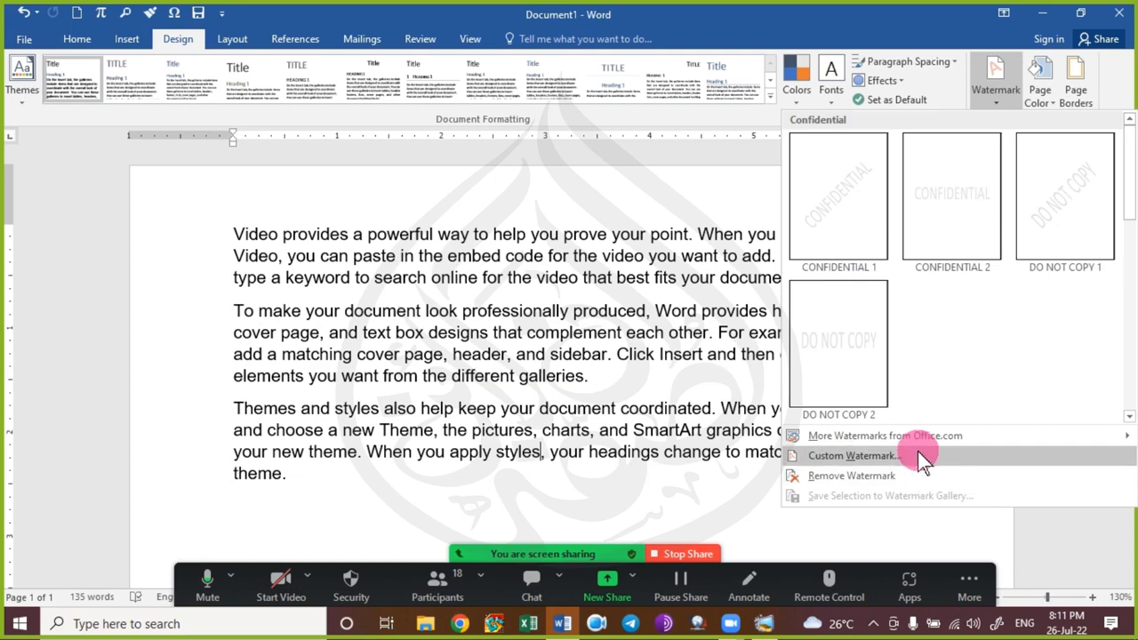
{"action": "left_click", "coordinate": [466, 185]}
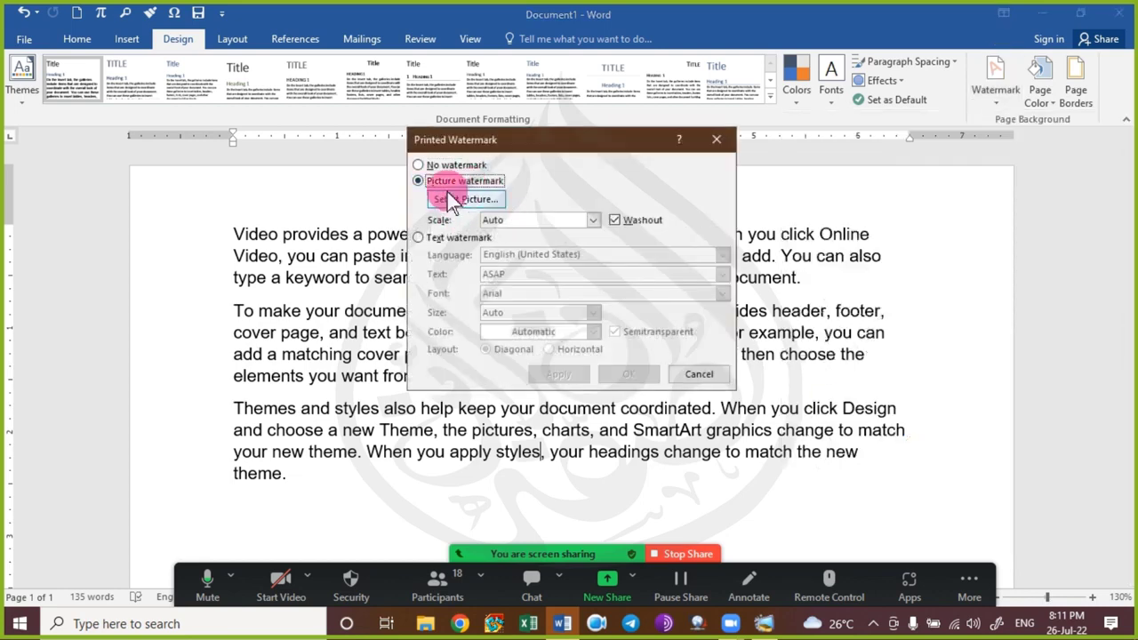
{"action": "left_click", "coordinate": [436, 241]}
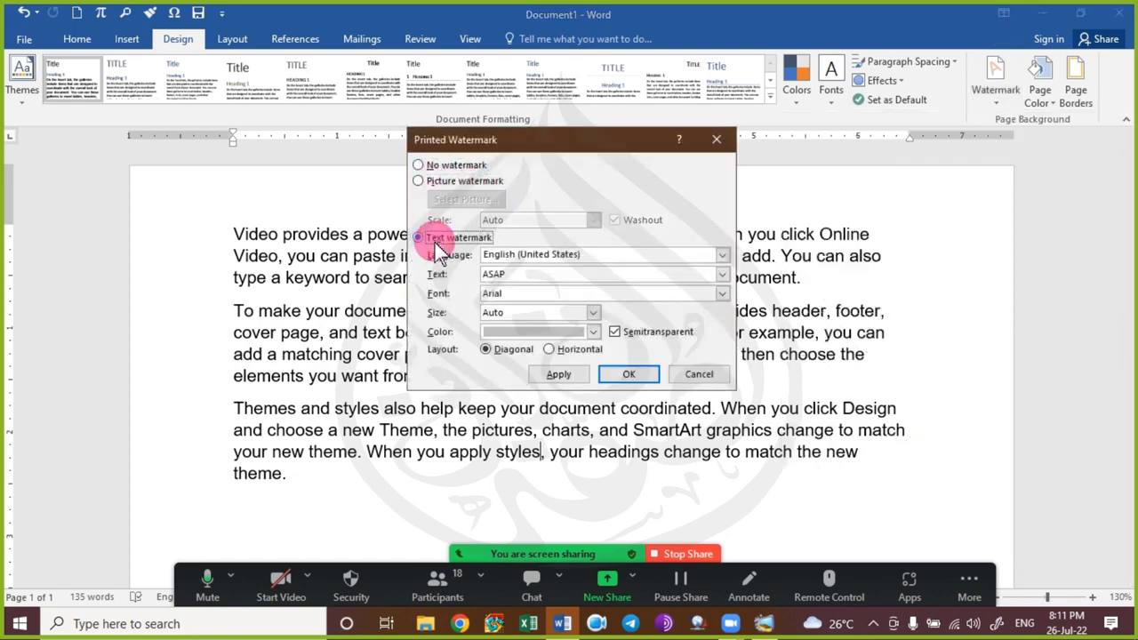
{"action": "left_click", "coordinate": [451, 181]}
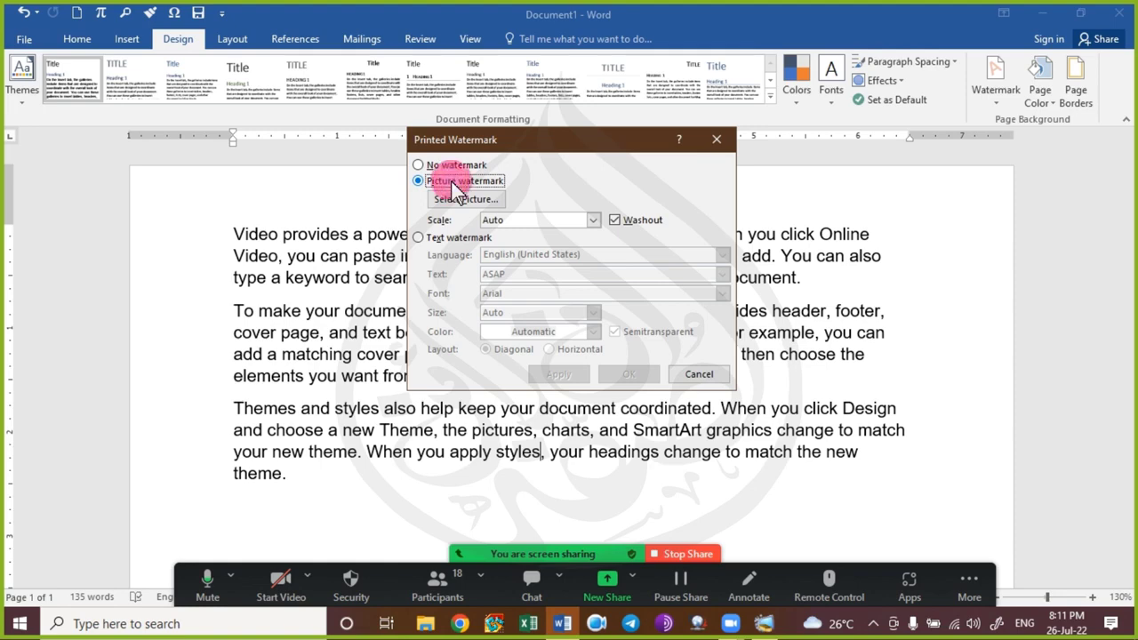
Browse the Desktop, Pictures and Saved Pictures folders offline for a suitable watermark picture.
{"action": "left_click", "coordinate": [457, 200]}
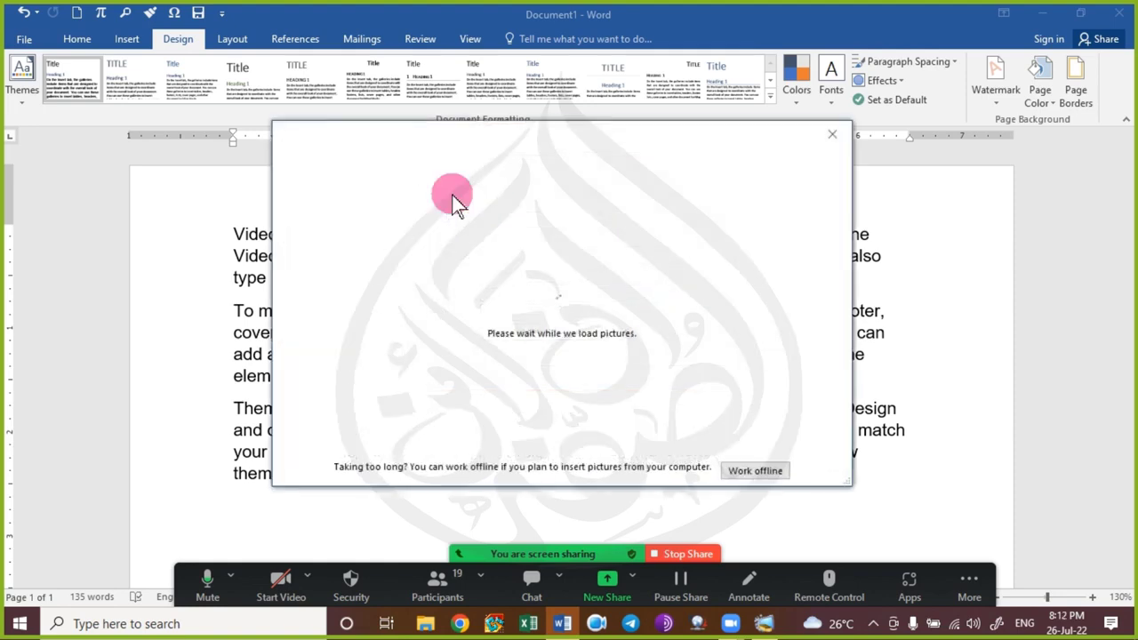
{"action": "left_click", "coordinate": [747, 470]}
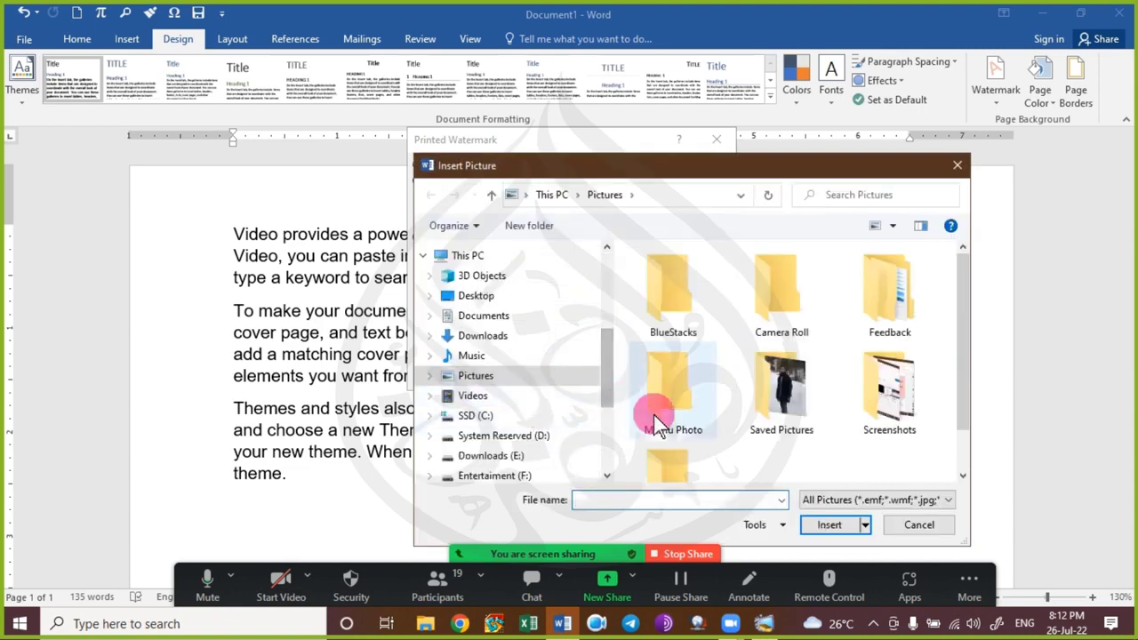
{"action": "scroll", "coordinate": [827, 407], "scroll_direction": "down", "scroll_amount": 1}
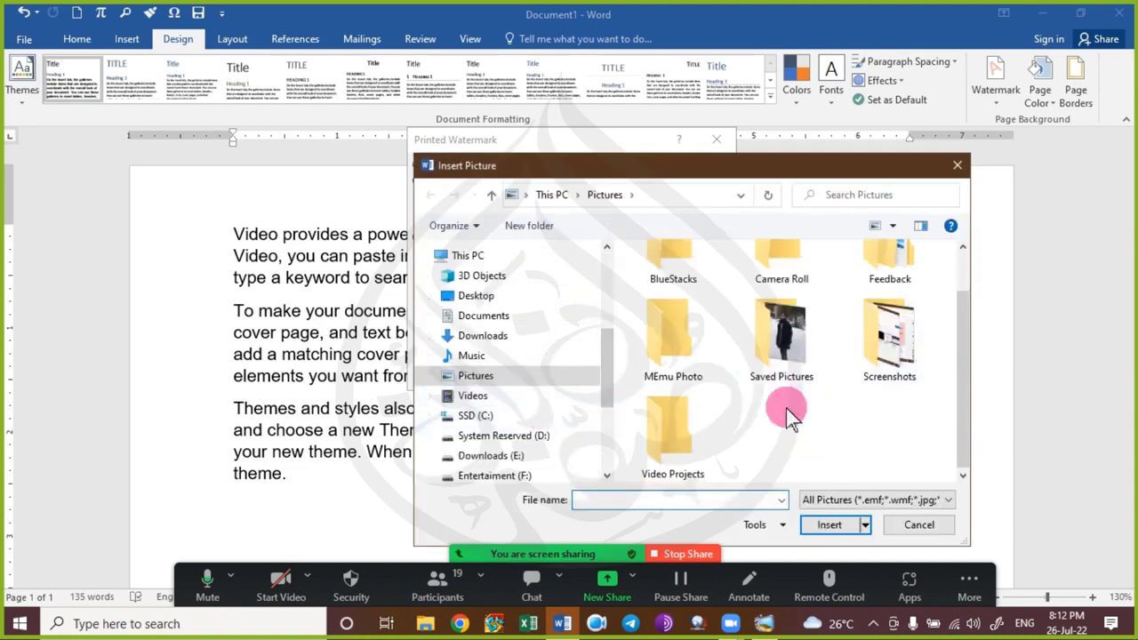
{"action": "scroll", "coordinate": [749, 398], "scroll_direction": "up", "scroll_amount": 1}
{"action": "left_click", "coordinate": [472, 296]}
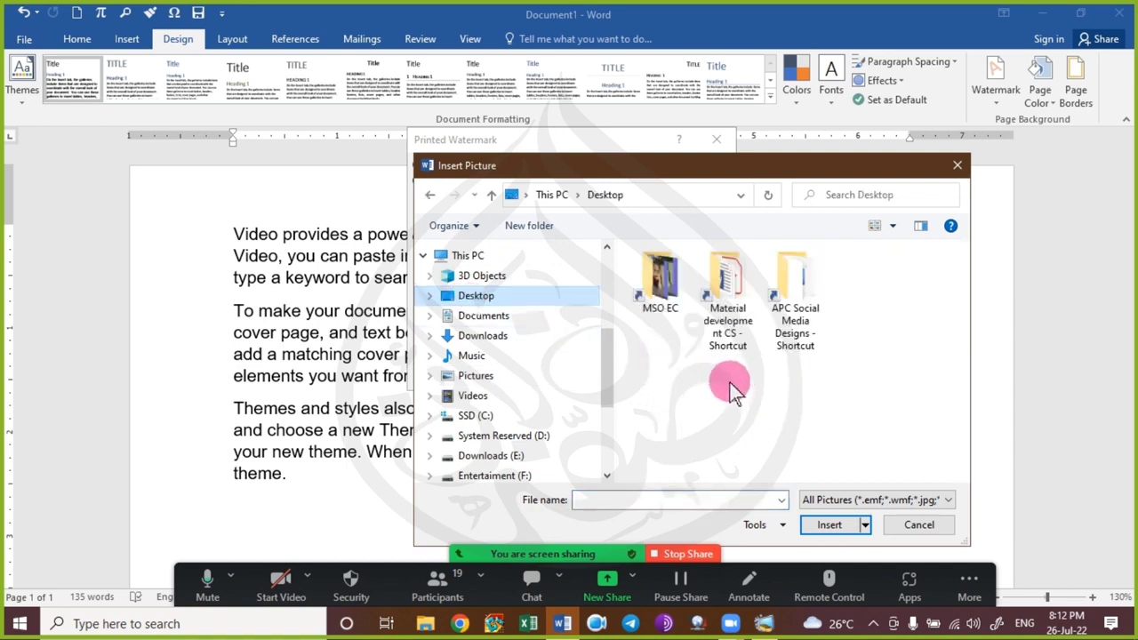
{"action": "left_click", "coordinate": [537, 361]}
{"action": "left_click", "coordinate": [508, 376]}
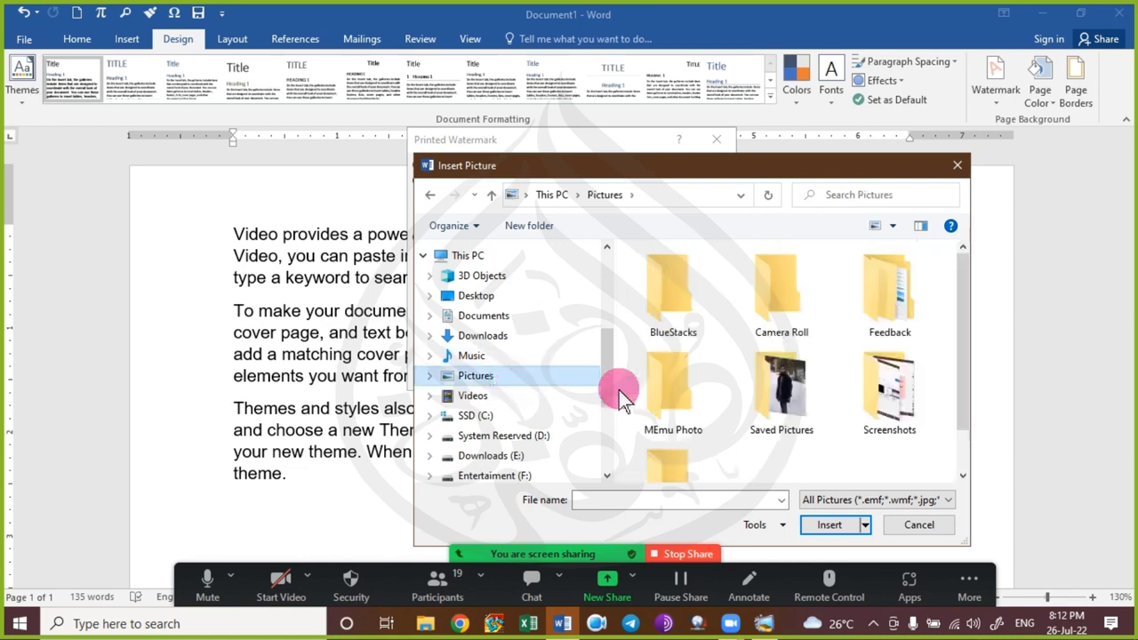
{"action": "scroll", "coordinate": [780, 432], "scroll_direction": "down", "scroll_amount": 1}
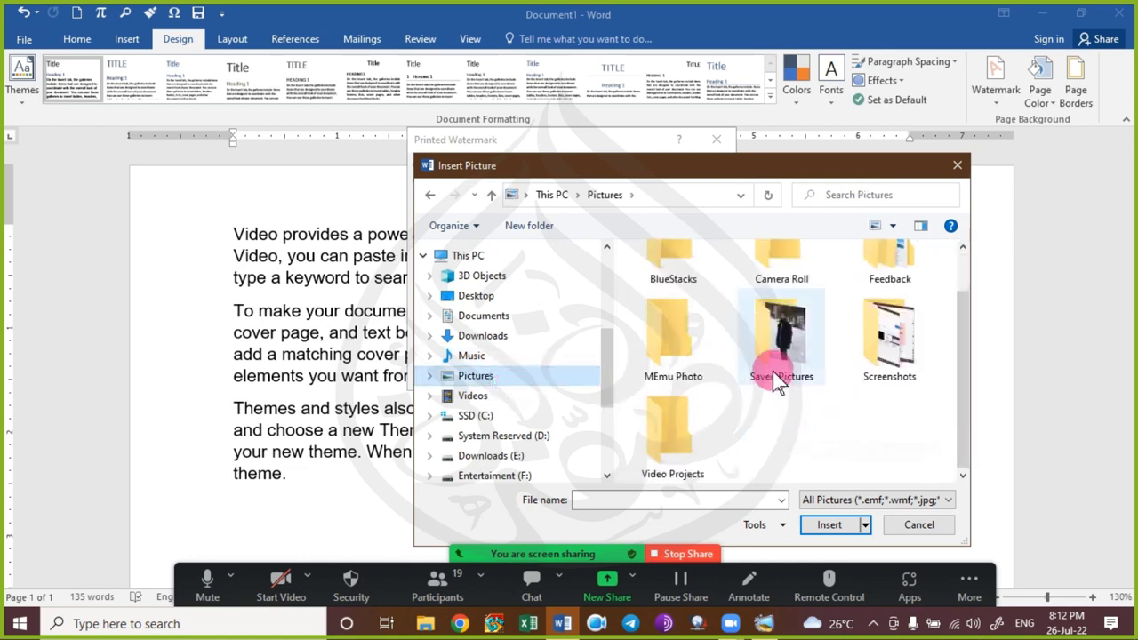
{"action": "scroll", "coordinate": [775, 368], "scroll_direction": "up", "scroll_amount": 1}
{"action": "left_click", "coordinate": [776, 373]}
{"action": "double_click", "coordinate": [776, 373]}
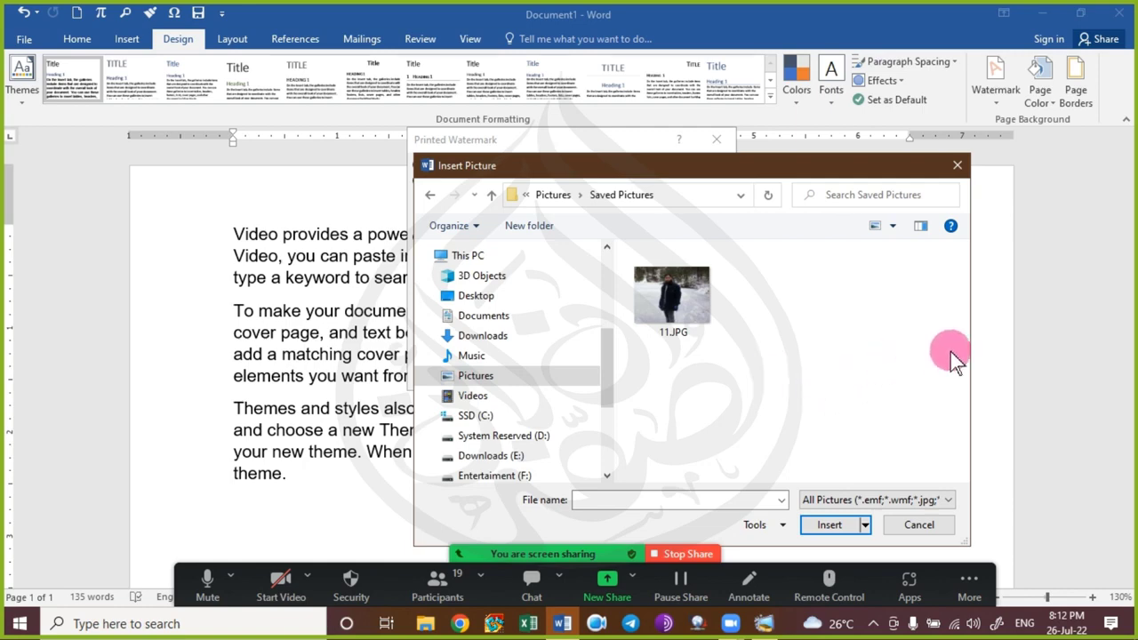
Switch to File Explorer, open MOS Word 2016 All Topics.pptx from Downloads, and copy the calligraphy picture on its first slide.
{"action": "key", "text": "super+e"}
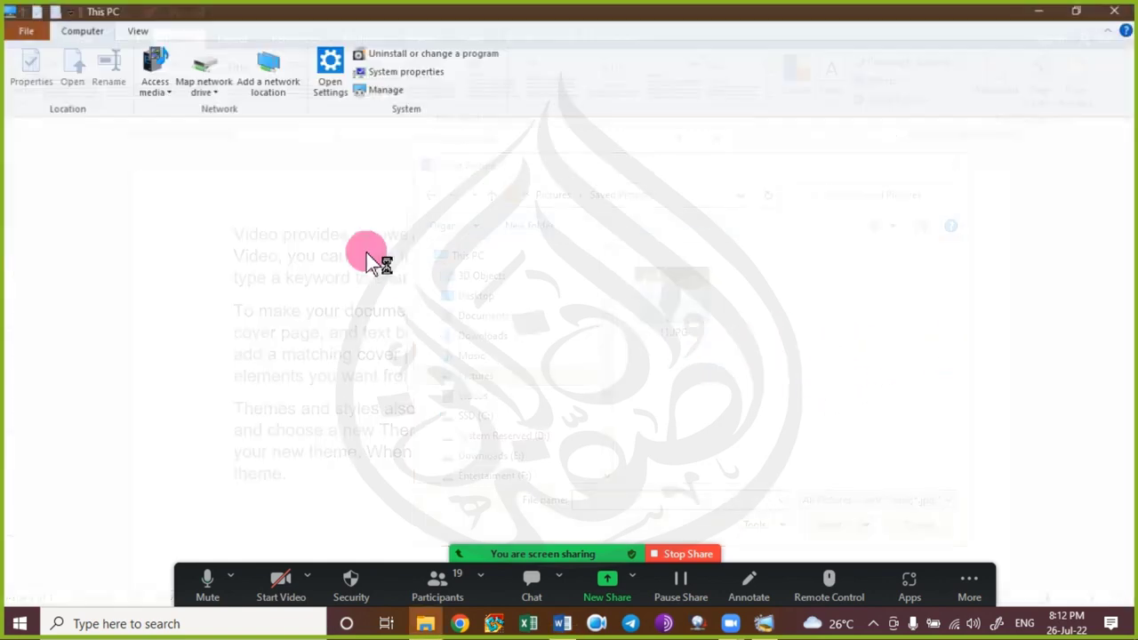
{"action": "left_click", "coordinate": [103, 276]}
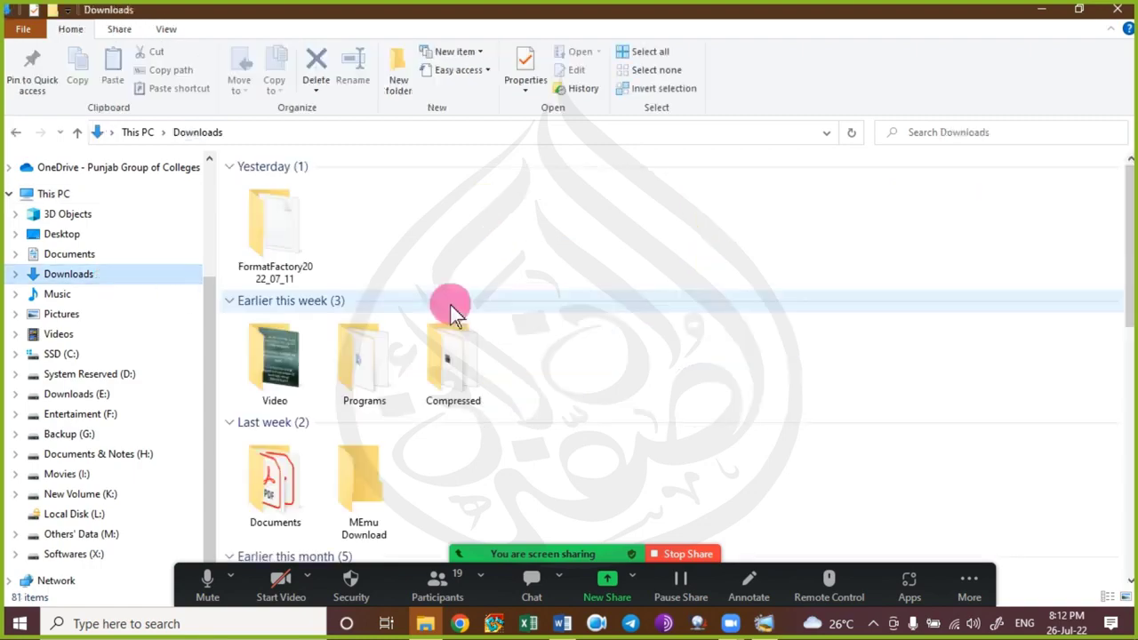
{"action": "scroll", "coordinate": [627, 374], "scroll_direction": "down", "scroll_amount": 10}
{"action": "scroll", "coordinate": [627, 374], "scroll_direction": "up", "scroll_amount": 1}
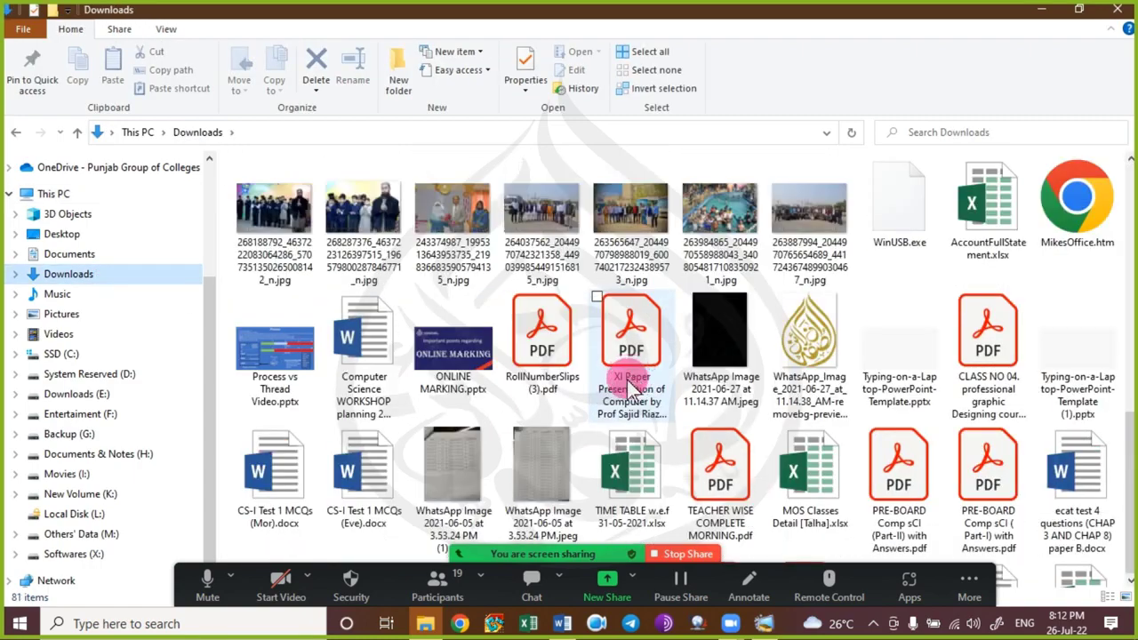
{"action": "scroll", "coordinate": [629, 382], "scroll_direction": "down", "scroll_amount": 5}
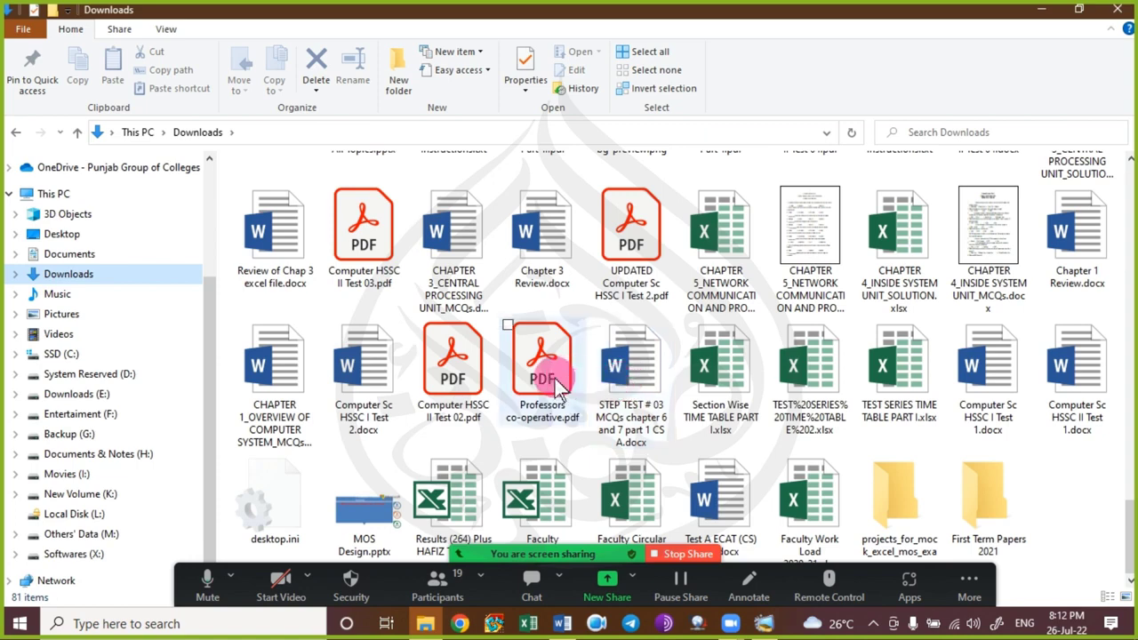
{"action": "scroll", "coordinate": [538, 441], "scroll_direction": "up", "scroll_amount": 3}
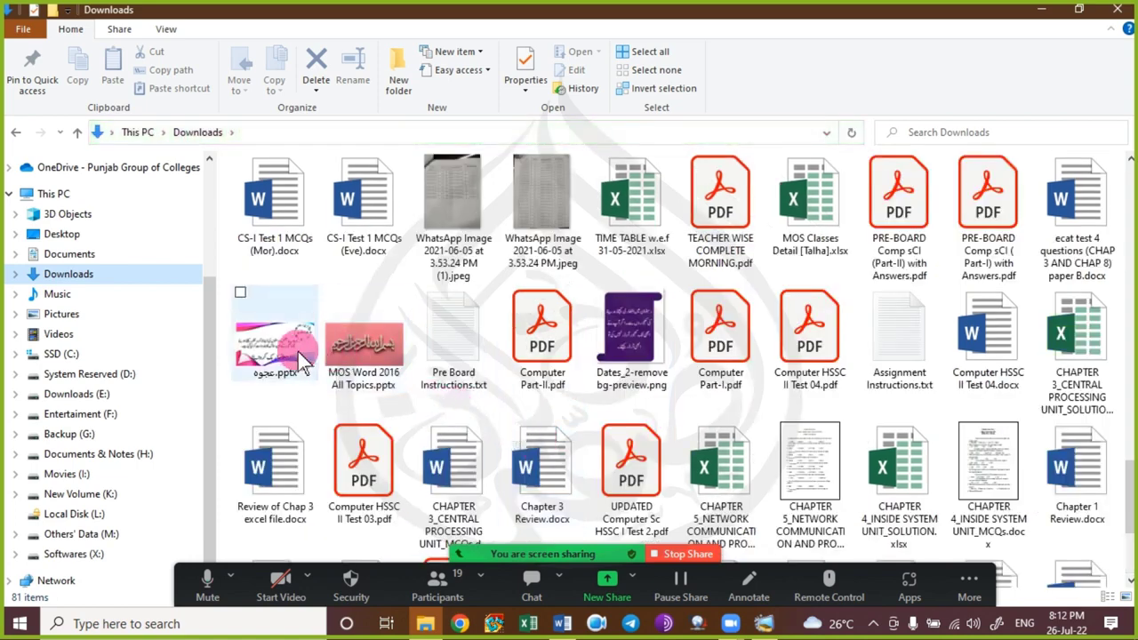
{"action": "double_click", "coordinate": [371, 371]}
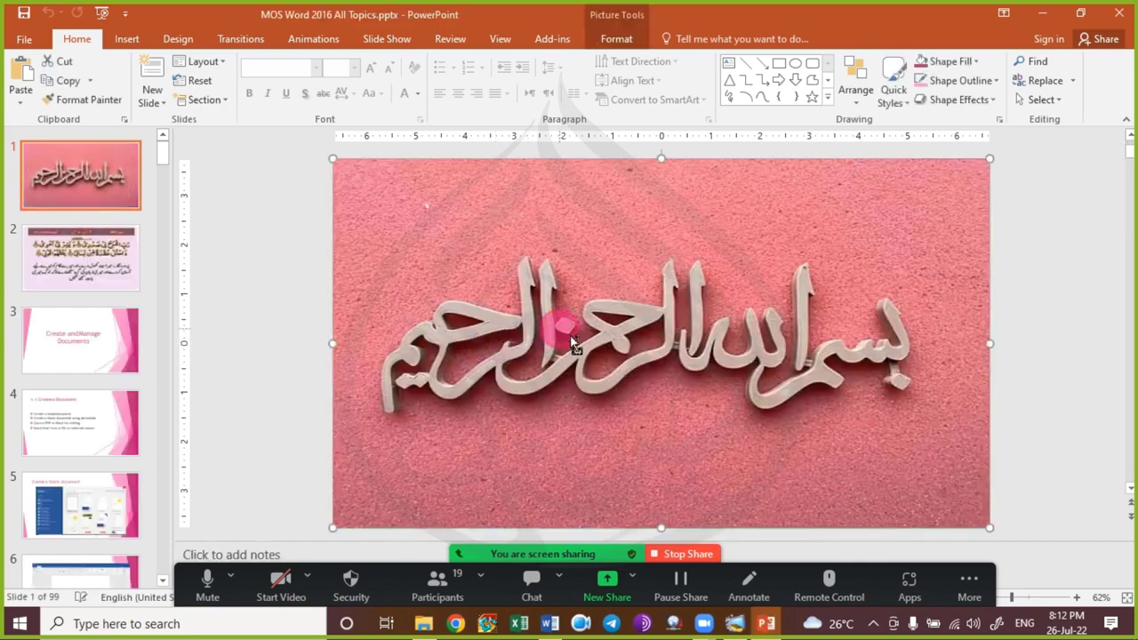
{"action": "left_click", "coordinate": [1119, 13]}
Launch Paint with the mspaint command and paste the copied calligraphy picture onto the blank canvas.
{"action": "key", "text": "super+r"}
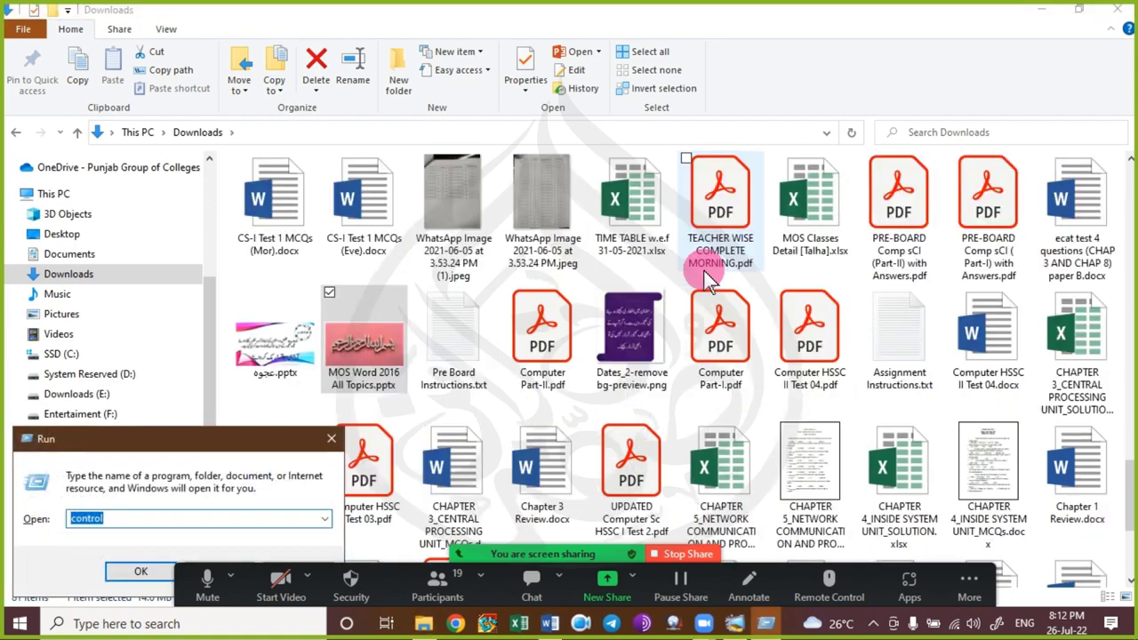
{"action": "type", "text": "mspaint"}
{"action": "key", "text": "Return"}
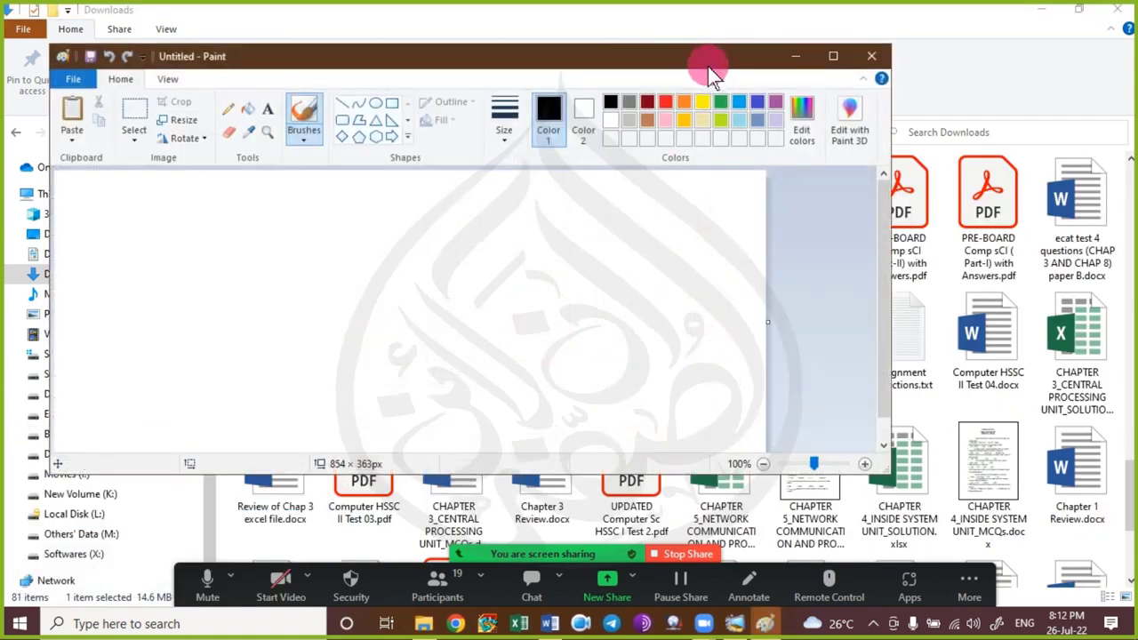
{"action": "double_click", "coordinate": [708, 66]}
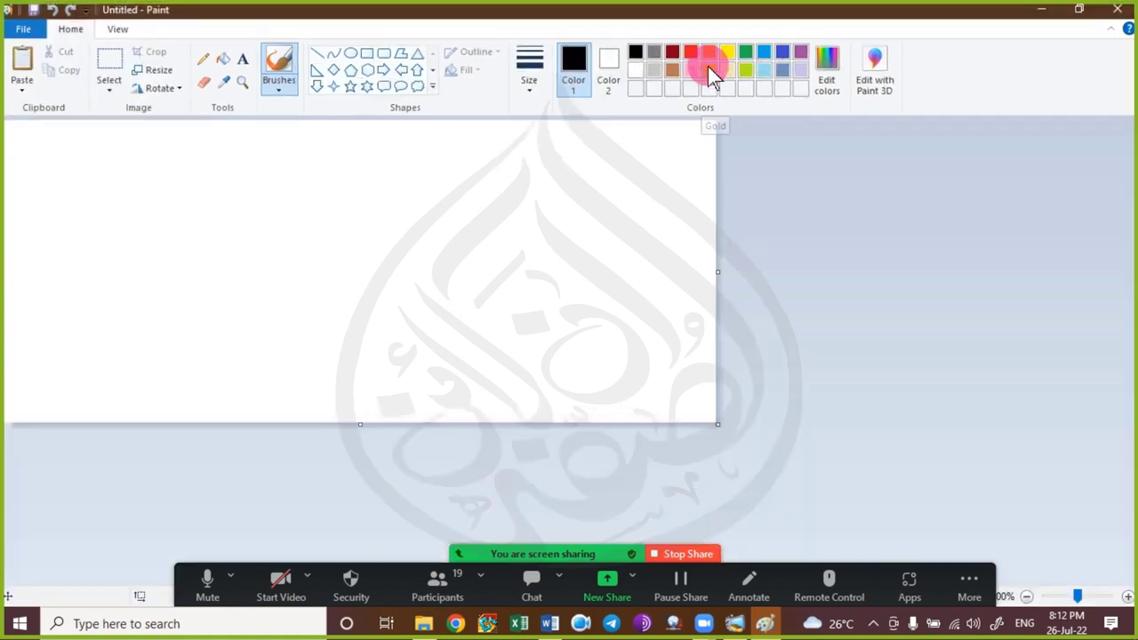
{"action": "key", "text": "ctrl+v"}
Save the picture to the Desktop as Bismillah.png, and close Paint and File Explorer to return to Word.
{"action": "key", "text": "ctrl+s"}
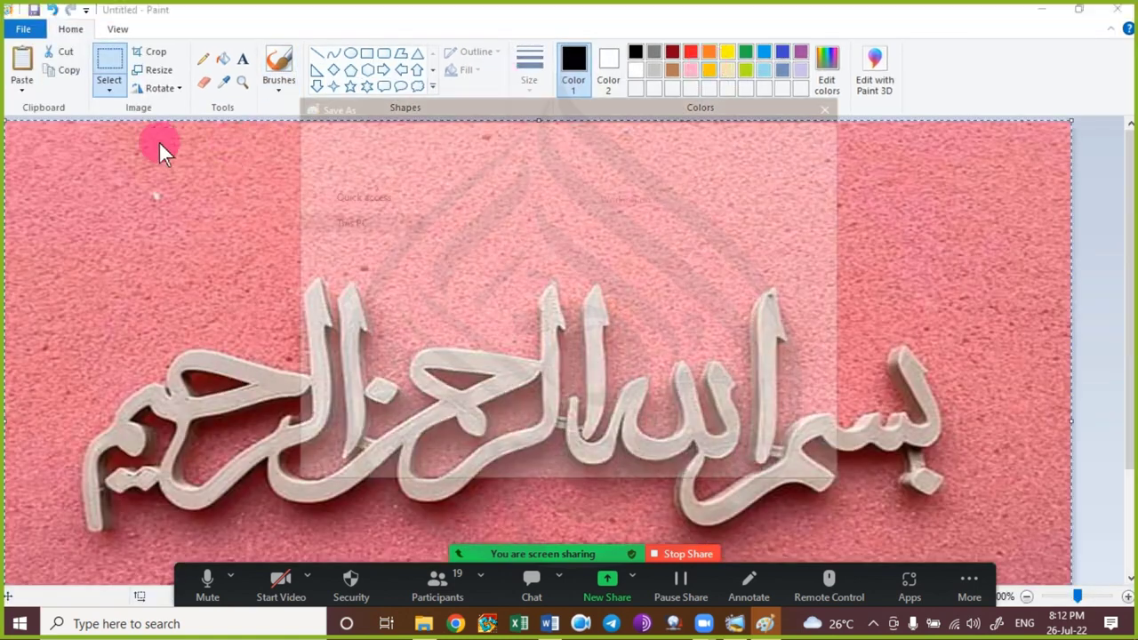
{"action": "left_click", "coordinate": [364, 236]}
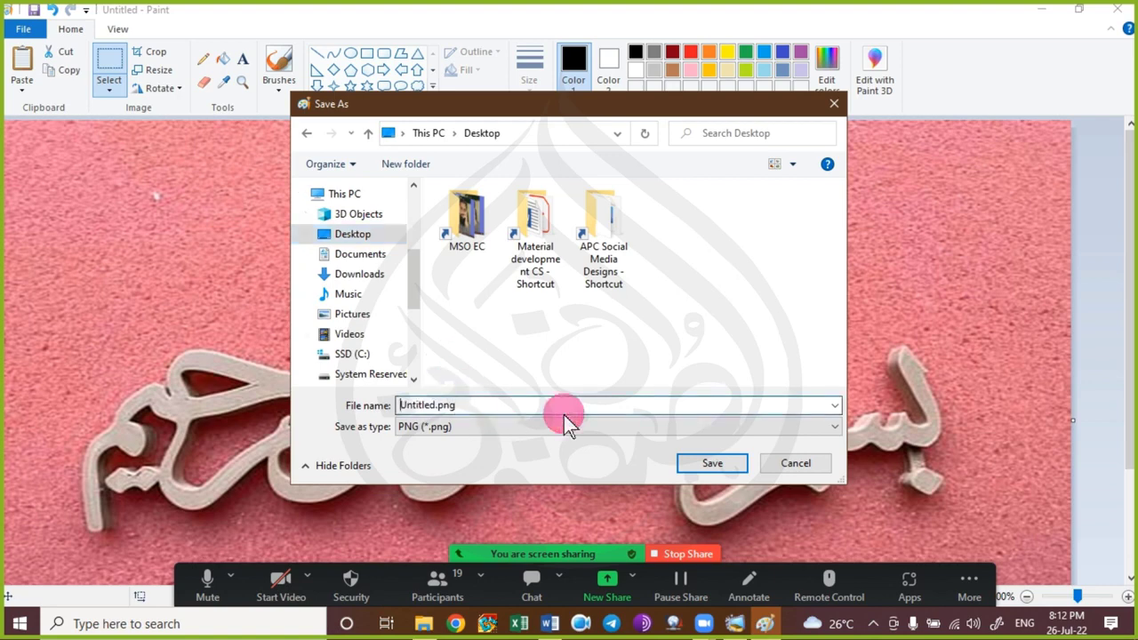
{"action": "type", "text": "B is"}
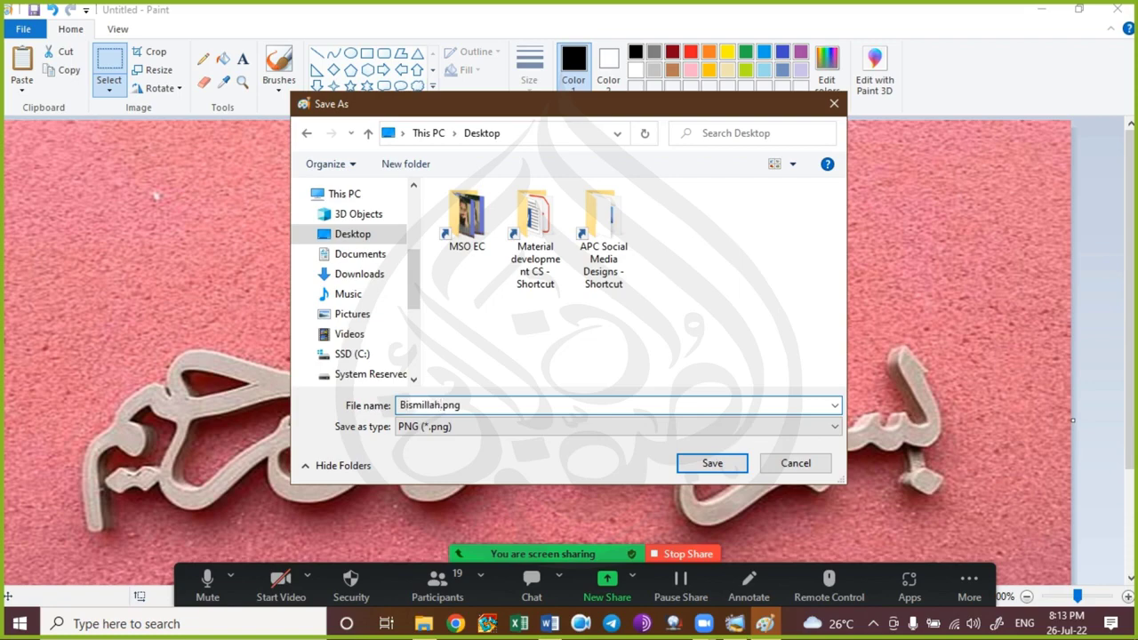
{"action": "key", "text": "Return"}
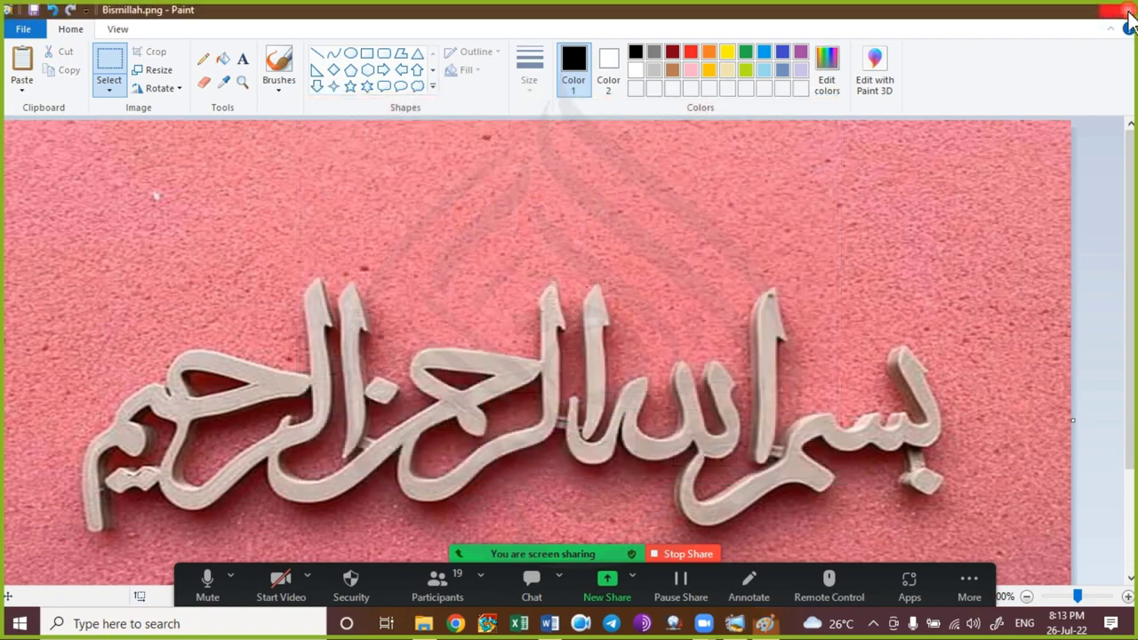
{"action": "left_click", "coordinate": [1129, 13]}
{"action": "left_click", "coordinate": [1128, 9]}
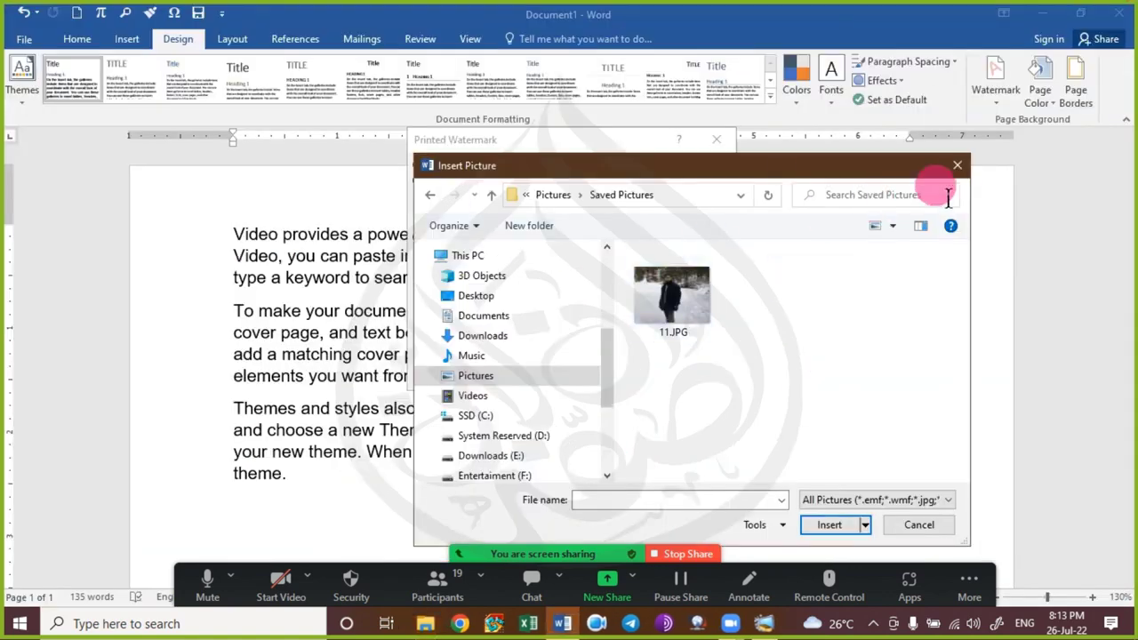
Select Bismillah.png from the Desktop as the watermark picture and apply the picture watermark to the document.
{"action": "left_click", "coordinate": [957, 165]}
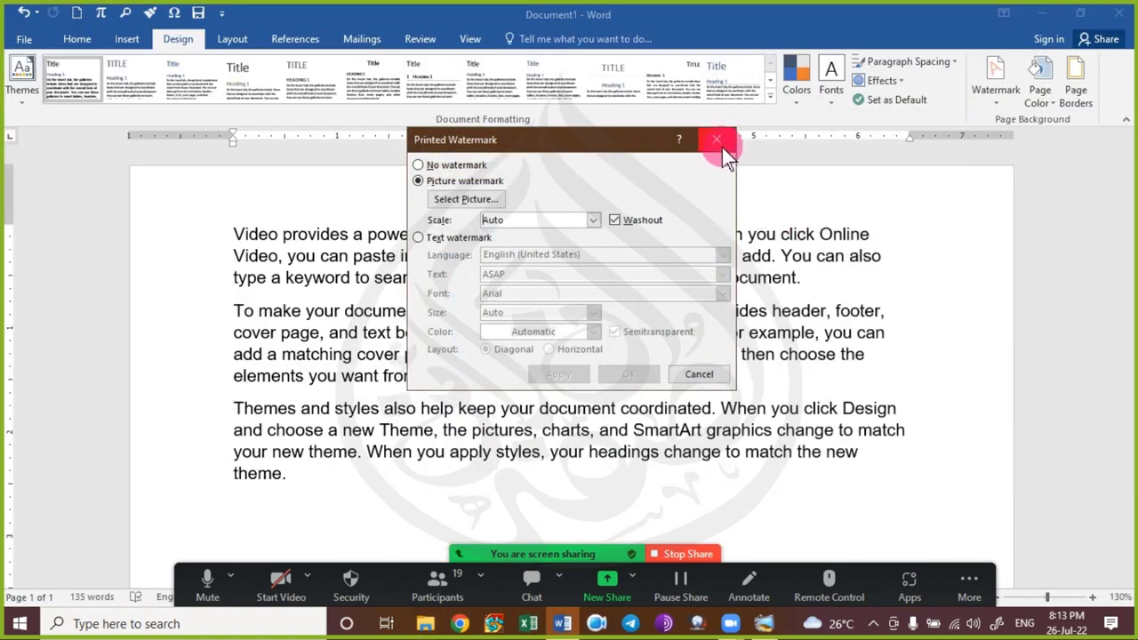
{"action": "left_click", "coordinate": [466, 199]}
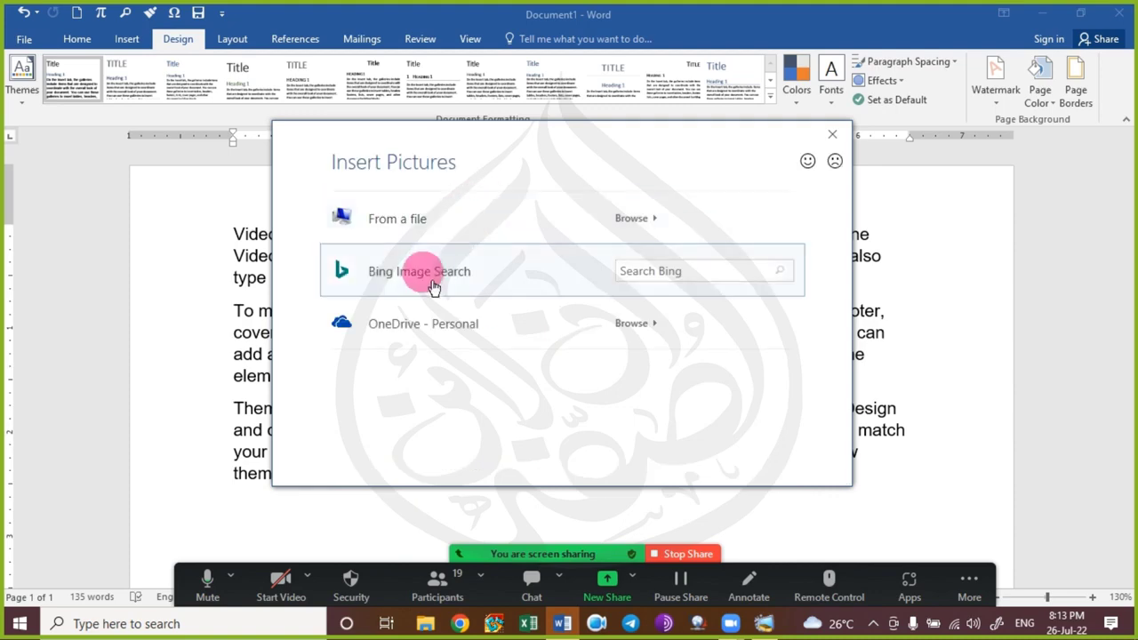
{"action": "left_click", "coordinate": [474, 230]}
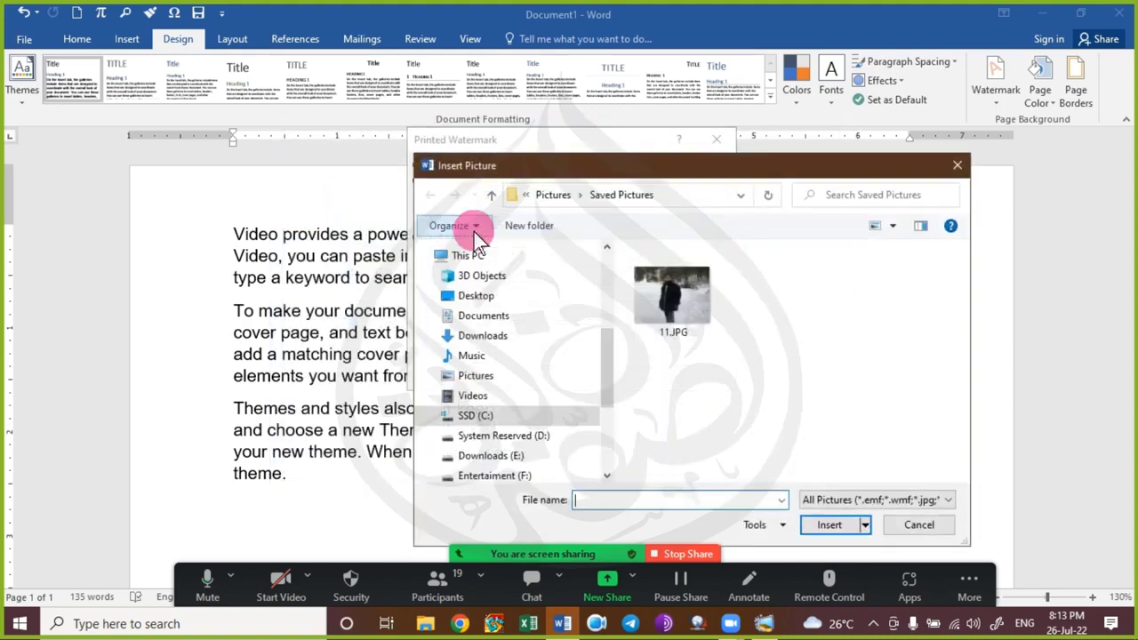
{"action": "left_click", "coordinate": [480, 296]}
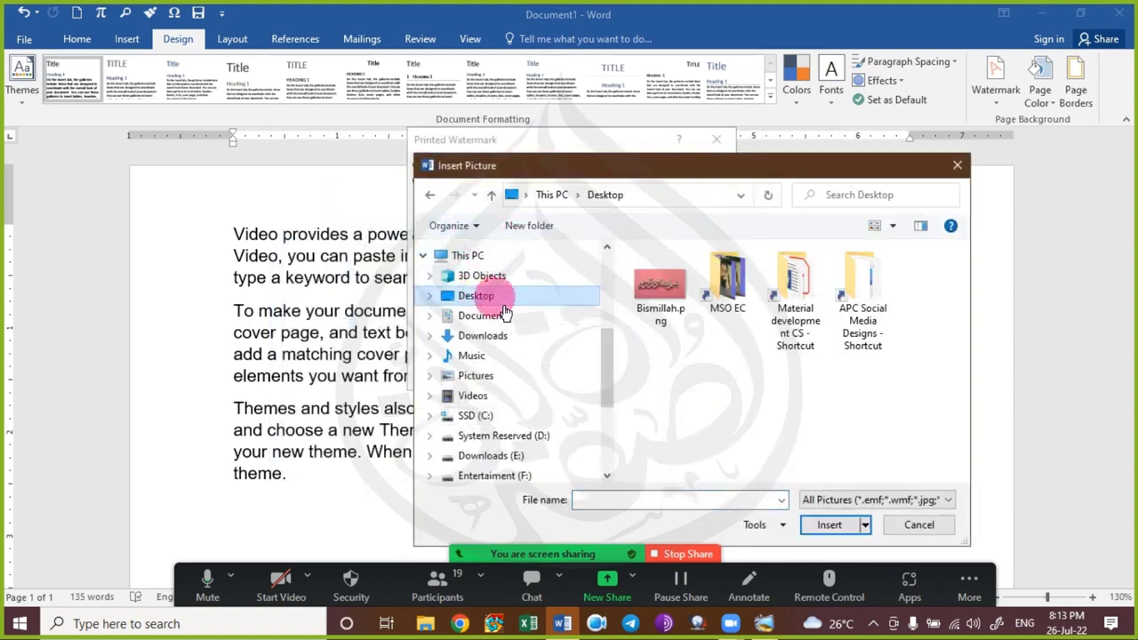
{"action": "double_click", "coordinate": [670, 313]}
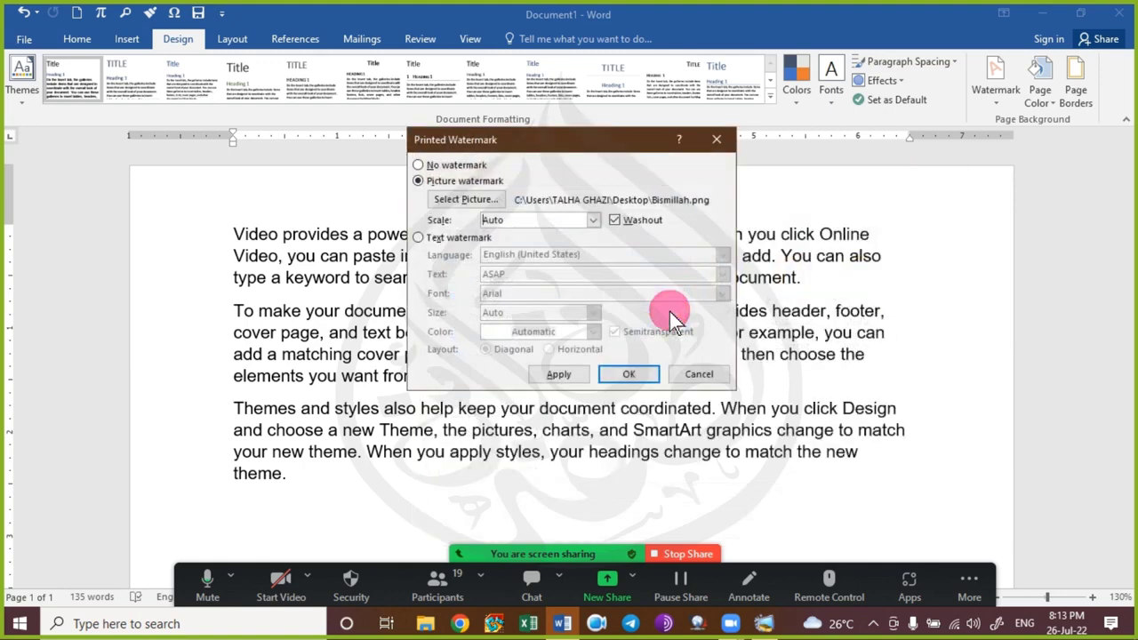
{"action": "left_click", "coordinate": [573, 374]}
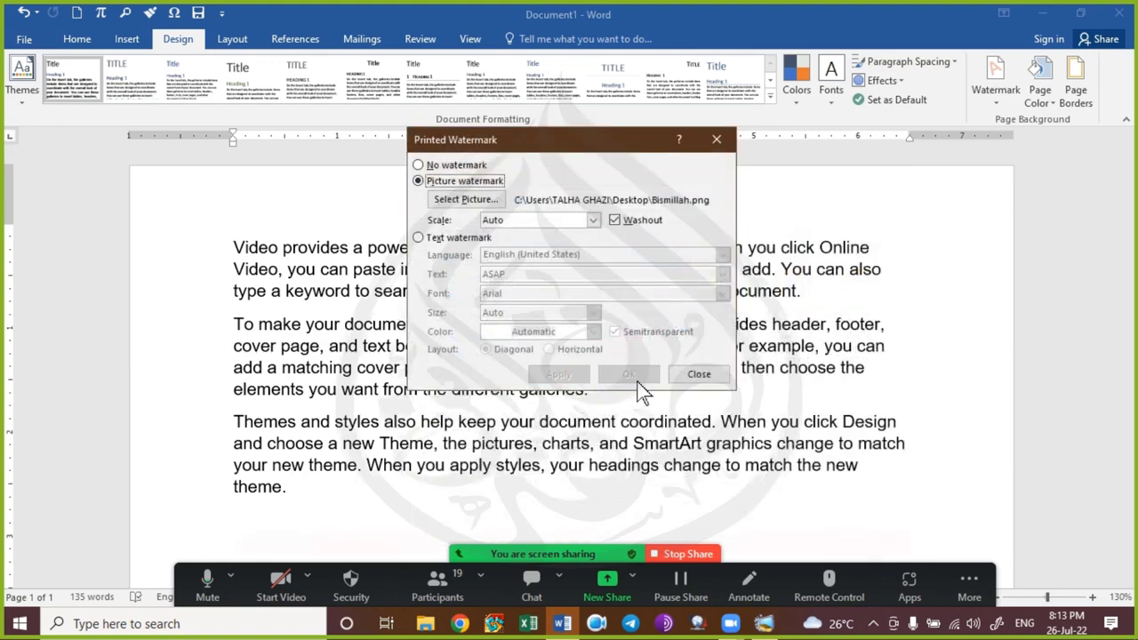
{"action": "left_click", "coordinate": [687, 375]}
{"action": "scroll", "coordinate": [675, 391], "scroll_direction": "down", "scroll_amount": 10}
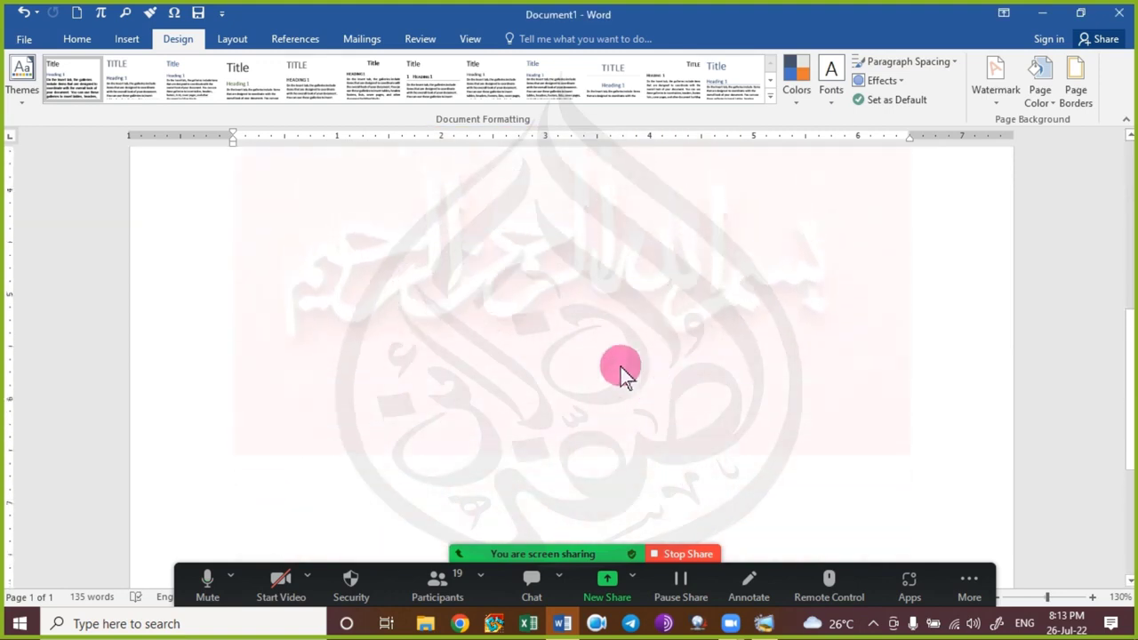
{"action": "scroll", "coordinate": [535, 326], "scroll_direction": "up", "scroll_amount": 8}
Replace all the document text with sample text generated by =rand(25).
{"action": "key", "text": "ctrl+a"}
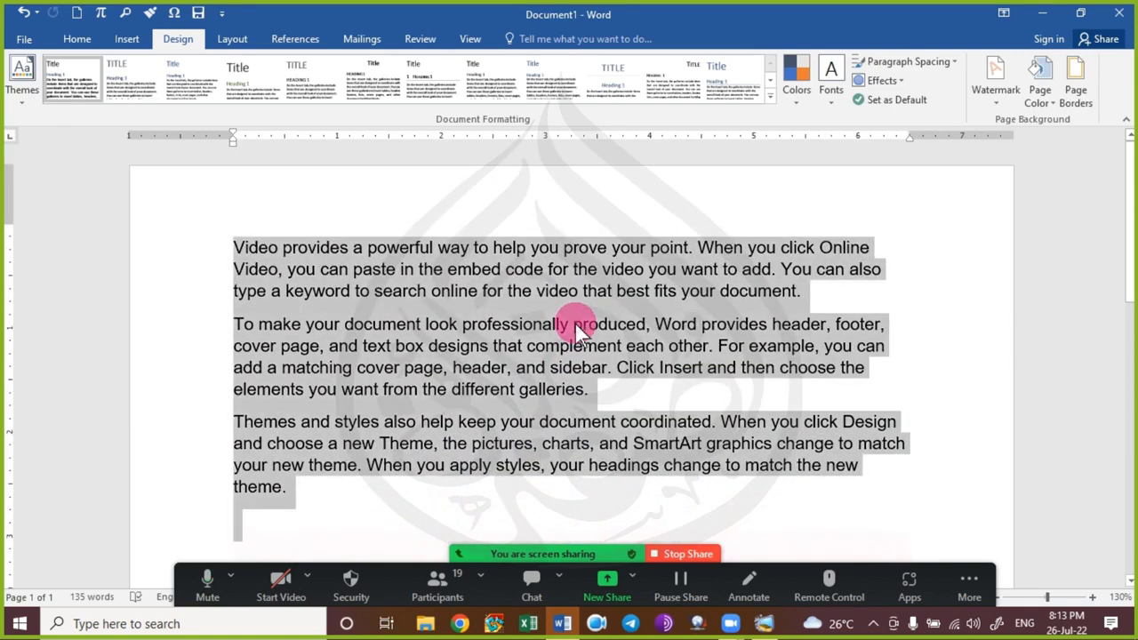
{"action": "type", "text": "=rand"}
{"action": "key", "text": "Return"}
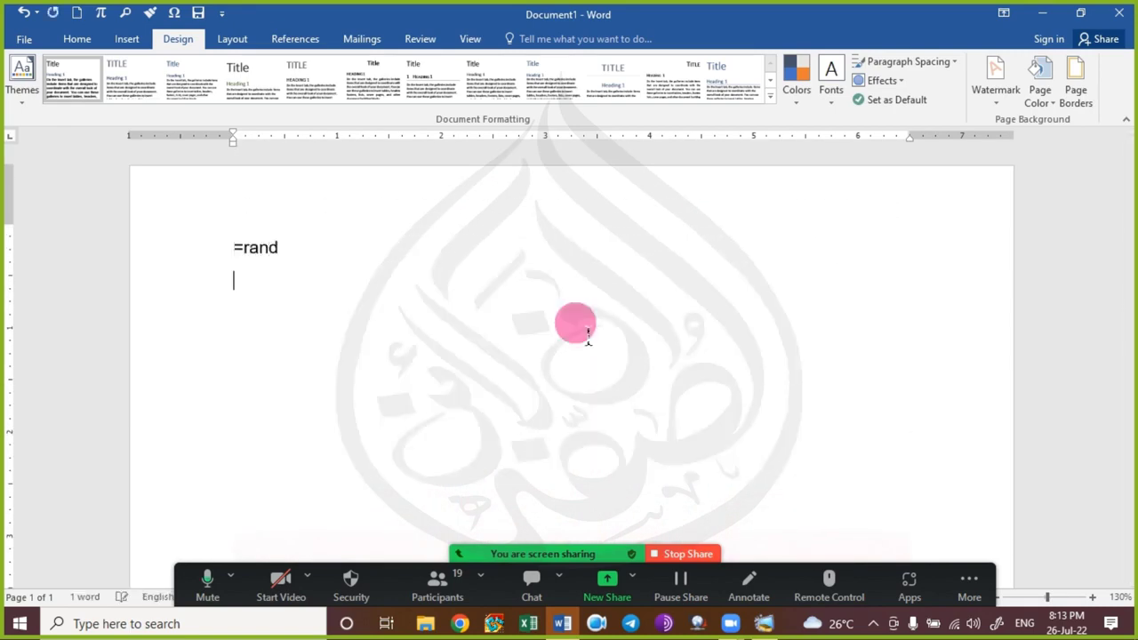
{"action": "type", "text": "("}
{"action": "key", "text": "BackSpace"}
{"action": "type", "text": "()"}
{"action": "type", "text": "25)"}
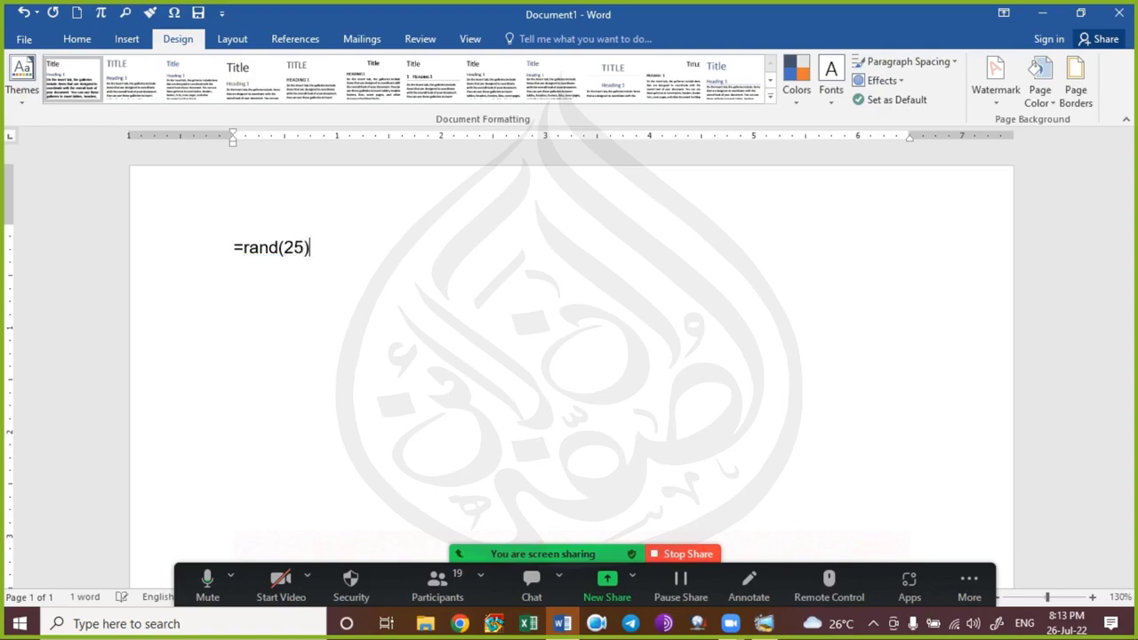
{"action": "key", "text": "Return"}
{"action": "scroll", "coordinate": [534, 287], "scroll_direction": "down", "scroll_amount": 2}
{"action": "left_click", "coordinate": [534, 287]}
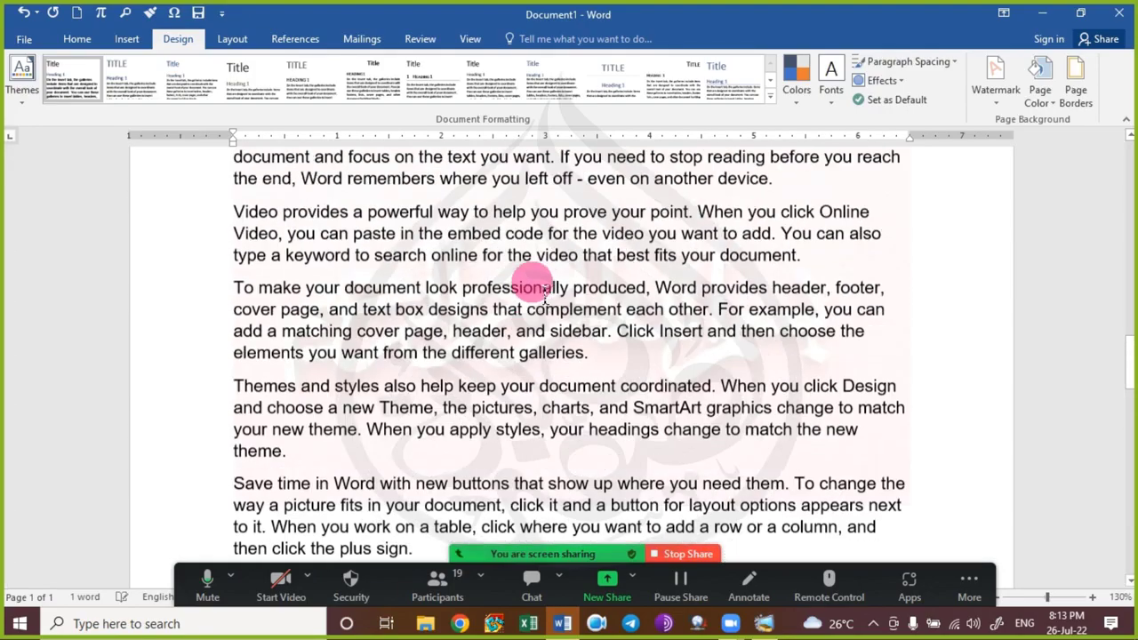
Look through all pages of the sample text to examine the washed-out picture watermark behind it.
{"action": "scroll", "coordinate": [545, 298], "scroll_direction": "down", "scroll_amount": 10}
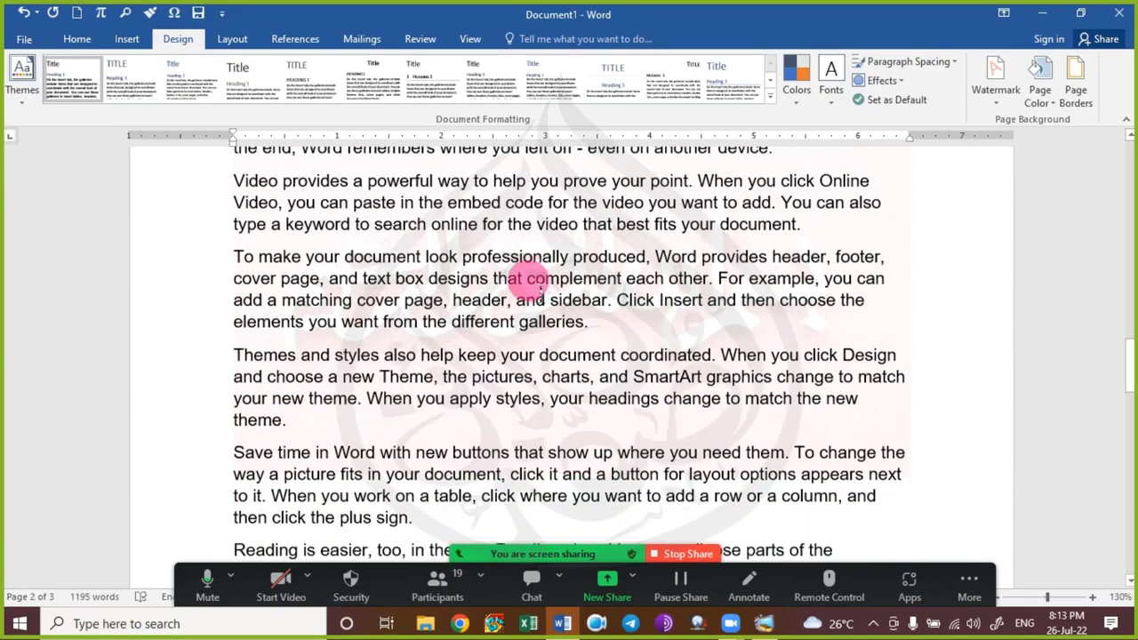
{"action": "scroll", "coordinate": [464, 293], "scroll_direction": "up", "scroll_amount": 2}
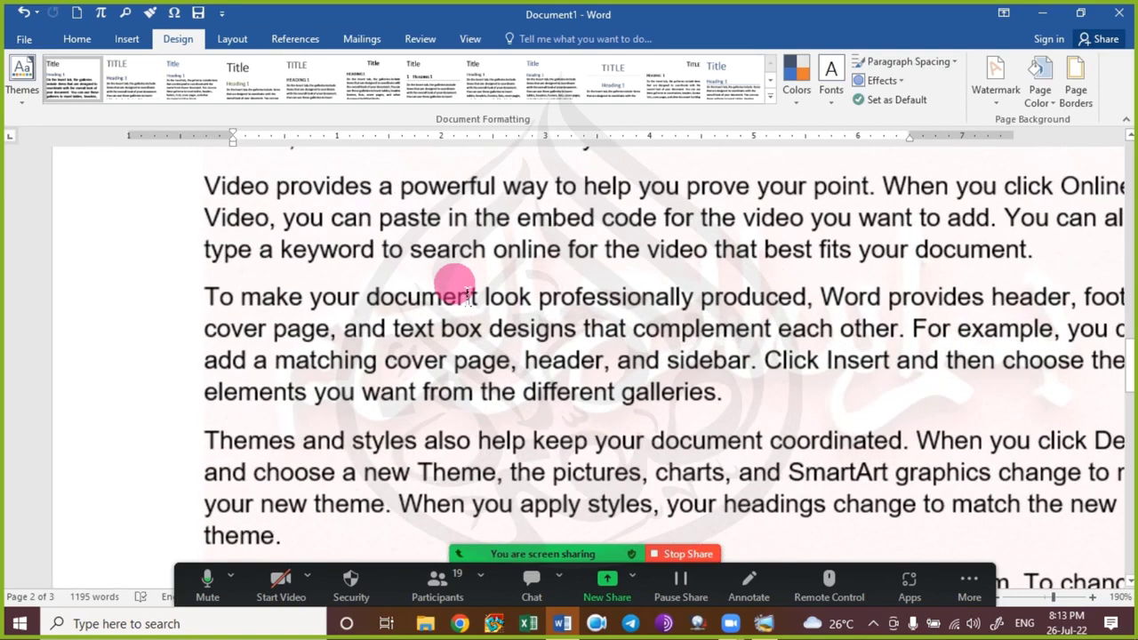
{"action": "scroll", "coordinate": [464, 293], "scroll_direction": "down", "scroll_amount": 4}
{"action": "scroll", "coordinate": [469, 294], "scroll_direction": "up", "scroll_amount": 10}
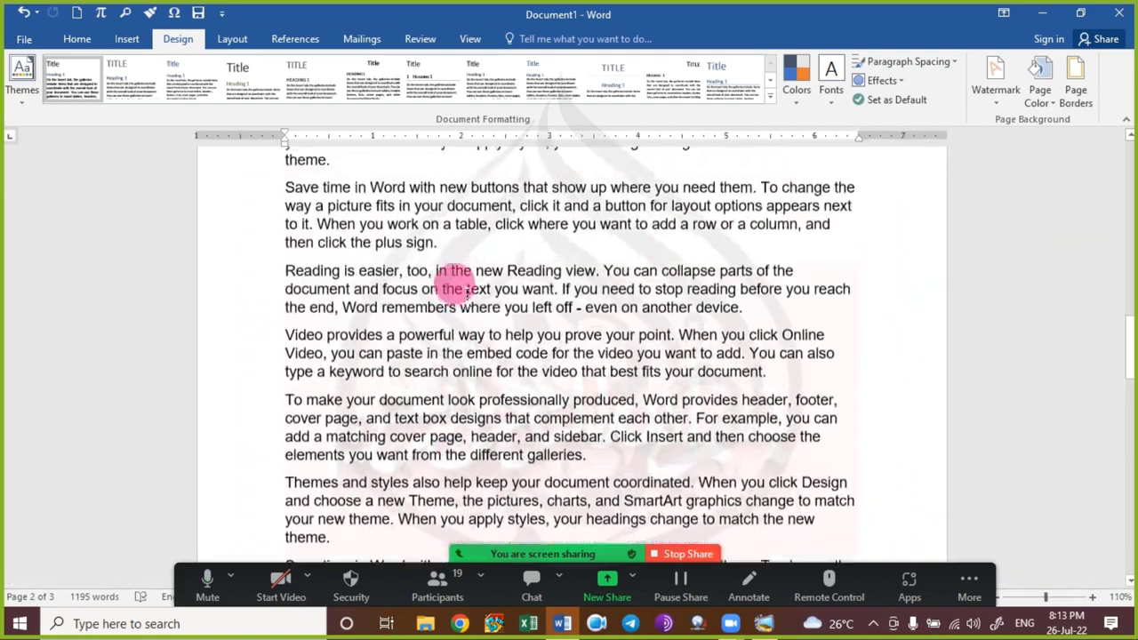
{"action": "scroll", "coordinate": [469, 293], "scroll_direction": "up", "scroll_amount": 10}
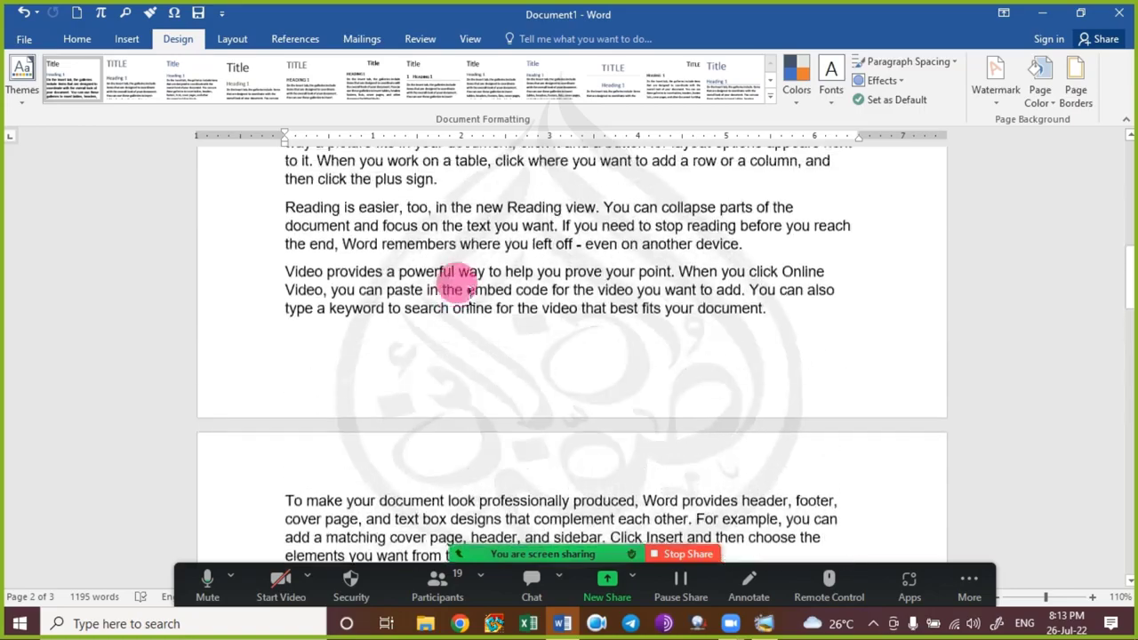
{"action": "scroll", "coordinate": [469, 293], "scroll_direction": "down", "scroll_amount": 8}
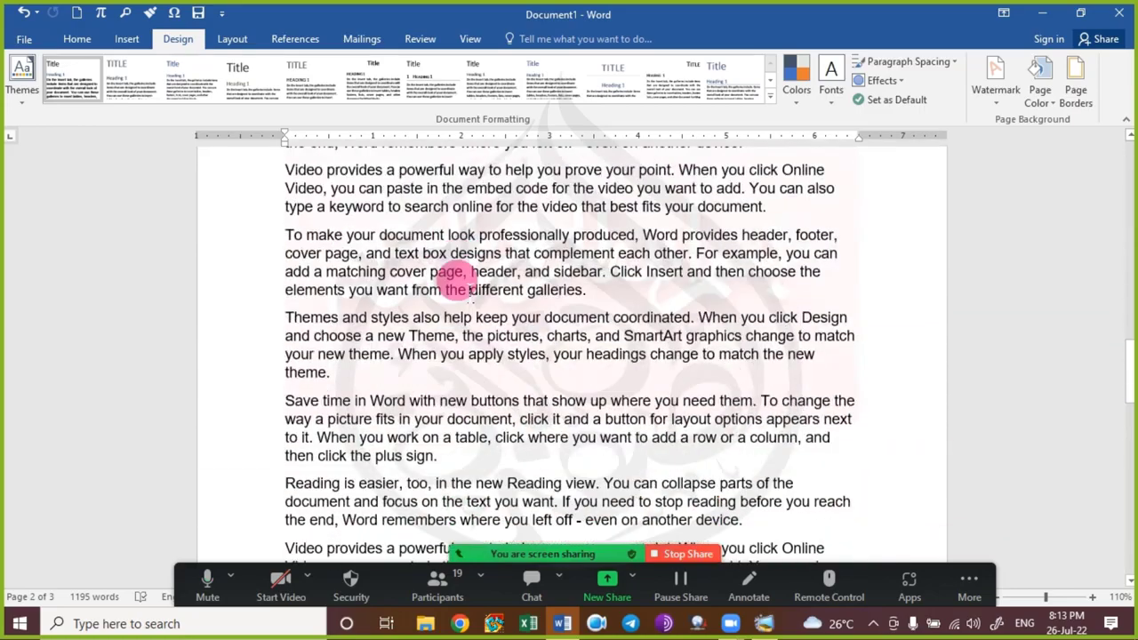
{"action": "scroll", "coordinate": [457, 283], "scroll_direction": "down", "scroll_amount": 15}
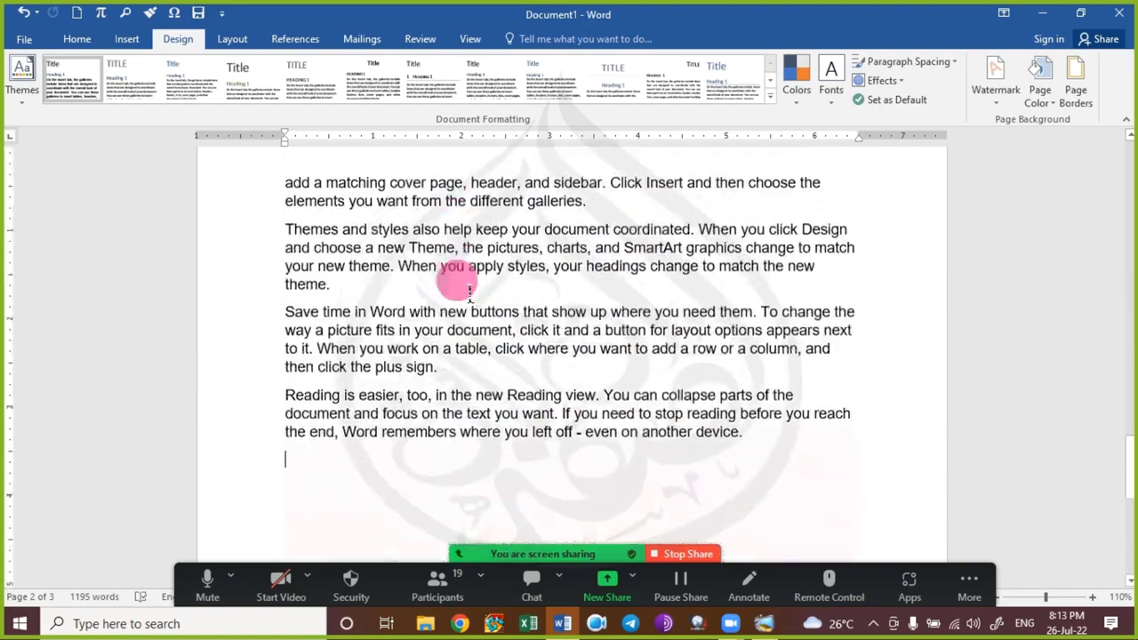
{"action": "scroll", "coordinate": [449, 274], "scroll_direction": "down", "scroll_amount": 1}
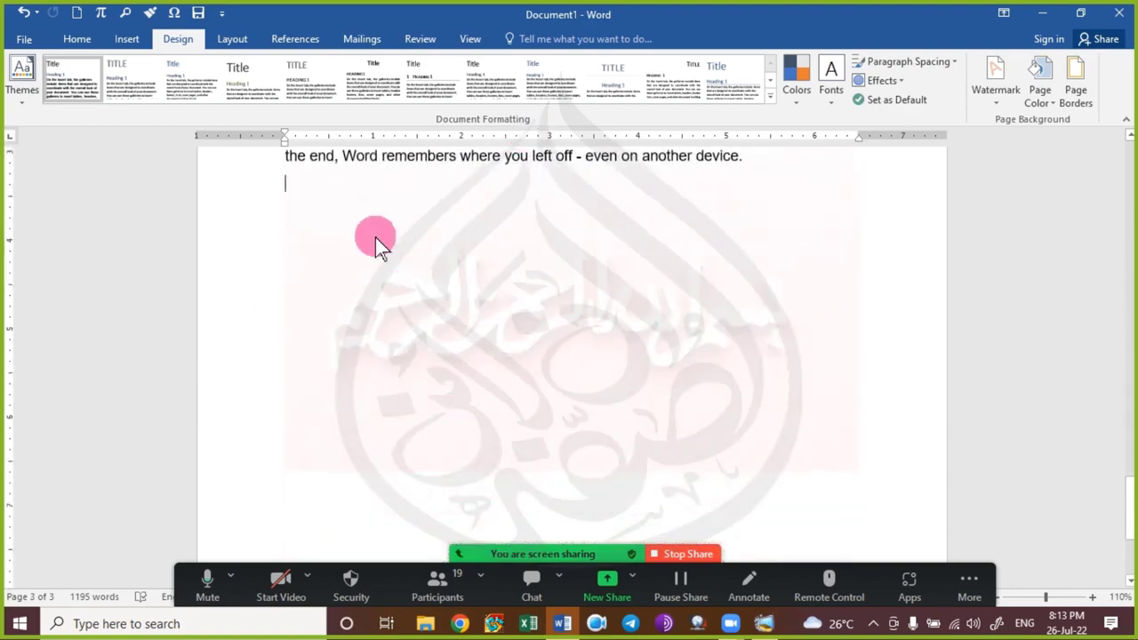
{"action": "scroll", "coordinate": [589, 399], "scroll_direction": "up", "scroll_amount": 10}
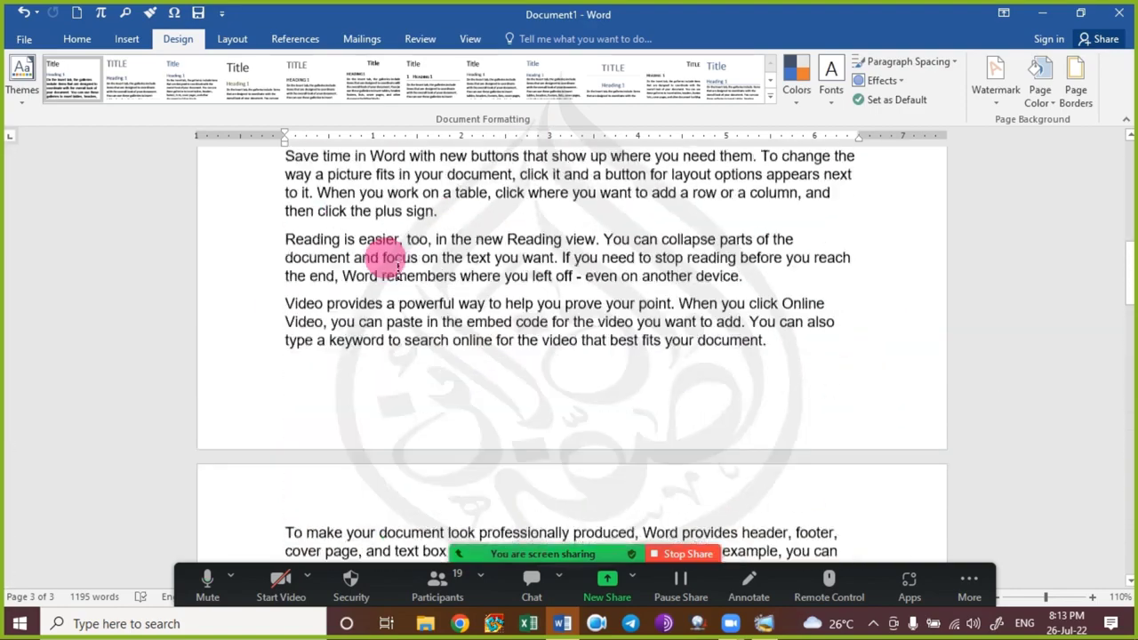
{"action": "scroll", "coordinate": [398, 267], "scroll_direction": "up", "scroll_amount": 10}
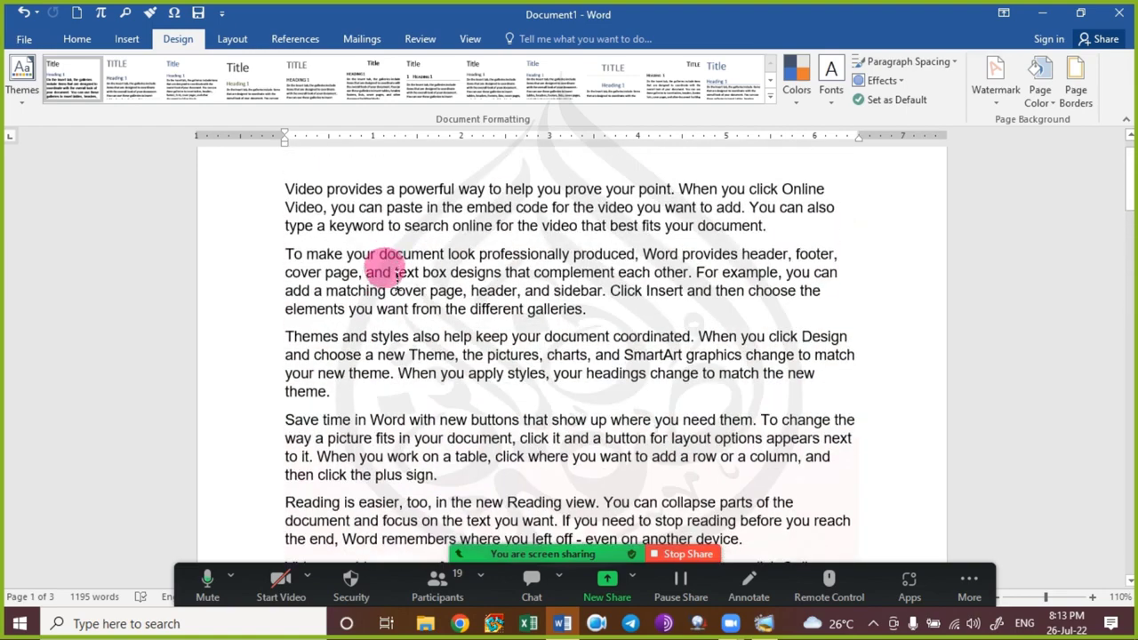
Inspect the washed-out watermark on the pages in print preview and return to the document.
{"action": "key", "text": "ctrl+p"}
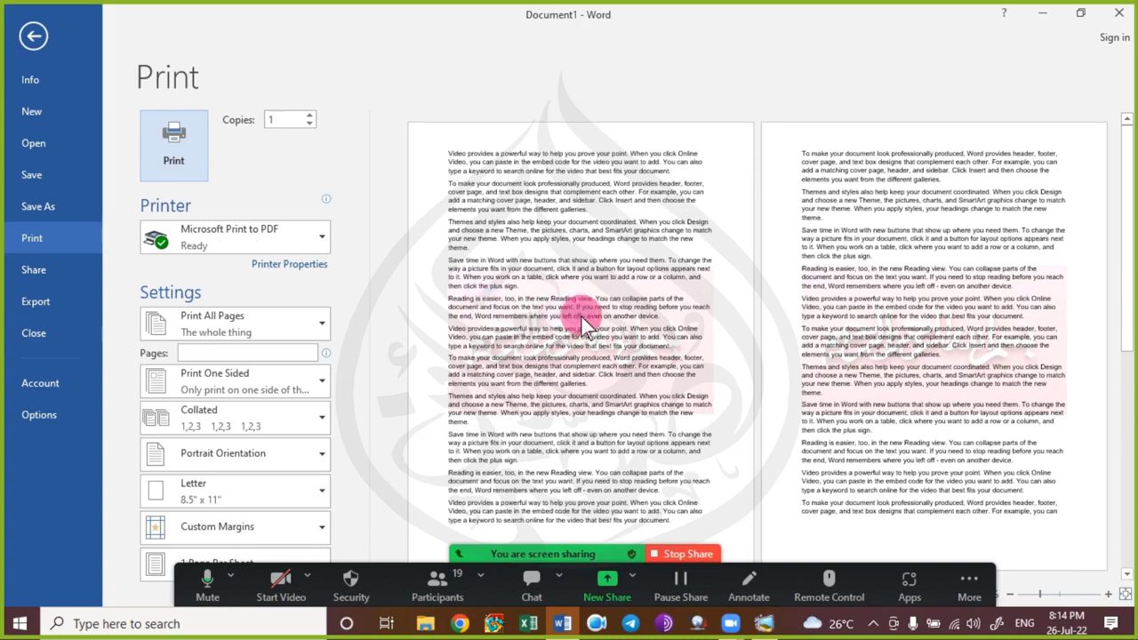
{"action": "scroll", "coordinate": [582, 318], "scroll_direction": "up", "scroll_amount": 2}
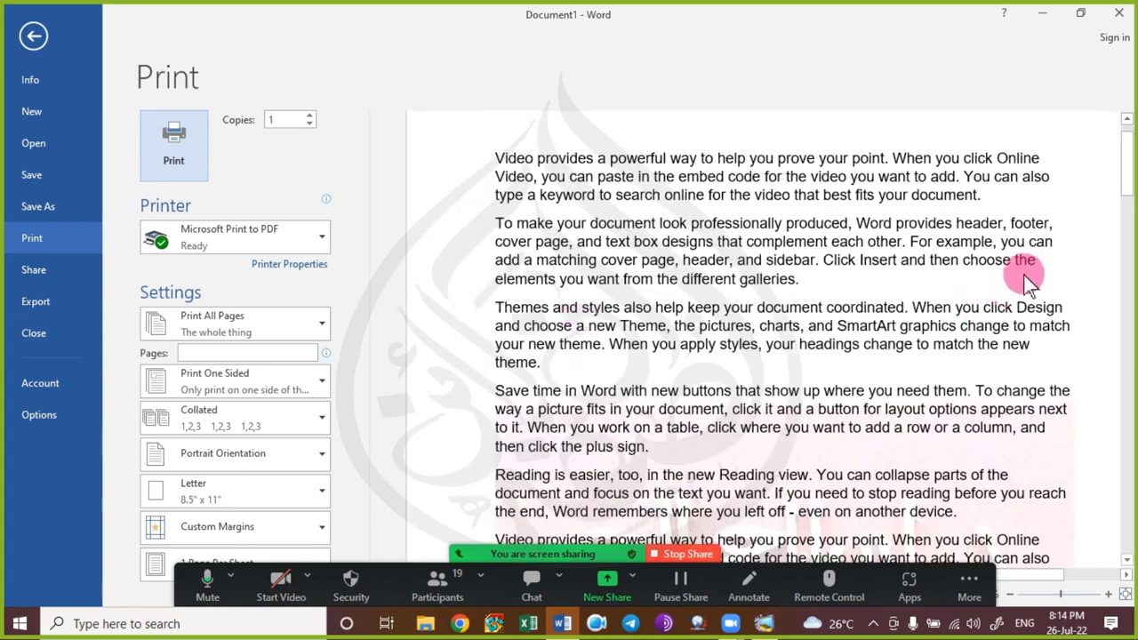
{"action": "scroll", "coordinate": [728, 293], "scroll_direction": "down", "scroll_amount": 1}
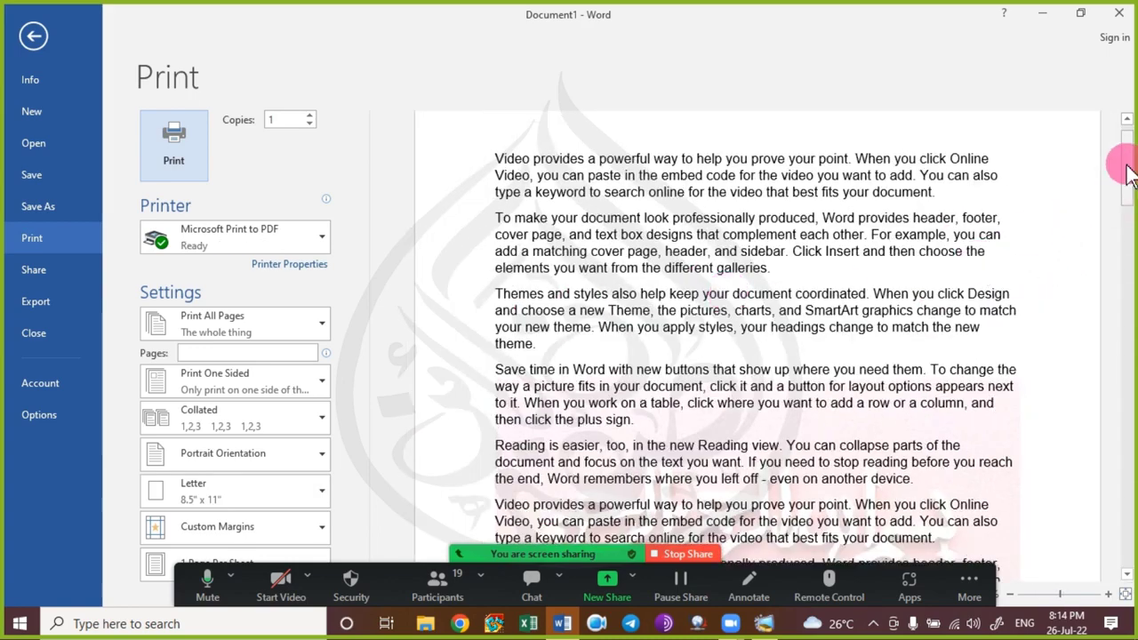
{"action": "left_click_drag", "start_coordinate": [1126, 167], "coordinate": [1131, 182]}
{"action": "left_click_drag", "start_coordinate": [1135, 229], "coordinate": [1133, 206]}
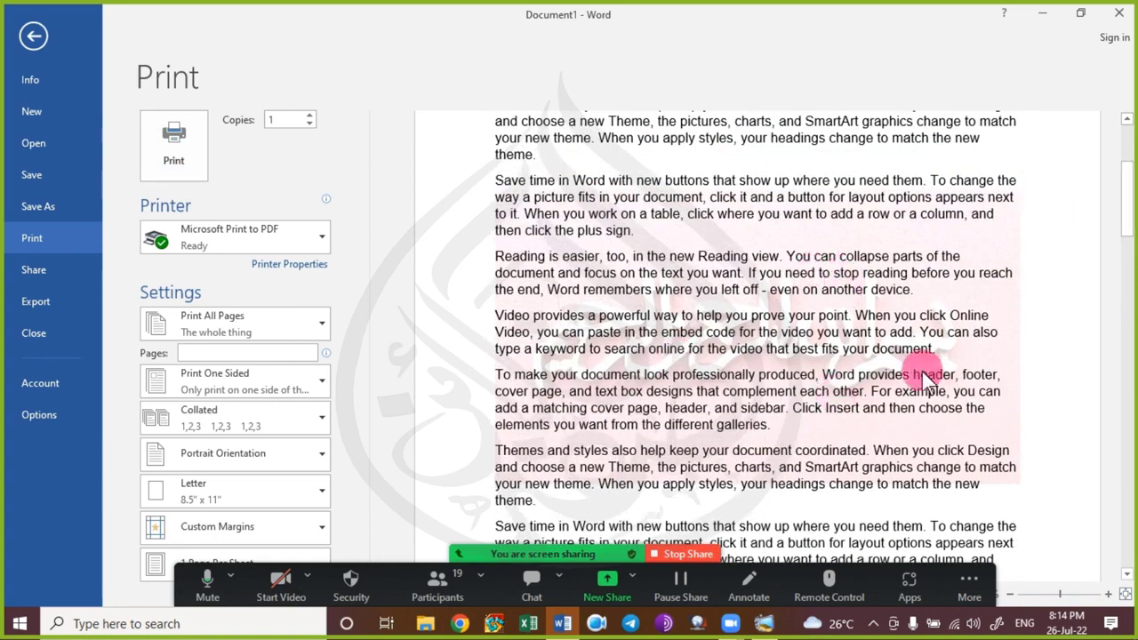
{"action": "scroll", "coordinate": [959, 351], "scroll_direction": "down", "scroll_amount": 3}
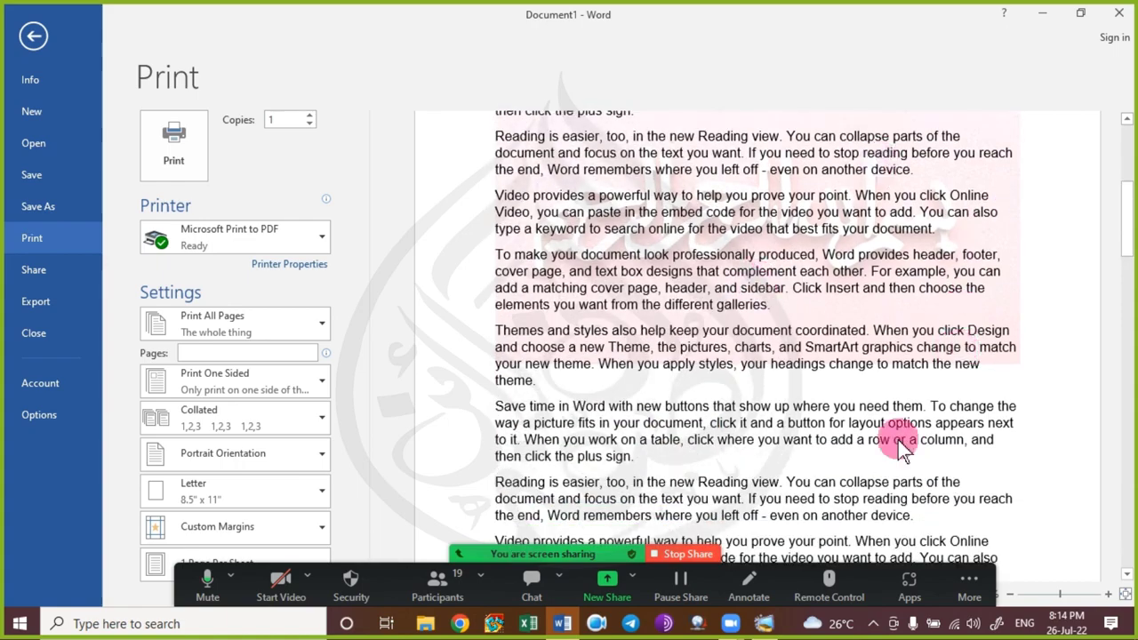
{"action": "key", "text": "Escape"}
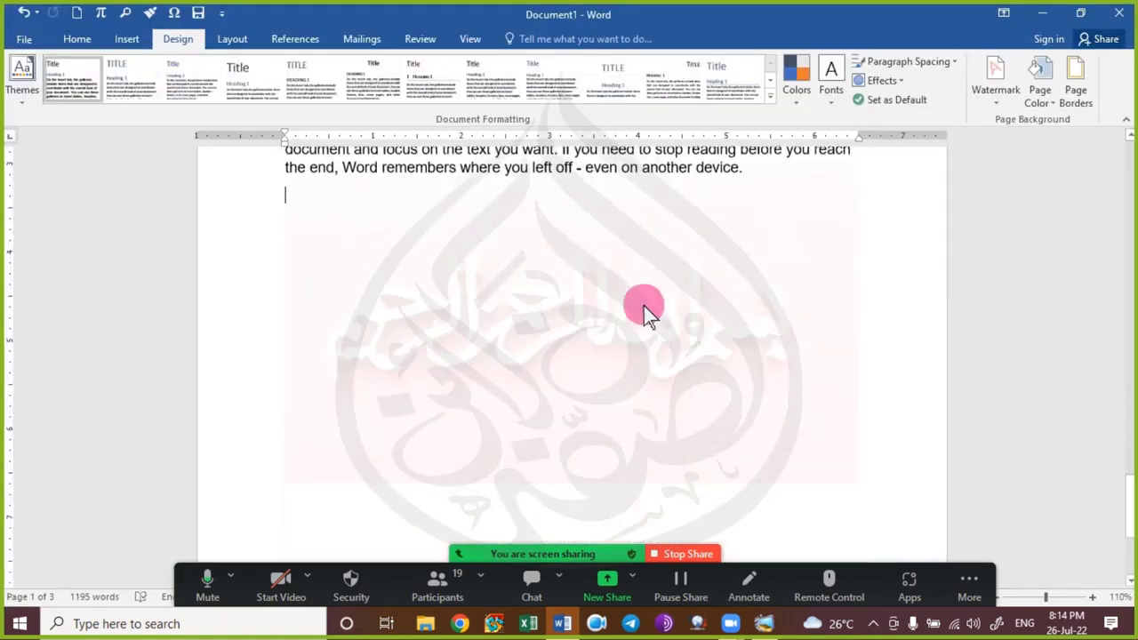
Set the existing picture watermark's scale to 50%, turn off Washout, and apply the changes to the document.
{"action": "scroll", "coordinate": [655, 305], "scroll_direction": "up", "scroll_amount": 10}
{"action": "scroll", "coordinate": [795, 283], "scroll_direction": "up", "scroll_amount": 1}
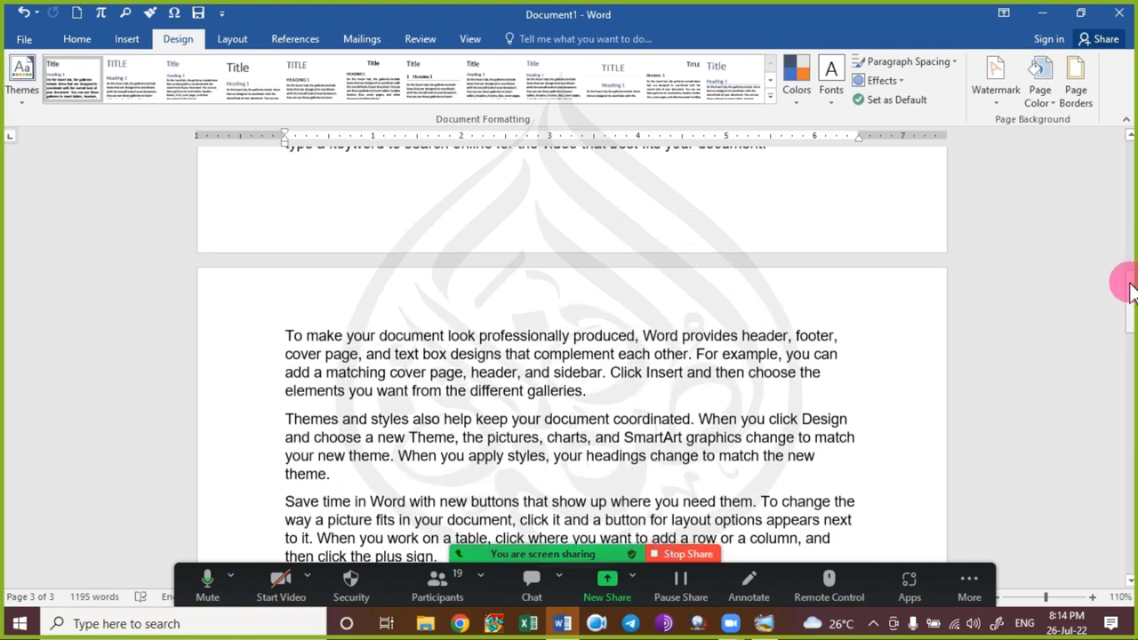
{"action": "left_click_drag", "start_coordinate": [1129, 286], "coordinate": [1107, 131]}
{"action": "left_click", "coordinate": [994, 102]}
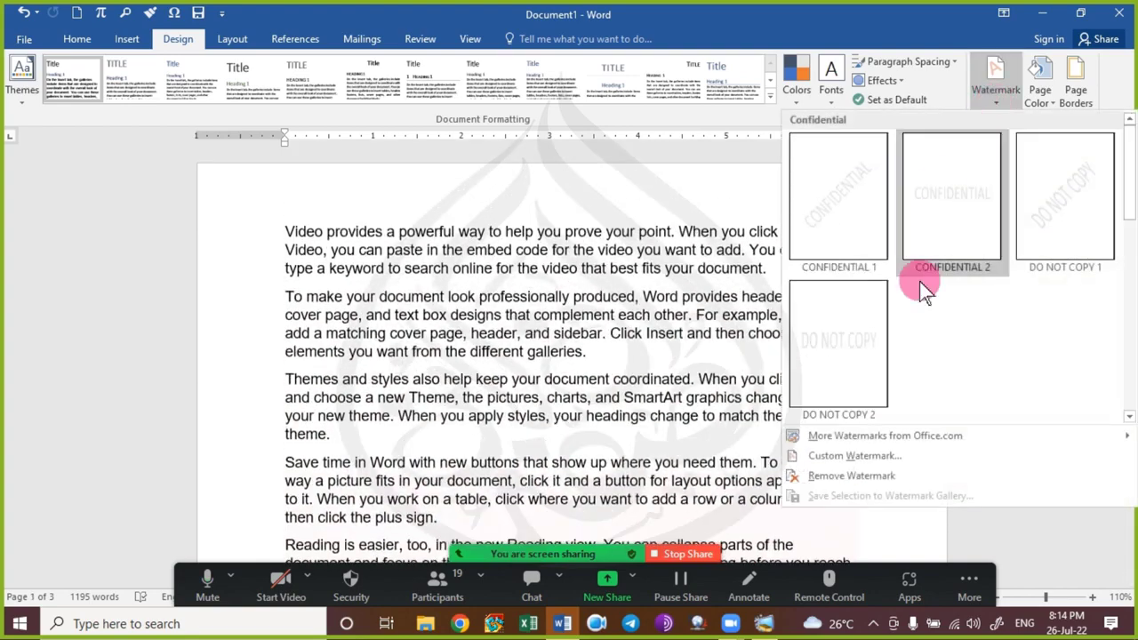
{"action": "left_click", "coordinate": [886, 455]}
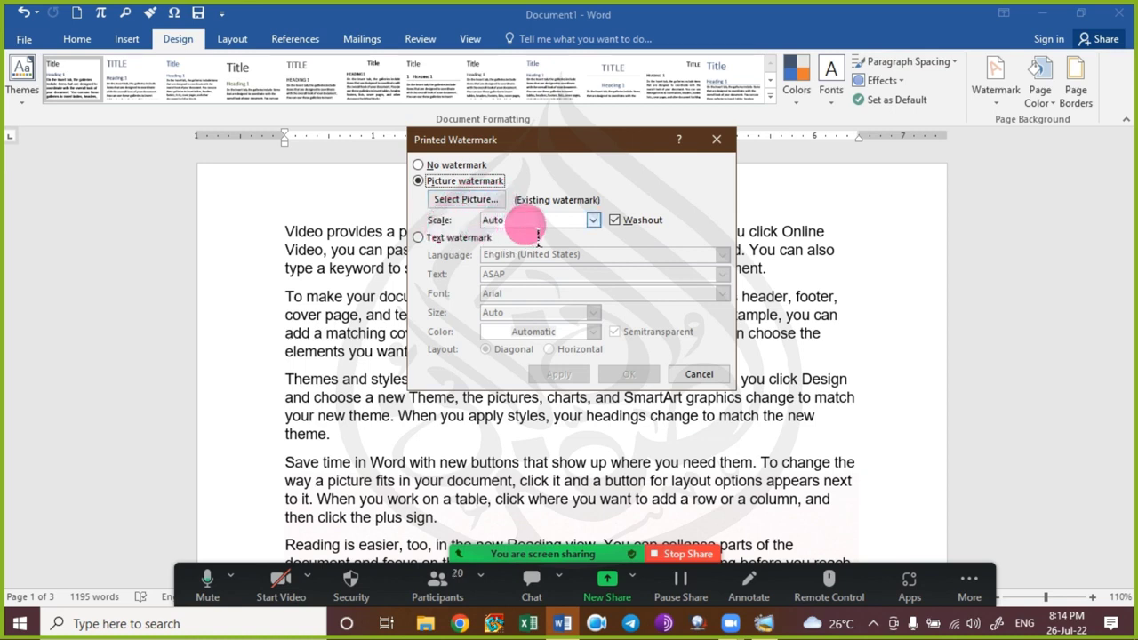
{"action": "left_click", "coordinate": [592, 221]}
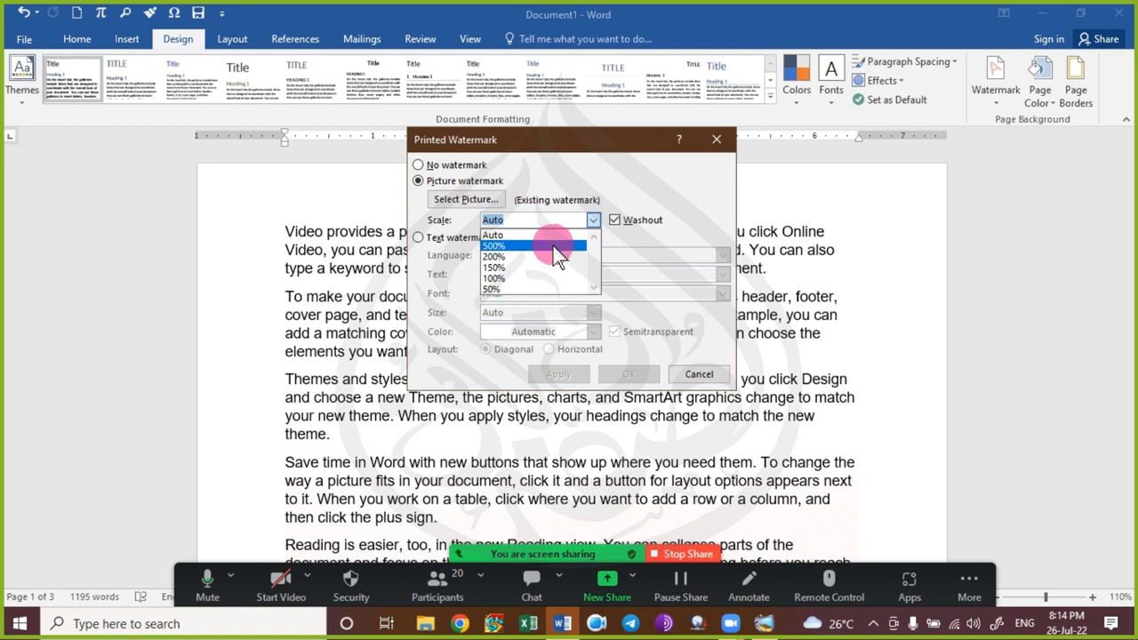
{"action": "left_click", "coordinate": [523, 293]}
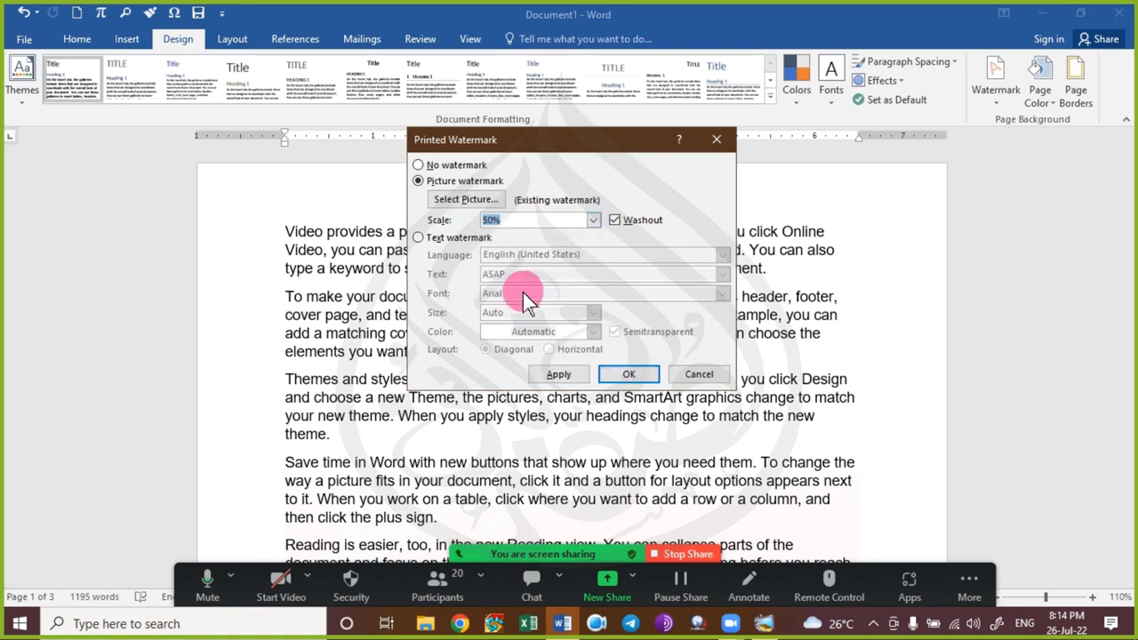
{"action": "left_click", "coordinate": [631, 375]}
{"action": "left_click", "coordinate": [643, 220]}
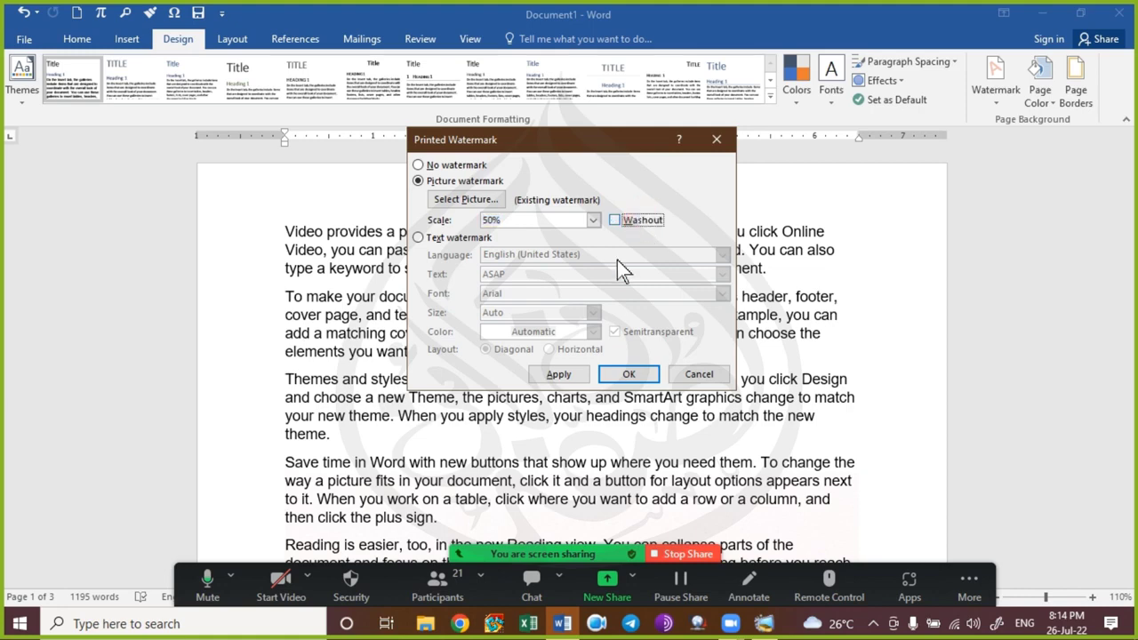
{"action": "left_click", "coordinate": [558, 374]}
{"action": "left_click", "coordinate": [687, 374]}
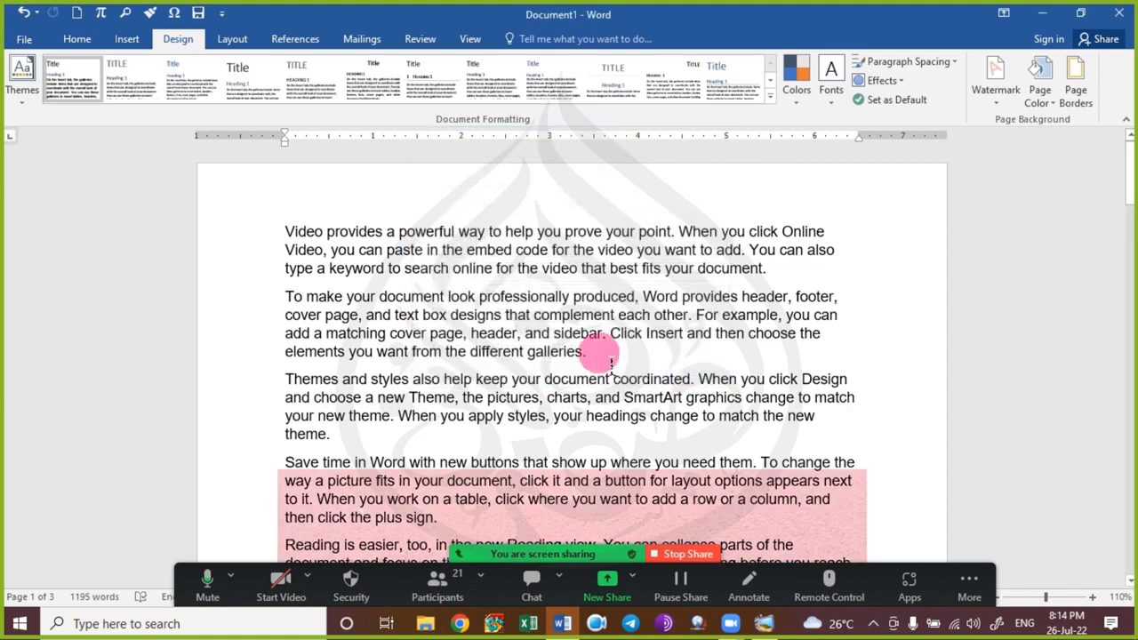
Examine the watermark without washout behind the text on the page and in print preview, and return to the document.
{"action": "scroll", "coordinate": [612, 365], "scroll_direction": "down", "scroll_amount": 5}
{"action": "scroll", "coordinate": [612, 365], "scroll_direction": "down", "scroll_amount": 1}
{"action": "scroll", "coordinate": [604, 355], "scroll_direction": "up", "scroll_amount": 3}
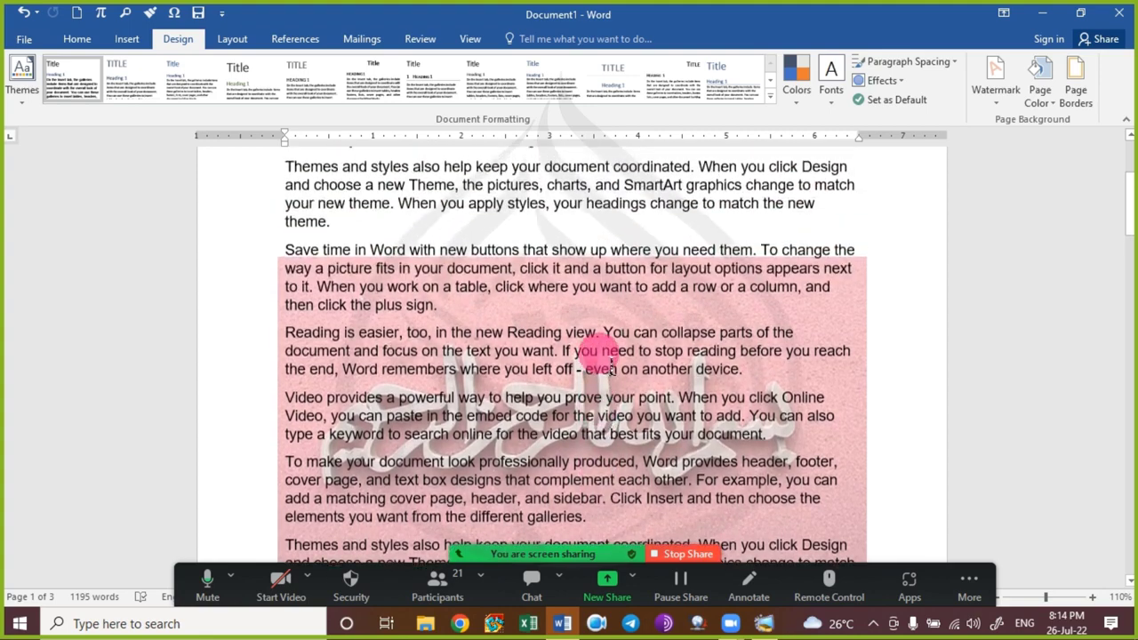
{"action": "scroll", "coordinate": [610, 359], "scroll_direction": "down", "scroll_amount": 2}
{"action": "scroll", "coordinate": [610, 360], "scroll_direction": "up", "scroll_amount": 1}
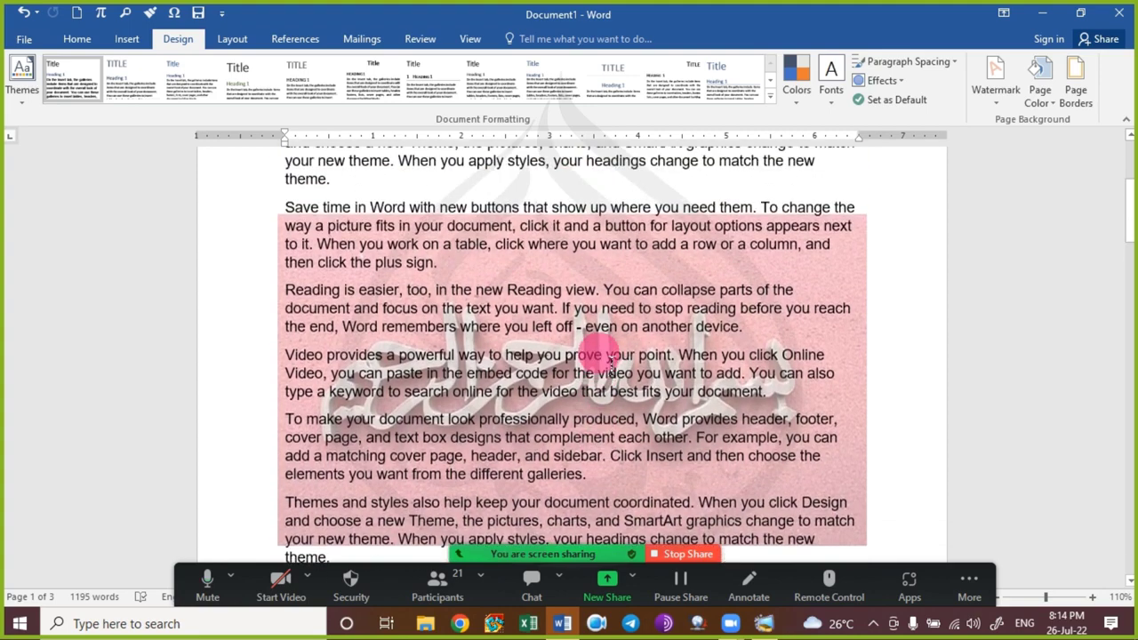
{"action": "key", "text": "ctrl+p"}
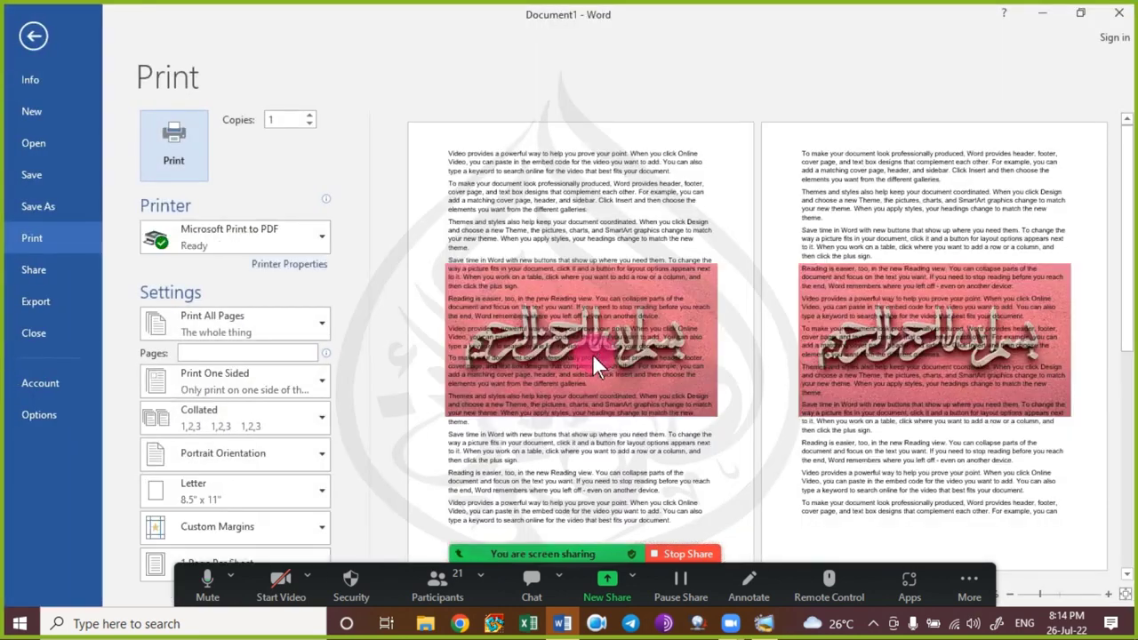
{"action": "scroll", "coordinate": [558, 354], "scroll_direction": "up", "scroll_amount": 3}
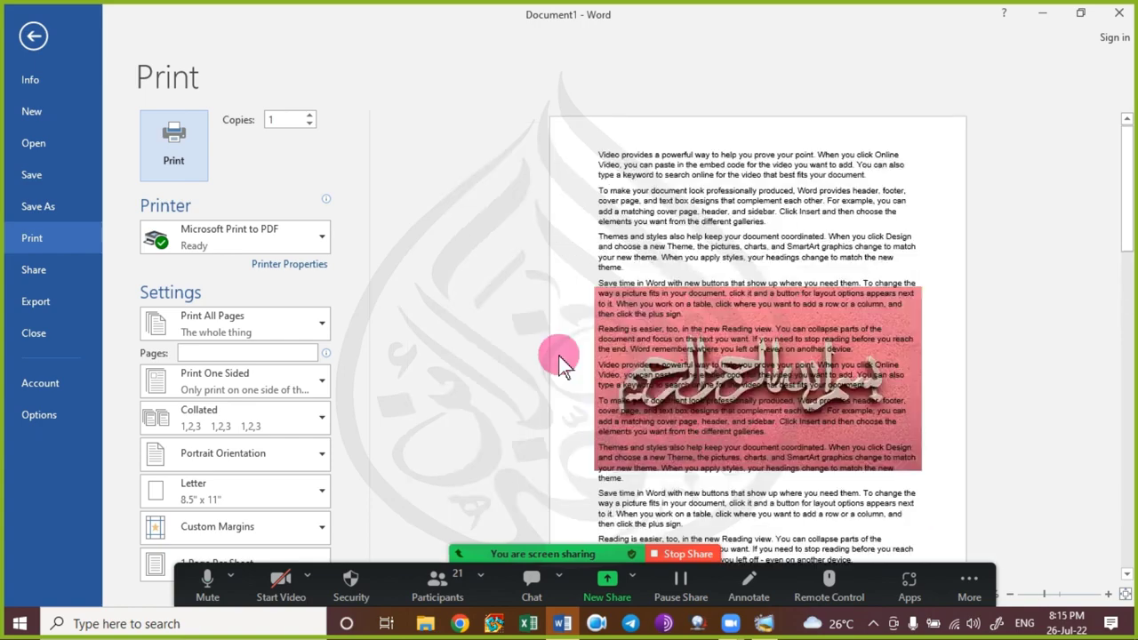
{"action": "scroll", "coordinate": [558, 354], "scroll_direction": "up", "scroll_amount": 3}
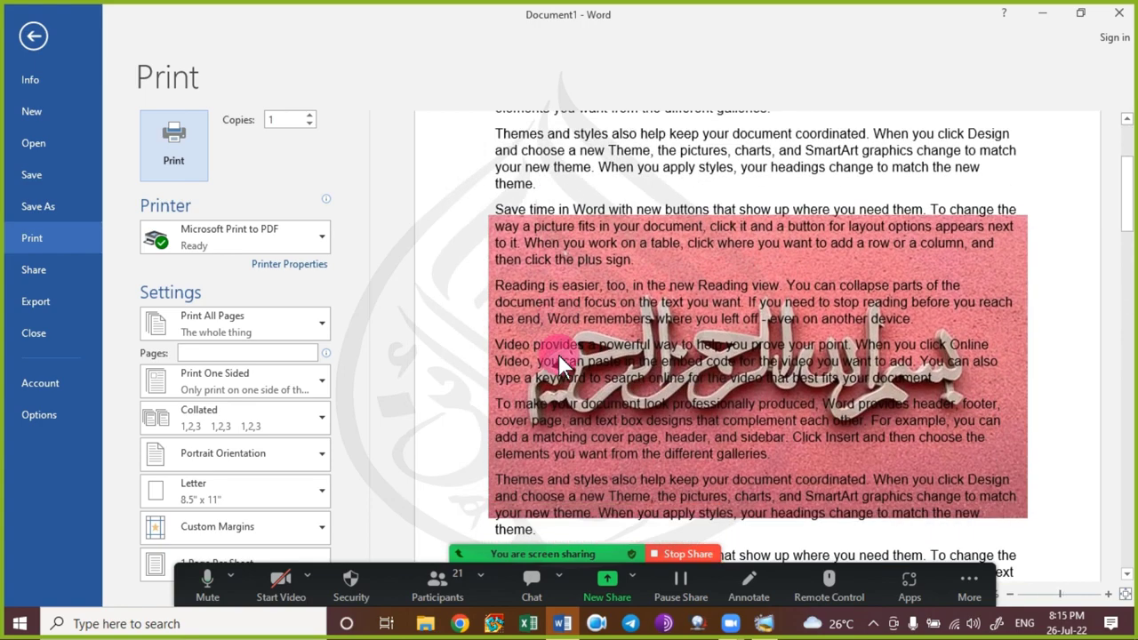
{"action": "scroll", "coordinate": [558, 354], "scroll_direction": "up", "scroll_amount": 3}
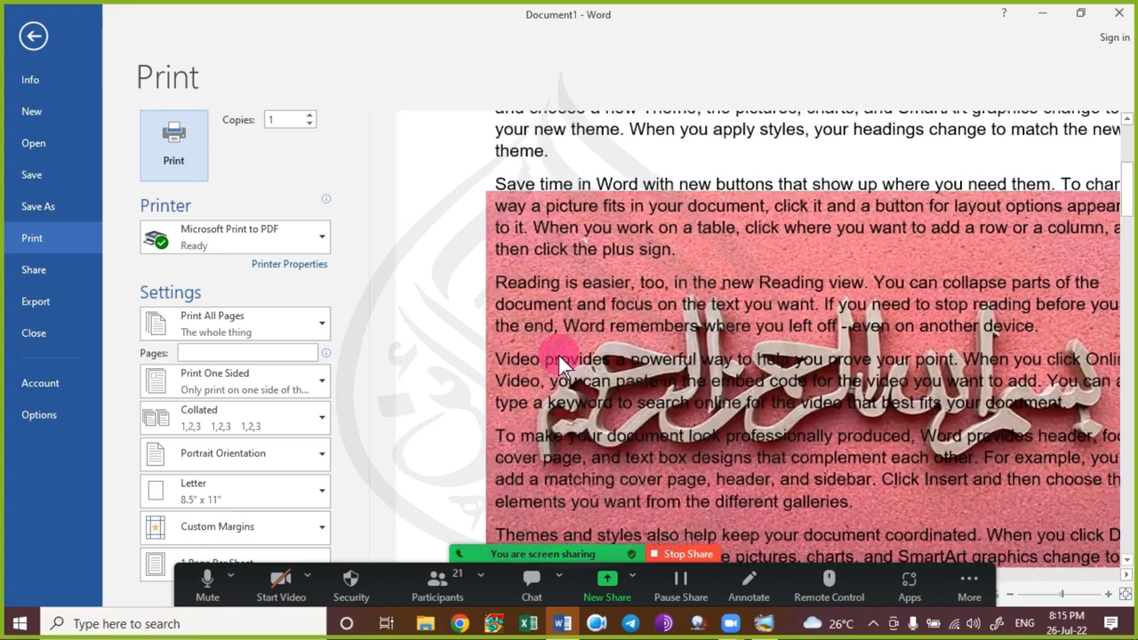
{"action": "scroll", "coordinate": [558, 354], "scroll_direction": "down", "scroll_amount": 1}
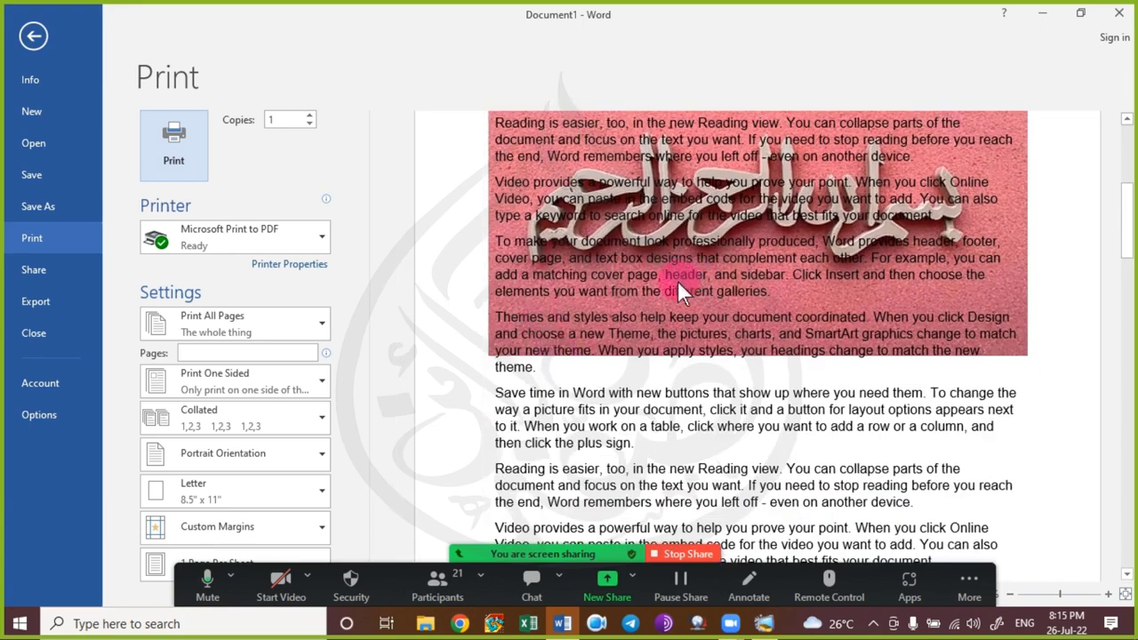
{"action": "scroll", "coordinate": [717, 273], "scroll_direction": "down", "scroll_amount": 3}
{"action": "scroll", "coordinate": [722, 278], "scroll_direction": "down", "scroll_amount": 1}
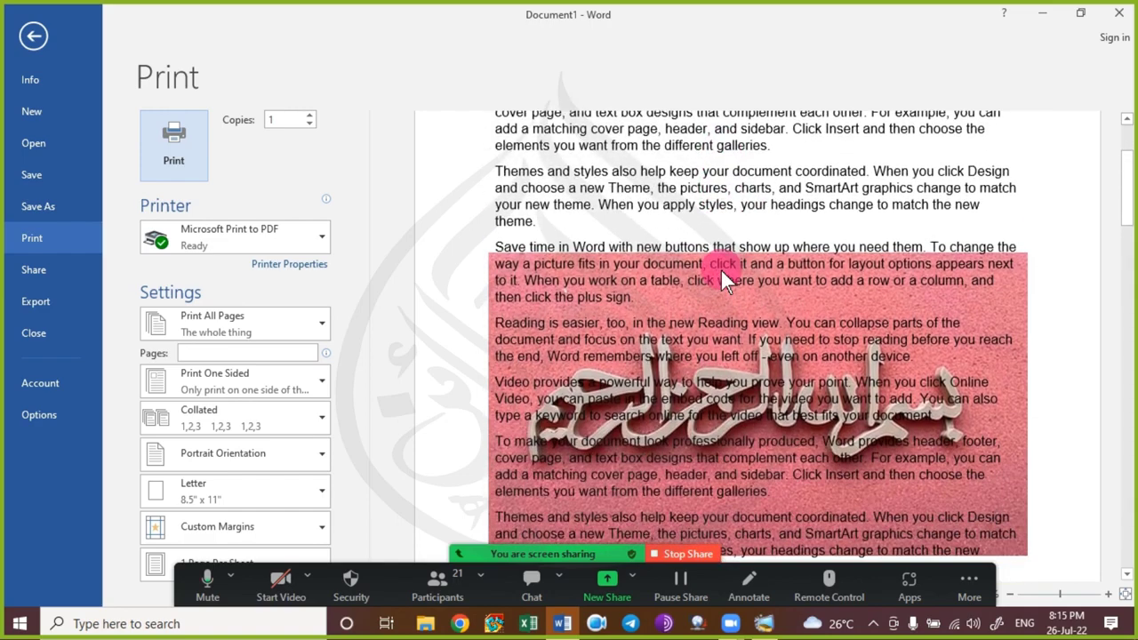
{"action": "key", "text": "Escape"}
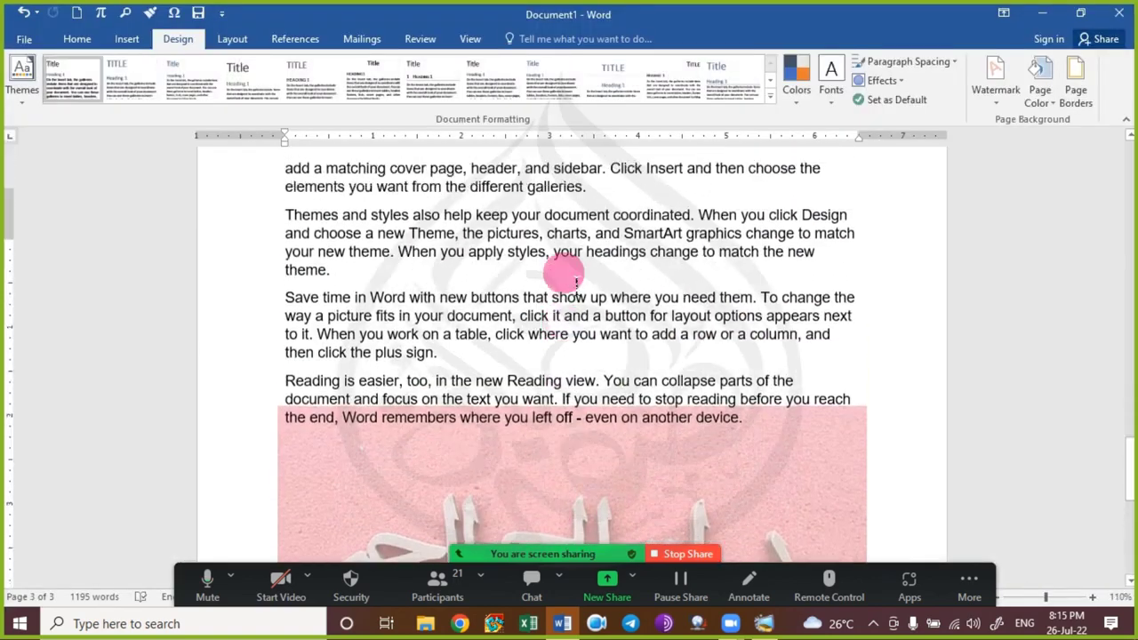
Switch the custom watermark to a text watermark and replace its text with "الصفہ آنلائن".
{"action": "left_click", "coordinate": [998, 84]}
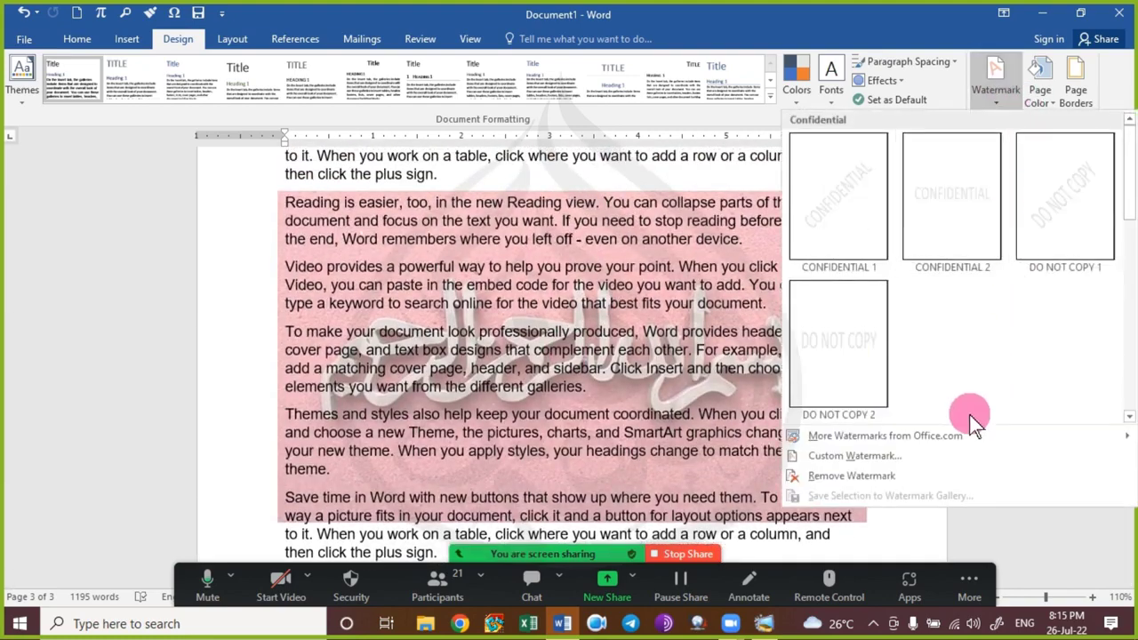
{"action": "left_click", "coordinate": [948, 463]}
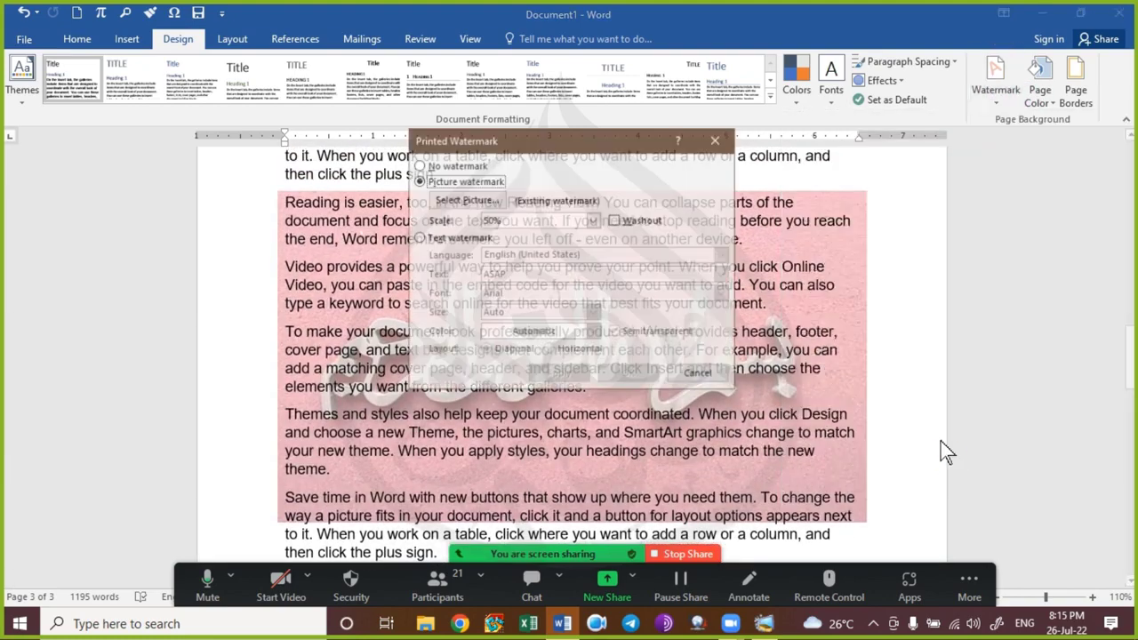
{"action": "left_click", "coordinate": [468, 239]}
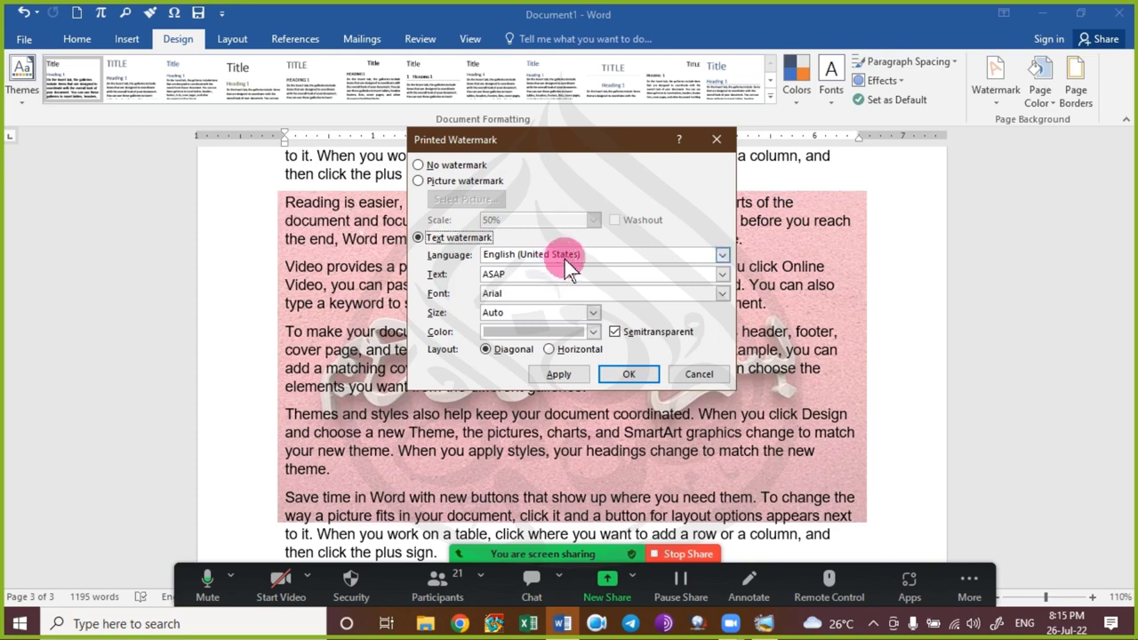
{"action": "left_click", "coordinate": [522, 256]}
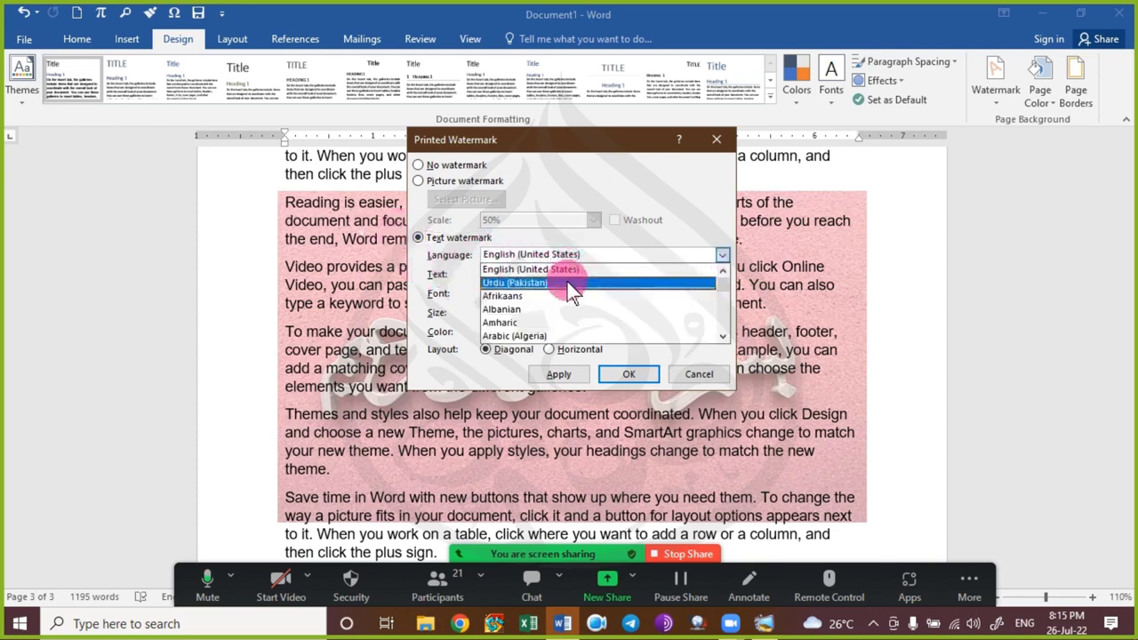
{"action": "left_click", "coordinate": [627, 186]}
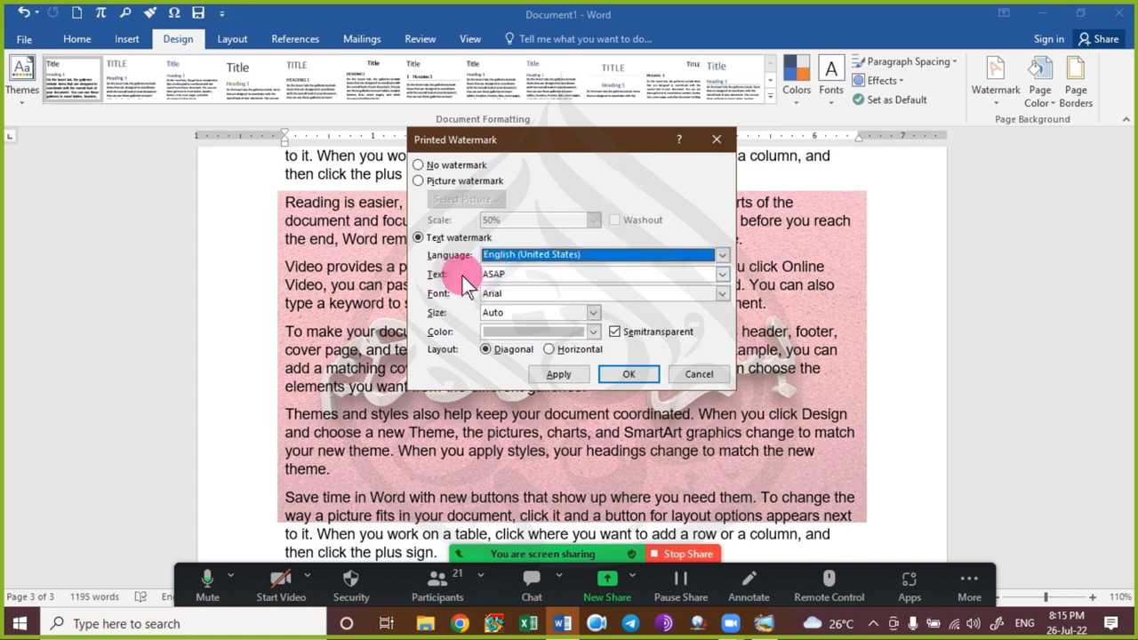
{"action": "left_click", "coordinate": [522, 275]}
{"action": "left_click", "coordinate": [457, 294]}
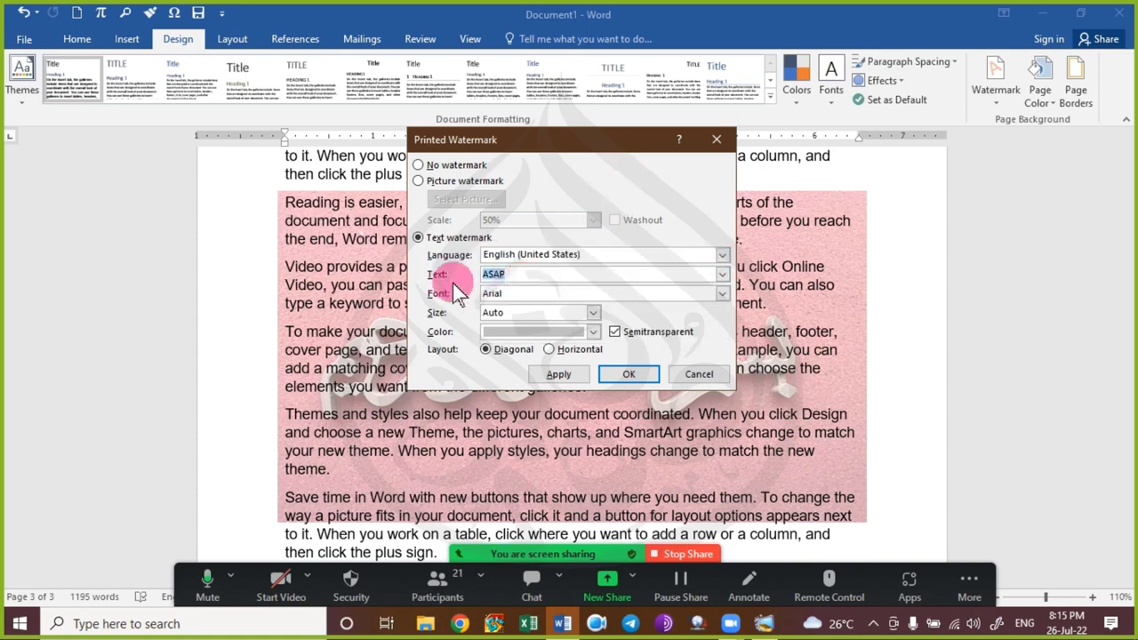
{"action": "key", "text": "BackSpace"}
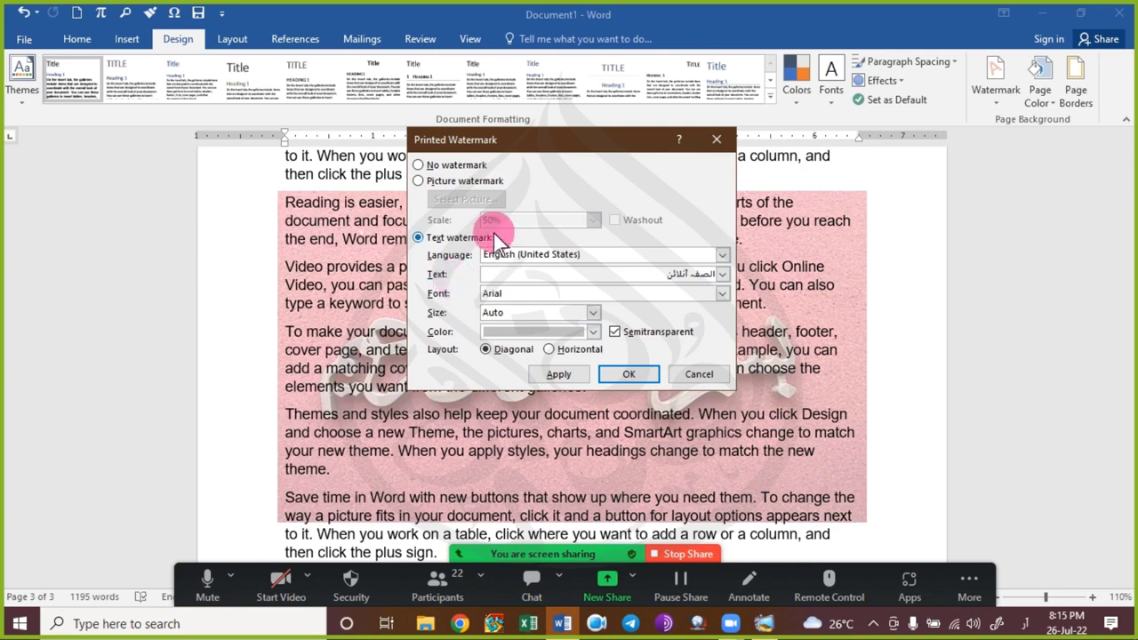
Set the text watermark's language to Urdu (Pakistan).
{"action": "left_click", "coordinate": [559, 254]}
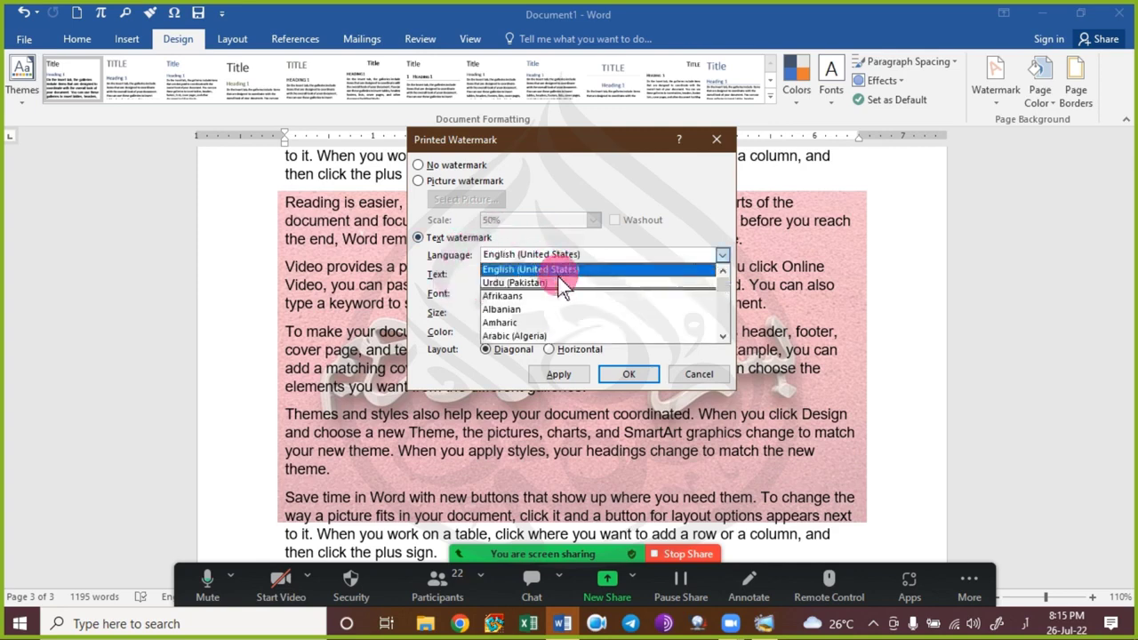
{"action": "left_click", "coordinate": [557, 275]}
{"action": "left_click", "coordinate": [595, 283]}
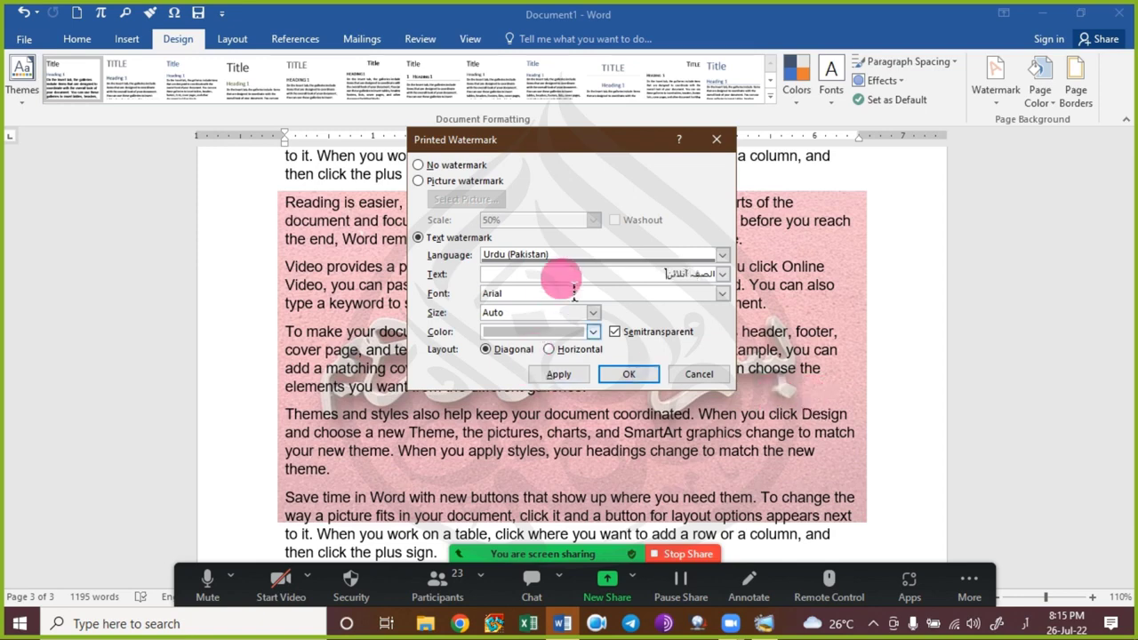
Keep the Arial font and Auto size for the text watermark and apply it to the document.
{"action": "left_click", "coordinate": [723, 296]}
{"action": "left_click", "coordinate": [723, 296]}
{"action": "left_click", "coordinate": [723, 296]}
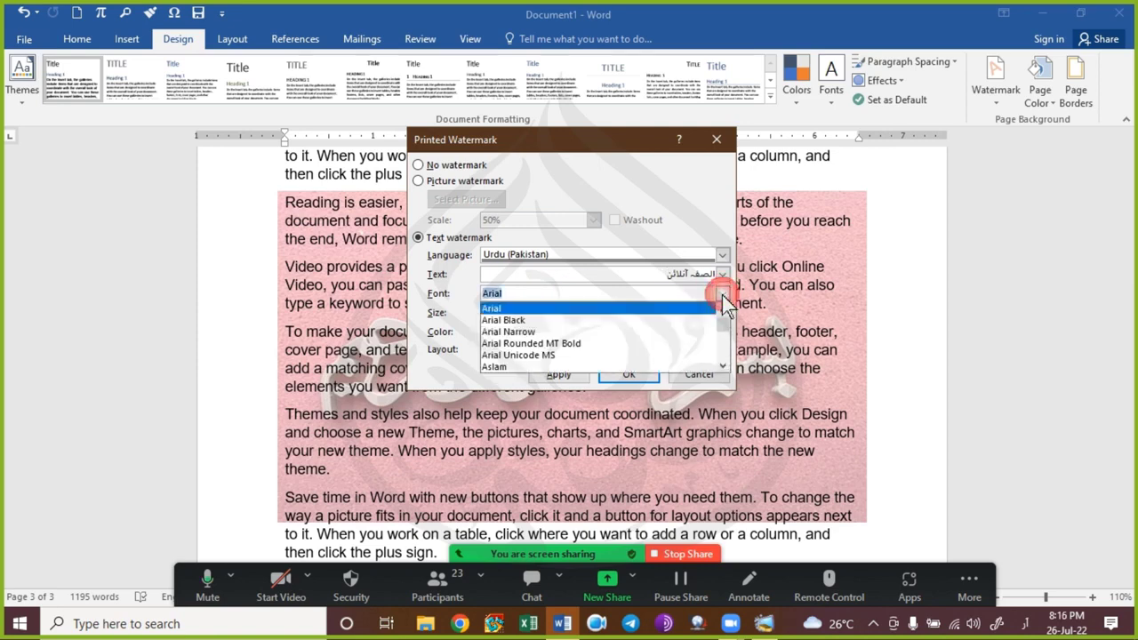
{"action": "left_click", "coordinate": [728, 292]}
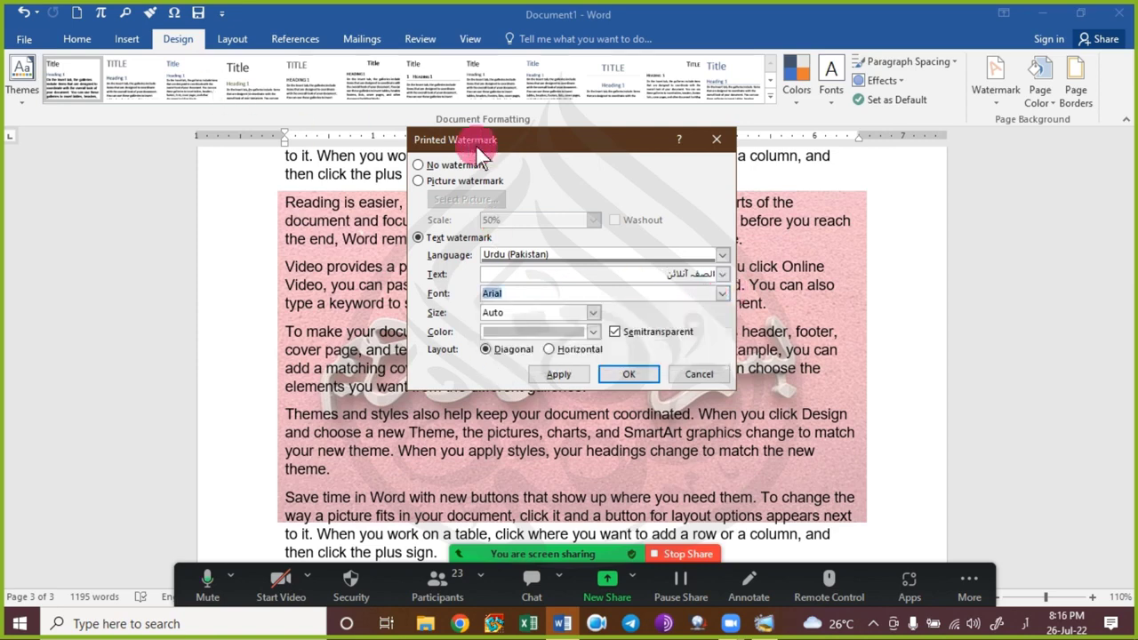
{"action": "left_click", "coordinate": [592, 312]}
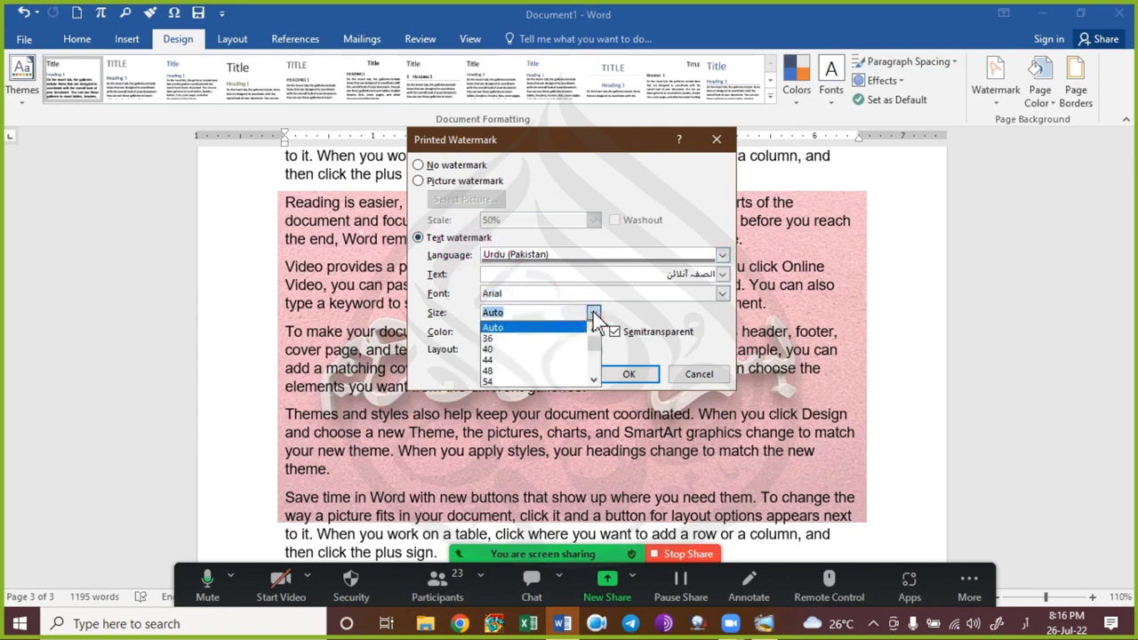
{"action": "left_click", "coordinate": [583, 326]}
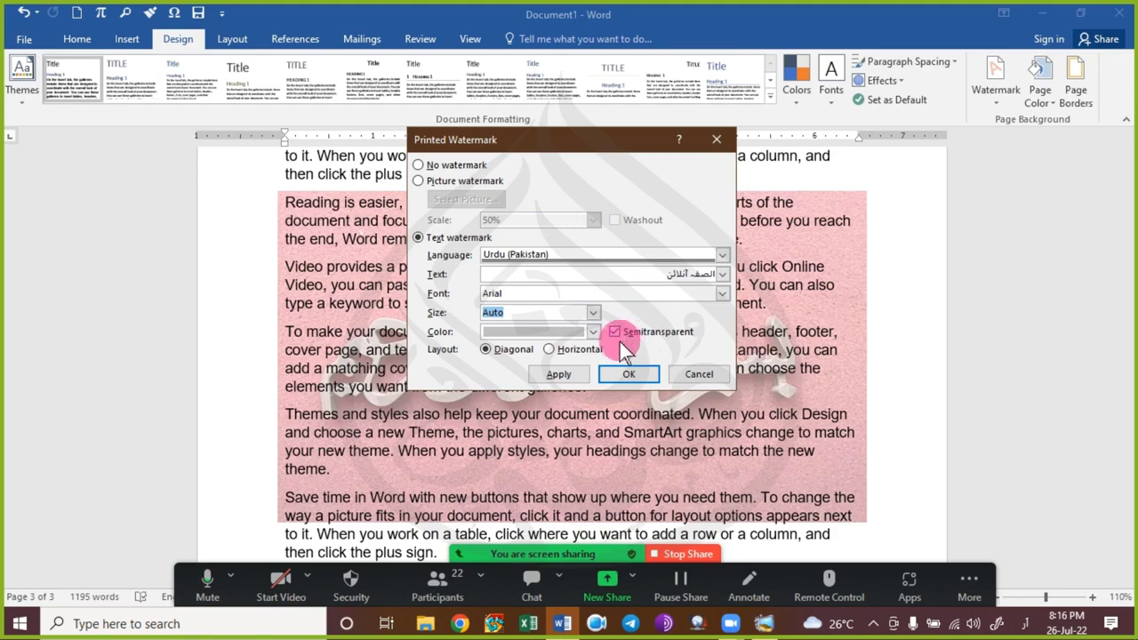
{"action": "left_click", "coordinate": [574, 376]}
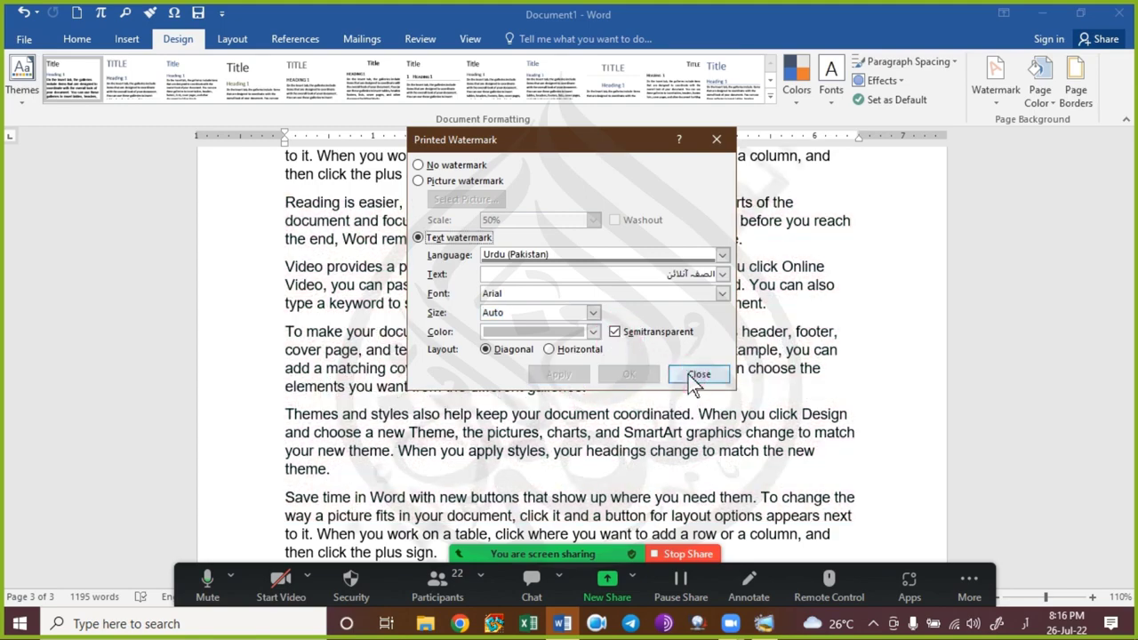
{"action": "left_click", "coordinate": [686, 374]}
Examine the diagonal semitransparent text watermark on the pages in print preview and return to the document.
{"action": "scroll", "coordinate": [620, 384], "scroll_direction": "down", "scroll_amount": 2}
{"action": "key", "text": "ctrl+p"}
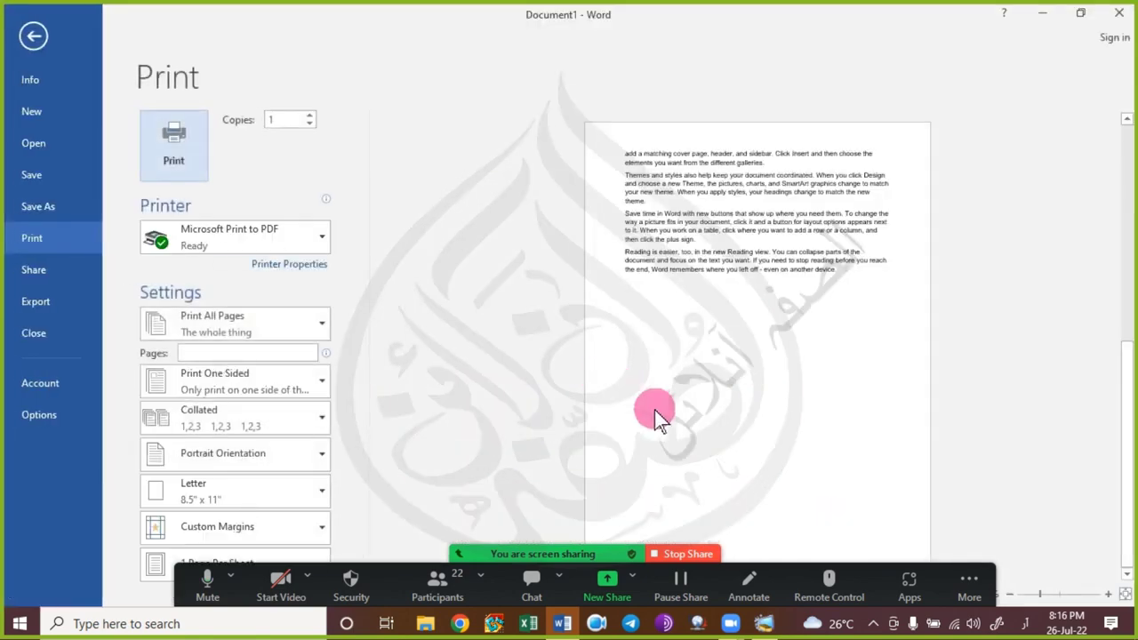
{"action": "scroll", "coordinate": [760, 402], "scroll_direction": "down", "scroll_amount": 1}
{"action": "scroll", "coordinate": [640, 353], "scroll_direction": "down", "scroll_amount": 1}
{"action": "scroll", "coordinate": [639, 360], "scroll_direction": "up", "scroll_amount": 4, "text": "ctrl"}
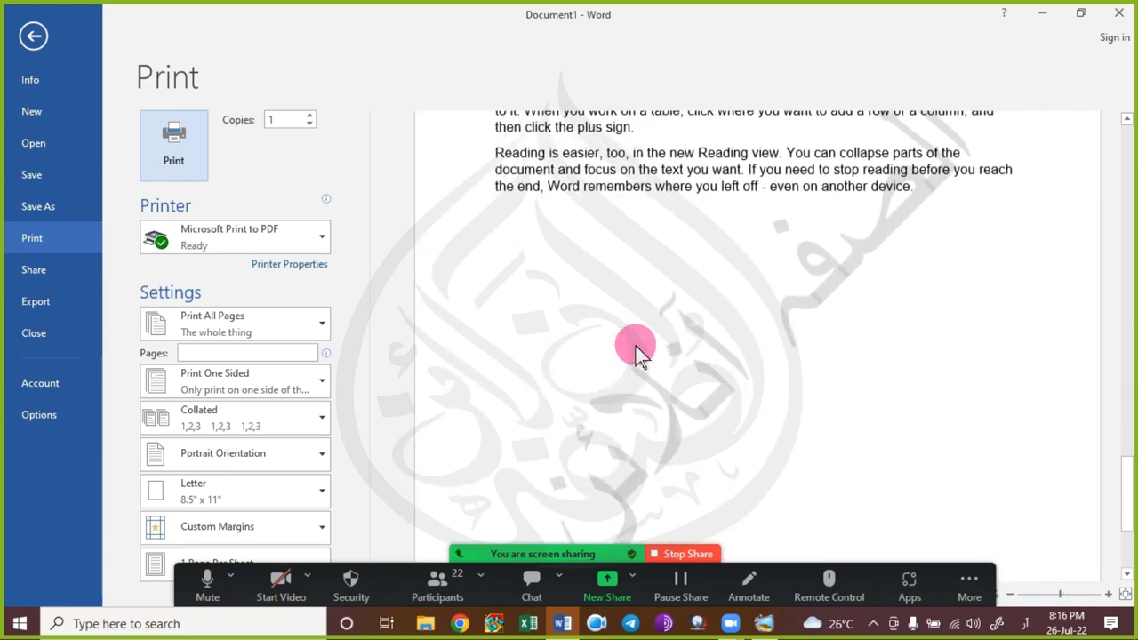
{"action": "scroll", "coordinate": [639, 353], "scroll_direction": "up", "scroll_amount": 5}
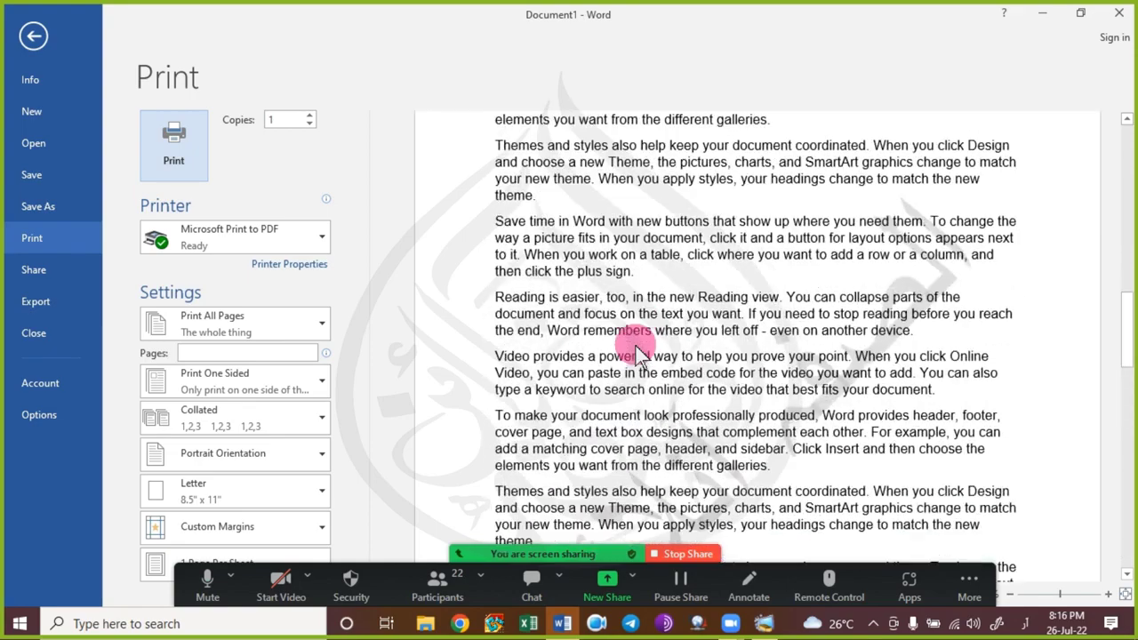
{"action": "scroll", "coordinate": [639, 353], "scroll_direction": "down", "scroll_amount": 3}
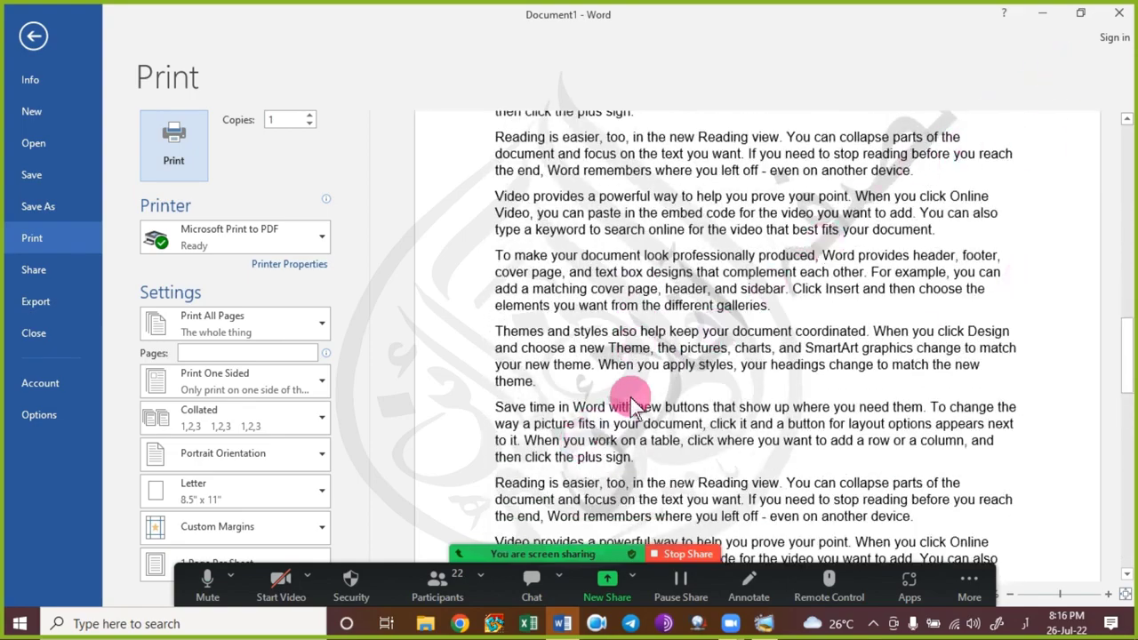
{"action": "scroll", "coordinate": [633, 405], "scroll_direction": "down", "scroll_amount": 2, "text": "ctrl"}
{"action": "scroll", "coordinate": [635, 396], "scroll_direction": "down", "scroll_amount": 3}
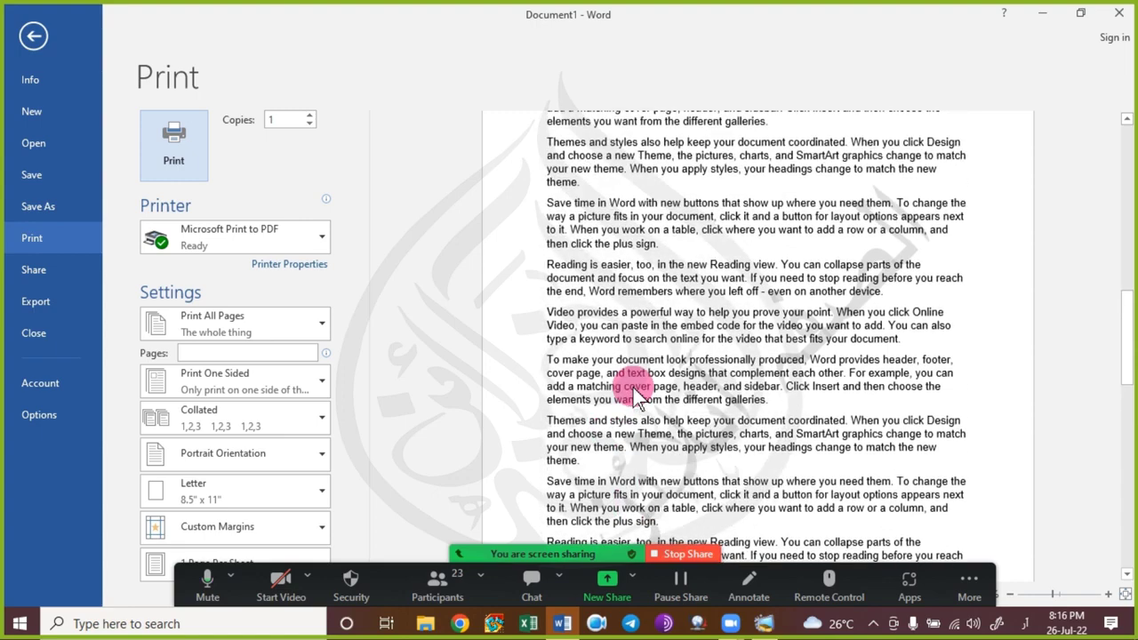
{"action": "key", "text": "Escape"}
{"action": "scroll", "coordinate": [543, 369], "scroll_direction": "down", "scroll_amount": 4}
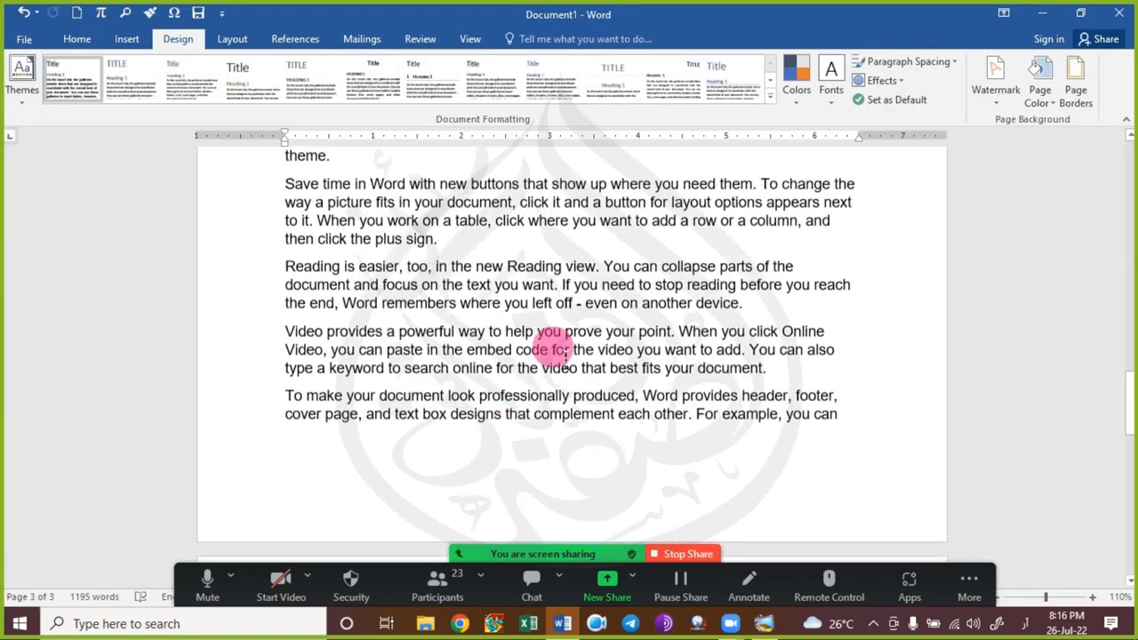
Turn off Semitransparent for the text watermark and apply the change to the document.
{"action": "scroll", "coordinate": [562, 356], "scroll_direction": "up", "scroll_amount": 4}
{"action": "left_click", "coordinate": [1000, 98]}
{"action": "left_click", "coordinate": [879, 463]}
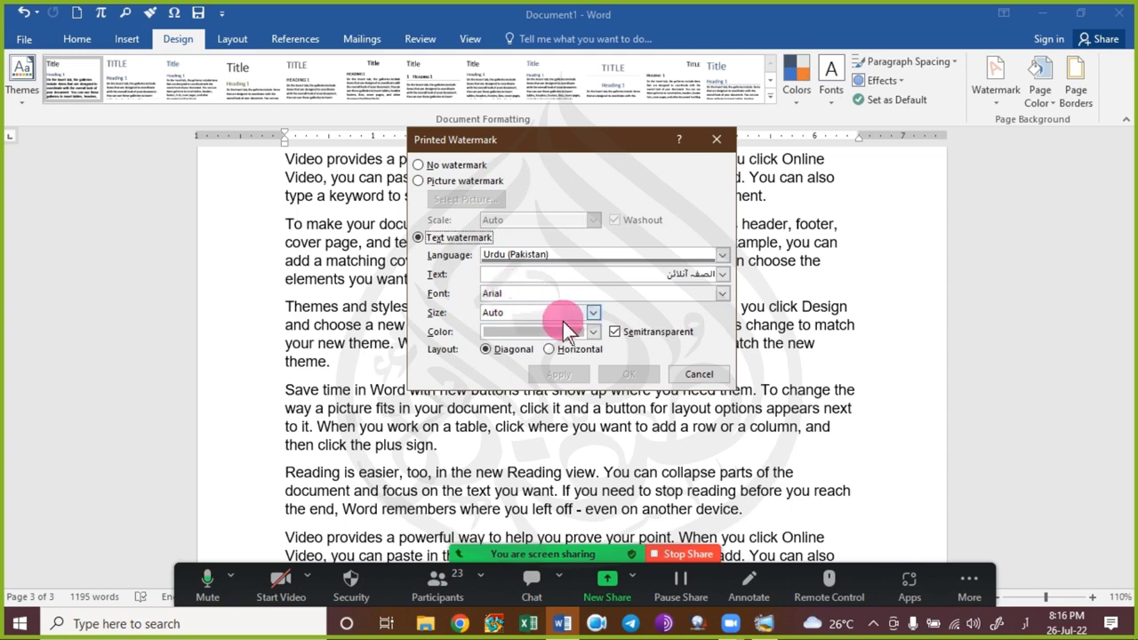
{"action": "left_click", "coordinate": [615, 332]}
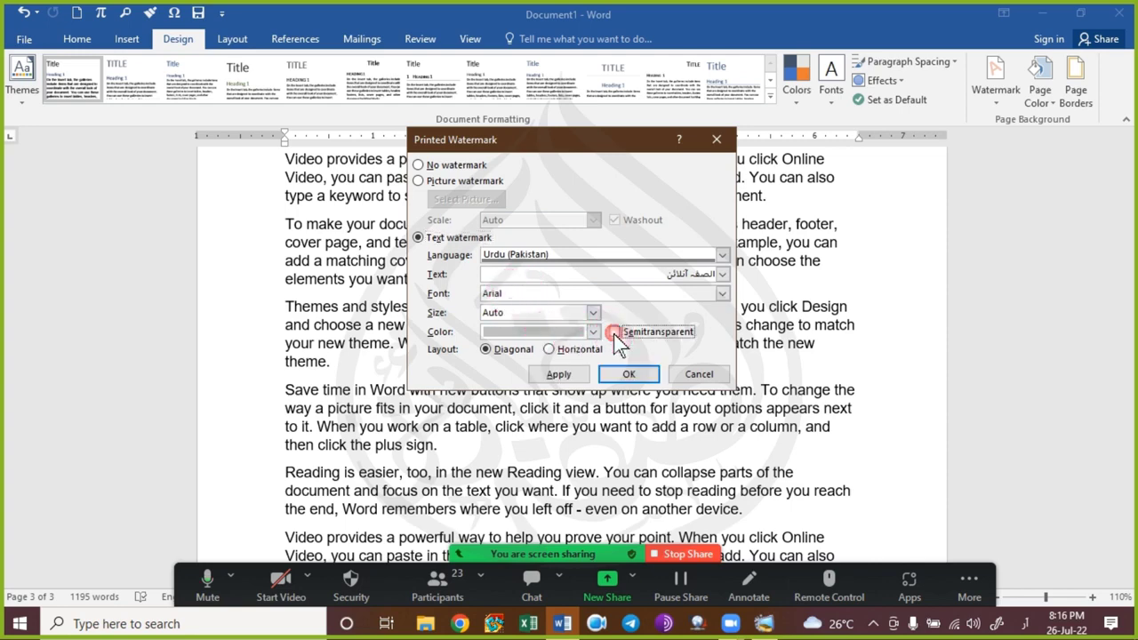
{"action": "left_click", "coordinate": [570, 373]}
{"action": "left_click", "coordinate": [699, 373]}
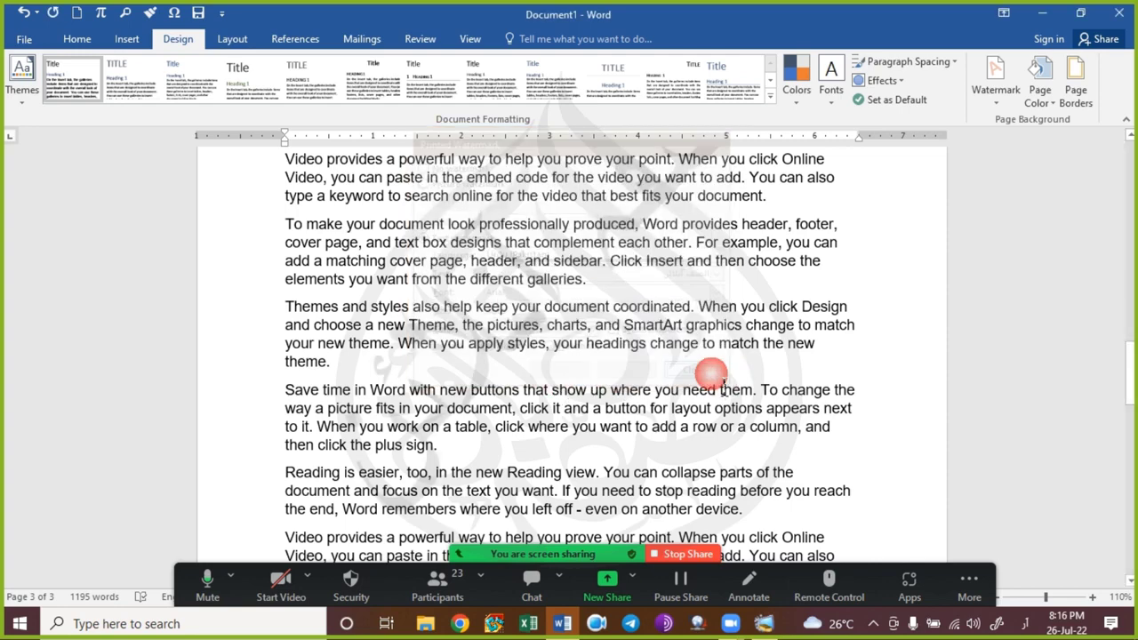
Examine the non-transparent diagonal watermark behind the text on the pages and in print preview, and return to the document.
{"action": "scroll", "coordinate": [676, 365], "scroll_direction": "down", "scroll_amount": 6}
{"action": "scroll", "coordinate": [605, 347], "scroll_direction": "down", "scroll_amount": 2}
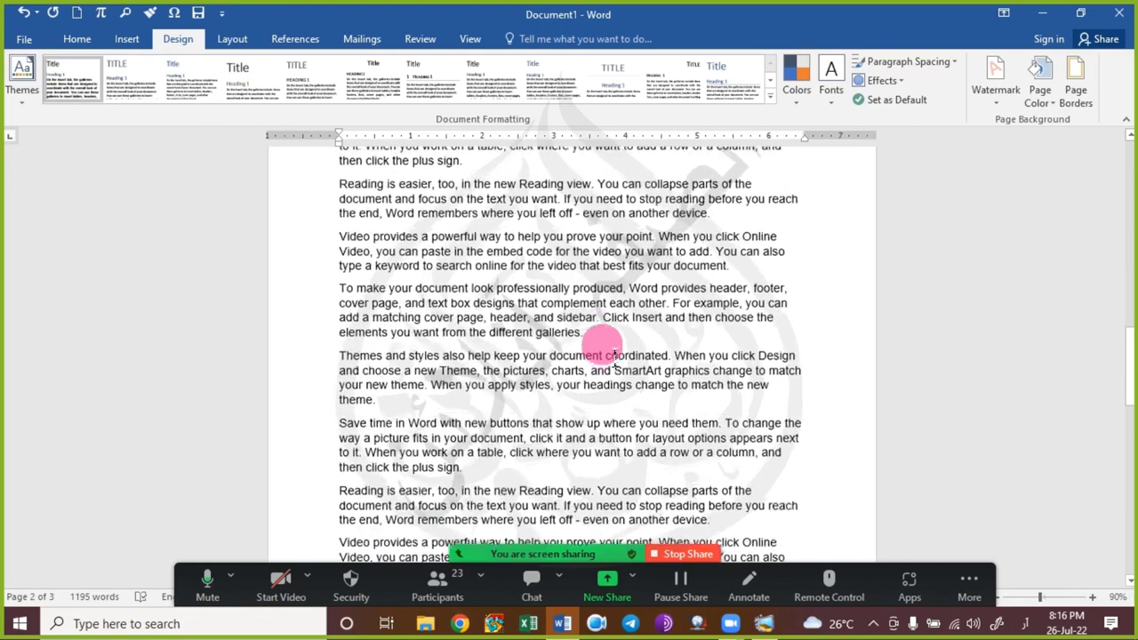
{"action": "scroll", "coordinate": [614, 358], "scroll_direction": "up", "scroll_amount": 6}
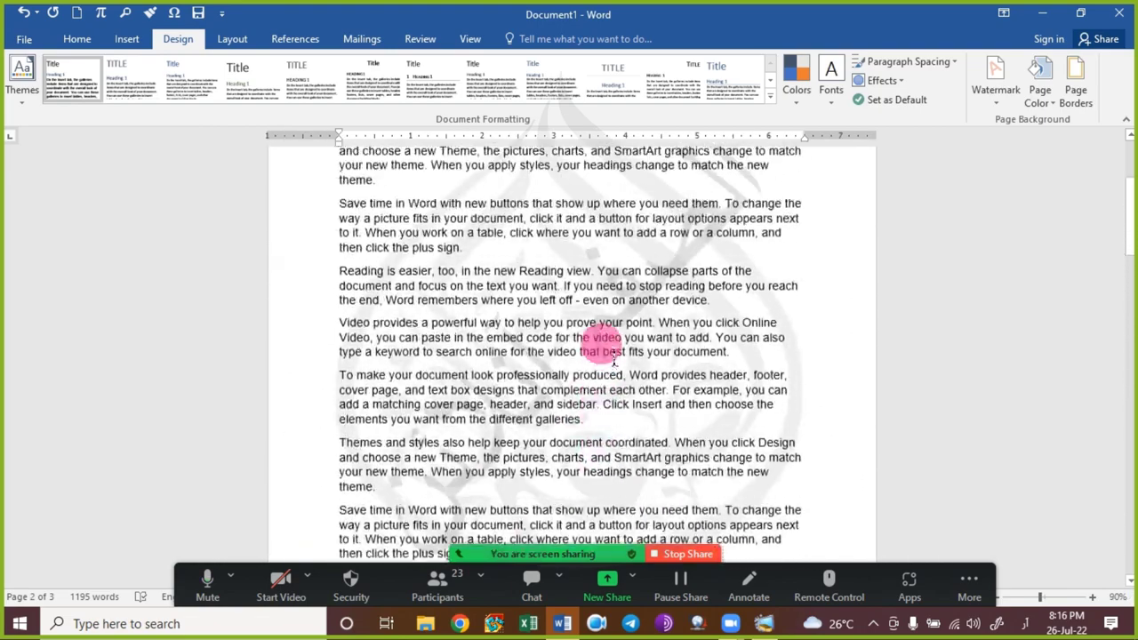
{"action": "key", "text": "ctrl+p"}
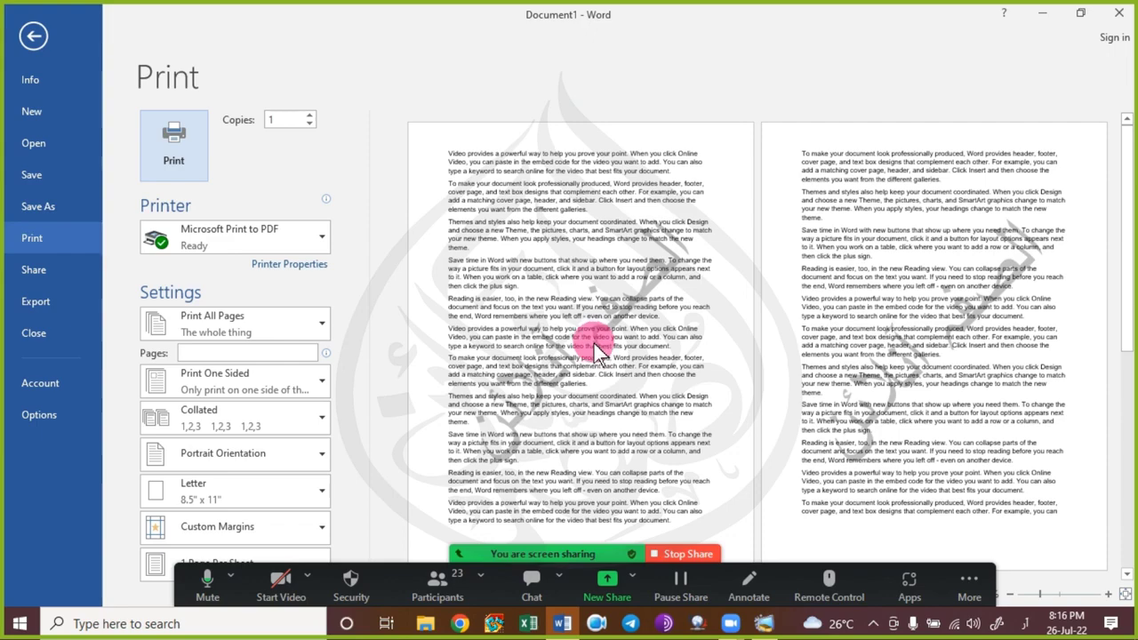
{"action": "scroll", "coordinate": [594, 345], "scroll_direction": "up", "scroll_amount": 1}
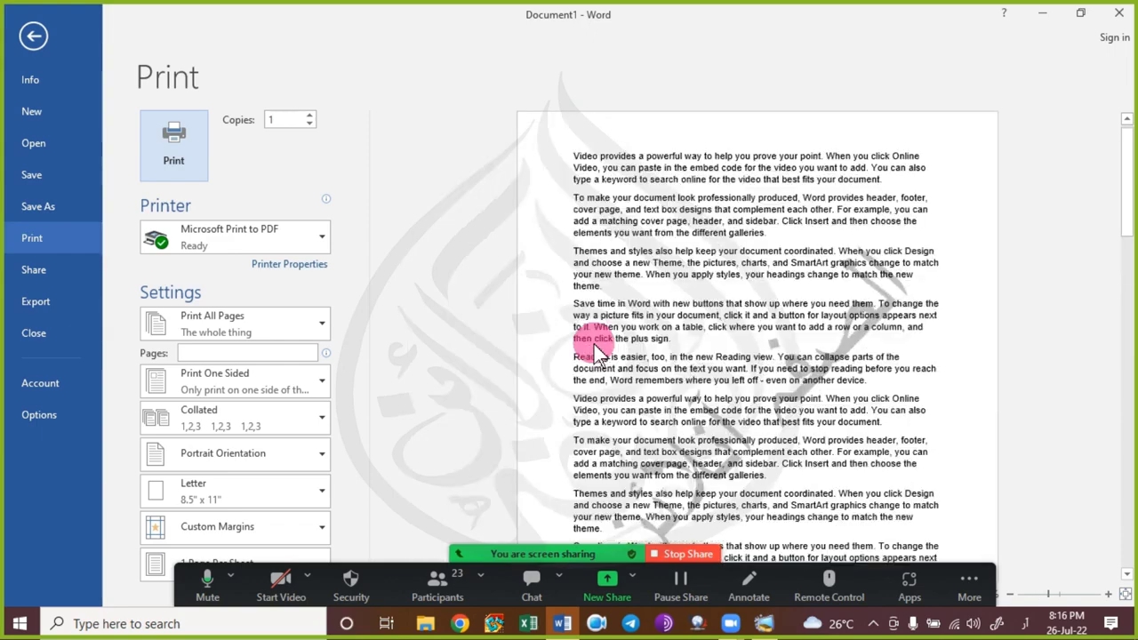
{"action": "scroll", "coordinate": [597, 352], "scroll_direction": "down", "scroll_amount": 5}
{"action": "scroll", "coordinate": [598, 351], "scroll_direction": "up", "scroll_amount": 1}
{"action": "scroll", "coordinate": [602, 352], "scroll_direction": "down", "scroll_amount": 3}
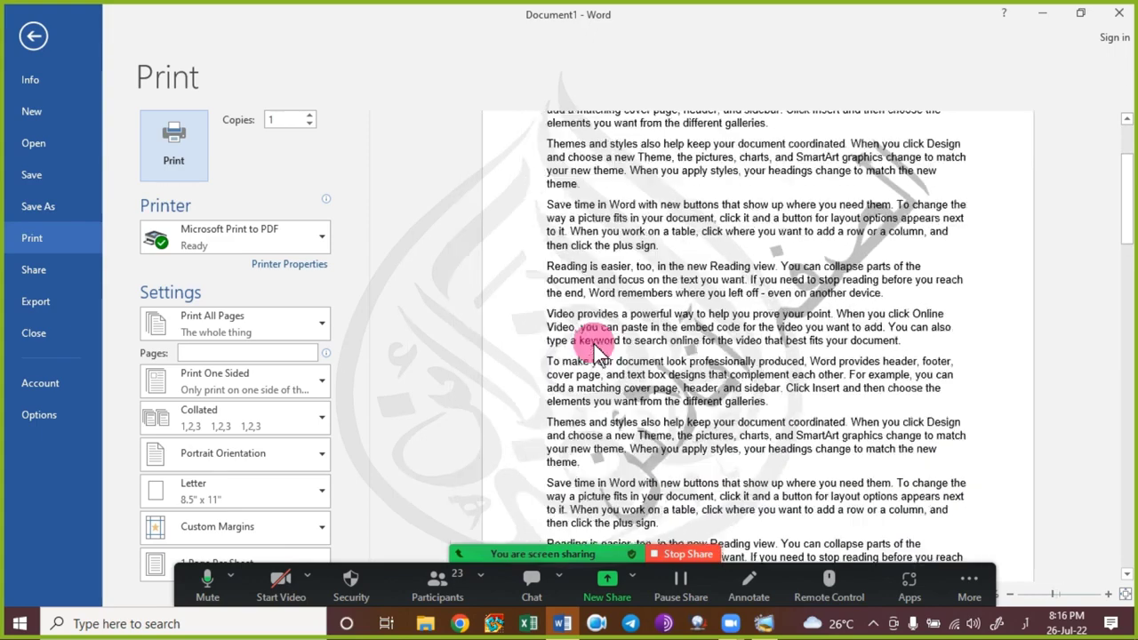
{"action": "scroll", "coordinate": [598, 351], "scroll_direction": "down", "scroll_amount": 2}
{"action": "key", "text": "Escape"}
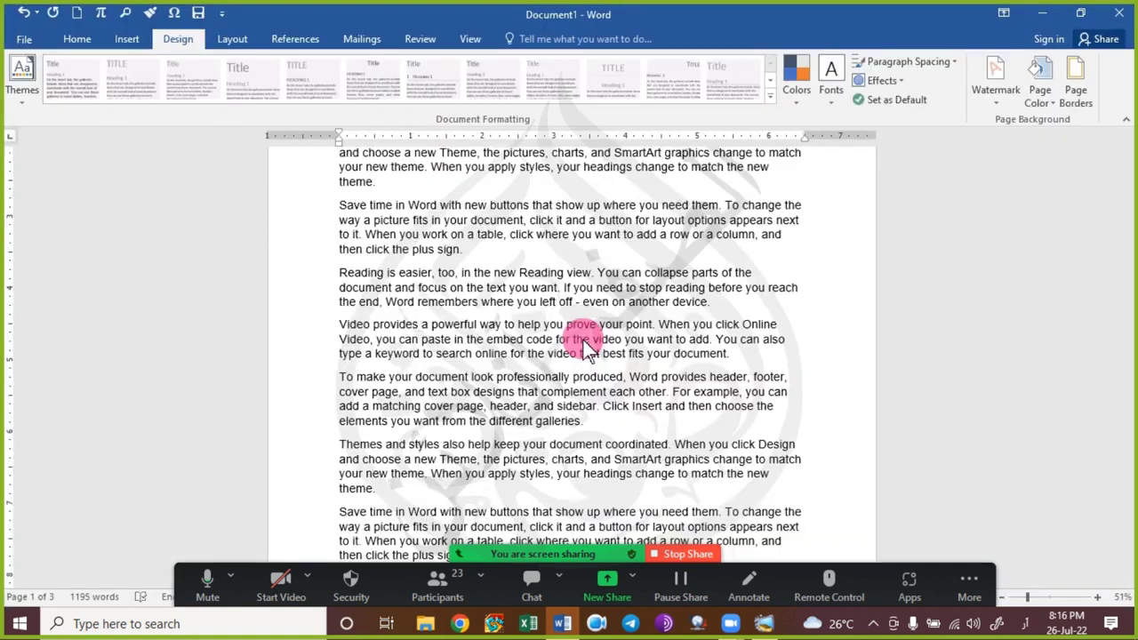
Change the text watermark's layout to Horizontal and apply it to the document.
{"action": "left_click", "coordinate": [994, 87]}
{"action": "left_click", "coordinate": [934, 459]}
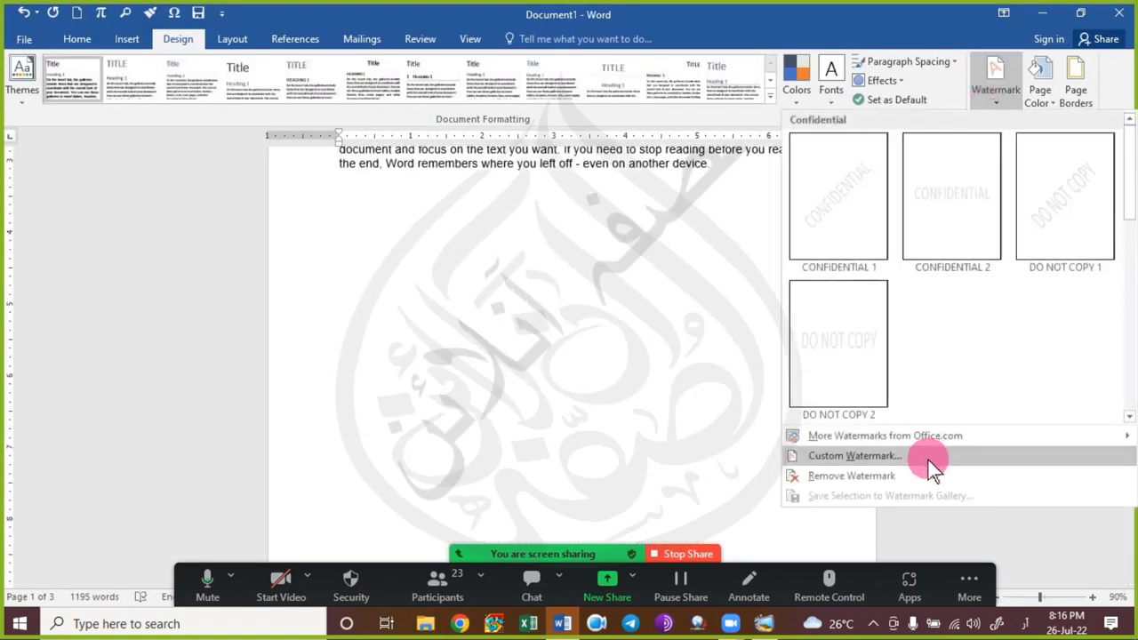
{"action": "left_click", "coordinate": [613, 334]}
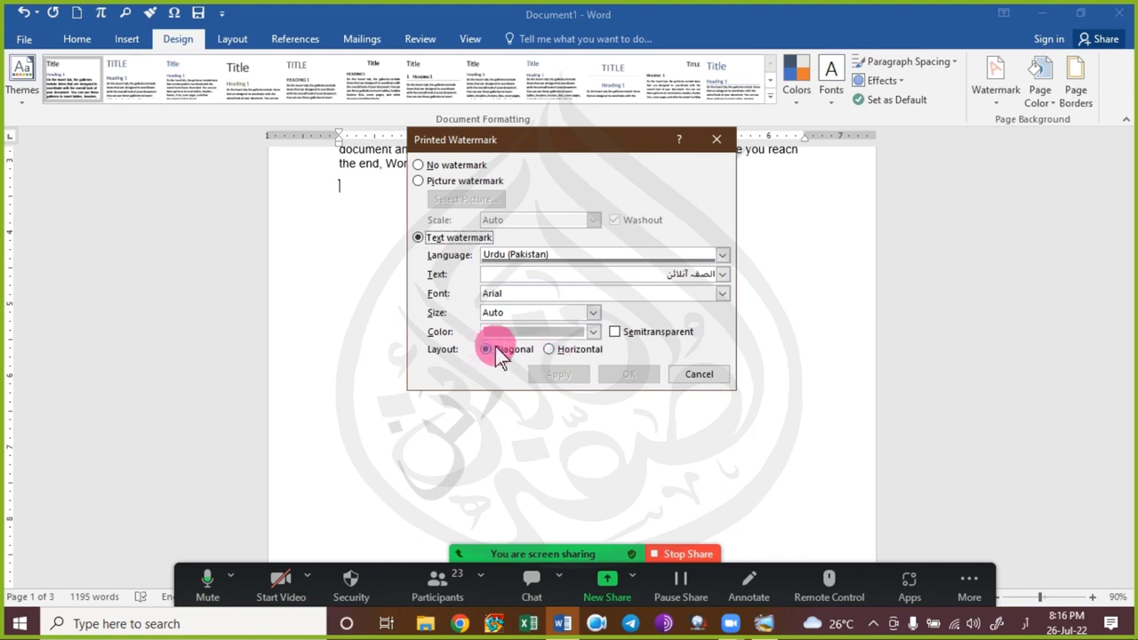
{"action": "left_click", "coordinate": [572, 352]}
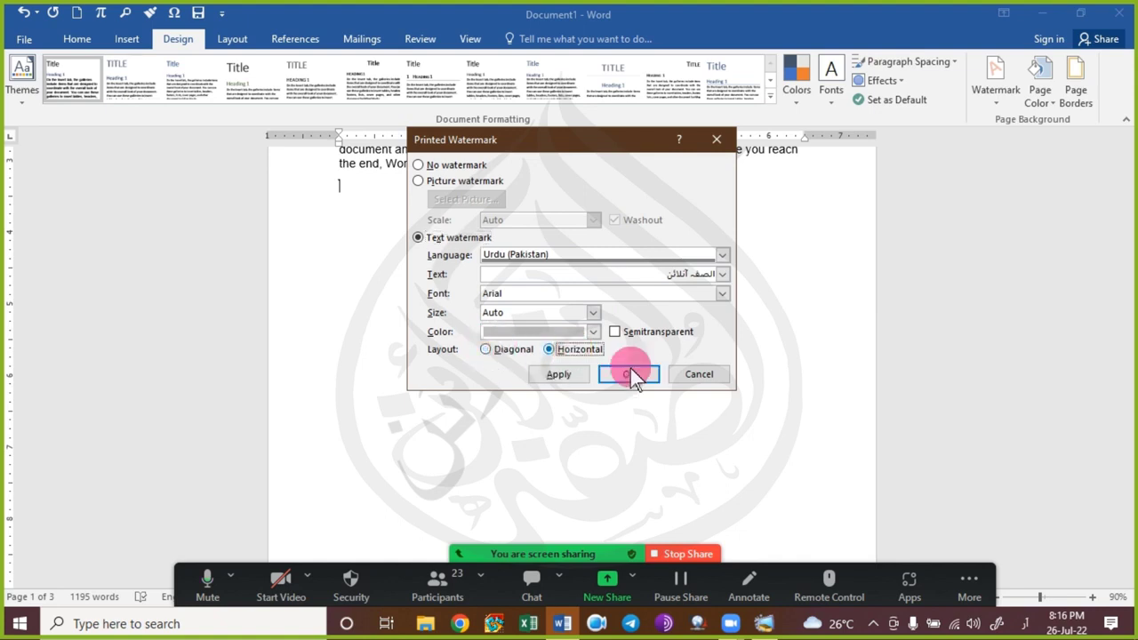
{"action": "left_click", "coordinate": [583, 375]}
{"action": "left_click", "coordinate": [696, 377]}
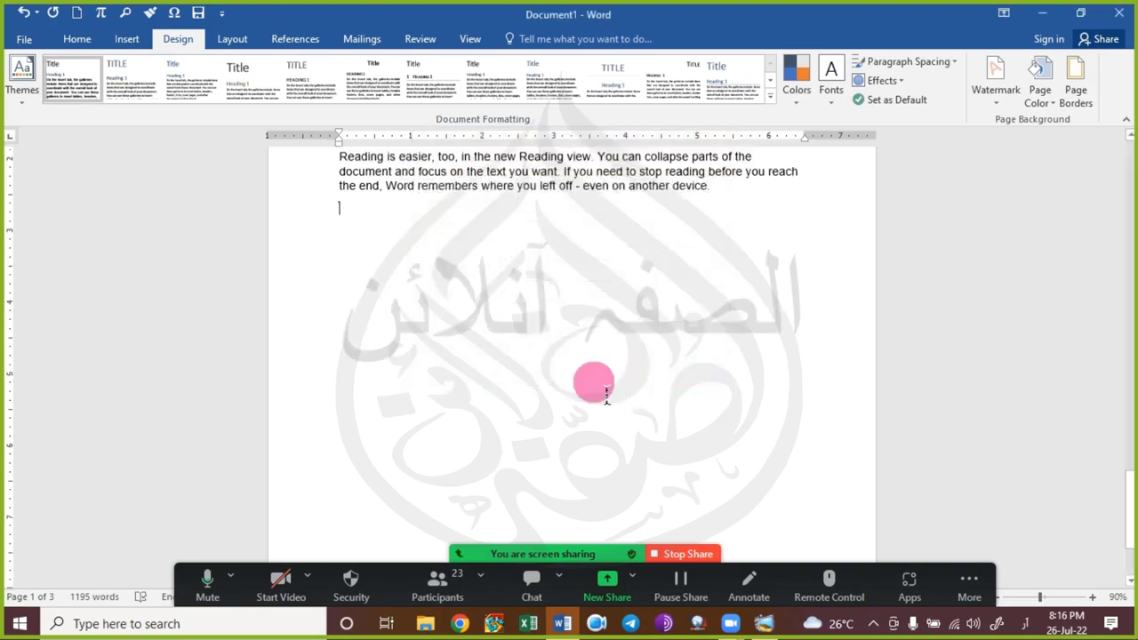
Examine the horizontal text watermark on the pages in print preview and return to the document.
{"action": "scroll", "coordinate": [592, 381], "scroll_direction": "down", "scroll_amount": 10}
{"action": "key", "text": "ctrl+p"}
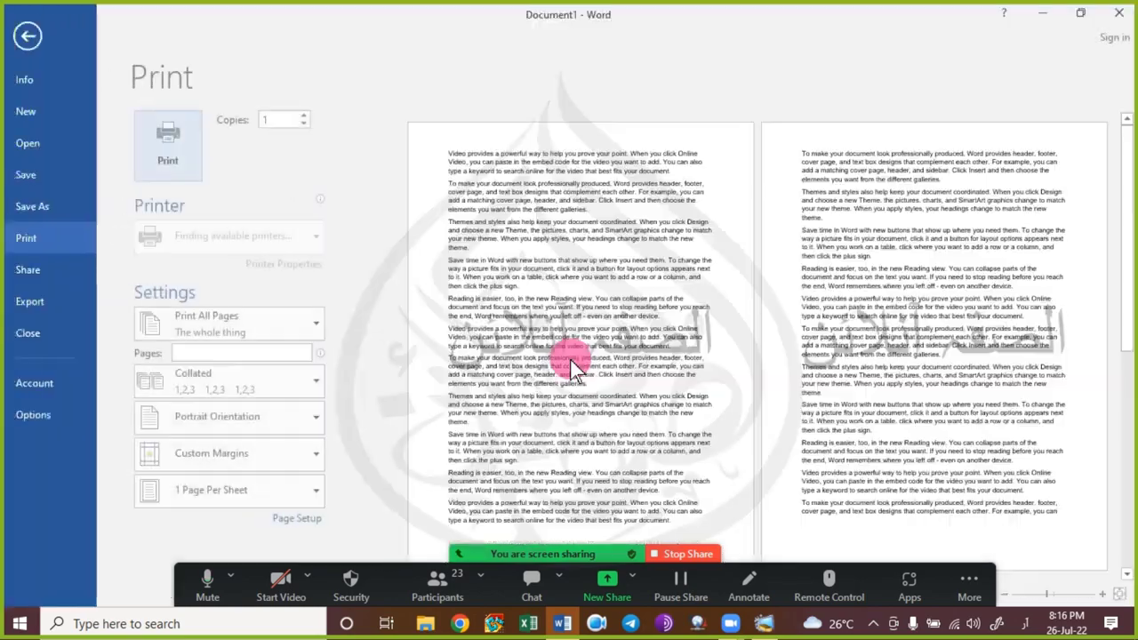
{"action": "scroll", "coordinate": [652, 410], "scroll_direction": "up", "scroll_amount": 3}
{"action": "scroll", "coordinate": [652, 418], "scroll_direction": "down", "scroll_amount": 5}
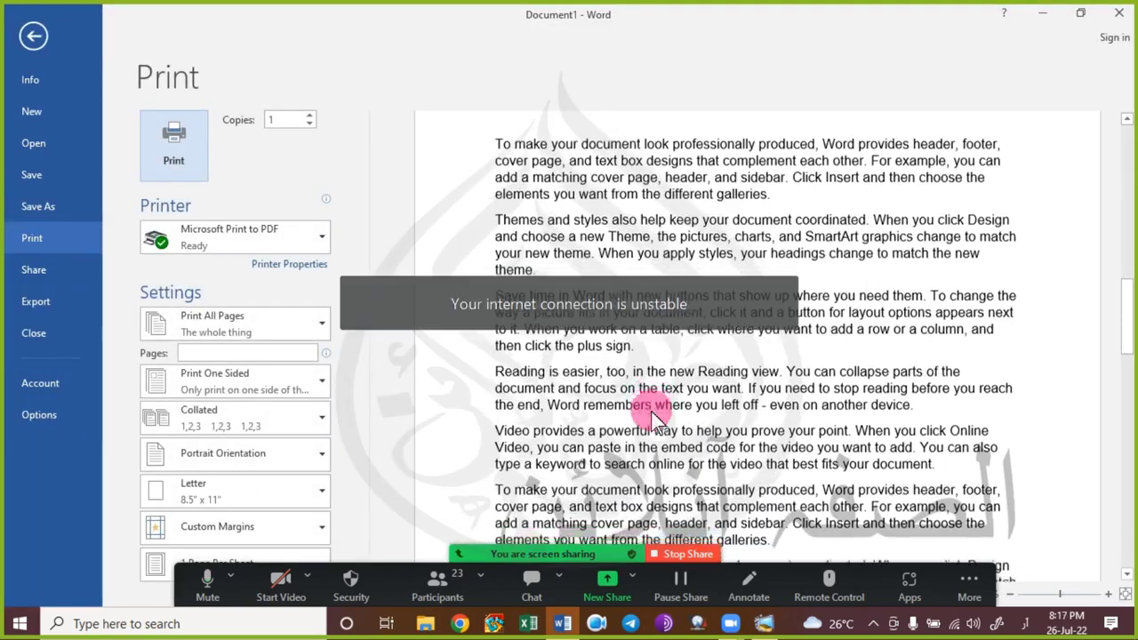
{"action": "scroll", "coordinate": [652, 420], "scroll_direction": "up", "scroll_amount": 2}
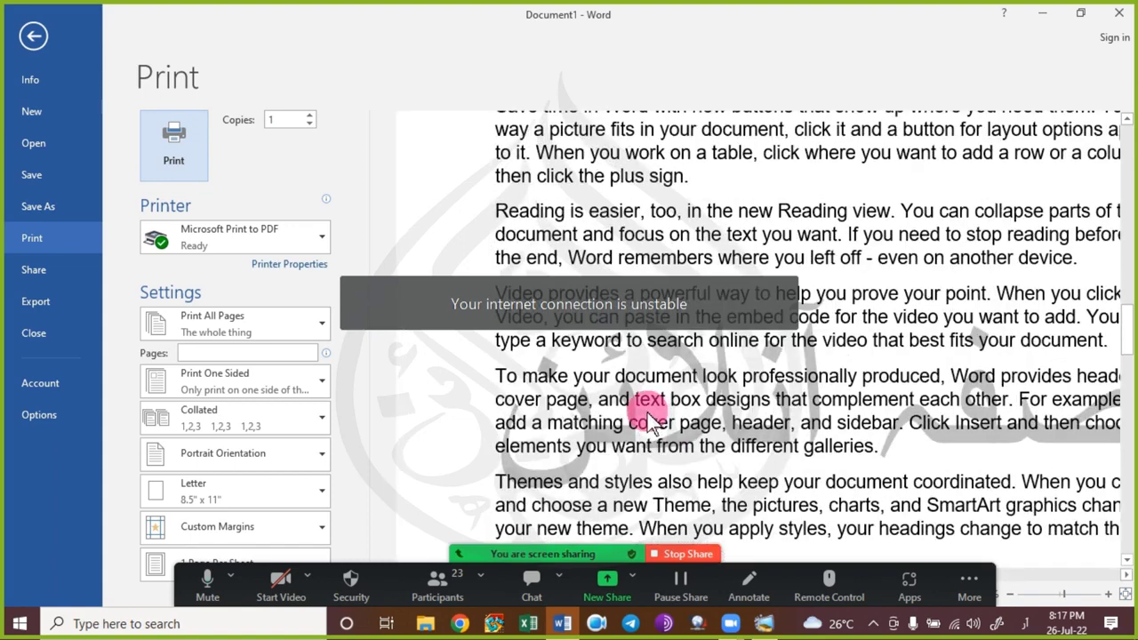
{"action": "scroll", "coordinate": [650, 416], "scroll_direction": "down", "scroll_amount": 2}
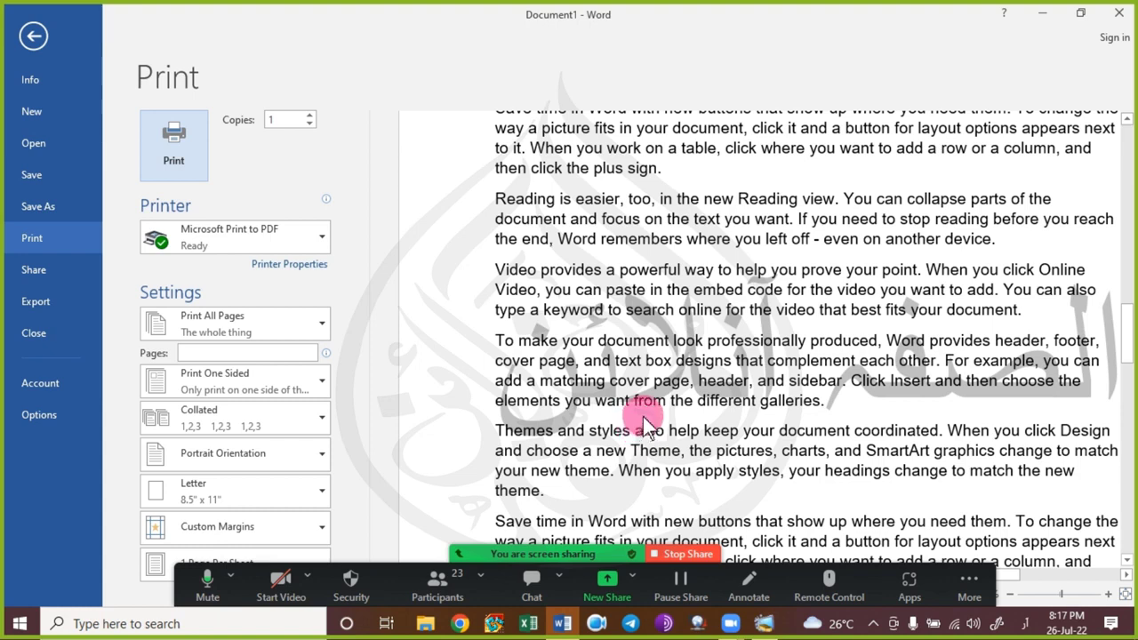
{"action": "scroll", "coordinate": [643, 422], "scroll_direction": "down", "scroll_amount": 2}
{"action": "scroll", "coordinate": [643, 422], "scroll_direction": "down", "scroll_amount": 2}
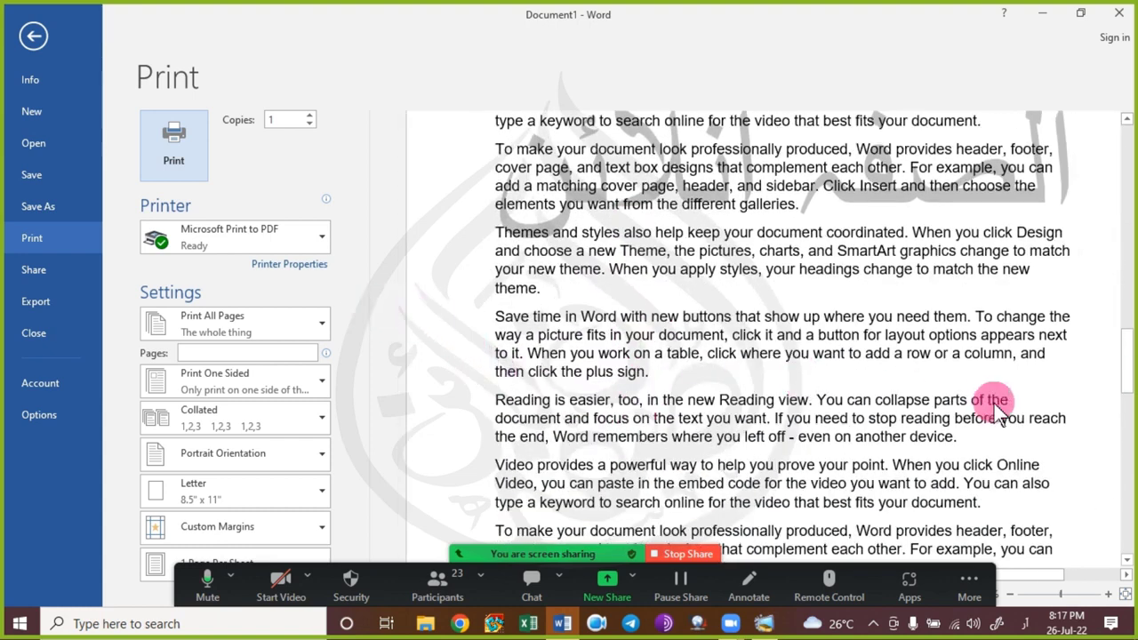
{"action": "scroll", "coordinate": [740, 329], "scroll_direction": "down", "scroll_amount": 2}
{"action": "scroll", "coordinate": [746, 336], "scroll_direction": "up", "scroll_amount": 4}
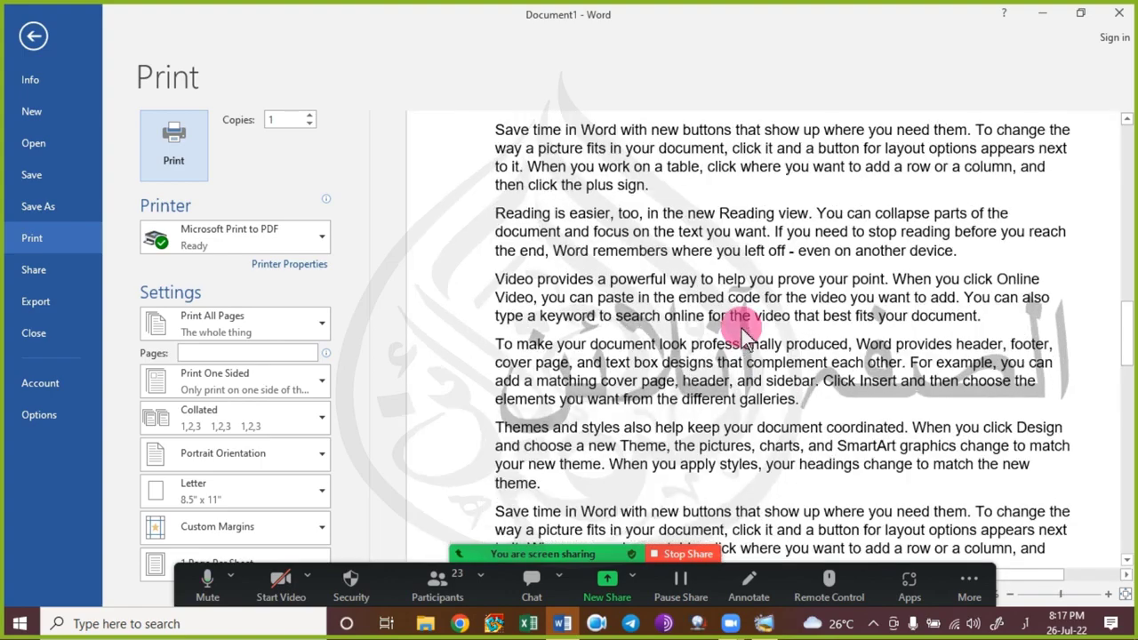
{"action": "scroll", "coordinate": [746, 338], "scroll_direction": "up", "scroll_amount": 10}
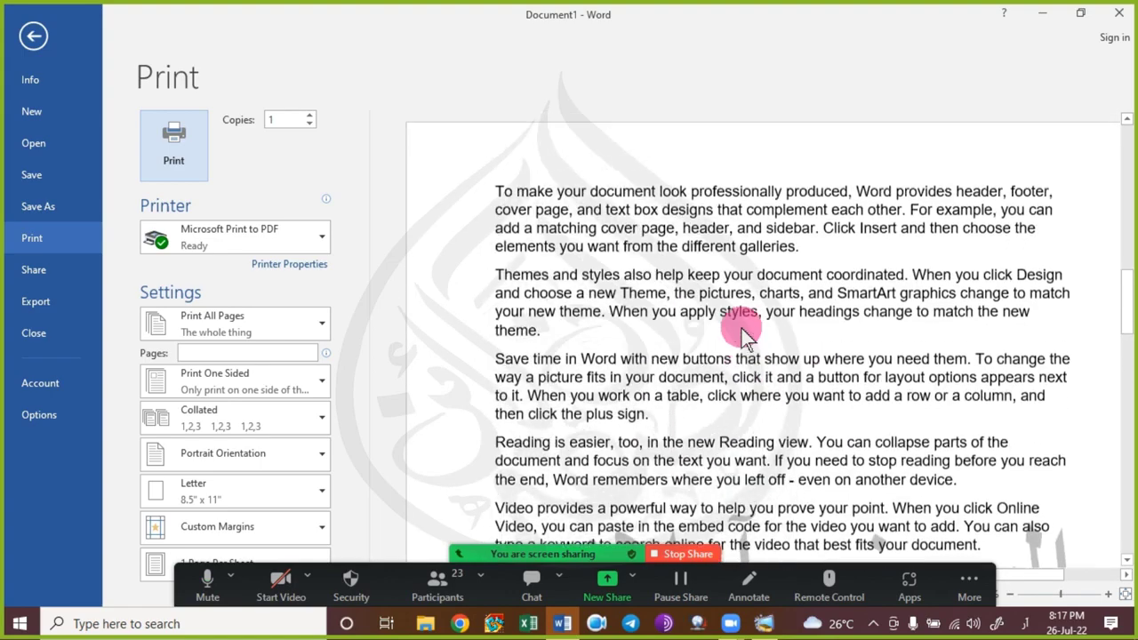
{"action": "scroll", "coordinate": [745, 337], "scroll_direction": "up", "scroll_amount": 8}
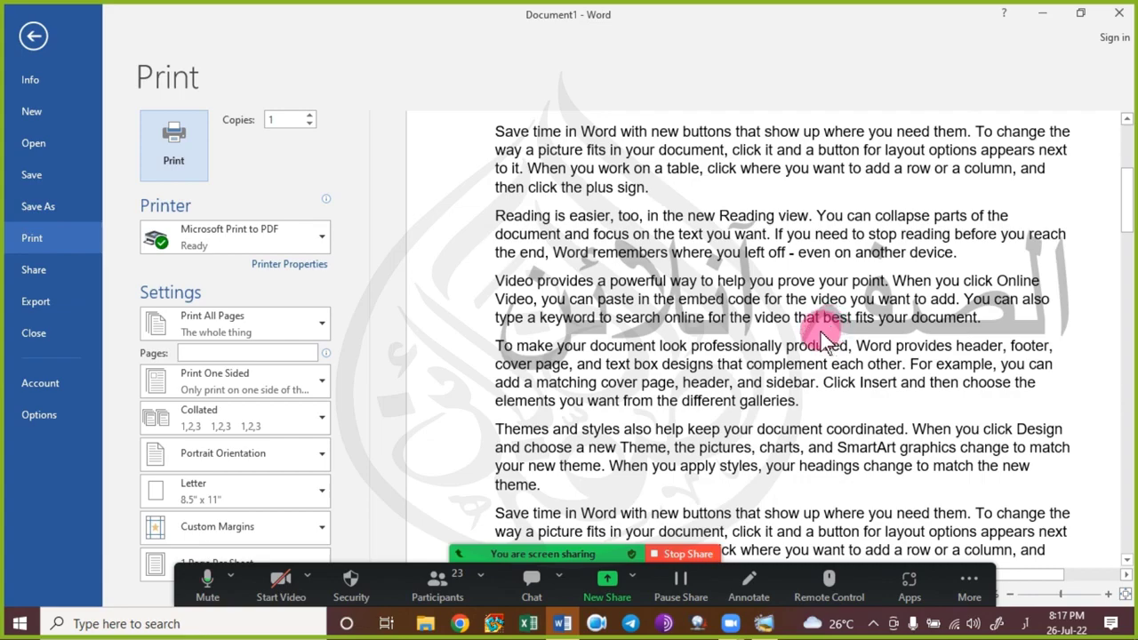
{"action": "scroll", "coordinate": [623, 326], "scroll_direction": "up", "scroll_amount": 3}
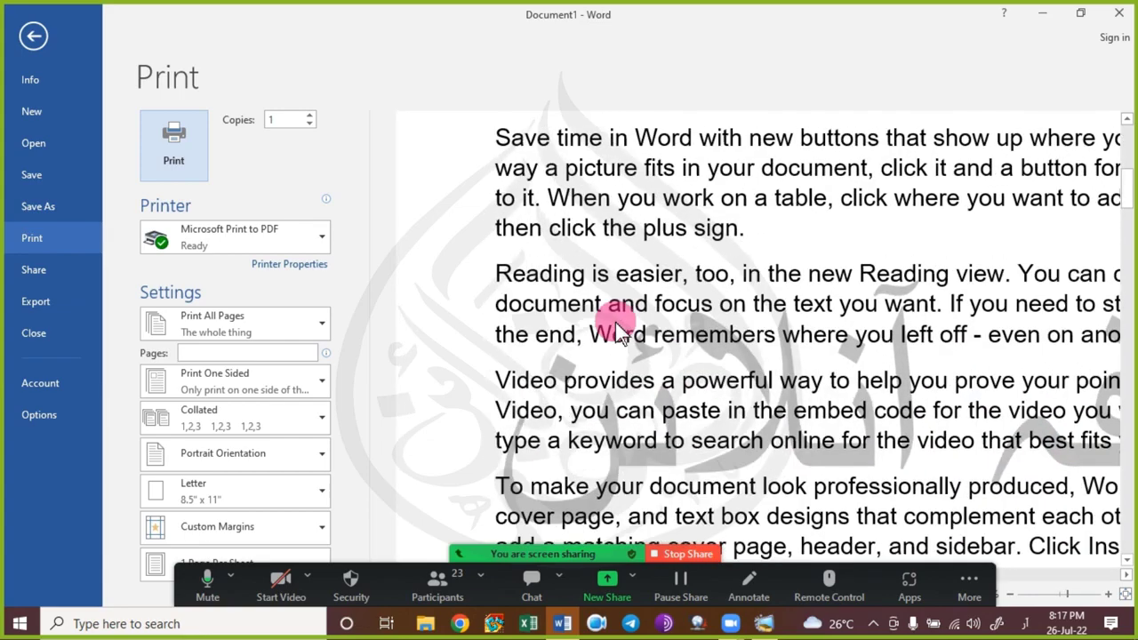
{"action": "scroll", "coordinate": [604, 380], "scroll_direction": "down", "scroll_amount": 3}
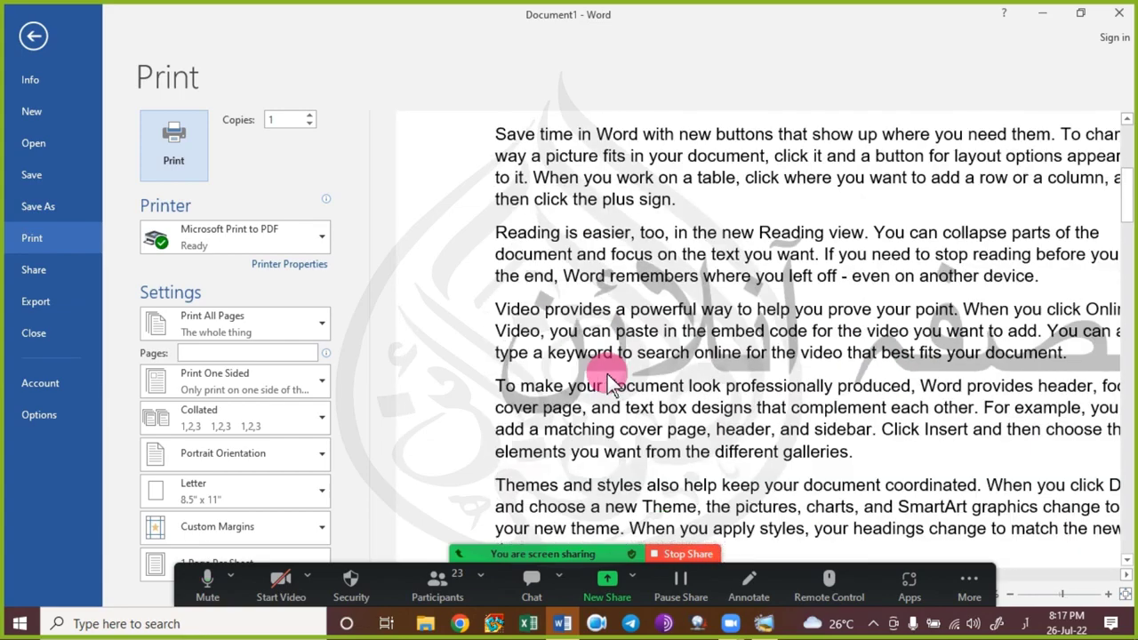
{"action": "key", "text": "Escape"}
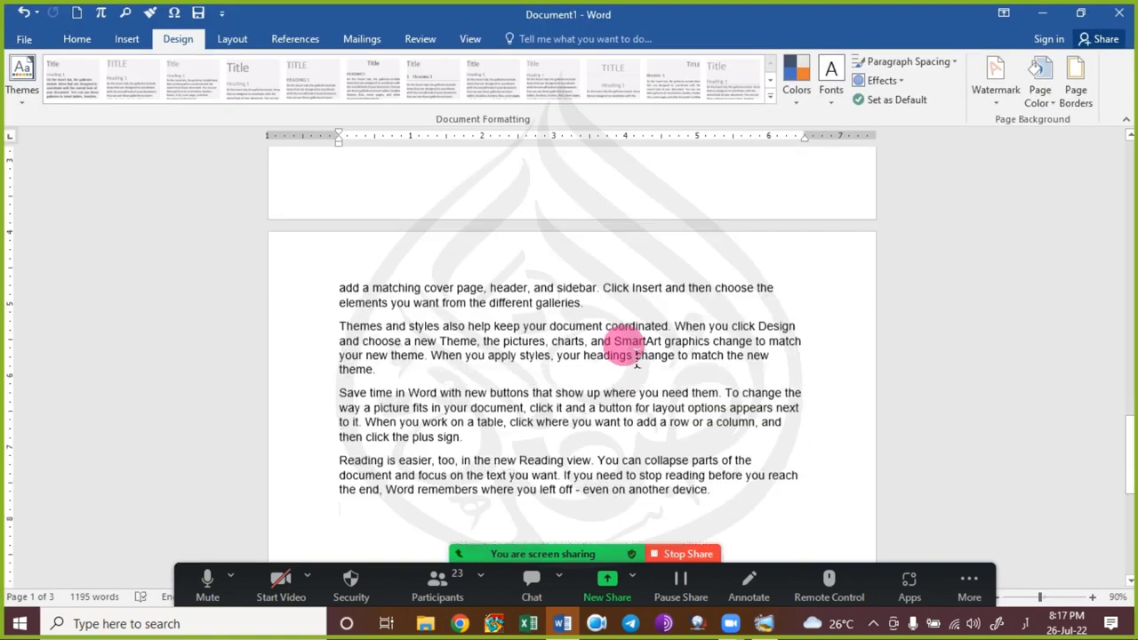
{"action": "left_click", "coordinate": [998, 100]}
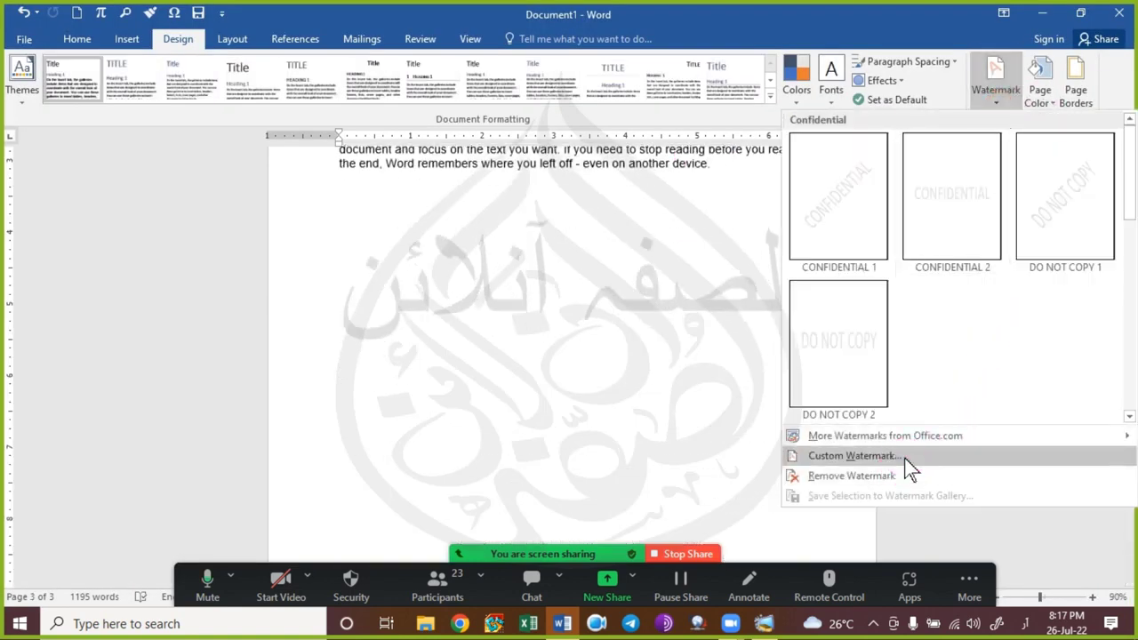
{"action": "left_click", "coordinate": [908, 465]}
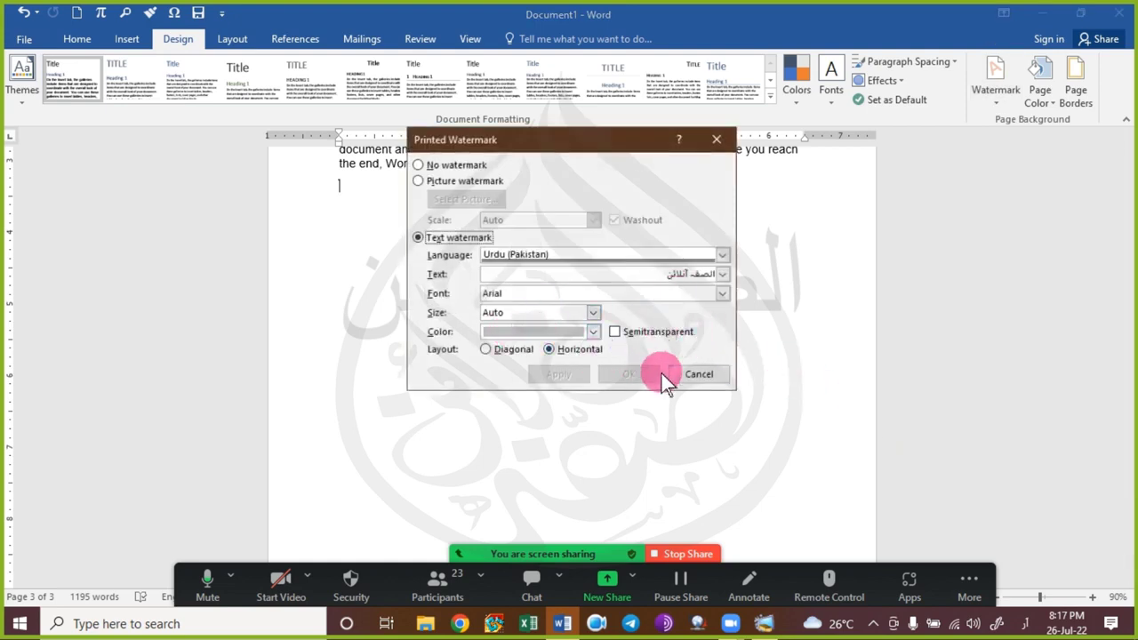
{"action": "left_click", "coordinate": [685, 374]}
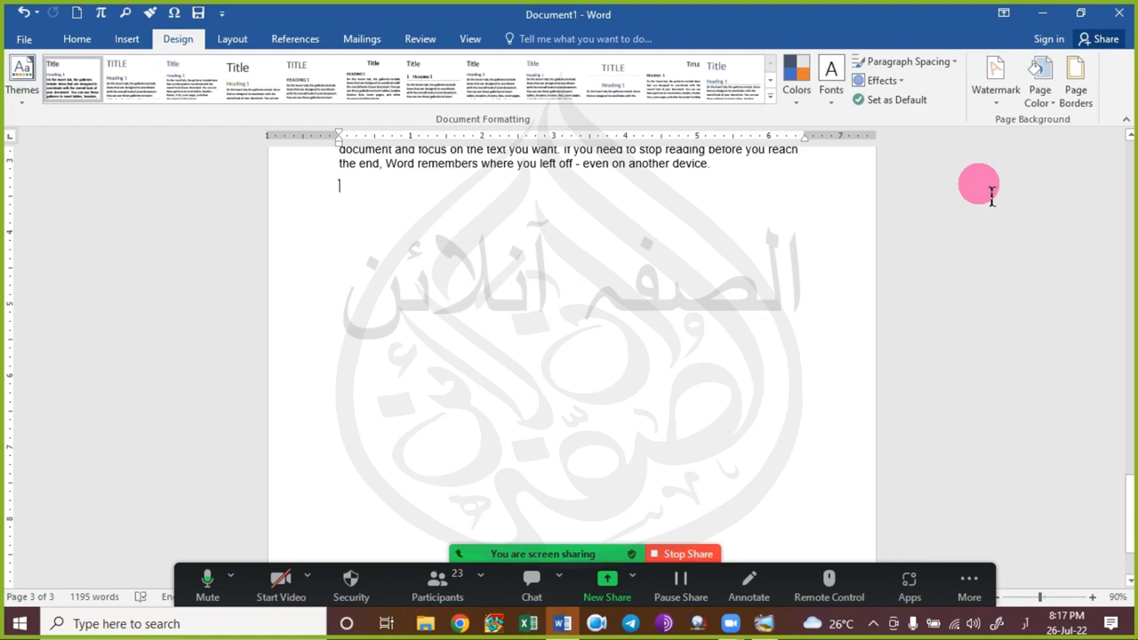
Remove the horizontal text watermark from the document and check the pages.
{"action": "left_click", "coordinate": [1014, 98]}
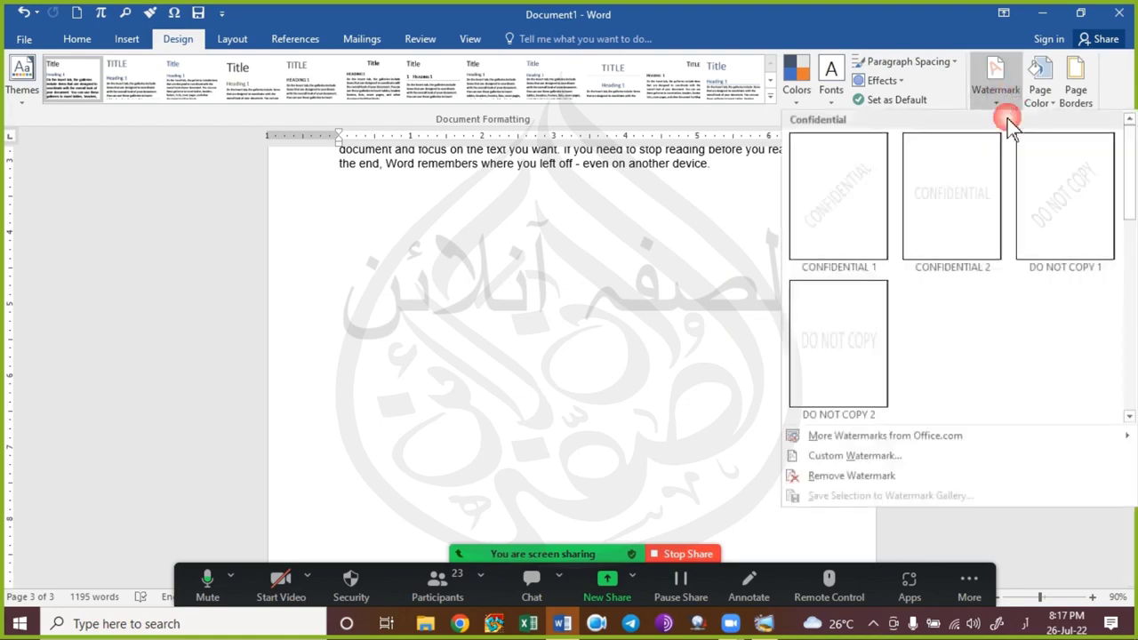
{"action": "left_click", "coordinate": [904, 472]}
{"action": "scroll", "coordinate": [394, 318], "scroll_direction": "up", "scroll_amount": 15}
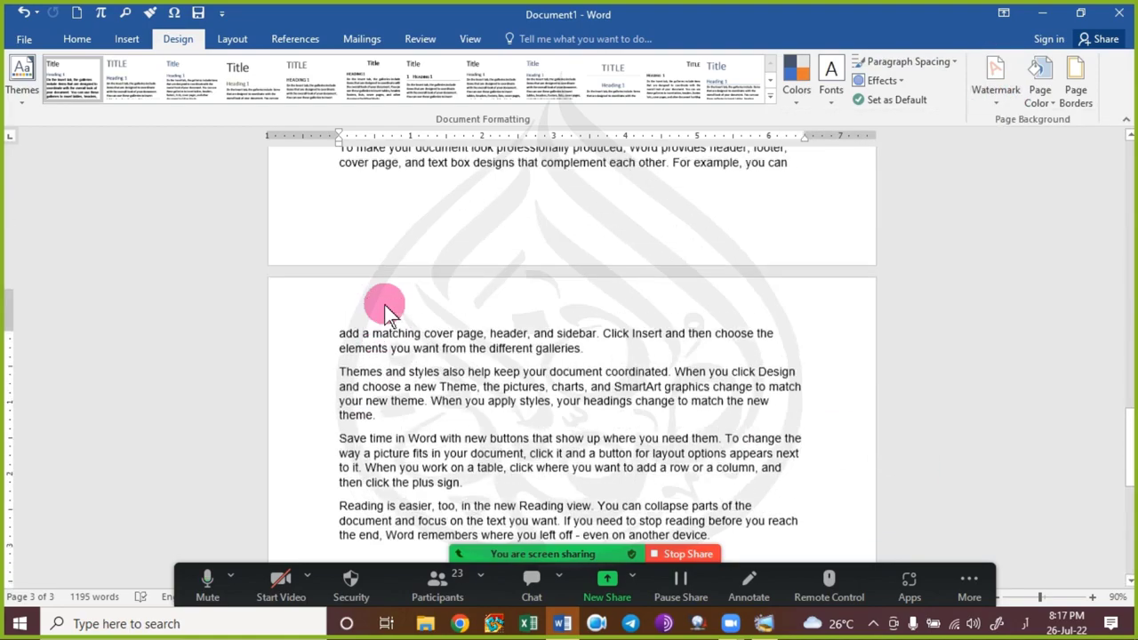
{"action": "scroll", "coordinate": [398, 320], "scroll_direction": "up", "scroll_amount": 15}
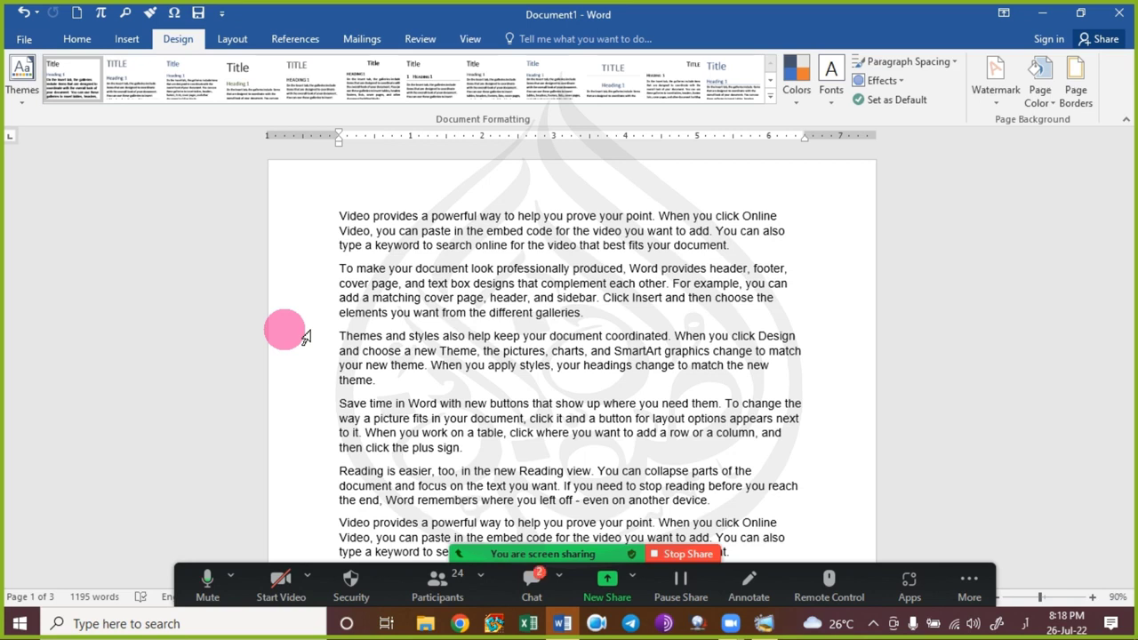
{"action": "key", "text": "ctrl+Return"}
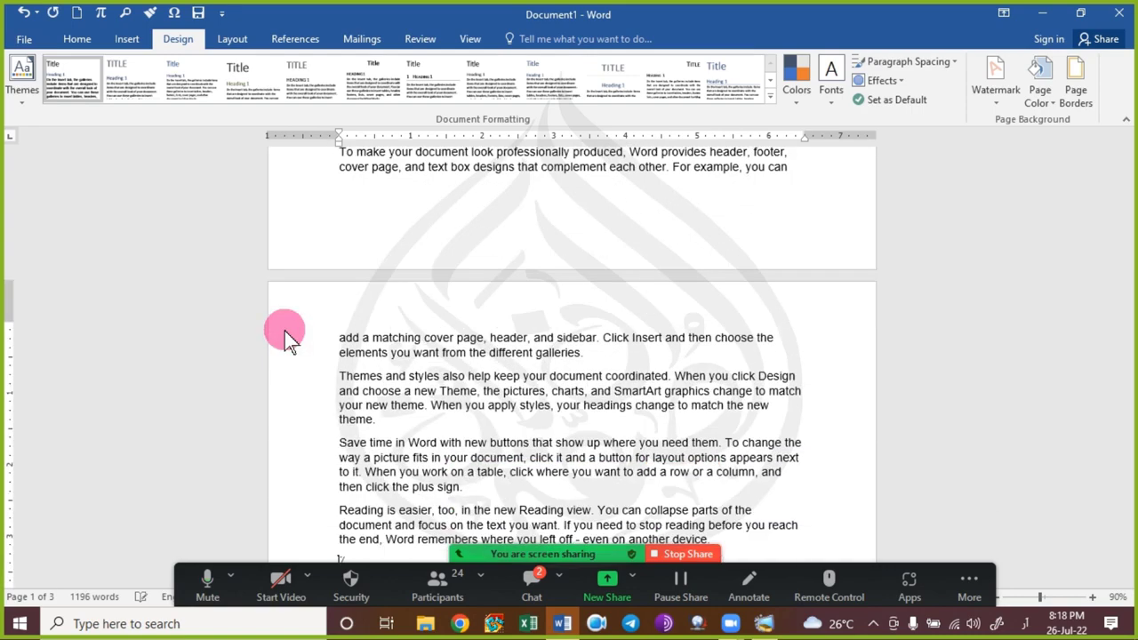
{"action": "scroll", "coordinate": [359, 337], "scroll_direction": "up", "scroll_amount": 7}
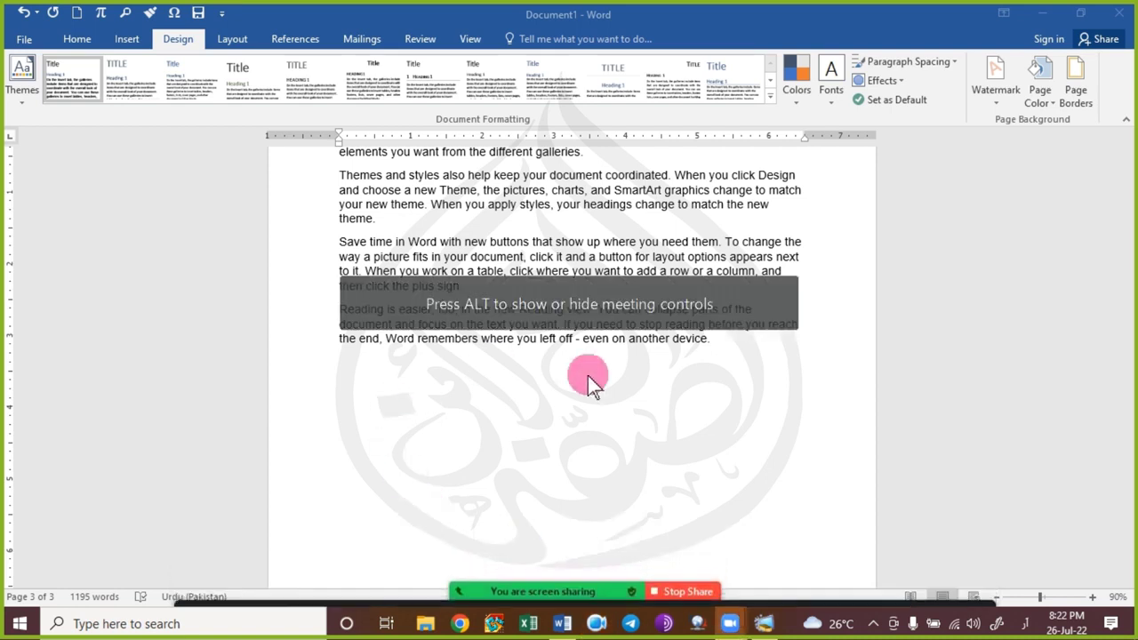
Read the recent participant messages in the Zoom meeting chat, including the question about diagonal watermarks, and close the chat.
{"action": "left_click", "coordinate": [584, 433]}
{"action": "left_click", "coordinate": [528, 581]}
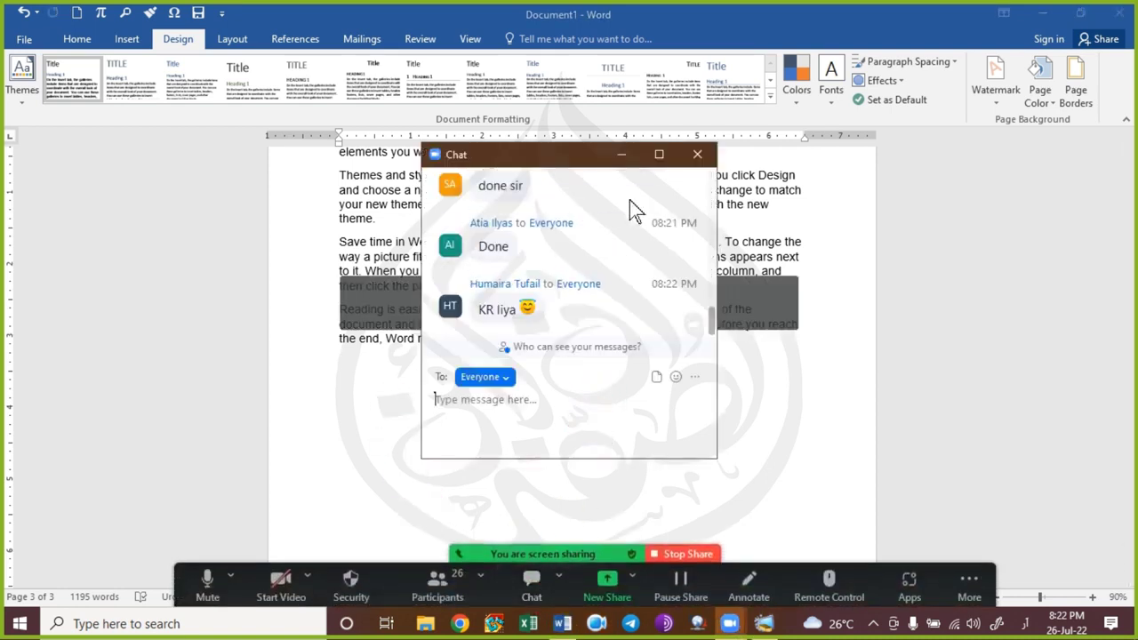
{"action": "left_click", "coordinate": [641, 213]}
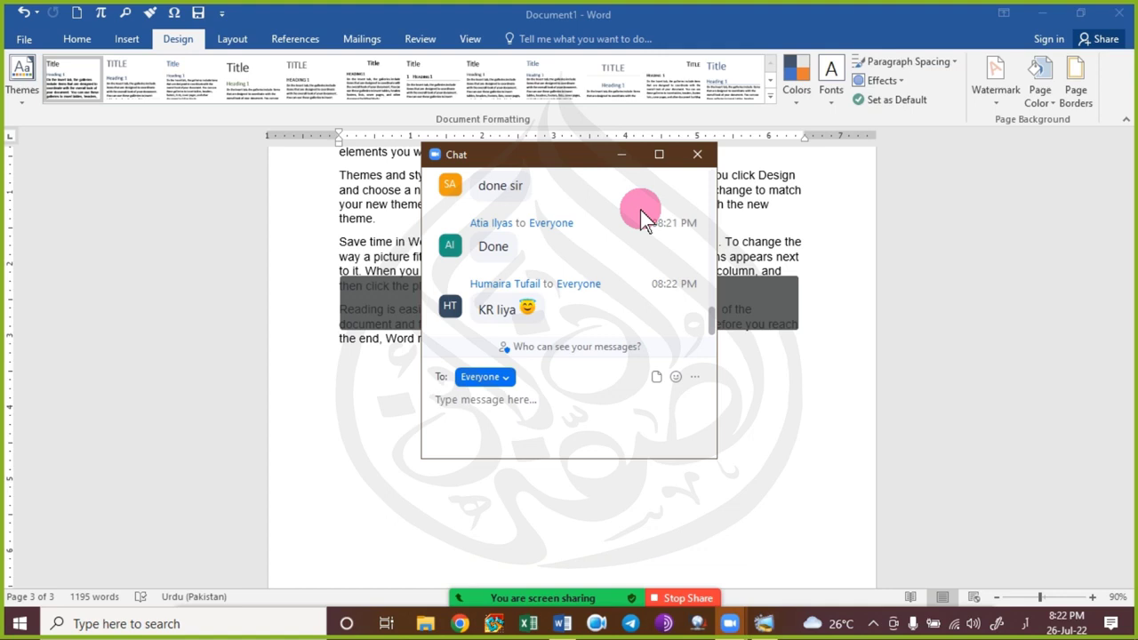
{"action": "scroll", "coordinate": [601, 233], "scroll_direction": "up", "scroll_amount": 2}
{"action": "scroll", "coordinate": [598, 224], "scroll_direction": "up", "scroll_amount": 3}
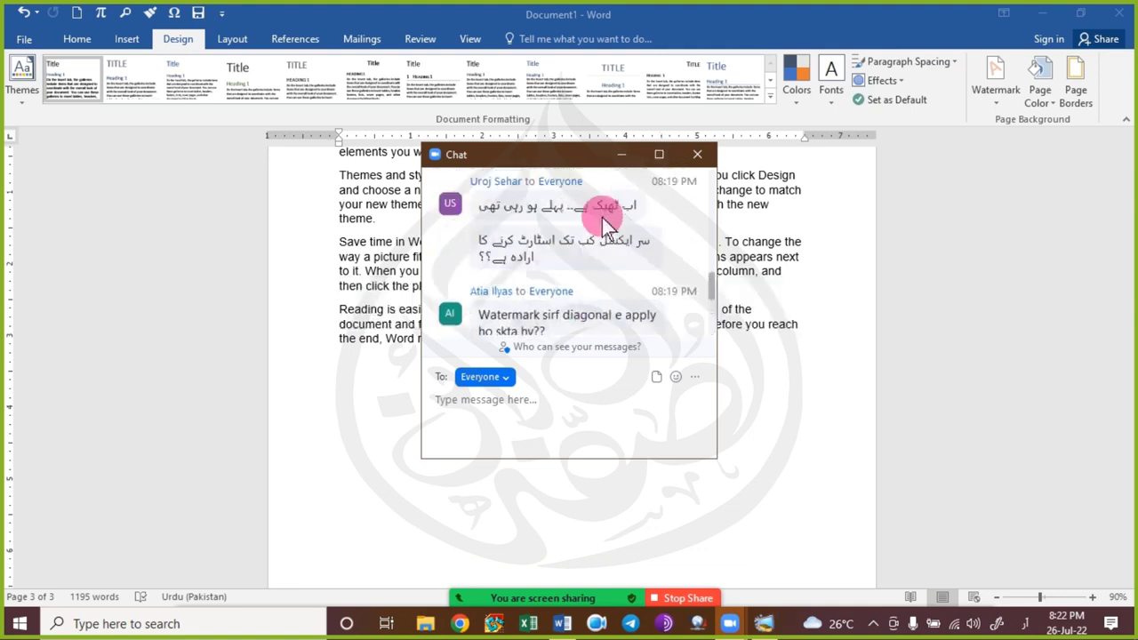
{"action": "scroll", "coordinate": [620, 302], "scroll_direction": "up", "scroll_amount": 3}
{"action": "scroll", "coordinate": [618, 297], "scroll_direction": "down", "scroll_amount": 3}
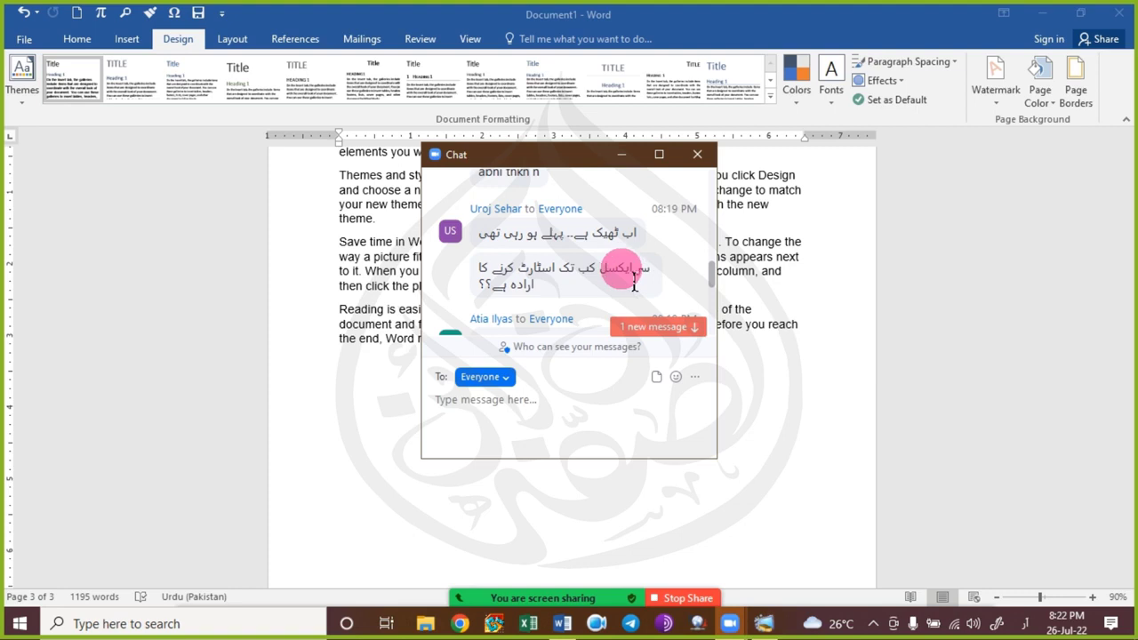
{"action": "scroll", "coordinate": [585, 277], "scroll_direction": "down", "scroll_amount": 3}
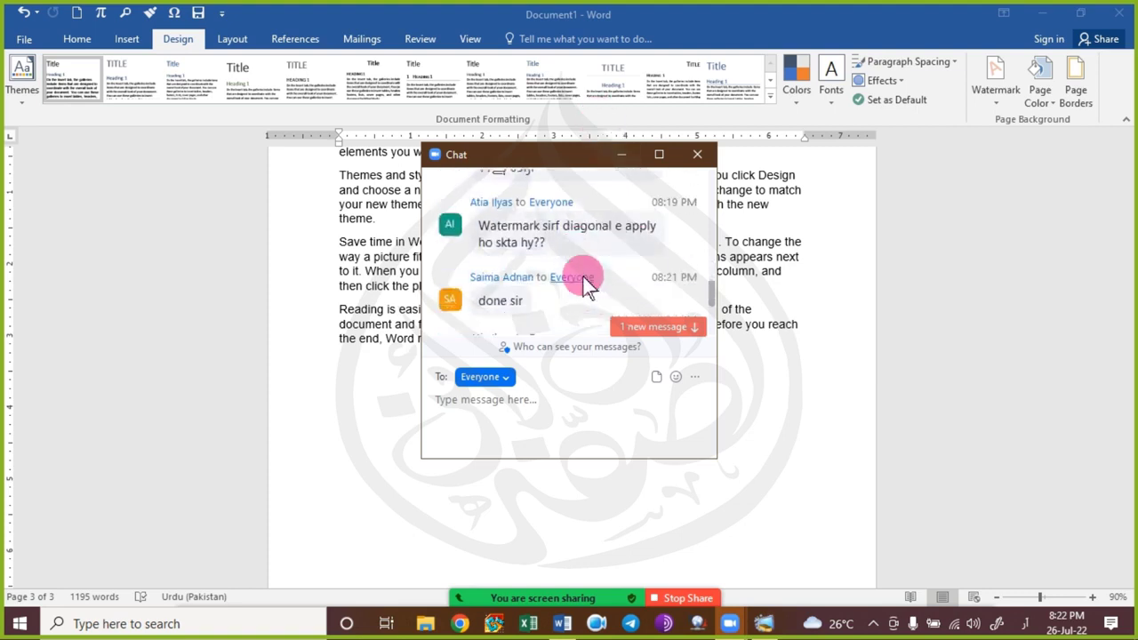
{"action": "scroll", "coordinate": [587, 283], "scroll_direction": "down", "scroll_amount": 3}
{"action": "scroll", "coordinate": [587, 283], "scroll_direction": "up", "scroll_amount": 1}
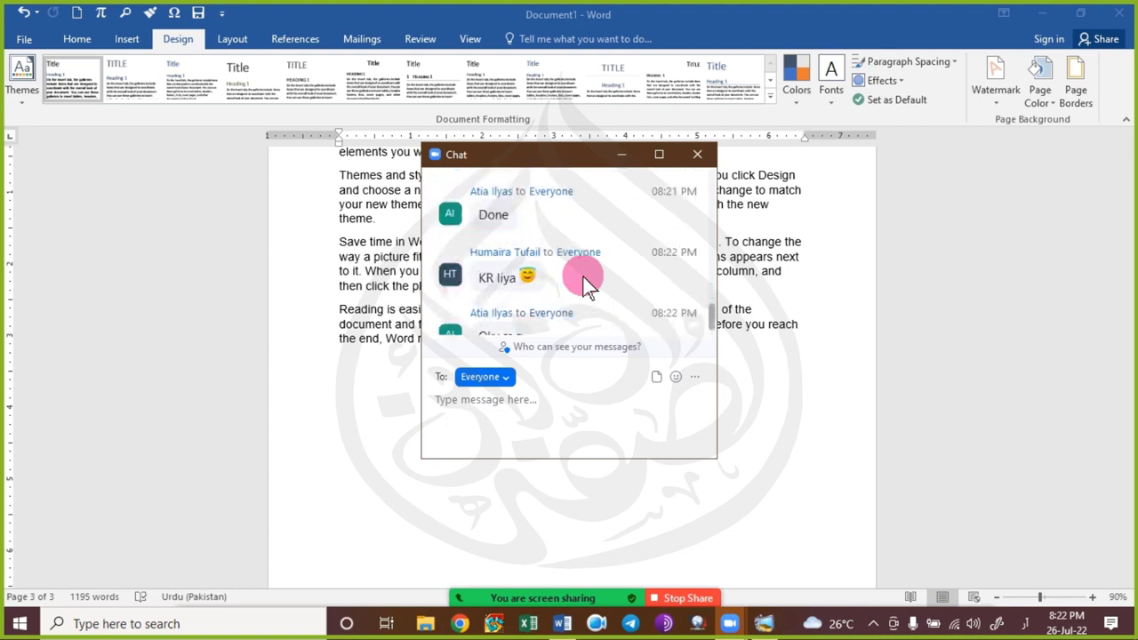
{"action": "left_click", "coordinate": [697, 155]}
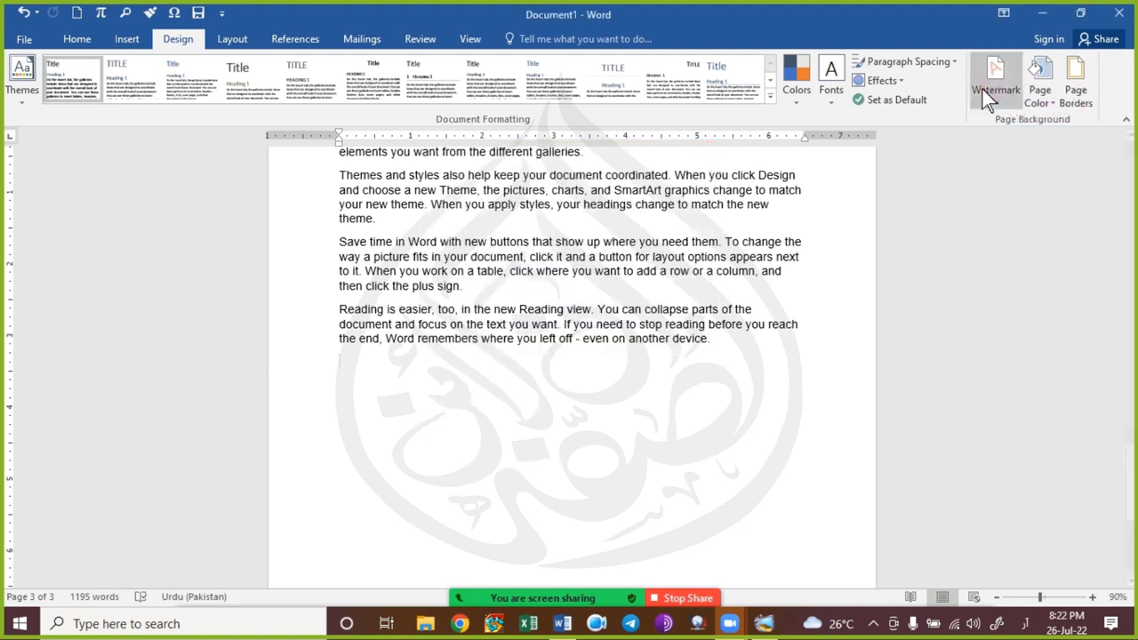
Choose a custom text watermark and replace its text with "الصفہ".
{"action": "left_click", "coordinate": [996, 111]}
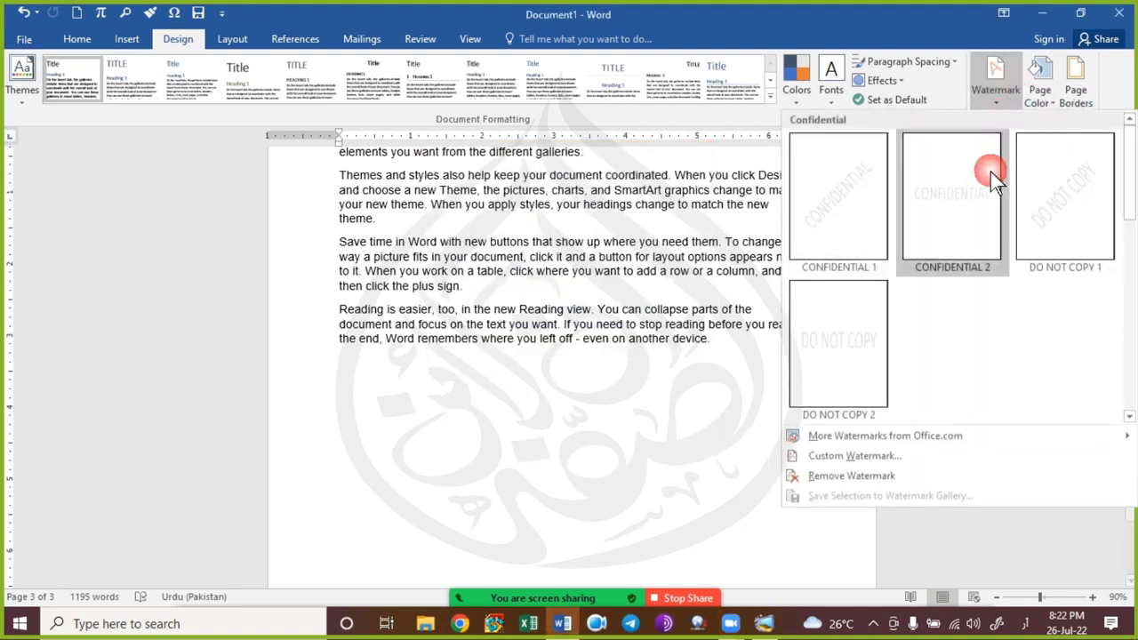
{"action": "left_click", "coordinate": [931, 463]}
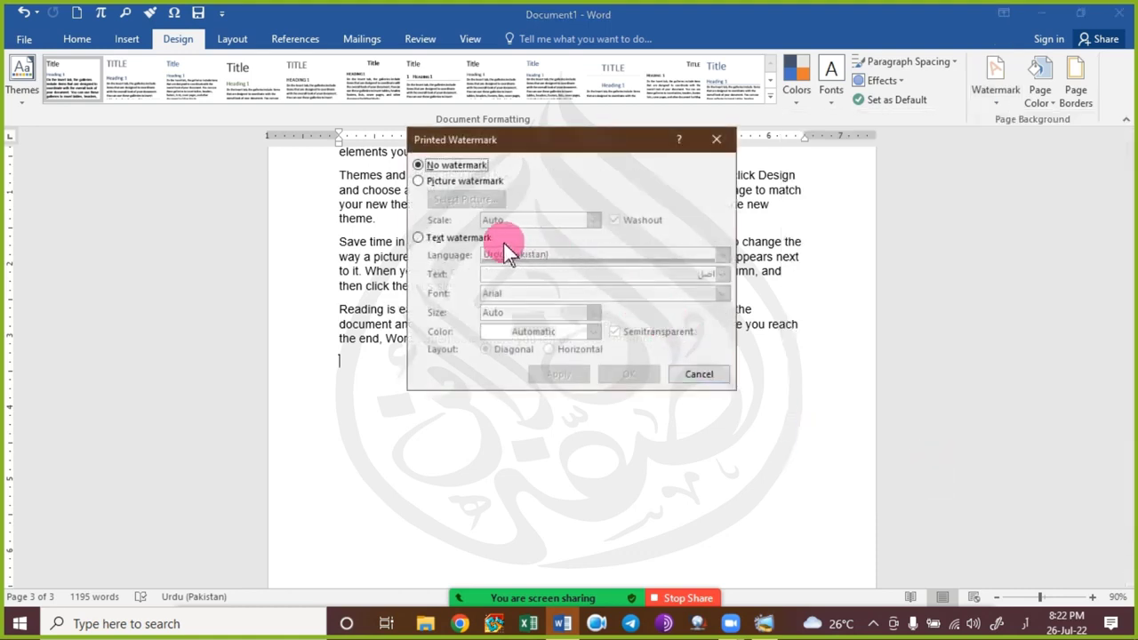
{"action": "left_click", "coordinate": [475, 240]}
{"action": "left_click", "coordinate": [574, 273]}
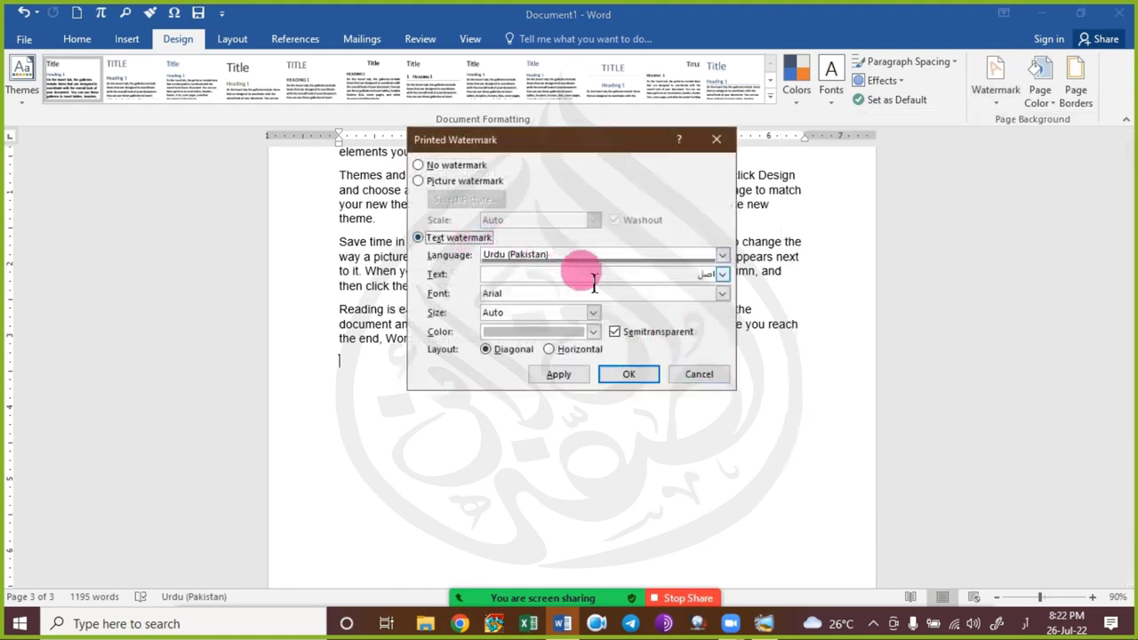
{"action": "left_click", "coordinate": [651, 283]}
{"action": "key", "text": "BackSpace"}
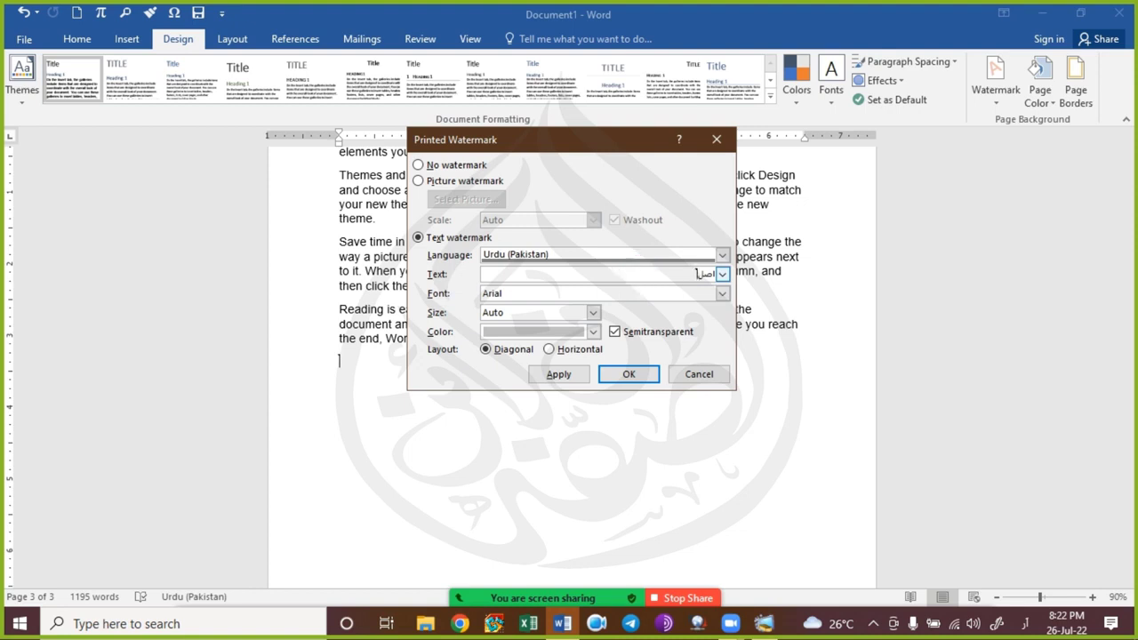
{"action": "key", "text": "BackSpace"}
{"action": "key", "text": "BackSpace"}
{"action": "key", "text": "BackSpace"}
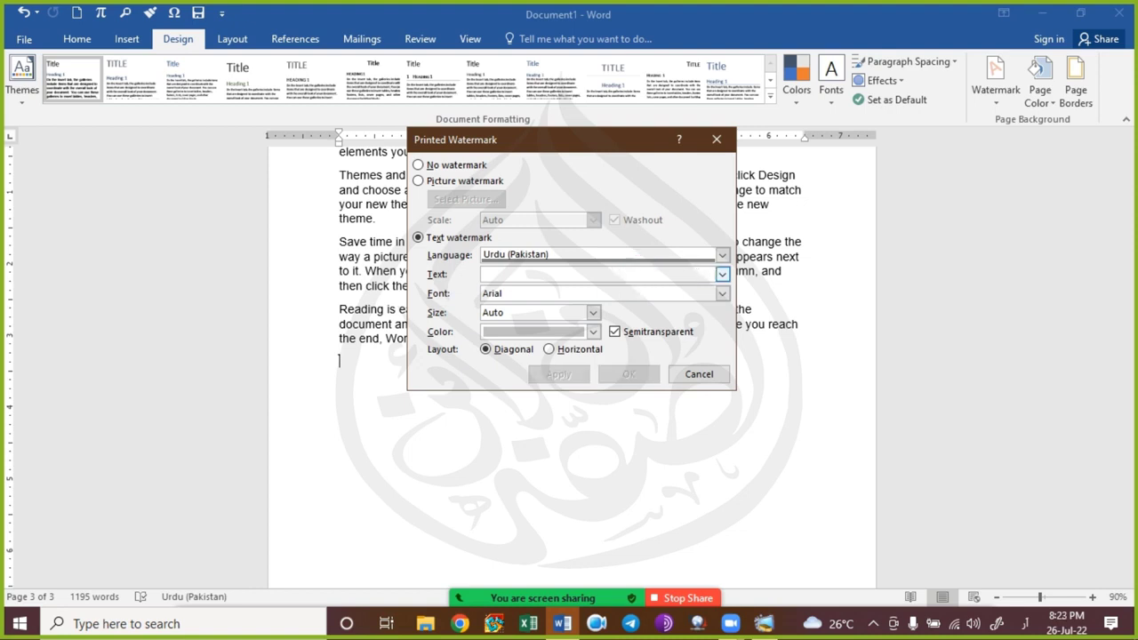
{"action": "type", "text": "الصفہ"}
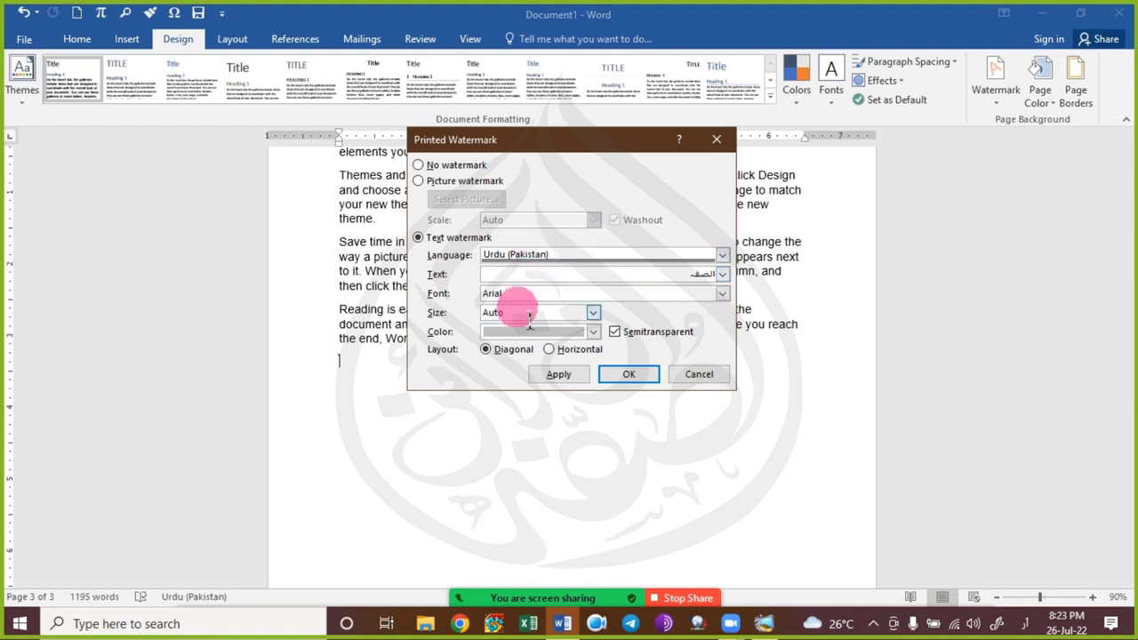
Set the text watermark's layout to Horizontal, apply it to the document and close the watermark settings.
{"action": "left_click", "coordinate": [571, 353]}
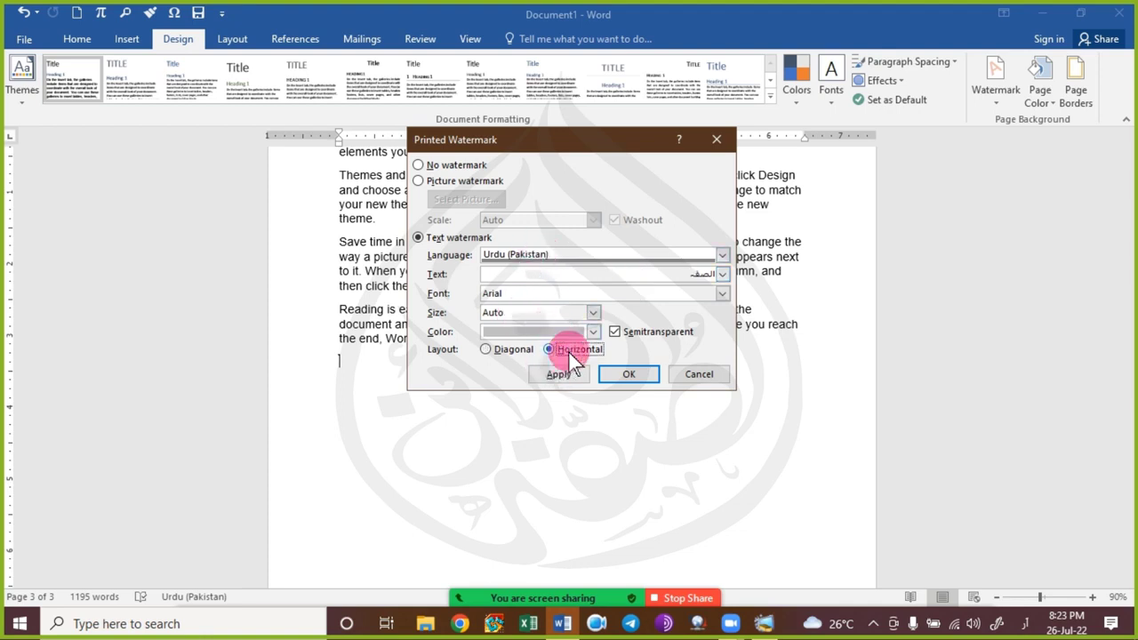
{"action": "left_click", "coordinate": [569, 374]}
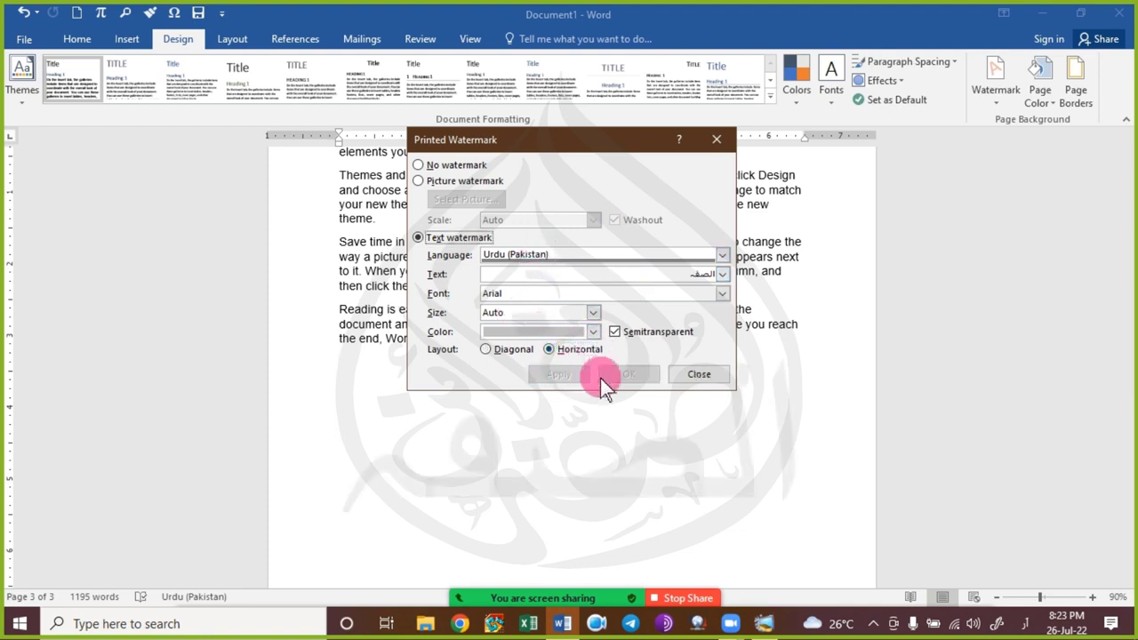
{"action": "left_click", "coordinate": [698, 375]}
{"action": "scroll", "coordinate": [609, 473], "scroll_direction": "up", "scroll_amount": 10}
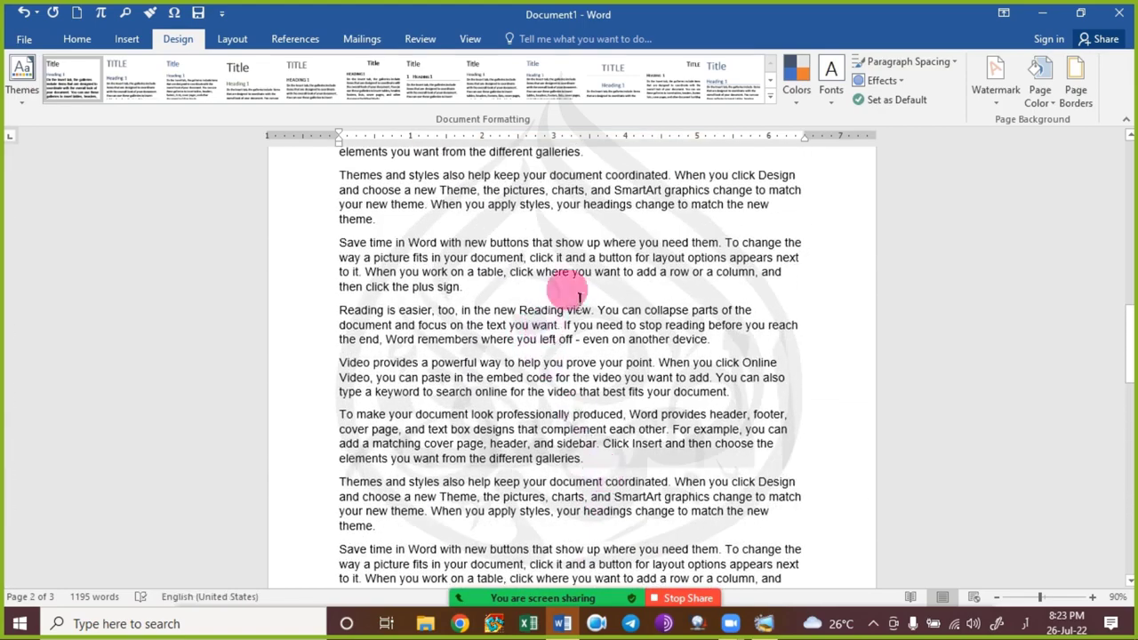
Turn off the Semitransparent option for the horizontal text watermark, apply the change and close the watermark settings.
{"action": "left_click", "coordinate": [983, 96]}
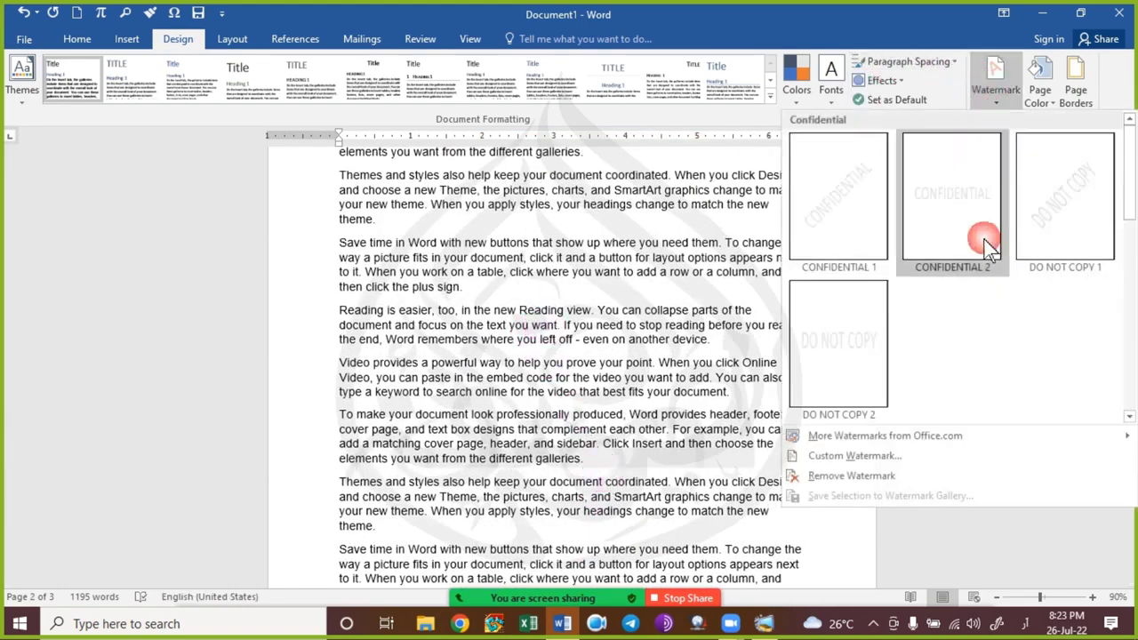
{"action": "left_click", "coordinate": [908, 457]}
{"action": "left_click", "coordinate": [635, 334]}
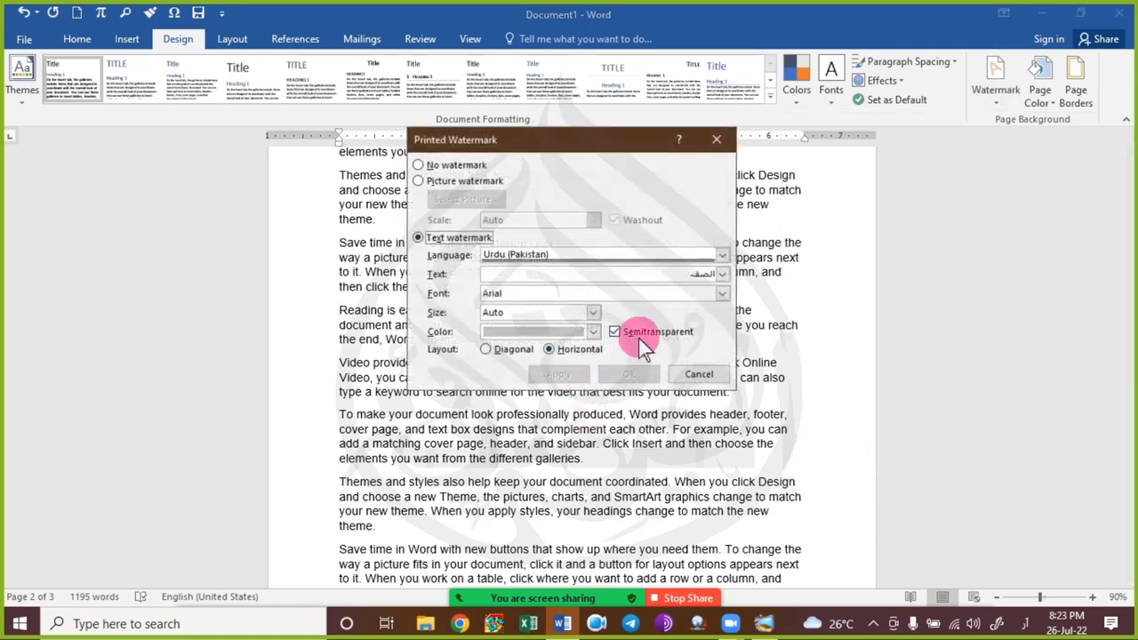
{"action": "left_click", "coordinate": [559, 375]}
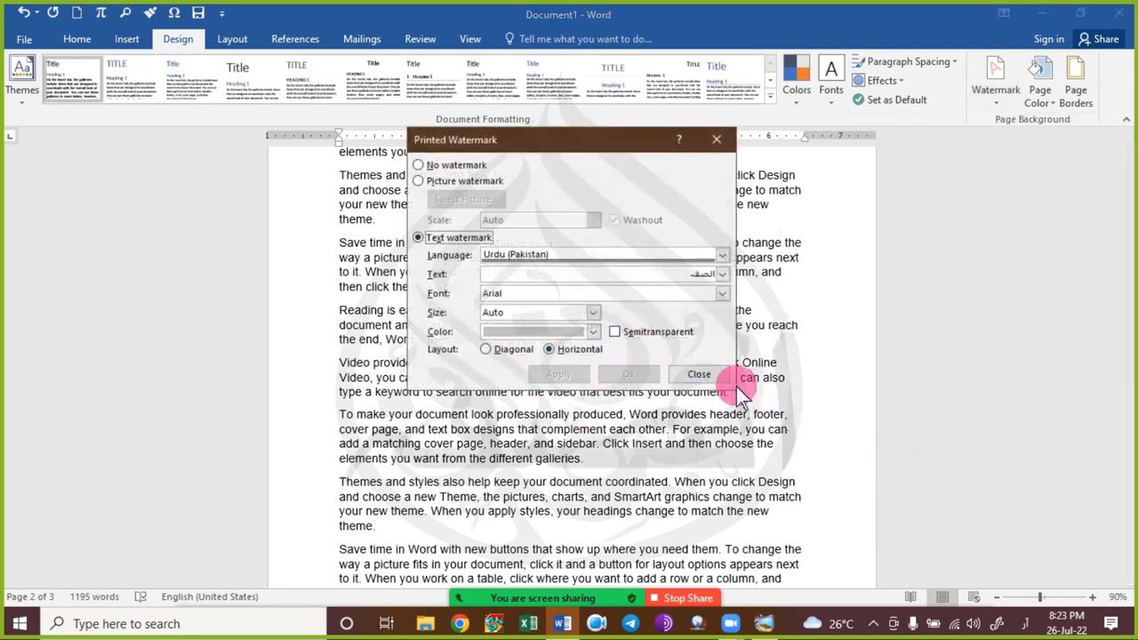
{"action": "left_click", "coordinate": [707, 382]}
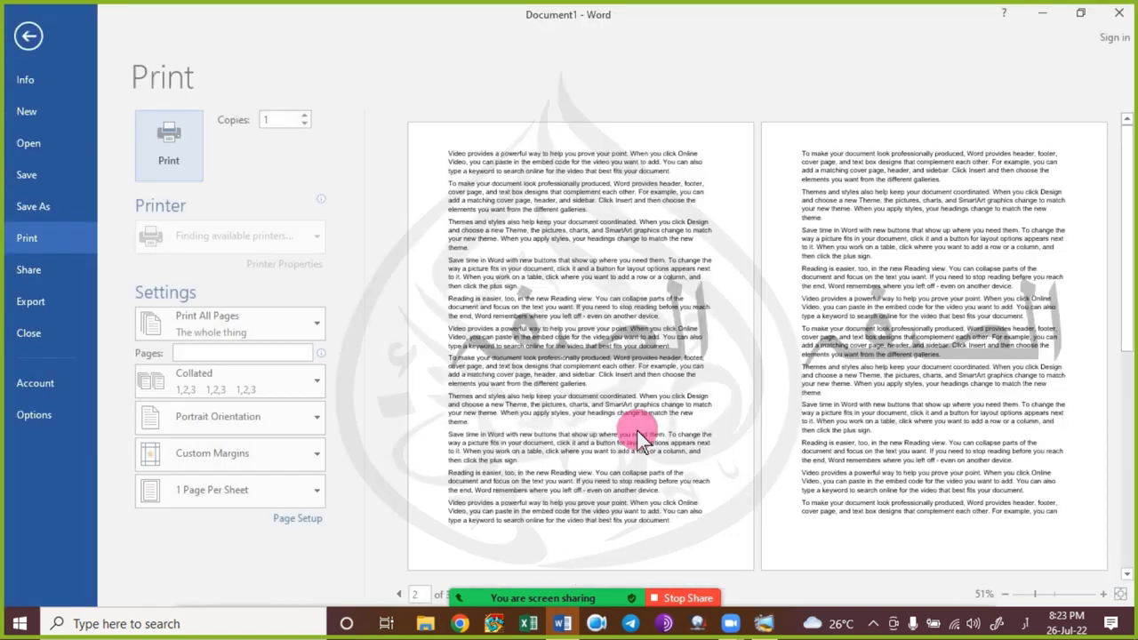
Check the solid text watermark in print preview, return to the document and look over its remaining pages.
{"action": "key", "text": "ctrl+p"}
{"action": "key", "text": "super+space"}
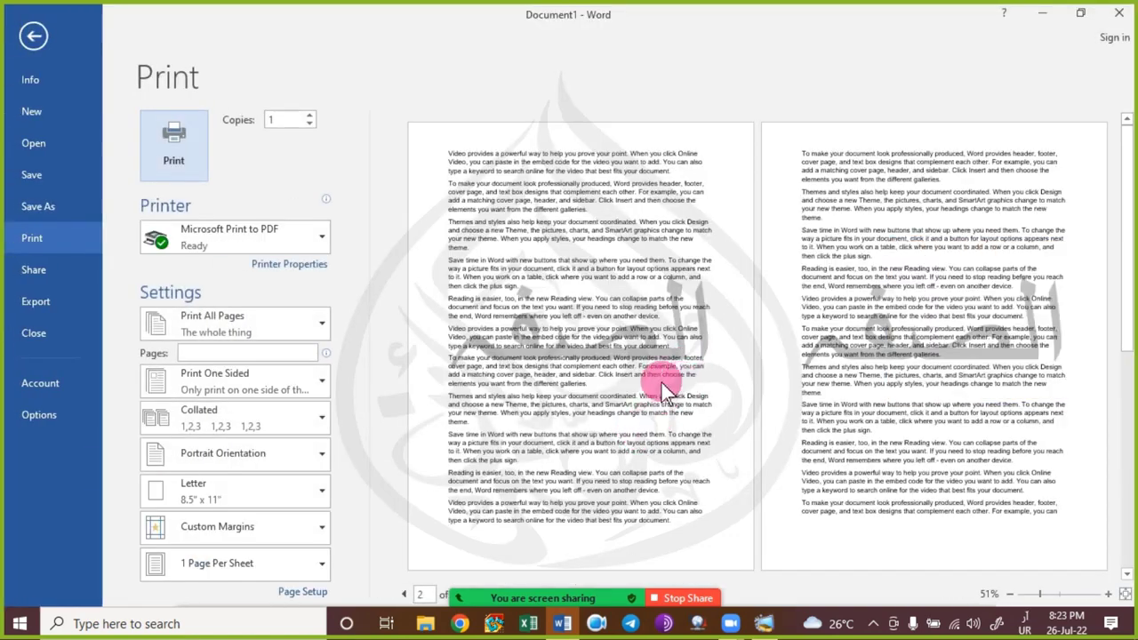
{"action": "scroll", "coordinate": [658, 397], "scroll_direction": "up", "scroll_amount": 3}
{"action": "scroll", "coordinate": [654, 388], "scroll_direction": "down", "scroll_amount": 3}
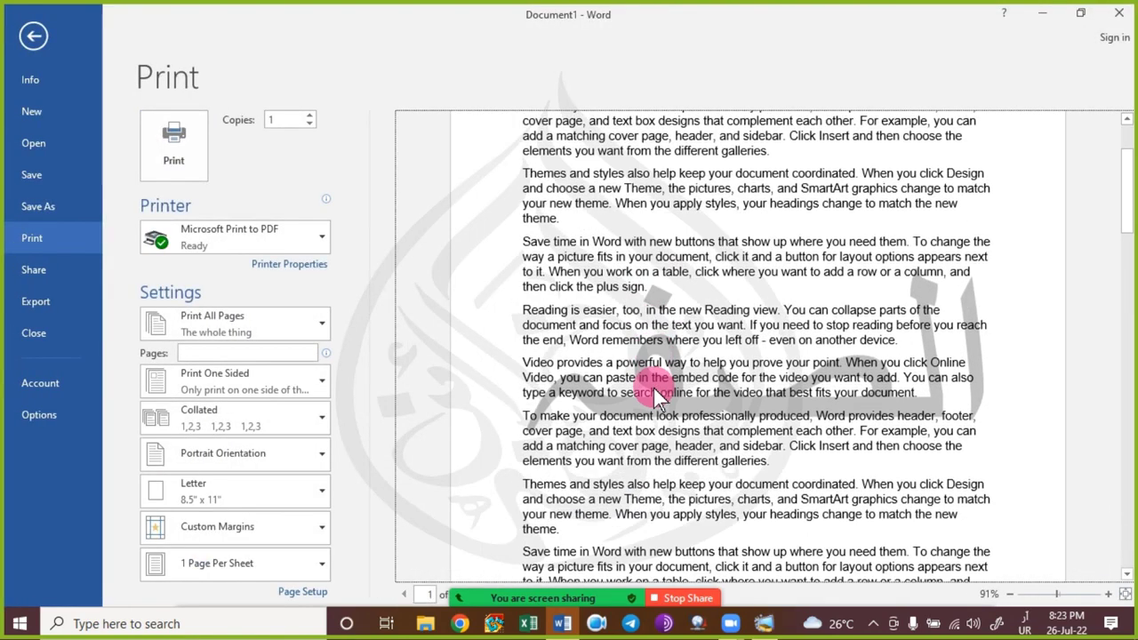
{"action": "key", "text": "Escape"}
{"action": "scroll", "coordinate": [653, 388], "scroll_direction": "down", "scroll_amount": 10}
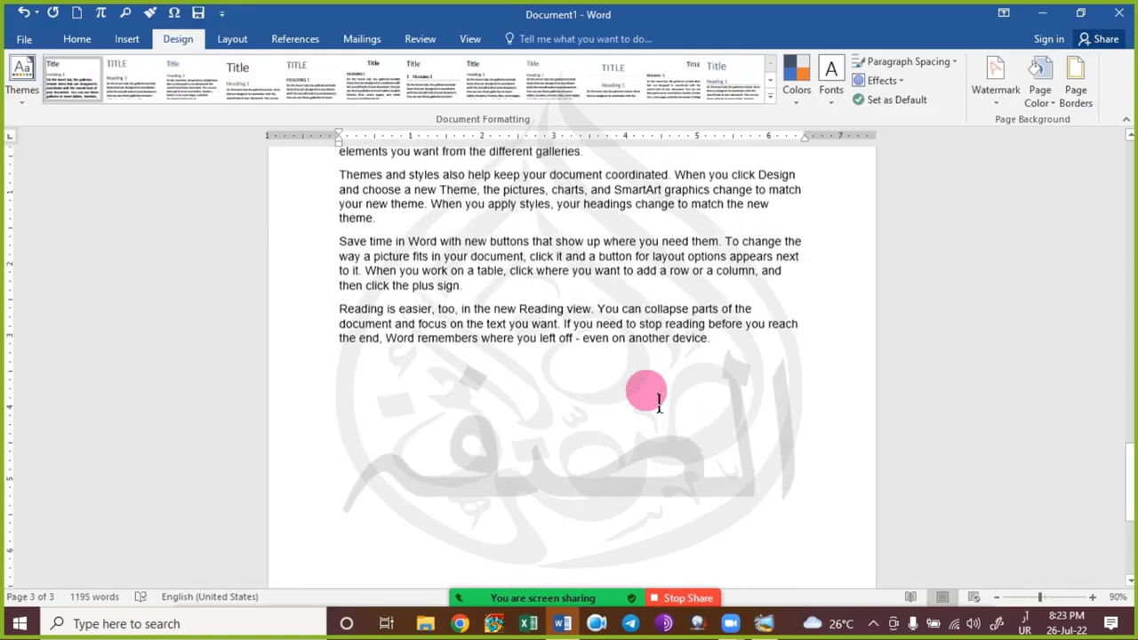
{"action": "scroll", "coordinate": [658, 397], "scroll_direction": "down", "scroll_amount": 3}
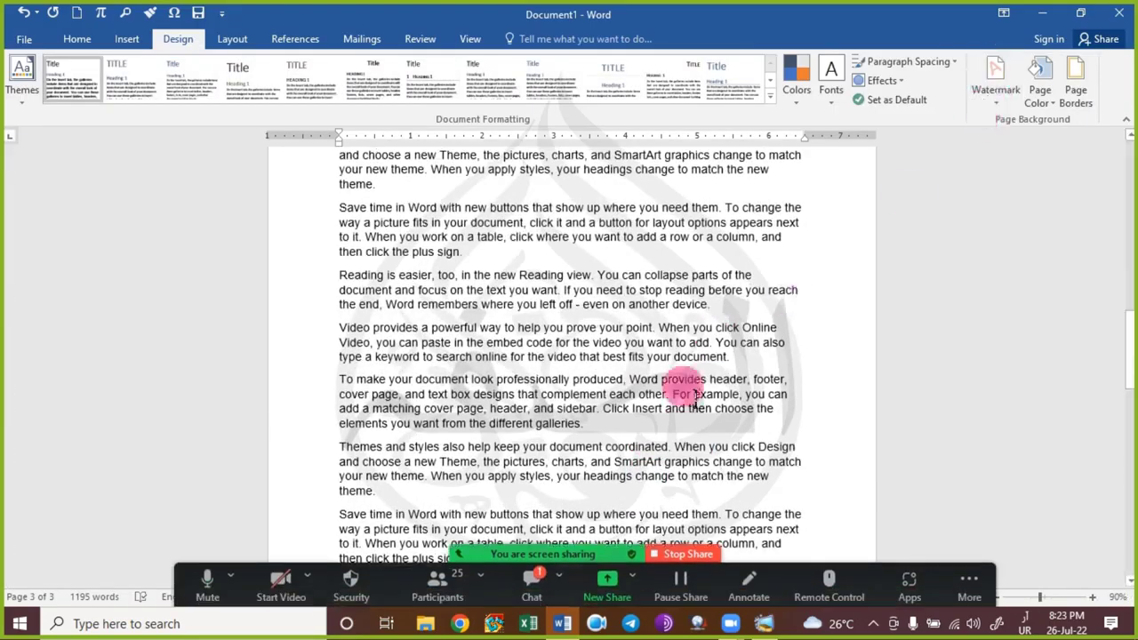
Read the latest participant messages in the Zoom meeting chat and close the chat.
{"action": "left_click", "coordinate": [526, 582]}
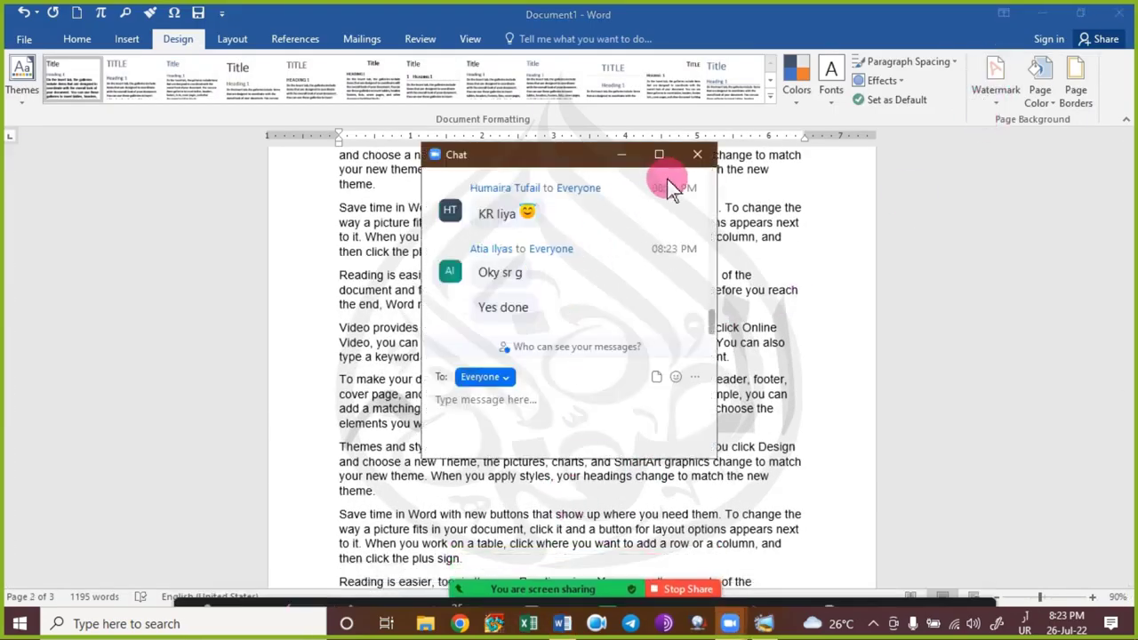
{"action": "left_click", "coordinate": [698, 154]}
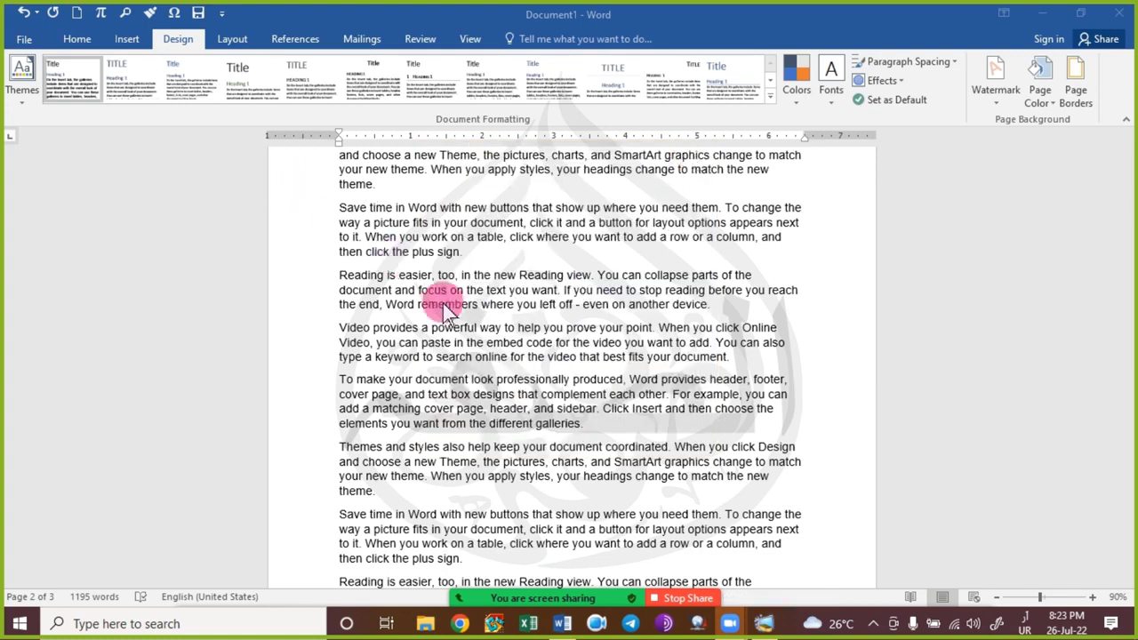
Select the first three paragraphs on page 1 and justify them.
{"action": "left_click", "coordinate": [941, 62]}
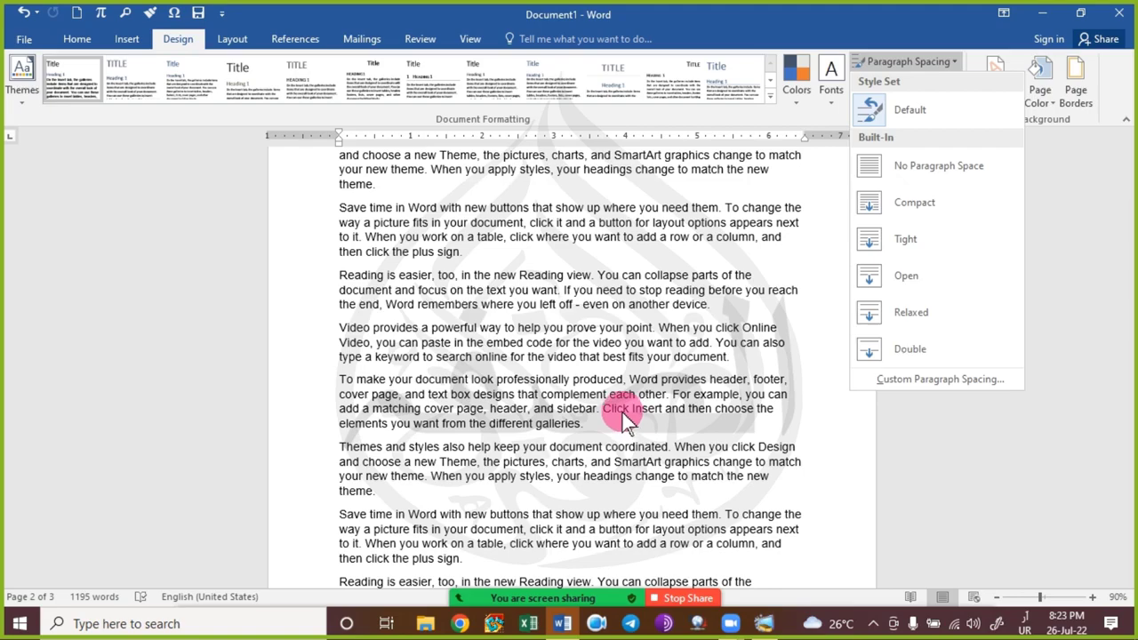
{"action": "left_click", "coordinate": [612, 289]}
{"action": "scroll", "coordinate": [552, 280], "scroll_direction": "up", "scroll_amount": 15}
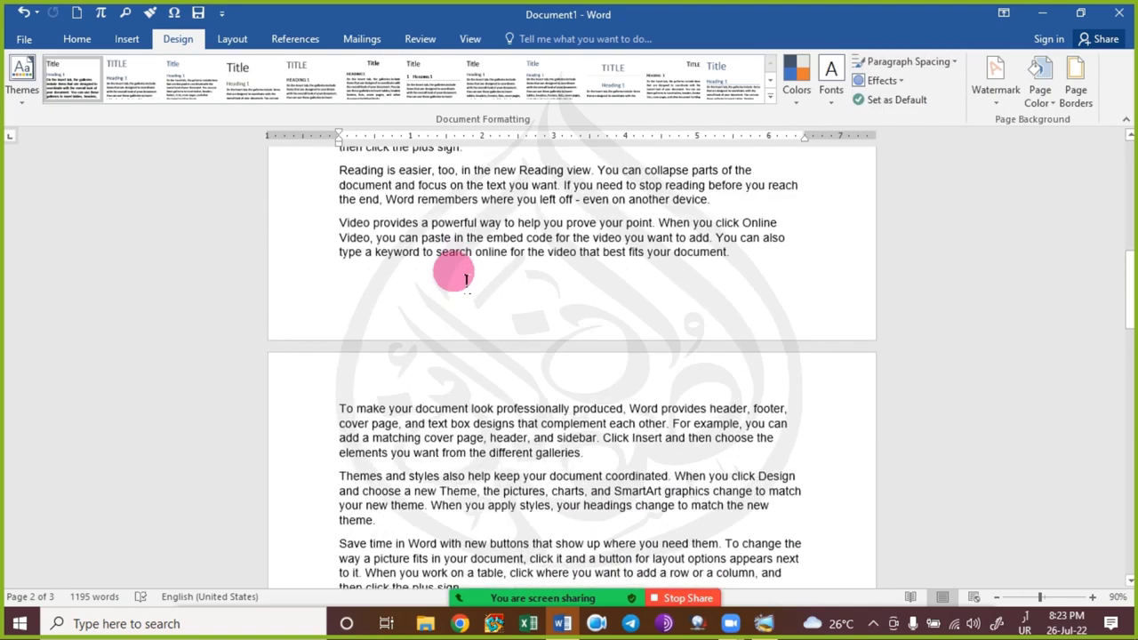
{"action": "scroll", "coordinate": [463, 280], "scroll_direction": "up", "scroll_amount": 1}
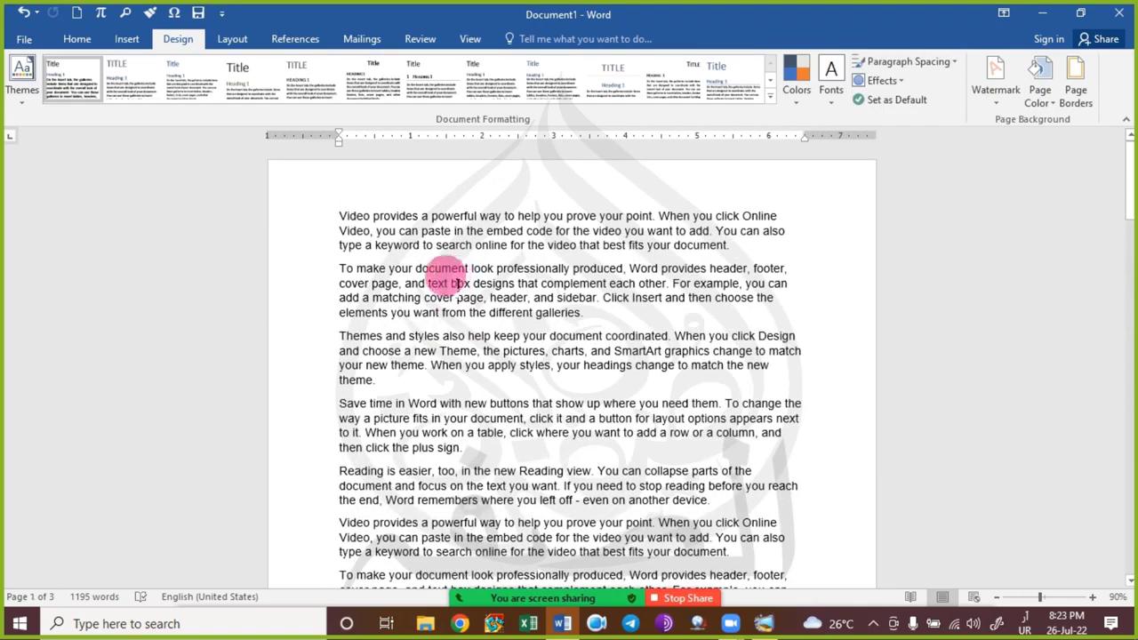
{"action": "scroll", "coordinate": [455, 289], "scroll_direction": "up", "scroll_amount": 2}
{"action": "scroll", "coordinate": [455, 291], "scroll_direction": "up", "scroll_amount": 1}
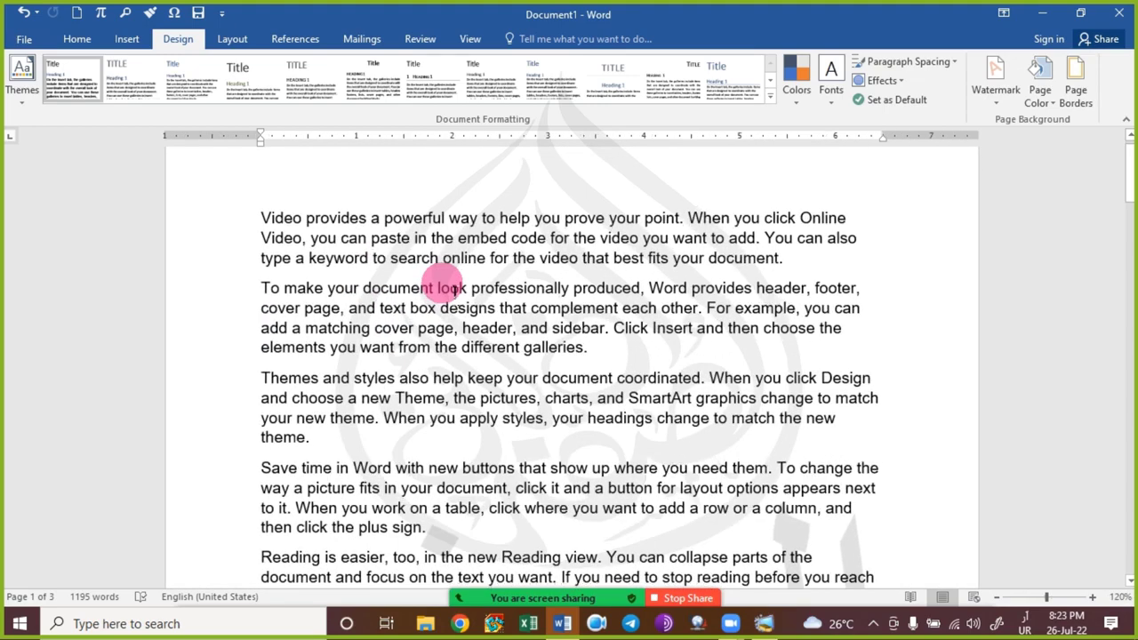
{"action": "scroll", "coordinate": [453, 296], "scroll_direction": "up", "scroll_amount": 1}
{"action": "left_click_drag", "start_coordinate": [254, 233], "coordinate": [892, 480]}
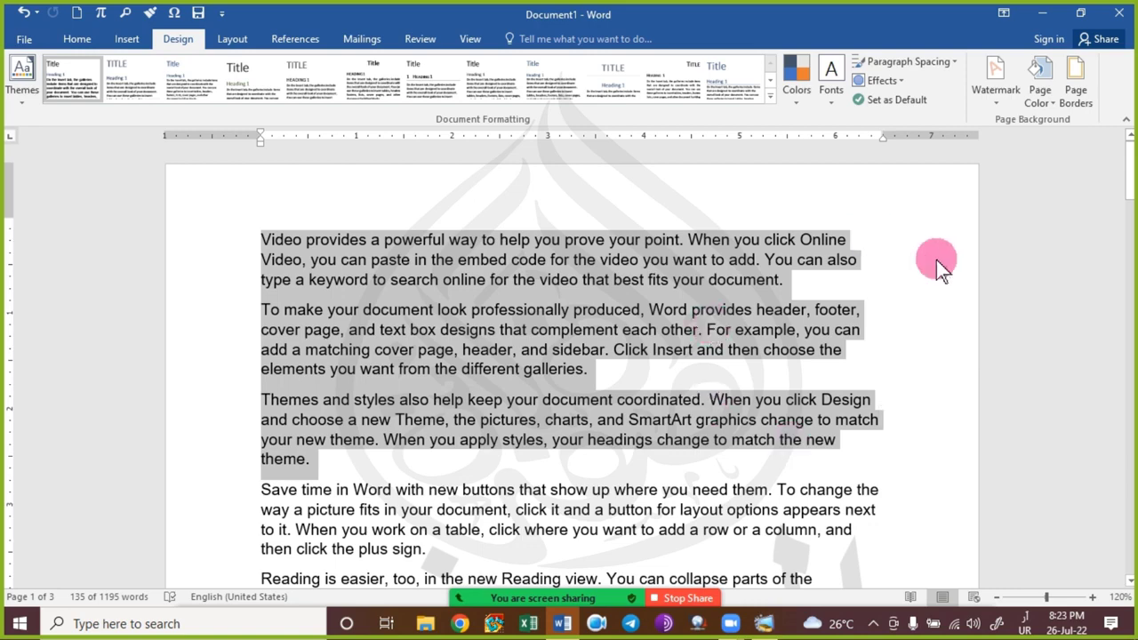
{"action": "key", "text": "ctrl+j"}
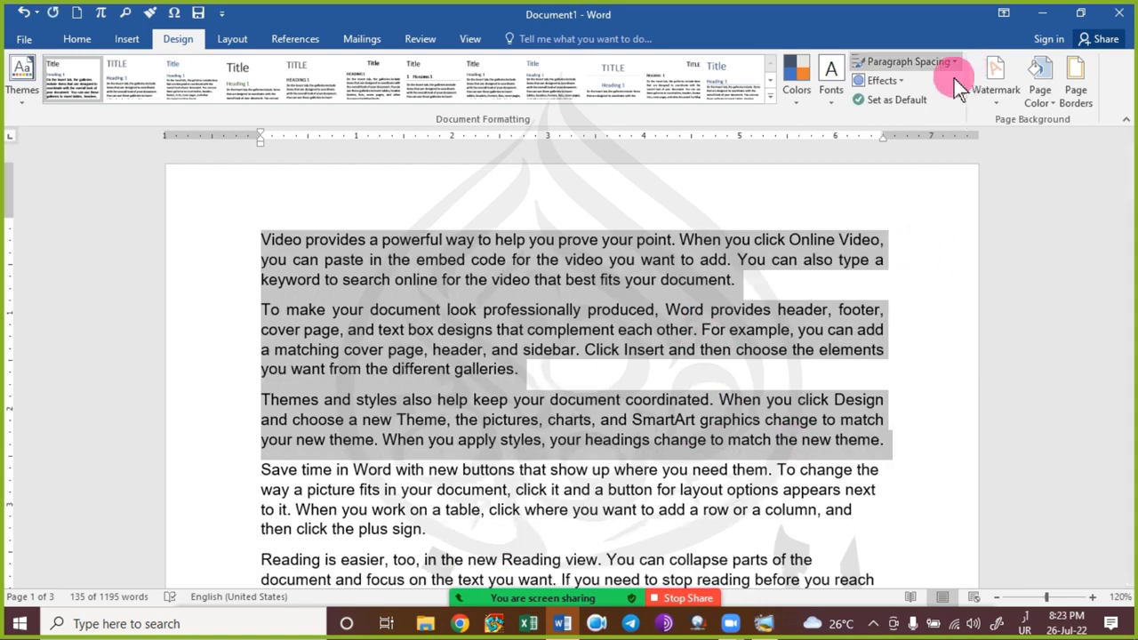
Look through the built-in paragraph spacing options and the document style sets, previewing the Word 2010 set, without applying any.
{"action": "left_click", "coordinate": [998, 91]}
{"action": "left_click", "coordinate": [941, 64]}
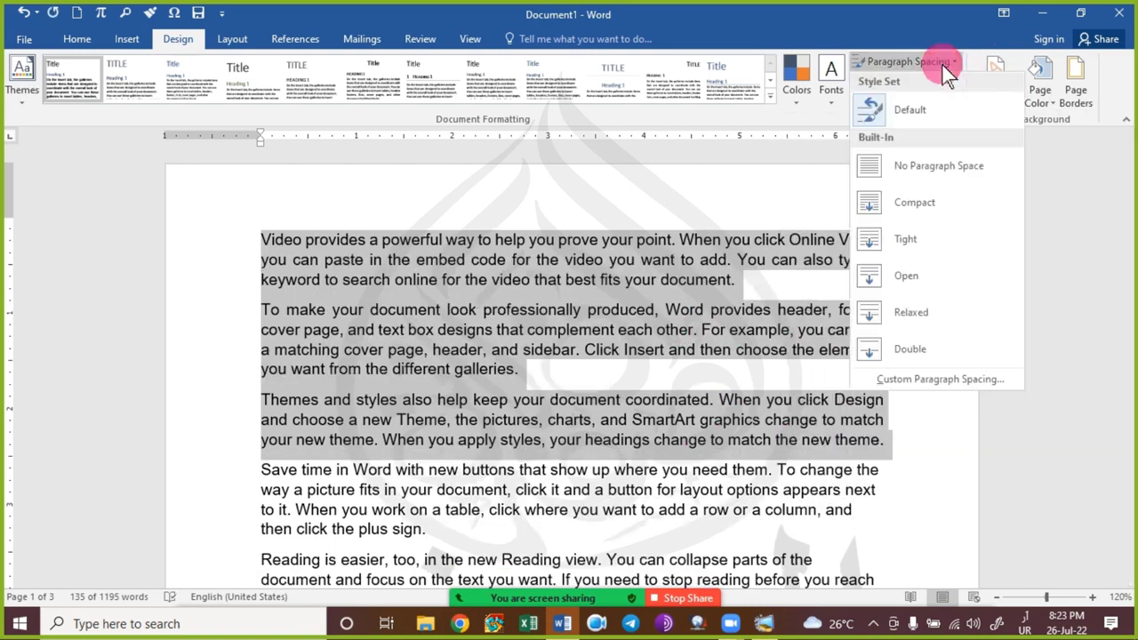
{"action": "left_click", "coordinate": [910, 3]}
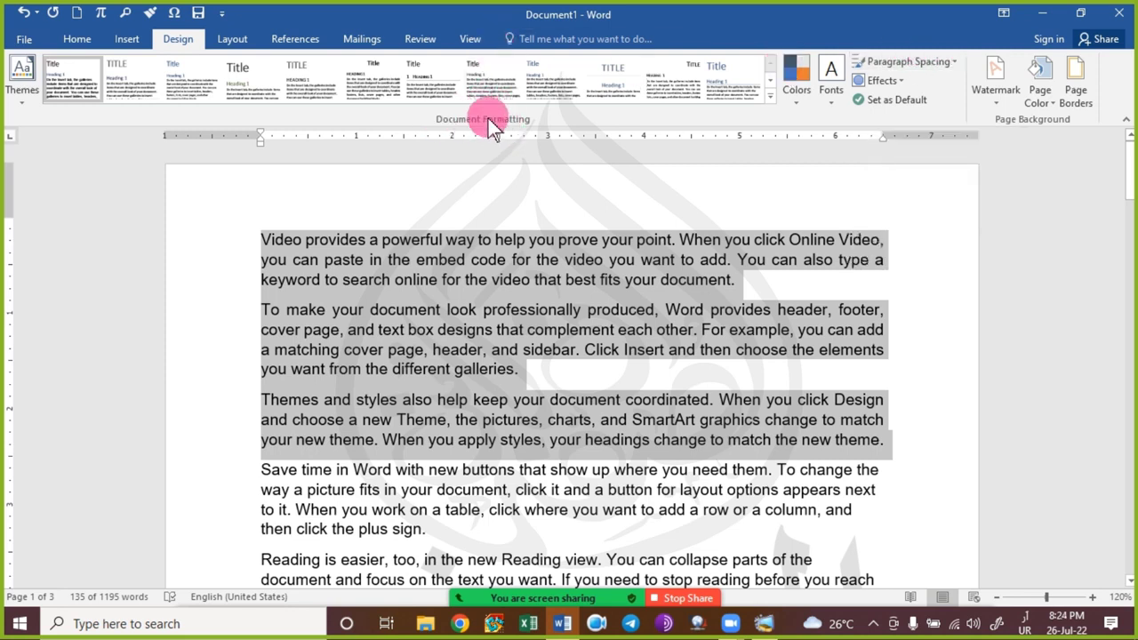
{"action": "left_click", "coordinate": [768, 96]}
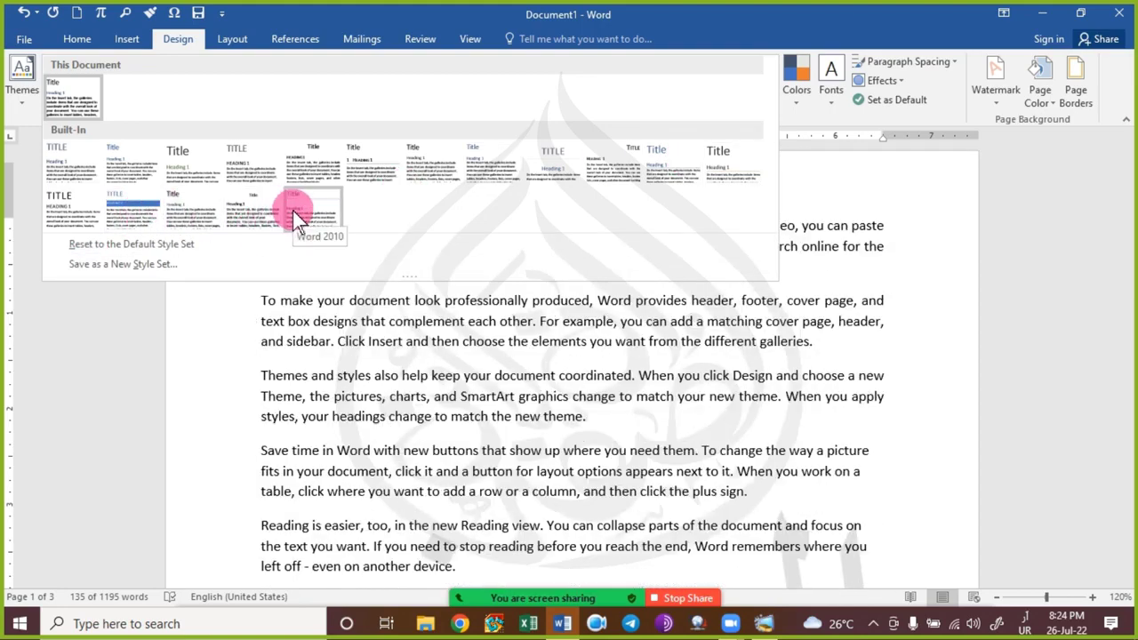
{"action": "left_click", "coordinate": [862, 9]}
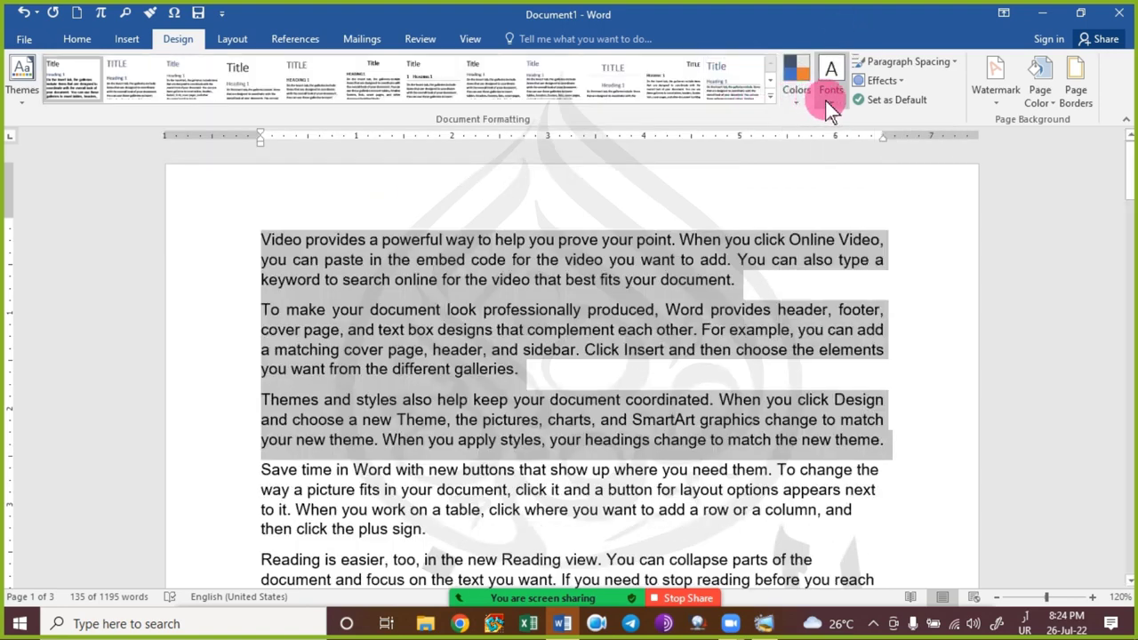
Try Double paragraph spacing on the whole document, review the pages and undo the spacing change.
{"action": "left_click", "coordinate": [951, 59]}
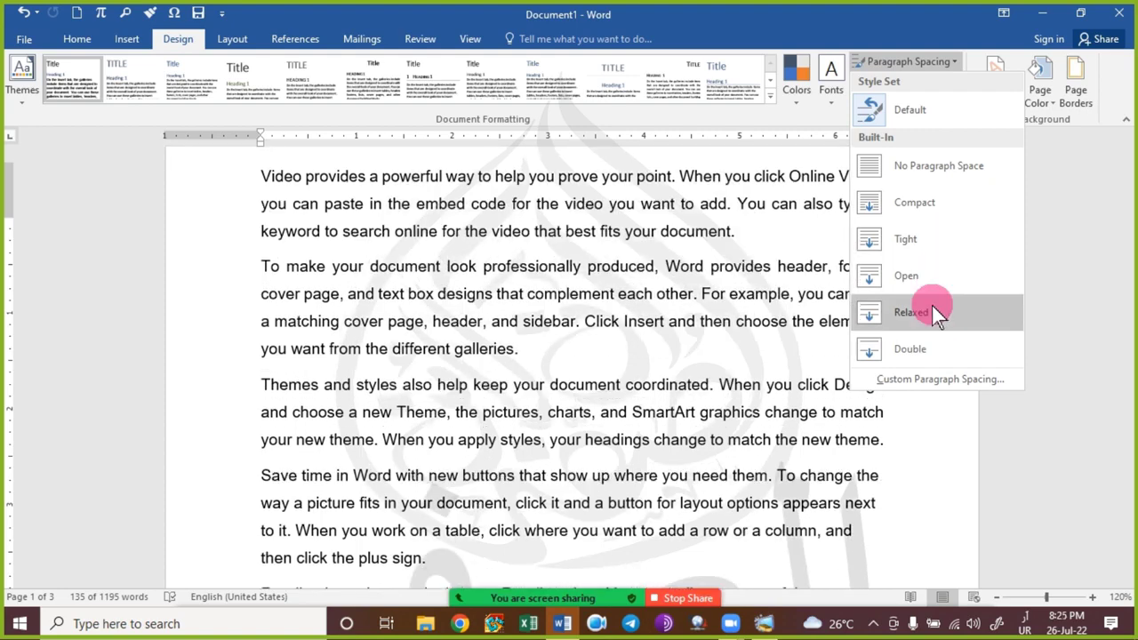
{"action": "left_click", "coordinate": [924, 342]}
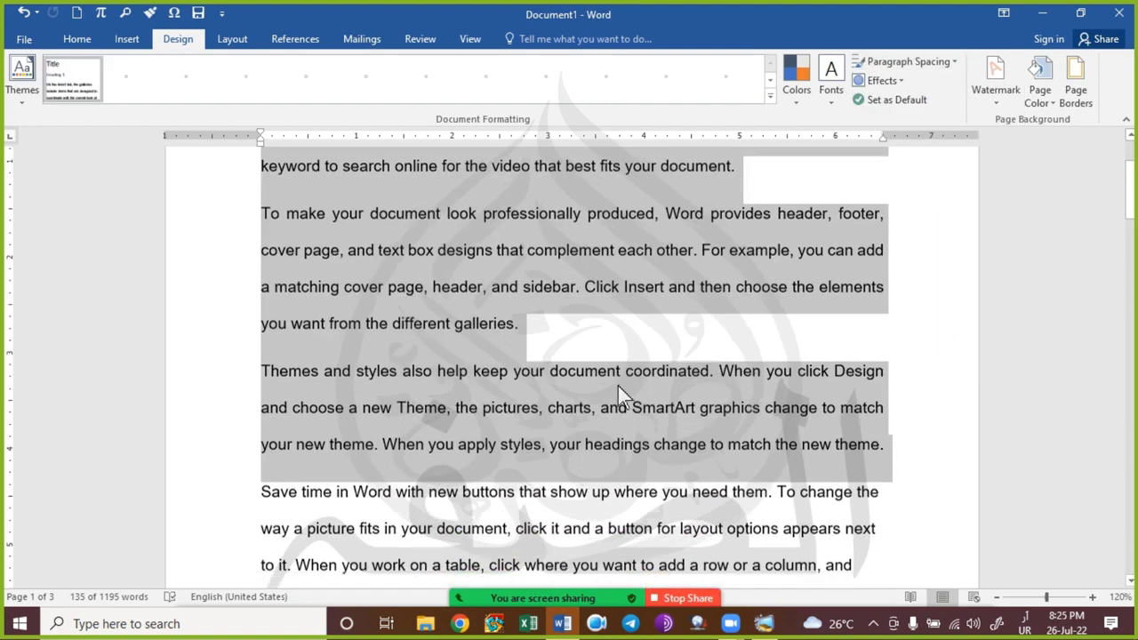
{"action": "scroll", "coordinate": [551, 404], "scroll_direction": "down", "scroll_amount": 8}
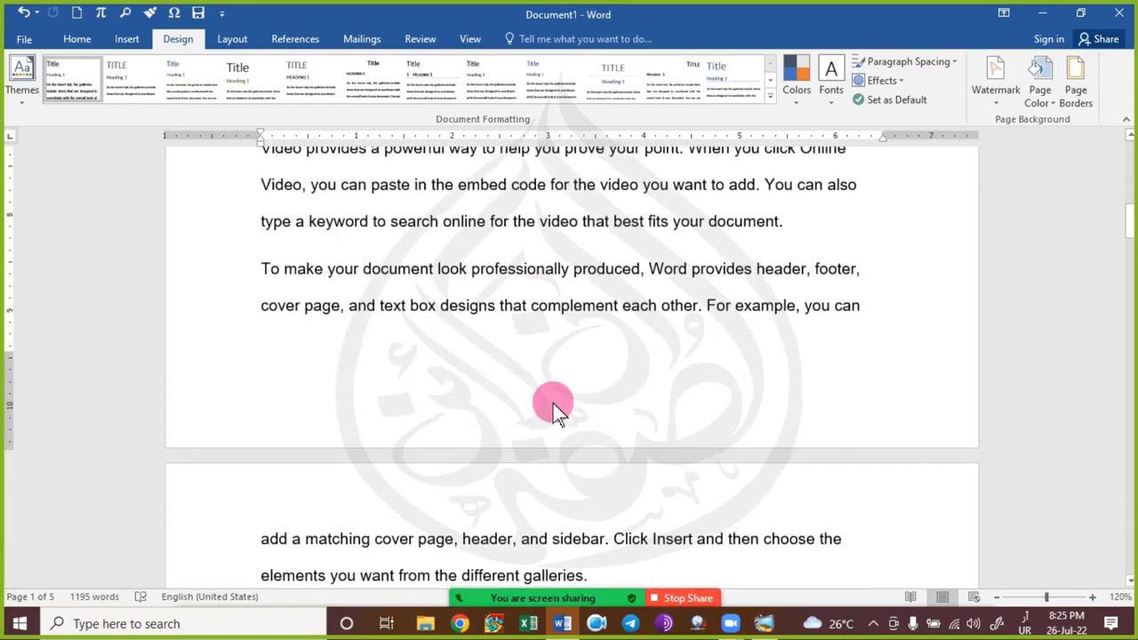
{"action": "scroll", "coordinate": [553, 404], "scroll_direction": "down", "scroll_amount": 7}
{"action": "scroll", "coordinate": [376, 392], "scroll_direction": "up", "scroll_amount": 4}
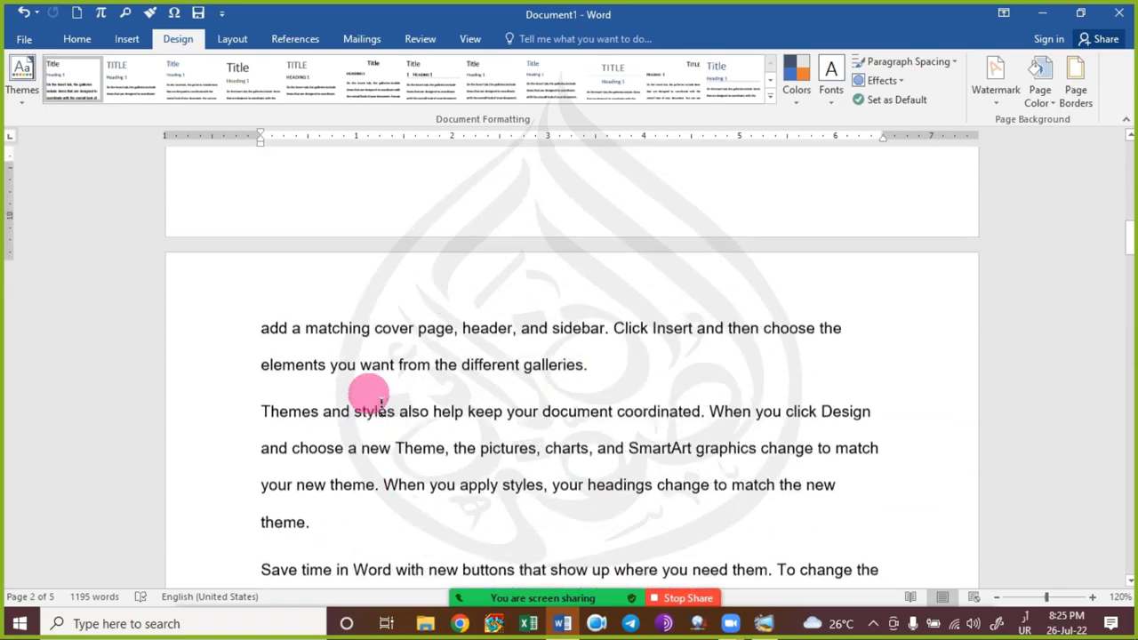
{"action": "scroll", "coordinate": [376, 396], "scroll_direction": "up", "scroll_amount": 4}
{"action": "scroll", "coordinate": [373, 382], "scroll_direction": "down", "scroll_amount": 2}
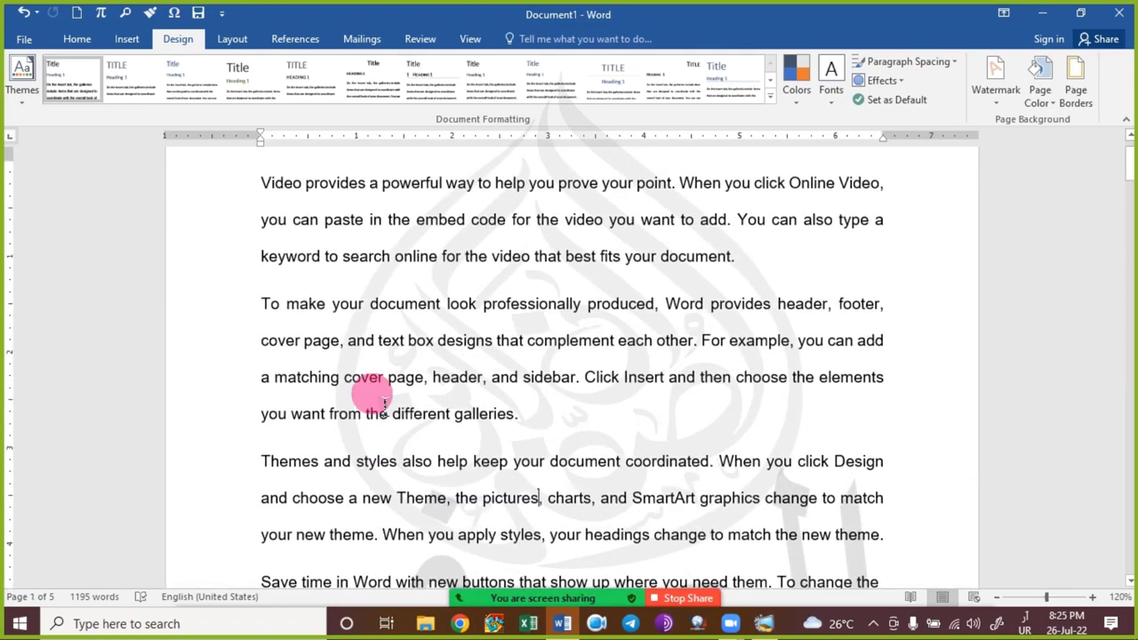
{"action": "scroll", "coordinate": [383, 405], "scroll_direction": "up", "scroll_amount": 1}
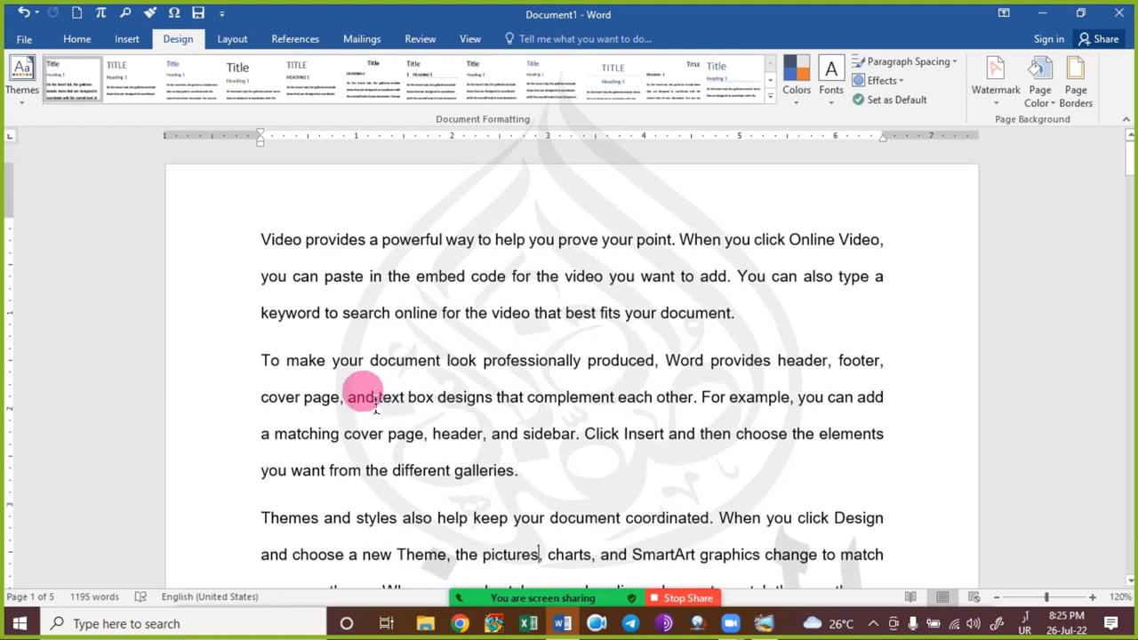
{"action": "key", "text": "ctrl+z"}
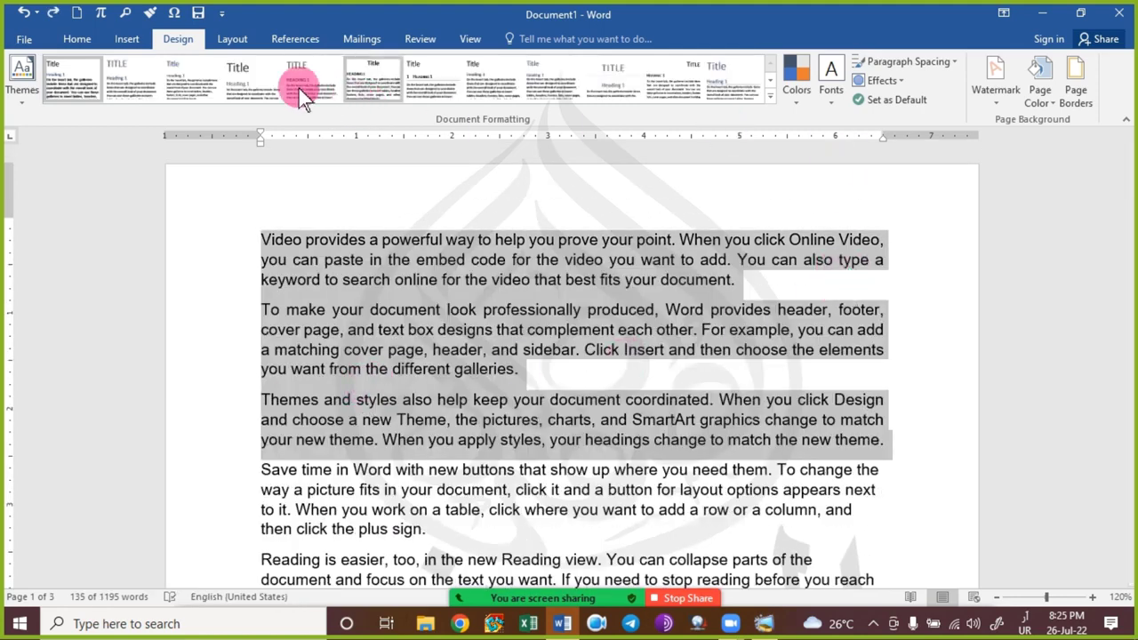
Look through the built-in document themes, preview themes such as Frame on the text, and close the gallery without applying one.
{"action": "left_click", "coordinate": [24, 94]}
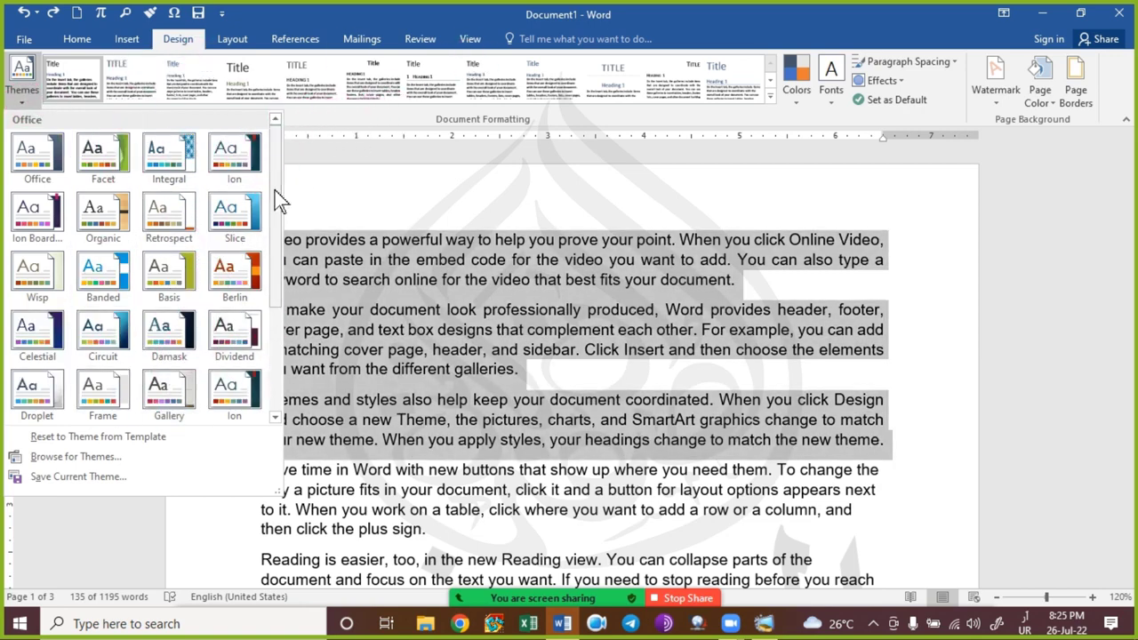
{"action": "scroll", "coordinate": [278, 200], "scroll_direction": "down", "scroll_amount": 3}
{"action": "left_click", "coordinate": [365, 116]}
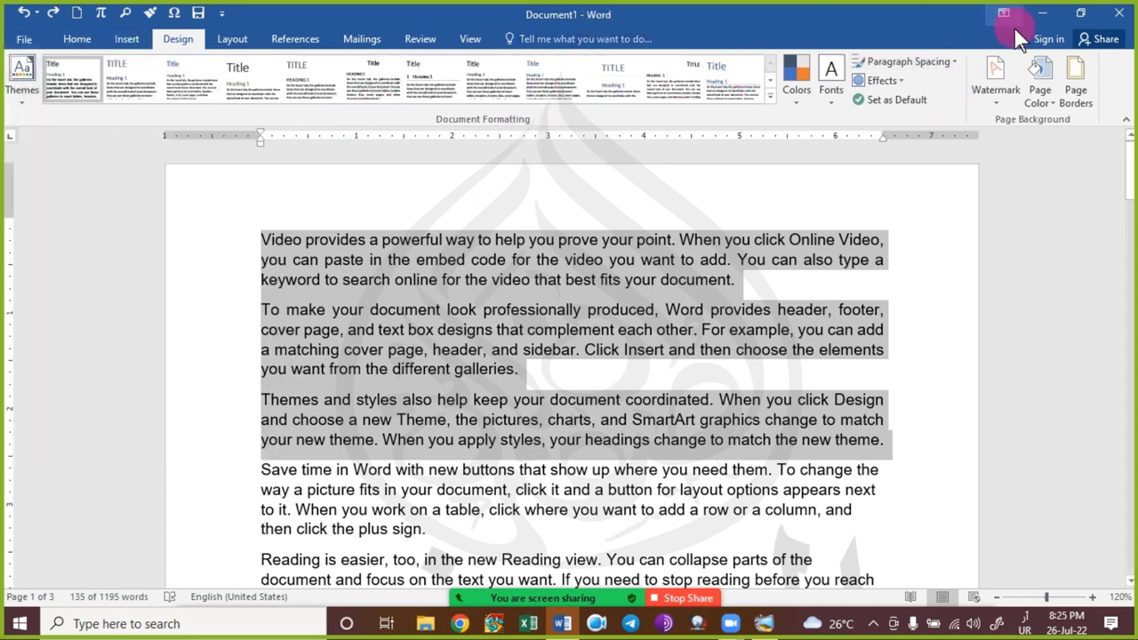
{"action": "left_click", "coordinate": [49, 89]}
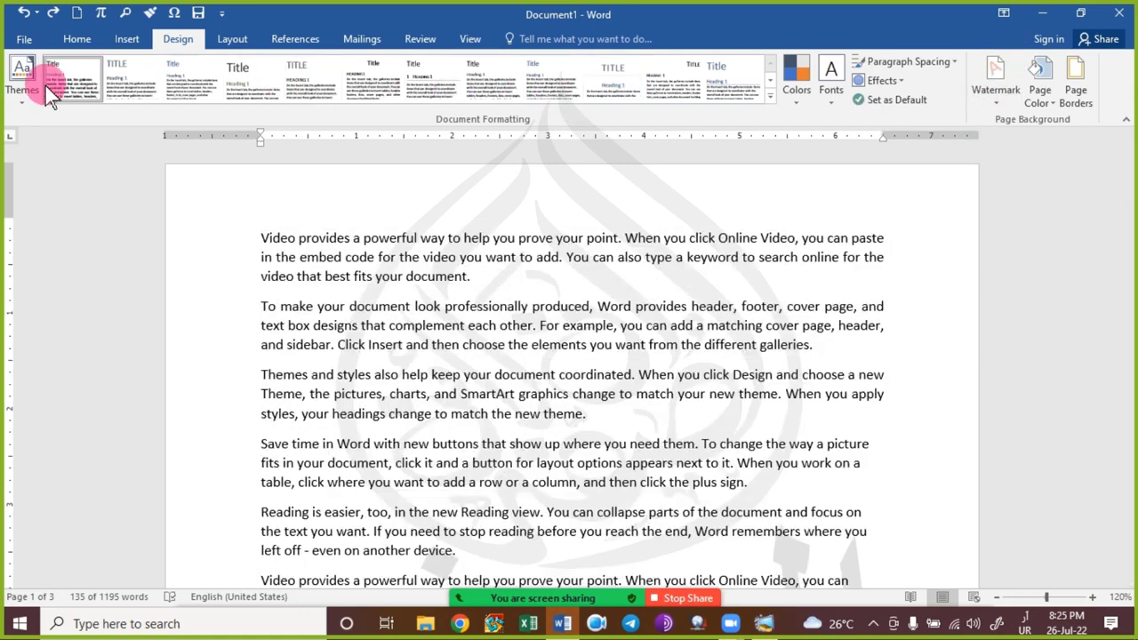
{"action": "left_click", "coordinate": [22, 87]}
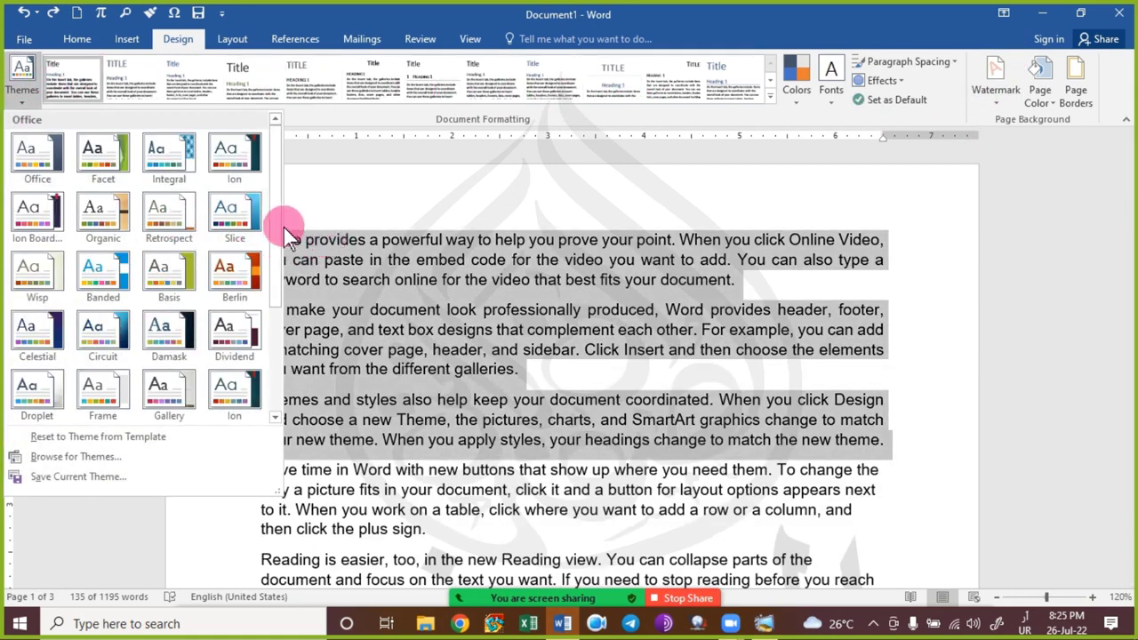
{"action": "left_click_drag", "start_coordinate": [277, 226], "coordinate": [275, 330]}
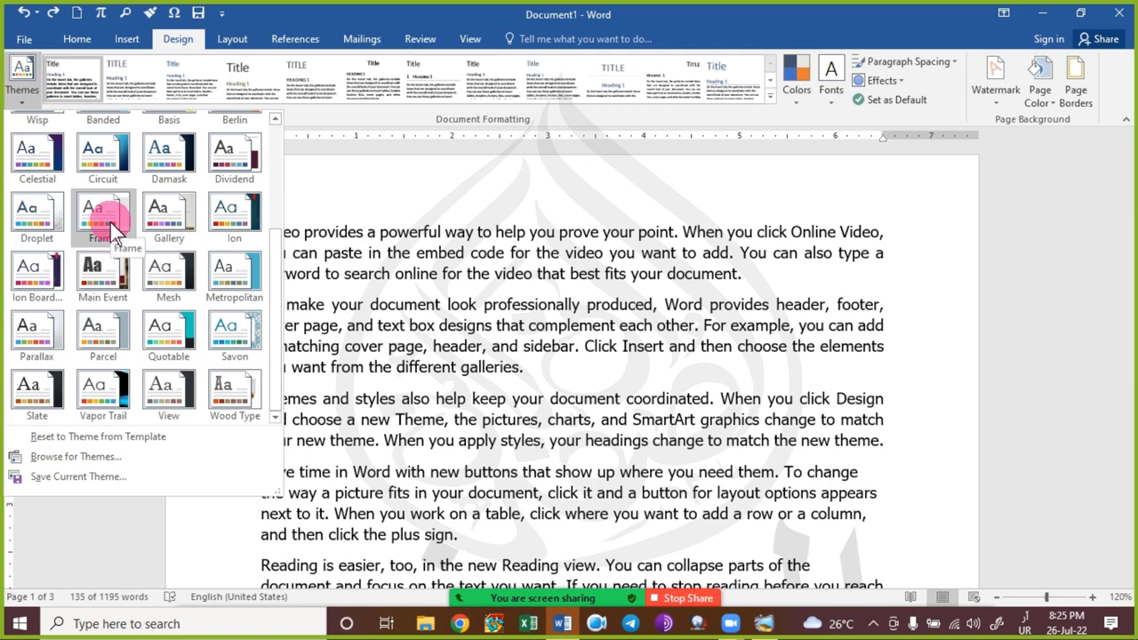
{"action": "left_click", "coordinate": [468, 380]}
{"action": "left_click", "coordinate": [236, 40]}
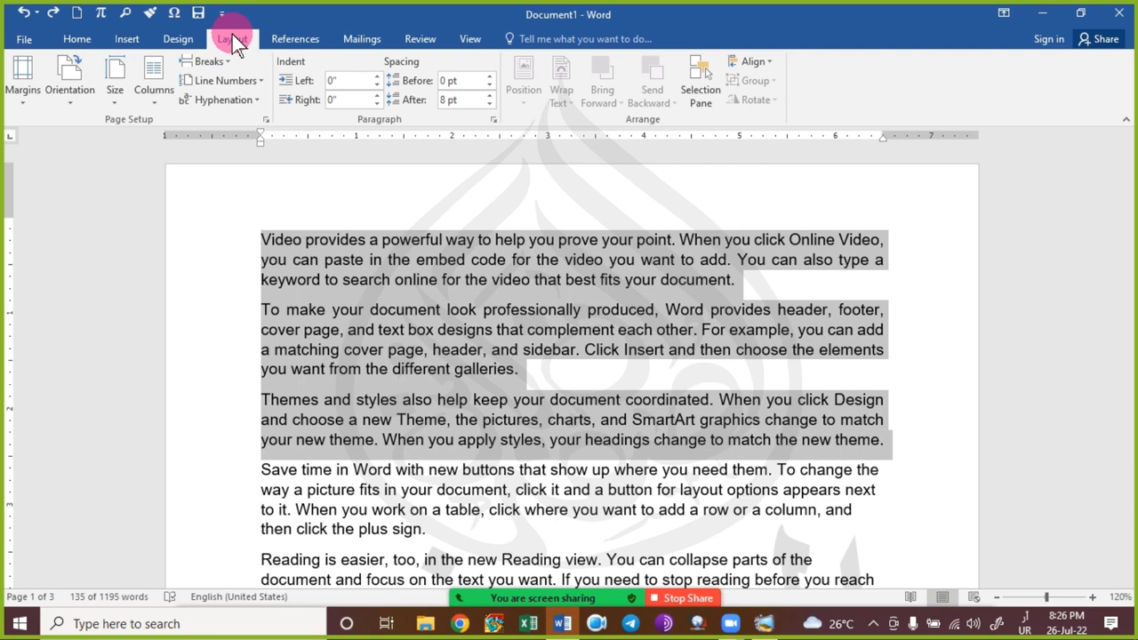
{"action": "left_click", "coordinate": [402, 40]}
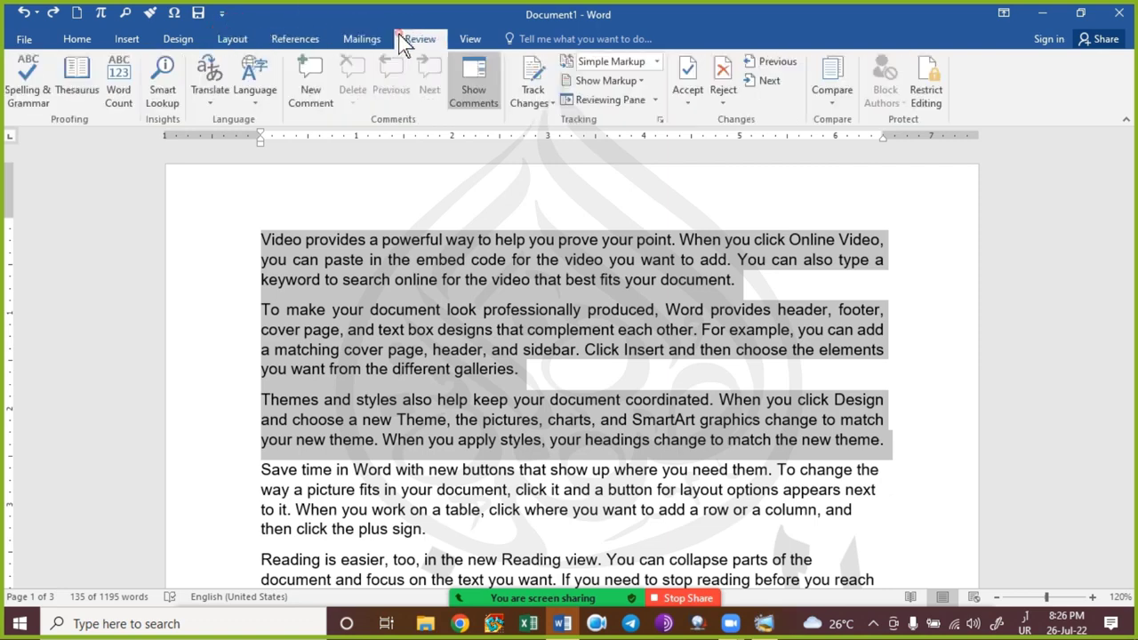
{"action": "left_click", "coordinate": [470, 39]}
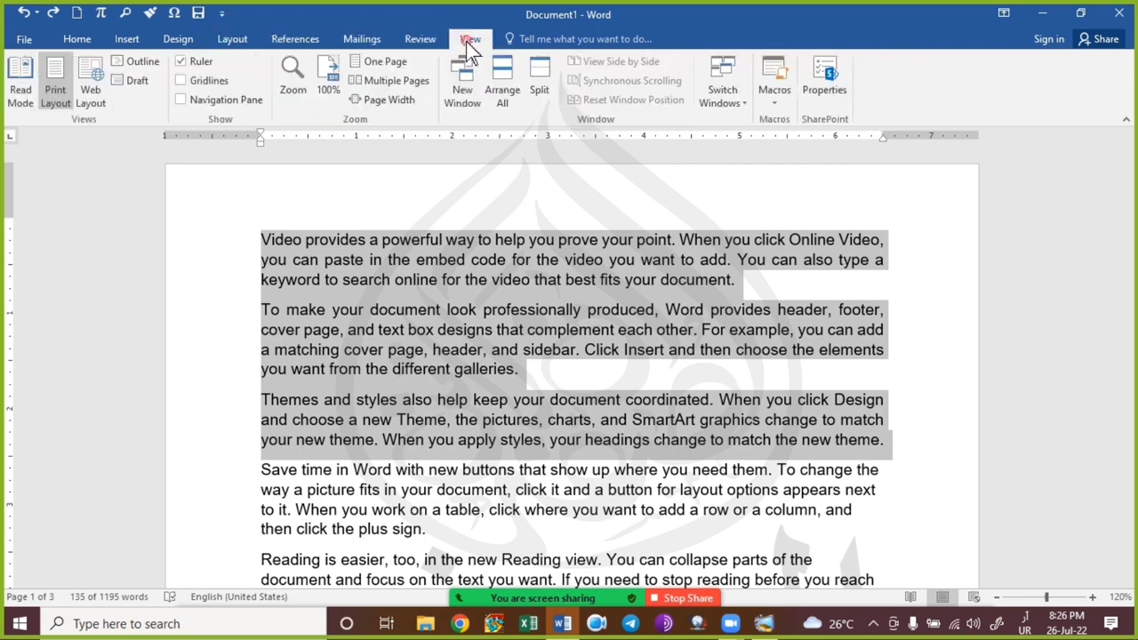
{"action": "left_click", "coordinate": [77, 39]}
{"action": "left_click", "coordinate": [24, 39]}
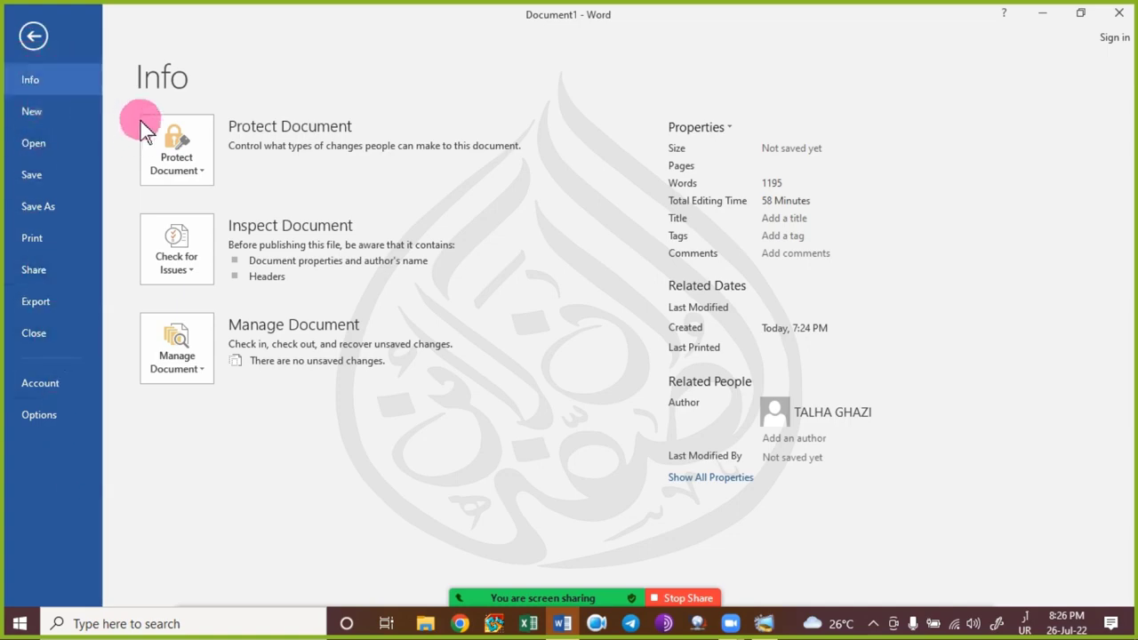
{"action": "left_click", "coordinate": [33, 36]}
{"action": "left_click", "coordinate": [484, 283]}
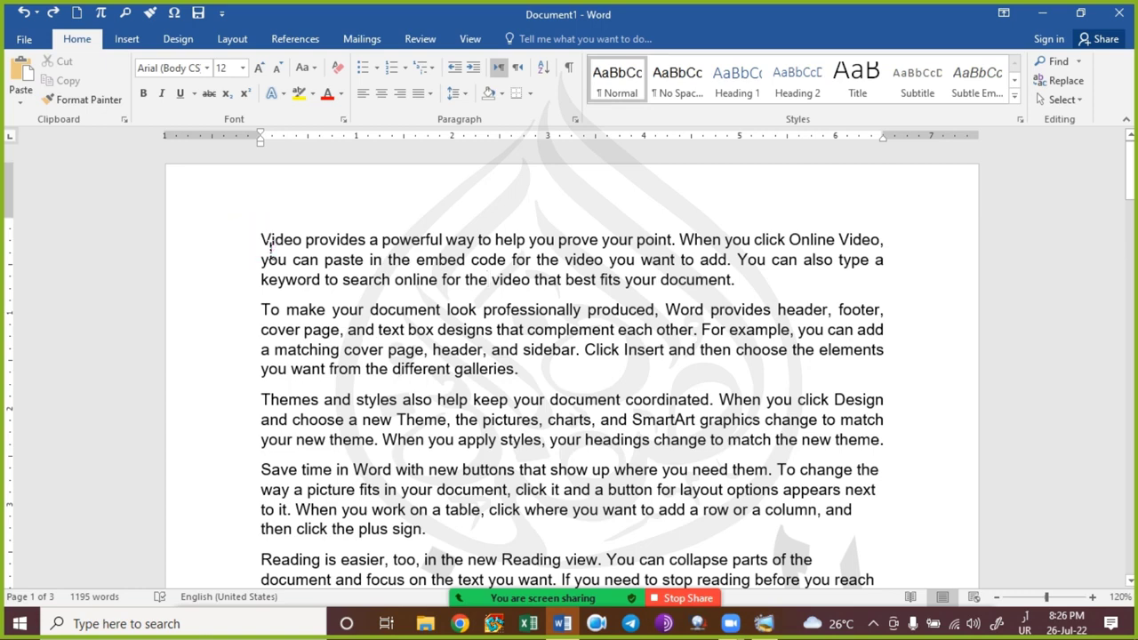
{"action": "left_click_drag", "start_coordinate": [261, 242], "coordinate": [654, 356]}
{"action": "left_click_drag", "start_coordinate": [654, 407], "coordinate": [901, 451]}
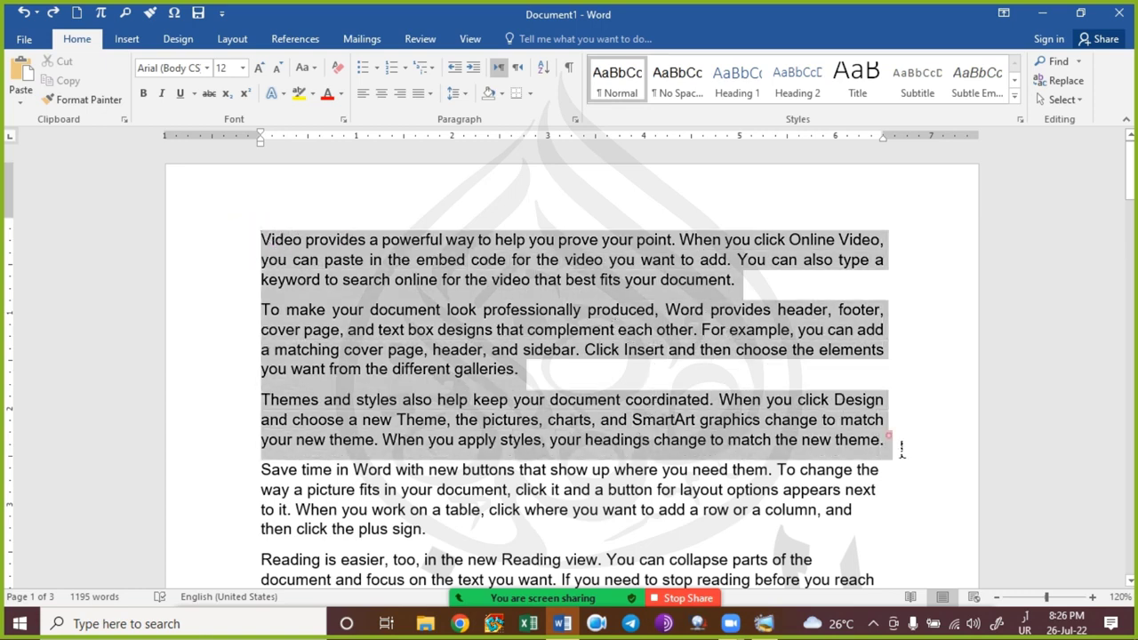
{"action": "left_click", "coordinate": [262, 241]}
{"action": "left_click", "coordinate": [392, 279]}
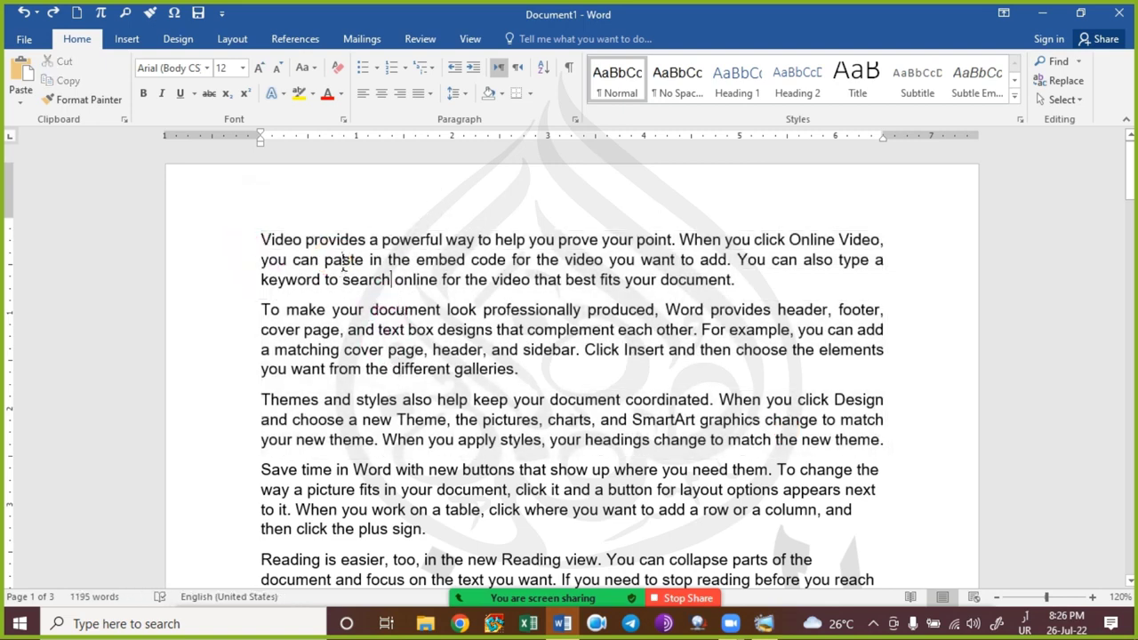
{"action": "left_click", "coordinate": [239, 41]}
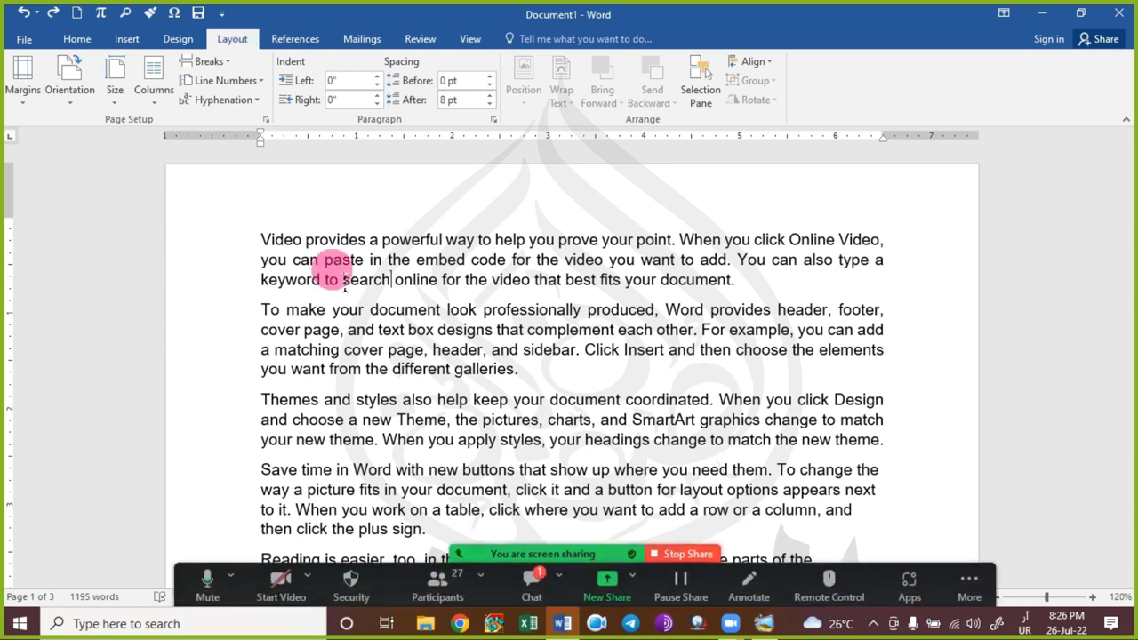
Read the Zoom meeting chat, check the current Wi-Fi connection and close the chat window.
{"action": "left_click", "coordinate": [531, 583]}
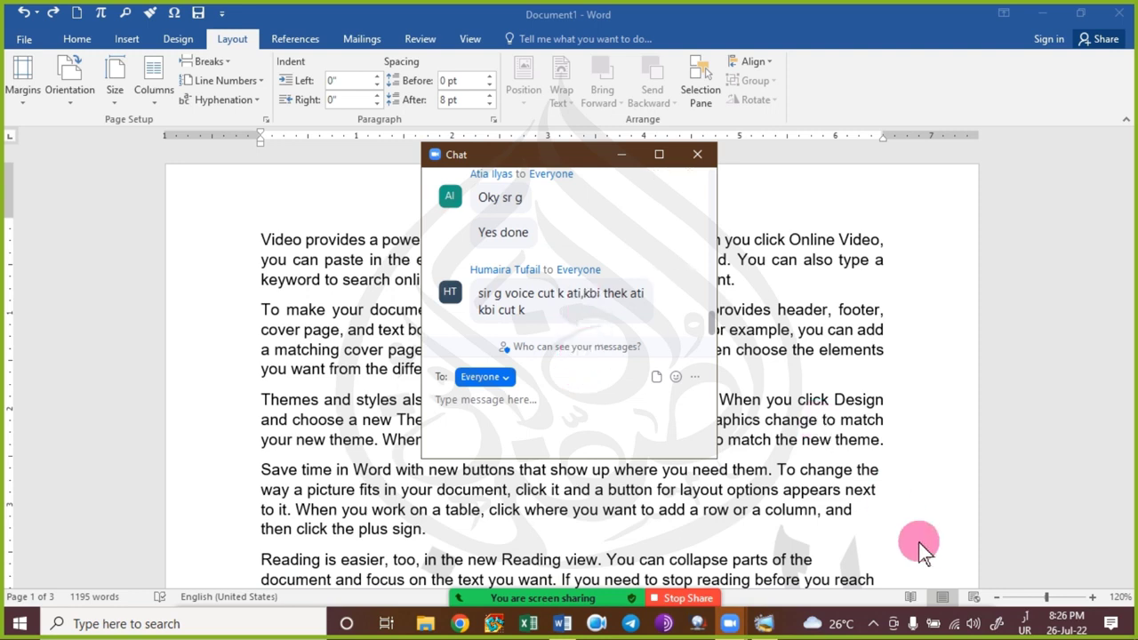
{"action": "left_click", "coordinate": [954, 625]}
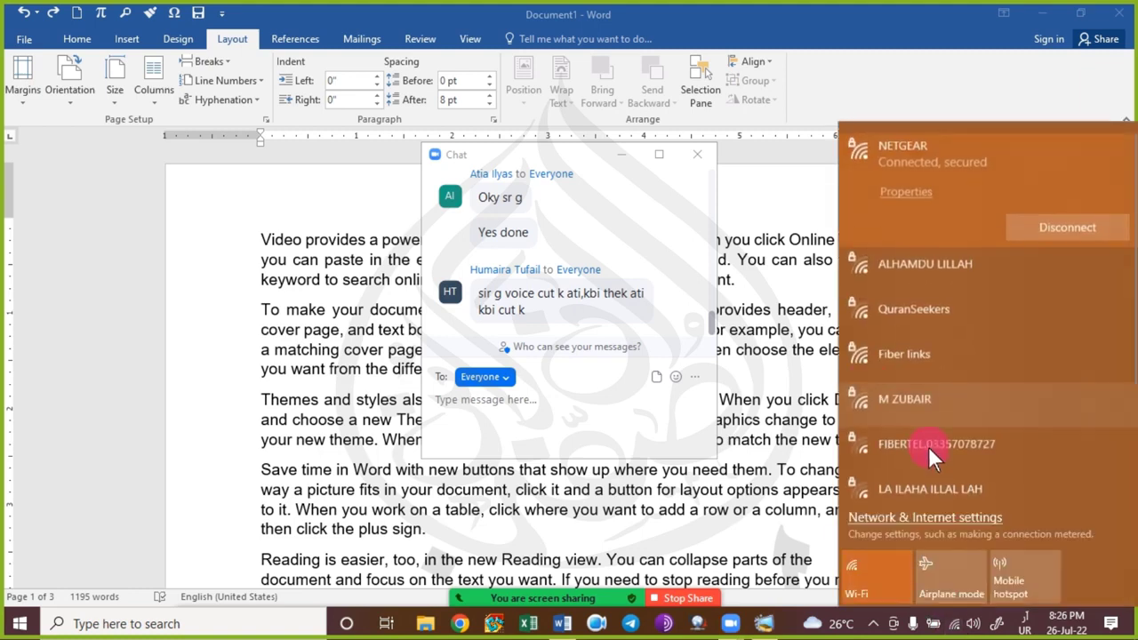
{"action": "left_click", "coordinate": [739, 9]}
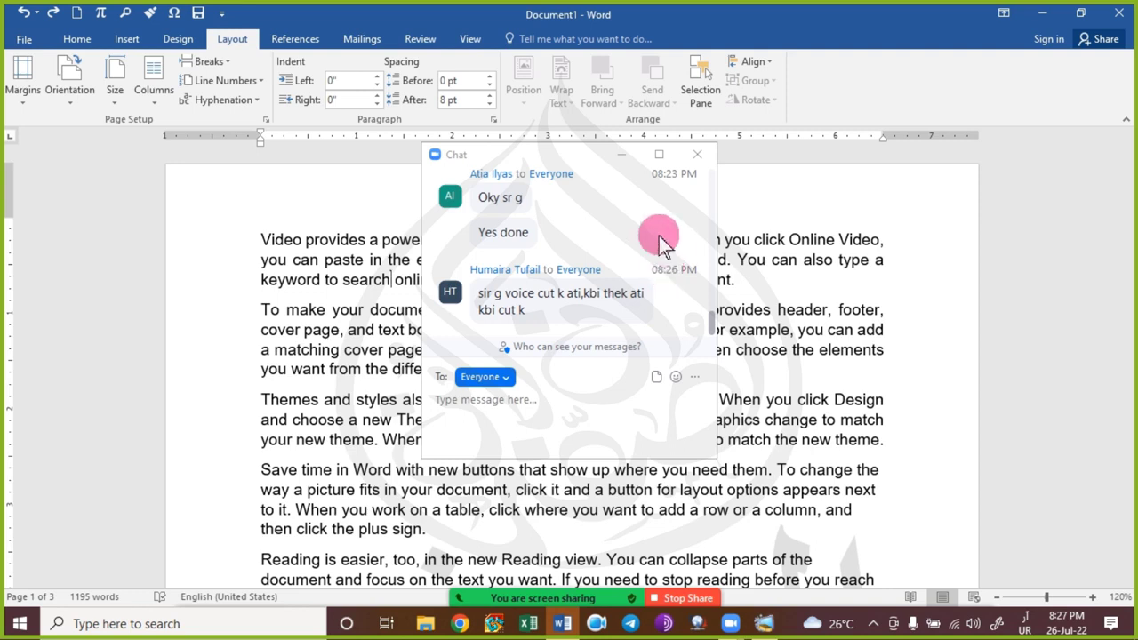
{"action": "left_click_drag", "start_coordinate": [580, 160], "coordinate": [576, 167]}
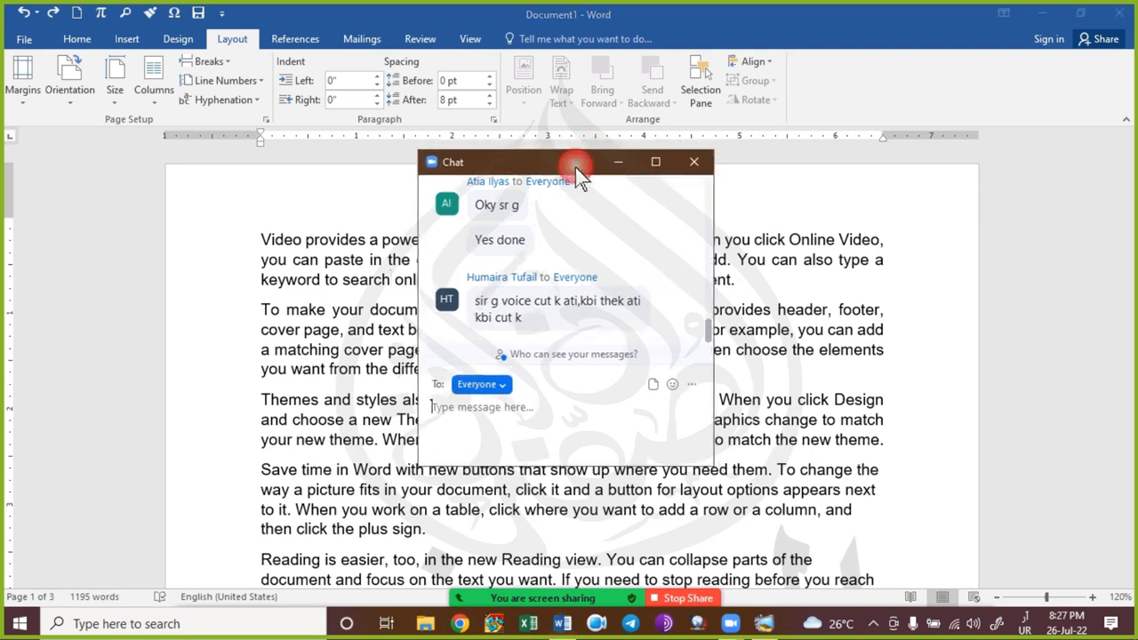
{"action": "left_click", "coordinate": [681, 163]}
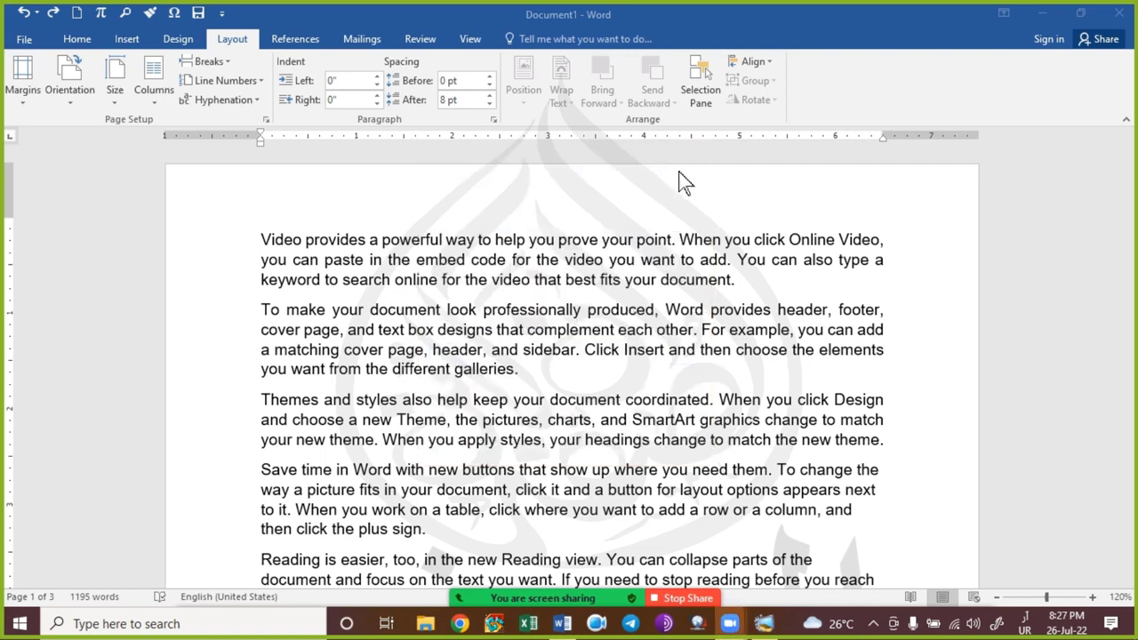
Switch the computer's Wi-Fi connection to the QuranSeekers network.
{"action": "left_click", "coordinate": [964, 621]}
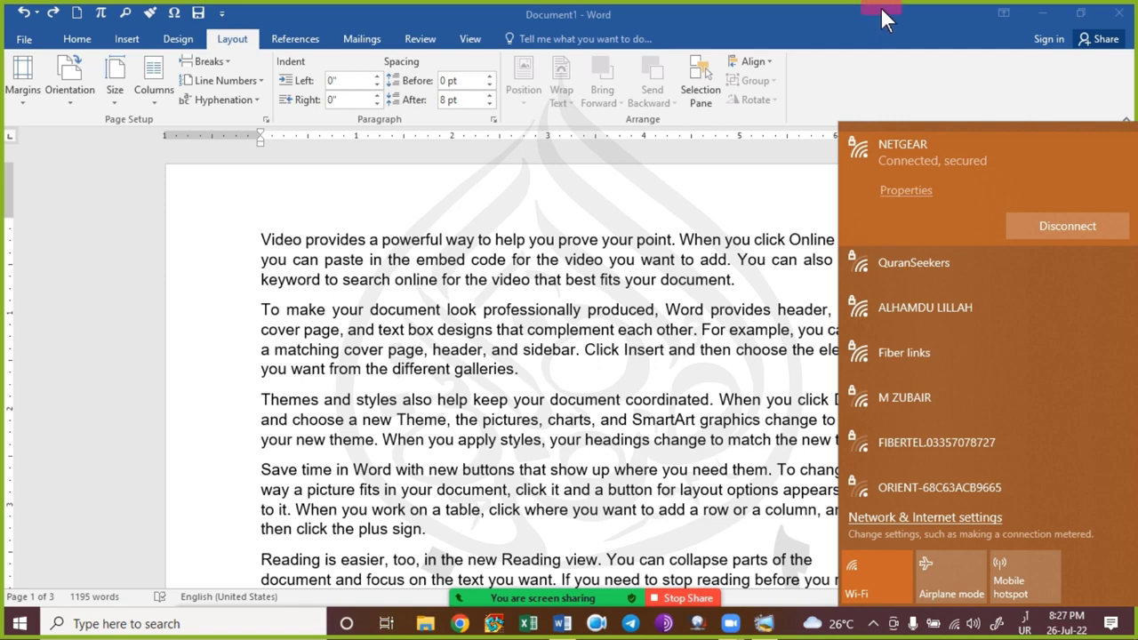
{"action": "left_click", "coordinate": [897, 262]}
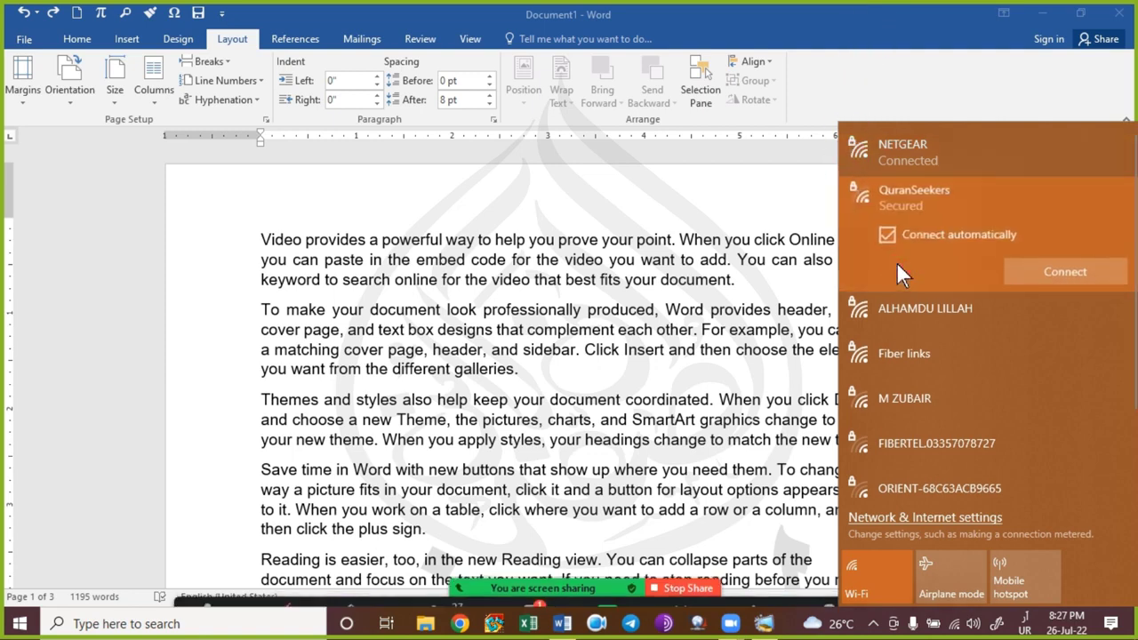
{"action": "left_click", "coordinate": [1071, 275]}
Check the participants' new messages in the Zoom meeting chat and the status of the Wi-Fi connection.
{"action": "left_click", "coordinate": [510, 583]}
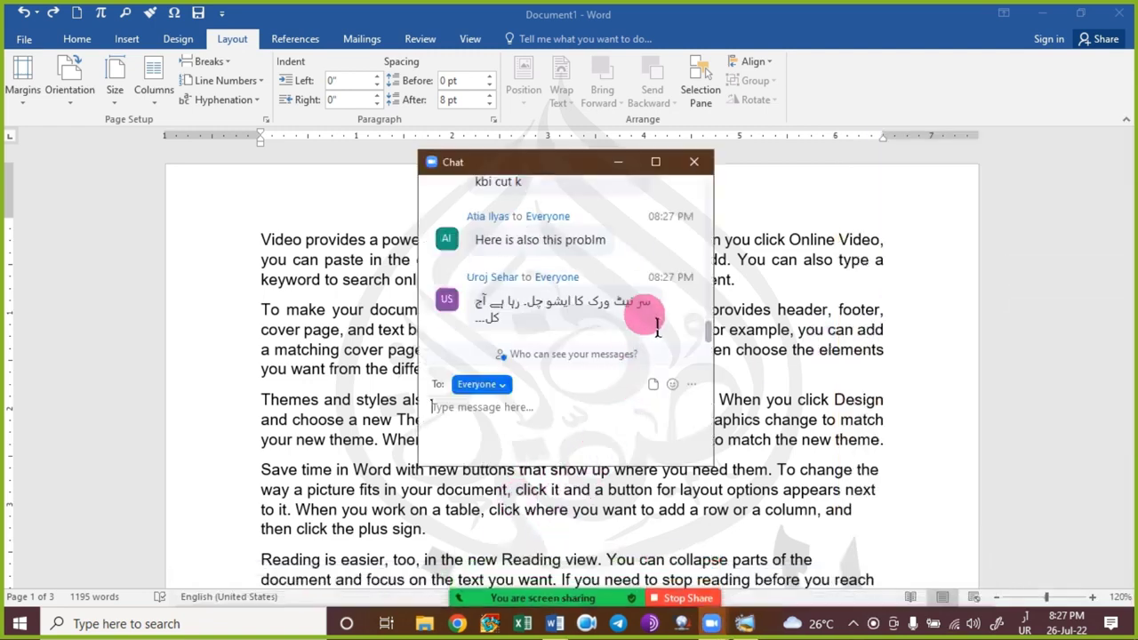
{"action": "left_click", "coordinate": [694, 162]}
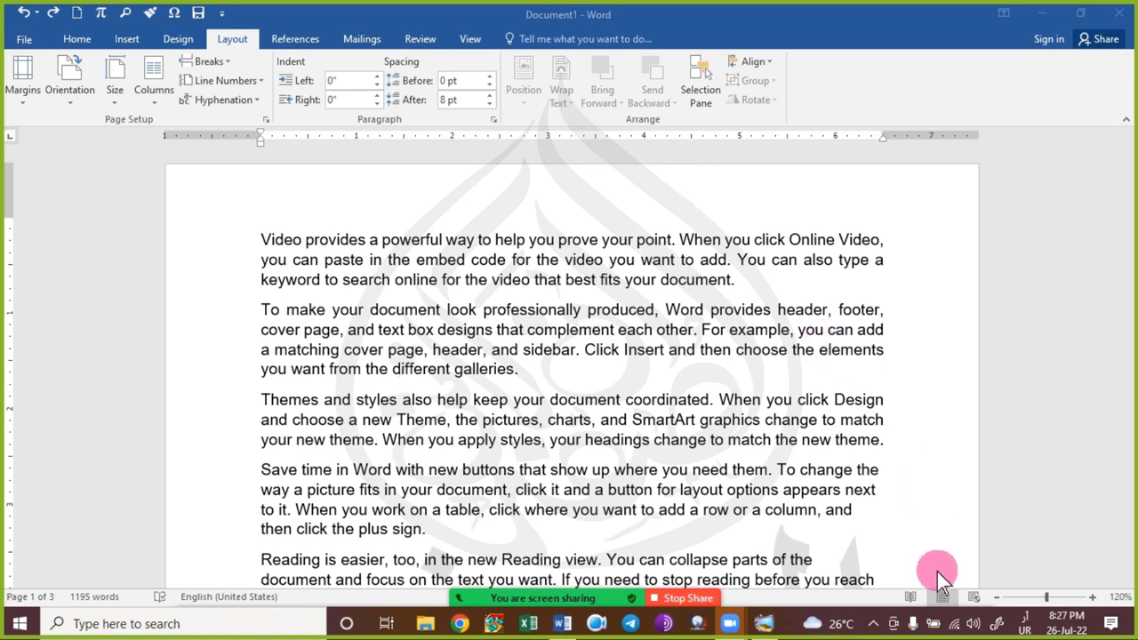
{"action": "left_click", "coordinate": [955, 623]}
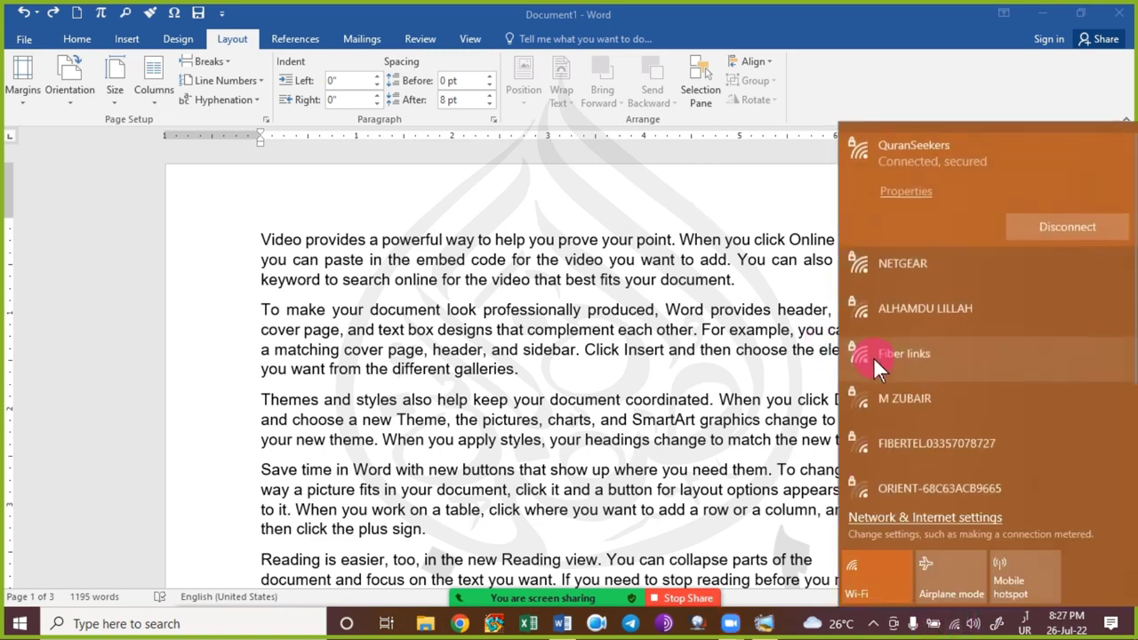
{"action": "left_click", "coordinate": [807, 29]}
{"action": "left_click", "coordinate": [954, 624]}
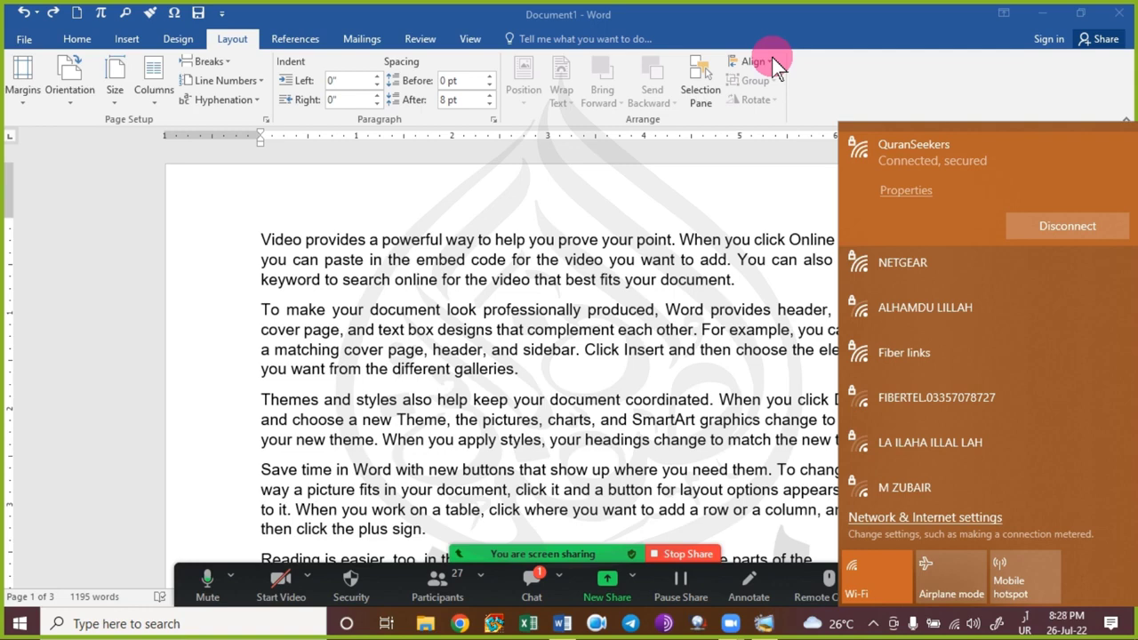
{"action": "left_click", "coordinate": [684, 27]}
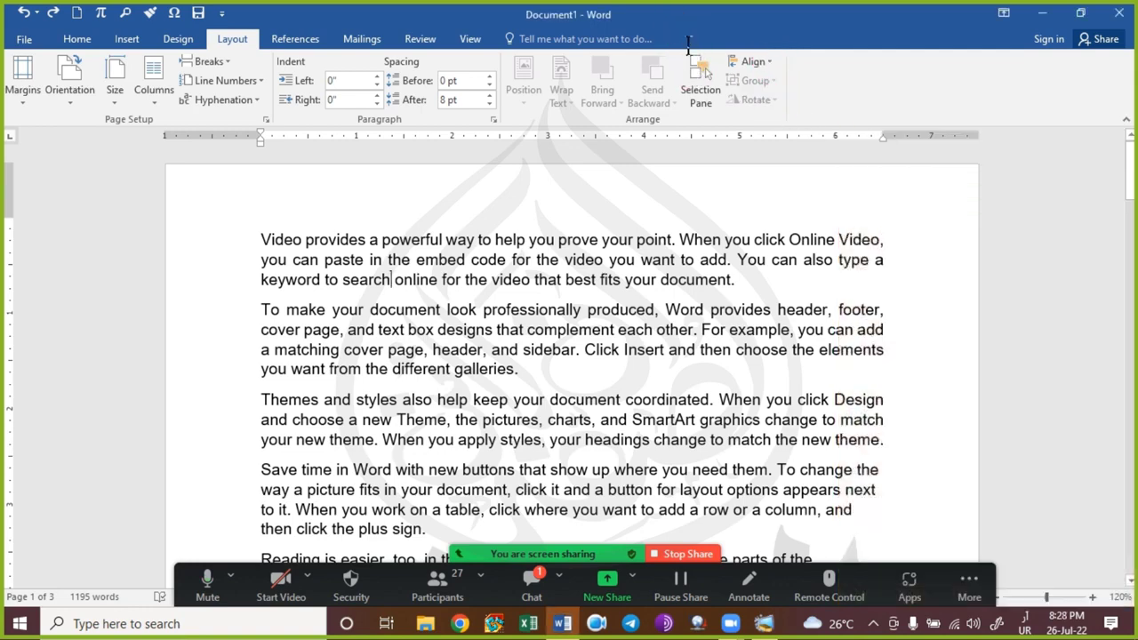
{"action": "left_click", "coordinate": [541, 603]}
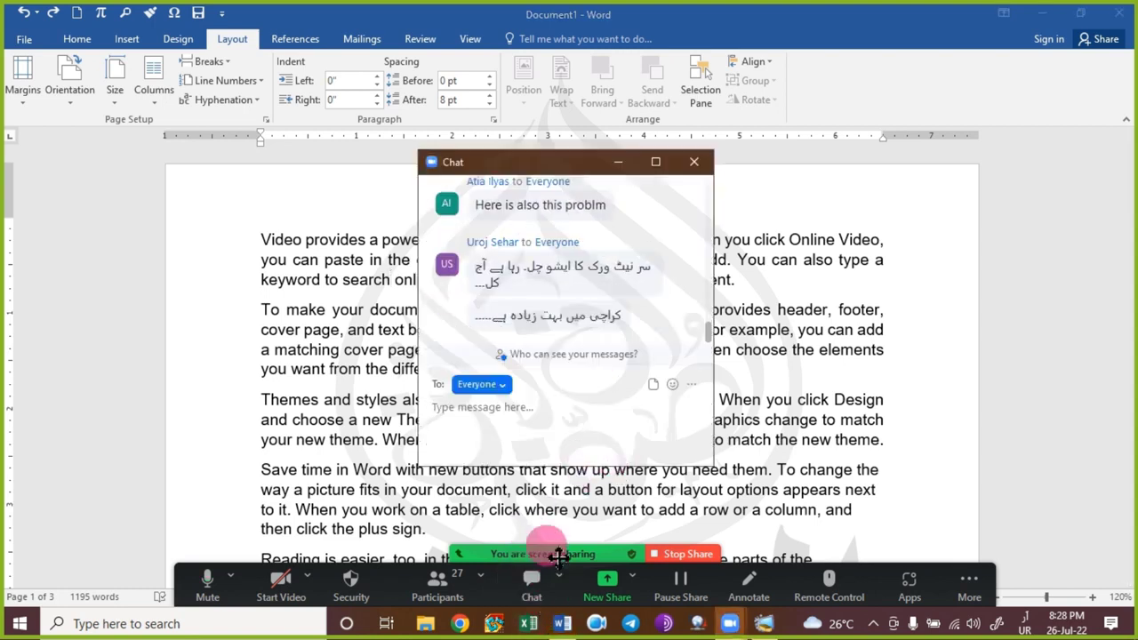
{"action": "left_click", "coordinate": [693, 164]}
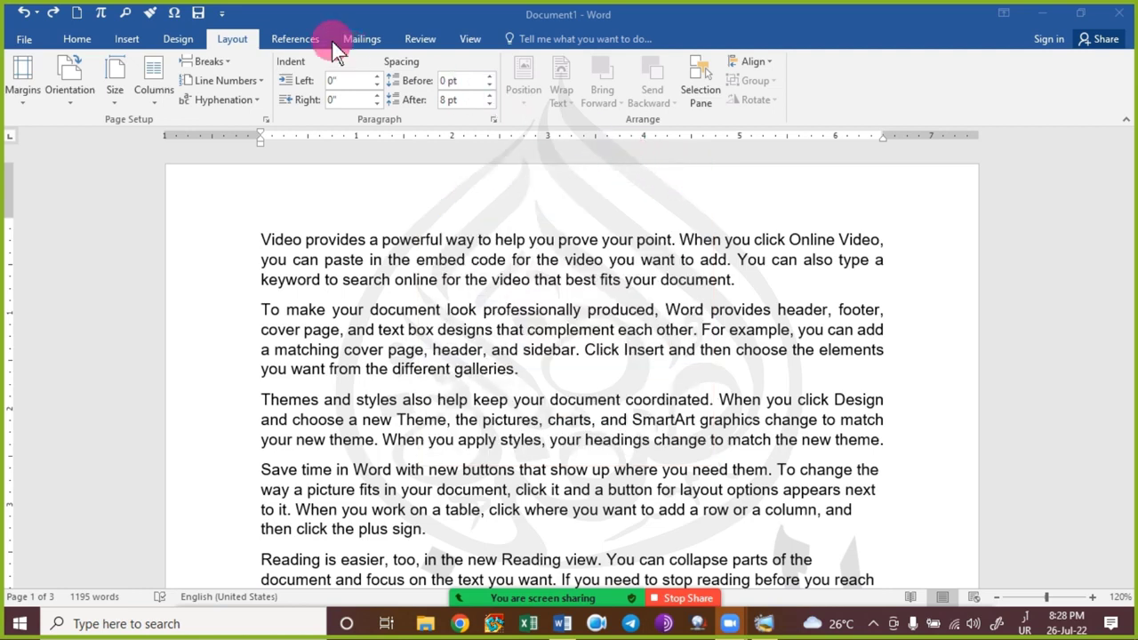
{"action": "left_click", "coordinate": [956, 626]}
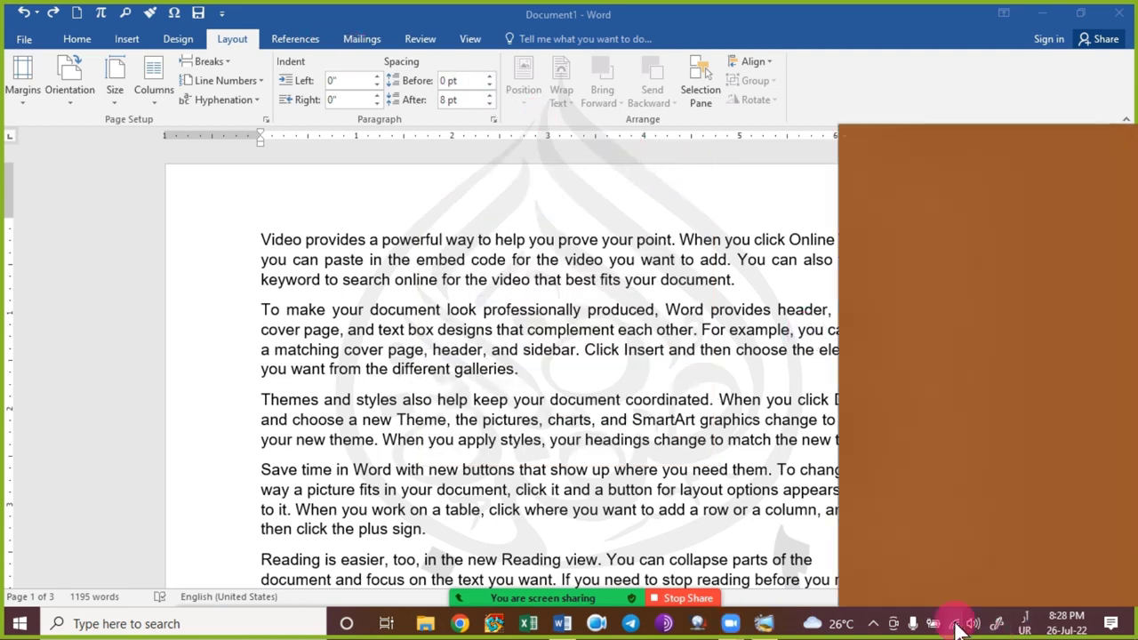
{"action": "left_click", "coordinate": [700, 18]}
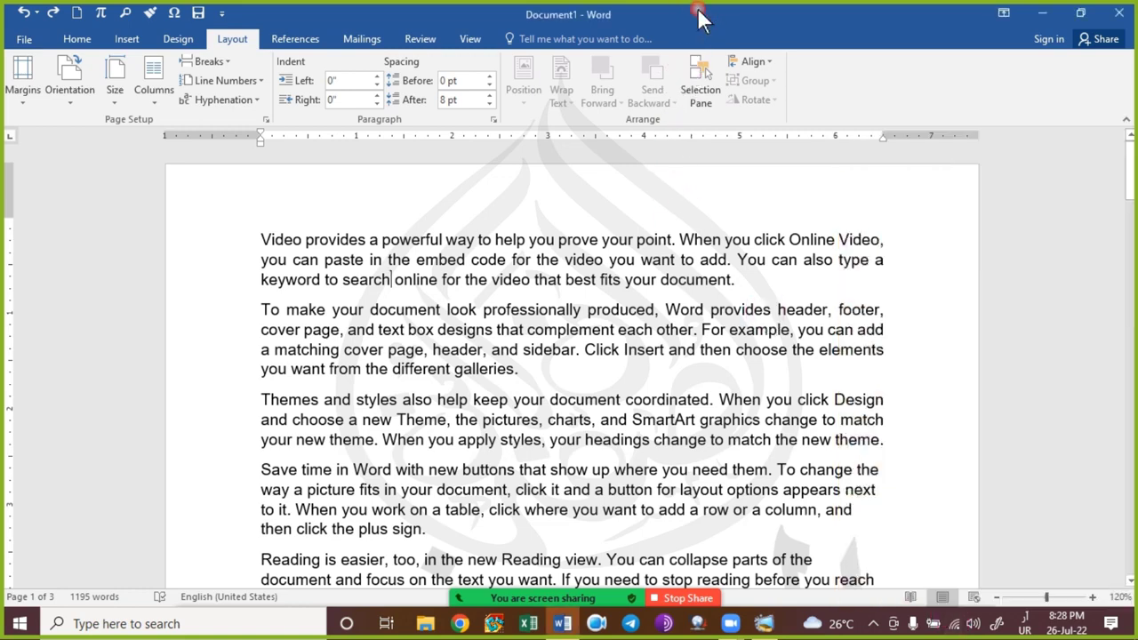
{"action": "left_click", "coordinate": [532, 583]}
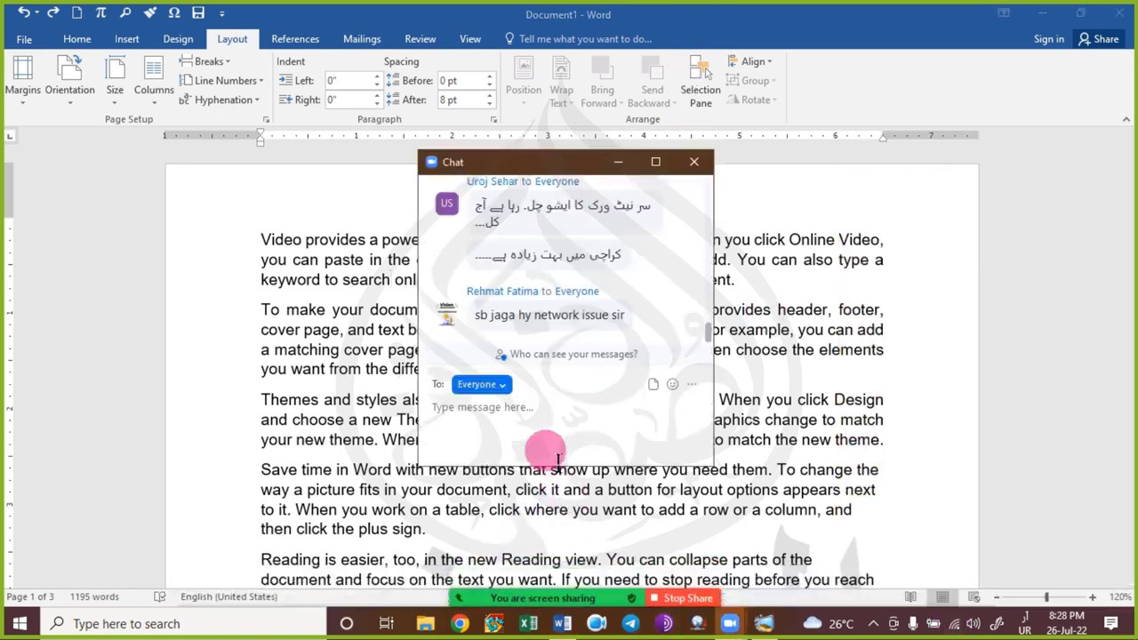
{"action": "left_click", "coordinate": [692, 164]}
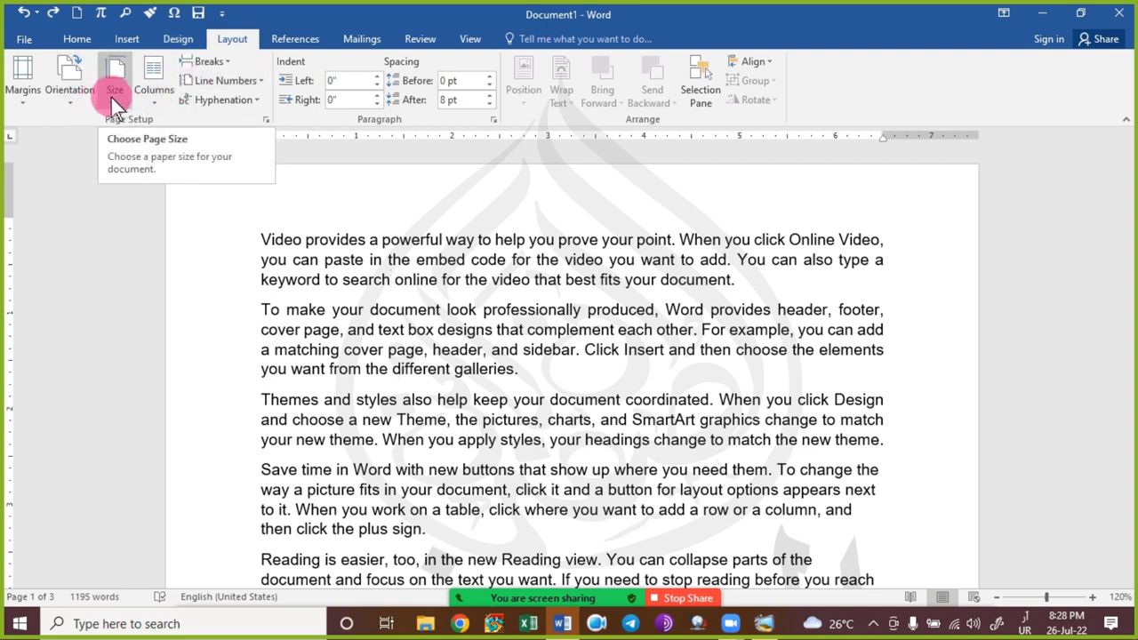
Set the document's paper size to A4 (8.27" x 11.69").
{"action": "left_click", "coordinate": [112, 98]}
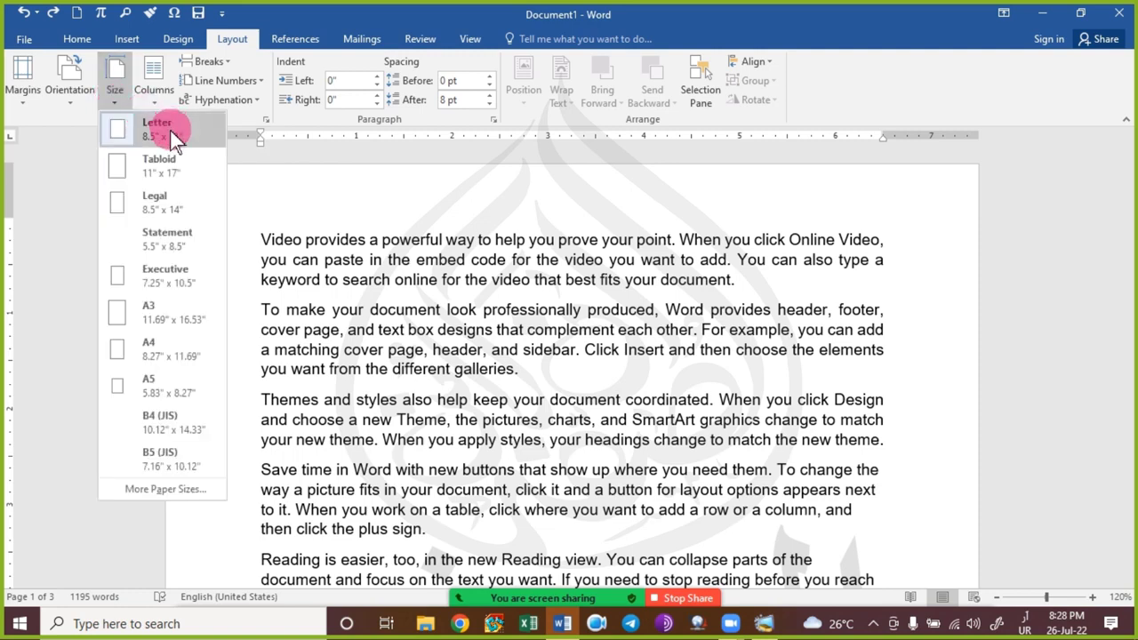
{"action": "left_click", "coordinate": [143, 354]}
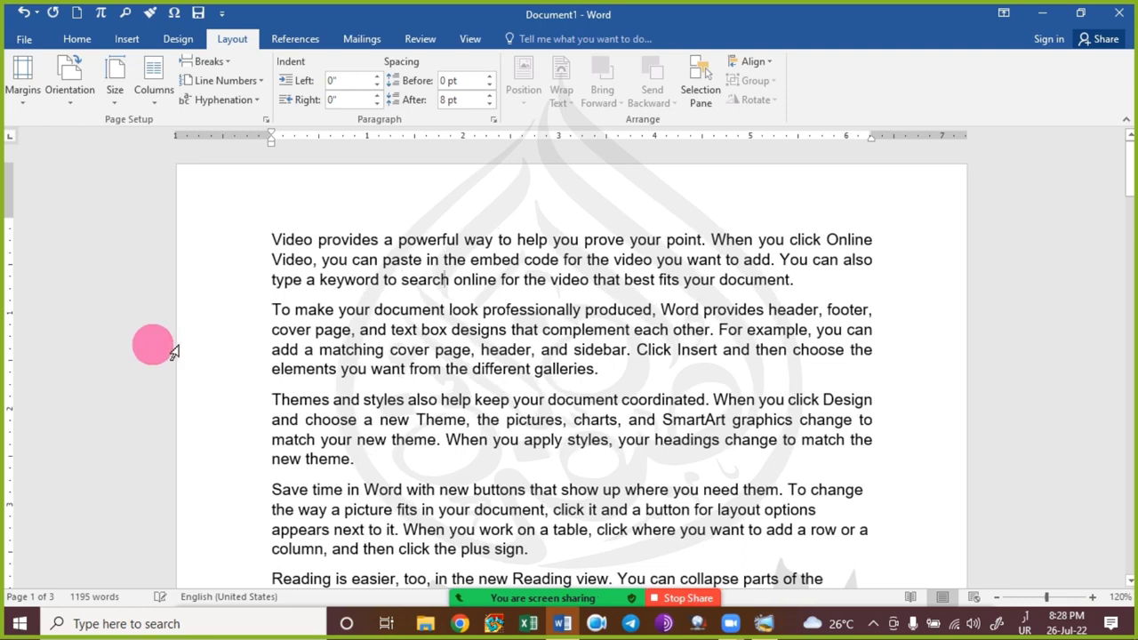
{"action": "left_click", "coordinate": [116, 96]}
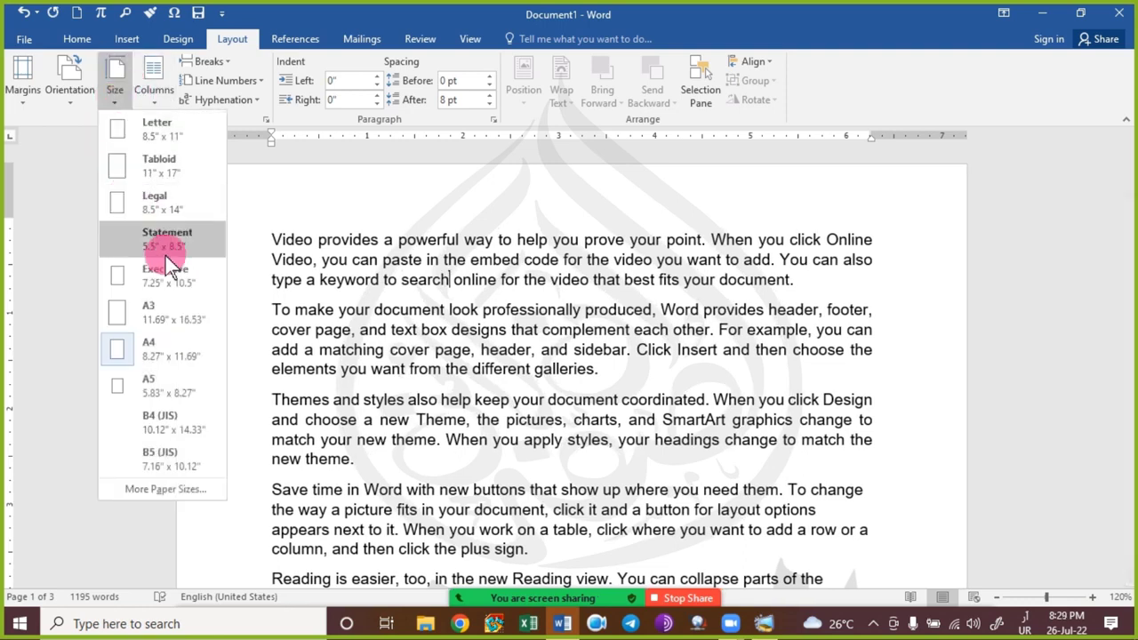
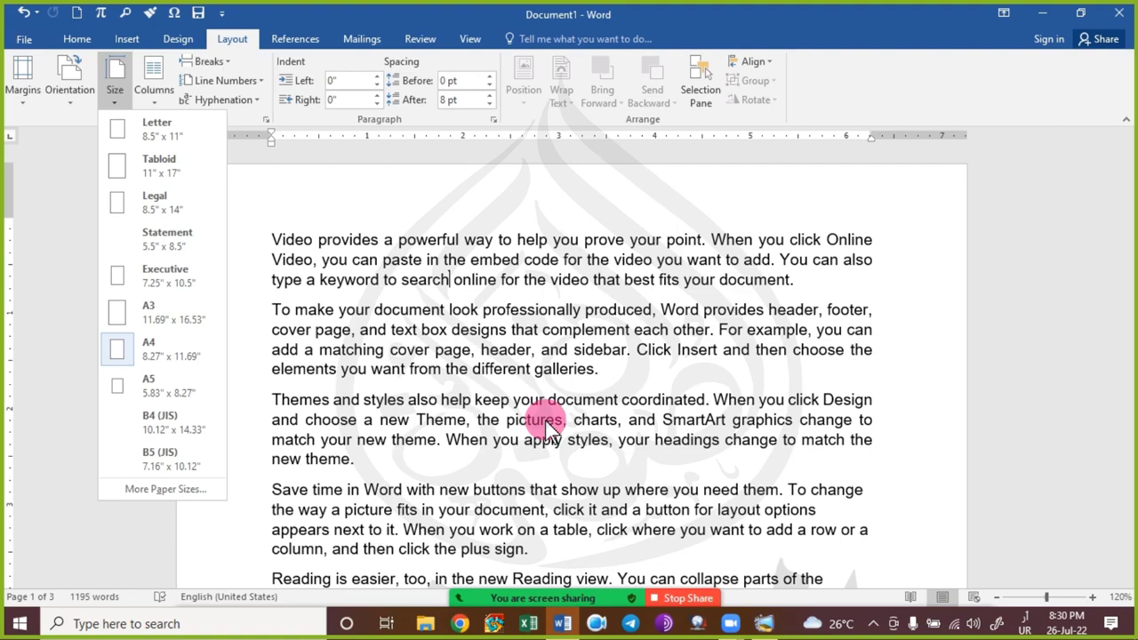
{"action": "left_click", "coordinate": [516, 327]}
Delete everything from the first "Save time in Word" paragraph on page 2 through the end of the document.
{"action": "scroll", "coordinate": [520, 325], "scroll_direction": "down", "scroll_amount": 5}
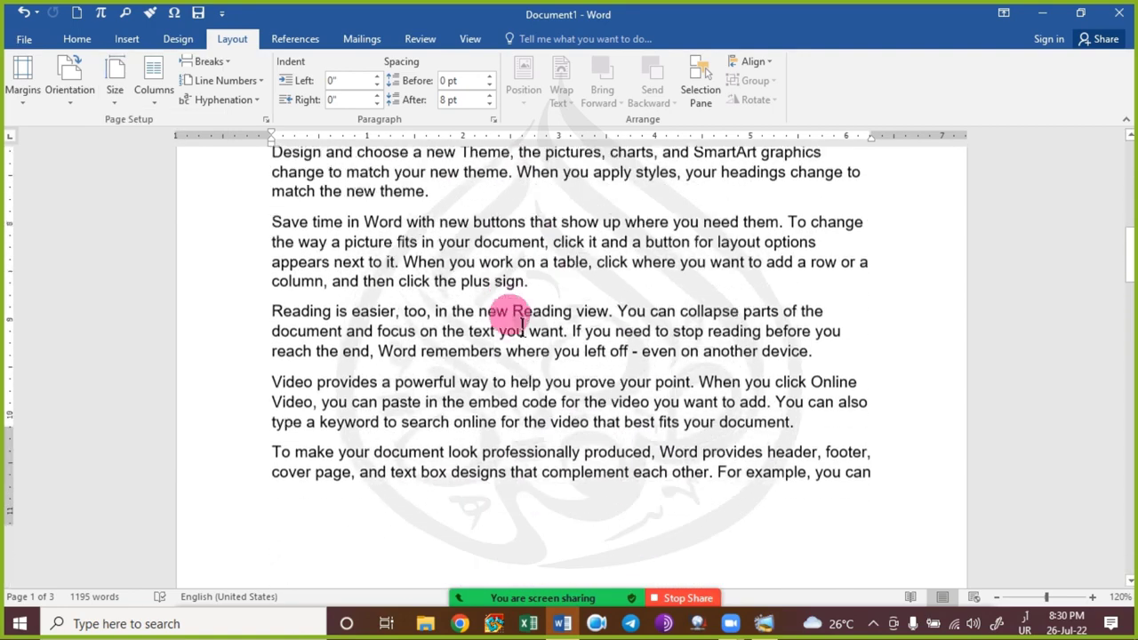
{"action": "scroll", "coordinate": [522, 323], "scroll_direction": "down", "scroll_amount": 10}
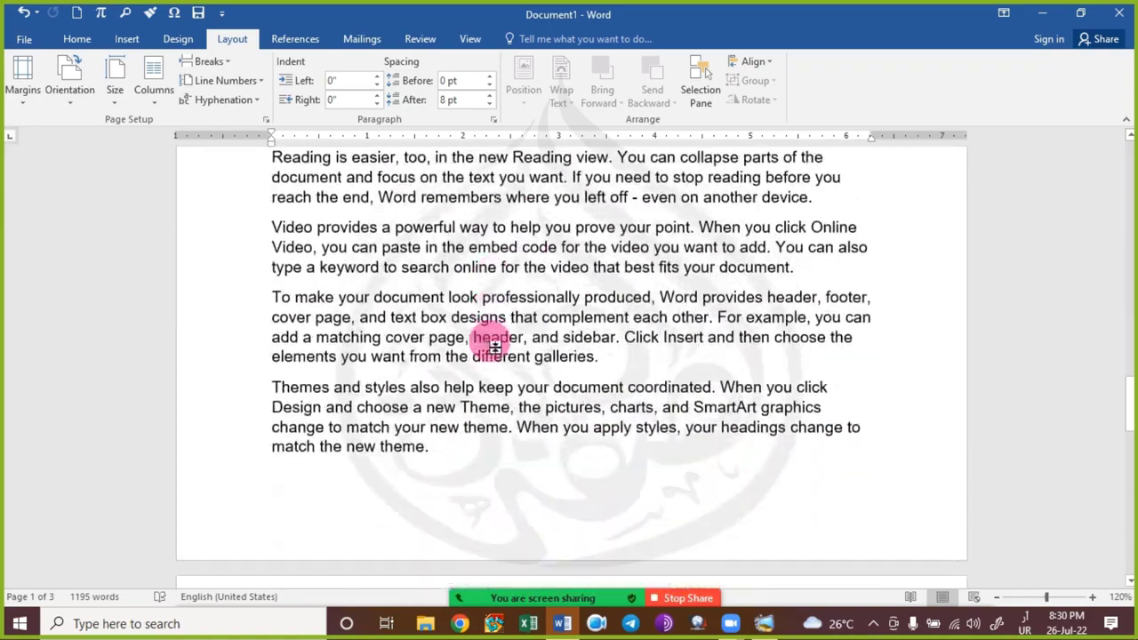
{"action": "scroll", "coordinate": [493, 342], "scroll_direction": "up", "scroll_amount": 1}
{"action": "key", "text": "ctrl+a"}
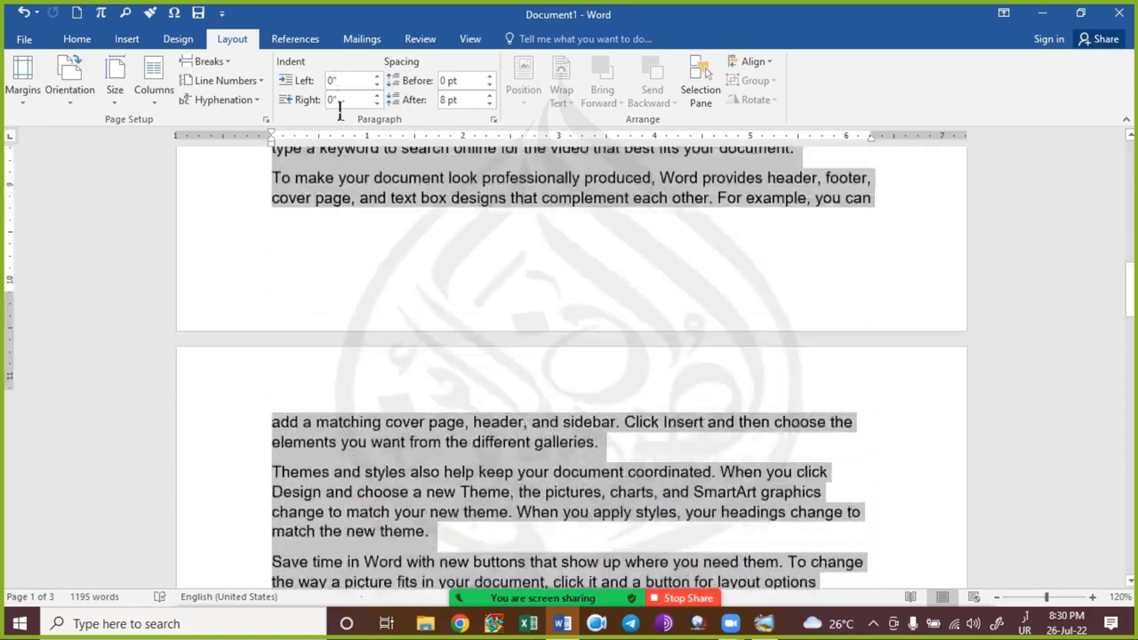
{"action": "left_click_drag", "start_coordinate": [340, 110], "coordinate": [268, 409]}
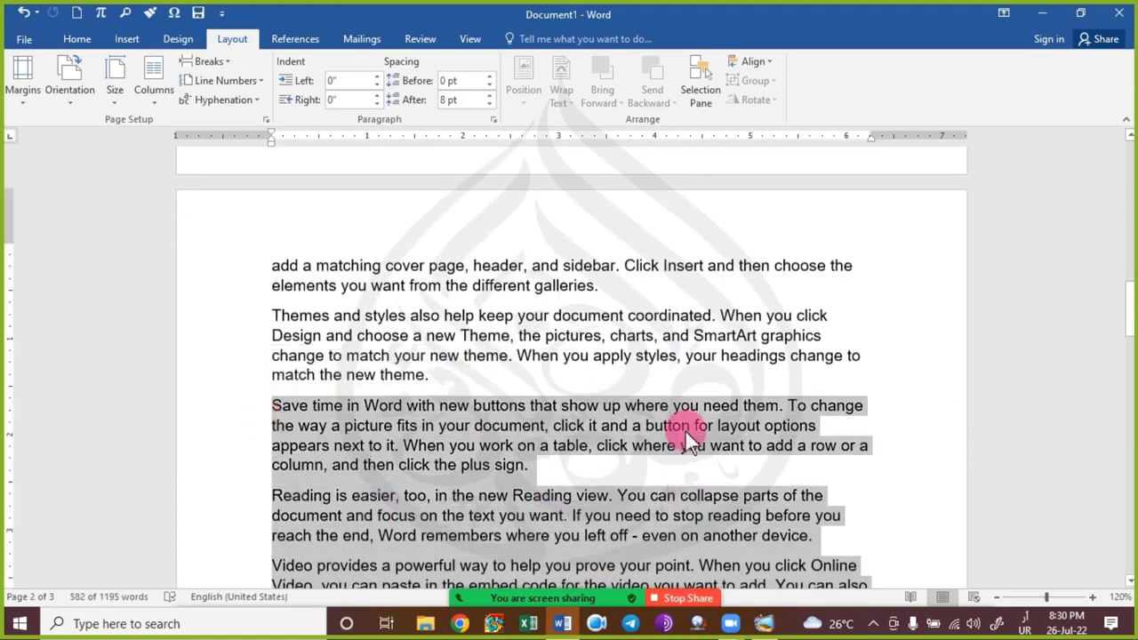
{"action": "key", "text": "Delete"}
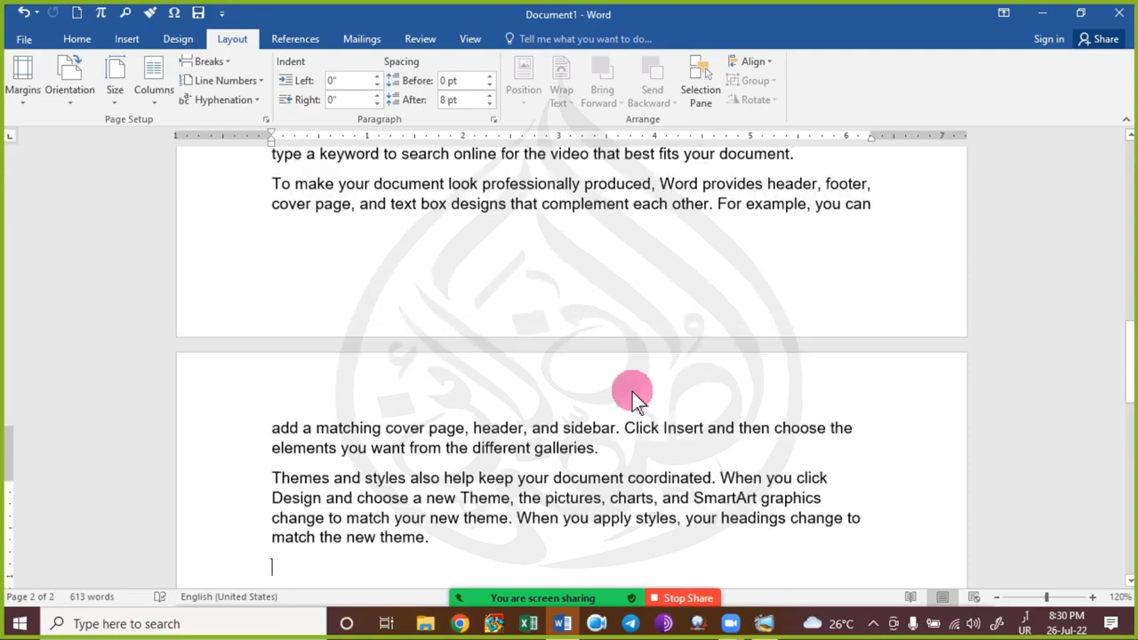
Examine how the remaining text spreads over the two A4 pages, both side by side at reduced zoom and close up.
{"action": "scroll", "coordinate": [611, 377], "scroll_direction": "down", "scroll_amount": 11, "text": "ctrl"}
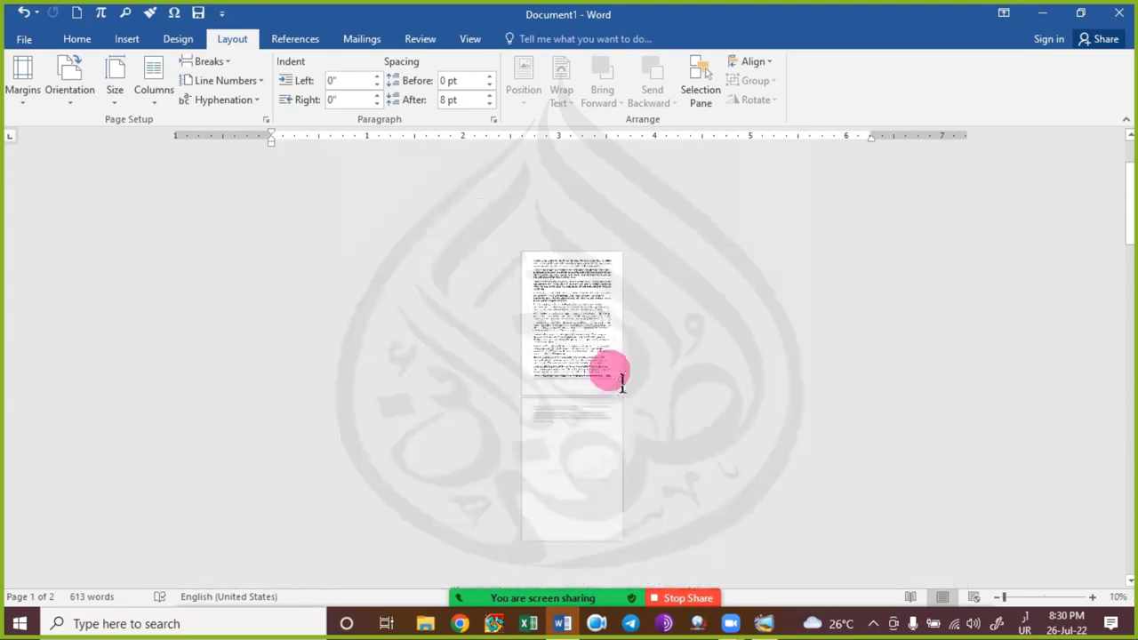
{"action": "scroll", "coordinate": [610, 370], "scroll_direction": "up", "scroll_amount": 3, "text": "ctrl"}
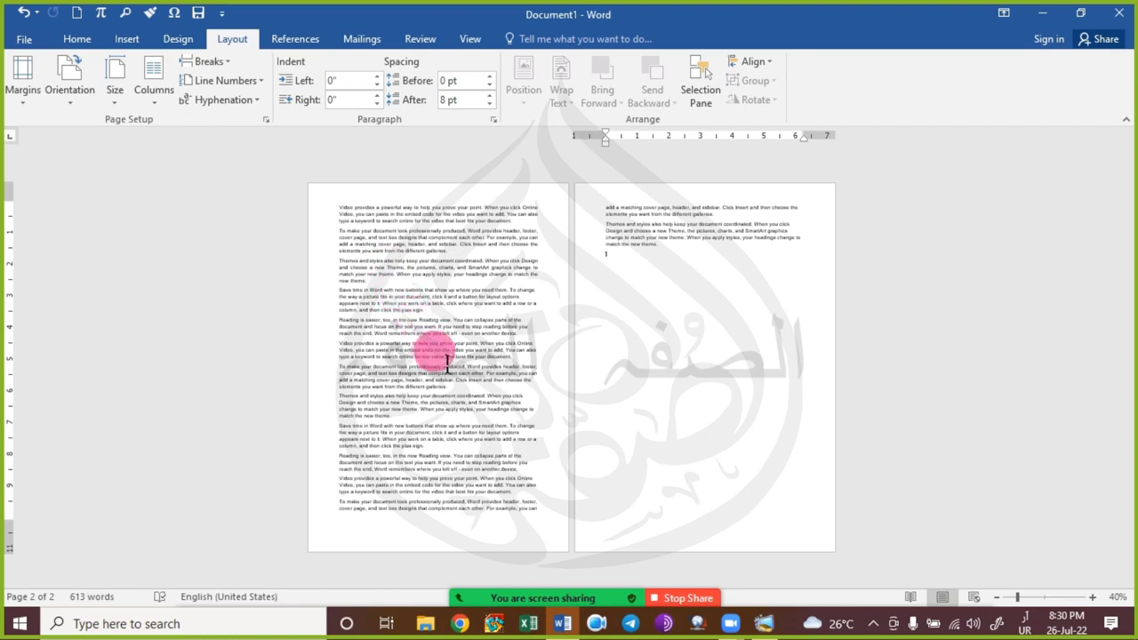
{"action": "scroll", "coordinate": [447, 360], "scroll_direction": "up", "scroll_amount": 1, "text": "ctrl"}
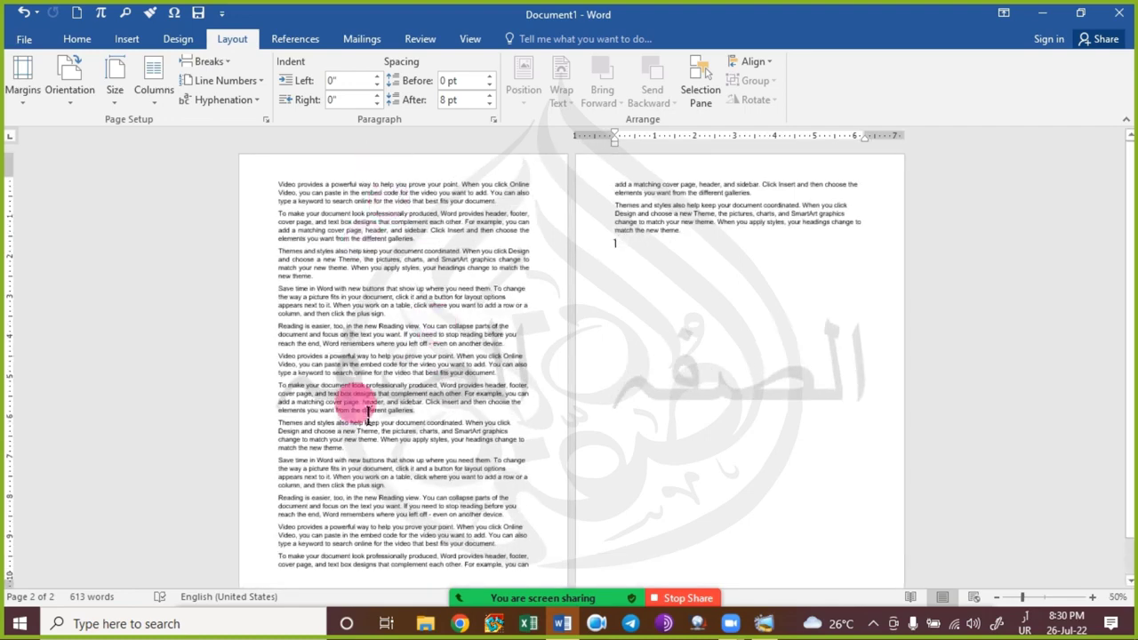
{"action": "scroll", "coordinate": [360, 427], "scroll_direction": "down", "scroll_amount": 2}
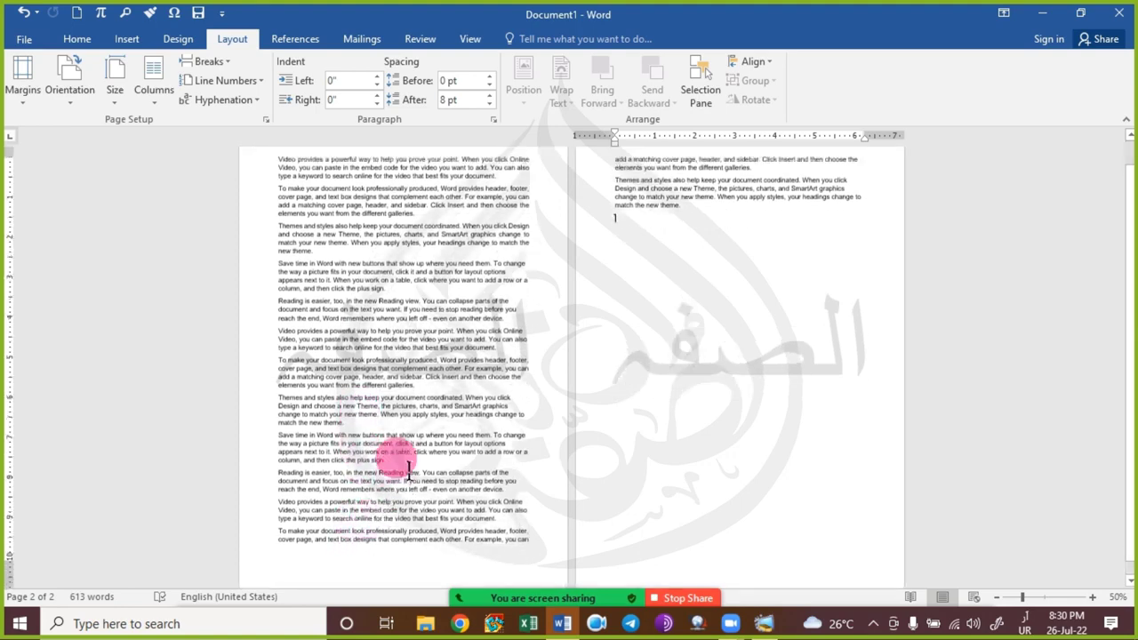
{"action": "scroll", "coordinate": [418, 463], "scroll_direction": "up", "scroll_amount": 1}
{"action": "scroll", "coordinate": [668, 266], "scroll_direction": "up", "scroll_amount": 1}
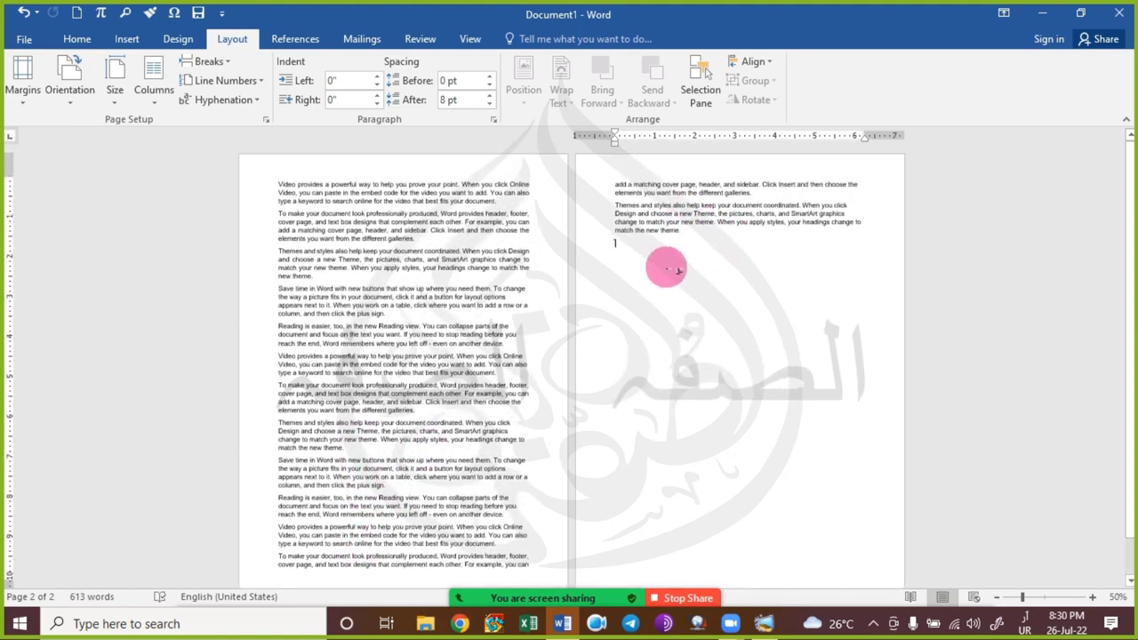
{"action": "scroll", "coordinate": [669, 266], "scroll_direction": "up", "scroll_amount": 1, "text": "ctrl"}
{"action": "scroll", "coordinate": [658, 275], "scroll_direction": "up", "scroll_amount": 3}
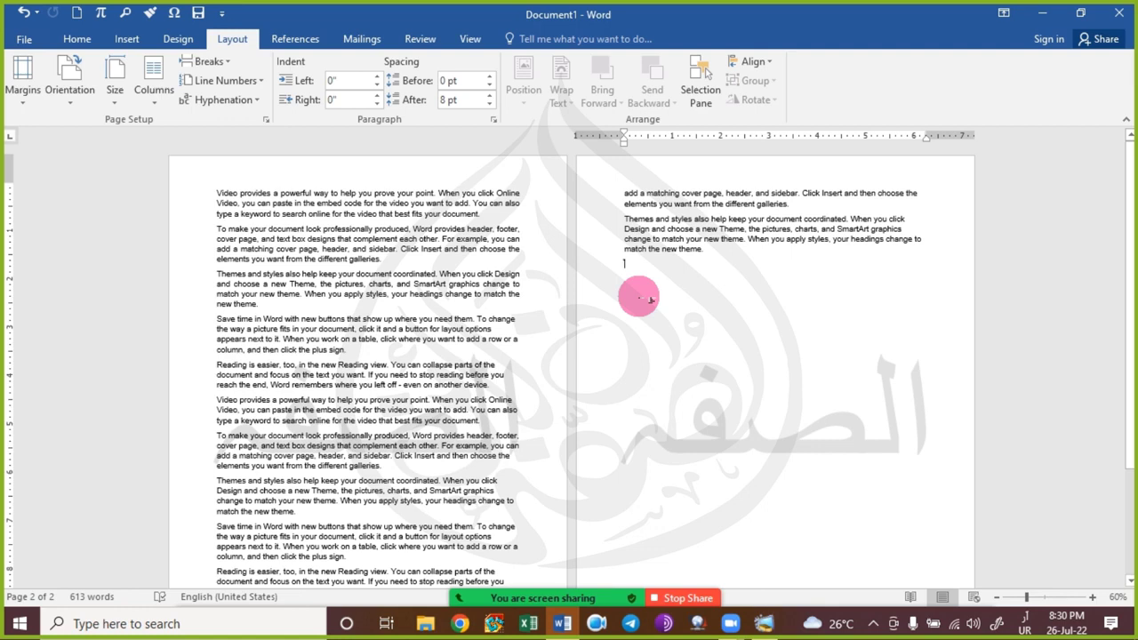
{"action": "left_click", "coordinate": [543, 302]}
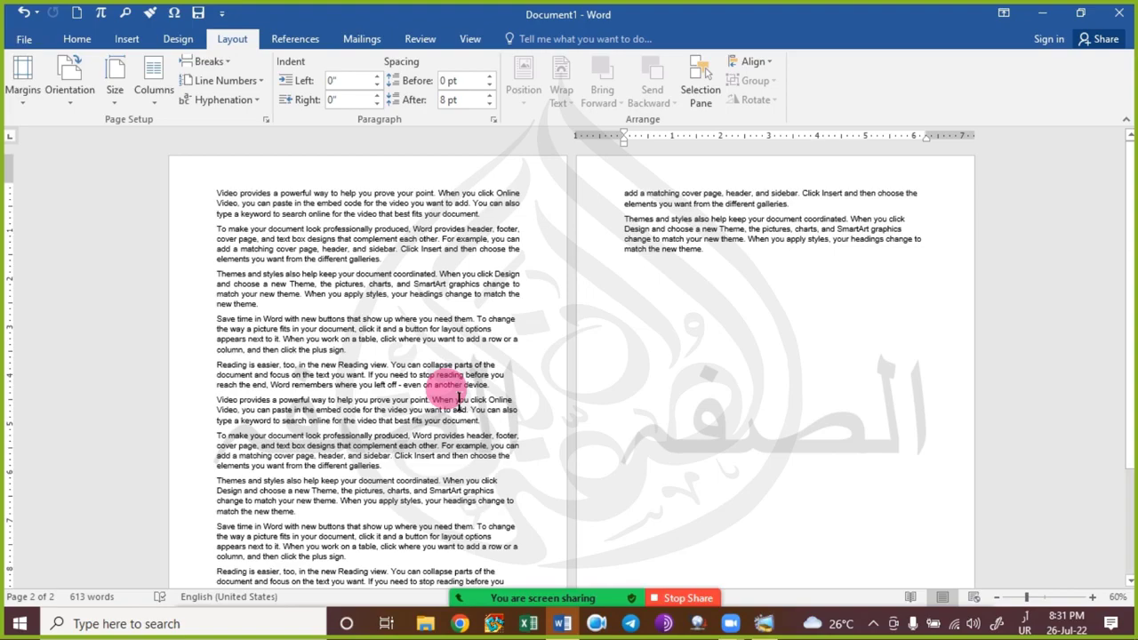
{"action": "scroll", "coordinate": [458, 407], "scroll_direction": "up", "scroll_amount": 2, "text": "ctrl"}
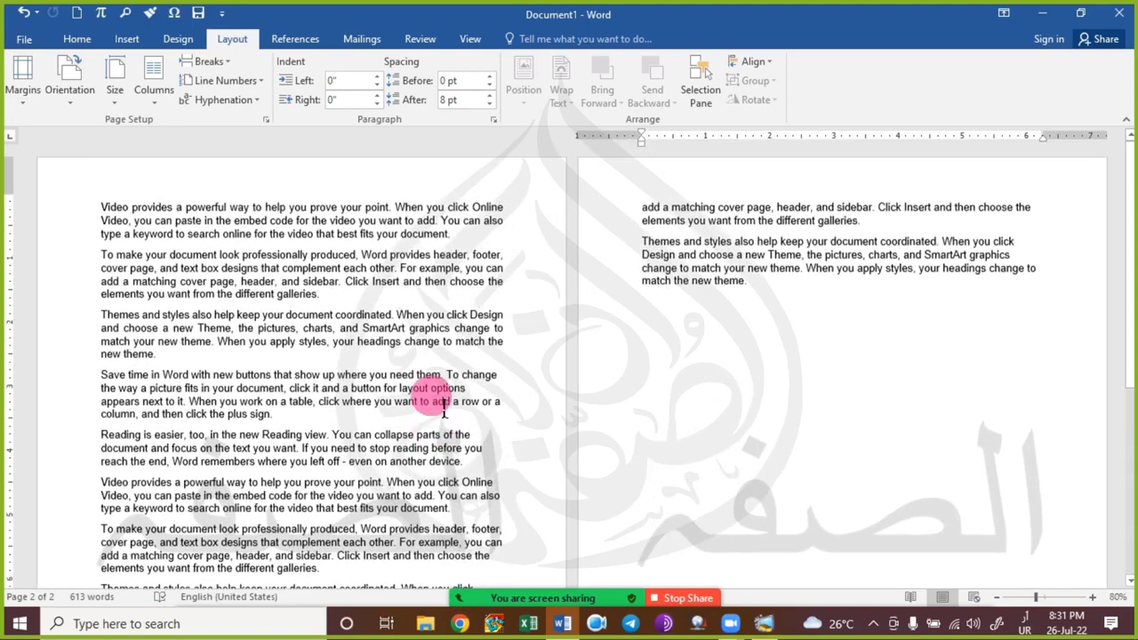
{"action": "scroll", "coordinate": [444, 407], "scroll_direction": "down", "scroll_amount": 5}
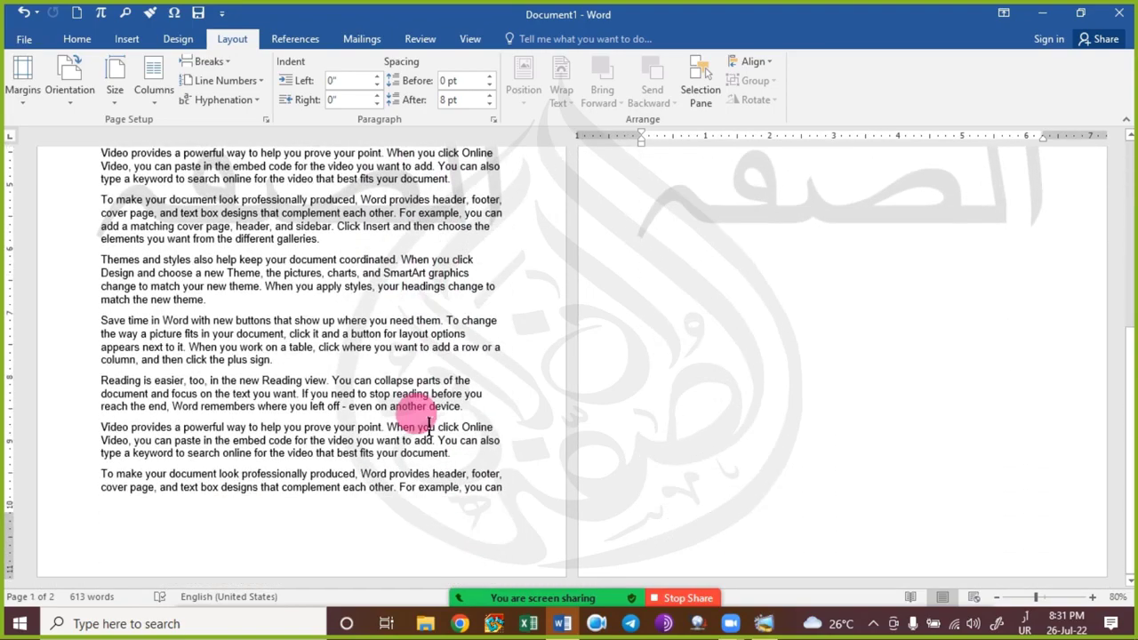
{"action": "scroll", "coordinate": [429, 425], "scroll_direction": "down", "scroll_amount": 5}
{"action": "scroll", "coordinate": [427, 418], "scroll_direction": "up", "scroll_amount": 6, "text": "ctrl"}
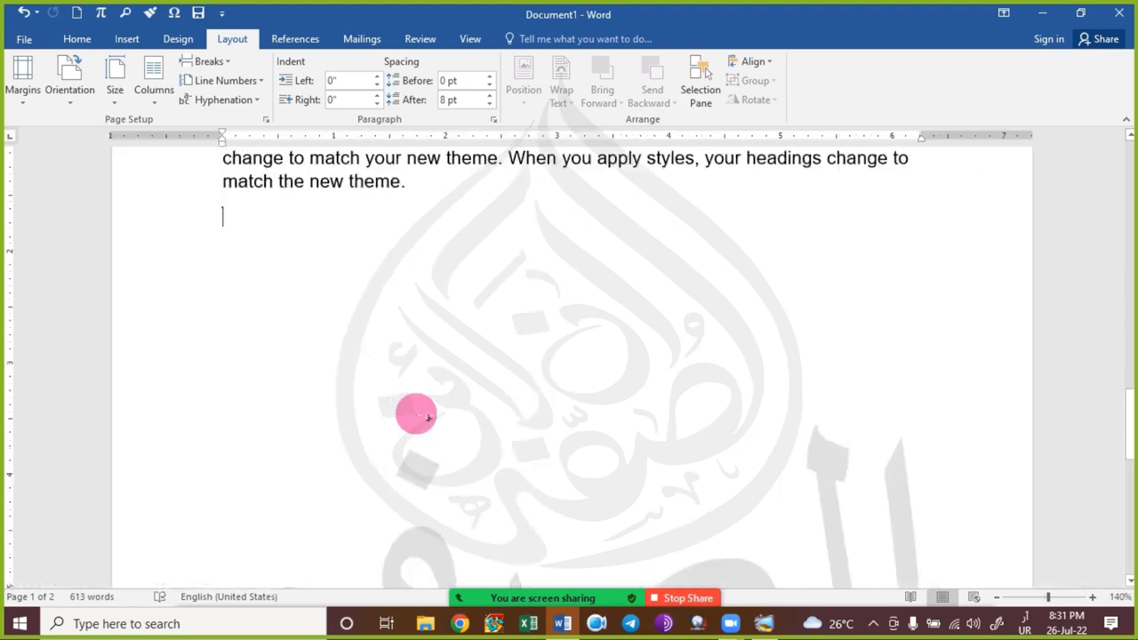
{"action": "scroll", "coordinate": [427, 418], "scroll_direction": "down", "scroll_amount": 3, "text": "ctrl"}
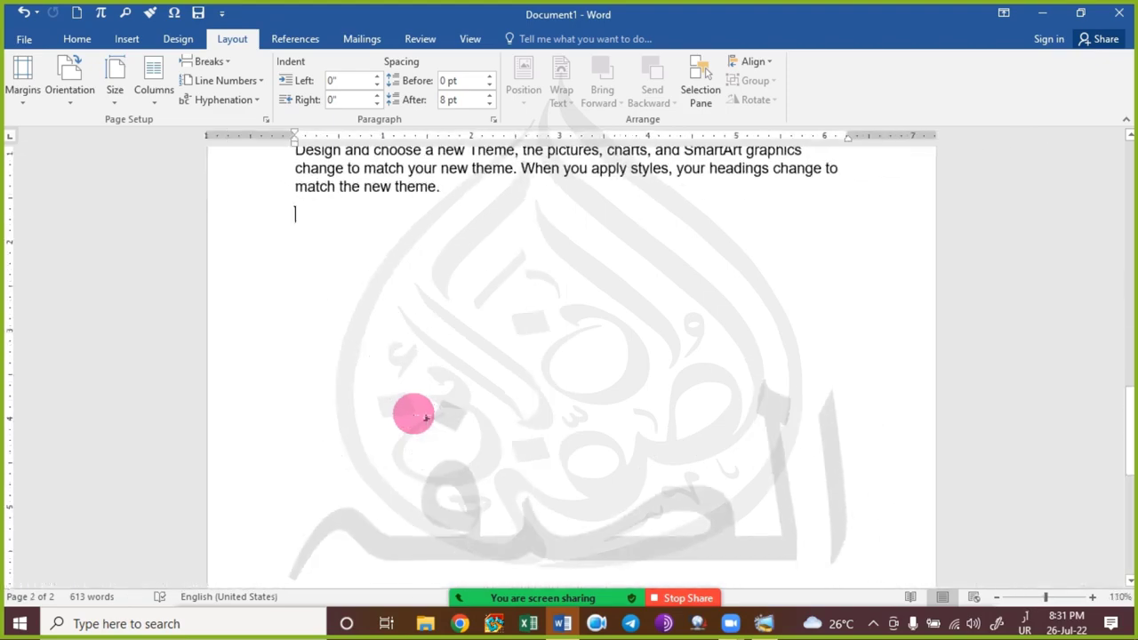
{"action": "scroll", "coordinate": [426, 418], "scroll_direction": "up", "scroll_amount": 10}
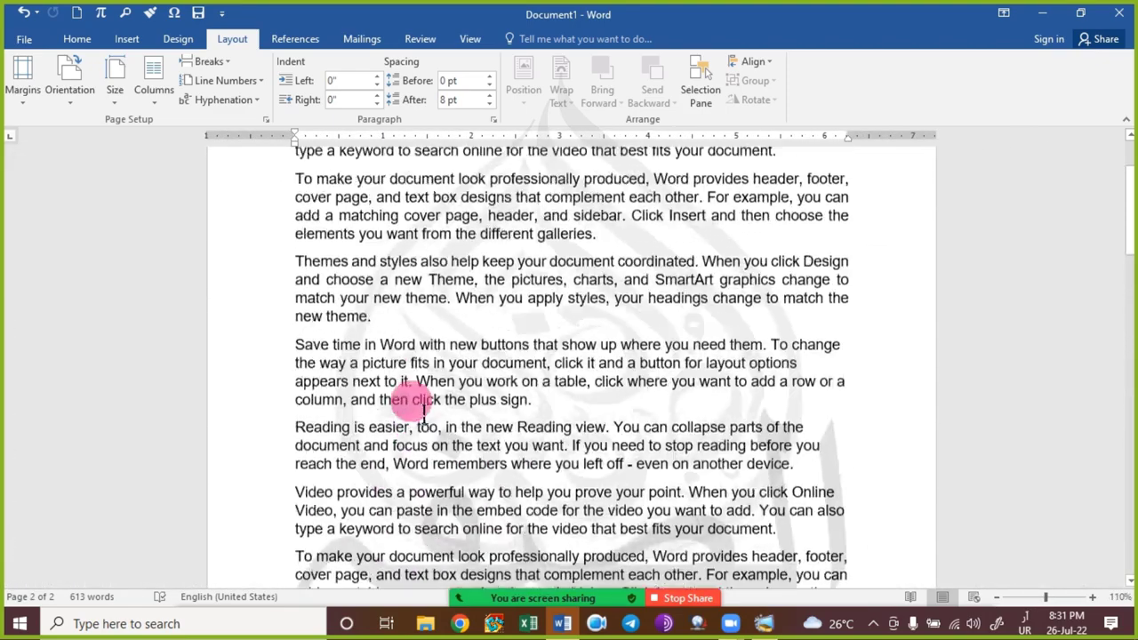
{"action": "scroll", "coordinate": [424, 411], "scroll_direction": "up", "scroll_amount": 3}
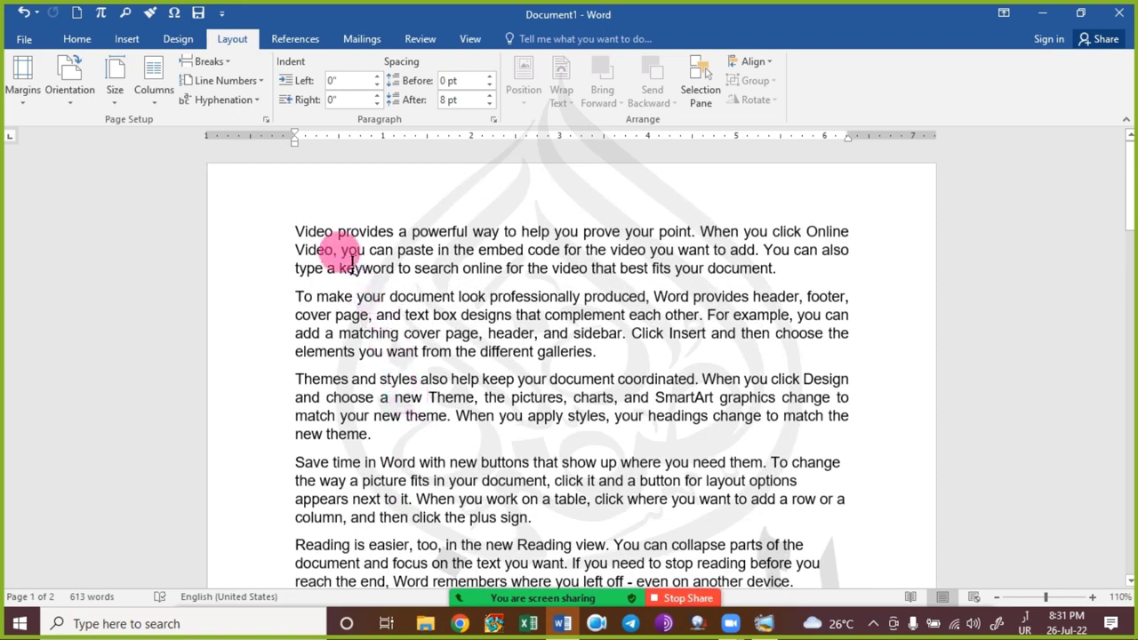
Place the cursor at the start of the document and set the paper size to Legal (8.5" x 14").
{"action": "left_click", "coordinate": [297, 234]}
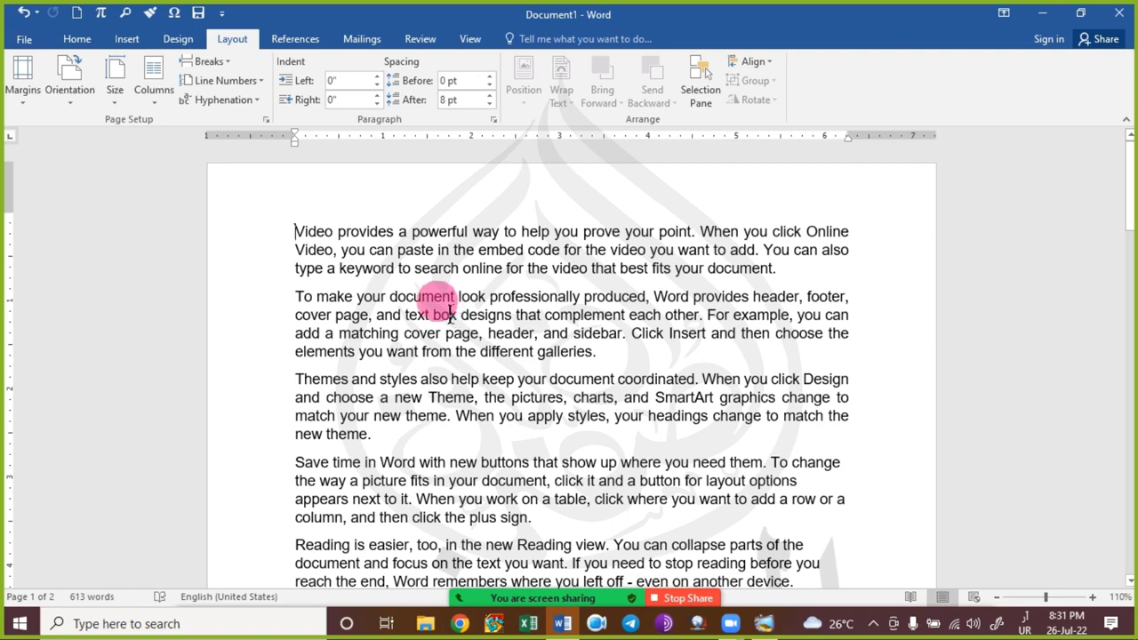
{"action": "left_click", "coordinate": [115, 98]}
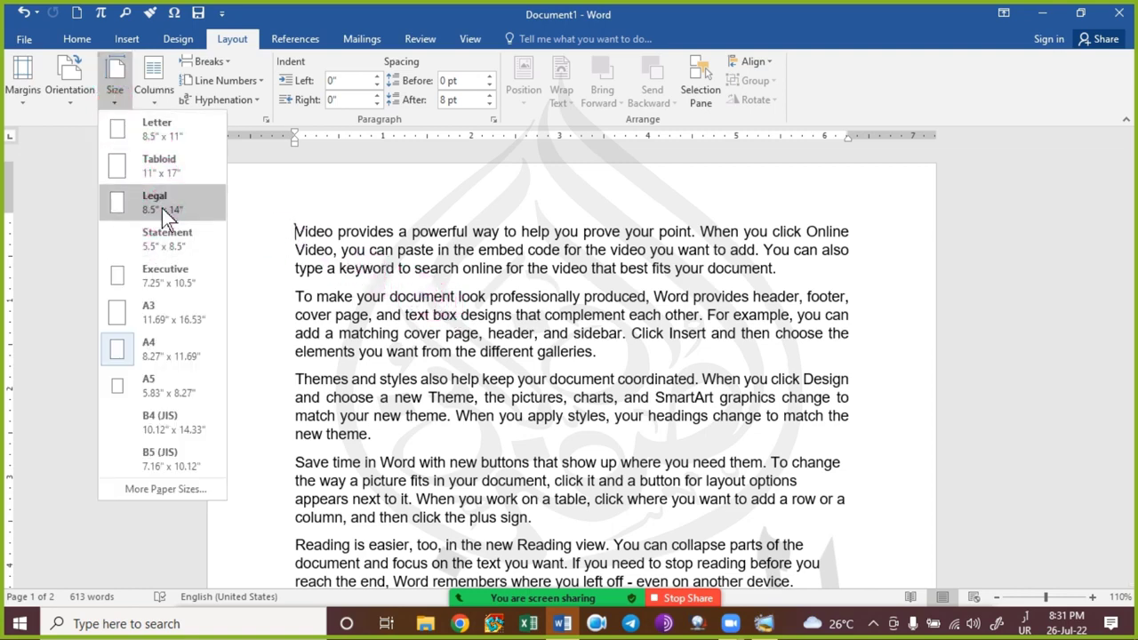
{"action": "left_click", "coordinate": [161, 208]}
Examine how the text fits on the Legal page down to its end, switching the keyboard language to English.
{"action": "scroll", "coordinate": [444, 327], "scroll_direction": "down", "scroll_amount": 2}
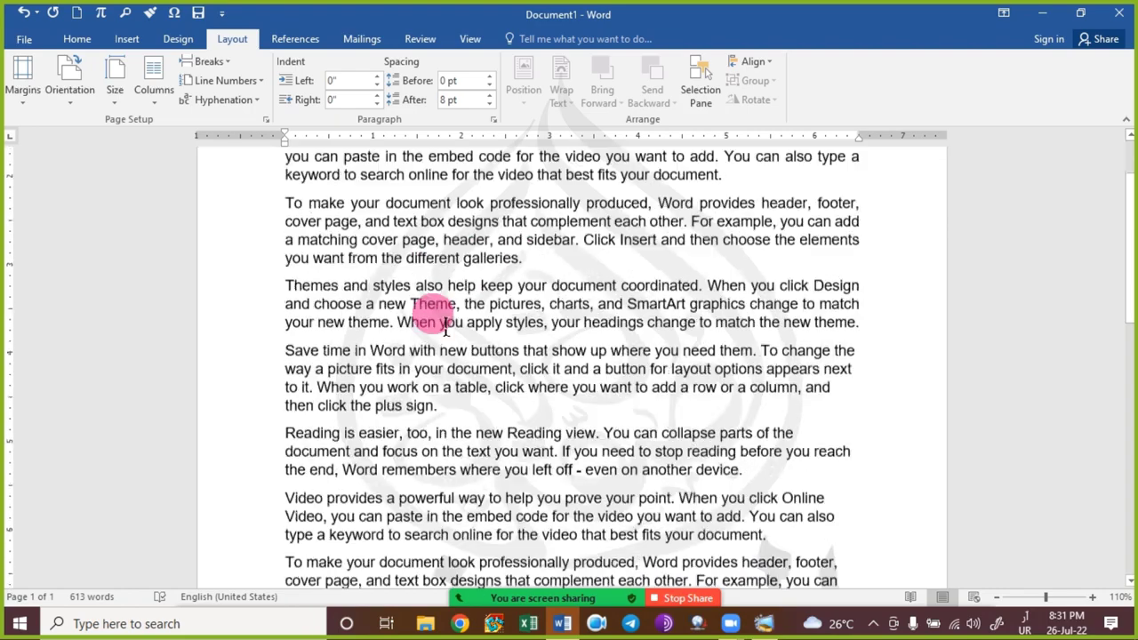
{"action": "scroll", "coordinate": [445, 327], "scroll_direction": "down", "scroll_amount": 4}
{"action": "scroll", "coordinate": [423, 373], "scroll_direction": "up", "scroll_amount": 2}
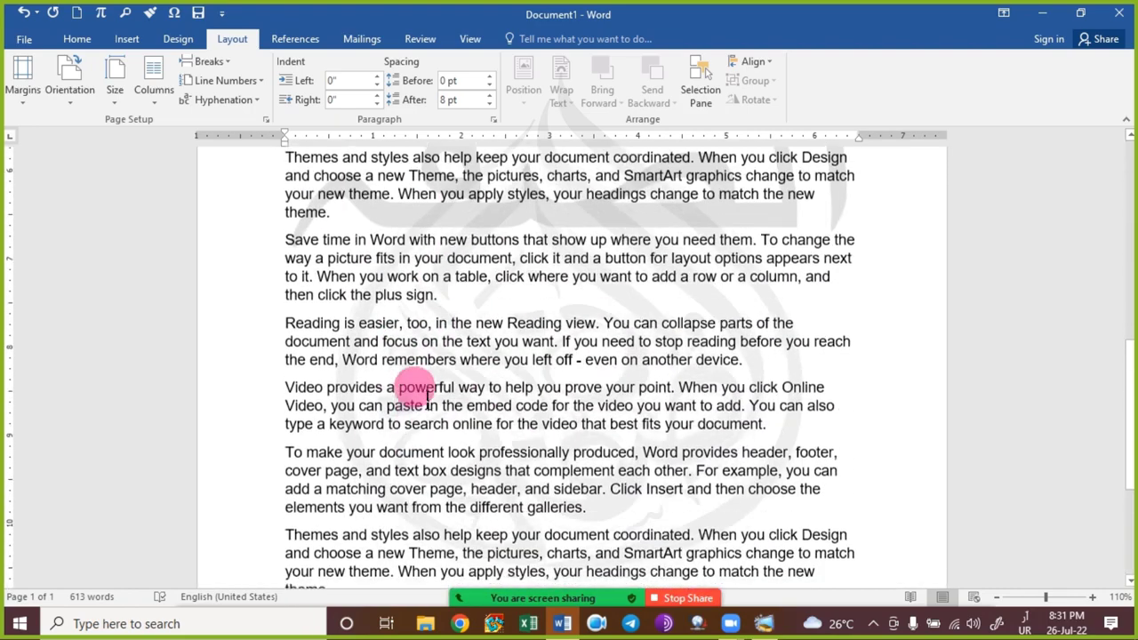
{"action": "scroll", "coordinate": [425, 400], "scroll_direction": "down", "scroll_amount": 5, "text": "ctrl"}
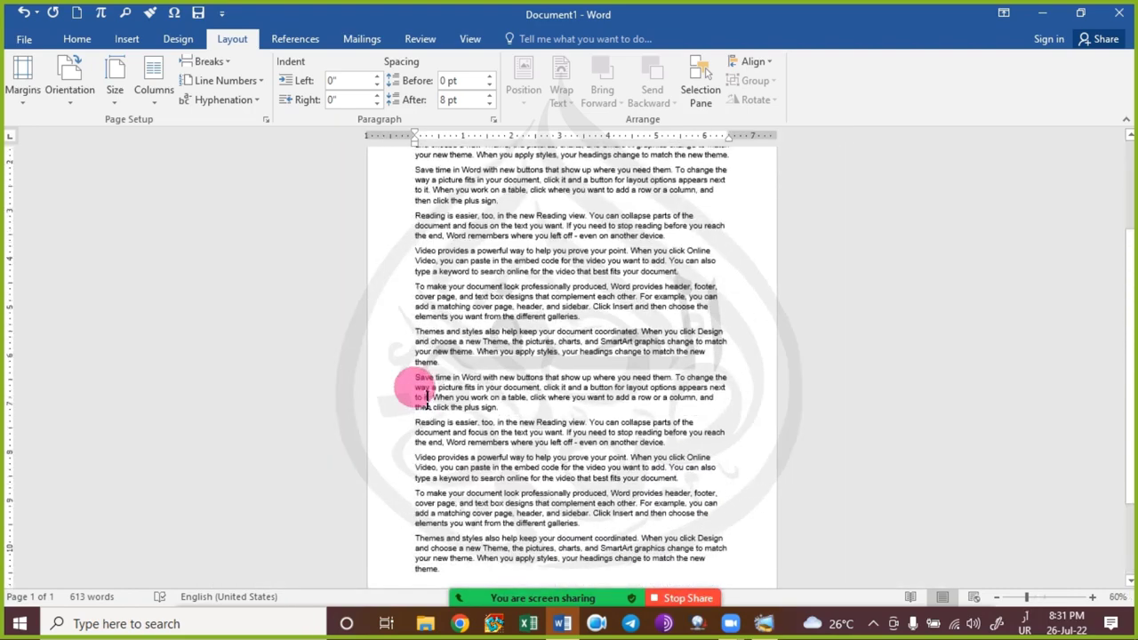
{"action": "scroll", "coordinate": [425, 400], "scroll_direction": "down", "scroll_amount": 3}
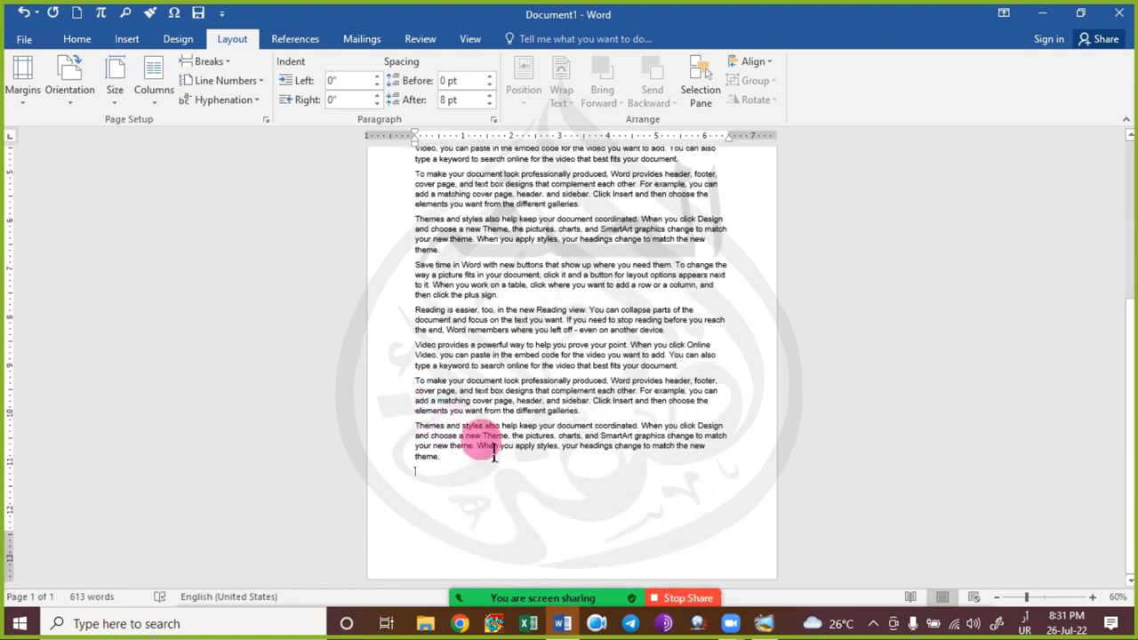
{"action": "key", "text": "alt+shift"}
{"action": "scroll", "coordinate": [480, 441], "scroll_direction": "up", "scroll_amount": 6}
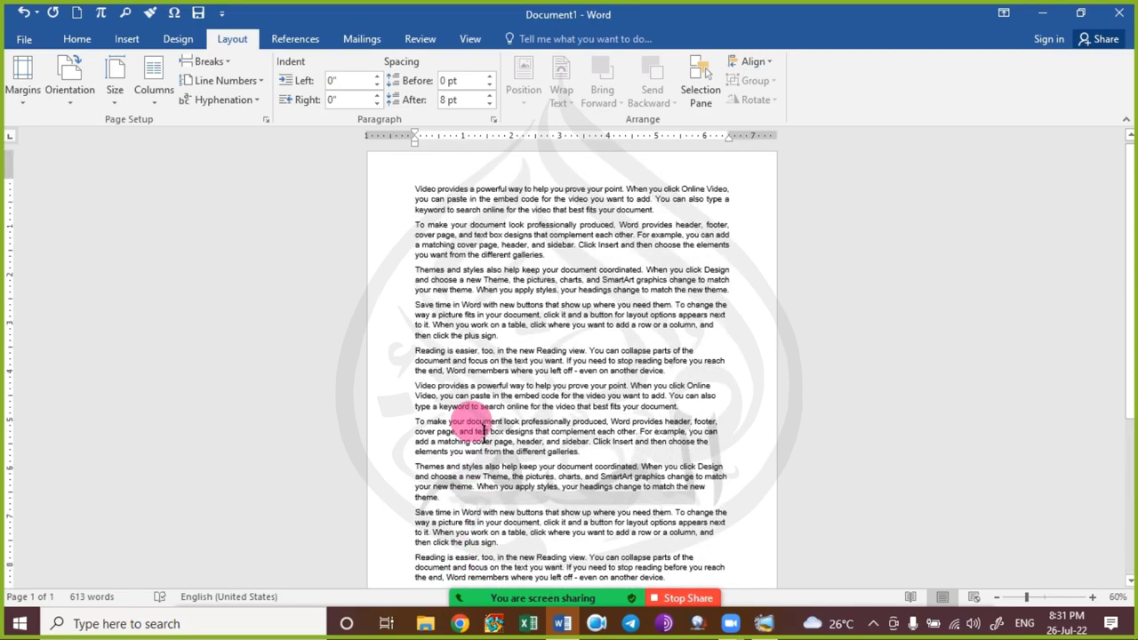
{"action": "scroll", "coordinate": [481, 430], "scroll_direction": "up", "scroll_amount": 5, "text": "ctrl"}
{"action": "scroll", "coordinate": [445, 405], "scroll_direction": "down", "scroll_amount": 5}
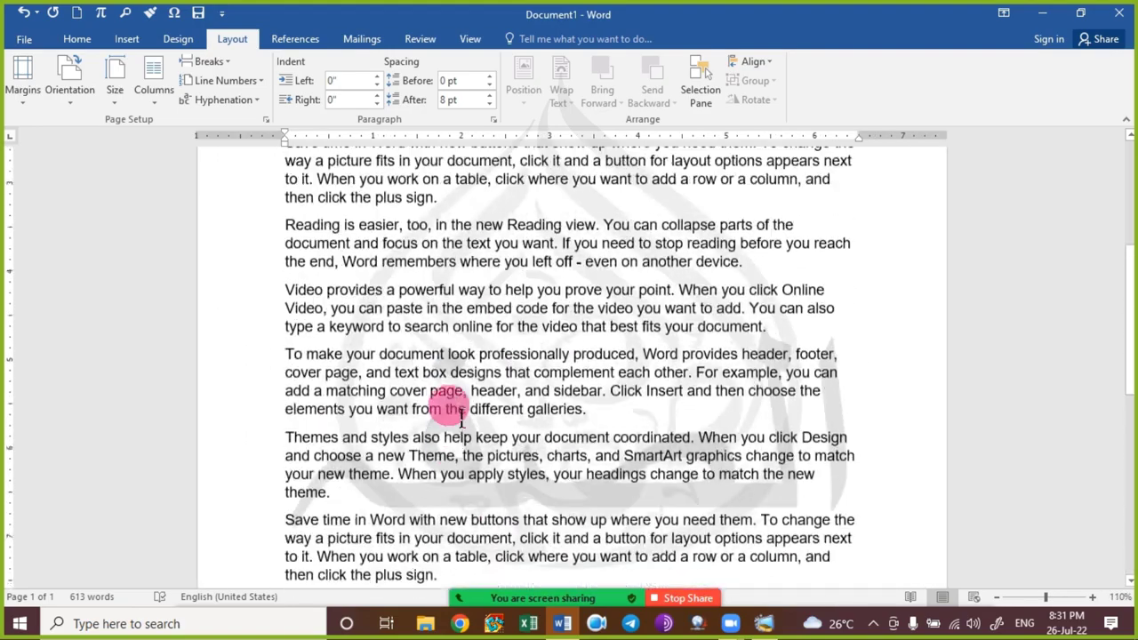
{"action": "scroll", "coordinate": [393, 277], "scroll_direction": "up", "scroll_amount": 6}
Review the list of available paper sizes and dismiss the meeting time-limit notice.
{"action": "left_click", "coordinate": [115, 98]}
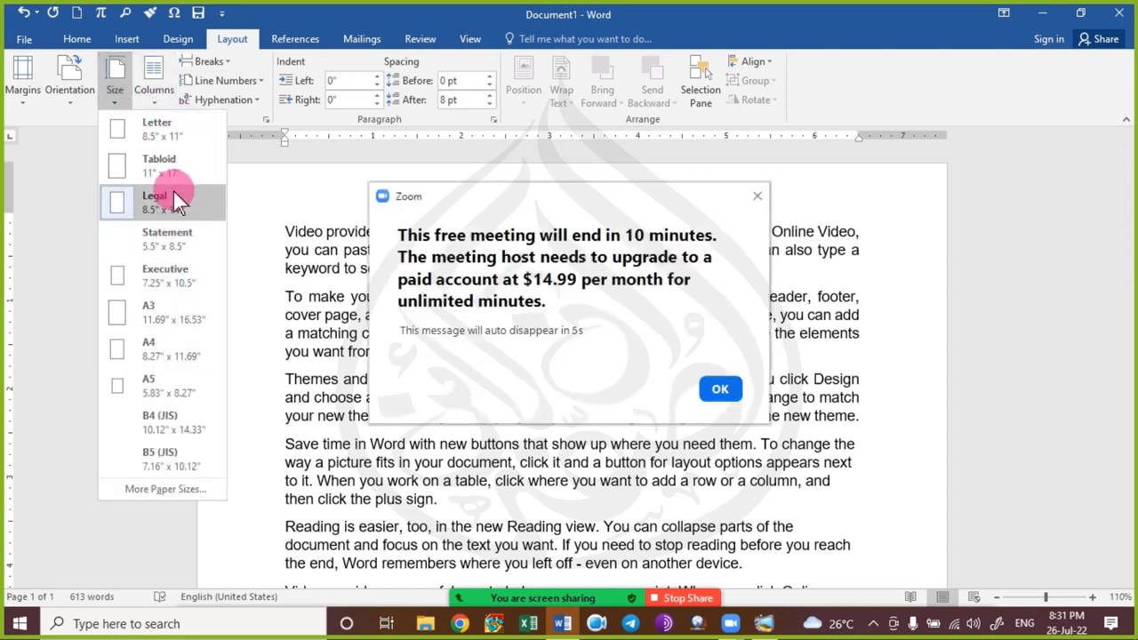
{"action": "left_click", "coordinate": [757, 195]}
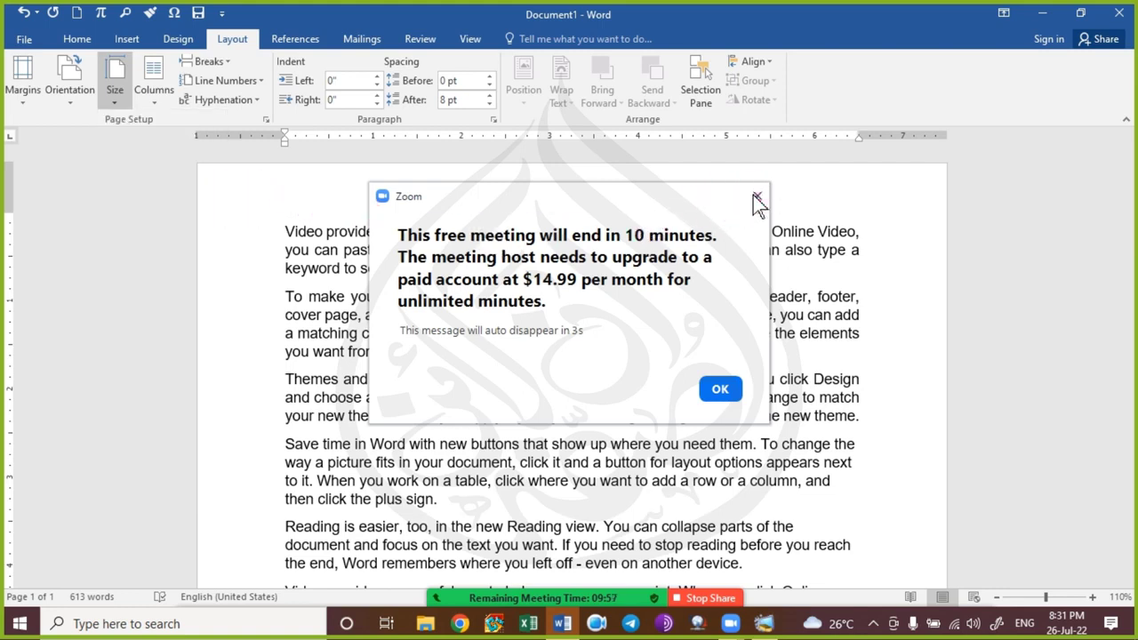
{"action": "left_click", "coordinate": [156, 99]}
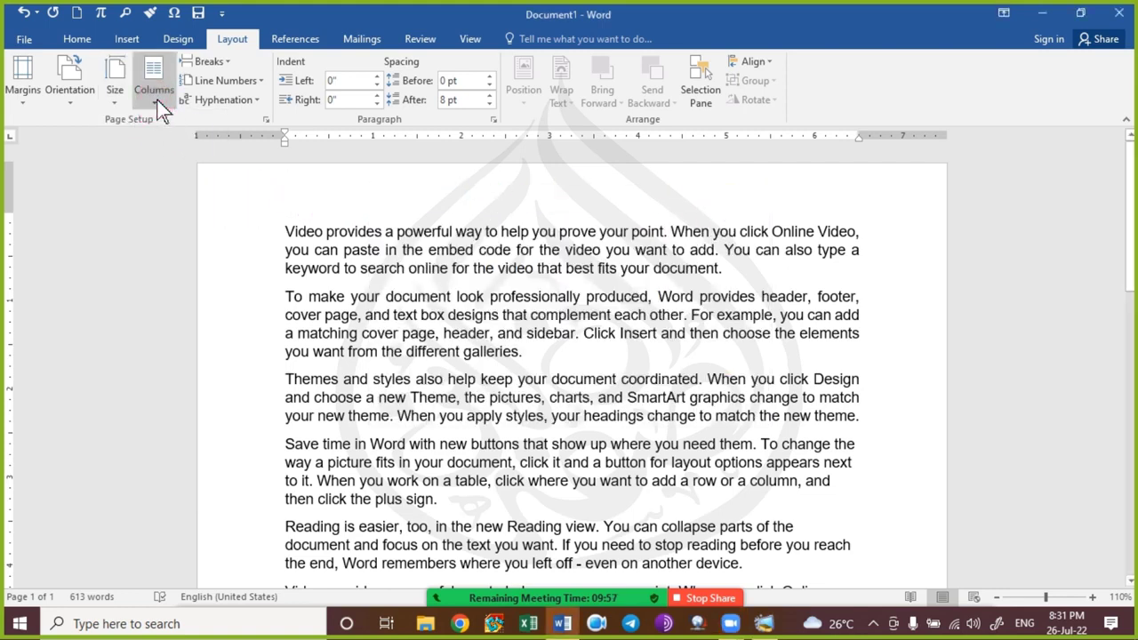
{"action": "left_click", "coordinate": [119, 99]}
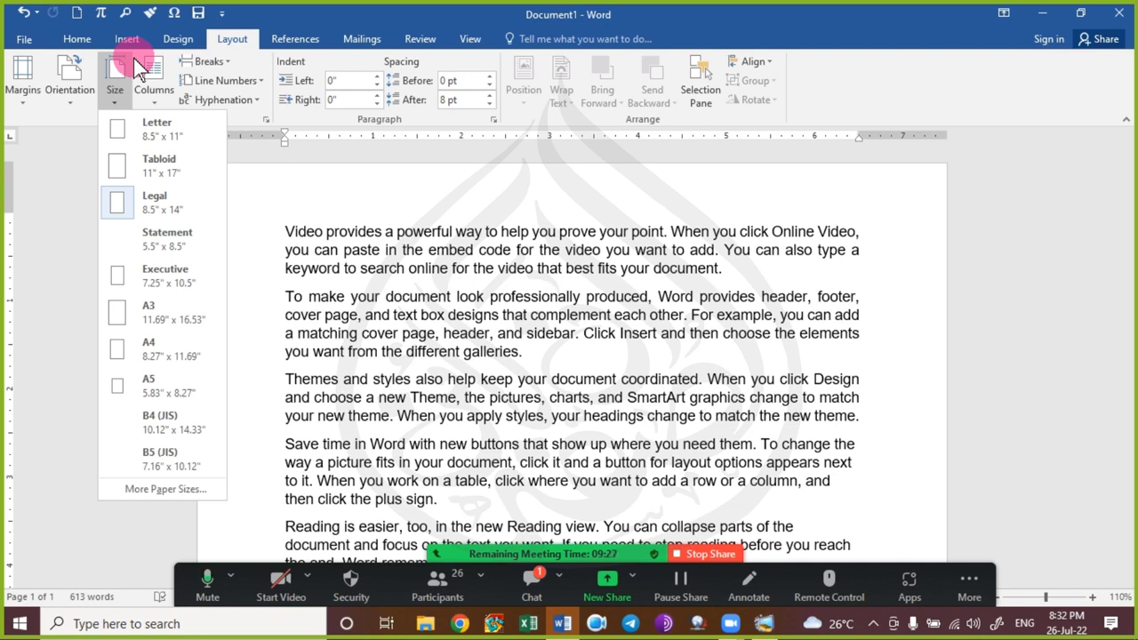
Read the new messages in the Zoom meeting chat and close the chat window.
{"action": "left_click", "coordinate": [530, 589]}
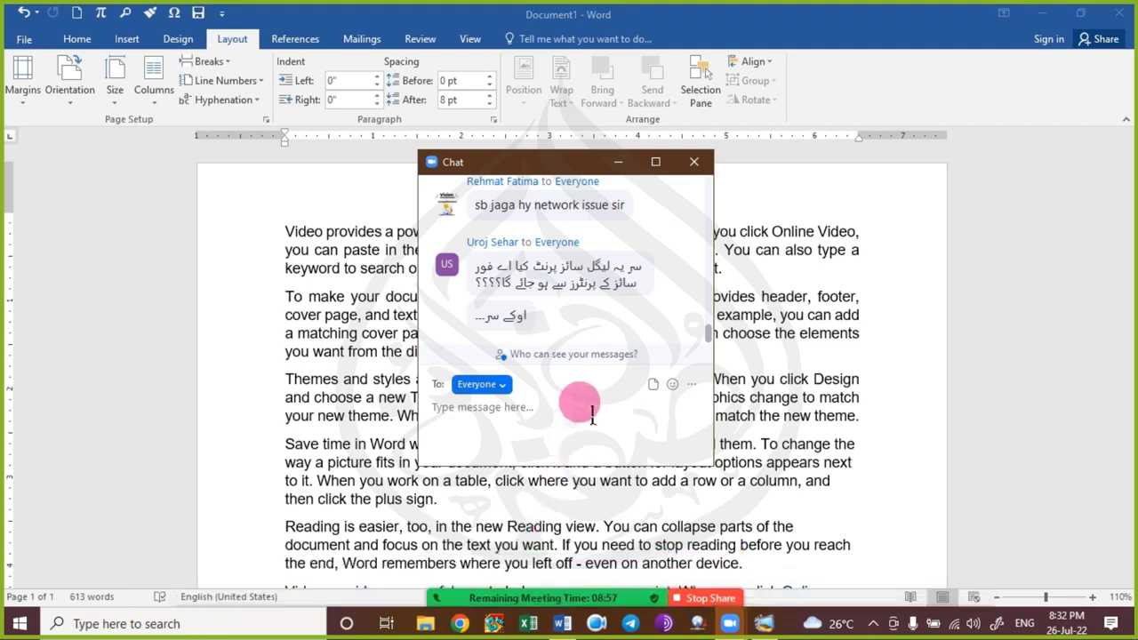
{"action": "left_click", "coordinate": [694, 161]}
Select the first three paragraphs of the text and clear the selection.
{"action": "left_click", "coordinate": [281, 226]}
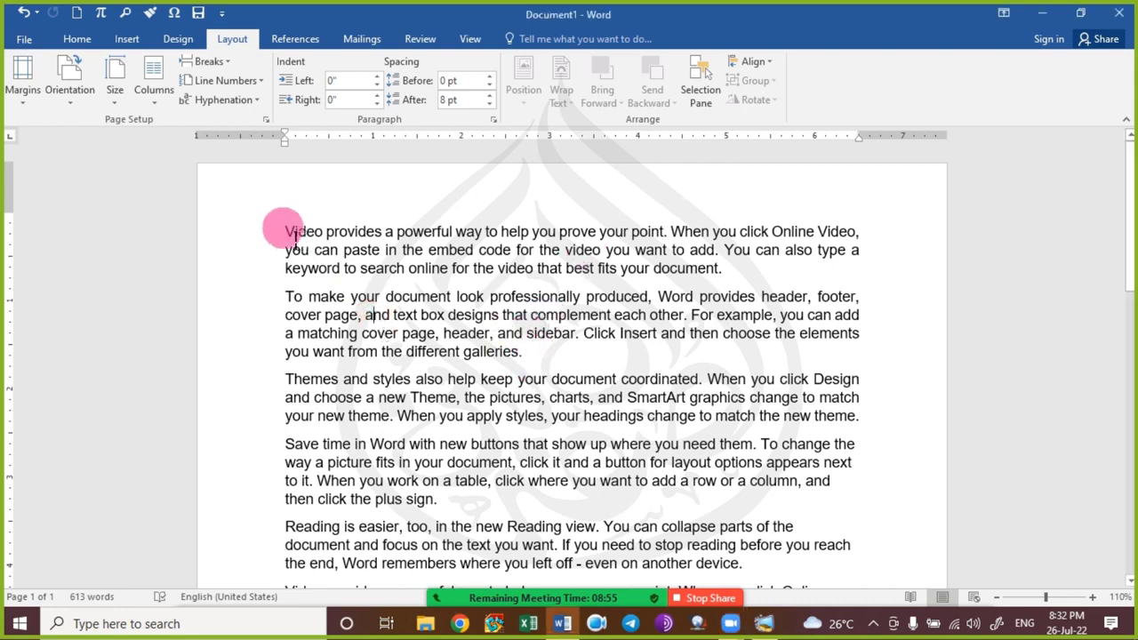
{"action": "left_click_drag", "start_coordinate": [282, 227], "coordinate": [255, 233]}
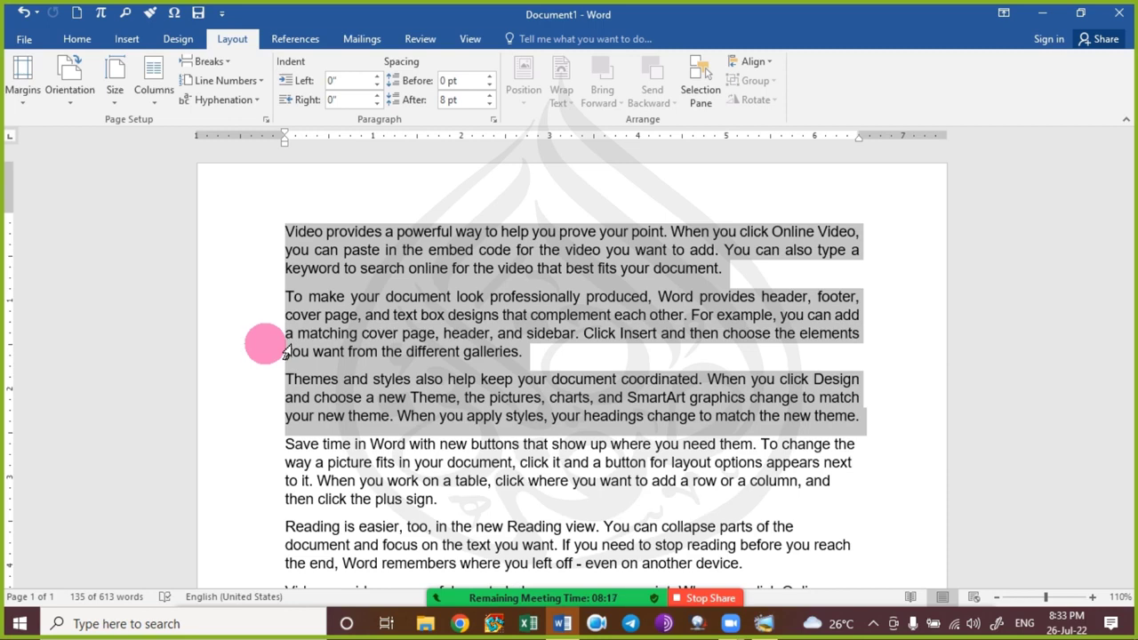
{"action": "left_click", "coordinate": [363, 358]}
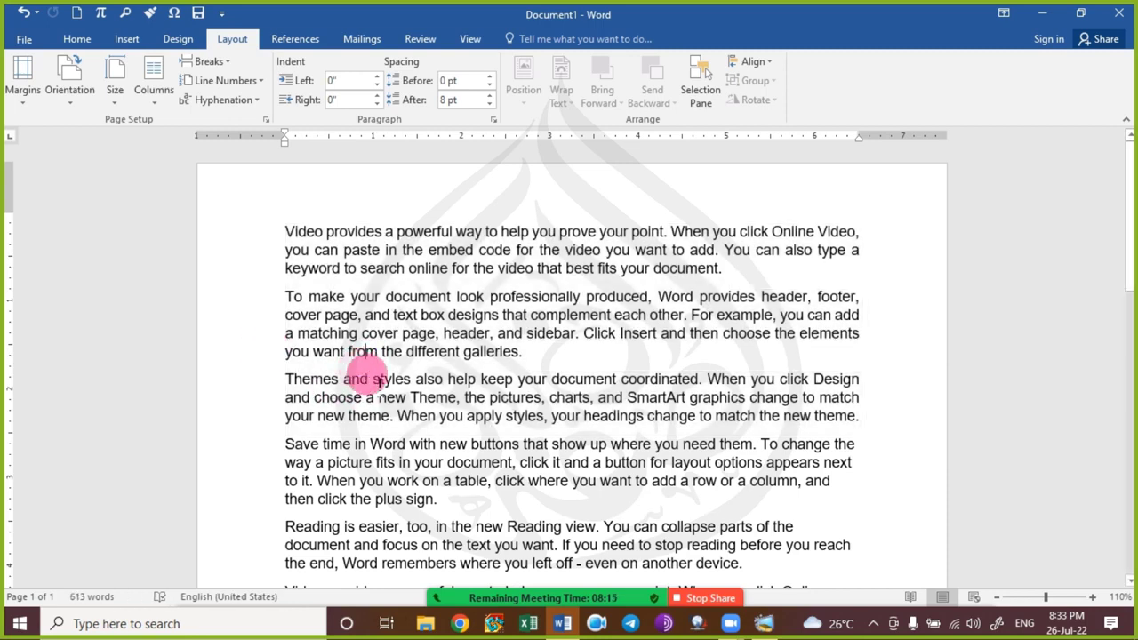
{"action": "left_click_drag", "start_coordinate": [285, 233], "coordinate": [893, 427]}
{"action": "left_click", "coordinate": [300, 253]}
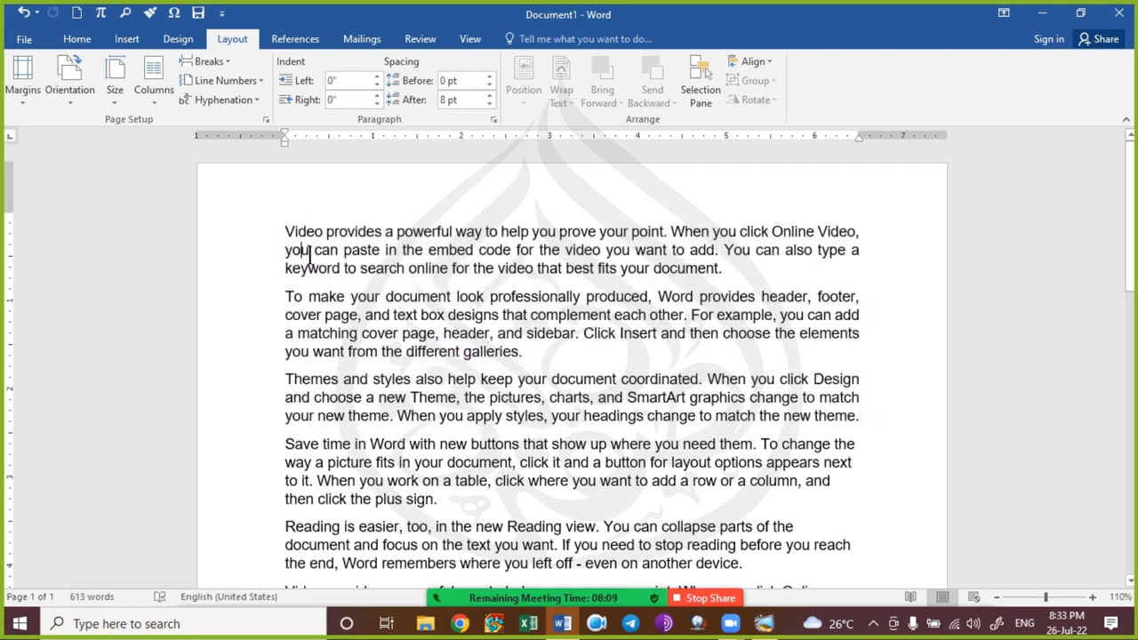
Read the latest message in the Zoom meeting chat and close the chat window.
{"action": "left_click", "coordinate": [116, 101]}
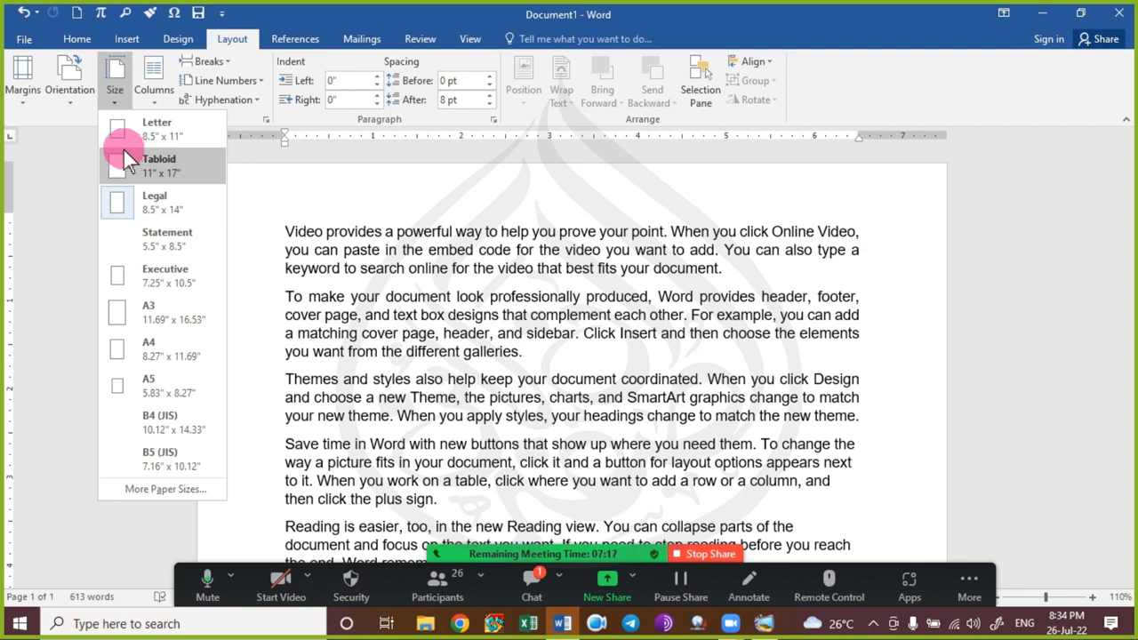
{"action": "left_click", "coordinate": [530, 581]}
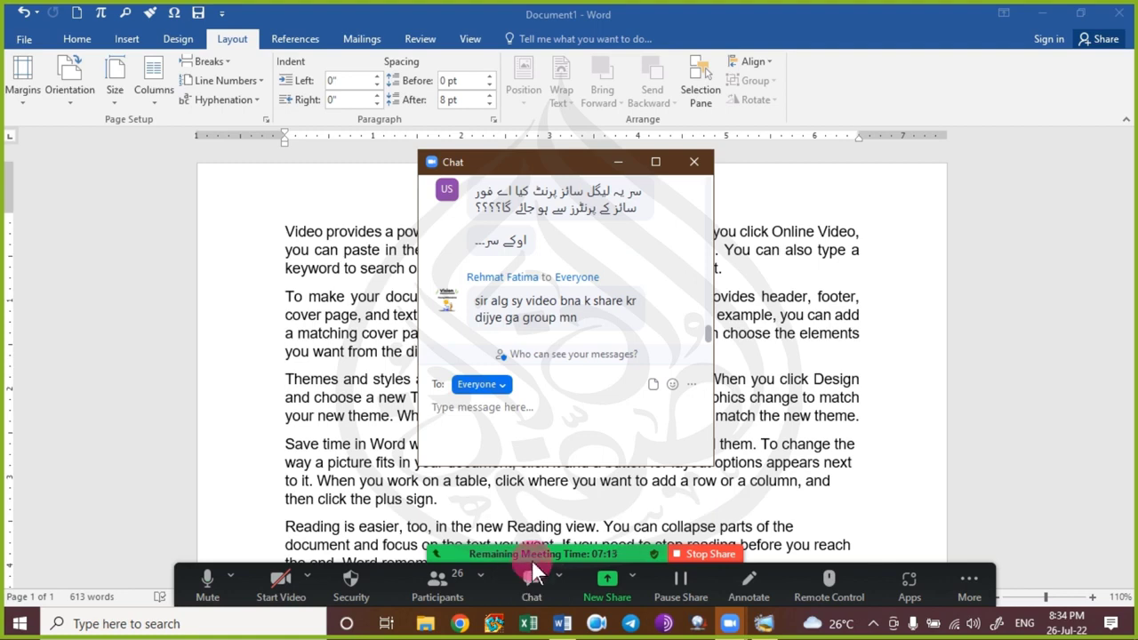
{"action": "left_click", "coordinate": [471, 406]}
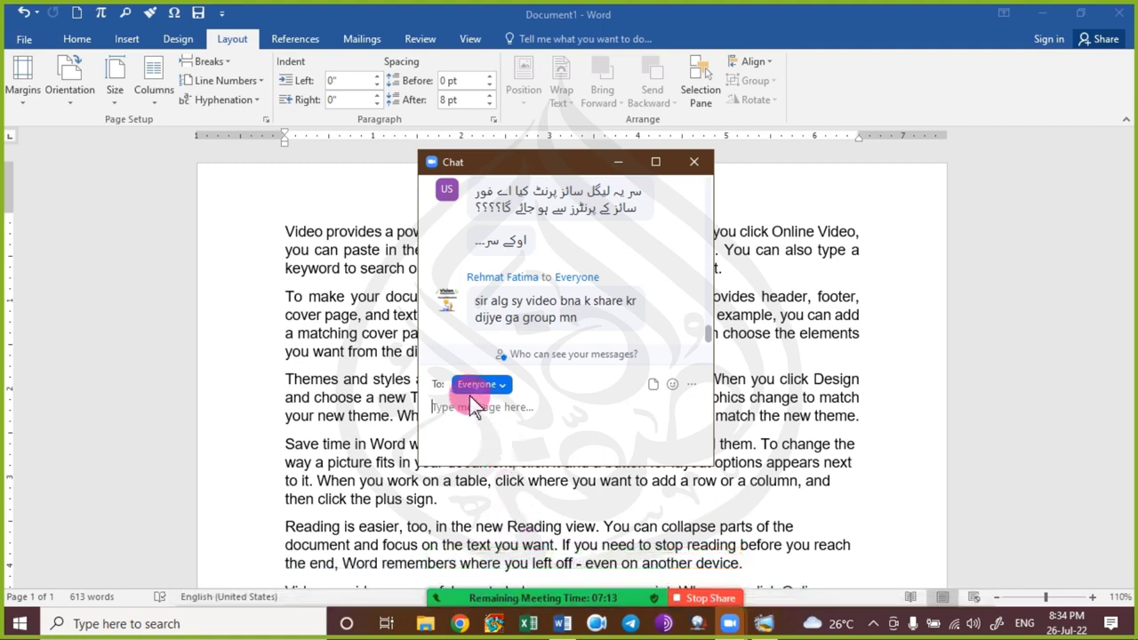
{"action": "left_click", "coordinate": [693, 162]}
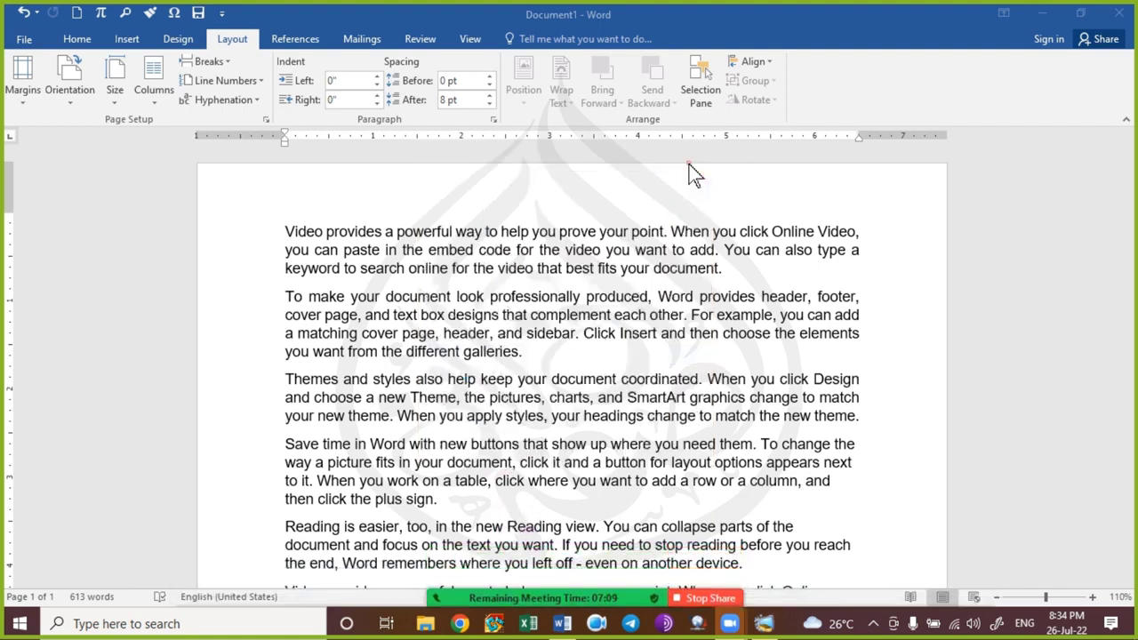
Open the detailed paper settings of the page setup and choose Custom size as the paper size.
{"action": "left_click", "coordinate": [162, 100]}
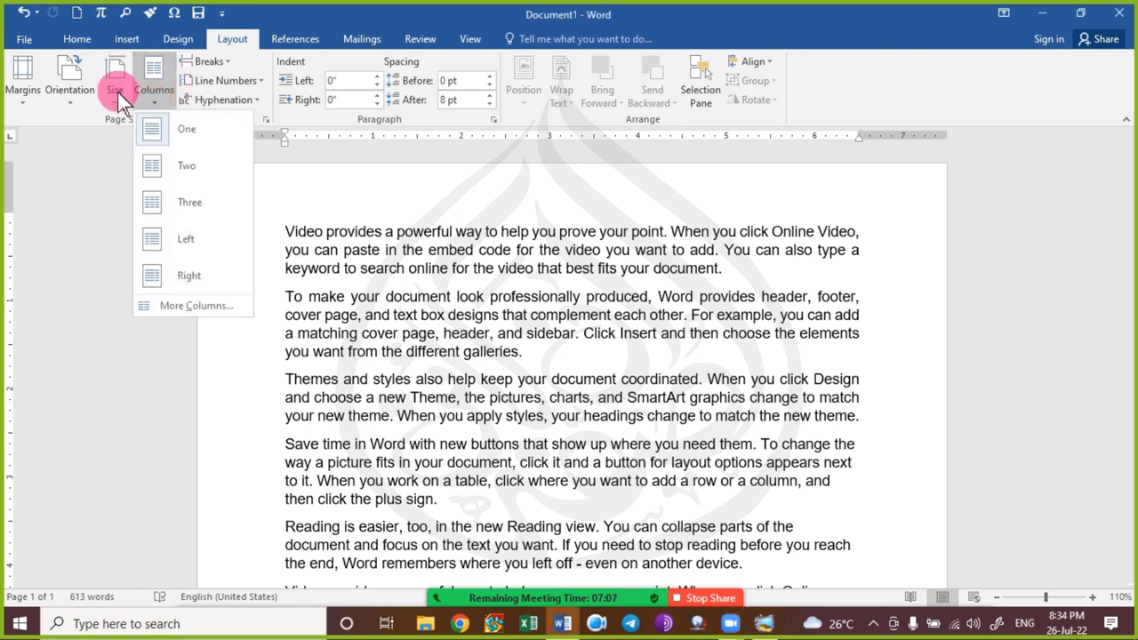
{"action": "left_click", "coordinate": [118, 92]}
{"action": "left_click", "coordinate": [120, 94]}
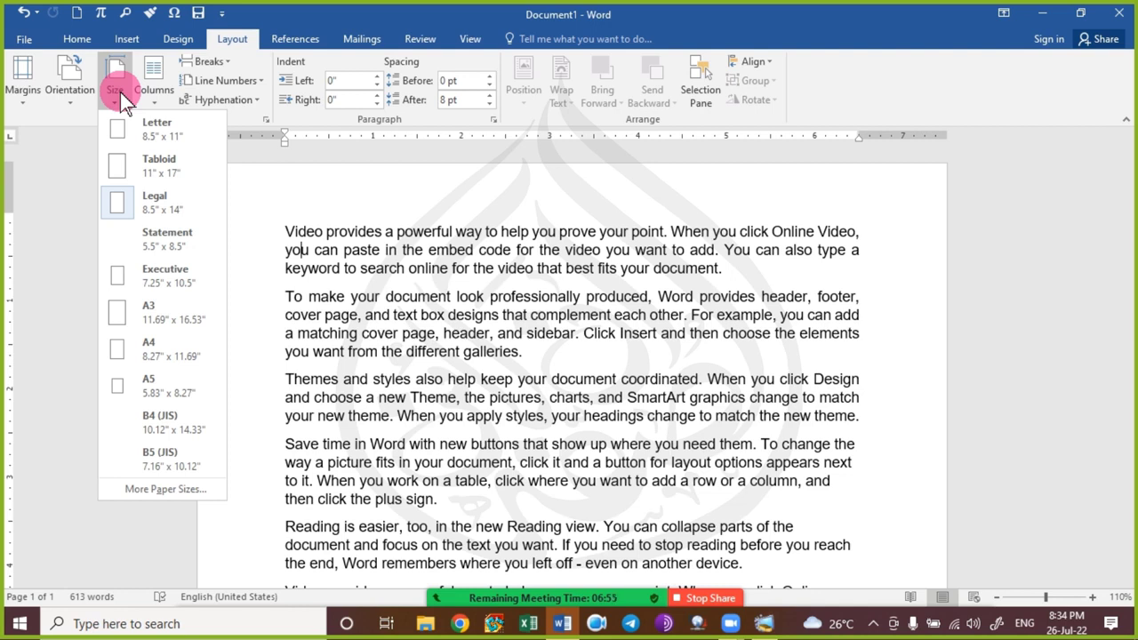
{"action": "left_click", "coordinate": [152, 488]}
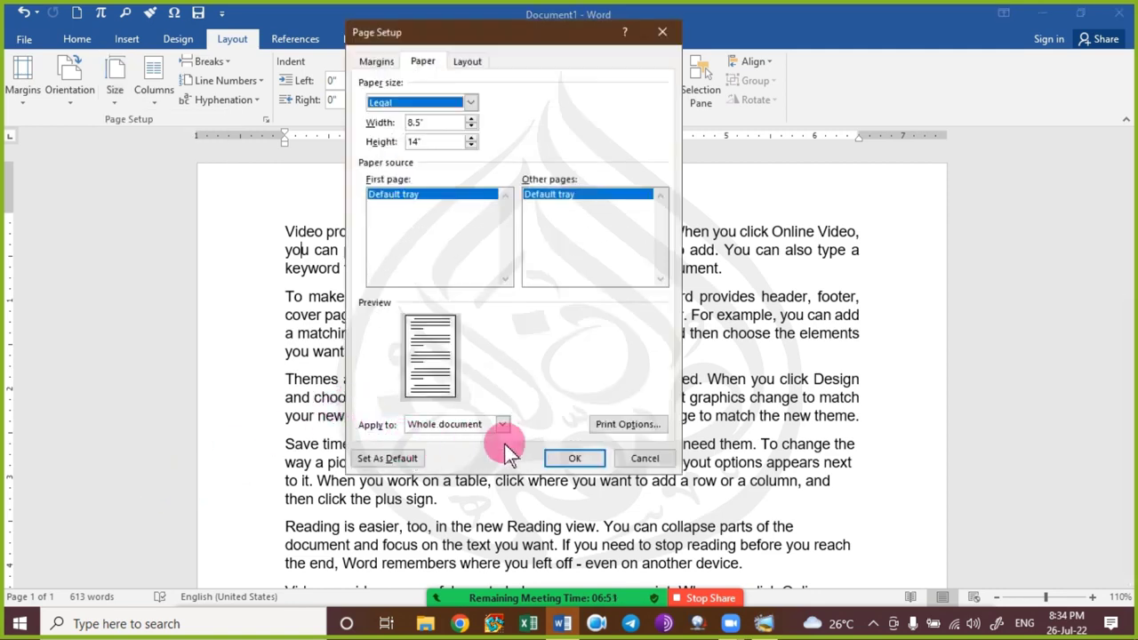
{"action": "left_click", "coordinate": [468, 103]}
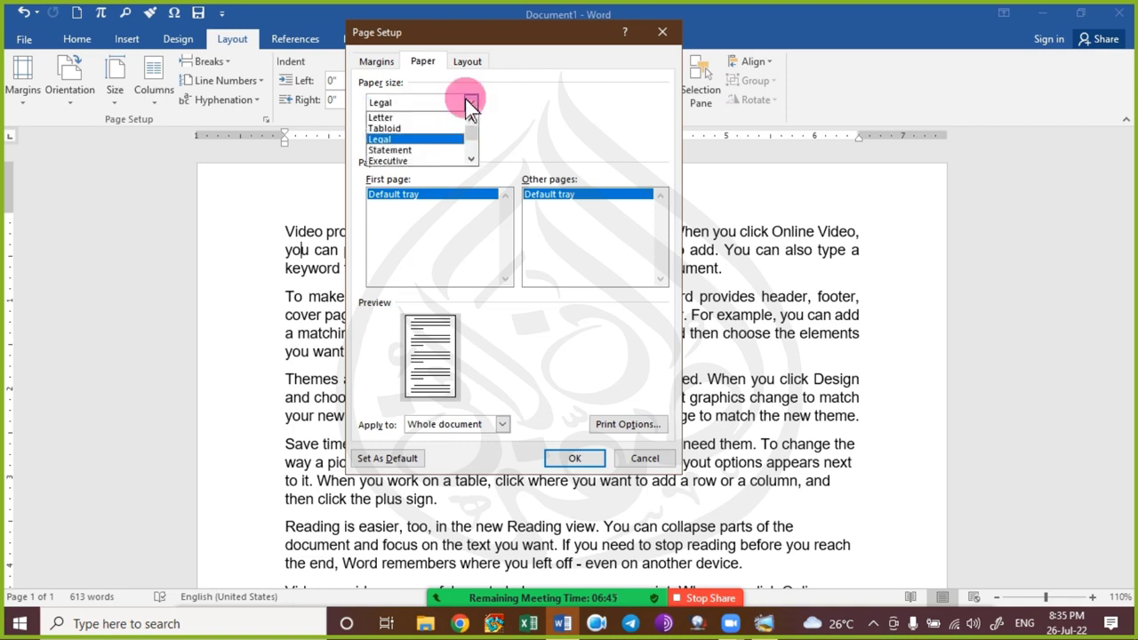
{"action": "left_click_drag", "start_coordinate": [469, 130], "coordinate": [469, 159]}
{"action": "left_click", "coordinate": [418, 160]}
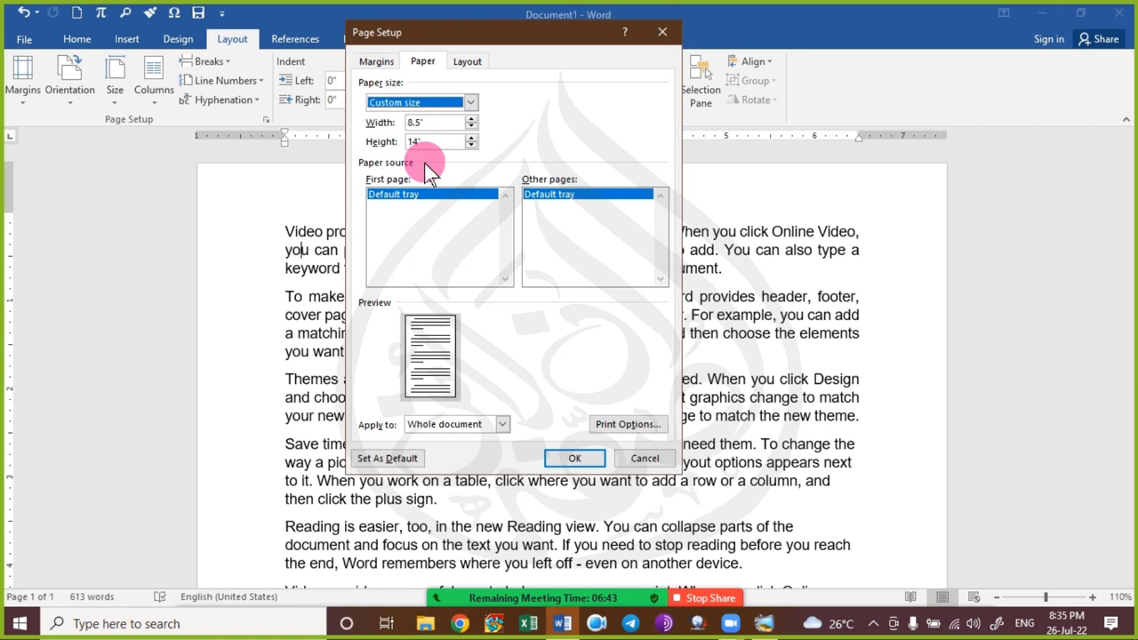
Set the custom paper width to 6" and the height to 4".
{"action": "left_click", "coordinate": [436, 122]}
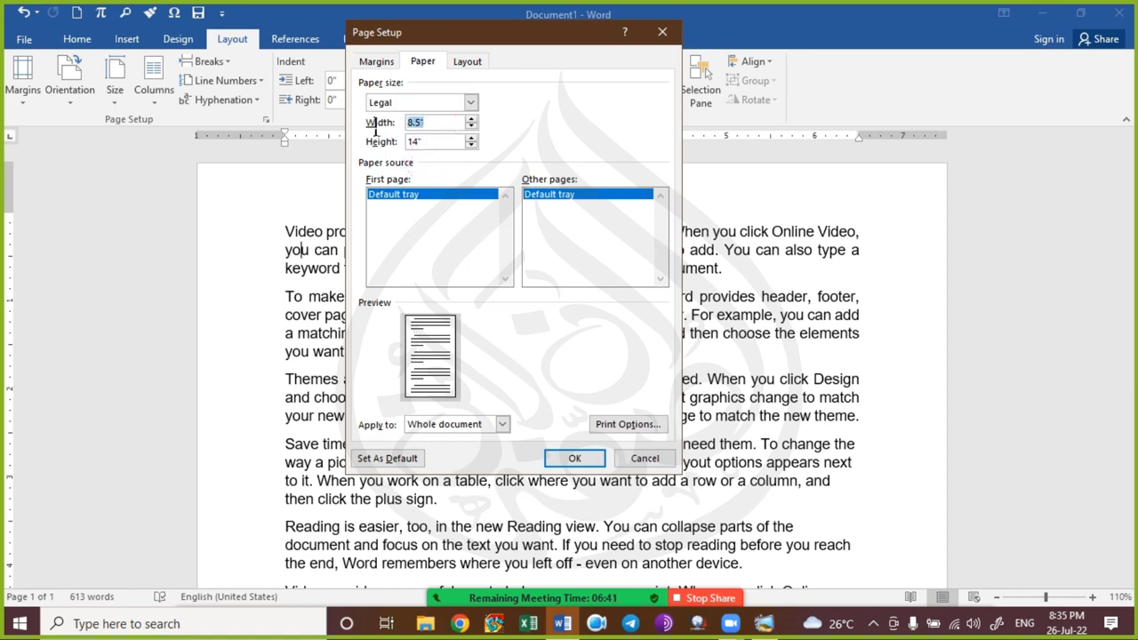
{"action": "left_click", "coordinate": [443, 142]}
{"action": "left_click", "coordinate": [423, 124]}
{"action": "mouse_move", "coordinate": [423, 124]}
{"action": "left_mouse_down"}
{"action": "mouse_move", "coordinate": [351, 43]}
{"action": "mouse_move", "coordinate": [355, 66]}
{"action": "left_mouse_up"}
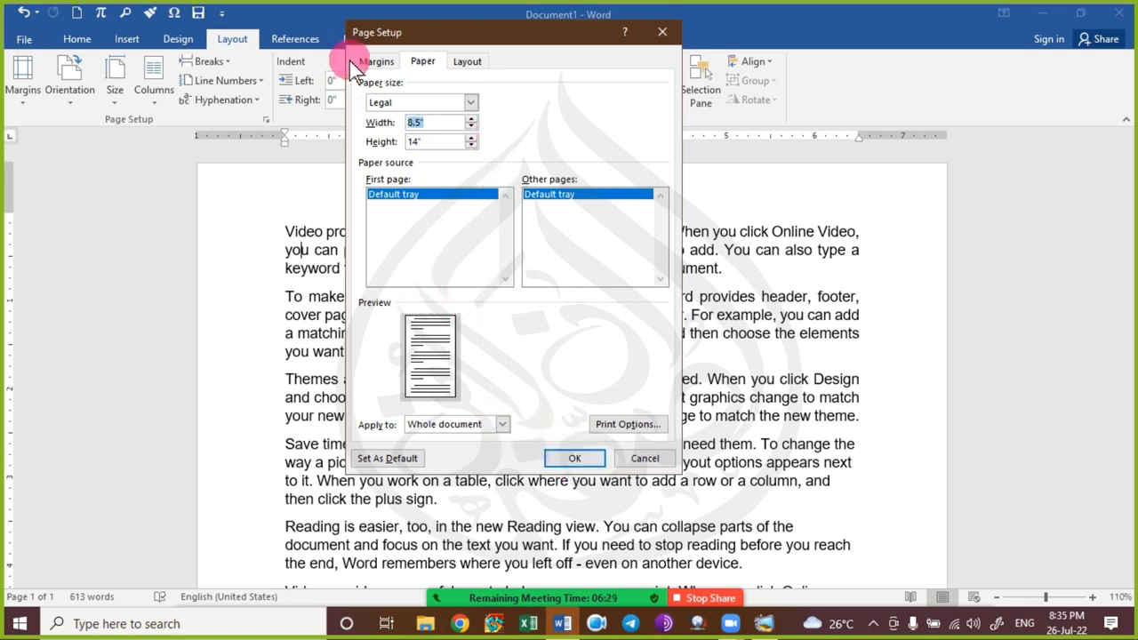
{"action": "type", "text": "6"}
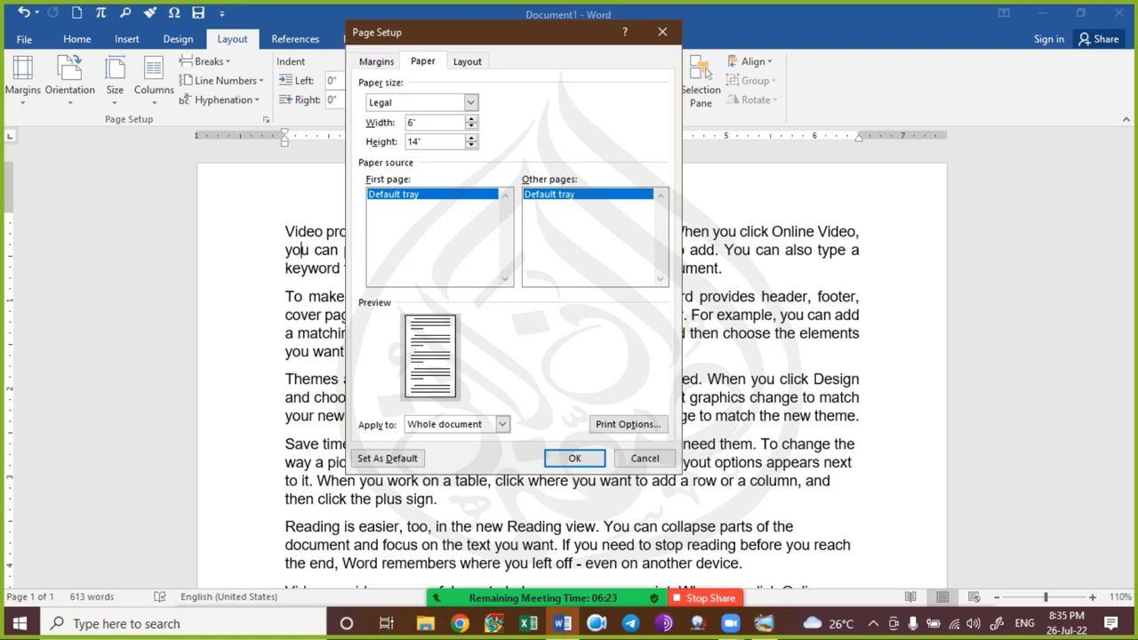
{"action": "key", "text": "Tab"}
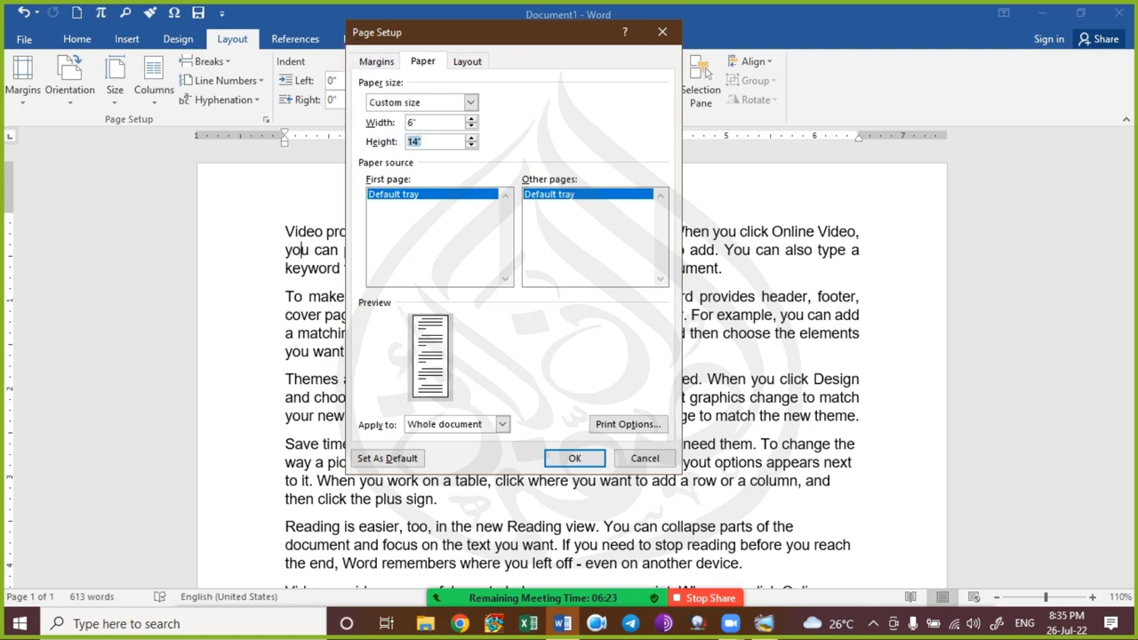
{"action": "type", "text": "4\""}
{"action": "left_click", "coordinate": [316, 44]}
{"action": "left_click", "coordinate": [441, 124]}
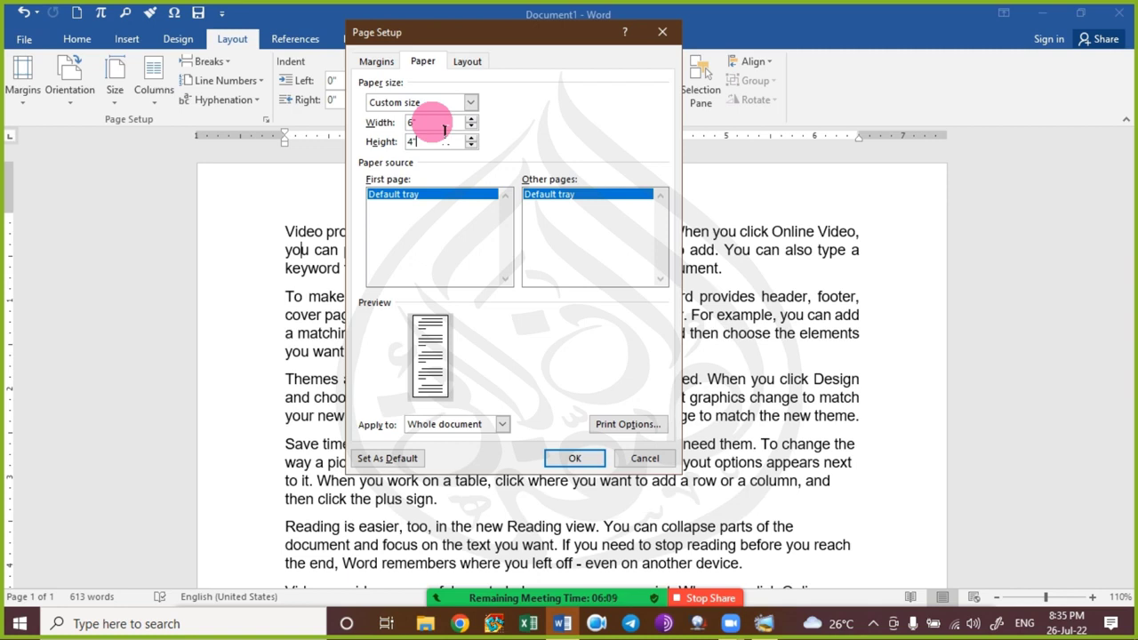
{"action": "left_click", "coordinate": [407, 124]}
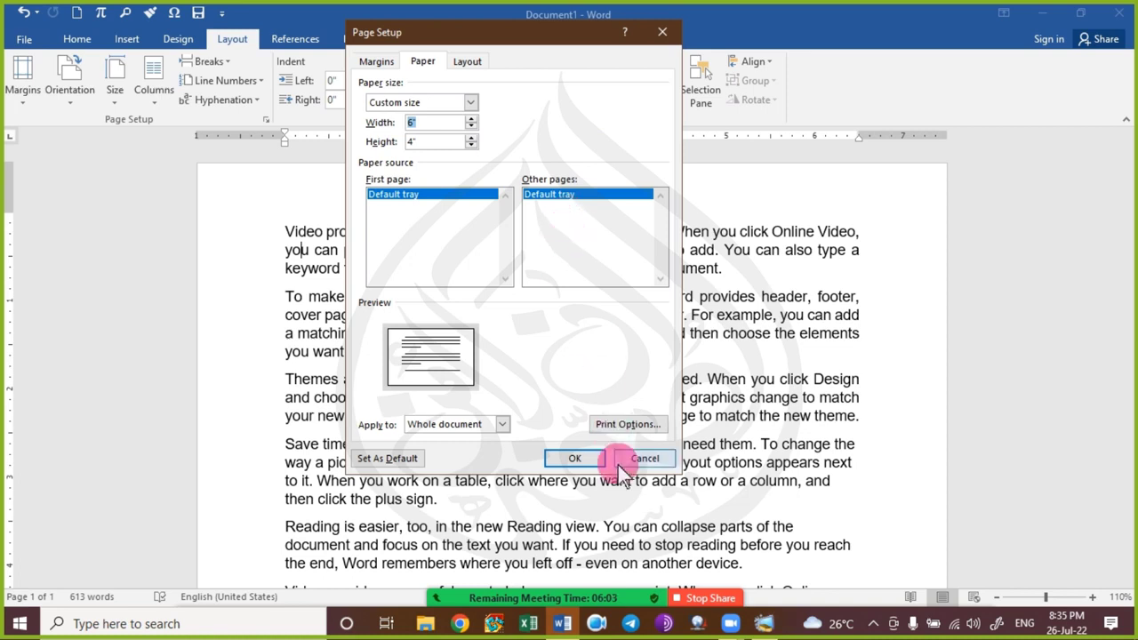
View the print options without changing them, apply the custom paper size to the whole document and check the resulting page.
{"action": "left_click", "coordinate": [622, 424]}
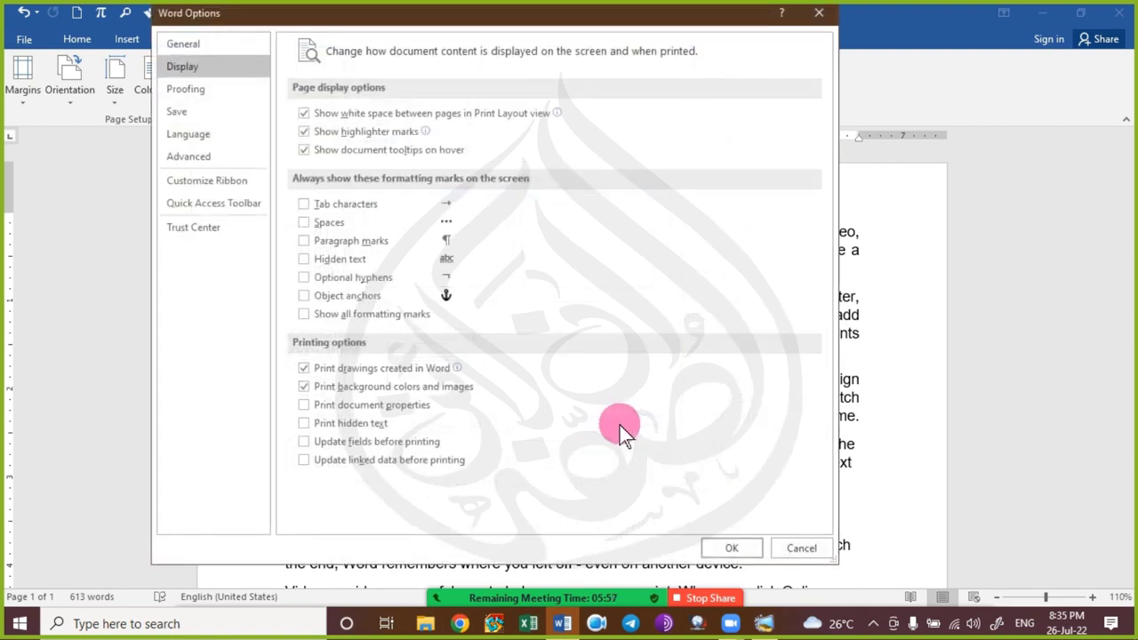
{"action": "left_click", "coordinate": [801, 549]}
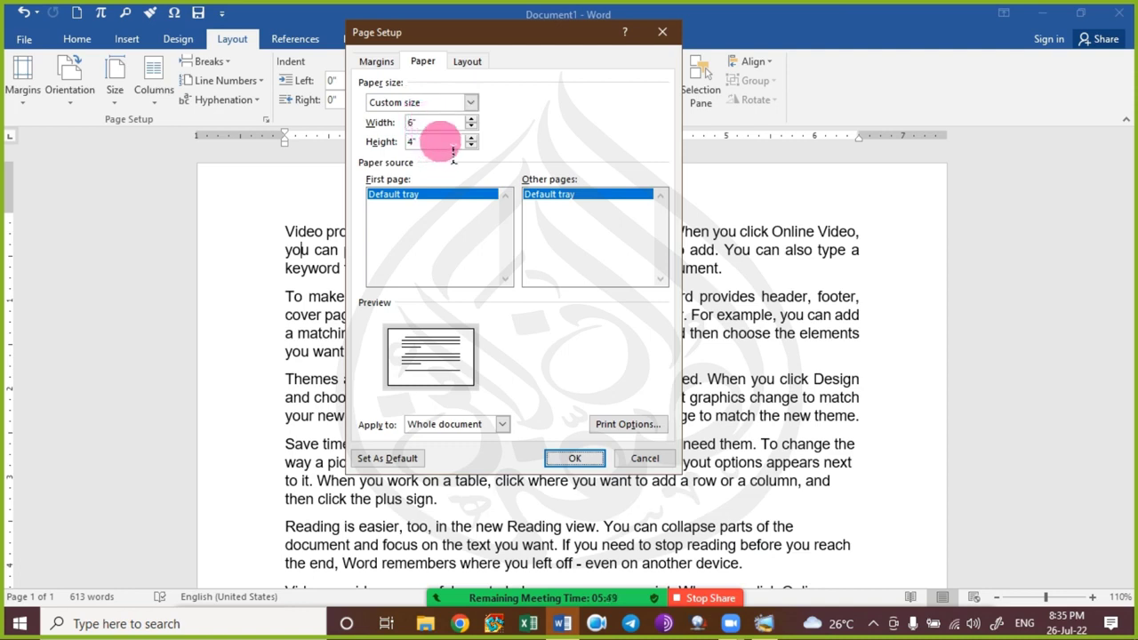
{"action": "left_click", "coordinate": [562, 459]}
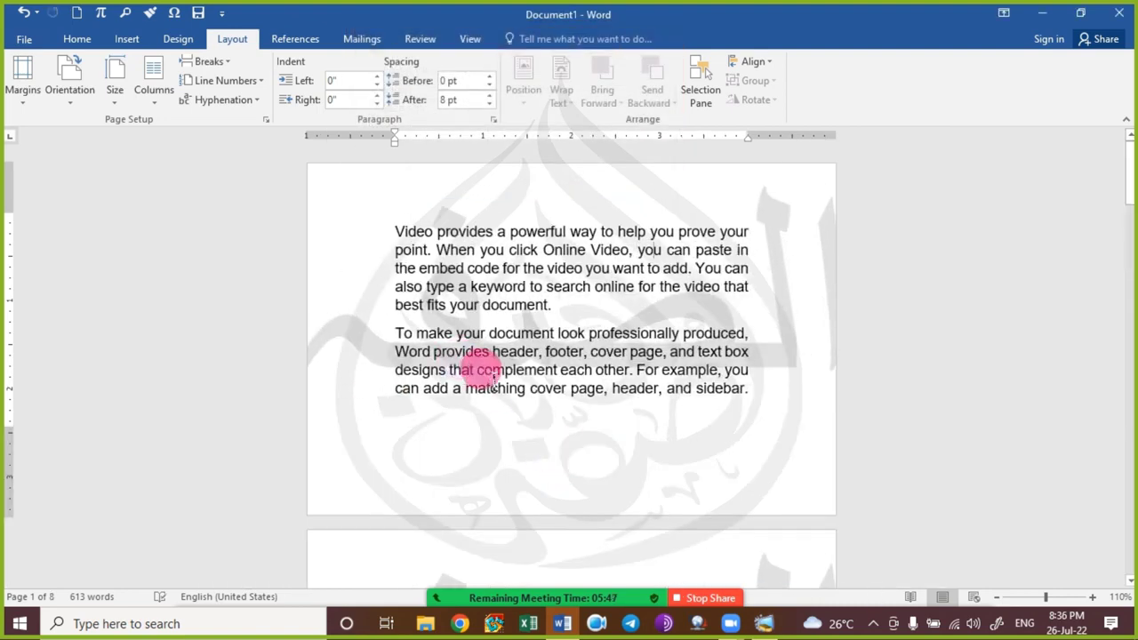
{"action": "scroll", "coordinate": [480, 368], "scroll_direction": "up", "scroll_amount": 3}
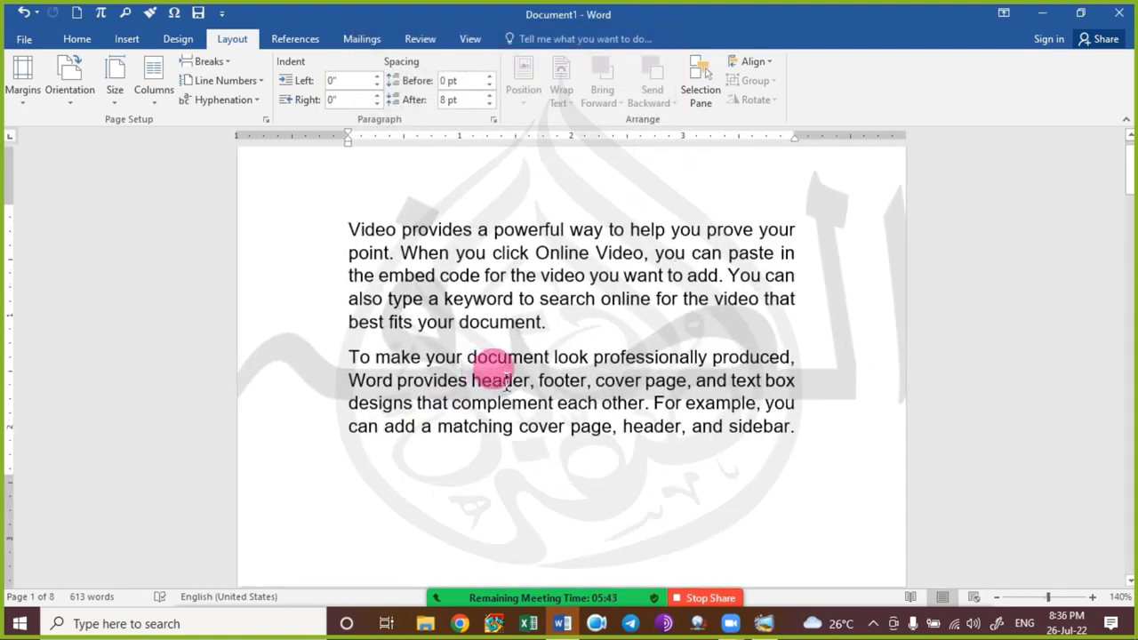
Apply size 36 to the existing Urdu text watermark and move the watermark dialog aside to reveal the page.
{"action": "left_click", "coordinate": [130, 45]}
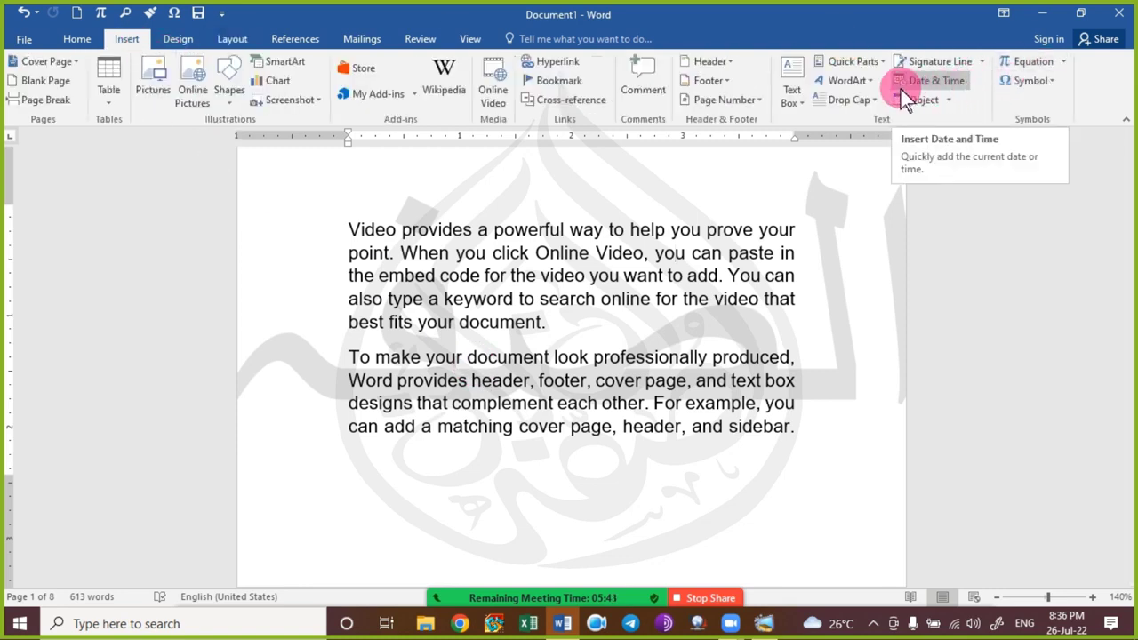
{"action": "left_click", "coordinate": [178, 41]}
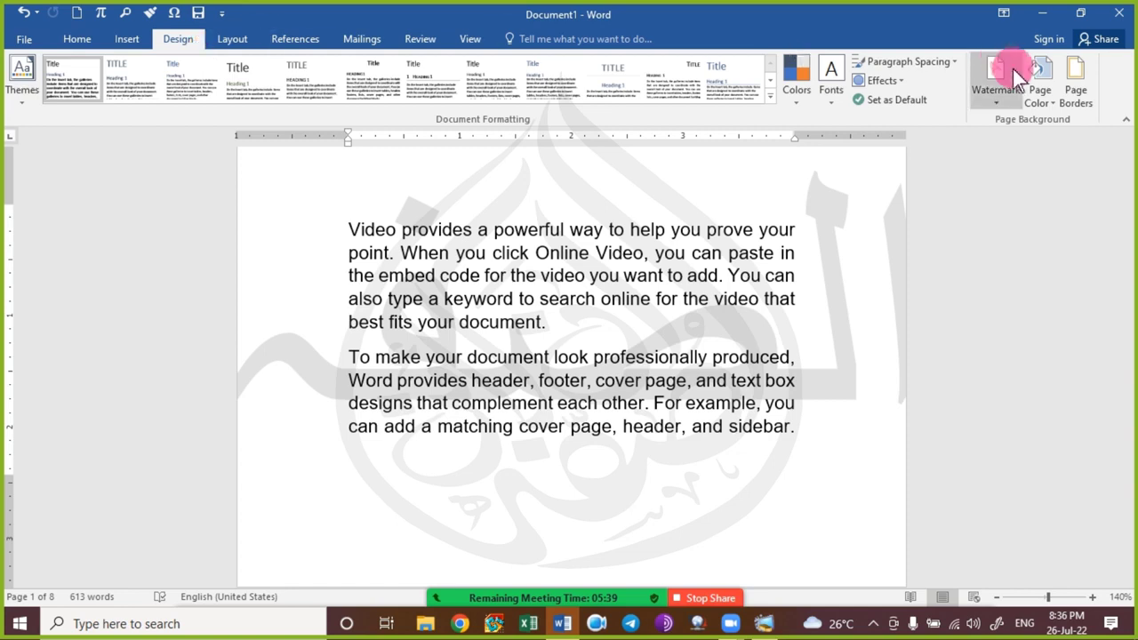
{"action": "left_click", "coordinate": [1009, 98]}
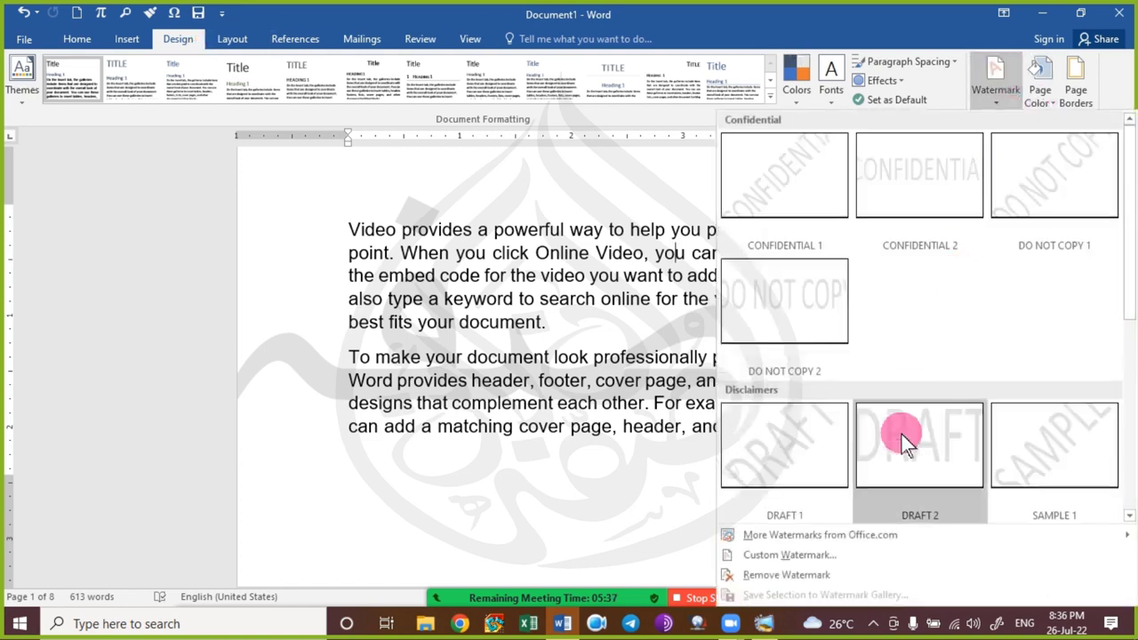
{"action": "left_click", "coordinate": [864, 558]}
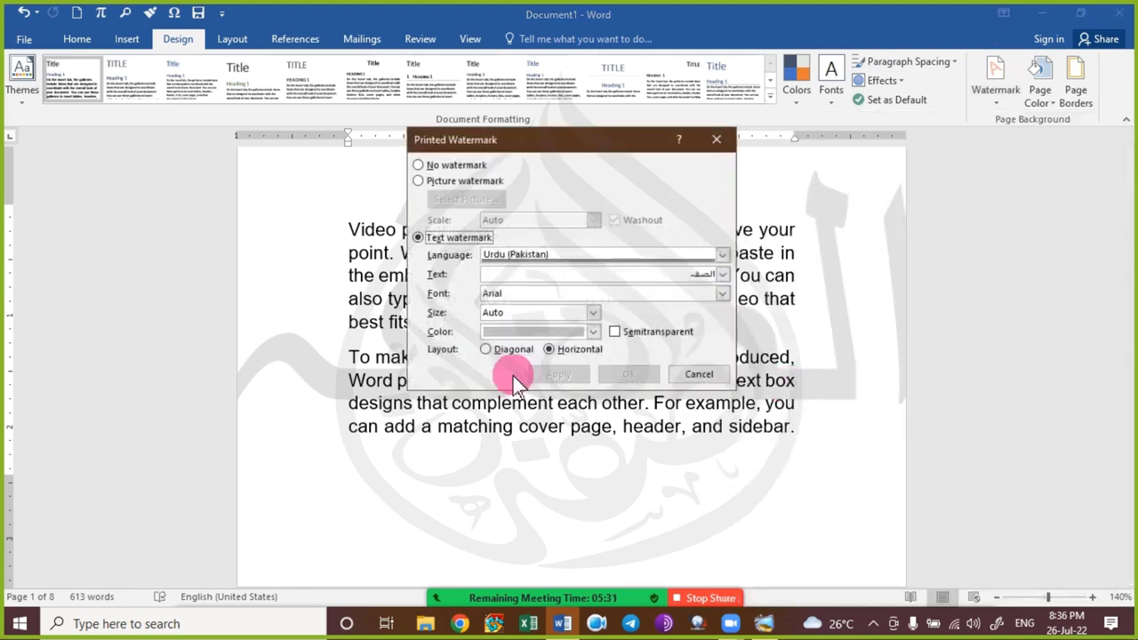
{"action": "left_click", "coordinate": [592, 313]}
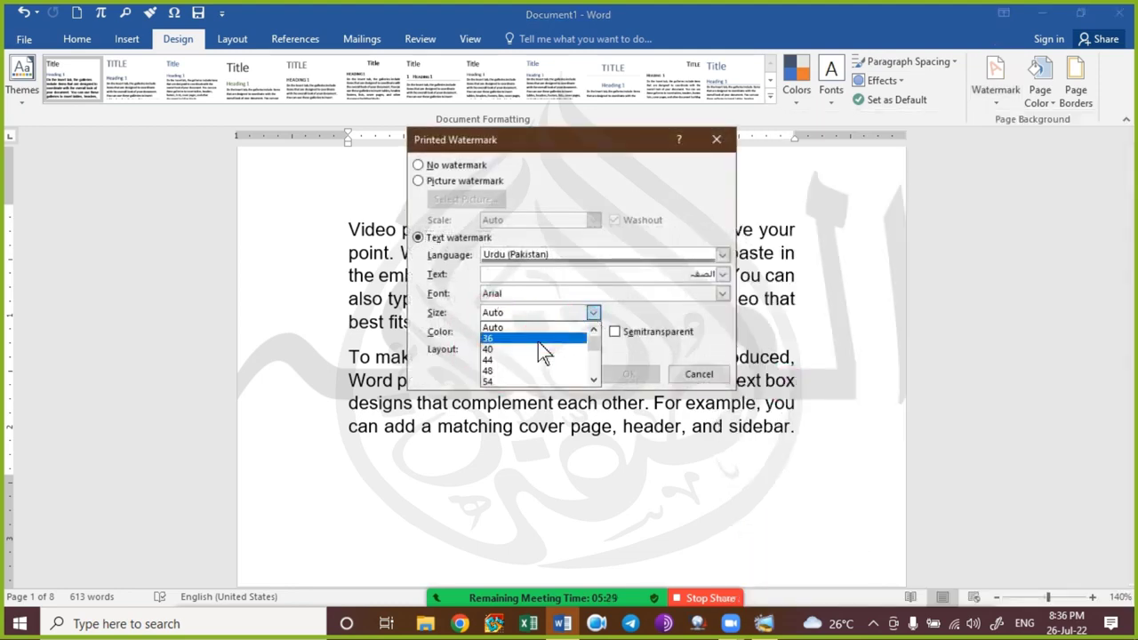
{"action": "left_click", "coordinate": [536, 347]}
{"action": "left_click", "coordinate": [576, 374]}
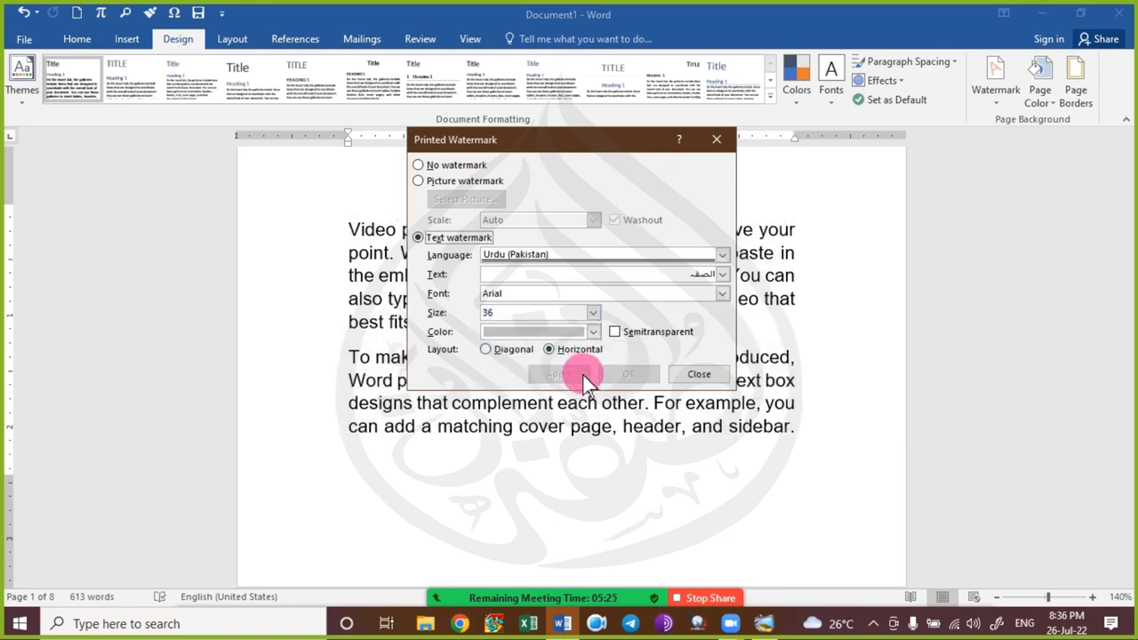
{"action": "left_click_drag", "start_coordinate": [613, 143], "coordinate": [1003, 288]}
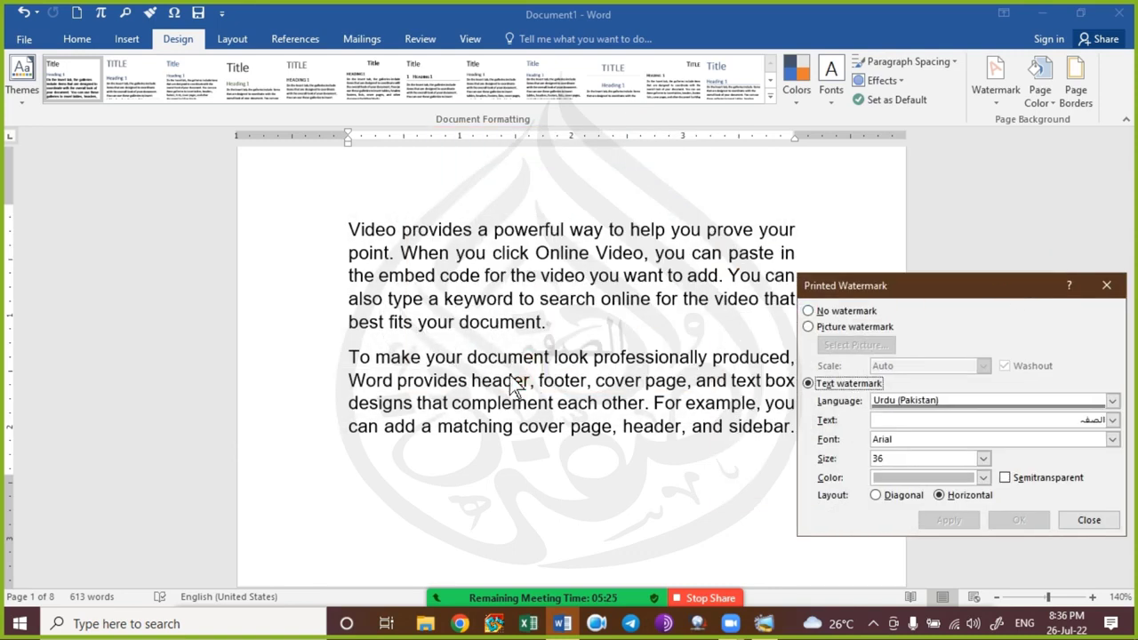
Remove the watermark from the document, close the watermark settings and check the pages without it.
{"action": "left_click_drag", "start_coordinate": [883, 282], "coordinate": [634, 150]}
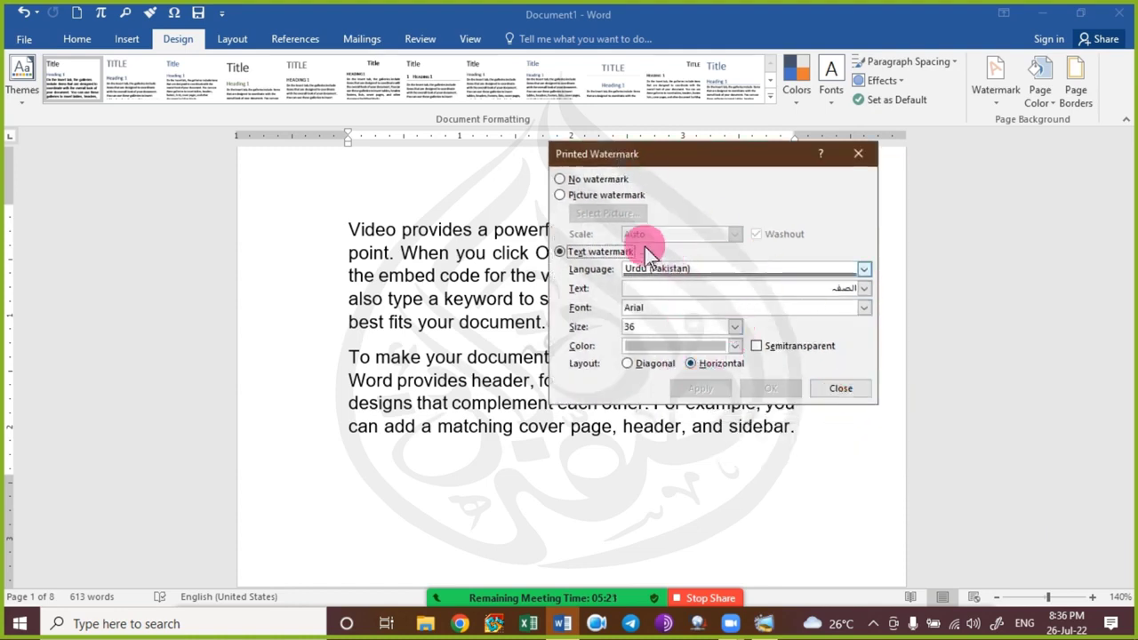
{"action": "left_click", "coordinate": [600, 179]}
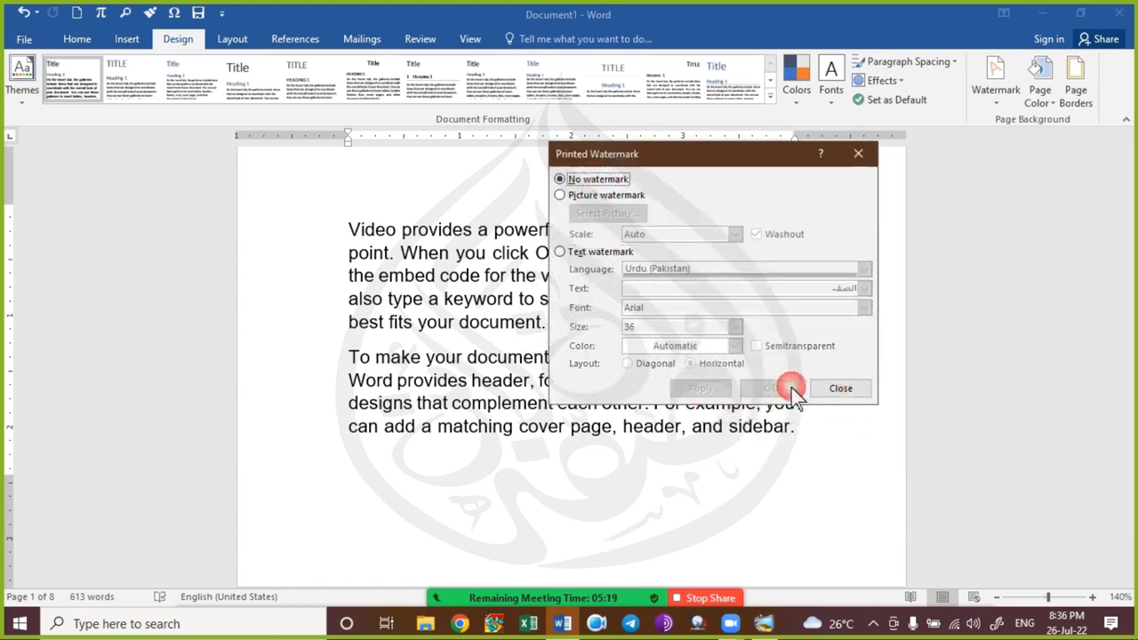
{"action": "left_click", "coordinate": [840, 388]}
{"action": "scroll", "coordinate": [504, 395], "scroll_direction": "down", "scroll_amount": 2, "text": "ctrl"}
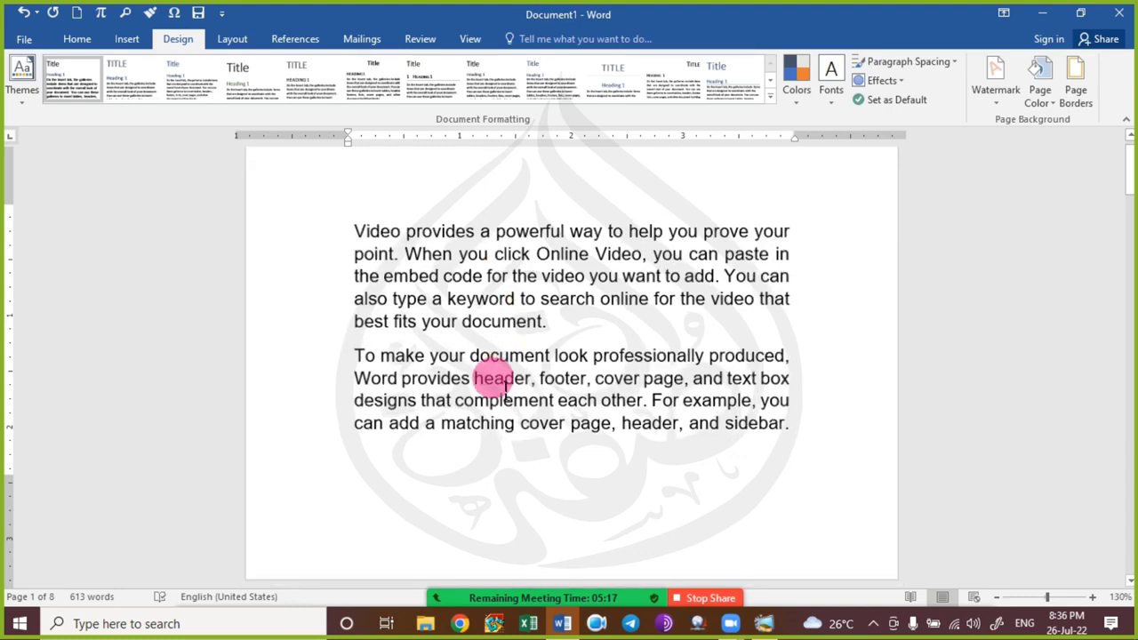
{"action": "scroll", "coordinate": [505, 391], "scroll_direction": "down", "scroll_amount": 2}
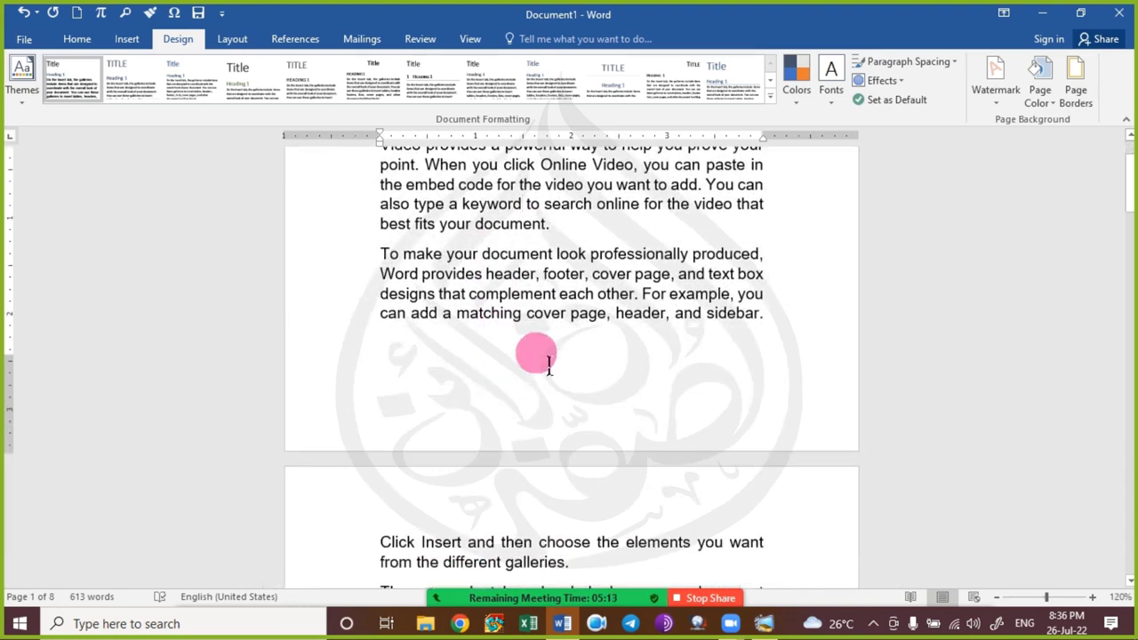
{"action": "scroll", "coordinate": [547, 329], "scroll_direction": "up", "scroll_amount": 2}
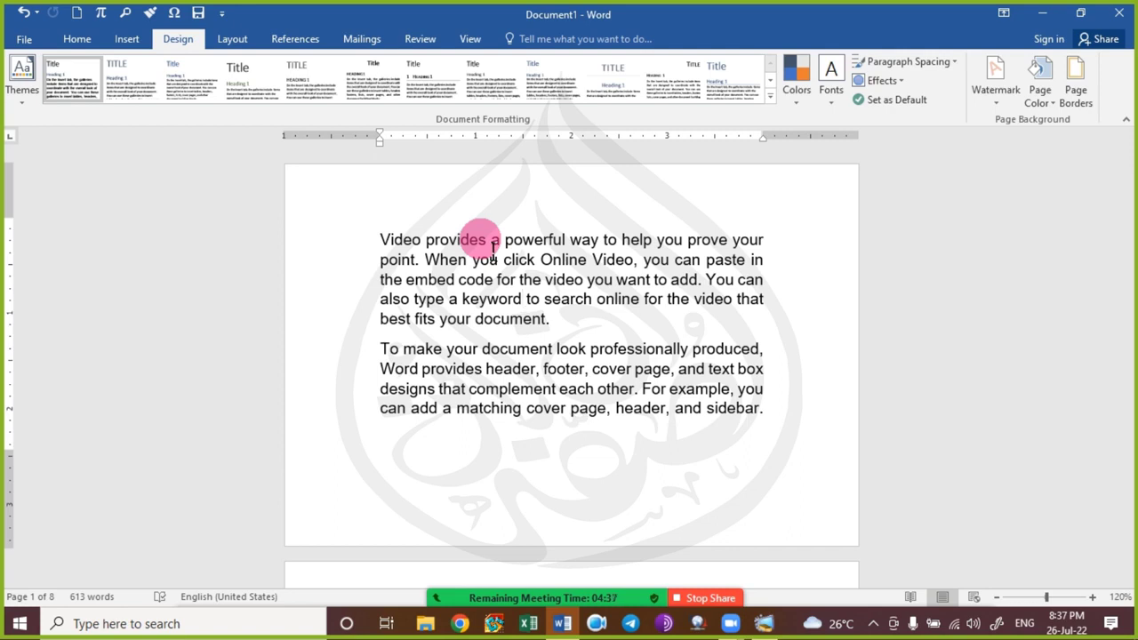
Select both paragraphs on the first page to point out its text area, and clear the selection.
{"action": "left_click_drag", "start_coordinate": [383, 241], "coordinate": [388, 449]}
{"action": "left_click_drag", "start_coordinate": [411, 238], "coordinate": [373, 236]}
{"action": "left_click_drag", "start_coordinate": [540, 260], "coordinate": [781, 434]}
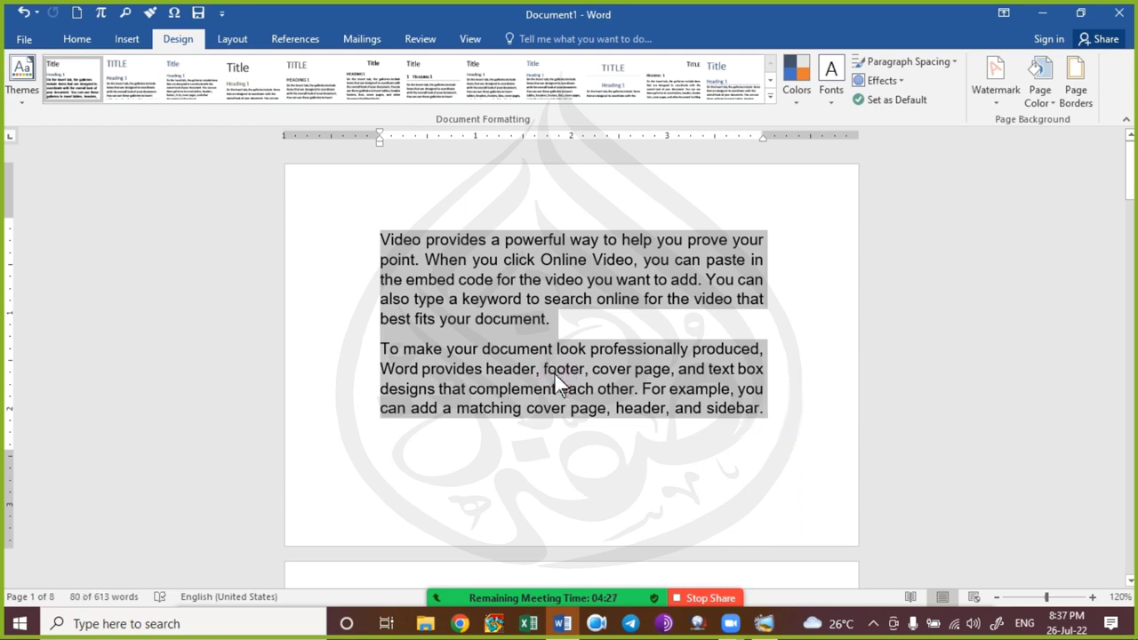
{"action": "left_click", "coordinate": [556, 370]}
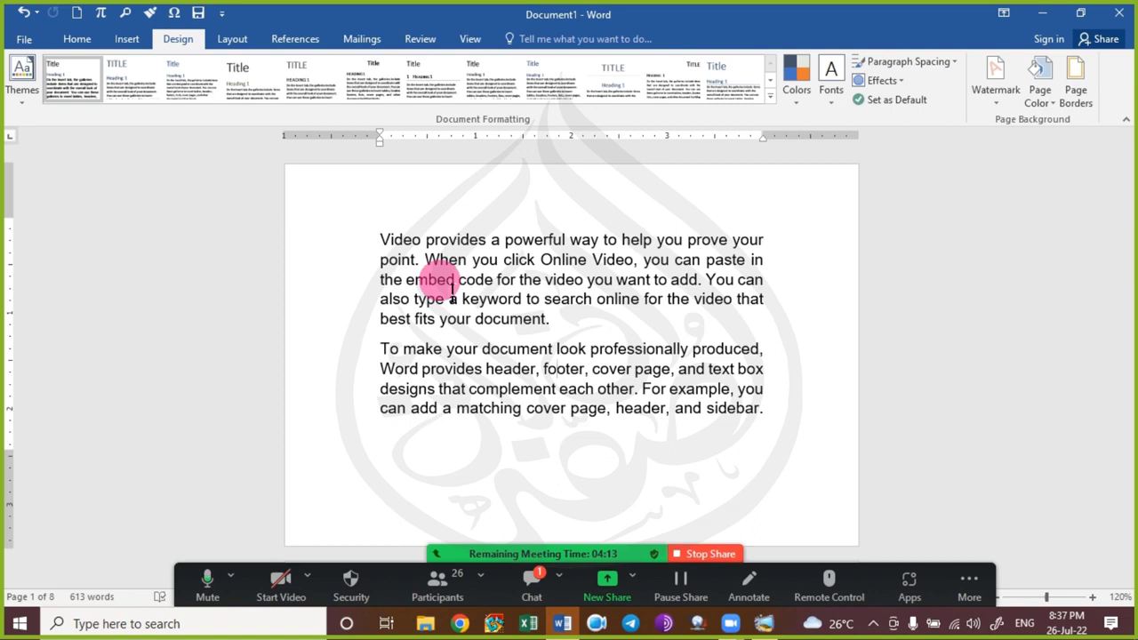
Read the incoming participant messages in the meeting chat and close the chat window.
{"action": "left_click", "coordinate": [532, 580]}
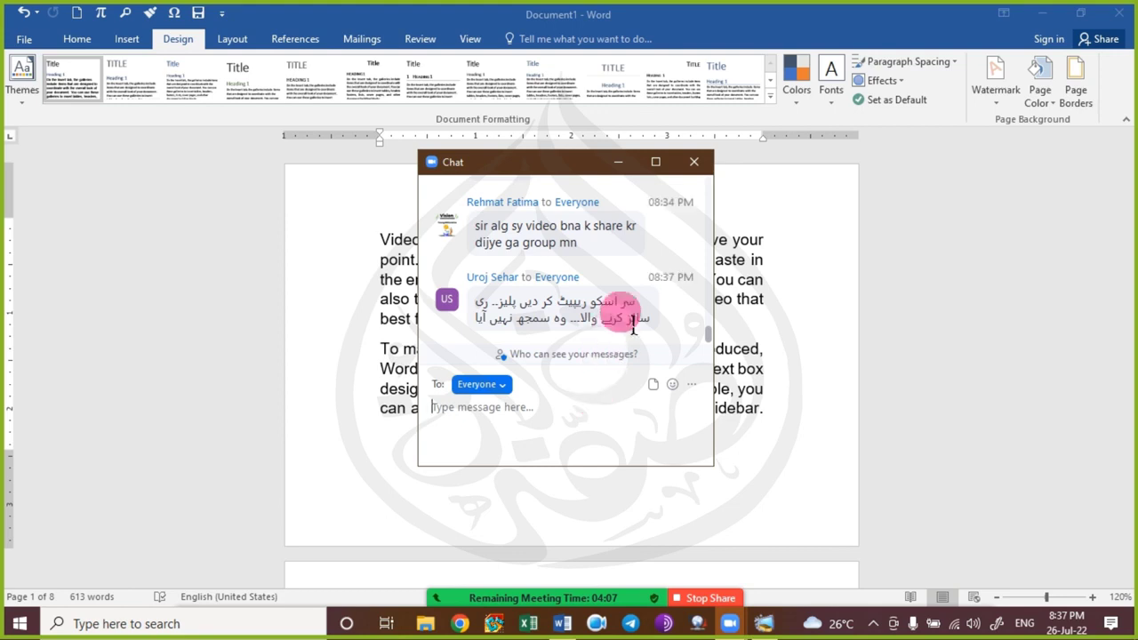
{"action": "left_click", "coordinate": [692, 163]}
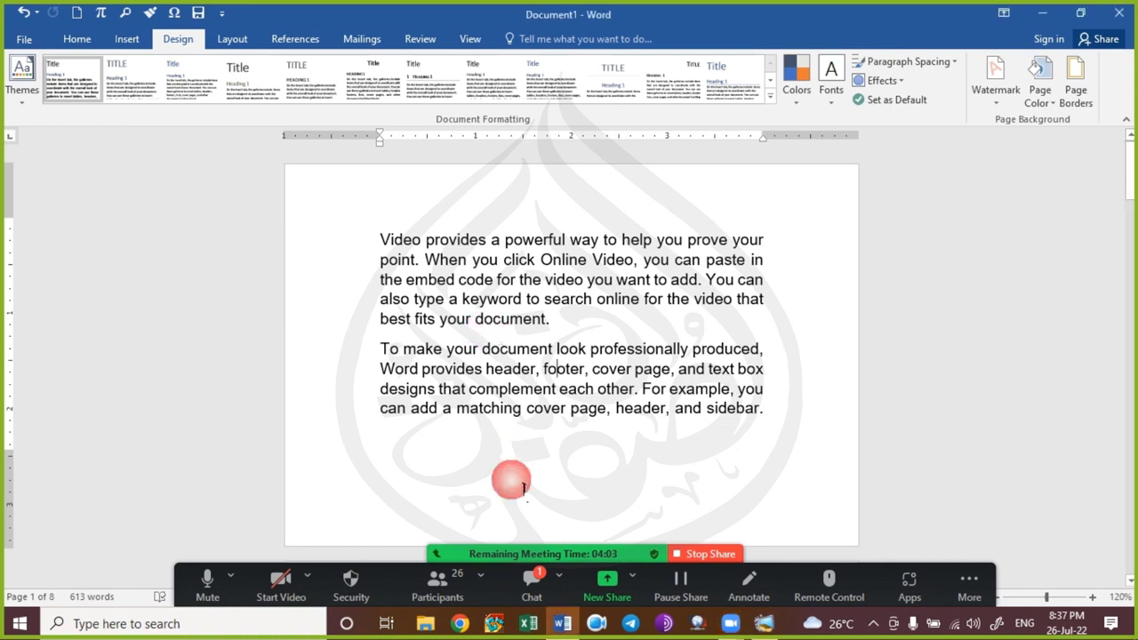
{"action": "left_click", "coordinate": [530, 580]}
{"action": "left_click", "coordinate": [559, 456]}
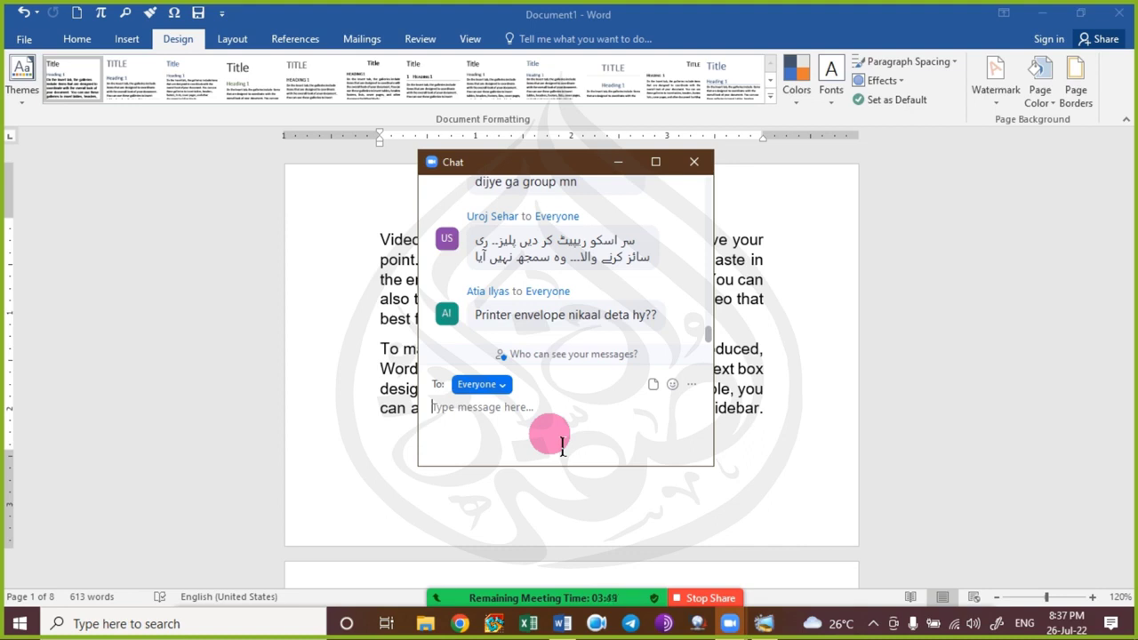
{"action": "left_click", "coordinate": [706, 156]}
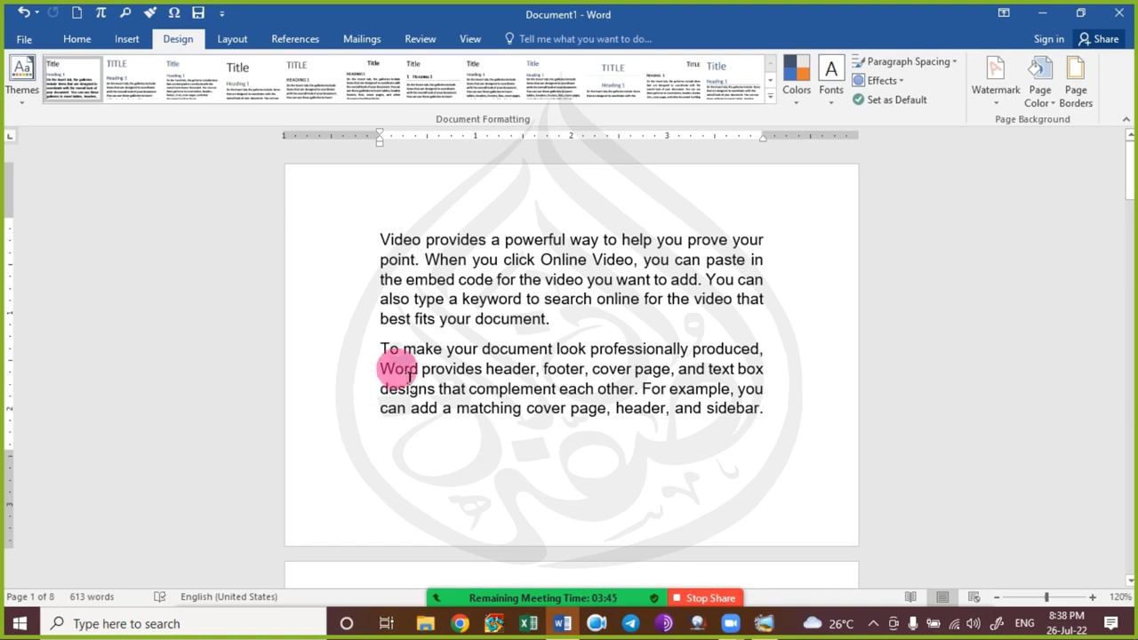
Undo the recent watermark and custom paper size changes to bring back the Legal-size page.
{"action": "scroll", "coordinate": [382, 377], "scroll_direction": "up", "scroll_amount": 2, "text": "ctrl"}
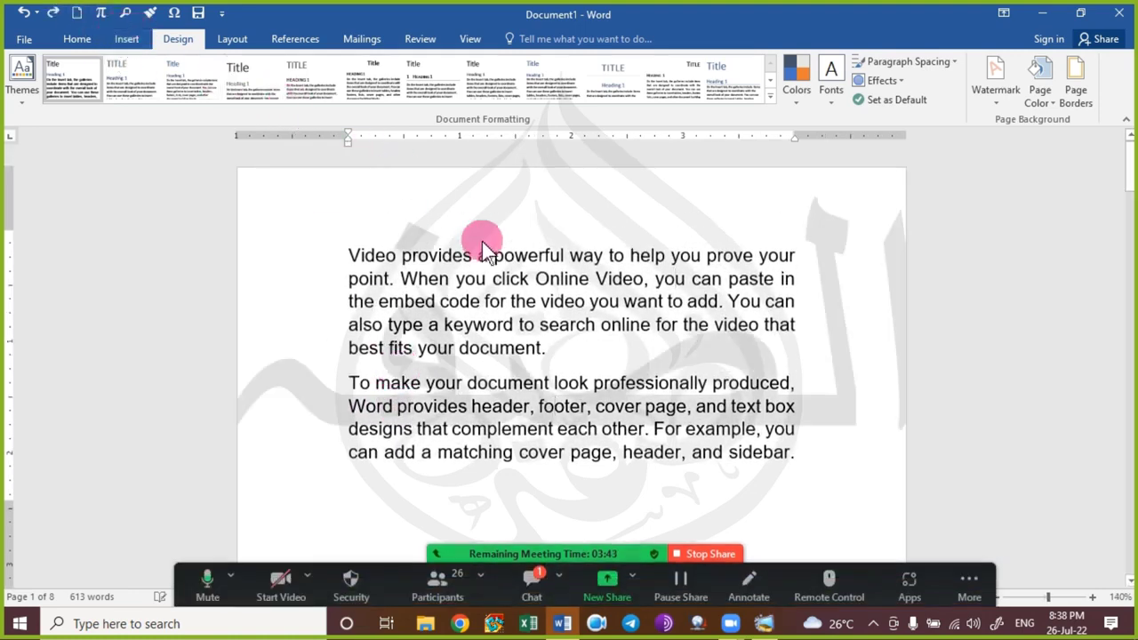
{"action": "key", "text": "ctrl+z"}
{"action": "scroll", "coordinate": [465, 297], "scroll_direction": "down", "scroll_amount": 1}
{"action": "scroll", "coordinate": [405, 315], "scroll_direction": "down", "scroll_amount": 3, "text": "ctrl"}
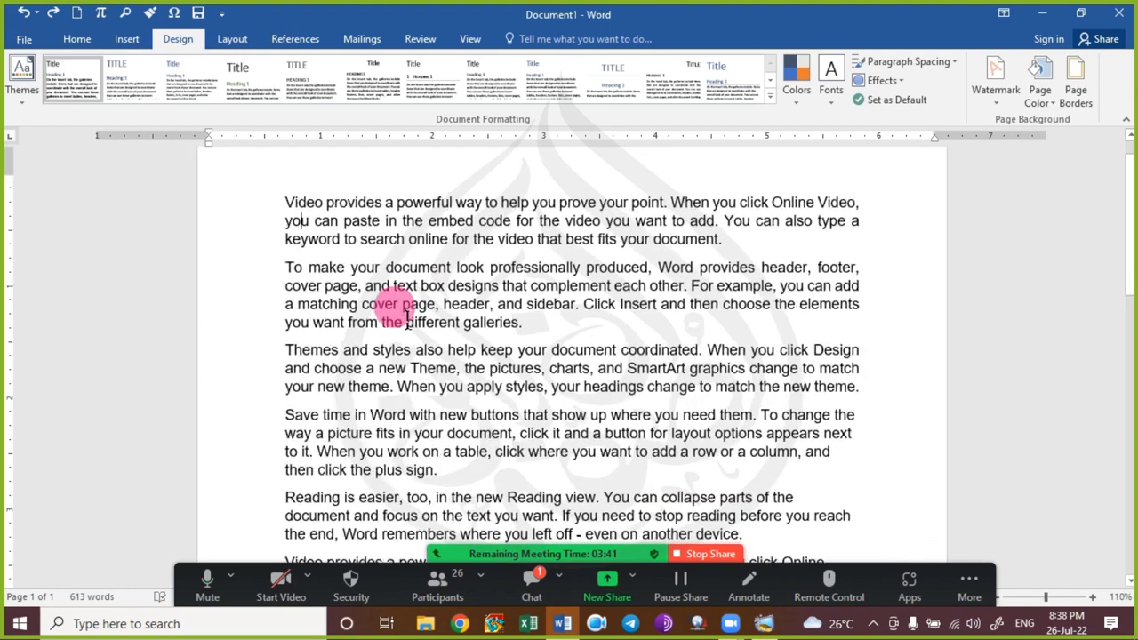
{"action": "scroll", "coordinate": [389, 311], "scroll_direction": "down", "scroll_amount": 1}
Check the new meeting chat messages, view the column and paper size presets, and put the chat window away.
{"action": "left_click", "coordinate": [527, 584]}
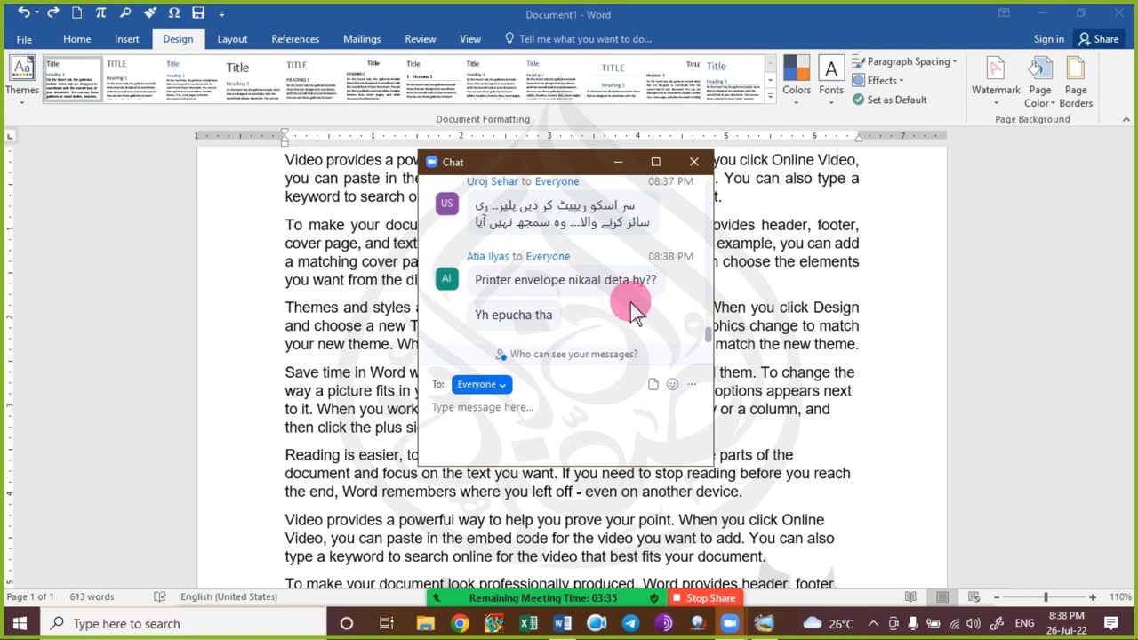
{"action": "left_click", "coordinate": [695, 162]}
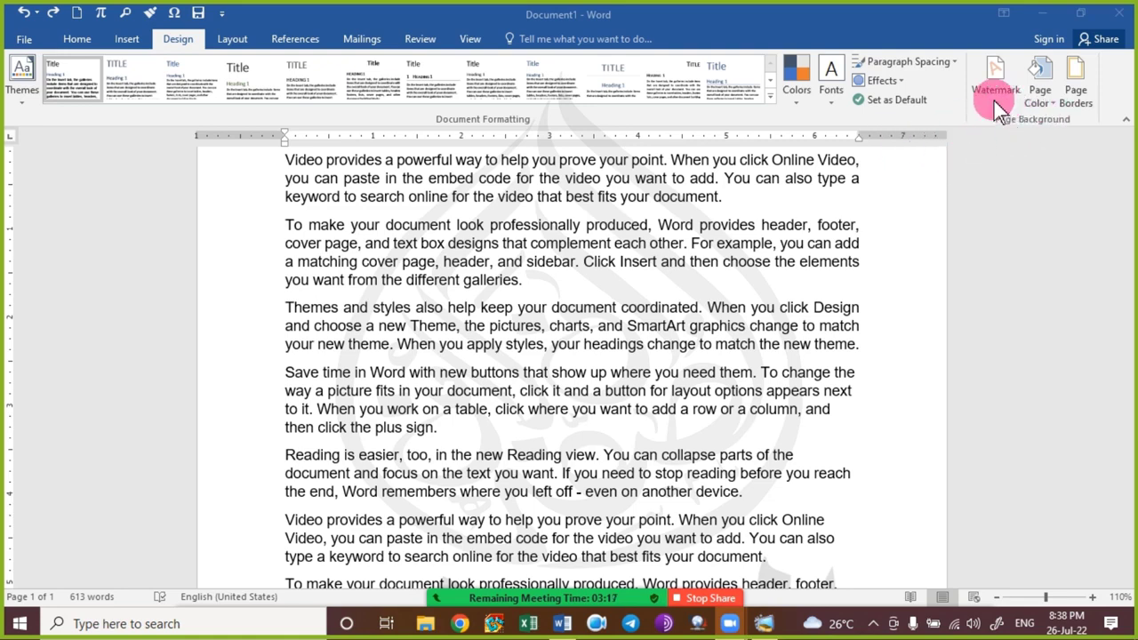
{"action": "left_click", "coordinate": [232, 39]}
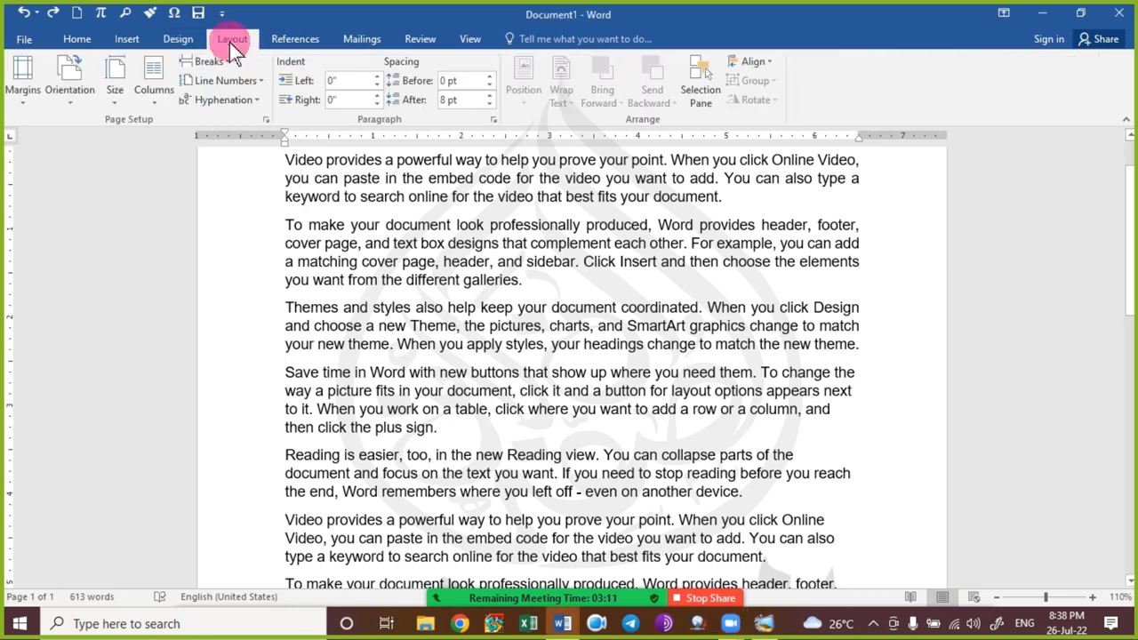
{"action": "left_click", "coordinate": [162, 99]}
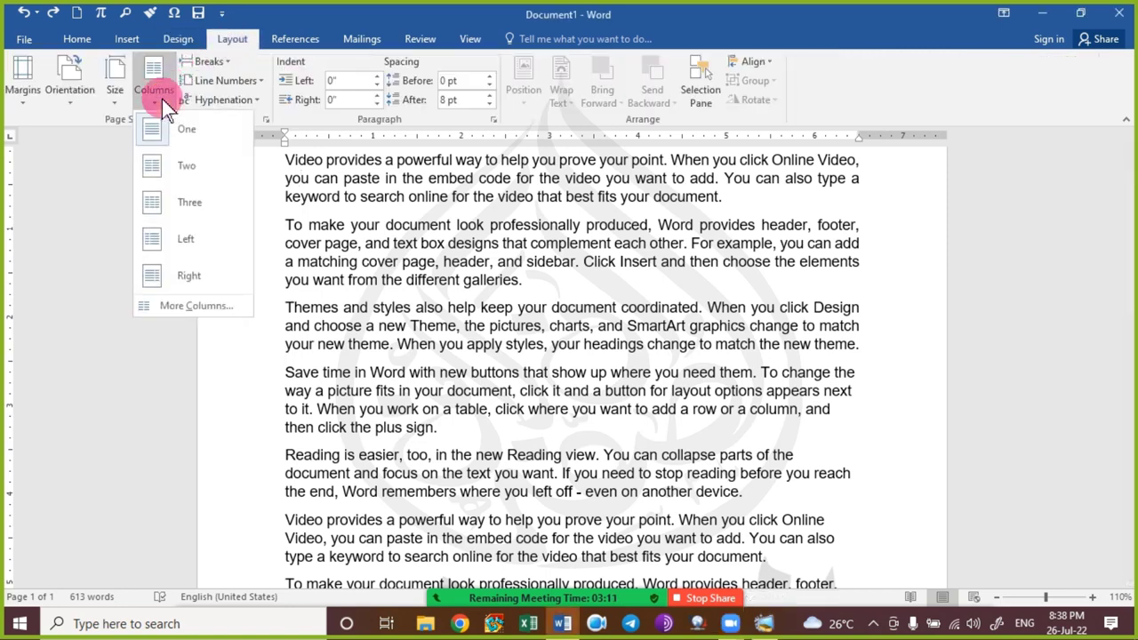
{"action": "left_click", "coordinate": [106, 91]}
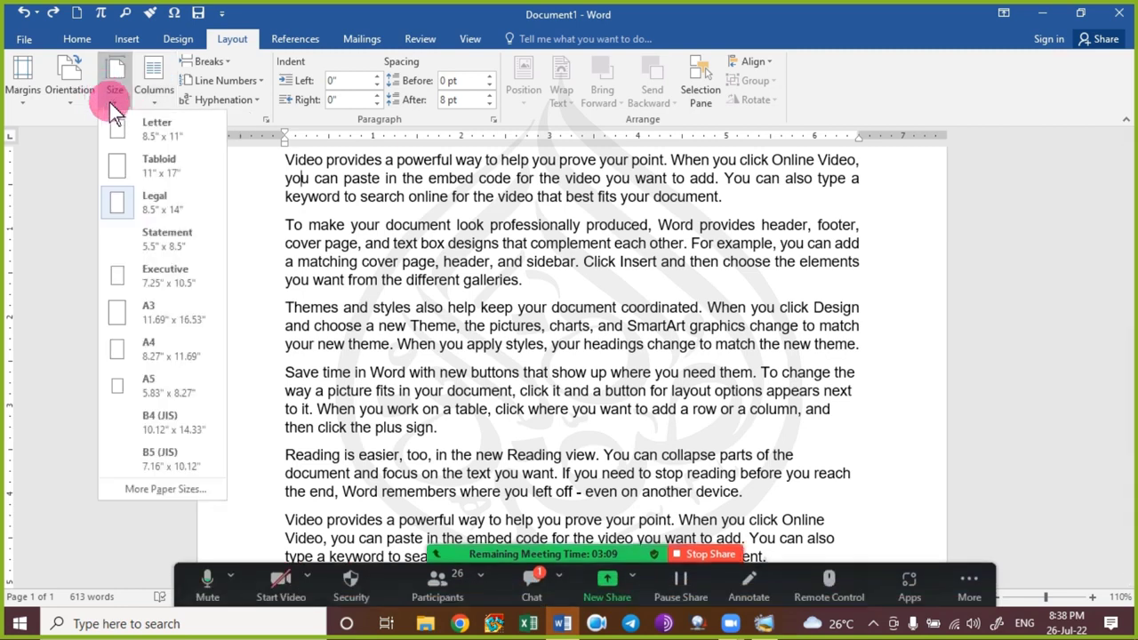
{"action": "left_click", "coordinate": [524, 581]}
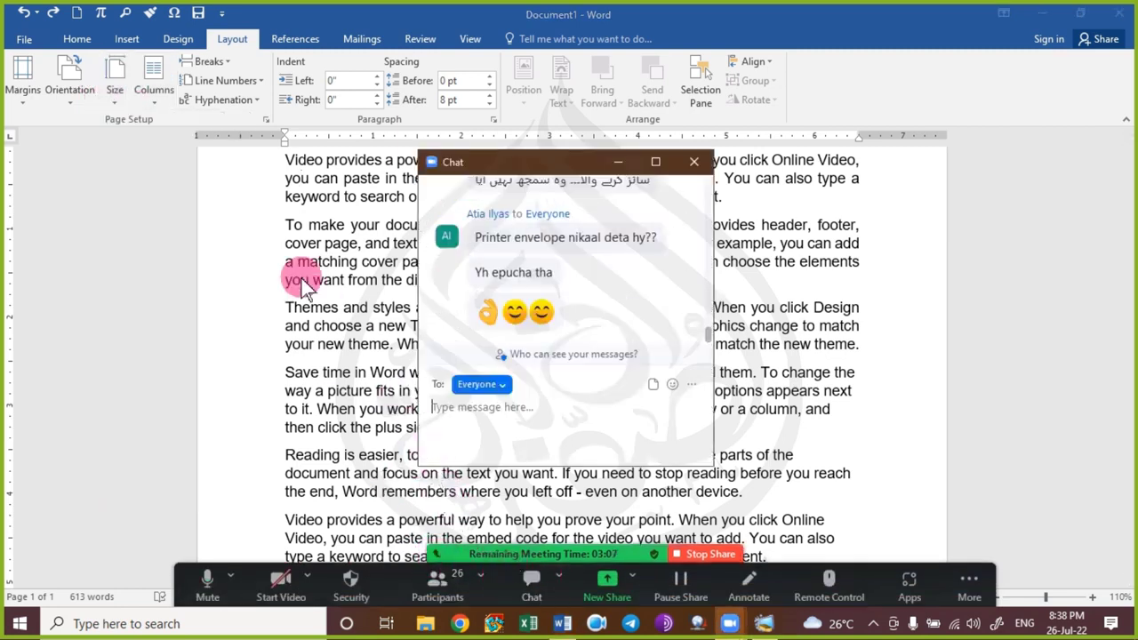
{"action": "left_click", "coordinate": [622, 164]}
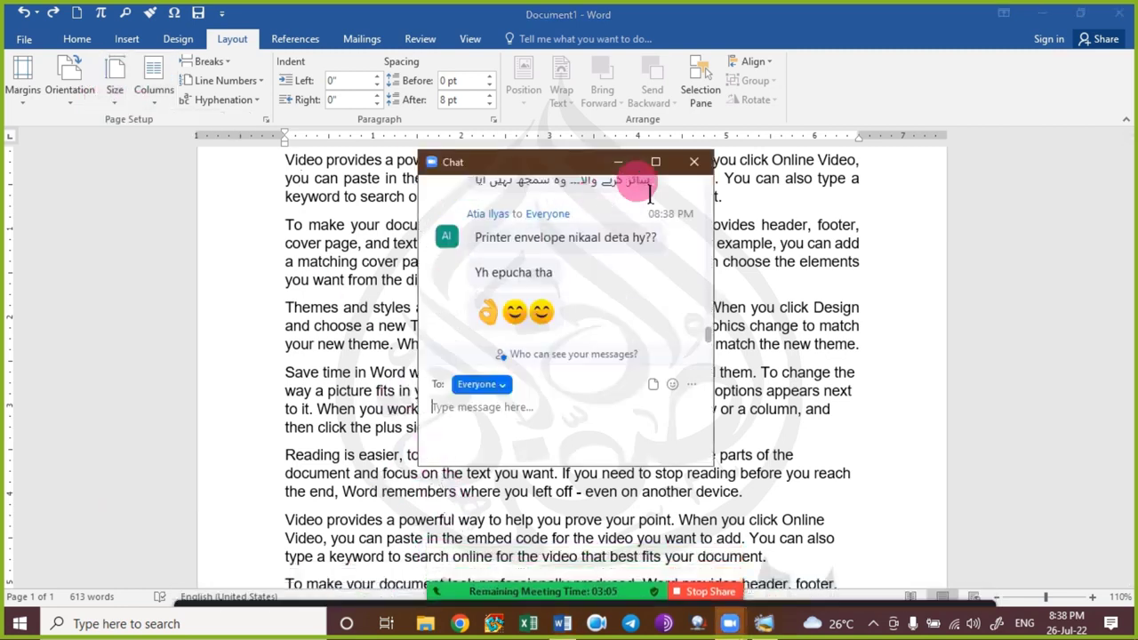
Open the detailed paper settings of the page setup and select Custom size instead of the Legal preset.
{"action": "left_click", "coordinate": [117, 105]}
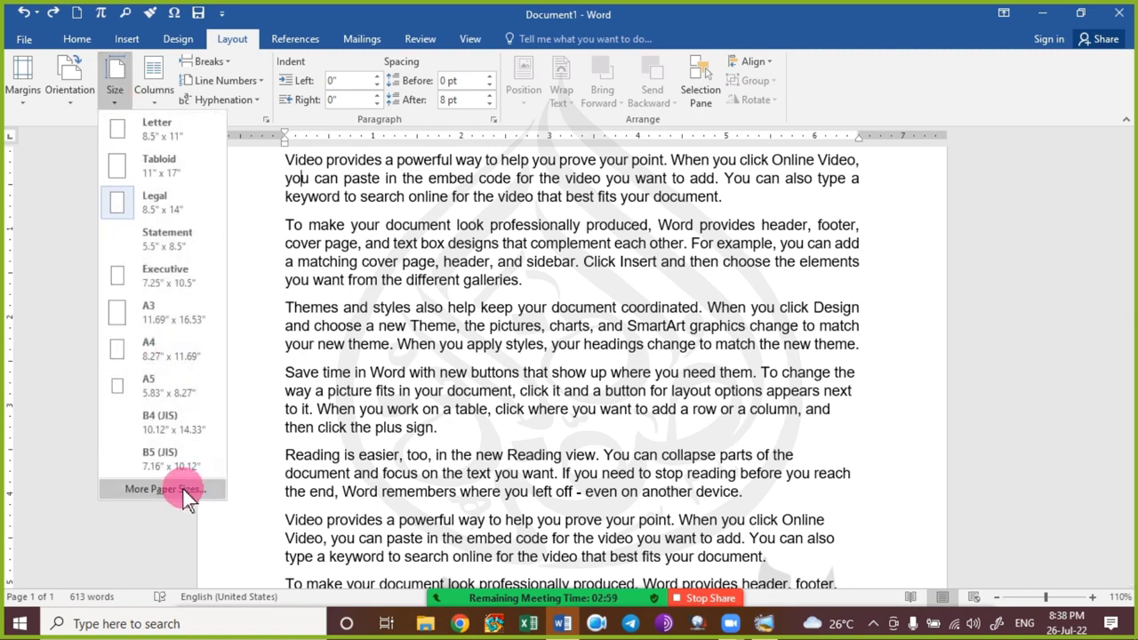
{"action": "left_click", "coordinate": [165, 489]}
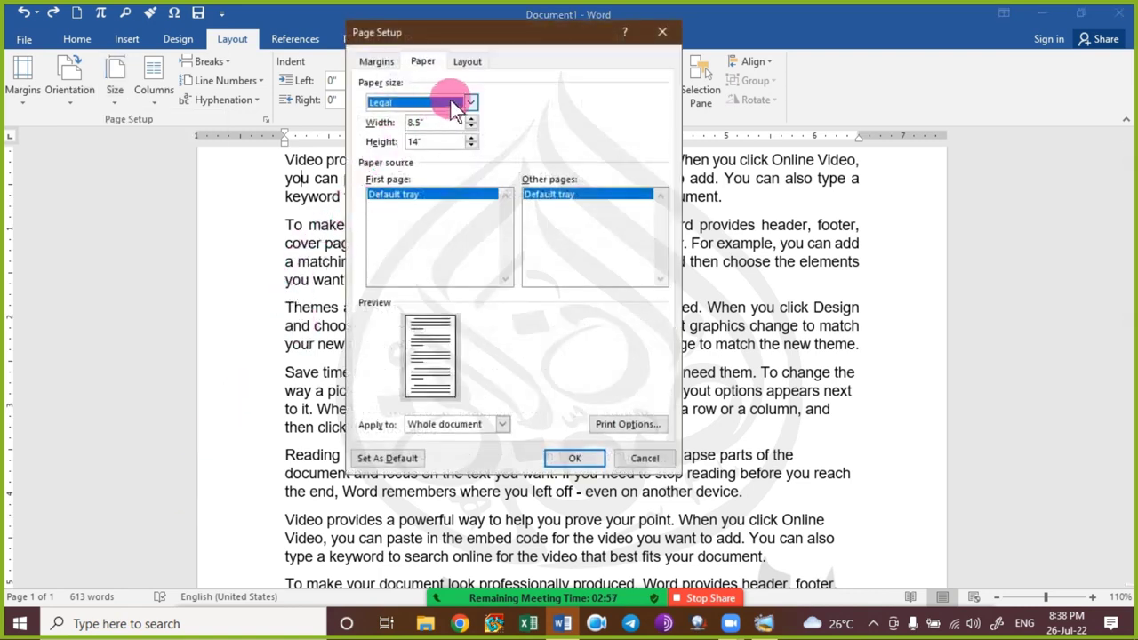
{"action": "left_click", "coordinate": [404, 105]}
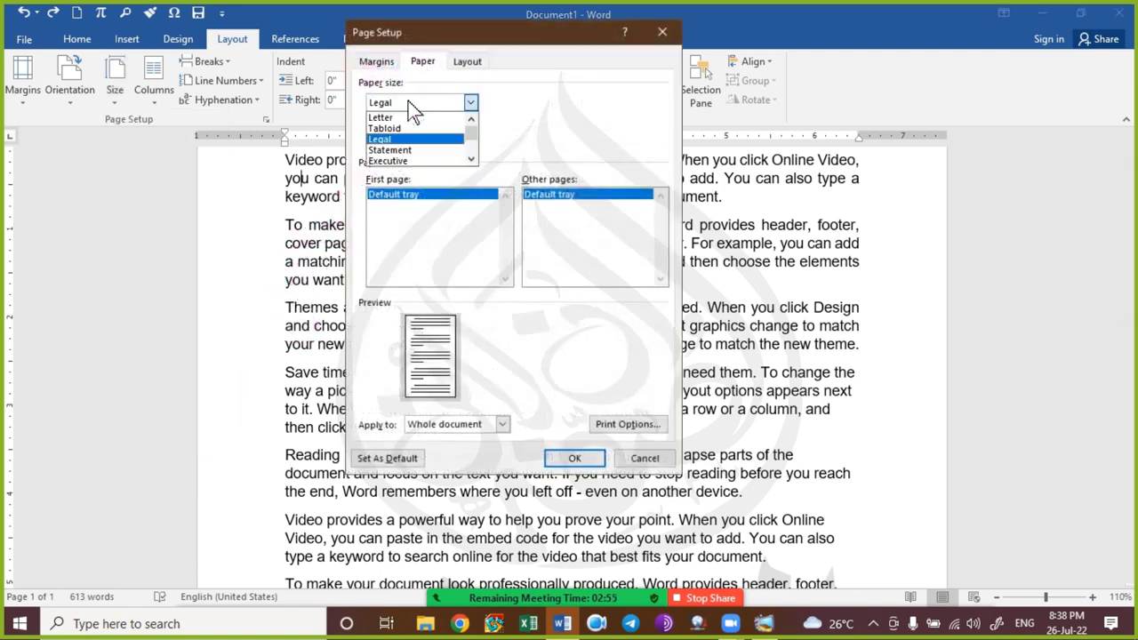
{"action": "left_click", "coordinate": [409, 103]}
{"action": "left_click", "coordinate": [409, 102]}
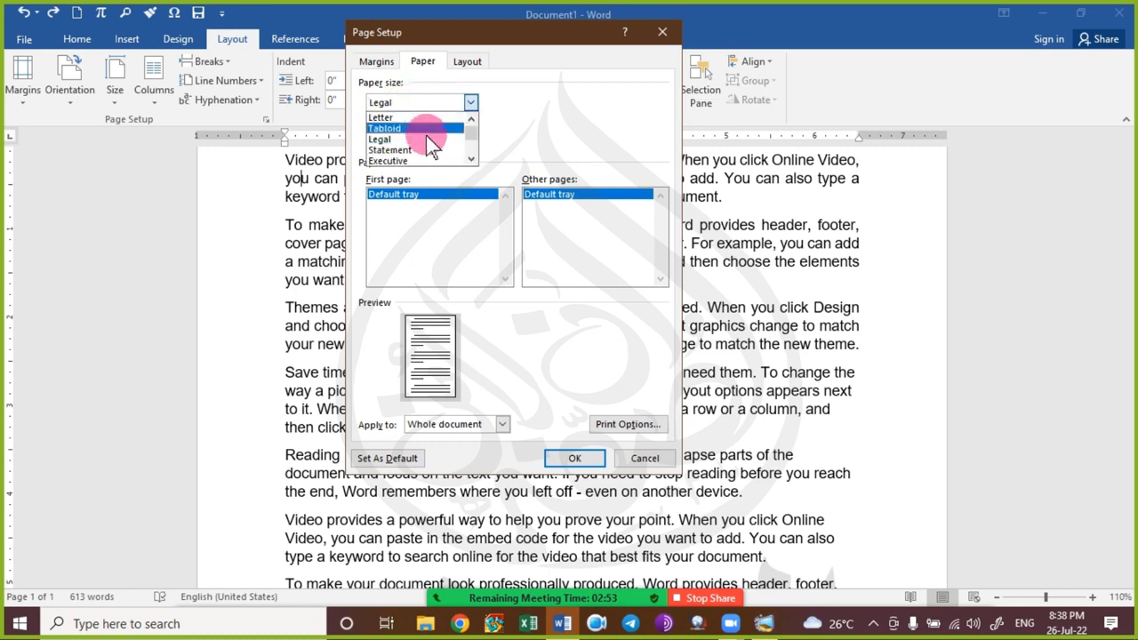
{"action": "left_click", "coordinate": [471, 160]}
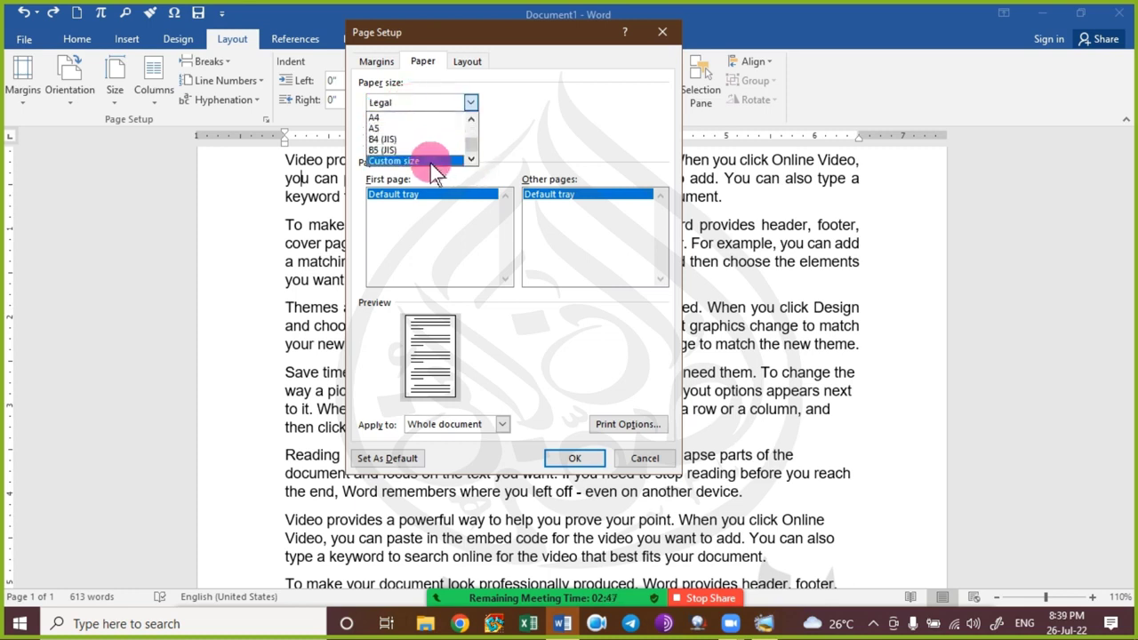
{"action": "left_click", "coordinate": [430, 161]}
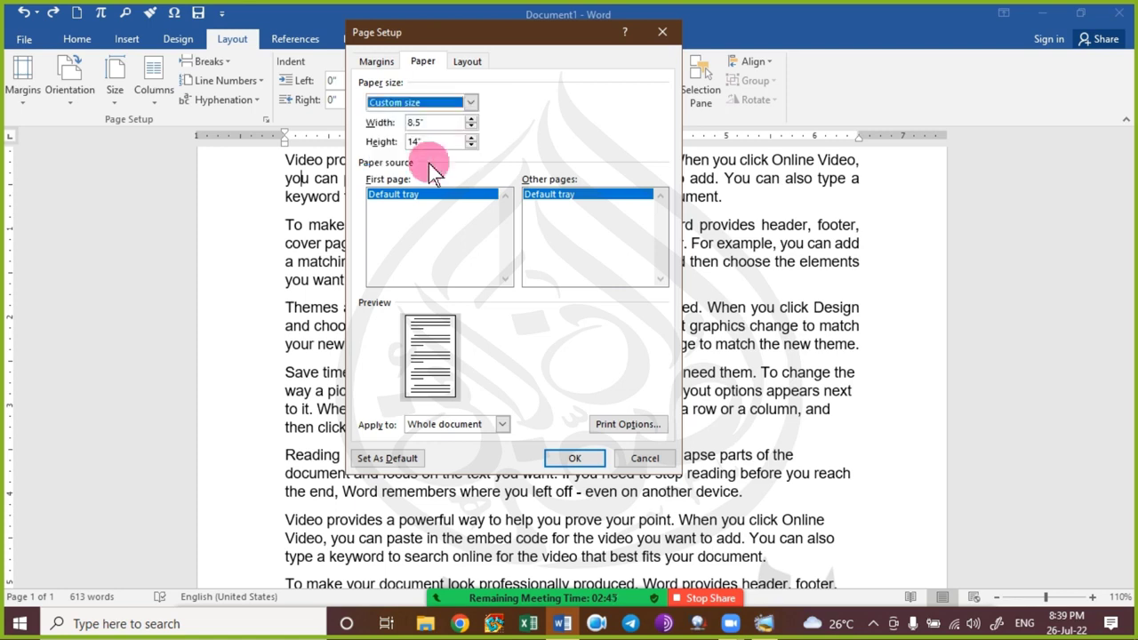
{"action": "left_click", "coordinate": [436, 122]}
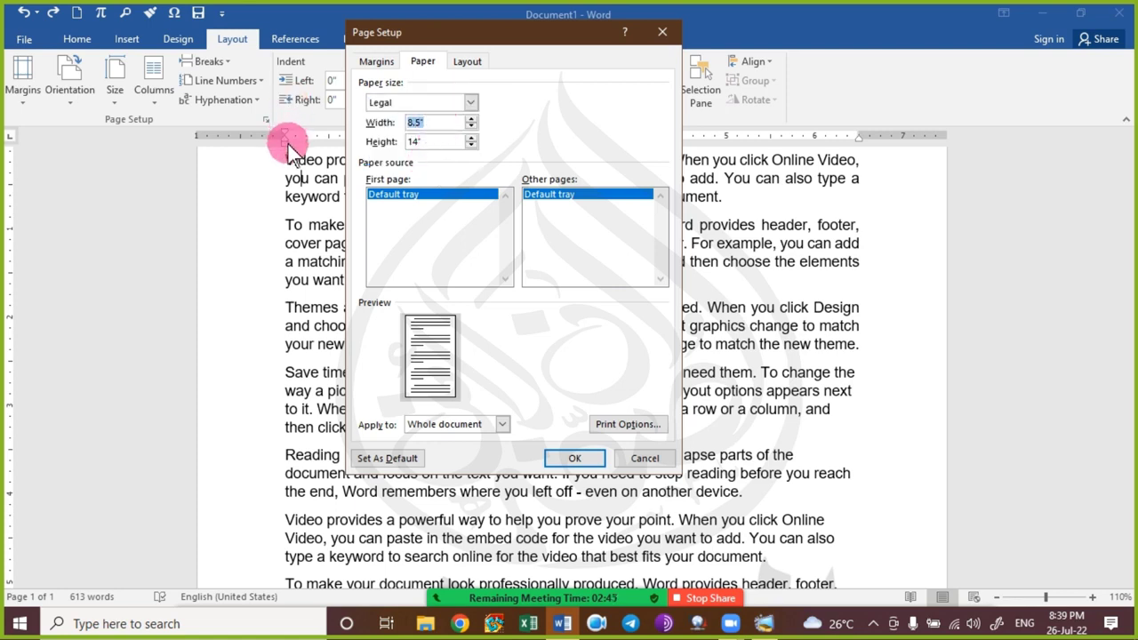
{"action": "left_click", "coordinate": [470, 104]}
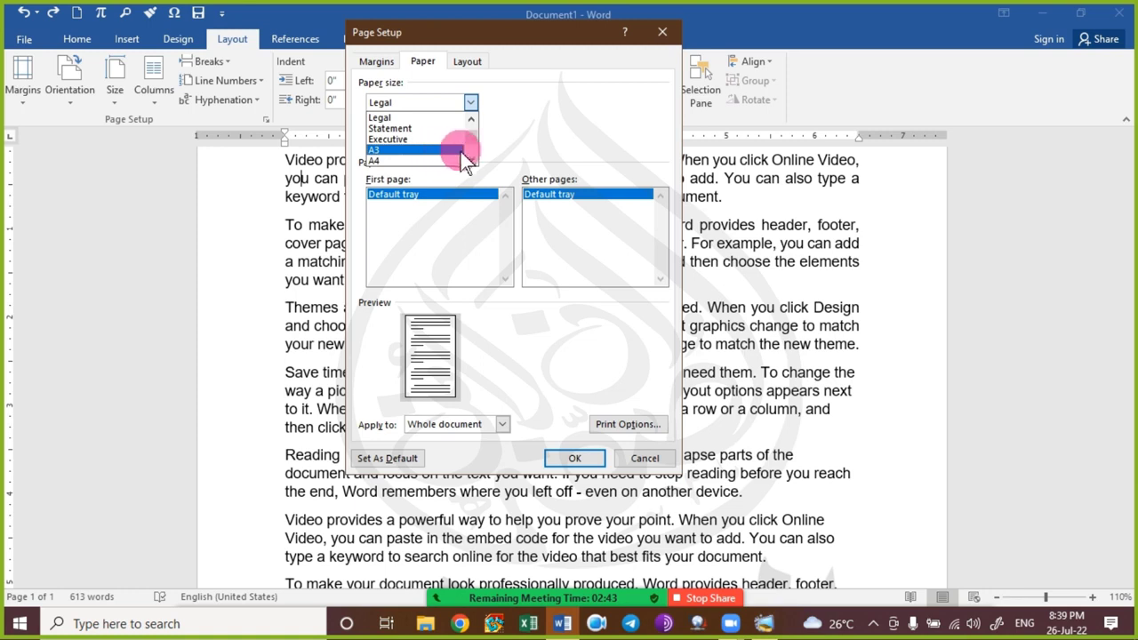
{"action": "scroll", "coordinate": [467, 154], "scroll_direction": "down", "scroll_amount": 2}
{"action": "left_click", "coordinate": [436, 162]}
{"action": "left_click", "coordinate": [437, 124]}
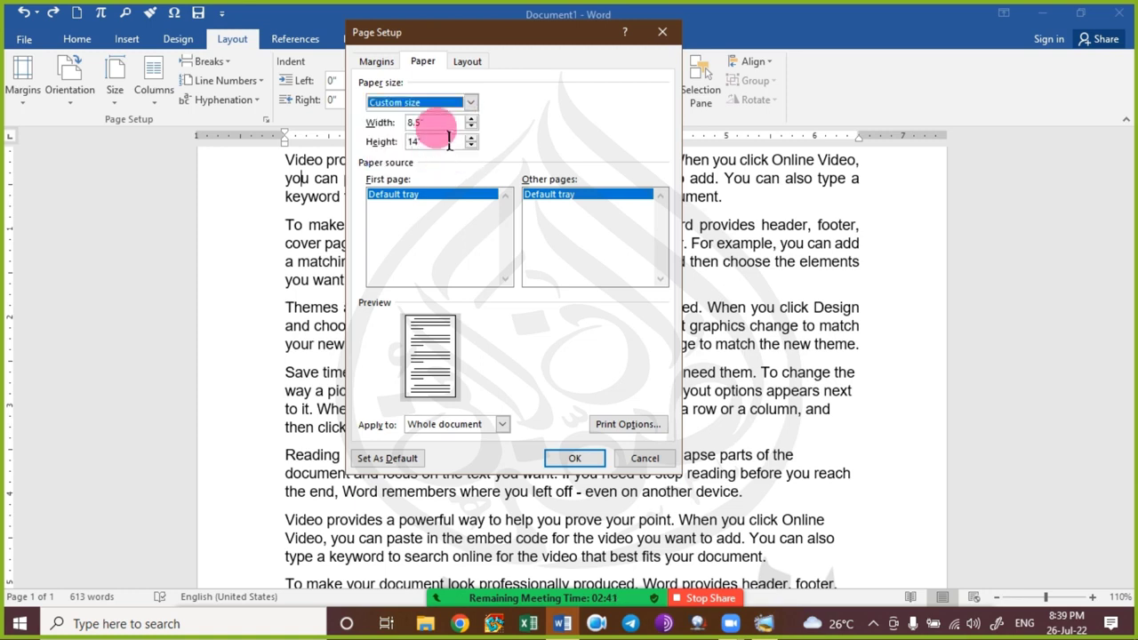
Set the custom paper width to 11" and the height to 7".
{"action": "left_click_drag", "start_coordinate": [453, 134], "coordinate": [338, 124]}
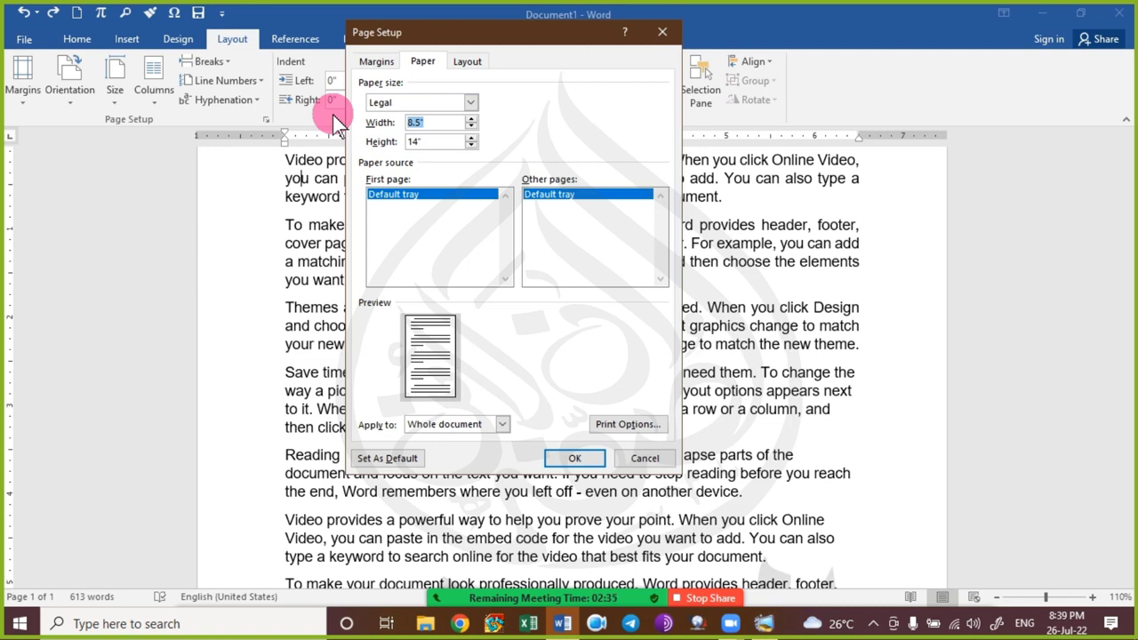
{"action": "type", "text": "11"}
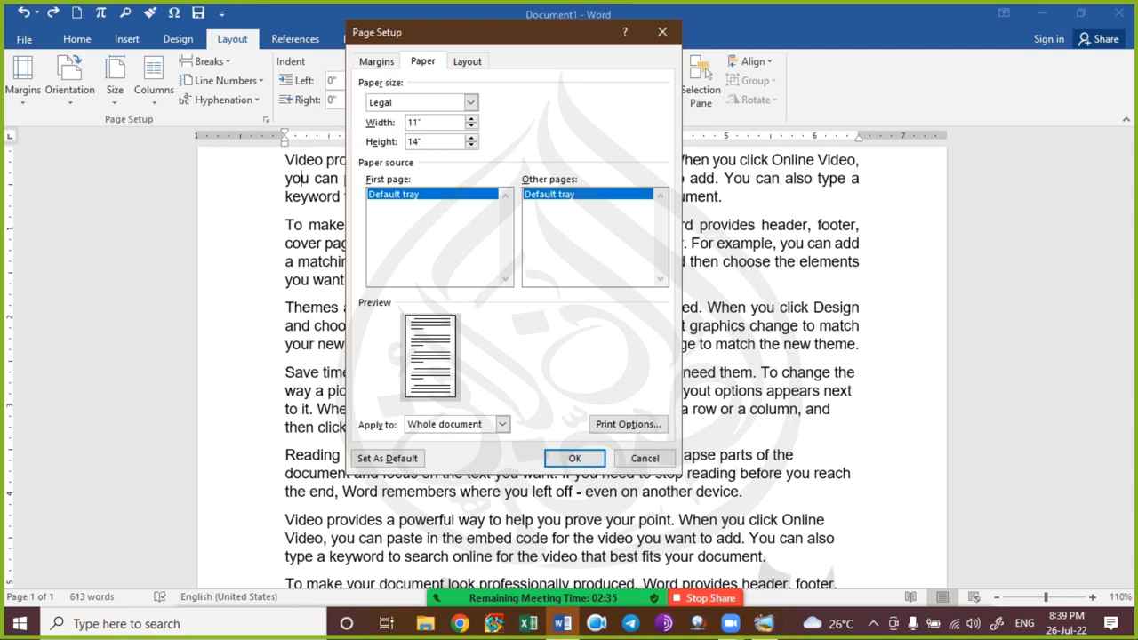
{"action": "key", "text": "Tab"}
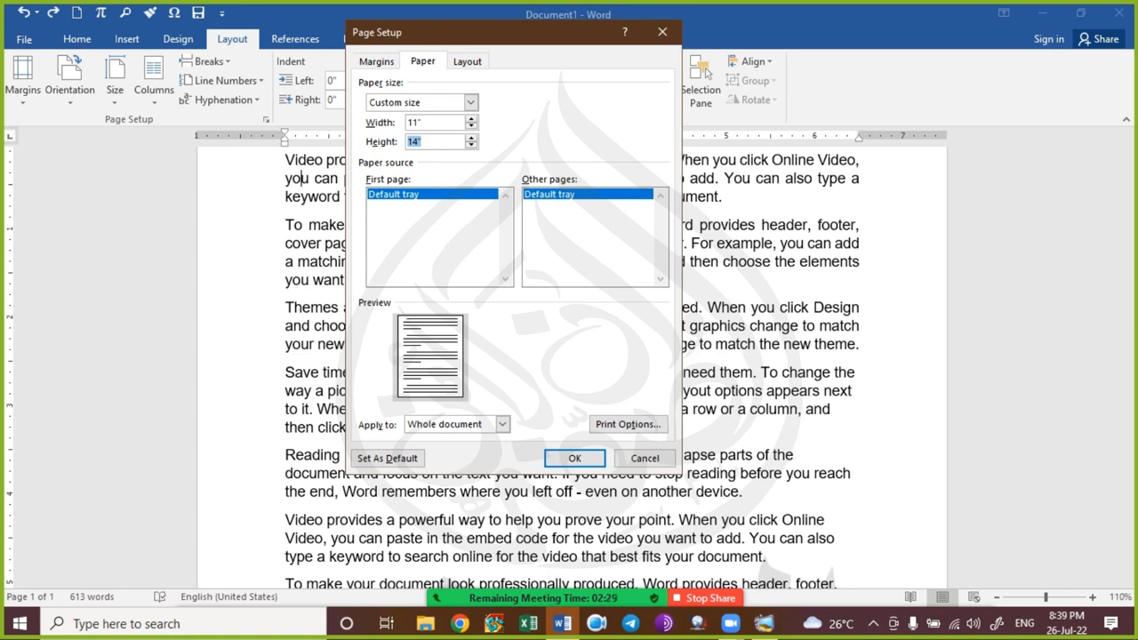
{"action": "type", "text": "76"}
{"action": "key", "text": "BackSpace"}
{"action": "type", "text": "\""}
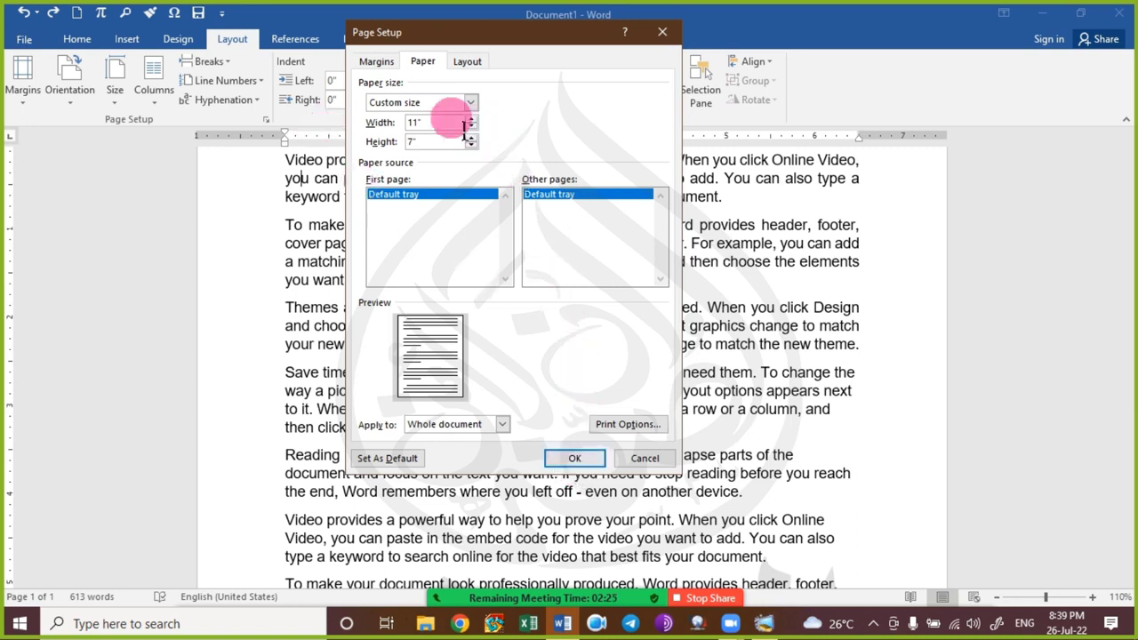
Change the custom paper width to 9" and apply the page setup to the whole document.
{"action": "left_click", "coordinate": [435, 124]}
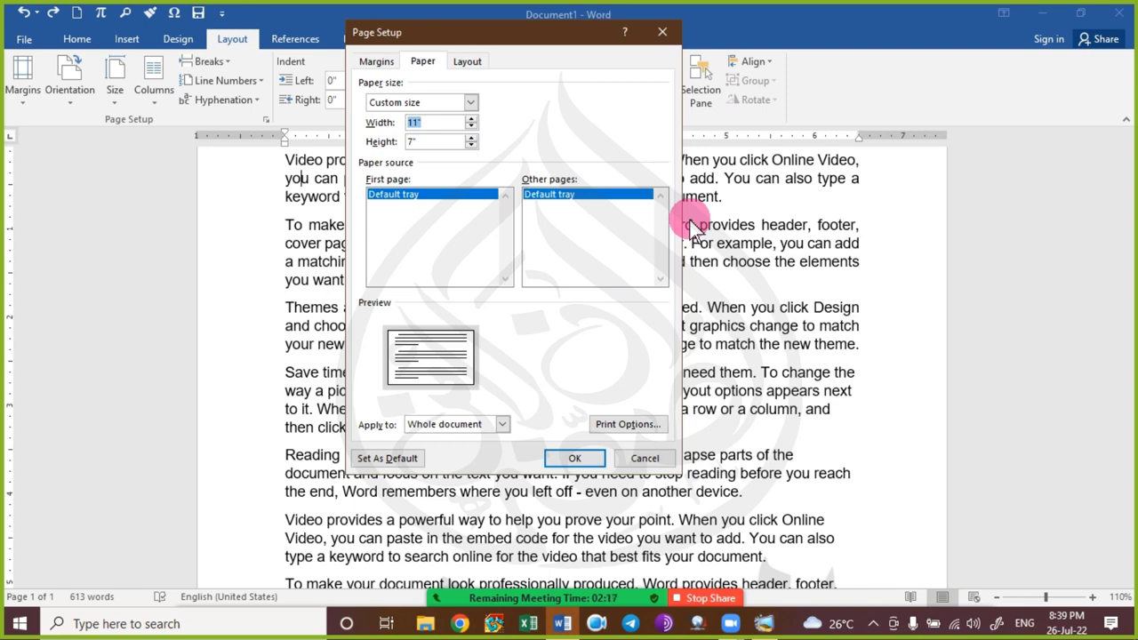
{"action": "type", "text": "9"}
{"action": "left_click", "coordinate": [576, 464]}
{"action": "left_click", "coordinate": [578, 459]}
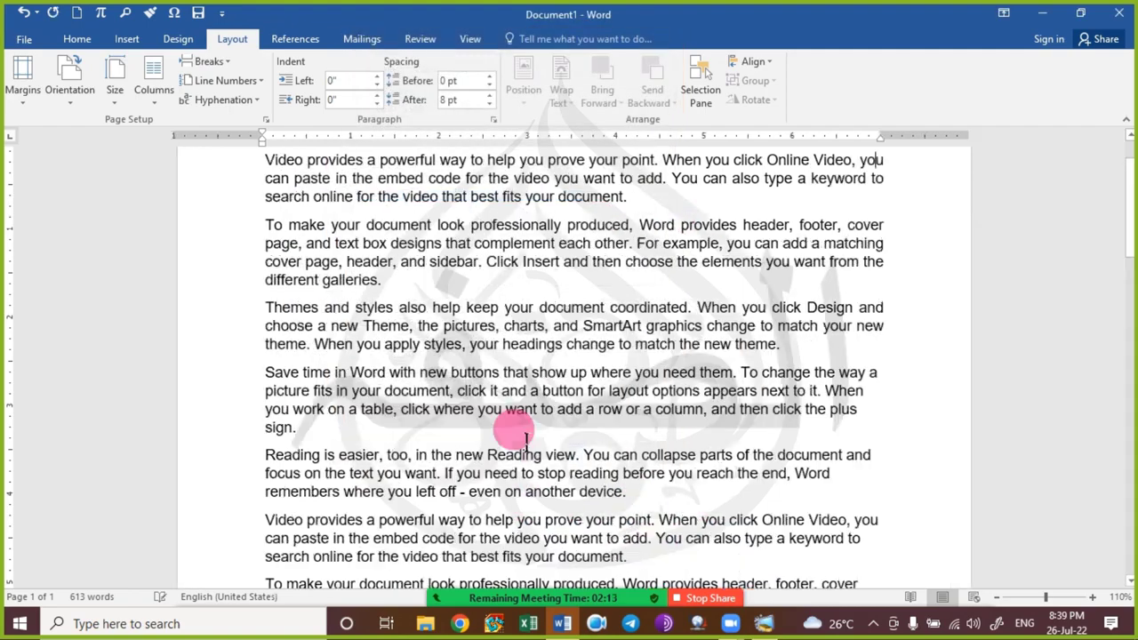
Zoom out to examine how the sample text is laid out across the custom-size pages.
{"action": "scroll", "coordinate": [468, 410], "scroll_direction": "up", "scroll_amount": 2}
{"action": "scroll", "coordinate": [469, 410], "scroll_direction": "down", "scroll_amount": 4, "text": "ctrl"}
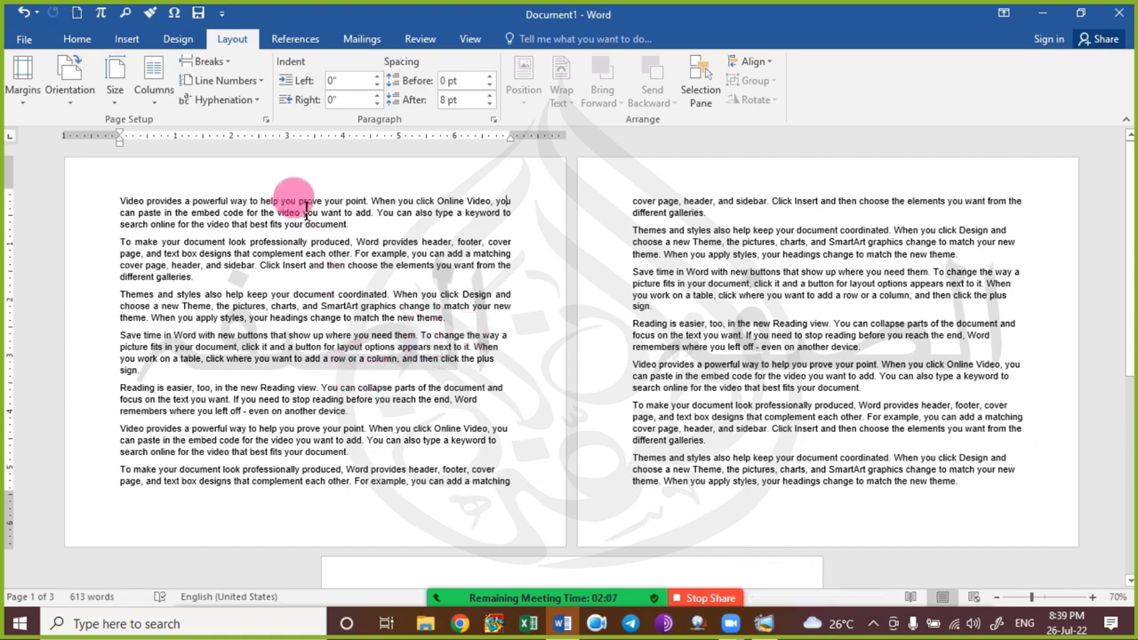
{"action": "scroll", "coordinate": [332, 254], "scroll_direction": "up", "scroll_amount": 1, "text": "ctrl"}
{"action": "scroll", "coordinate": [331, 254], "scroll_direction": "up", "scroll_amount": 1, "text": "ctrl"}
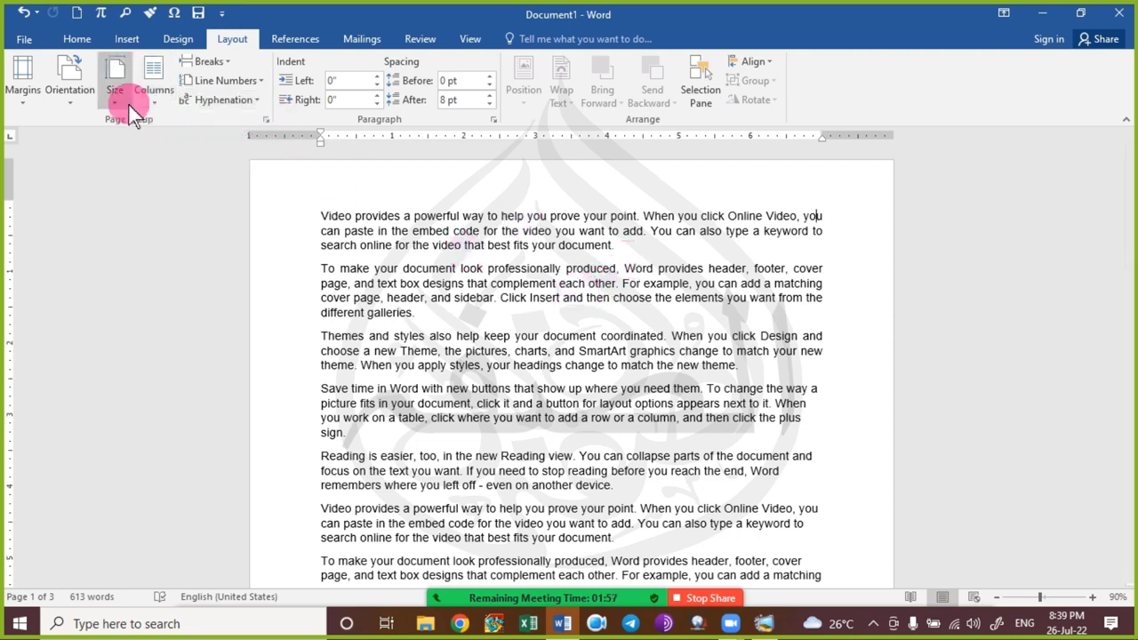
Read the participants' new messages in the meeting chat and close the chat window.
{"action": "left_click", "coordinate": [552, 596]}
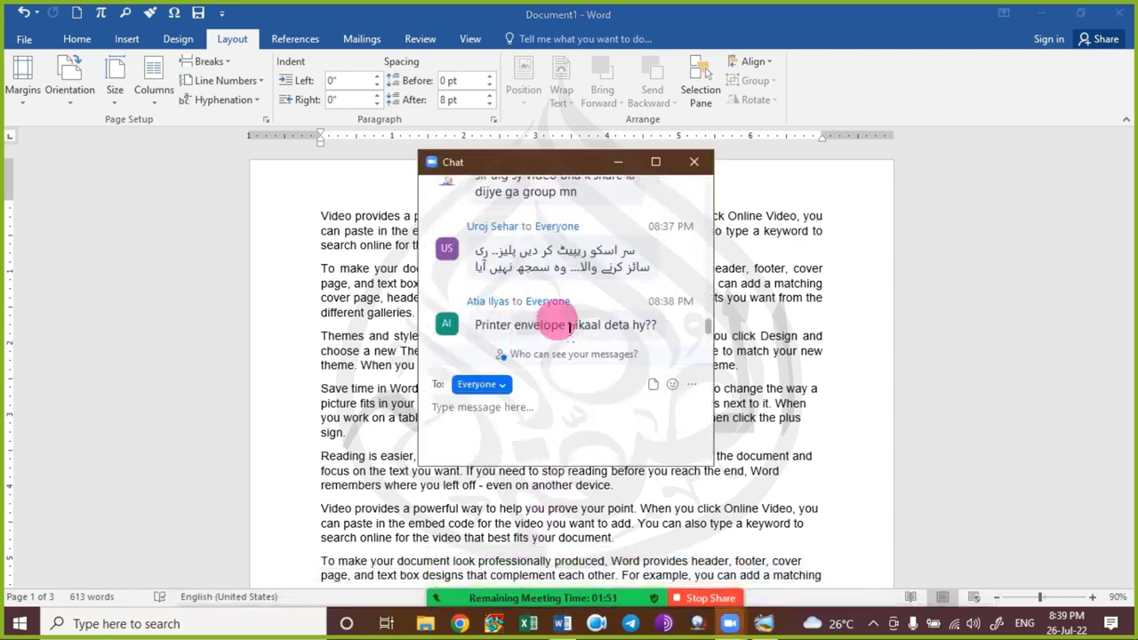
{"action": "left_click", "coordinate": [694, 162]}
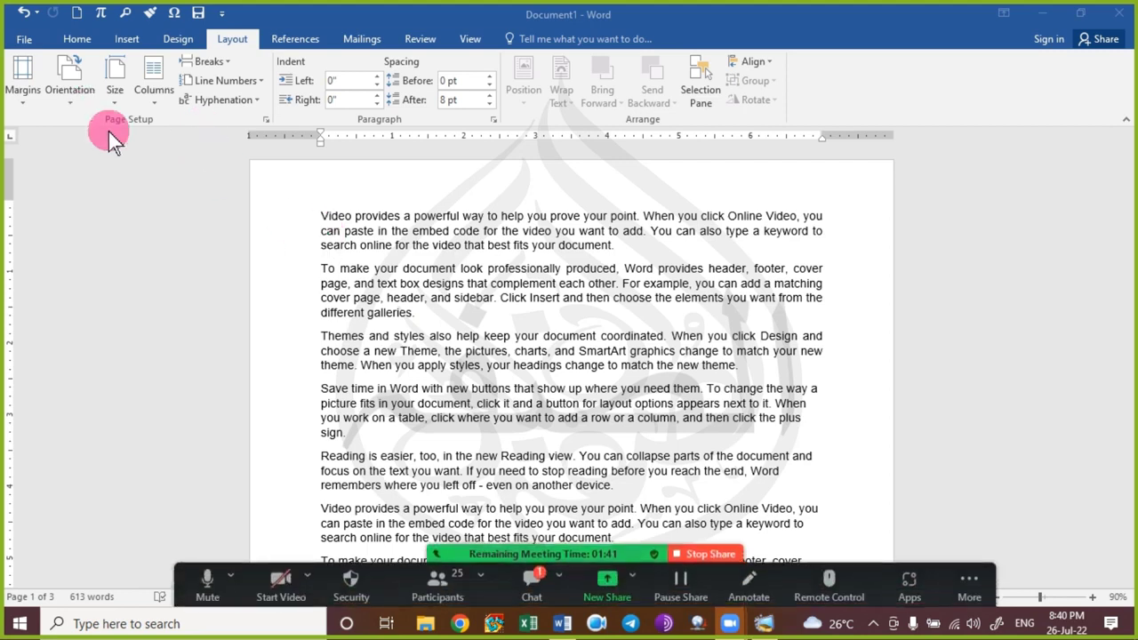
{"action": "left_click", "coordinate": [532, 582]}
{"action": "left_click", "coordinate": [654, 334]}
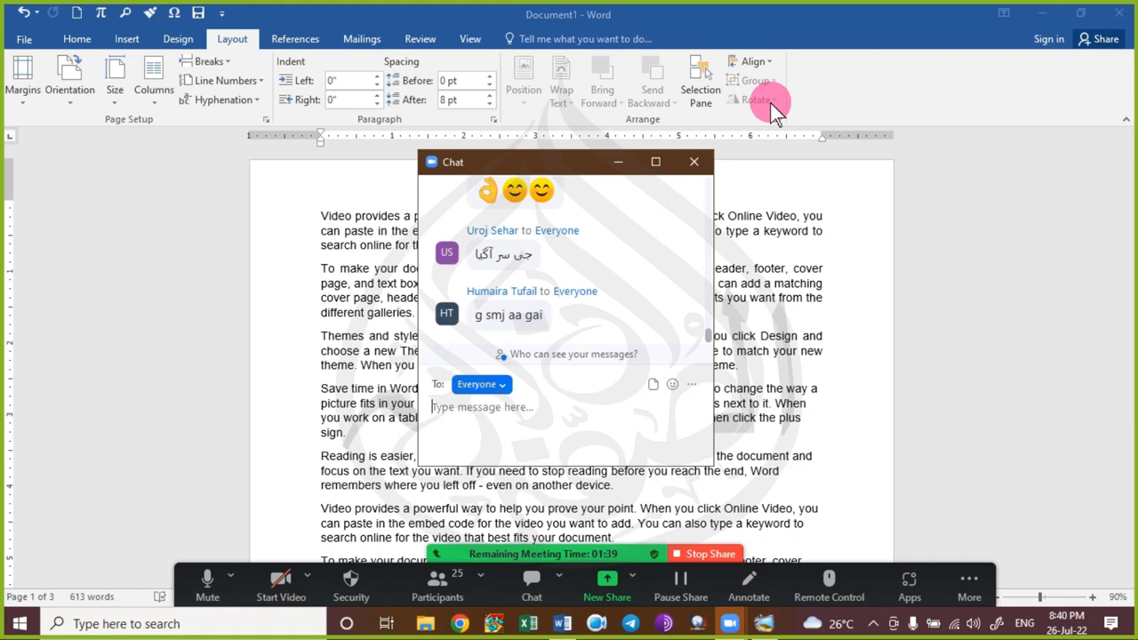
{"action": "left_click", "coordinate": [693, 164]}
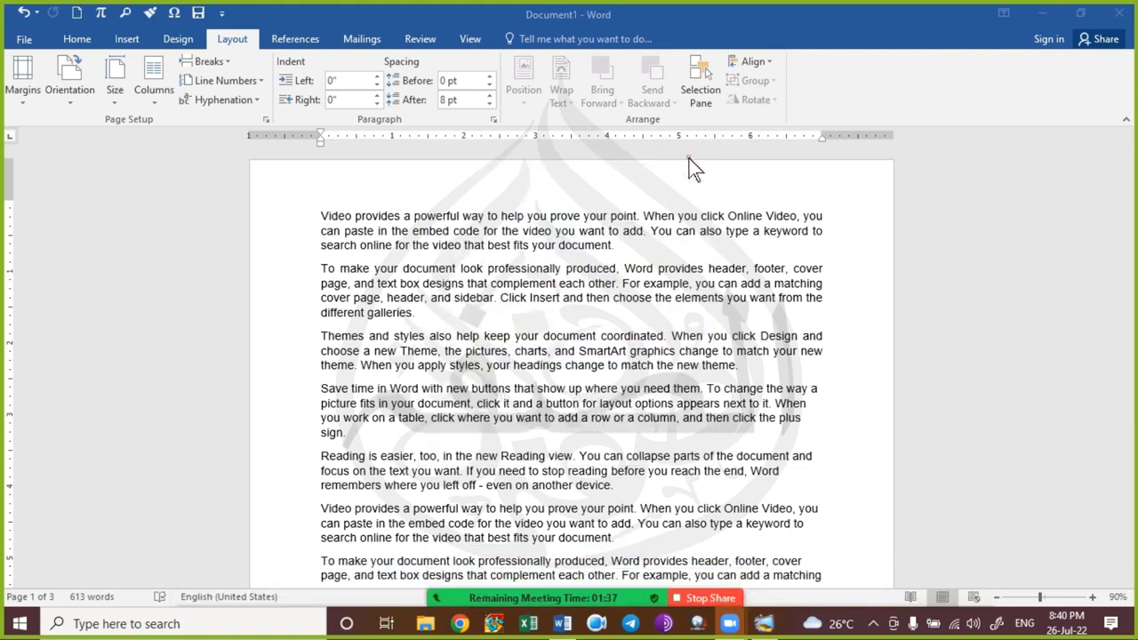
View the paper size presets without choosing one, and highlight the first two paragraphs of the sample text.
{"action": "left_click", "coordinate": [107, 103]}
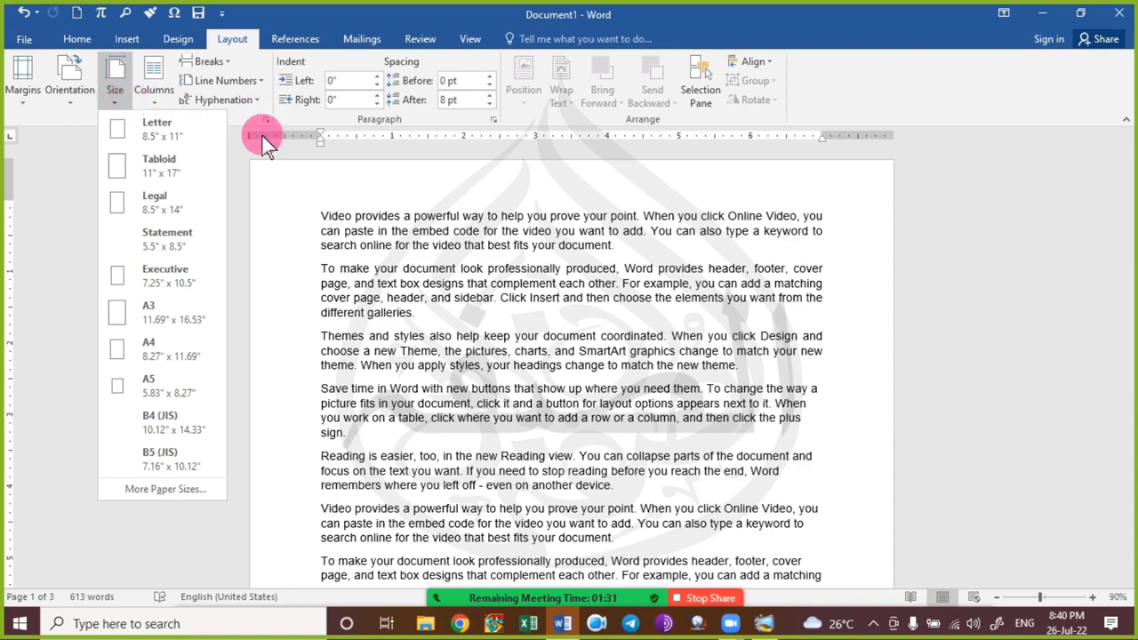
{"action": "left_click", "coordinate": [340, 213]}
{"action": "left_click_drag", "start_coordinate": [320, 216], "coordinate": [866, 364]}
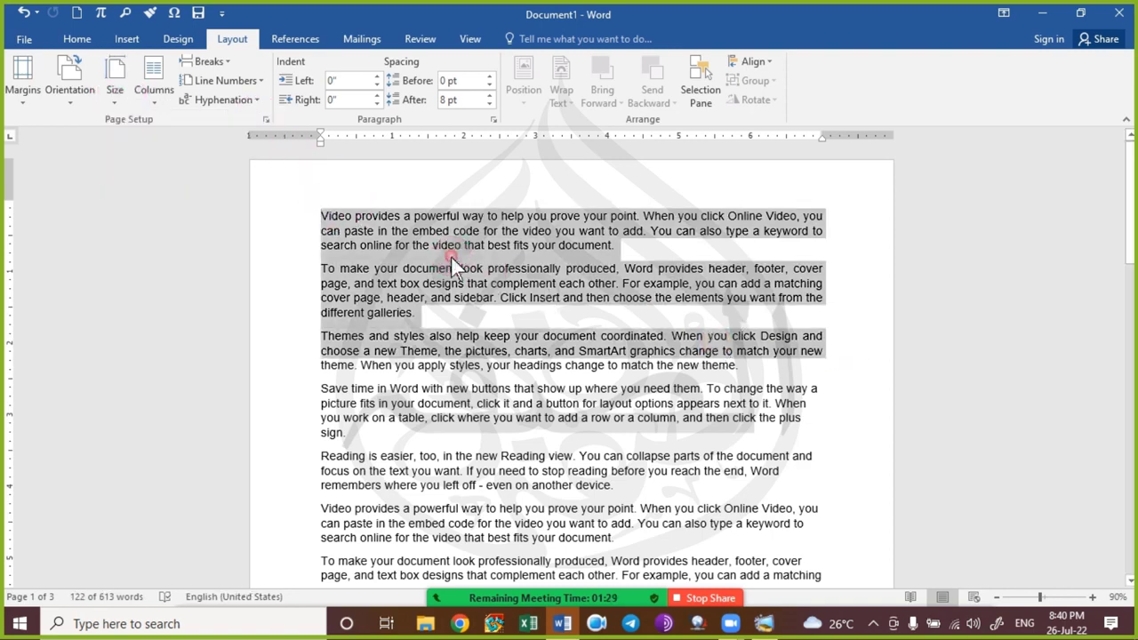
{"action": "left_click", "coordinate": [329, 217]}
{"action": "left_click_drag", "start_coordinate": [334, 223], "coordinate": [586, 327]}
Check the latest meeting chat messages and demonstrate selecting the first line and the opening two paragraphs from the page margin.
{"action": "left_click", "coordinate": [528, 594]}
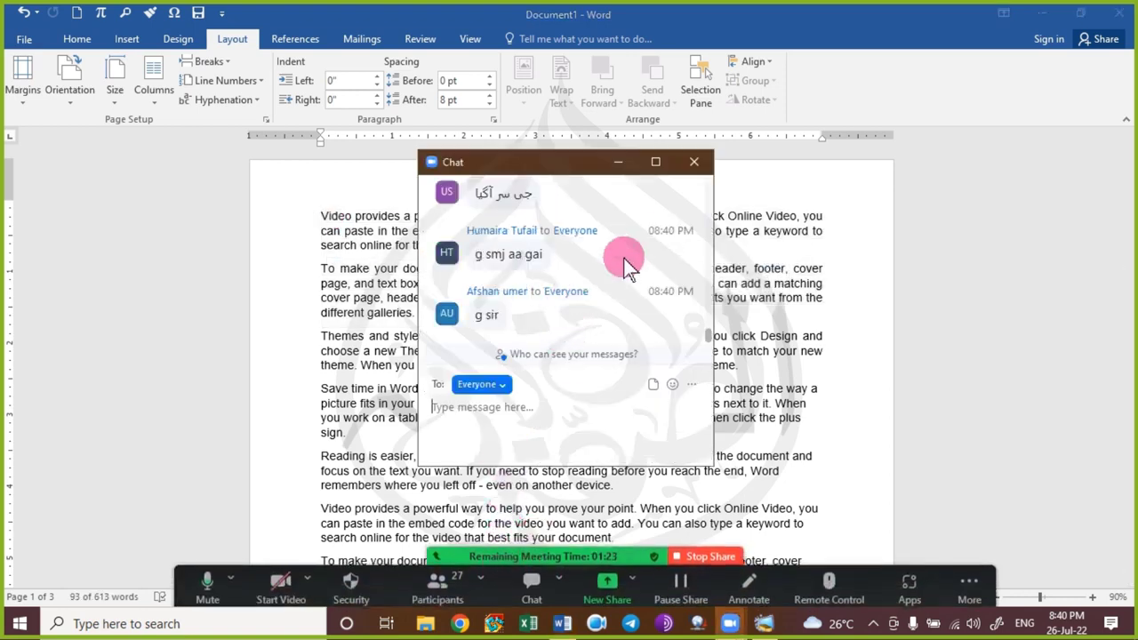
{"action": "left_click", "coordinate": [696, 169]}
{"action": "left_click", "coordinate": [326, 217]}
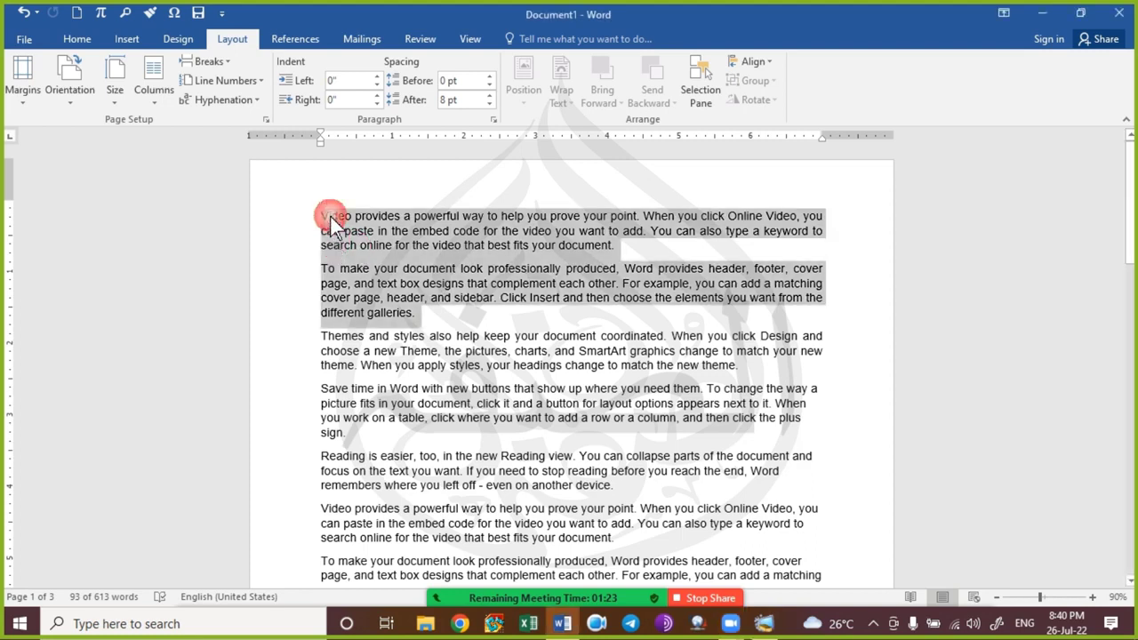
{"action": "left_click", "coordinate": [311, 217]}
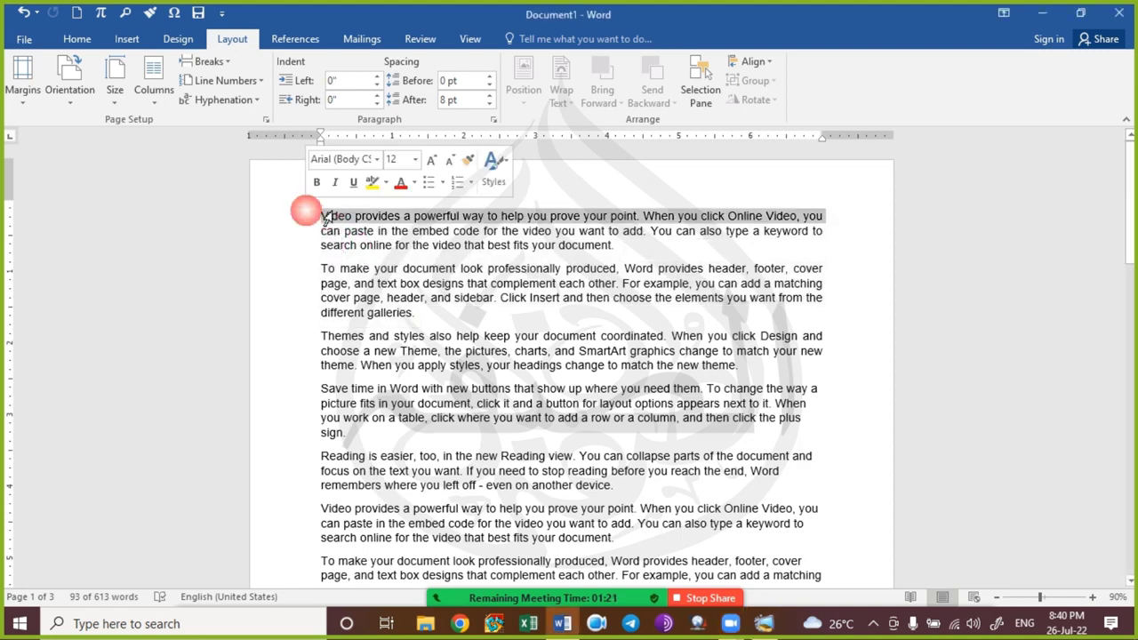
{"action": "left_click_drag", "start_coordinate": [310, 235], "coordinate": [282, 327]}
{"action": "left_click", "coordinate": [534, 400]}
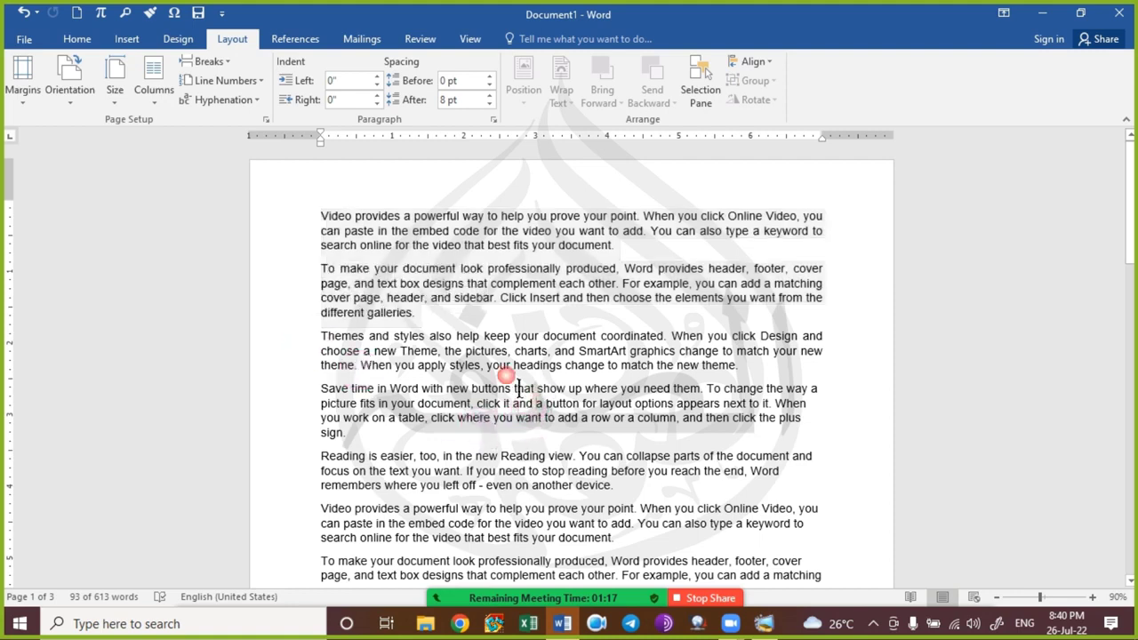
{"action": "left_click", "coordinate": [313, 216]}
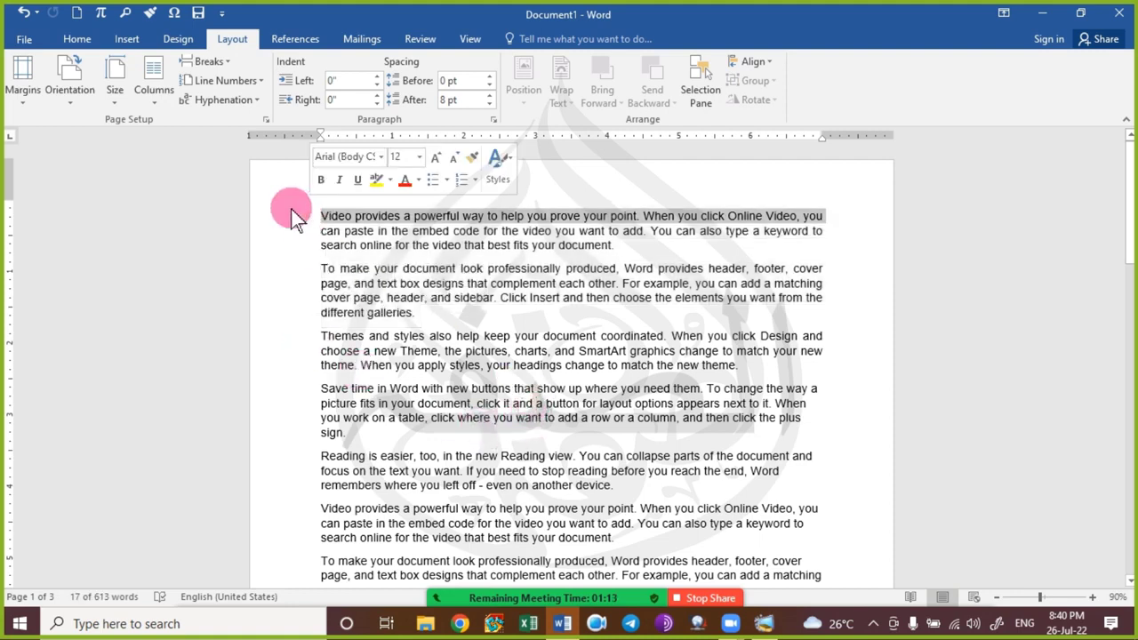
{"action": "left_click", "coordinate": [307, 217]}
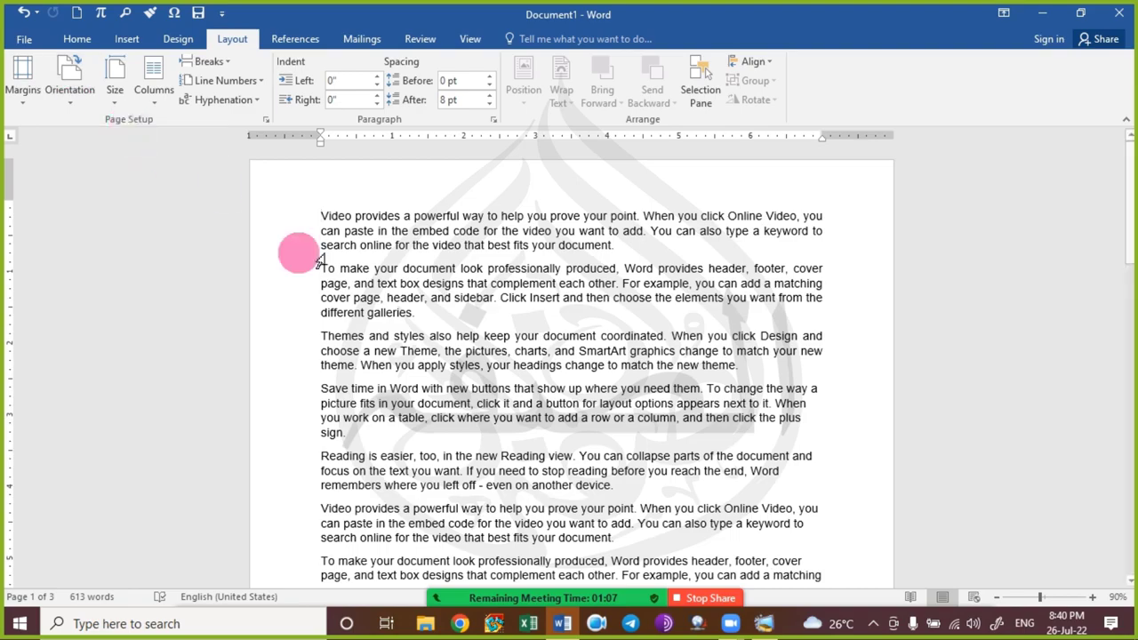
Undo the last page setup changes and delete all the sample text from the document.
{"action": "key", "text": "ctrl+z"}
{"action": "key", "text": "ctrl+z"}
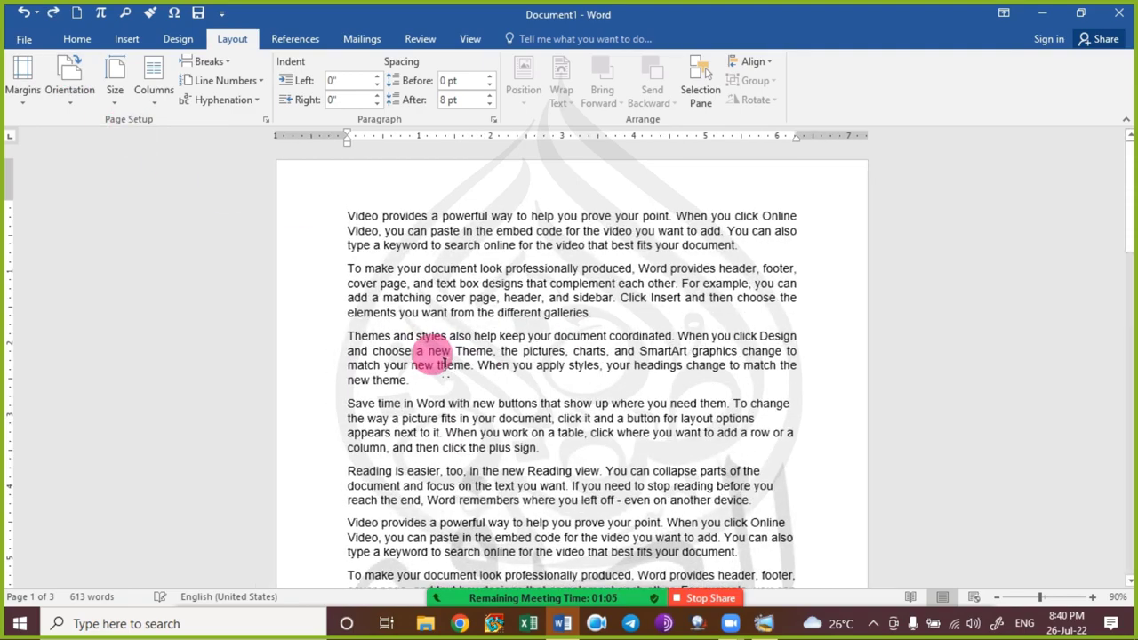
{"action": "scroll", "coordinate": [504, 373], "scroll_direction": "down", "scroll_amount": 6}
{"action": "scroll", "coordinate": [445, 374], "scroll_direction": "up", "scroll_amount": 15}
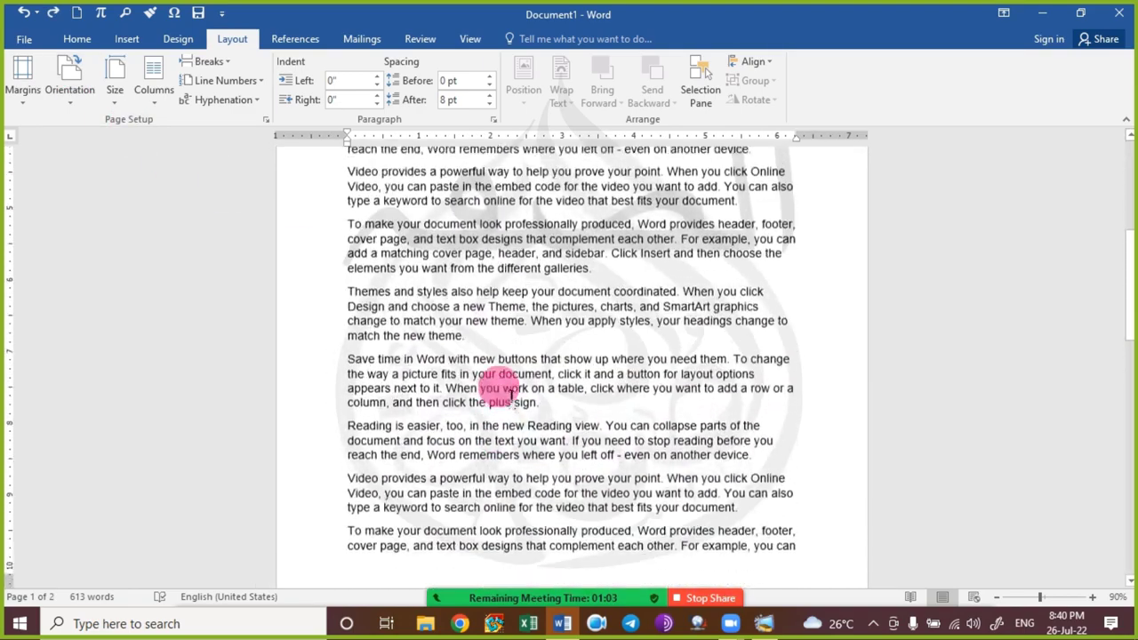
{"action": "key", "text": "ctrl+a"}
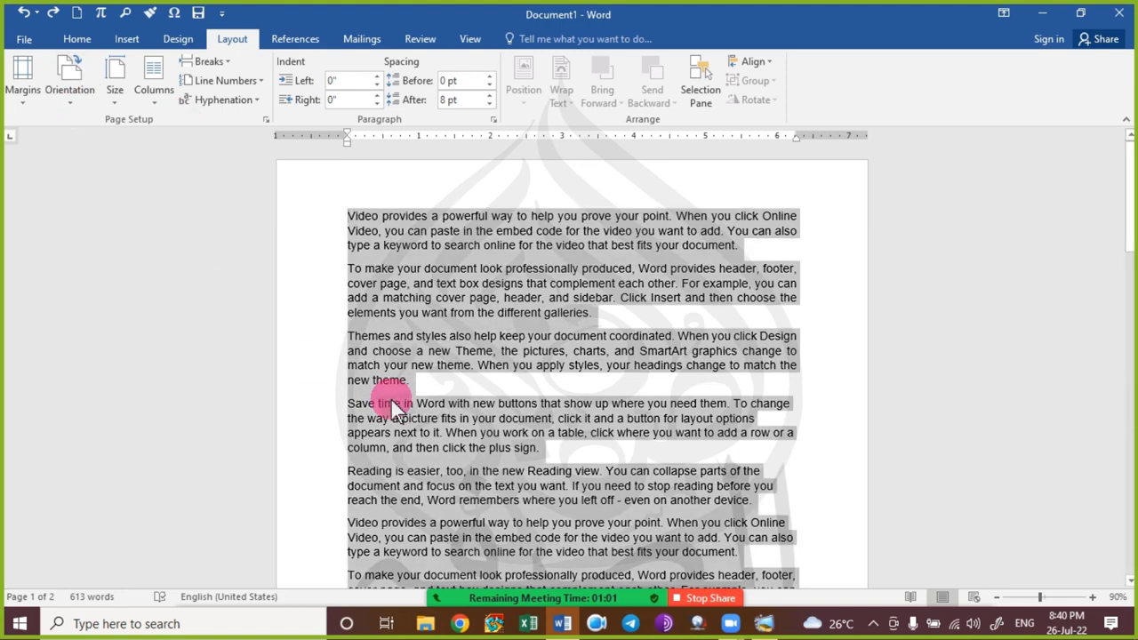
{"action": "key", "text": "BackSpace"}
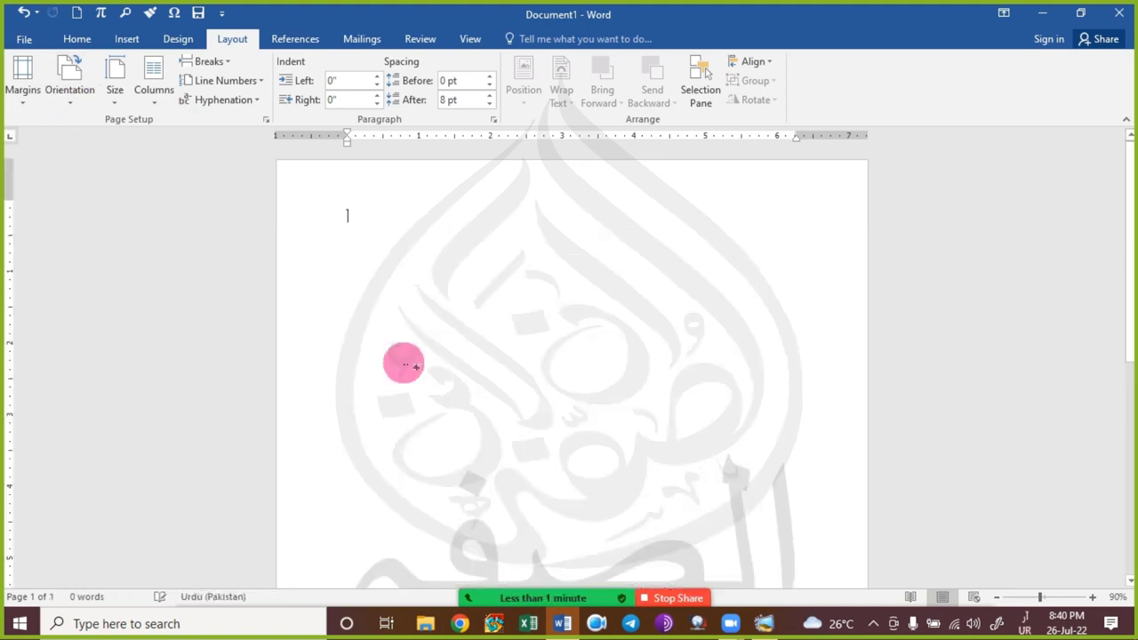
Try out Urdu input with the word "شاید" on the blank page and erase it.
{"action": "type", "text": "ش"}
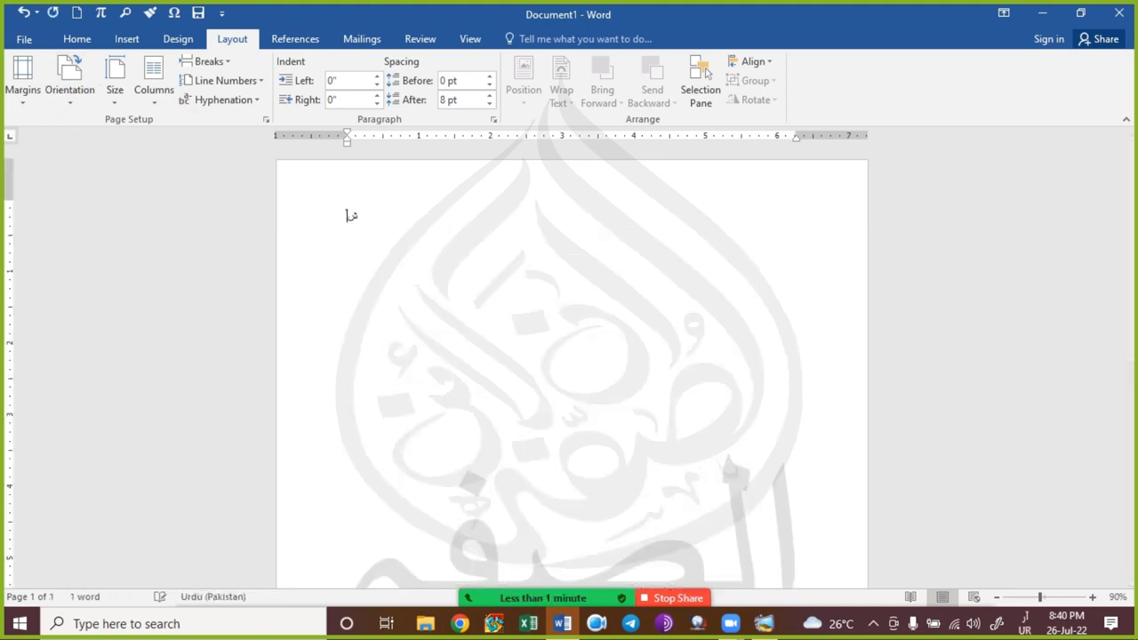
{"action": "type", "text": "اید"}
{"action": "key", "text": "BackSpace"}
{"action": "key", "text": "BackSpace"}
{"action": "key", "text": "BackSpace"}
{"action": "key", "text": "BackSpace"}
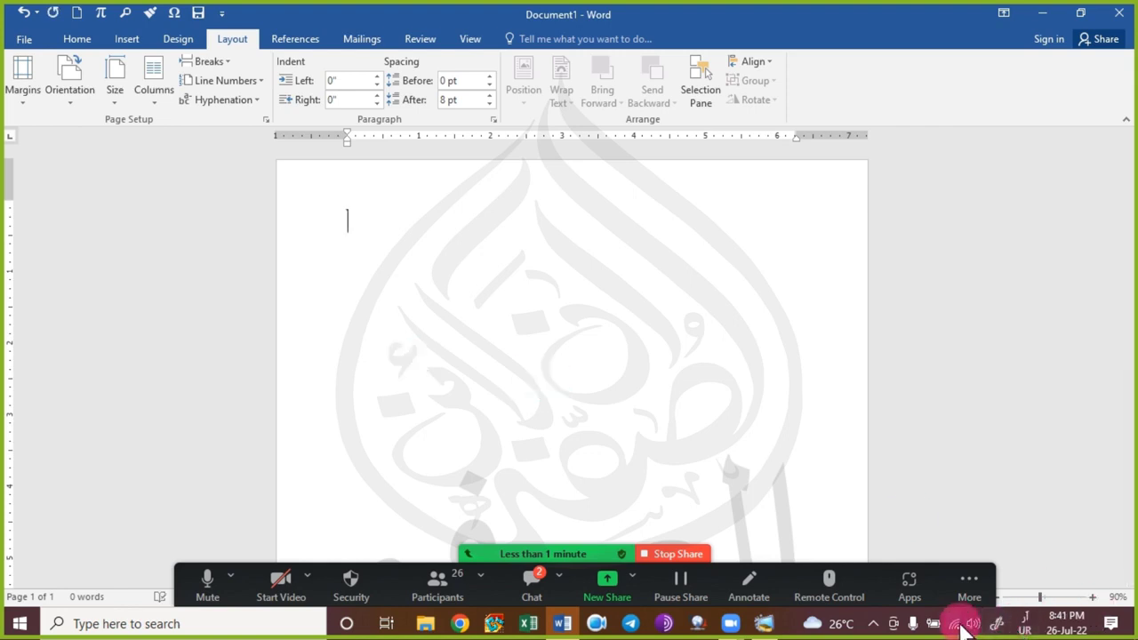
Switch to the other Urdu keyboard layout, test it with the letter "ب", and erase the letter.
{"action": "left_click", "coordinate": [1023, 623]}
{"action": "left_click", "coordinate": [1022, 530]}
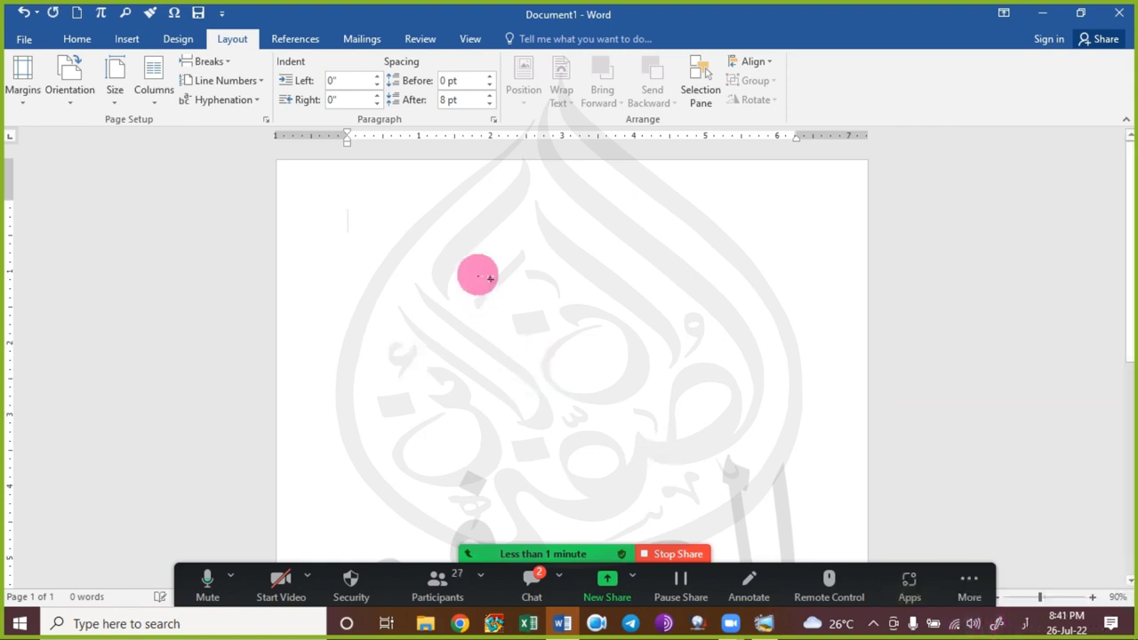
{"action": "type", "text": "ب"}
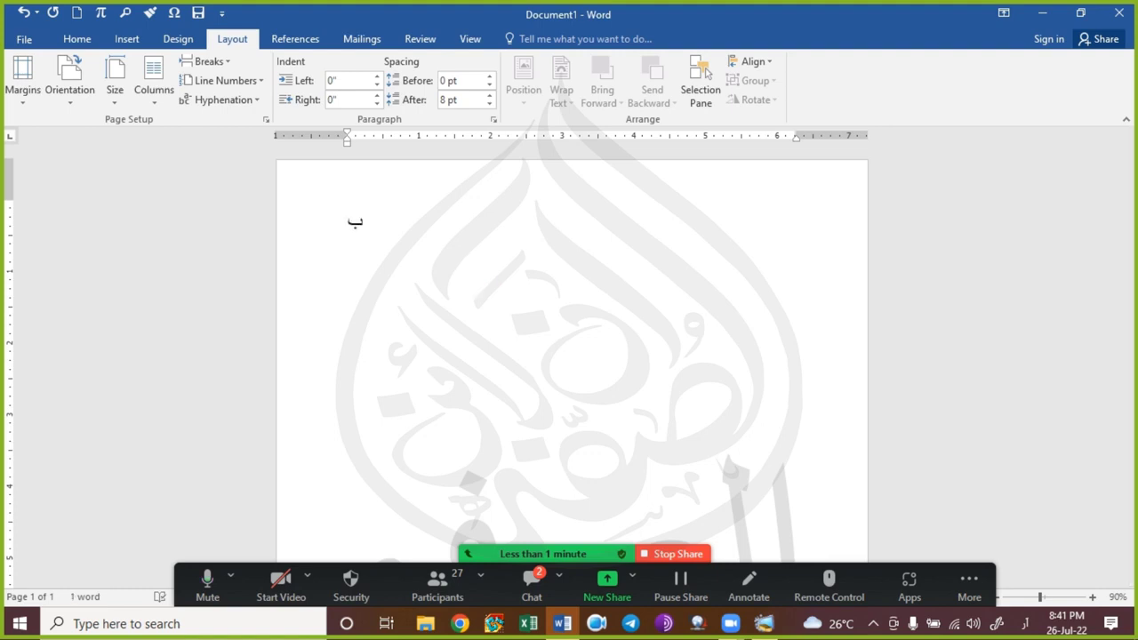
{"action": "key", "text": "BackSpace"}
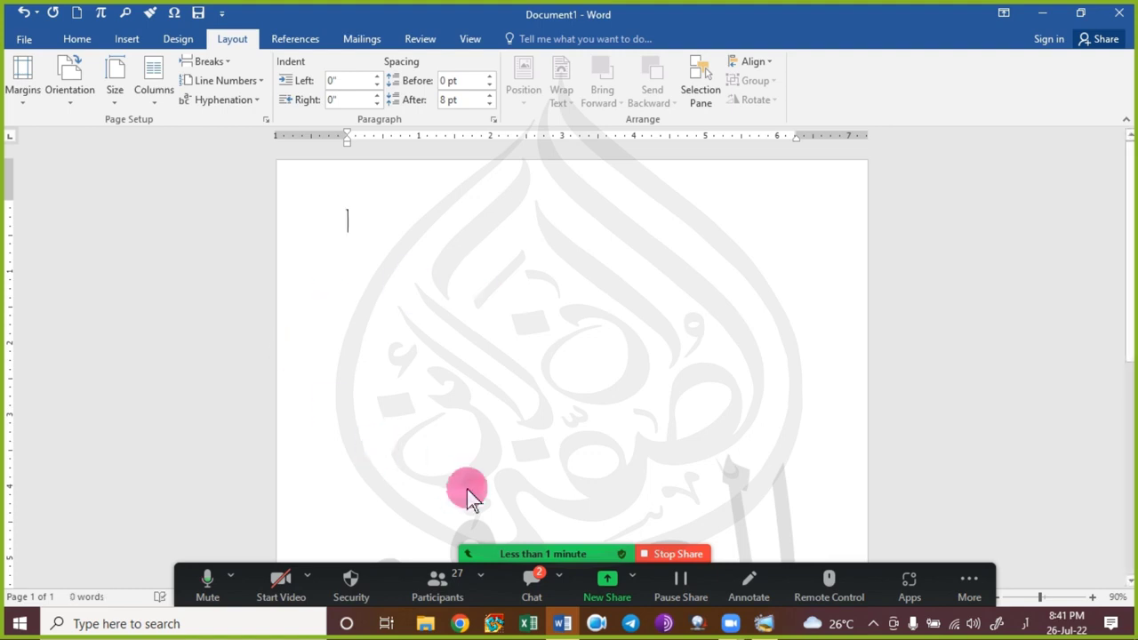
Check the meeting chat for participants' messages about printers and close the chat window.
{"action": "left_click", "coordinate": [540, 590]}
{"action": "left_click", "coordinate": [539, 591]}
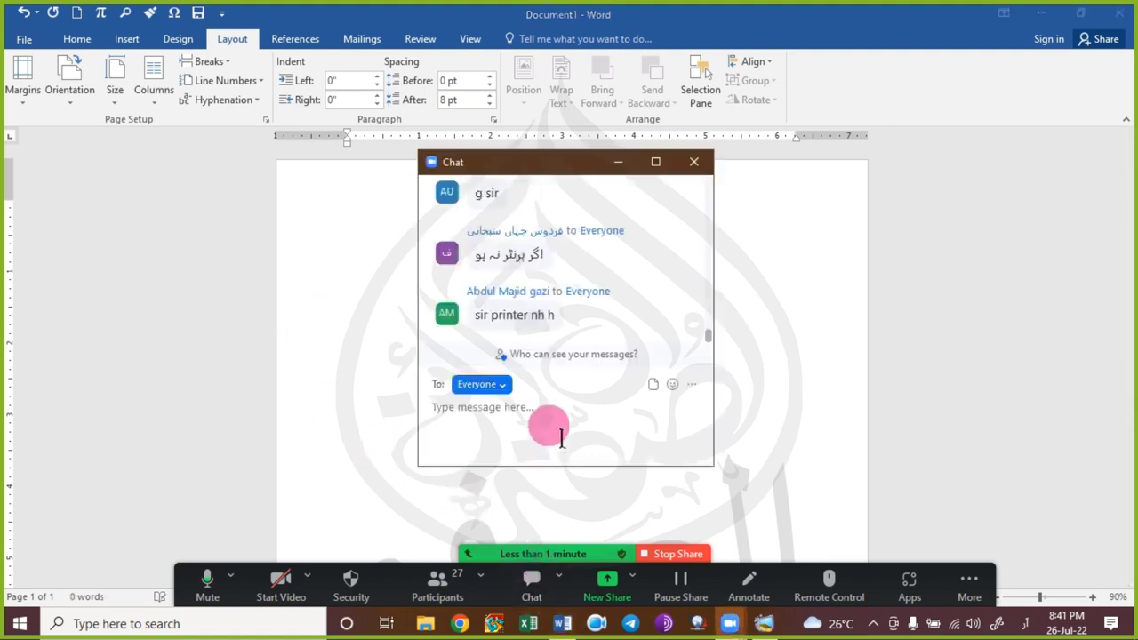
{"action": "left_click", "coordinate": [695, 171]}
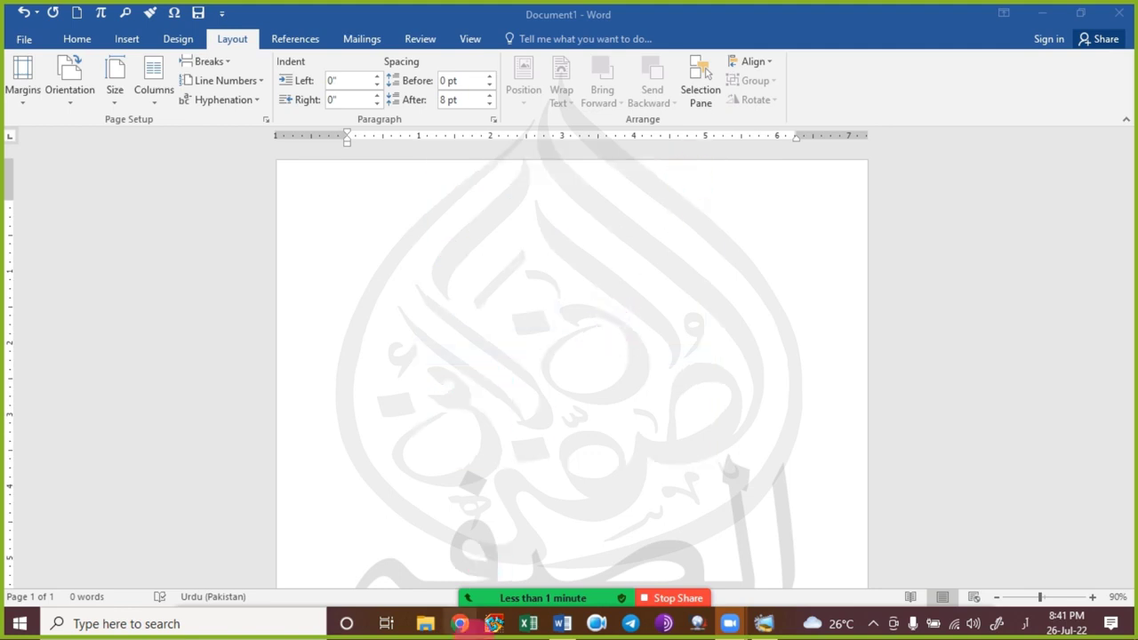
Share the screen in the new Zoom meeting, switch back to the Word document, and dismiss the sharing notice.
{"action": "mouse_move", "coordinate": [538, 618]}
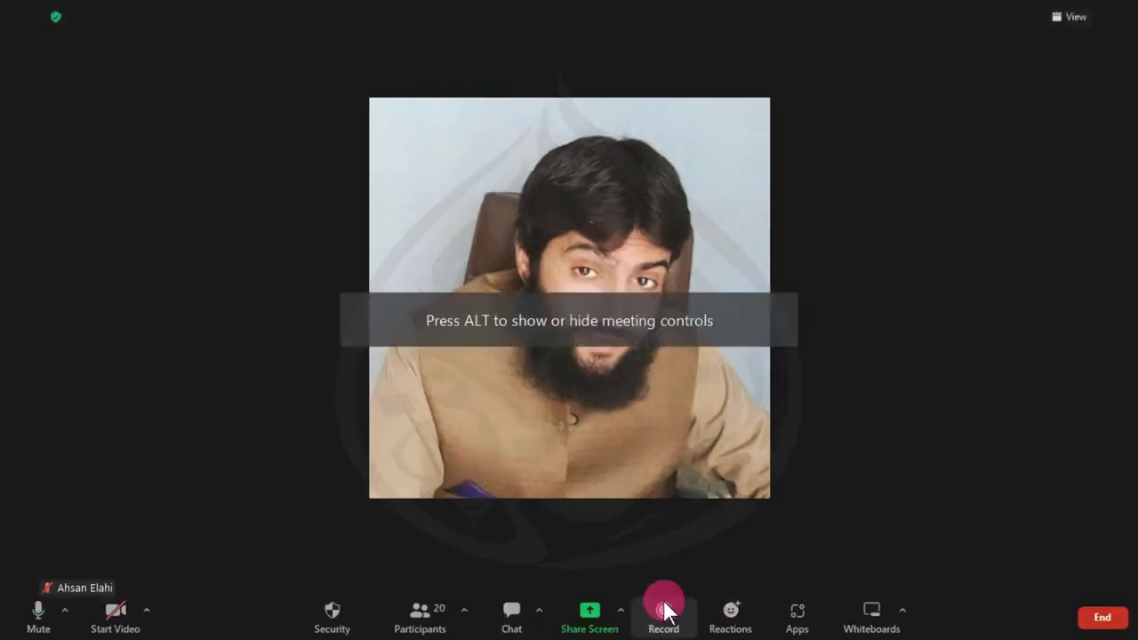
{"action": "left_click", "coordinate": [590, 614]}
{"action": "left_click", "coordinate": [918, 472]}
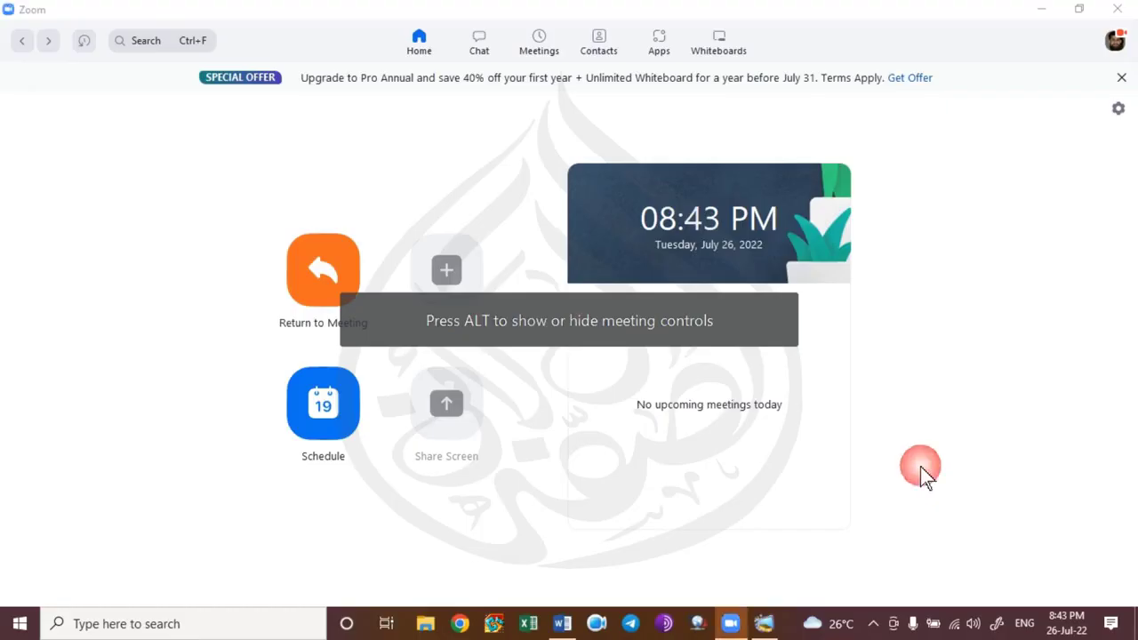
{"action": "left_click", "coordinate": [562, 622]}
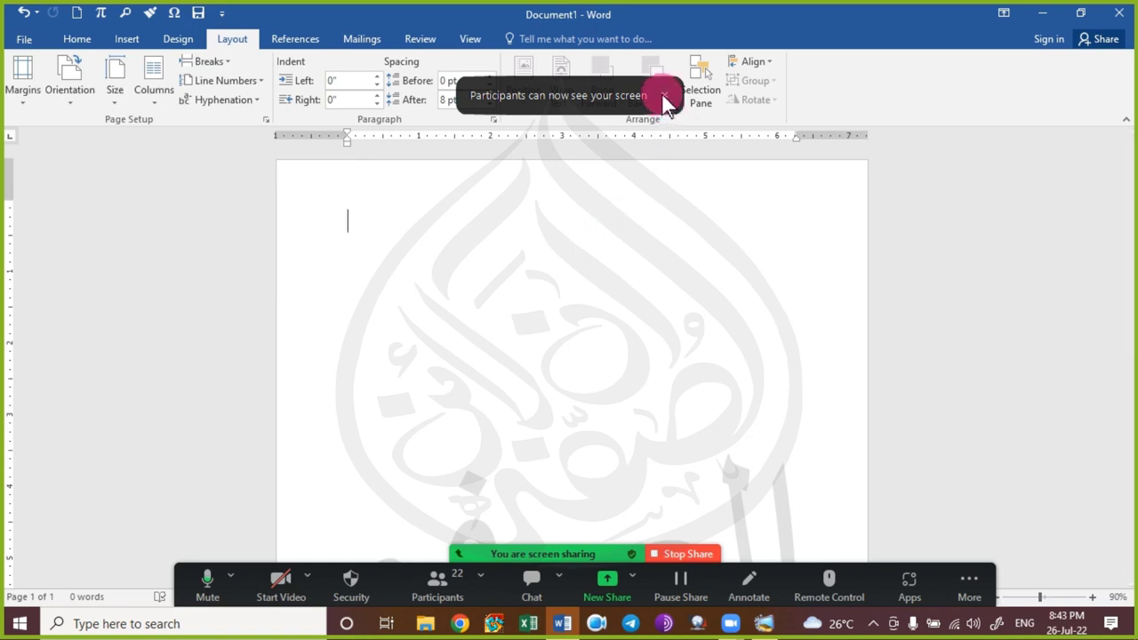
{"action": "left_click", "coordinate": [664, 96]}
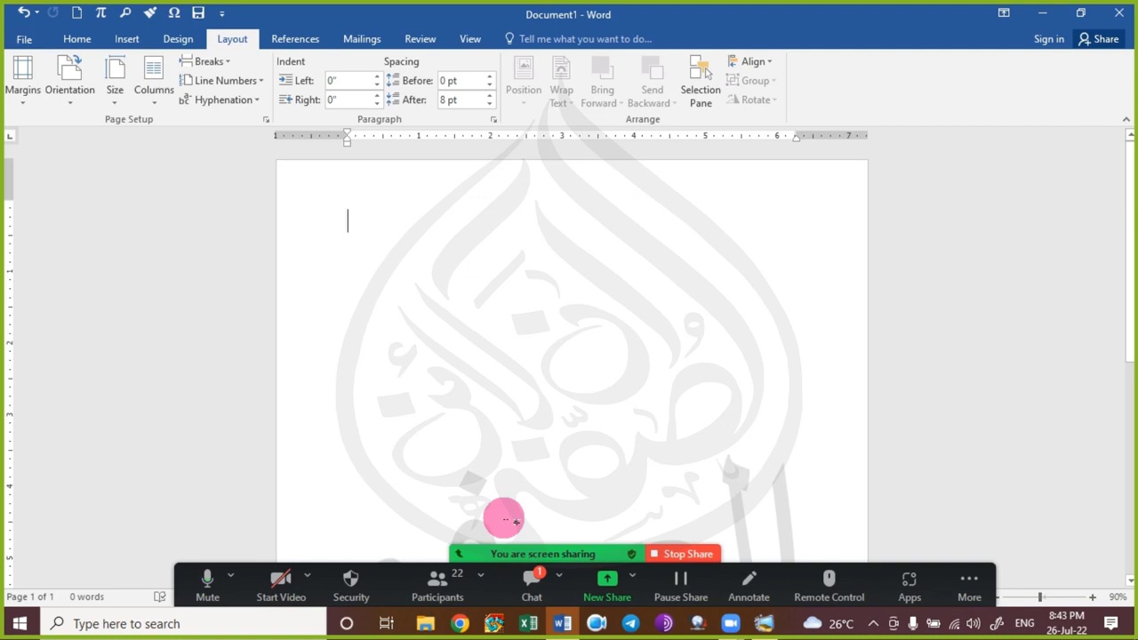
Read the new chat message about printing large envelopes, close the chat, and return to the blank document.
{"action": "left_click", "coordinate": [534, 590]}
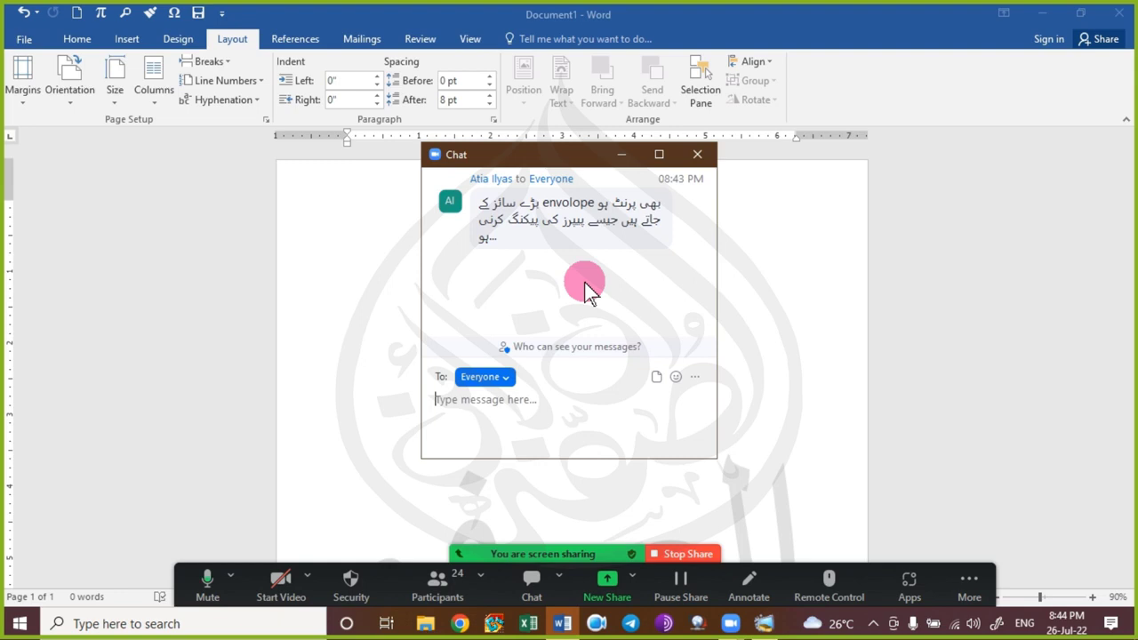
{"action": "left_click", "coordinate": [697, 155]}
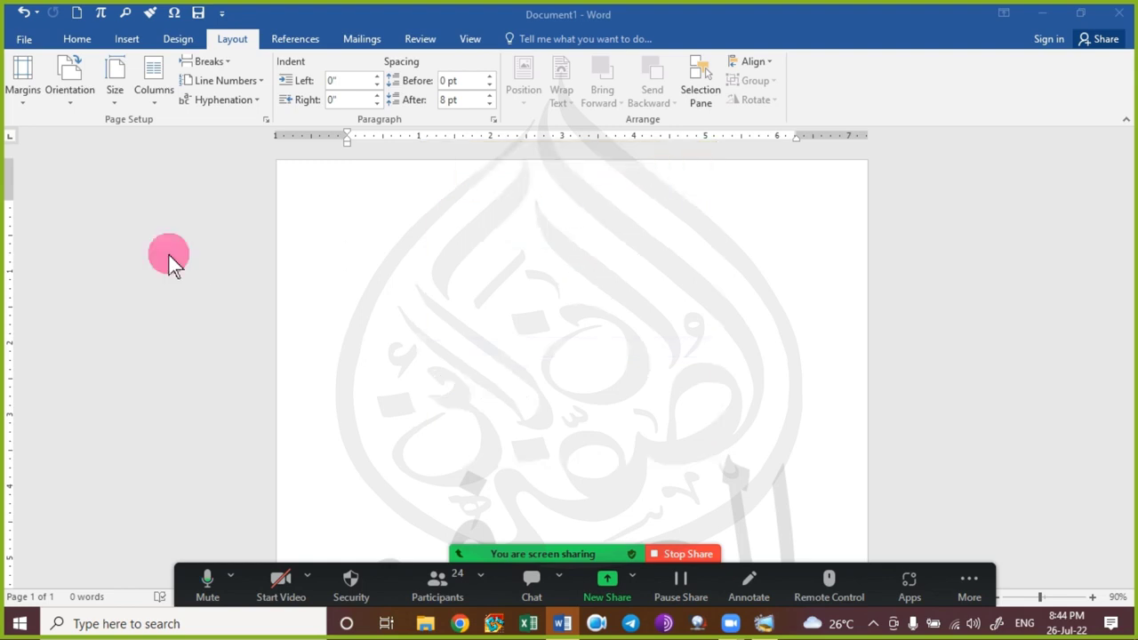
{"action": "left_click", "coordinate": [494, 343]}
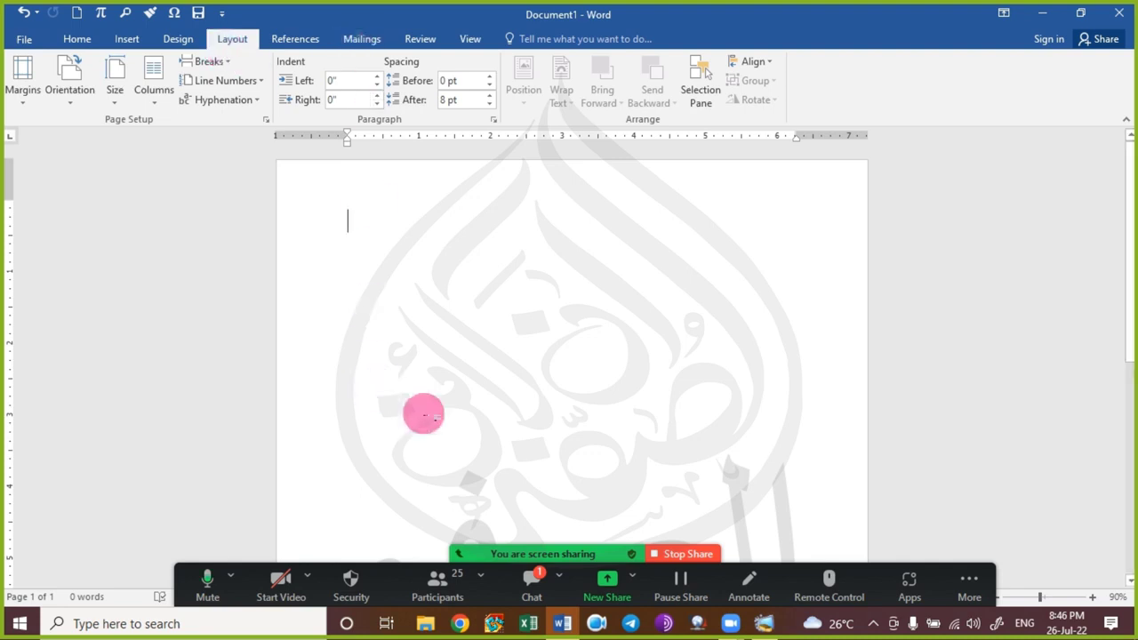
Reopen the meeting chat, move its window lower, and read the messages about class notes and choosing a printer.
{"action": "left_click", "coordinate": [547, 594]}
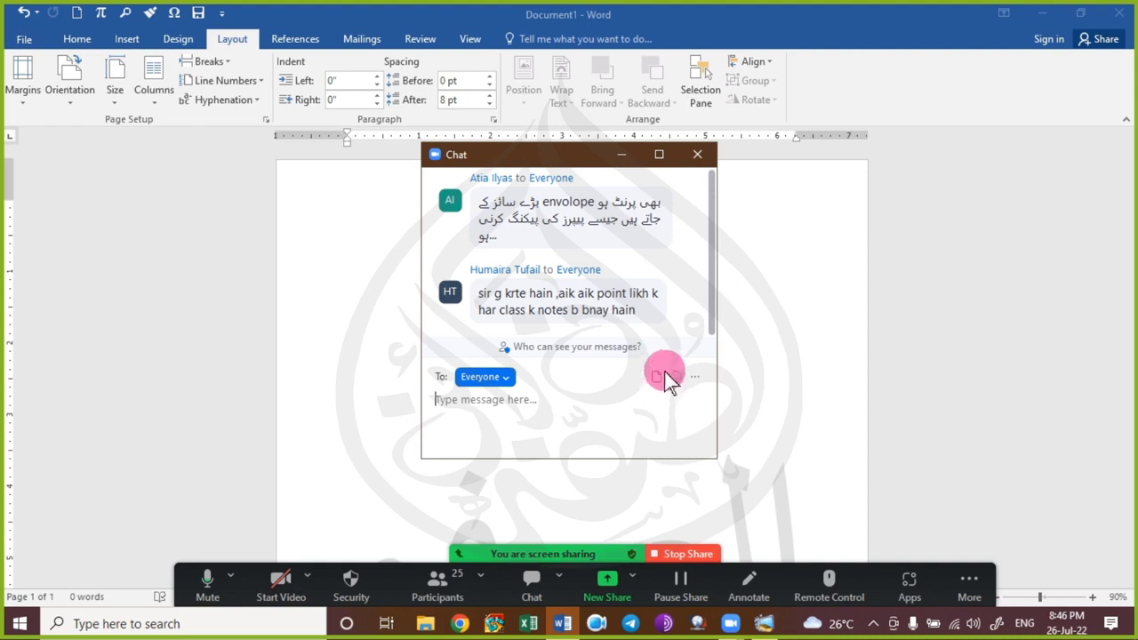
{"action": "left_click_drag", "start_coordinate": [561, 159], "coordinate": [565, 215]}
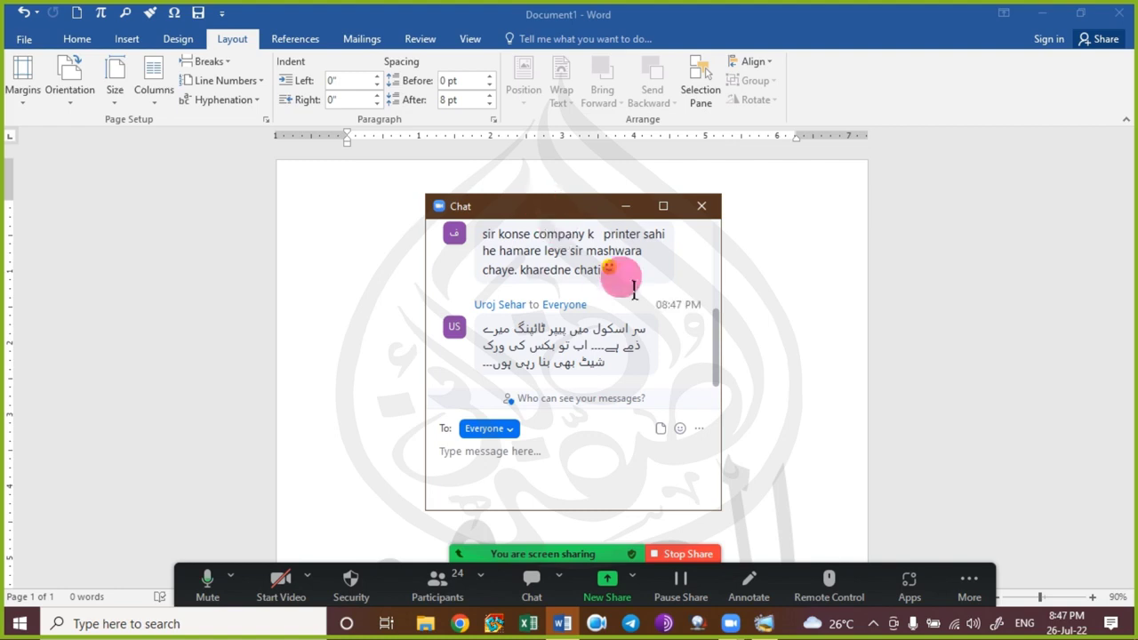
{"action": "scroll", "coordinate": [665, 289], "scroll_direction": "up", "scroll_amount": 1}
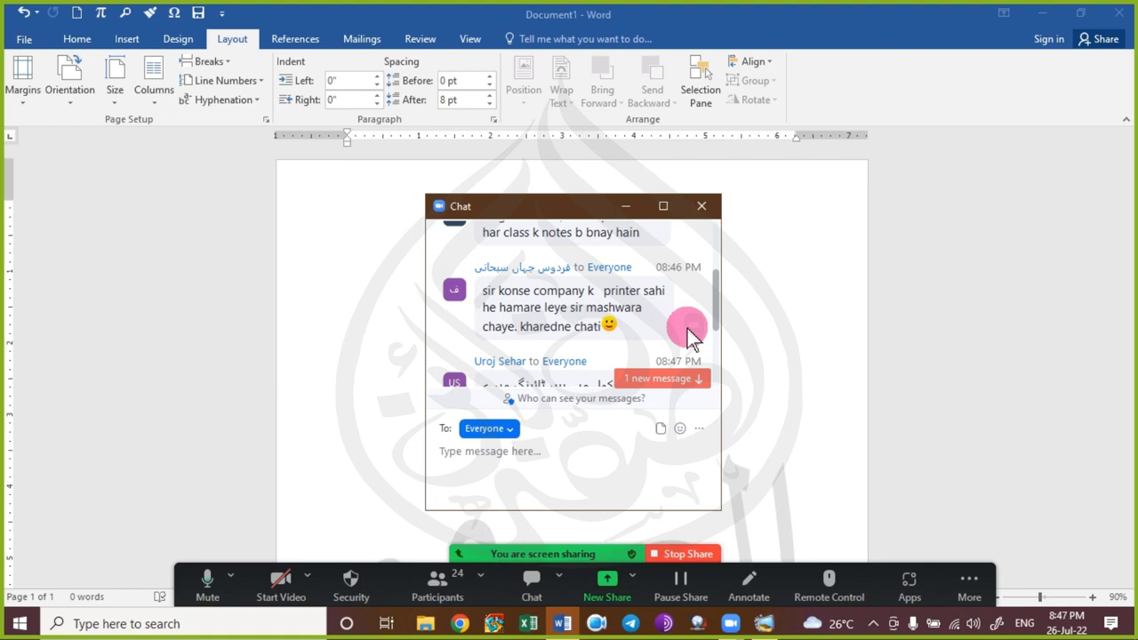
Read the remaining chat messages about printers, school paper typing and worksheets down to the newest one.
{"action": "scroll", "coordinate": [693, 334], "scroll_direction": "down", "scroll_amount": 1}
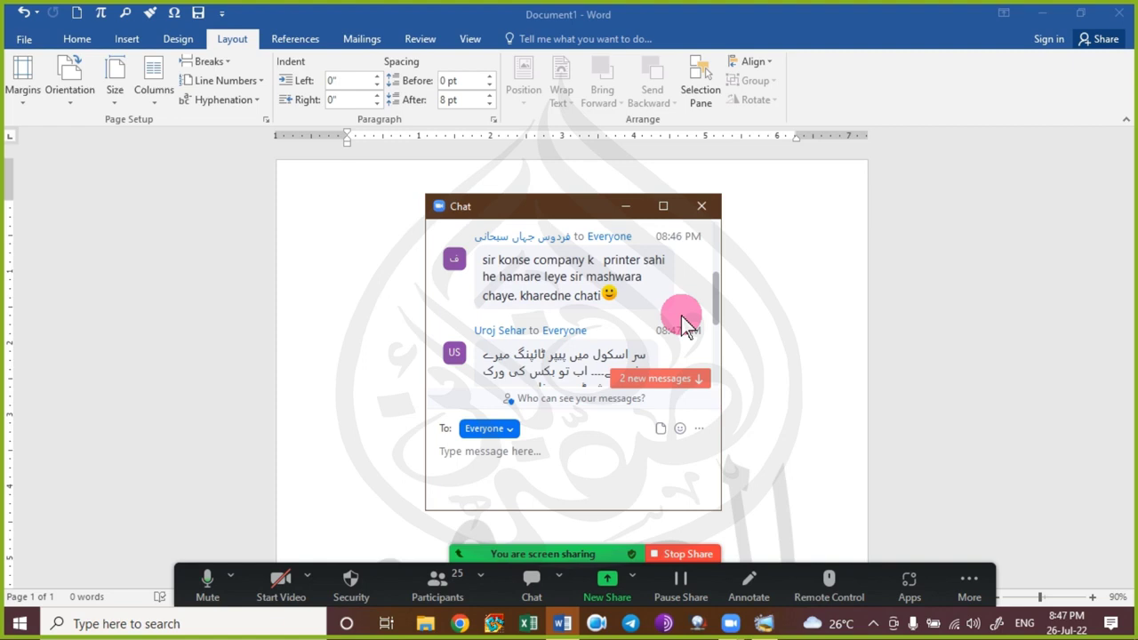
{"action": "scroll", "coordinate": [685, 322], "scroll_direction": "down", "scroll_amount": 3}
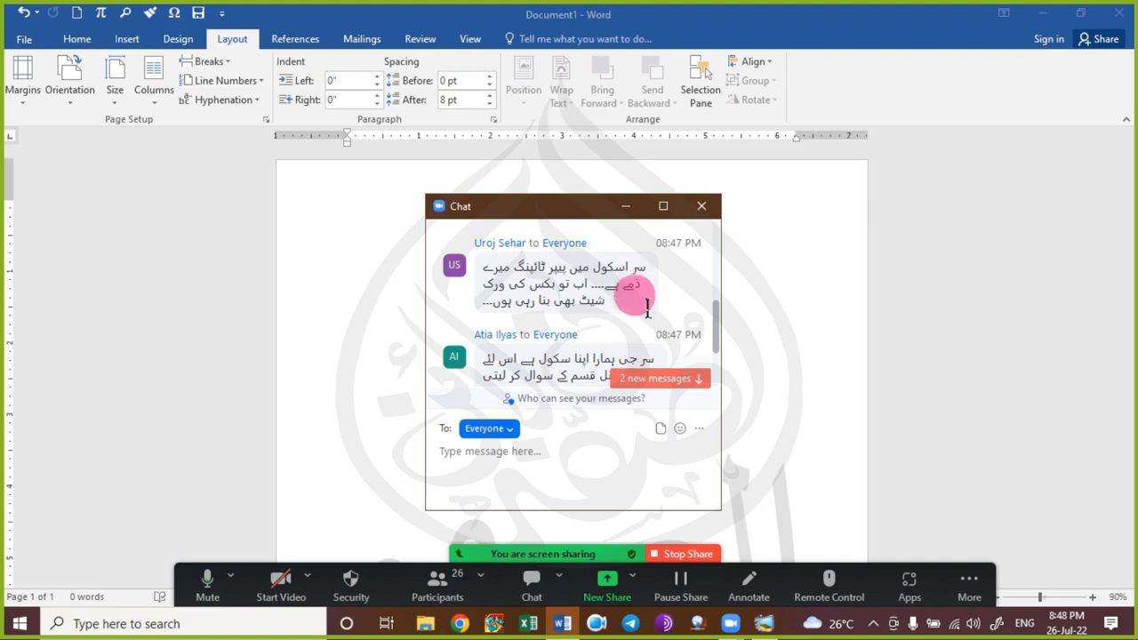
{"action": "scroll", "coordinate": [640, 311], "scroll_direction": "down", "scroll_amount": 1}
{"action": "scroll", "coordinate": [635, 317], "scroll_direction": "up", "scroll_amount": 1}
{"action": "scroll", "coordinate": [646, 307], "scroll_direction": "down", "scroll_amount": 1}
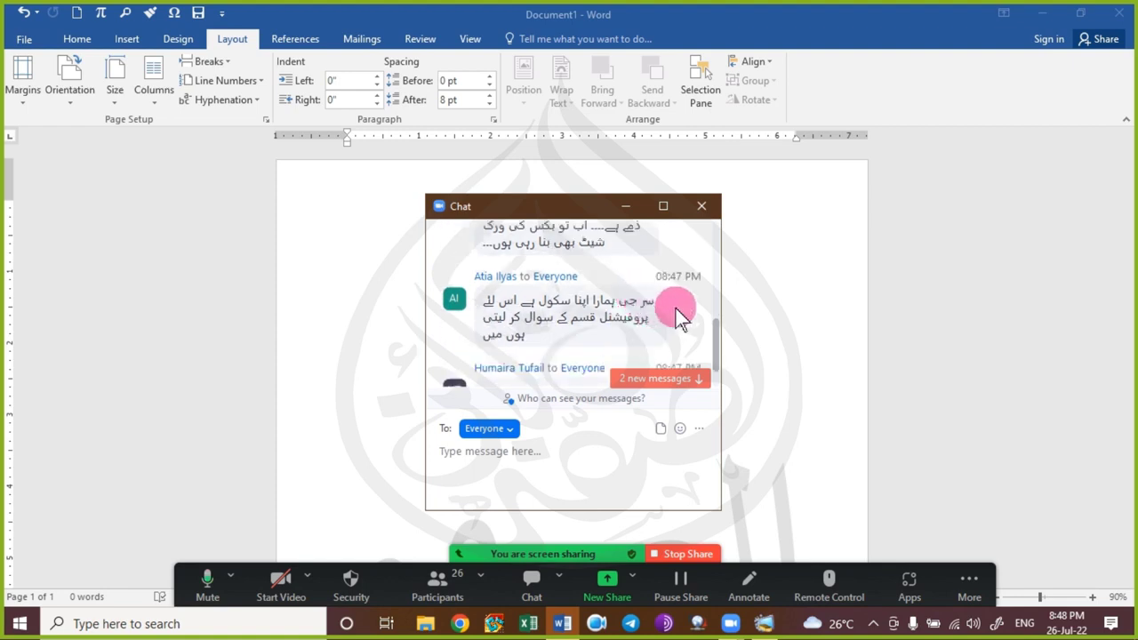
{"action": "scroll", "coordinate": [680, 318], "scroll_direction": "down", "scroll_amount": 1}
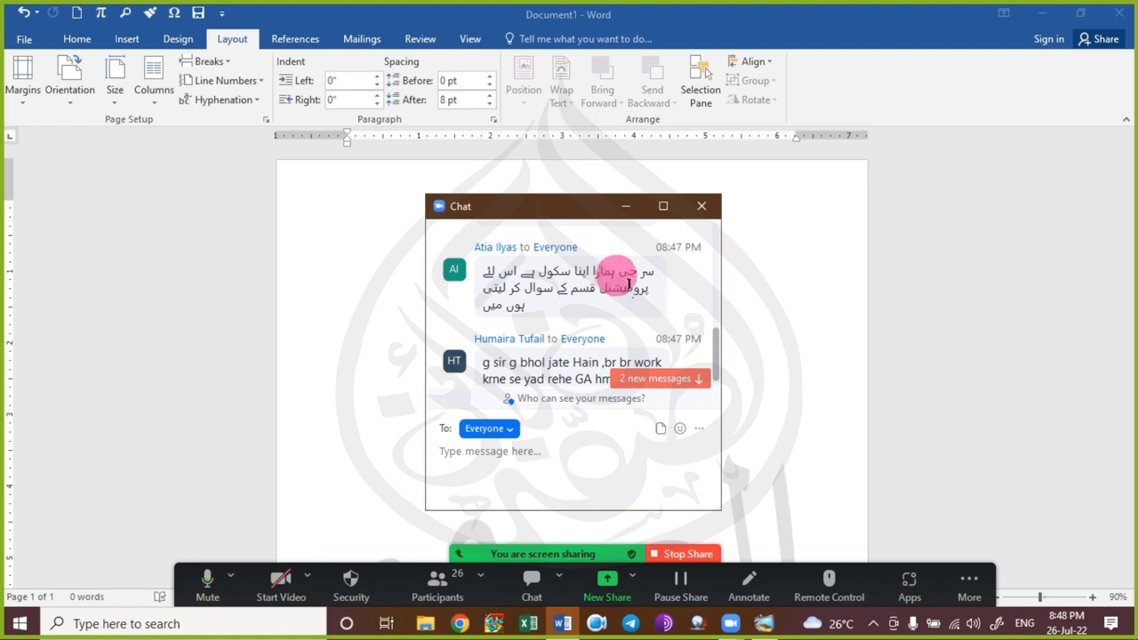
{"action": "scroll", "coordinate": [633, 284], "scroll_direction": "down", "scroll_amount": 1}
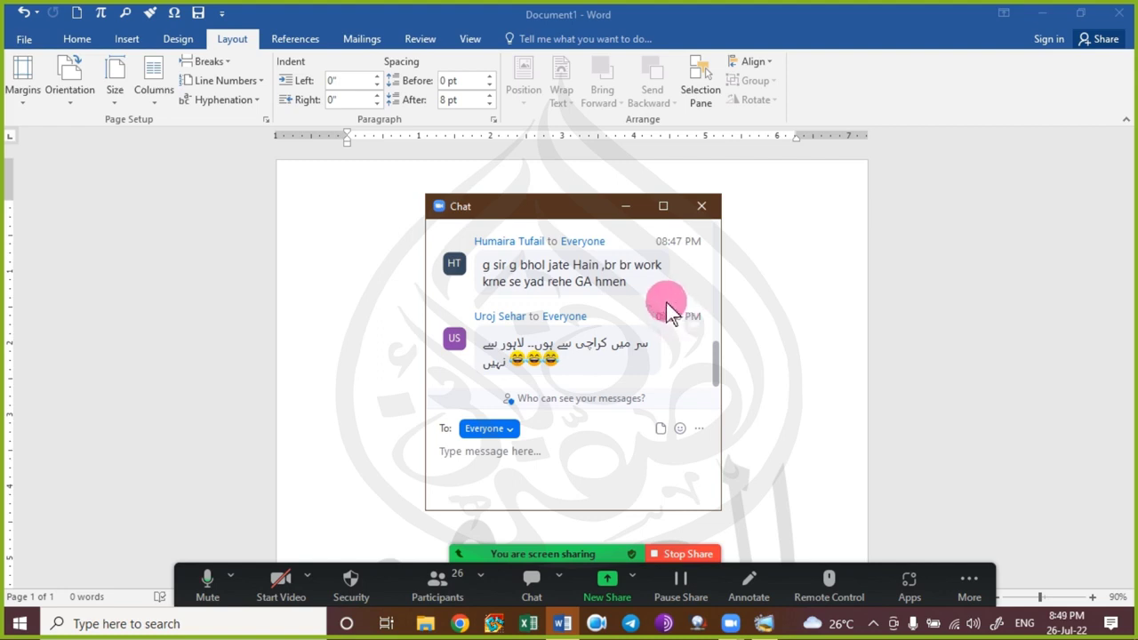
Close the chat window, return to the blank document, and view the available paper sizes without choosing one.
{"action": "left_click", "coordinate": [701, 206]}
{"action": "left_click", "coordinate": [421, 235]}
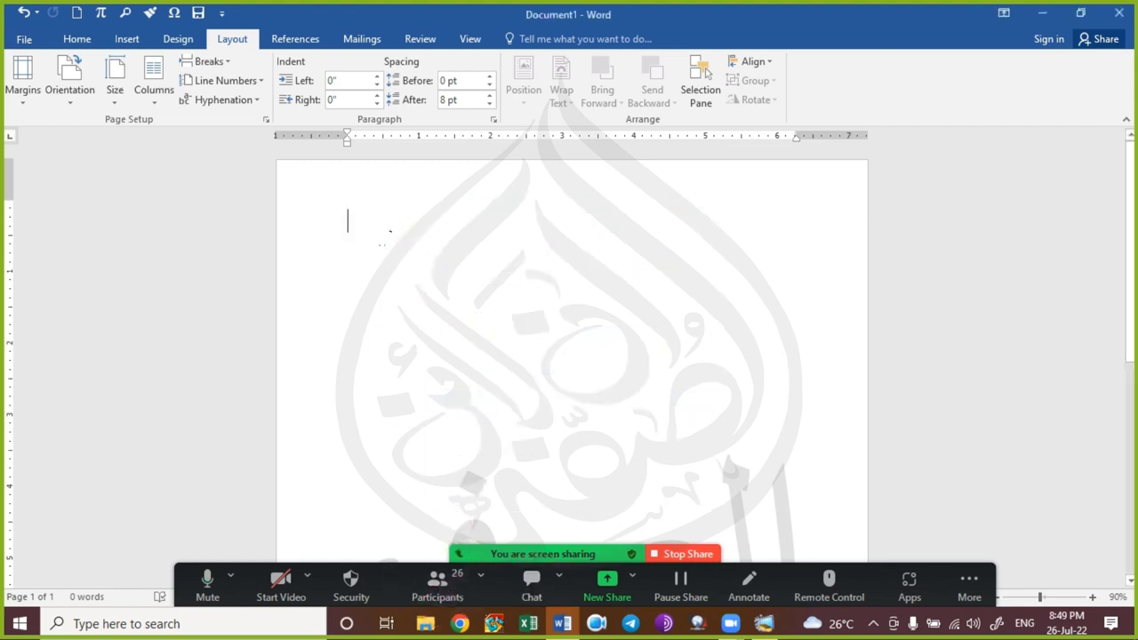
{"action": "left_click", "coordinate": [116, 99]}
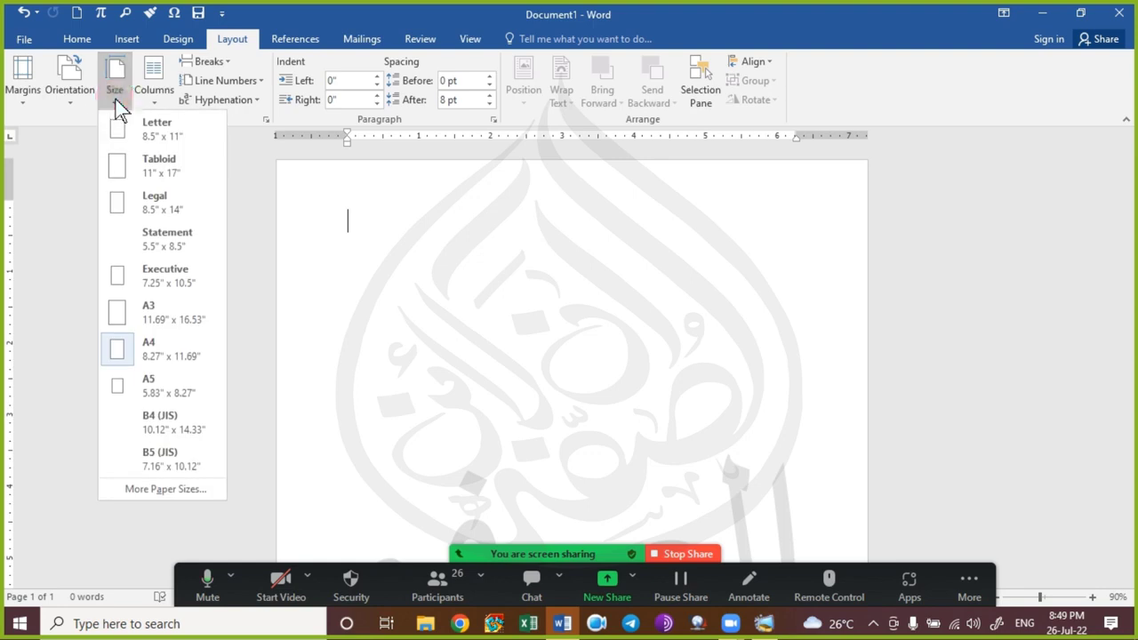
{"action": "left_click", "coordinate": [376, 323]}
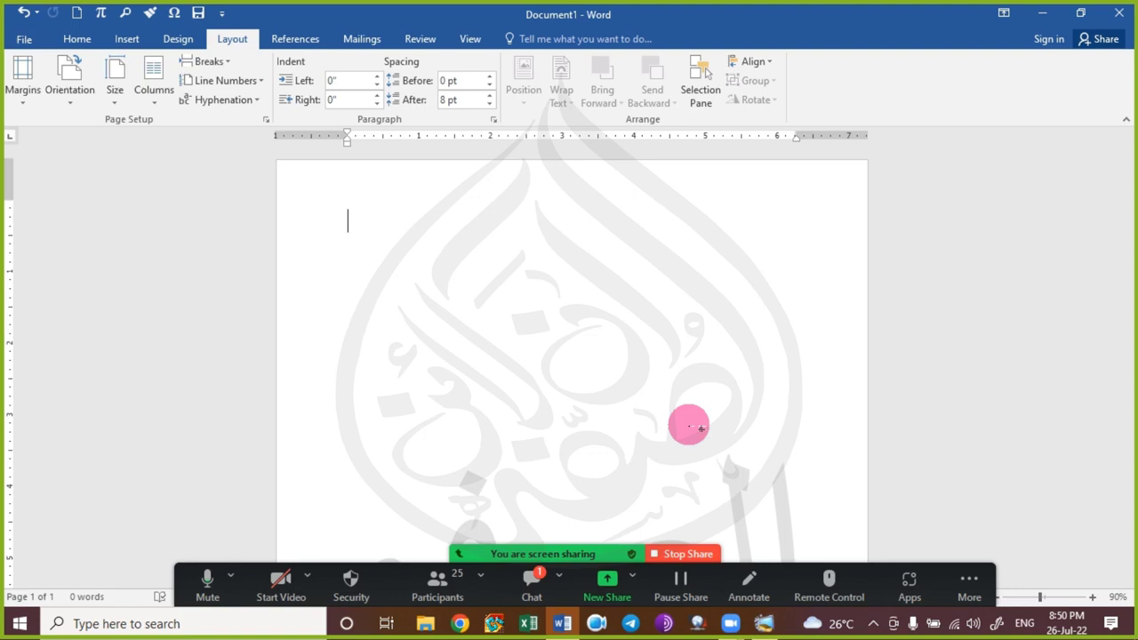
Switch the keyboard to Urdu and write "بغیر اجازت باہر جانا منع ہے" on the blank page.
{"action": "key", "text": "alt+shift"}
{"action": "type", "text": "ب"}
{"action": "type", "text": "غى"}
{"action": "type", "text": "ر ا"}
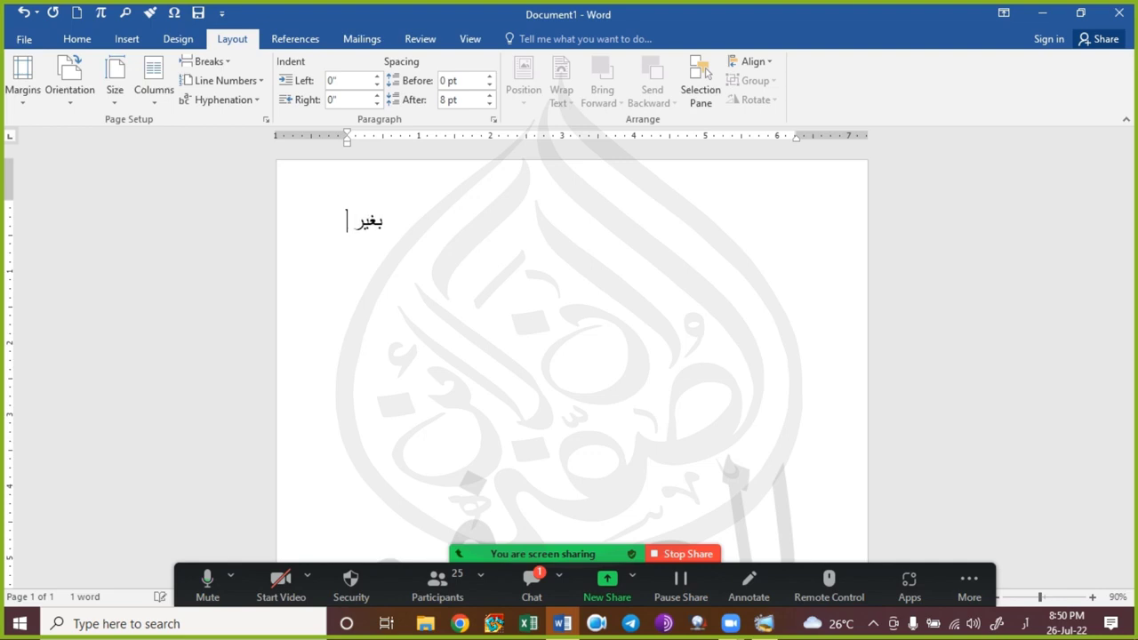
{"action": "type", "text": "جازت"}
{"action": "type", "text": " اندر"}
{"action": "key", "text": "BackSpace"}
{"action": "key", "text": "BackSpace"}
{"action": "key", "text": "BackSpace"}
{"action": "key", "text": "BackSpace"}
{"action": "type", "text": "بغیر اجازت باہر جانا"}
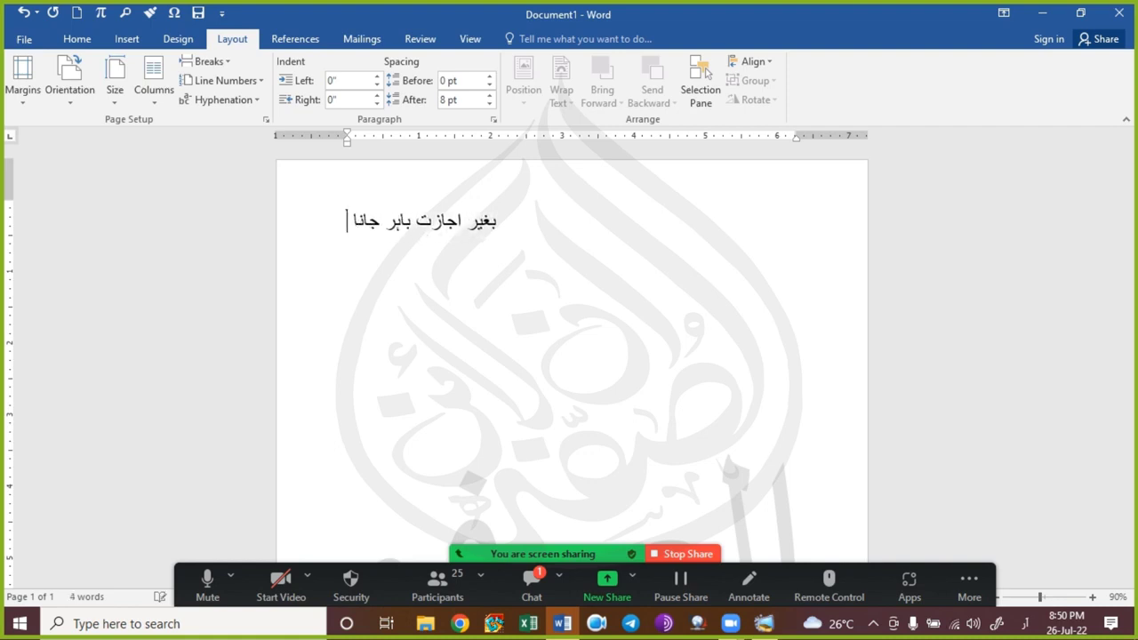
{"action": "type", "text": " منع"}
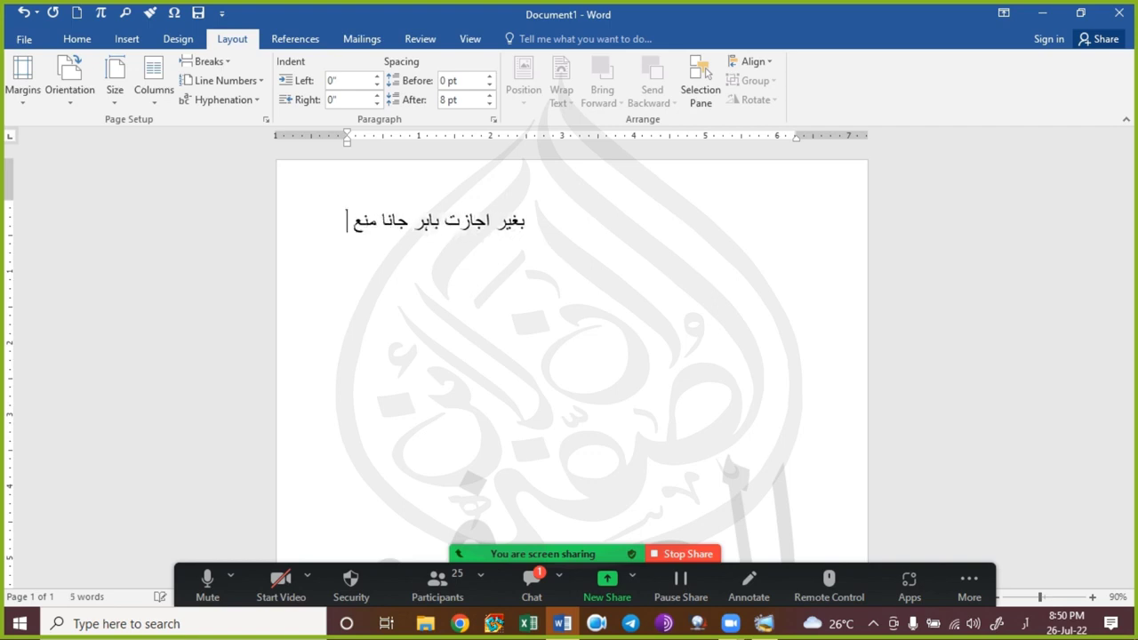
{"action": "type", "text": " ہے"}
Enlarge the whole Urdu sentence until it wraps onto a second line, and view the page orientation options.
{"action": "key", "text": "ctrl+a"}
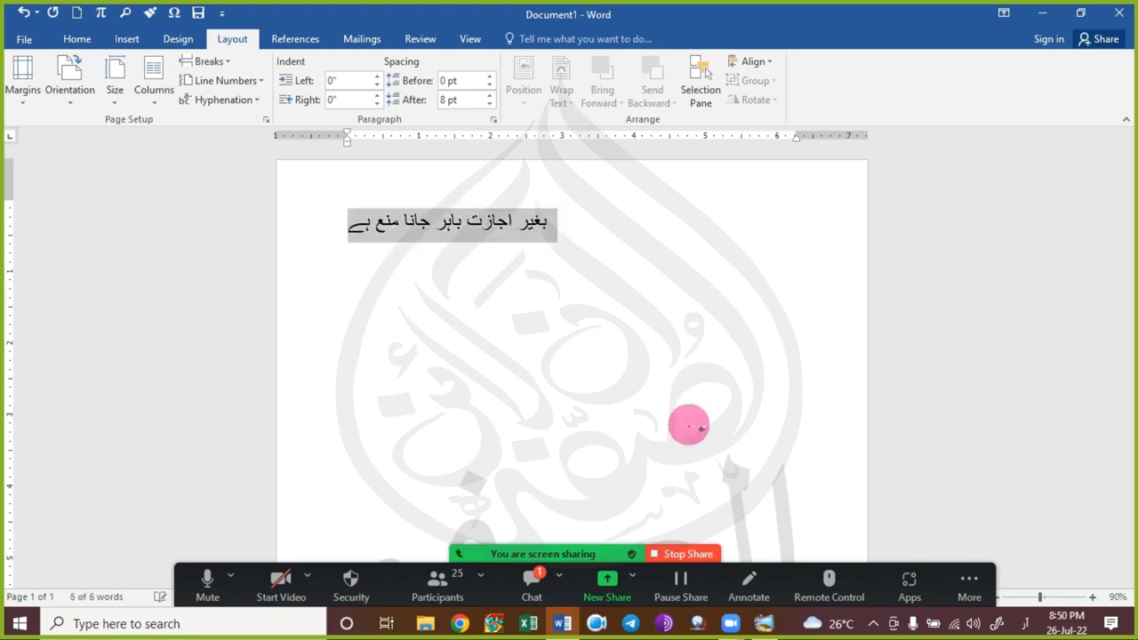
{"action": "key", "text": "ctrl+bracketright"}
{"action": "key", "text": "ctrl+bracketright"}
{"action": "key", "text": "ctrl+bracketright"}
{"action": "key", "text": "ctrl+bracketright"}
{"action": "key", "text": "ctrl+bracketright"}
{"action": "key", "text": "ctrl+bracketright"}
{"action": "key", "text": "ctrl+bracketright"}
{"action": "key", "text": "ctrl+bracketright"}
{"action": "key", "text": "ctrl+bracketright"}
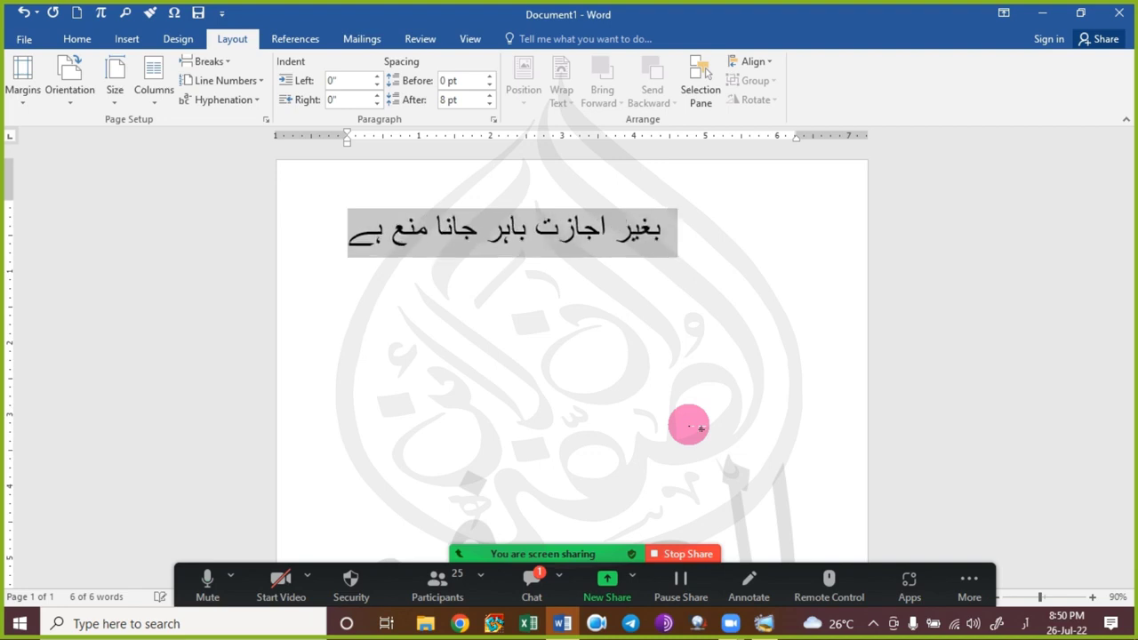
{"action": "key", "text": "ctrl+bracketright"}
{"action": "key", "text": "ctrl+bracketright"}
{"action": "key", "text": "ctrl+bracketright"}
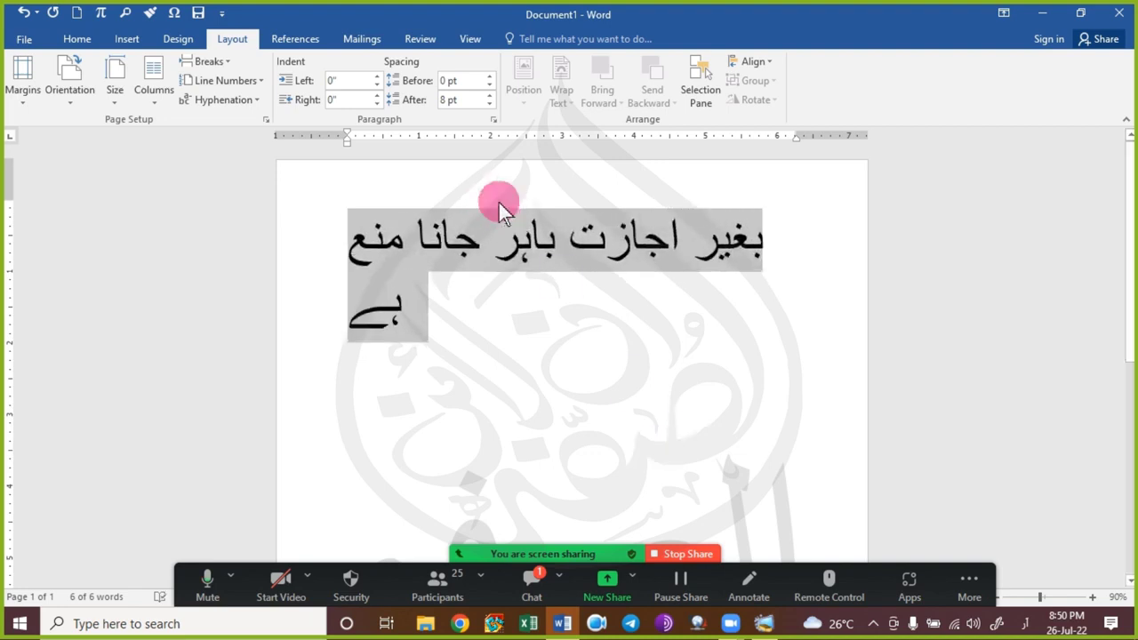
{"action": "left_click", "coordinate": [73, 101]}
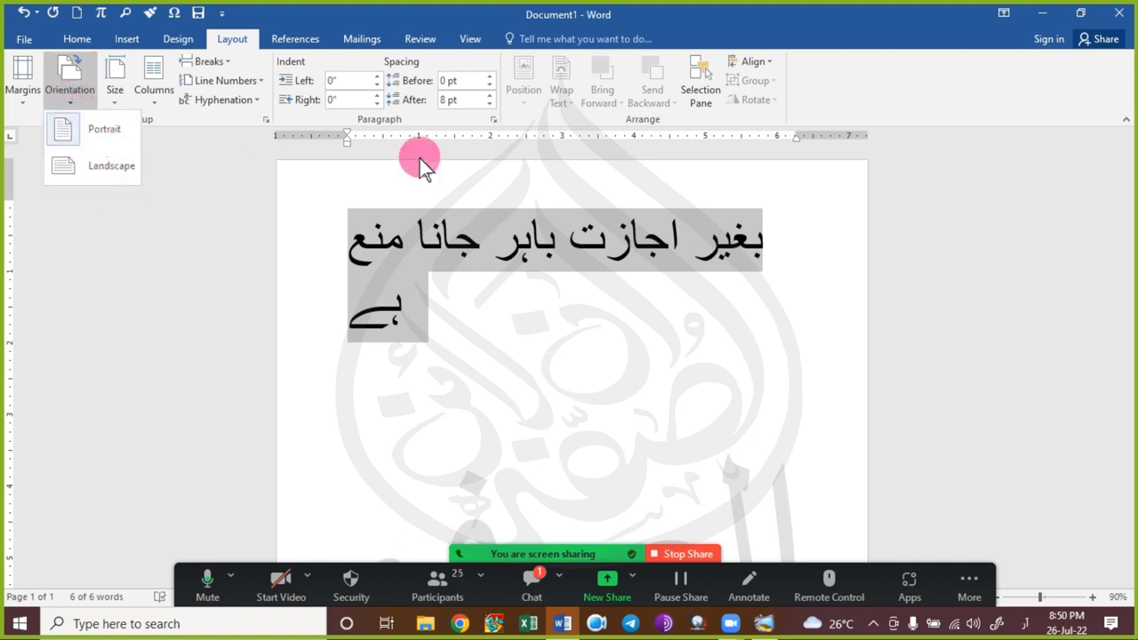
{"action": "left_click", "coordinate": [433, 236]}
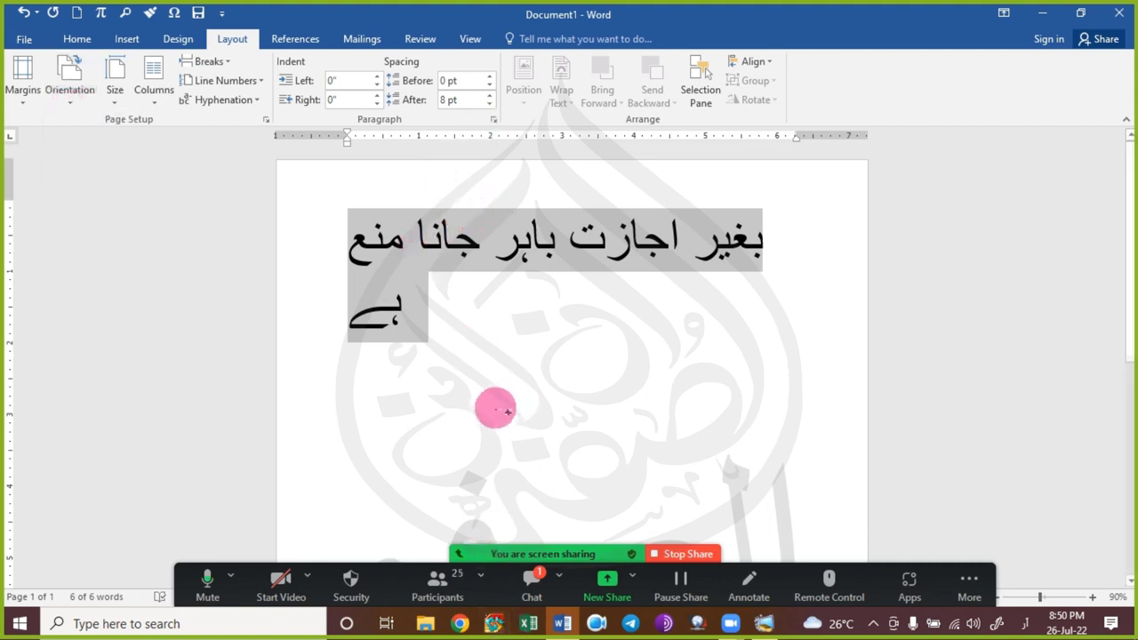
Open the meeting chat, move its window higher, read the question about a printer not connecting, and close the chat.
{"action": "left_click", "coordinate": [532, 587]}
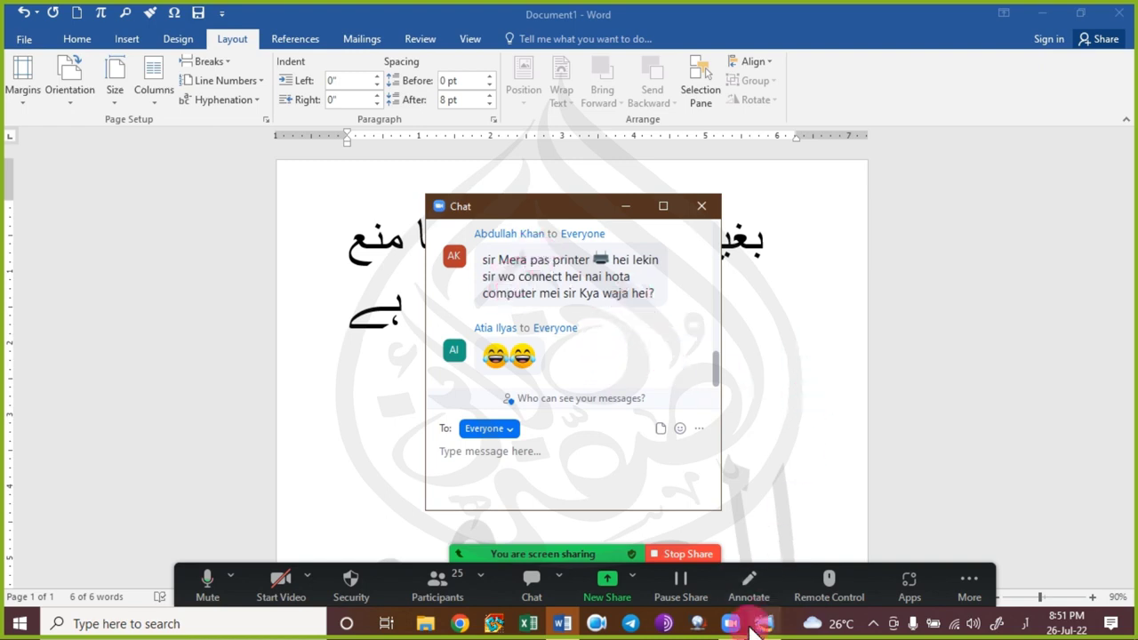
{"action": "mouse_move", "coordinate": [757, 626]}
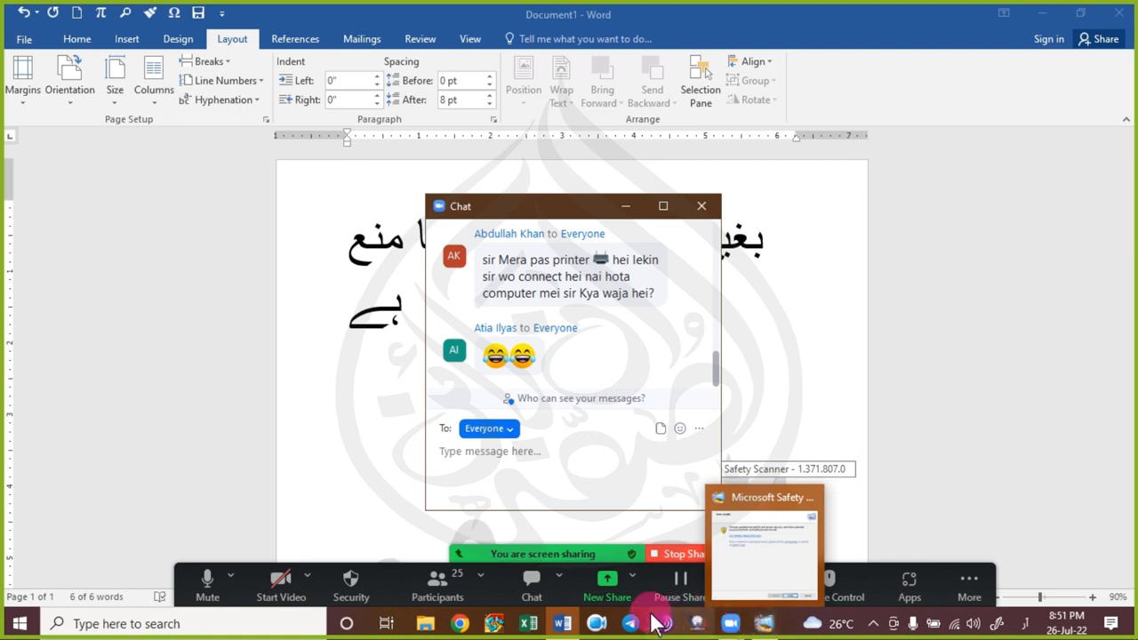
{"action": "left_click_drag", "start_coordinate": [508, 206], "coordinate": [513, 152]}
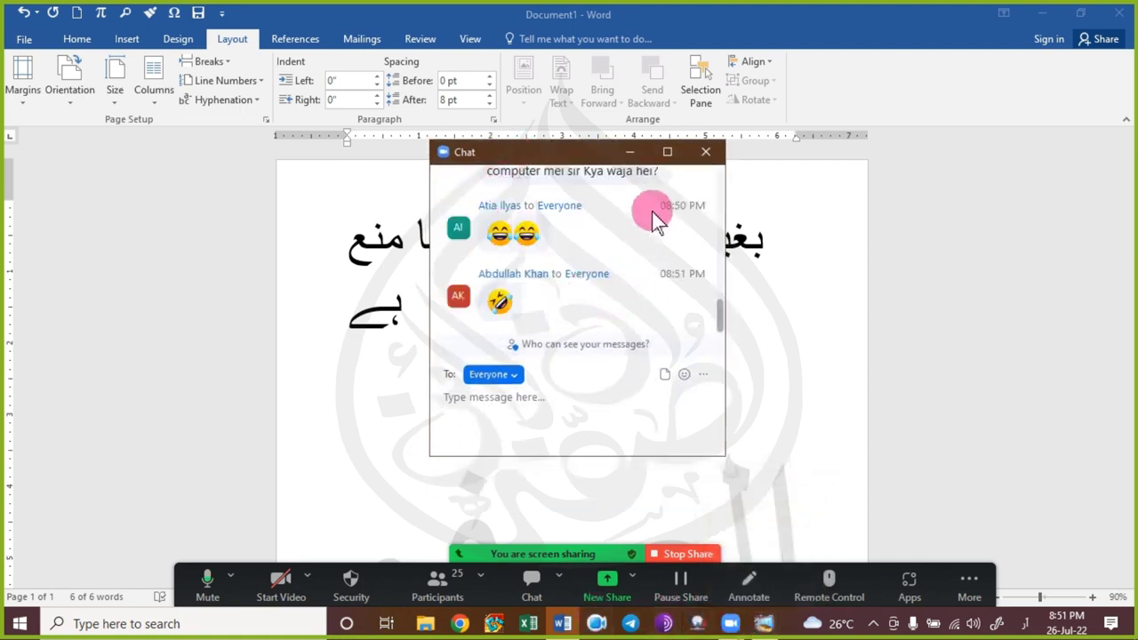
{"action": "scroll", "coordinate": [614, 213], "scroll_direction": "up", "scroll_amount": 1}
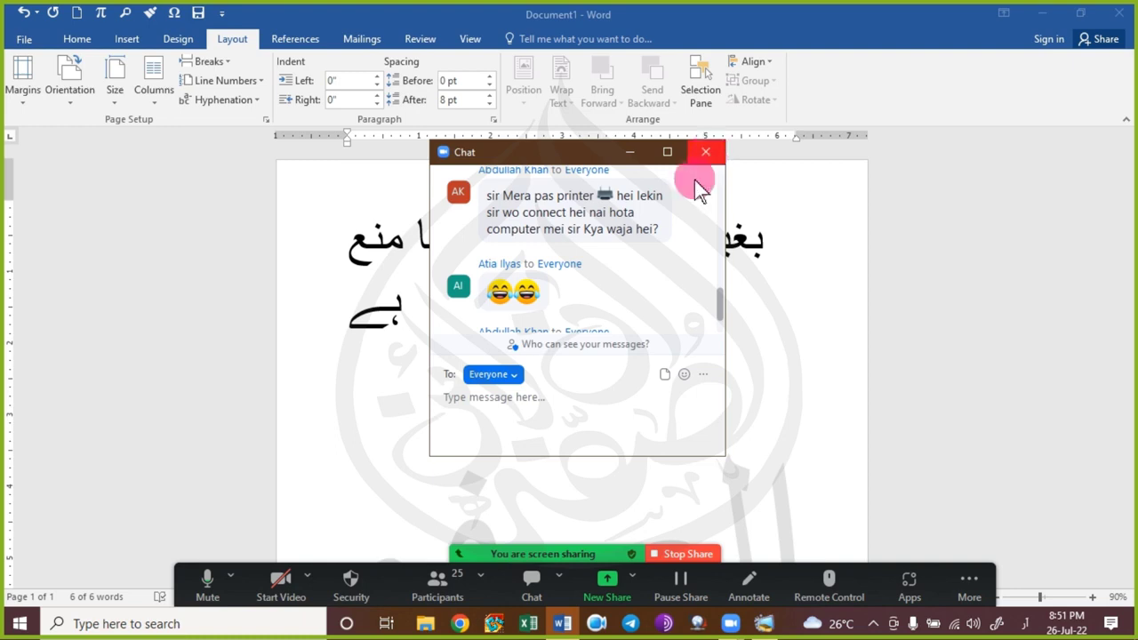
{"action": "scroll", "coordinate": [589, 284], "scroll_direction": "down", "scroll_amount": 1}
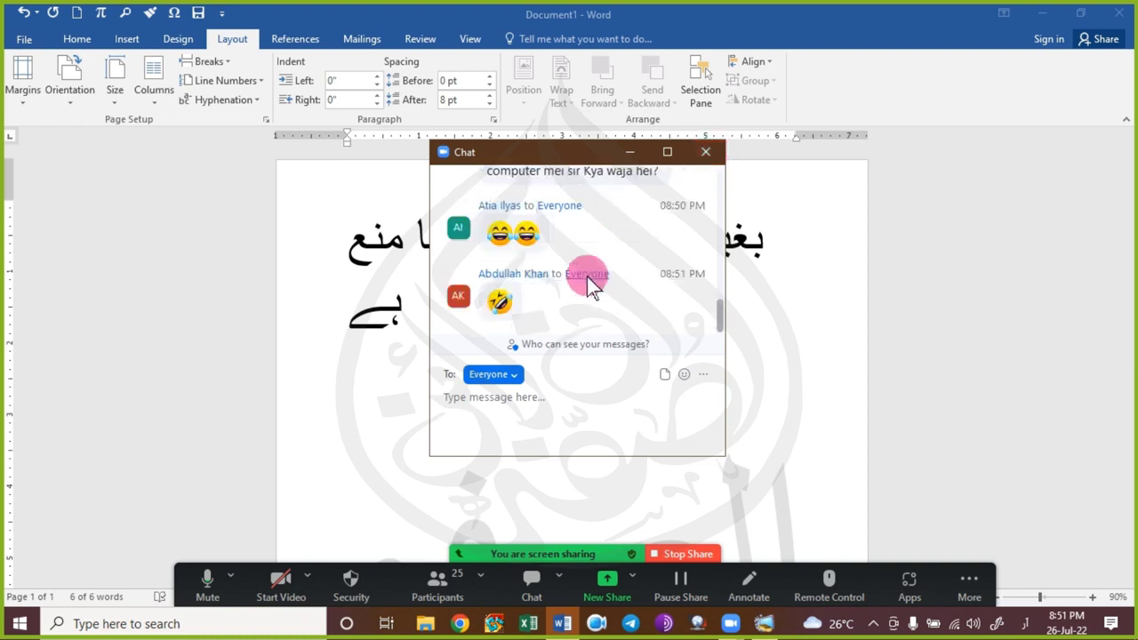
{"action": "left_click", "coordinate": [711, 155]}
Select the Urdu sentence and enlarge it further until it spreads over three lines of the portrait page.
{"action": "triple_click", "coordinate": [470, 310]}
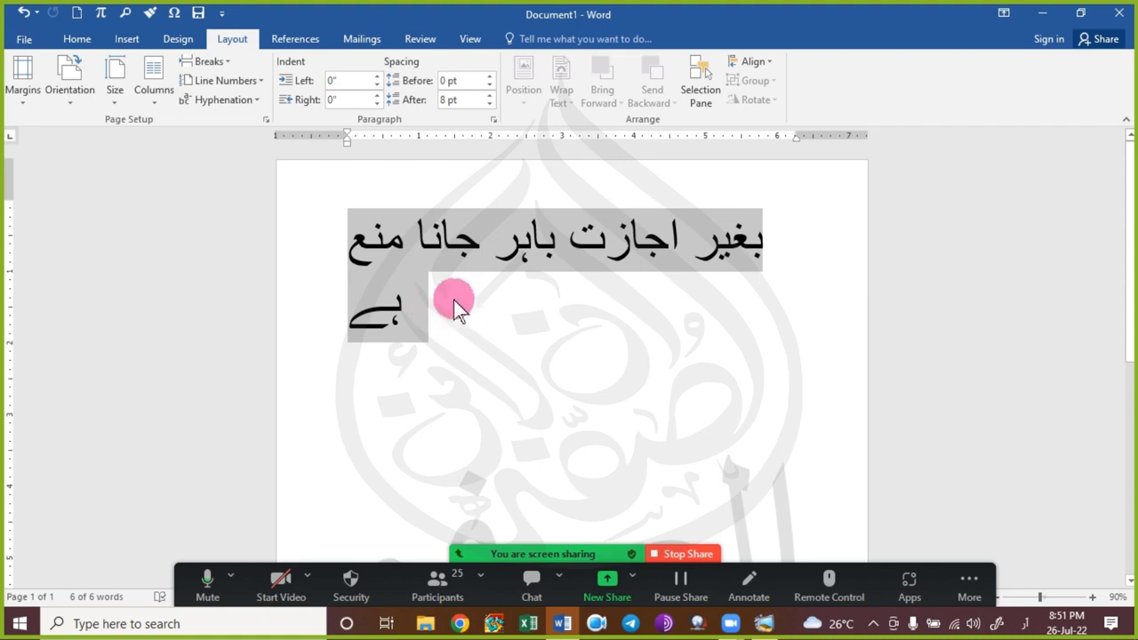
{"action": "key", "text": "ctrl+bracketright"}
{"action": "key", "text": "ctrl+bracketright"}
{"action": "key", "text": "ctrl+bracketright"}
{"action": "key", "text": "ctrl+bracketright"}
{"action": "key", "text": "ctrl+bracketright"}
{"action": "key", "text": "ctrl+bracketright"}
{"action": "key", "text": "ctrl+bracketright"}
{"action": "key", "text": "ctrl+bracketright"}
{"action": "key", "text": "ctrl+bracketright"}
{"action": "key", "text": "ctrl+bracketright"}
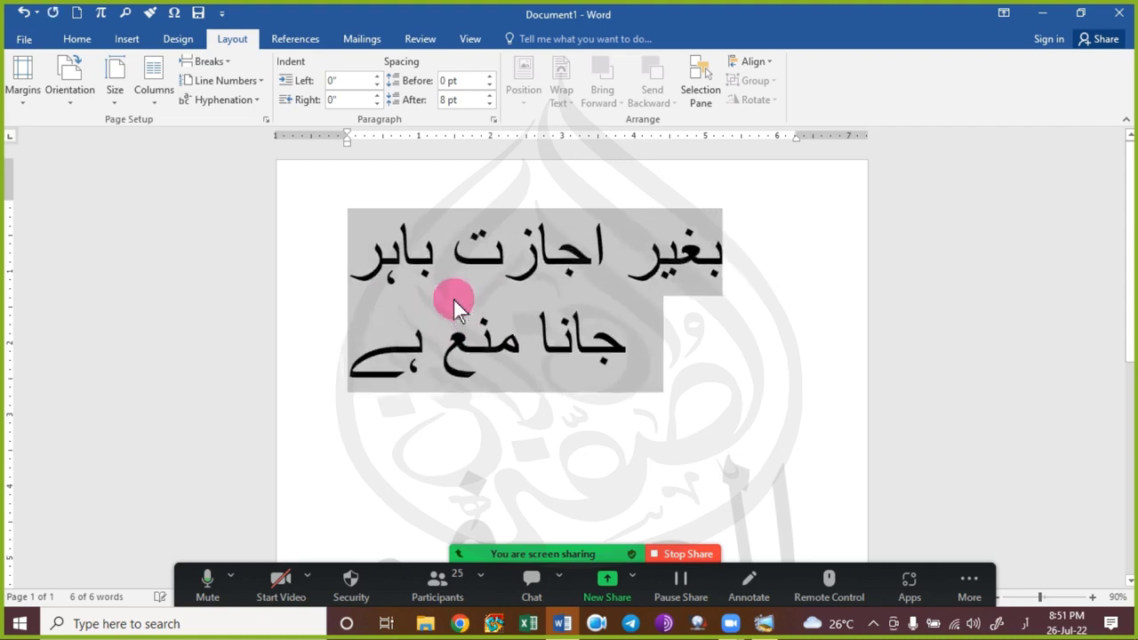
{"action": "key", "text": "ctrl+bracketleft"}
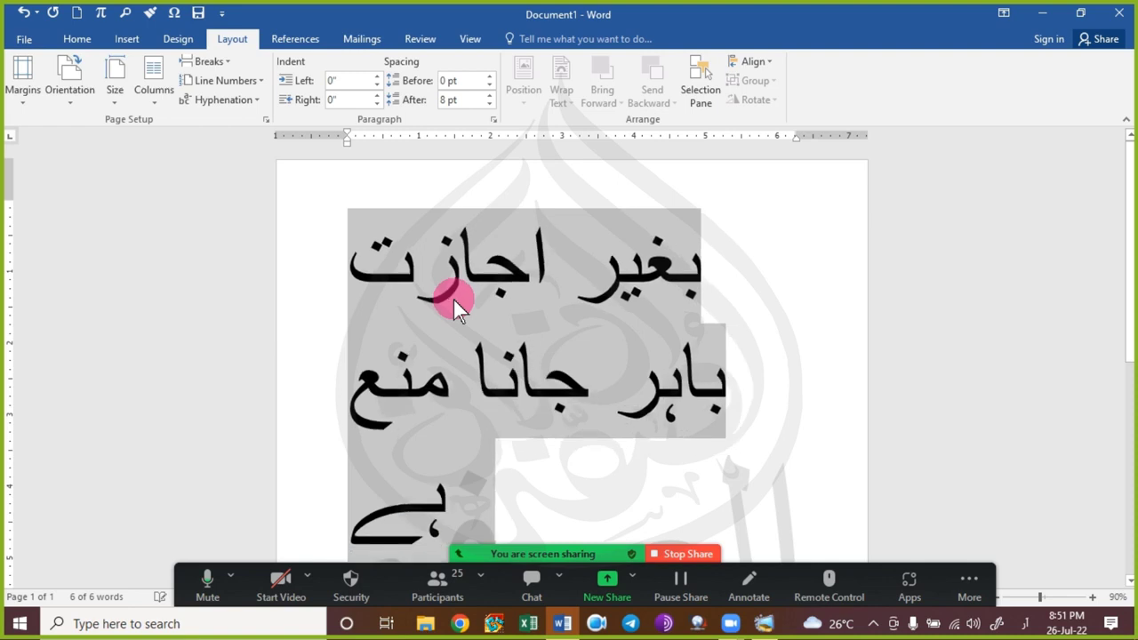
Change the page orientation to Landscape and zoom out to 50% to show the whole page.
{"action": "left_click", "coordinate": [74, 104]}
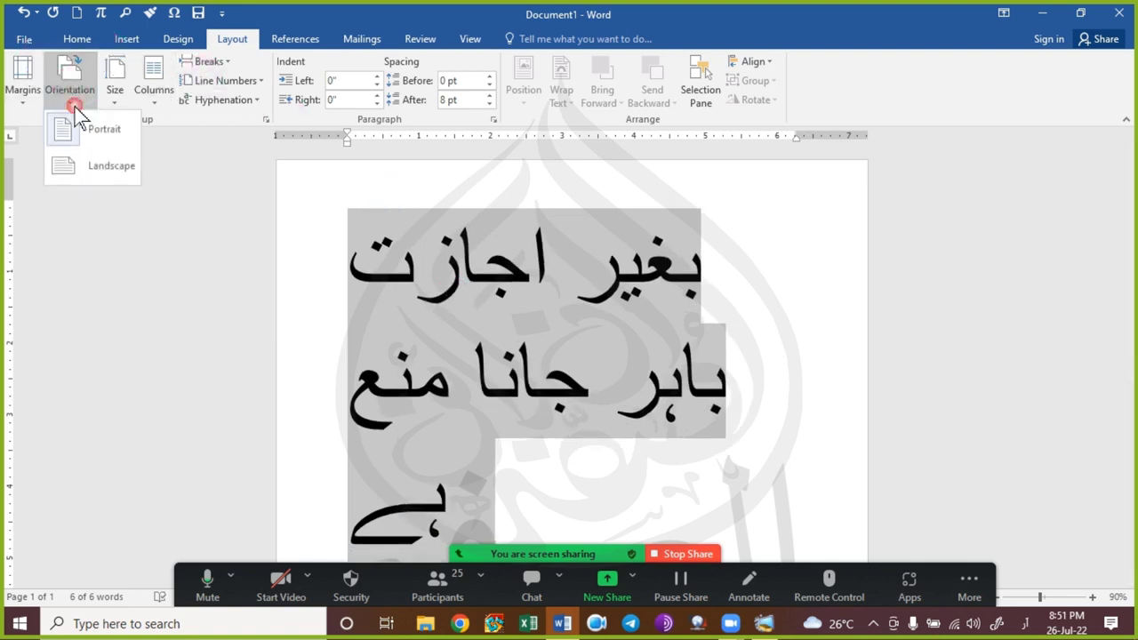
{"action": "left_click", "coordinate": [89, 165]}
{"action": "scroll", "coordinate": [469, 307], "scroll_direction": "down", "scroll_amount": 4, "text": "ctrl"}
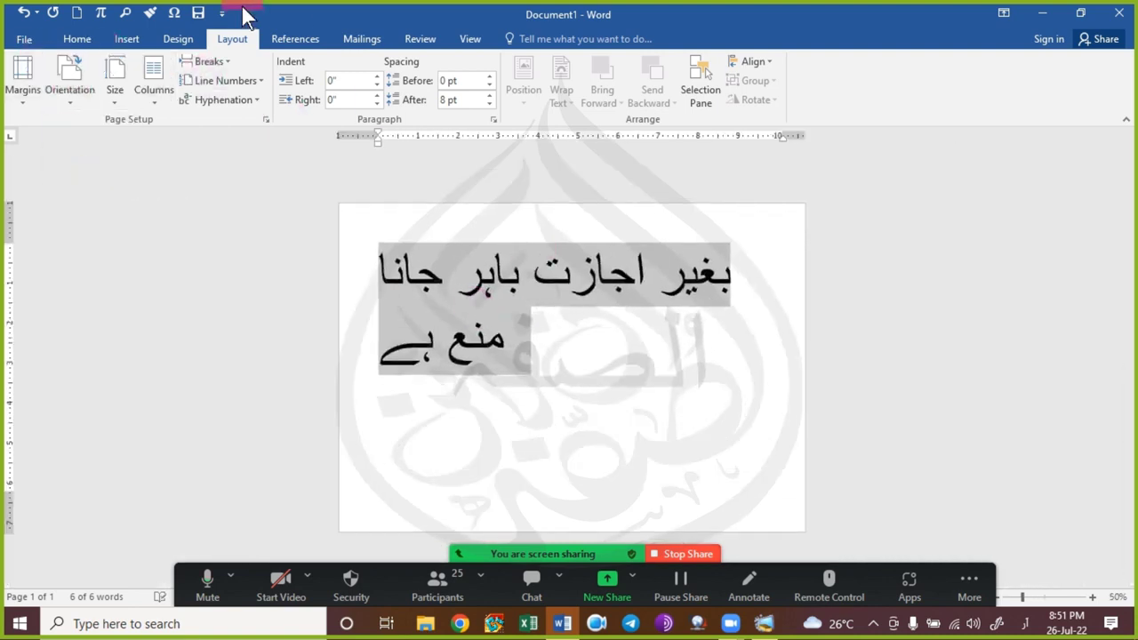
Remove the watermark from the page.
{"action": "left_click", "coordinate": [127, 38]}
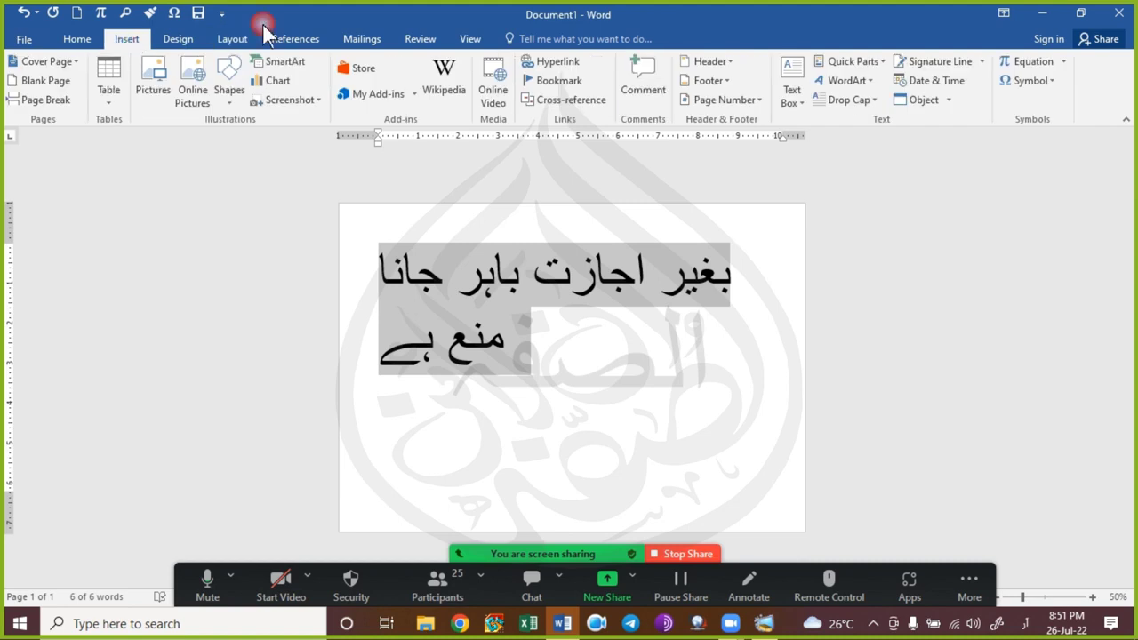
{"action": "left_click", "coordinate": [169, 39]}
{"action": "left_click", "coordinate": [987, 96]}
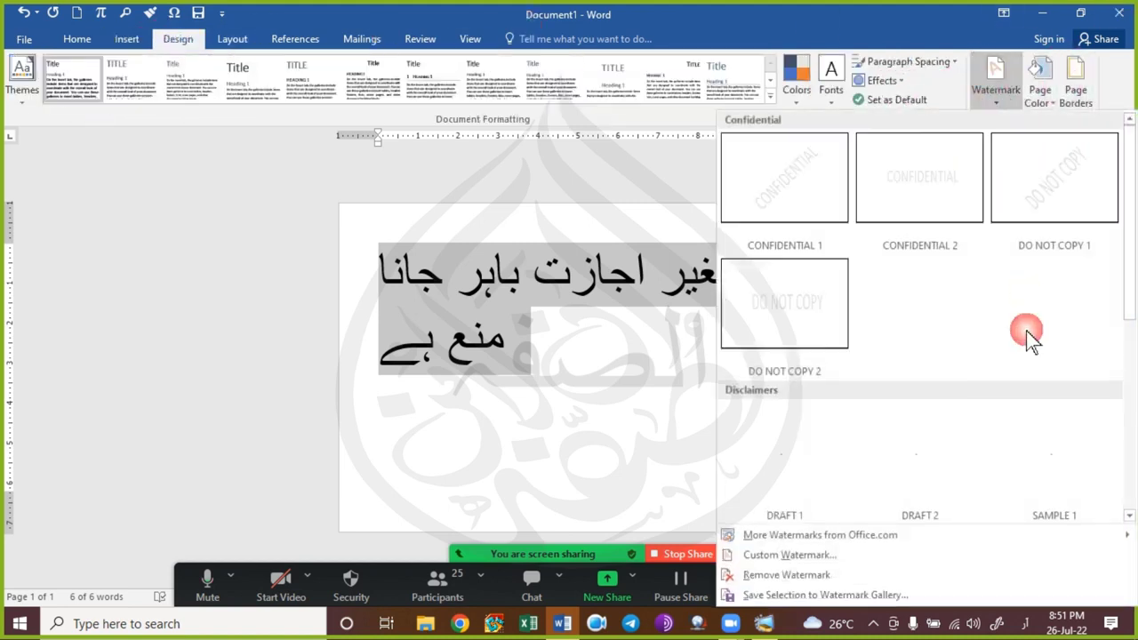
{"action": "left_click", "coordinate": [946, 580]}
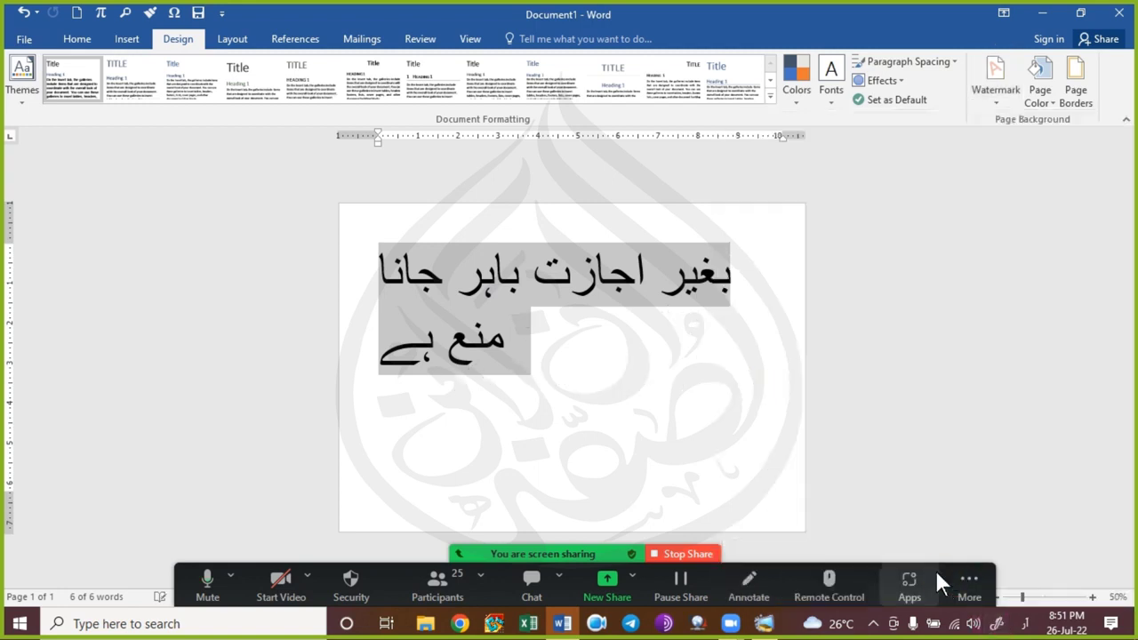
Enlarge the whole sentence on the landscape page as far as it still fits on two lines of one page.
{"action": "left_click", "coordinate": [609, 354]}
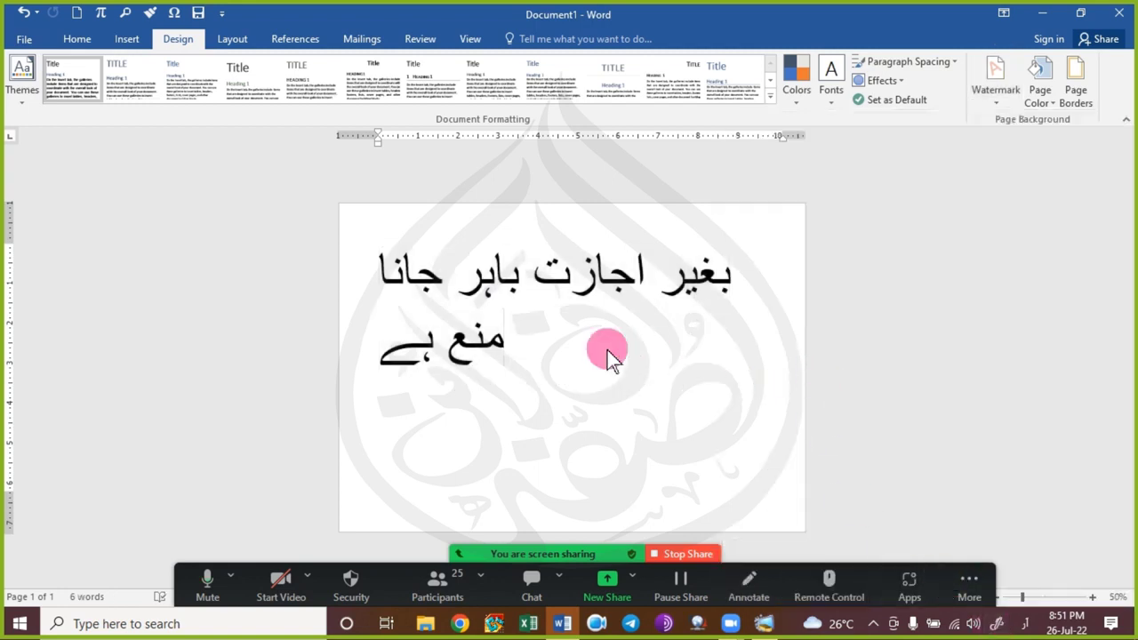
{"action": "key", "text": "ctrl+a"}
{"action": "key", "text": "ctrl+bracketright"}
{"action": "key", "text": "ctrl+bracketright"}
{"action": "key", "text": "ctrl+bracketright"}
{"action": "key", "text": "ctrl+bracketright"}
{"action": "key", "text": "ctrl+bracketright"}
{"action": "key", "text": "ctrl+bracketright"}
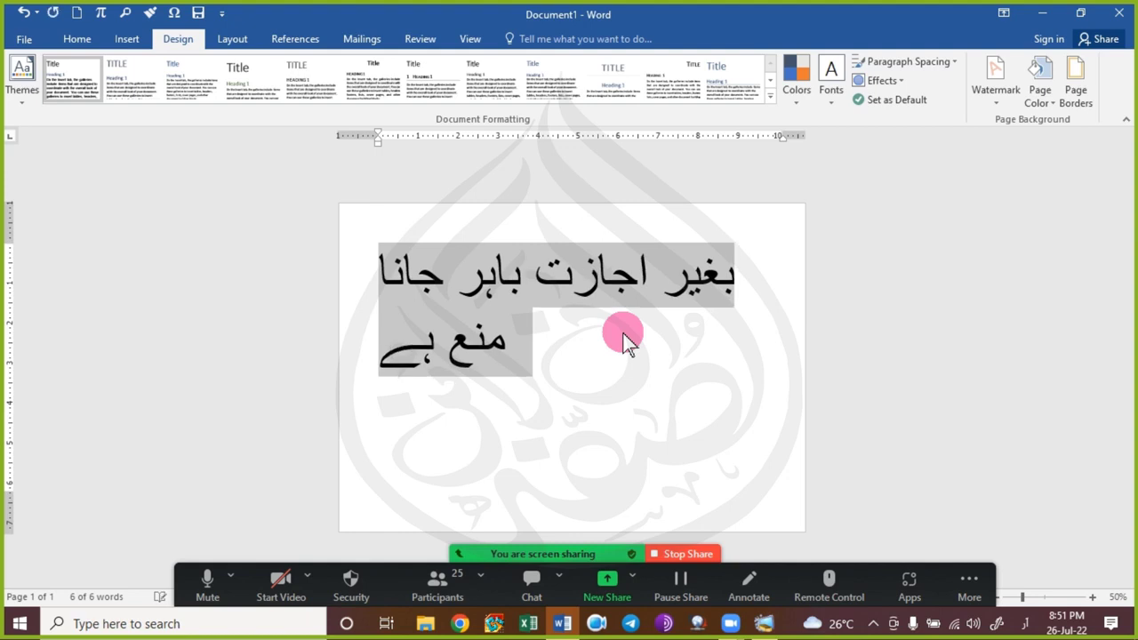
{"action": "key", "text": "ctrl+bracketright"}
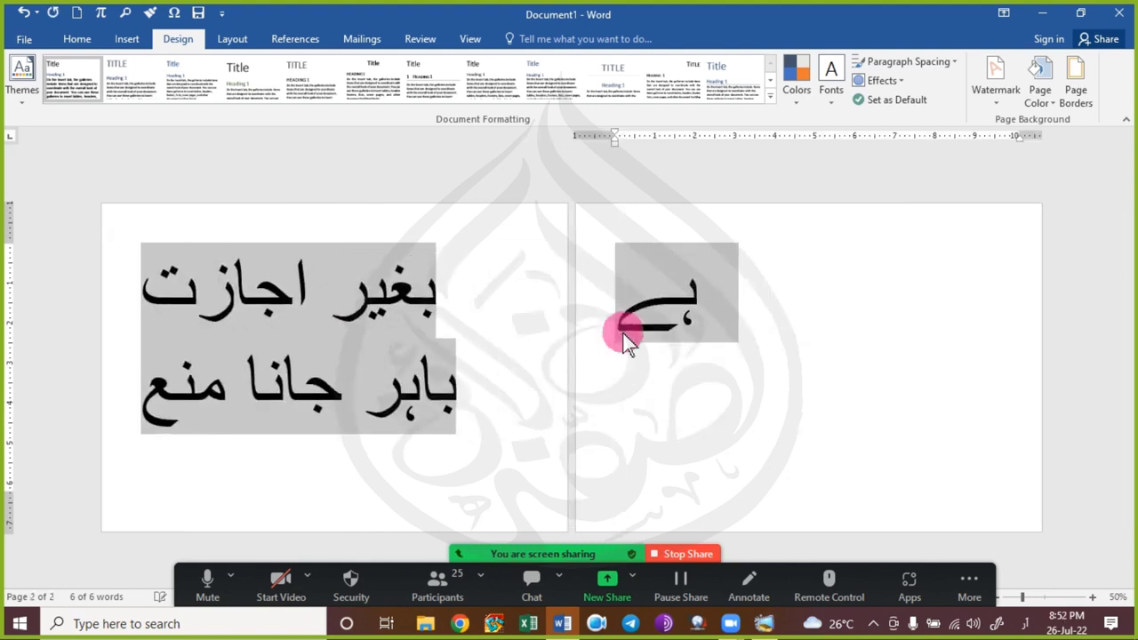
{"action": "key", "text": "ctrl+bracketleft"}
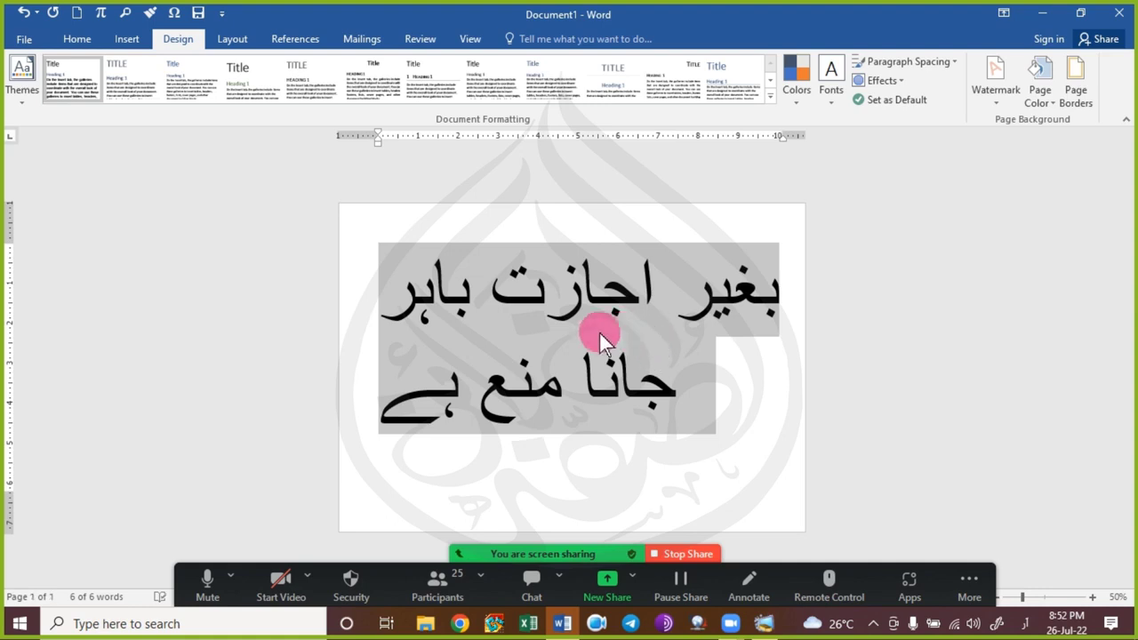
Increase the page's top margin to about 2 inches so the sentence sits lower on the page.
{"action": "left_click", "coordinate": [460, 317]}
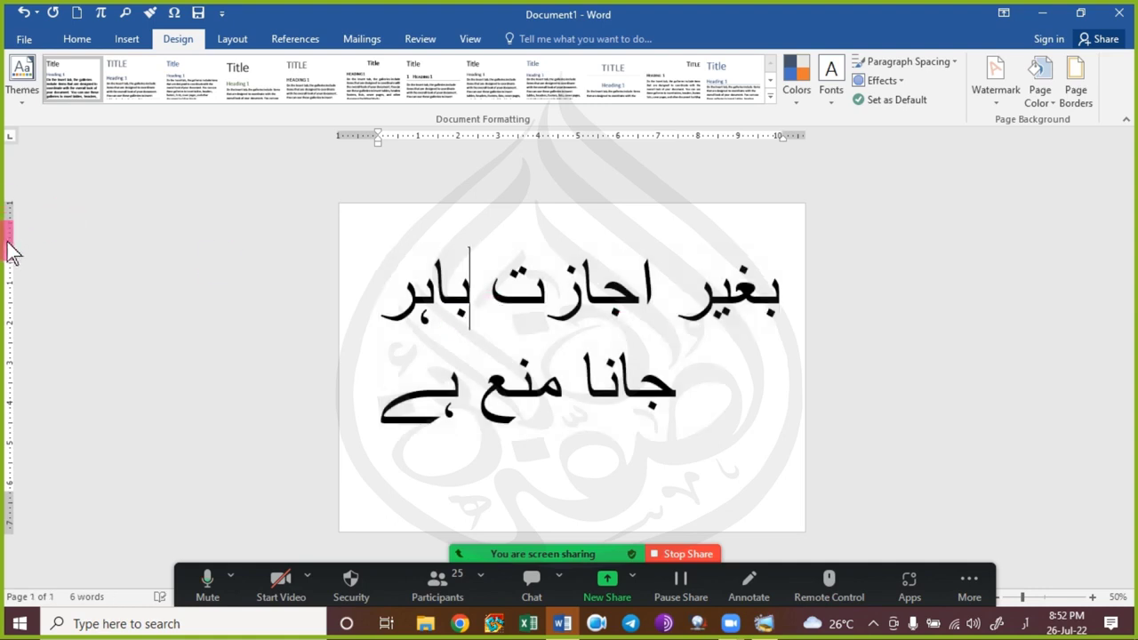
{"action": "left_click_drag", "start_coordinate": [19, 262], "coordinate": [18, 297]}
{"action": "left_click", "coordinate": [749, 425]}
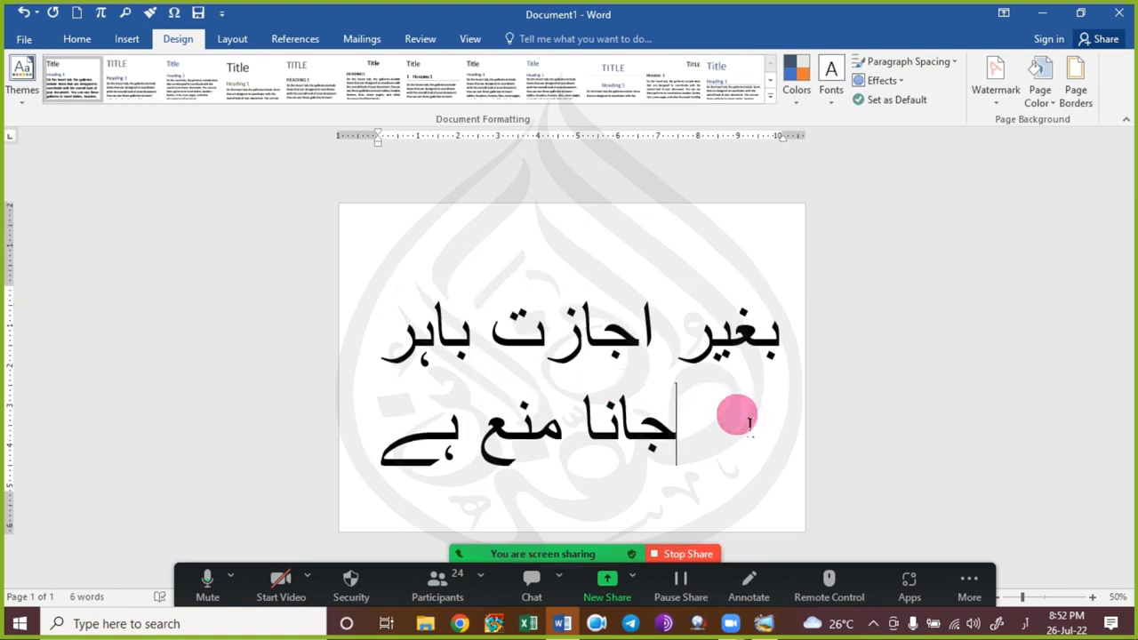
Centre both lines of the Urdu sentence on the page.
{"action": "key", "text": "ctrl+a"}
{"action": "key", "text": "ctrl+e"}
{"action": "left_click", "coordinate": [601, 337]}
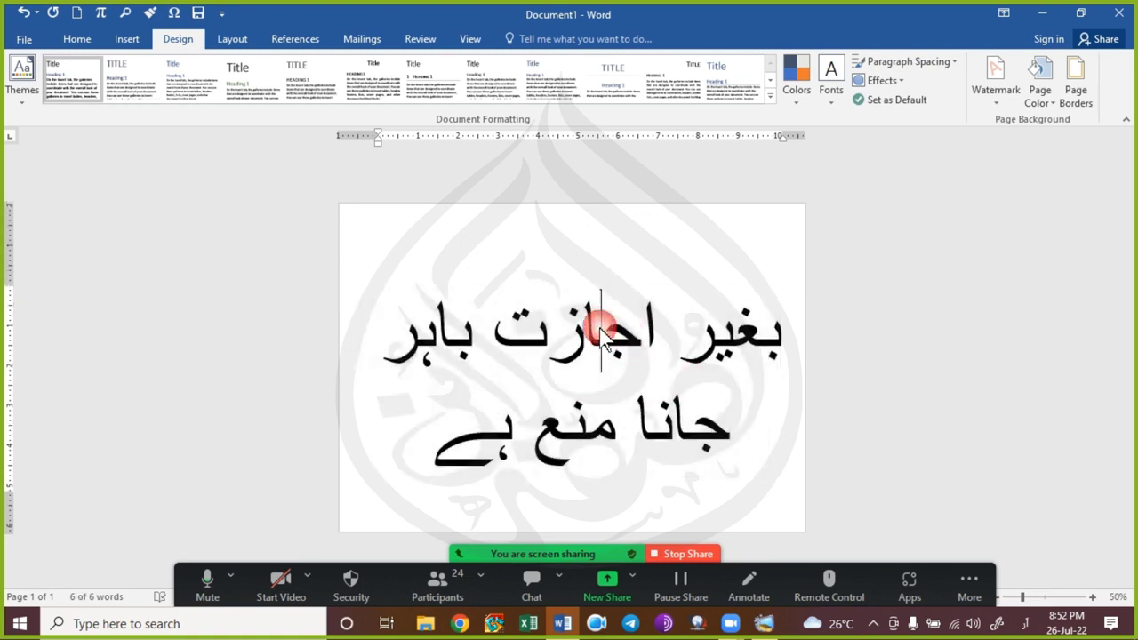
{"action": "left_click", "coordinate": [747, 352]}
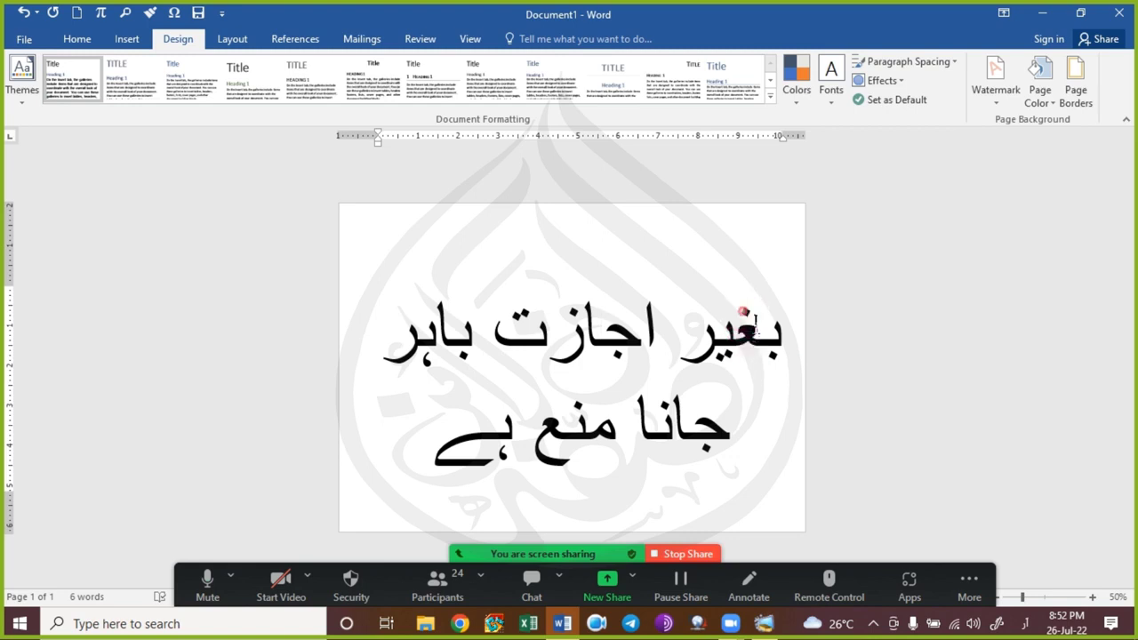
Shrink the whole sentence by four size increments and move the page's right margin inwards to about 9.4 inches on the ruler.
{"action": "left_click_drag", "start_coordinate": [782, 142], "coordinate": [795, 142]}
{"action": "key", "text": "ctrl+a"}
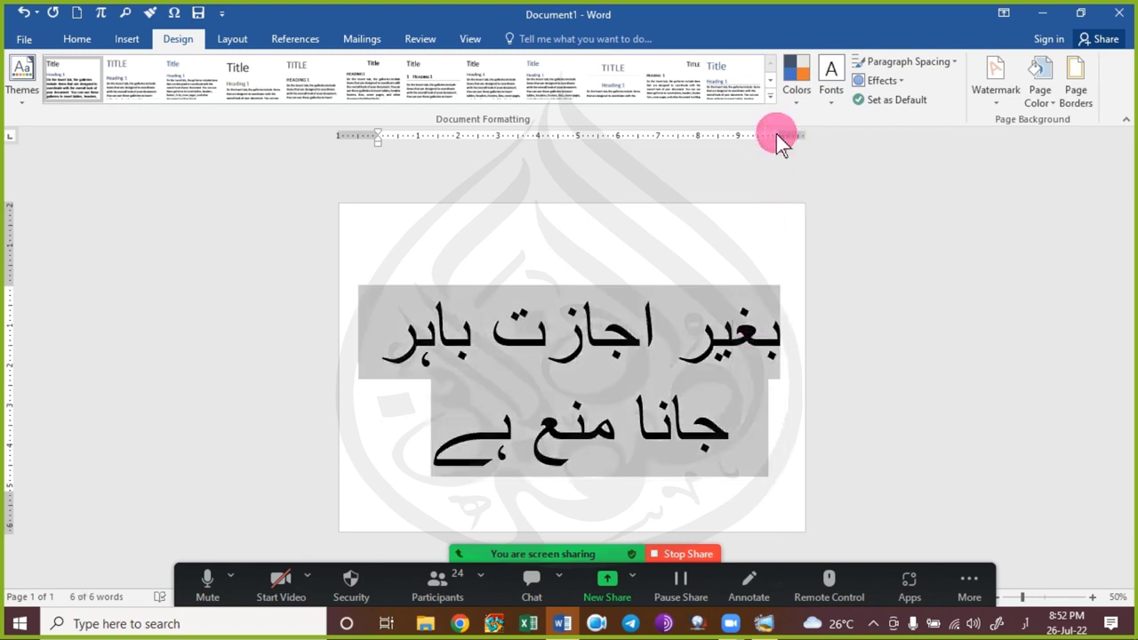
{"action": "key", "text": "ctrl+bracketleft"}
{"action": "key", "text": "ctrl+bracketleft"}
{"action": "key", "text": "ctrl+bracketleft"}
{"action": "key", "text": "ctrl+bracketleft"}
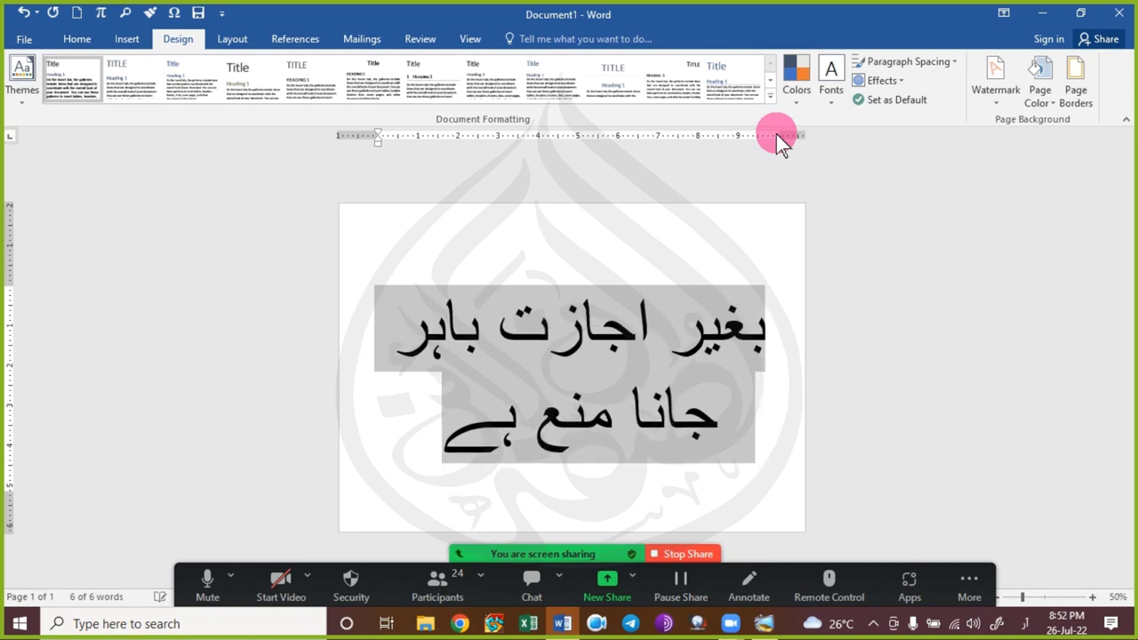
{"action": "left_click_drag", "start_coordinate": [786, 141], "coordinate": [769, 148]}
{"action": "left_click", "coordinate": [719, 378]}
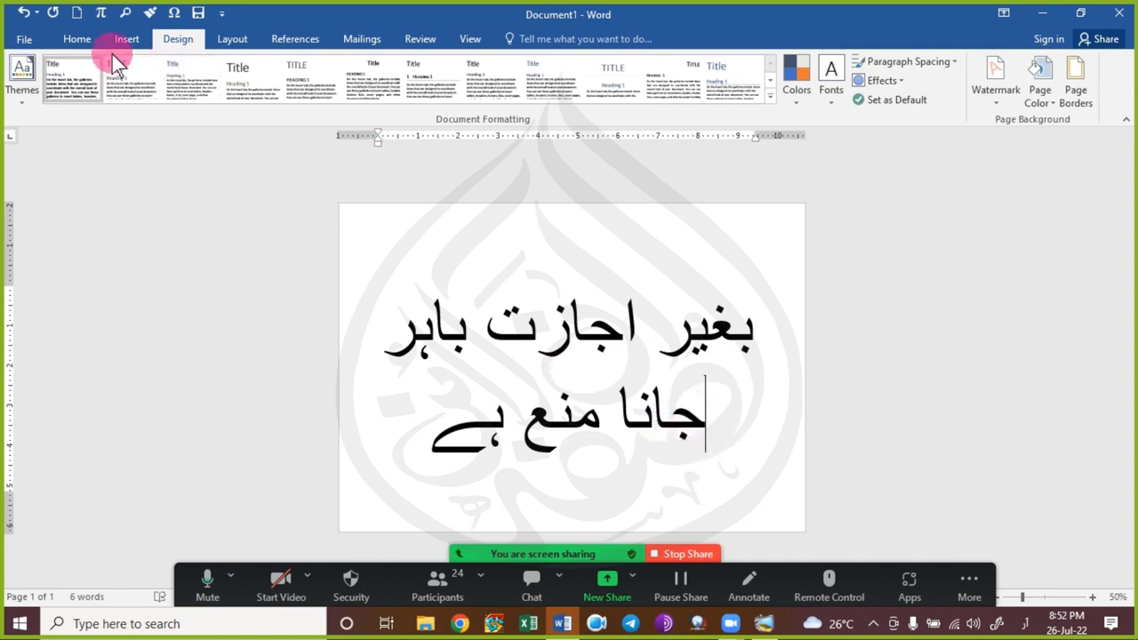
Switch the page orientation to Portrait and fit the whole notice page in view at 40% zoom.
{"action": "left_click", "coordinate": [77, 39]}
{"action": "left_click", "coordinate": [229, 39]}
{"action": "left_click", "coordinate": [89, 94]}
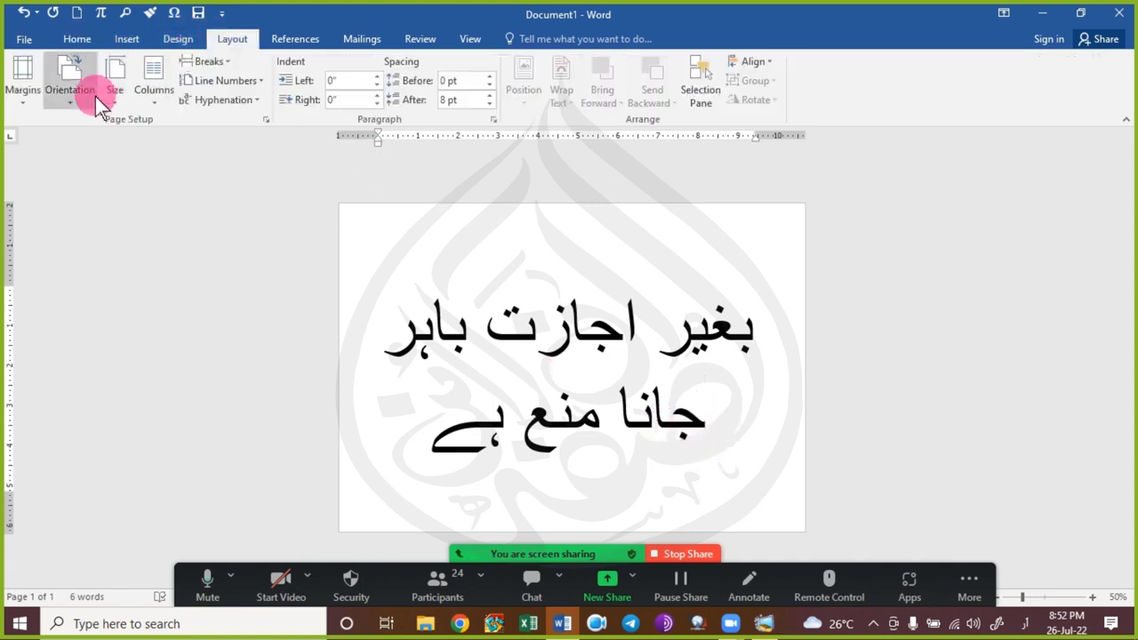
{"action": "left_click", "coordinate": [87, 123]}
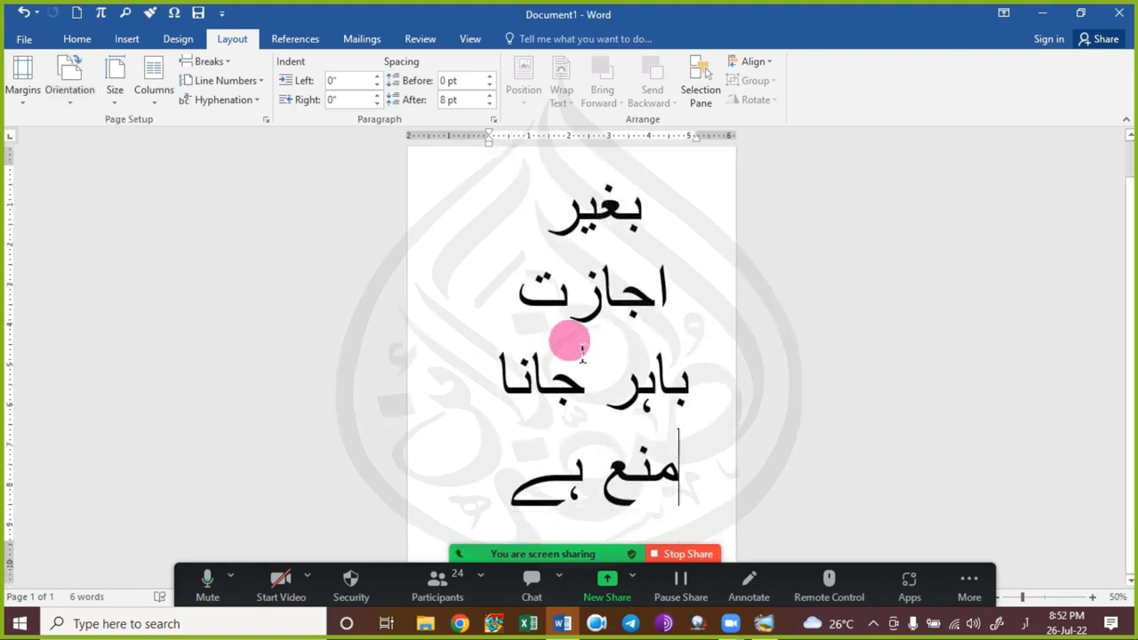
{"action": "scroll", "coordinate": [579, 353], "scroll_direction": "down", "scroll_amount": 2}
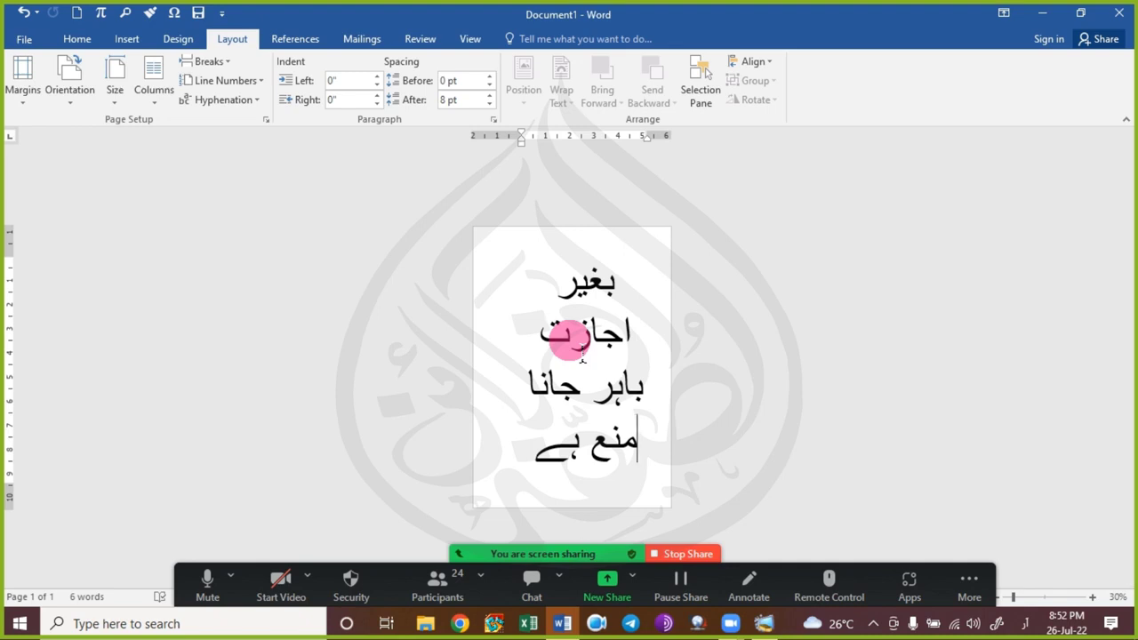
{"action": "scroll", "coordinate": [582, 357], "scroll_direction": "up", "scroll_amount": 1}
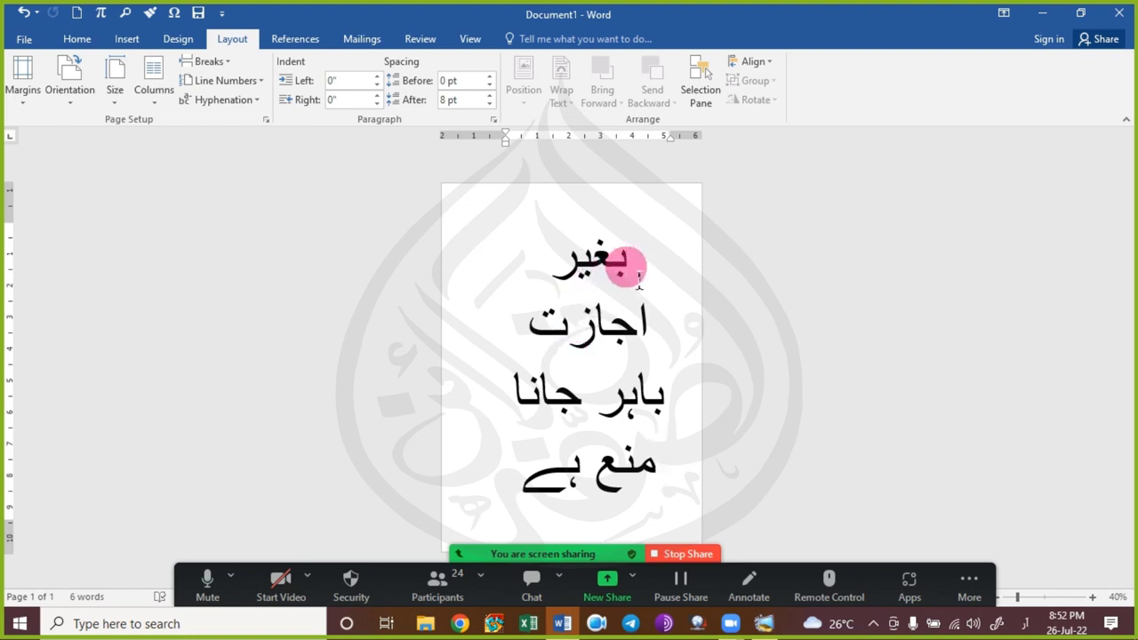
Switch the page orientation back to Landscape and enlarge the view of the notice to 80%.
{"action": "left_click", "coordinate": [57, 93]}
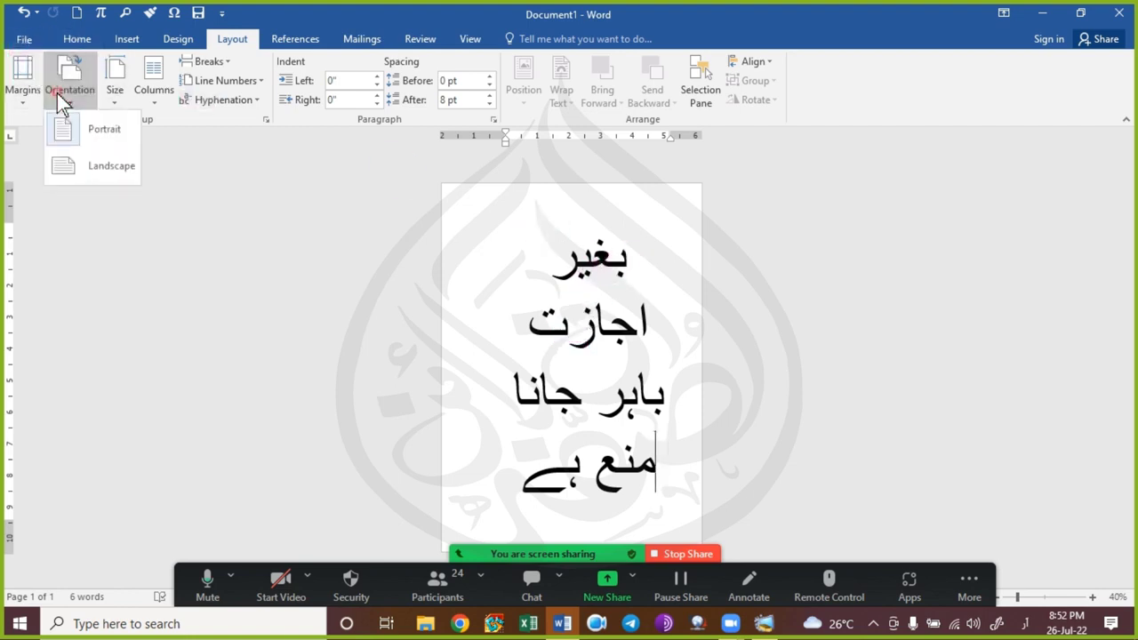
{"action": "left_click", "coordinate": [107, 167]}
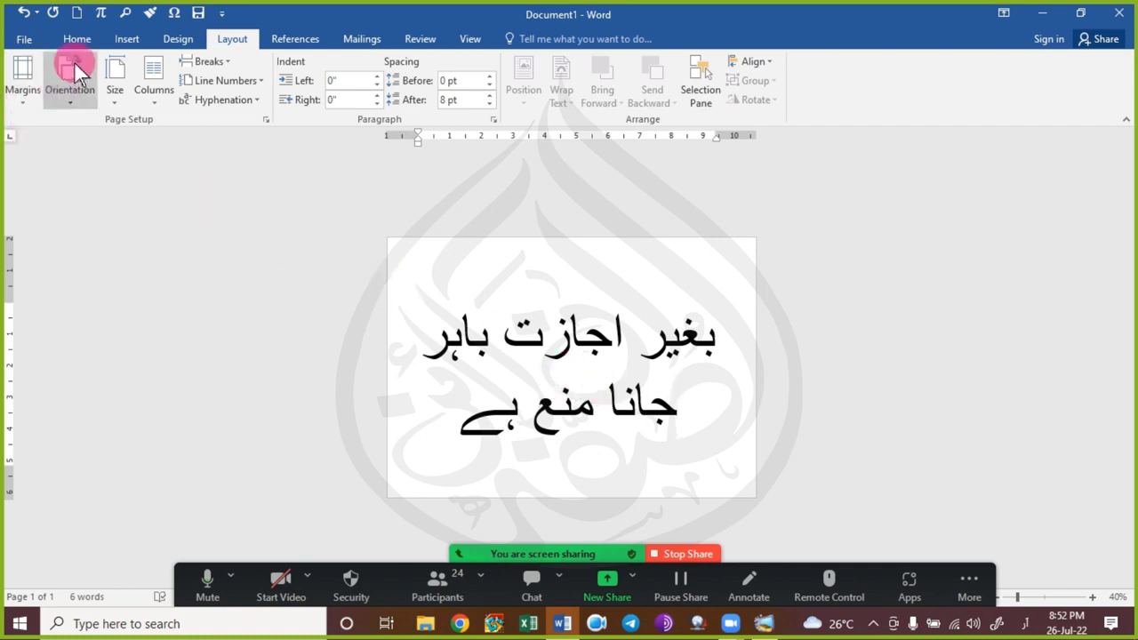
{"action": "left_click", "coordinate": [69, 98]}
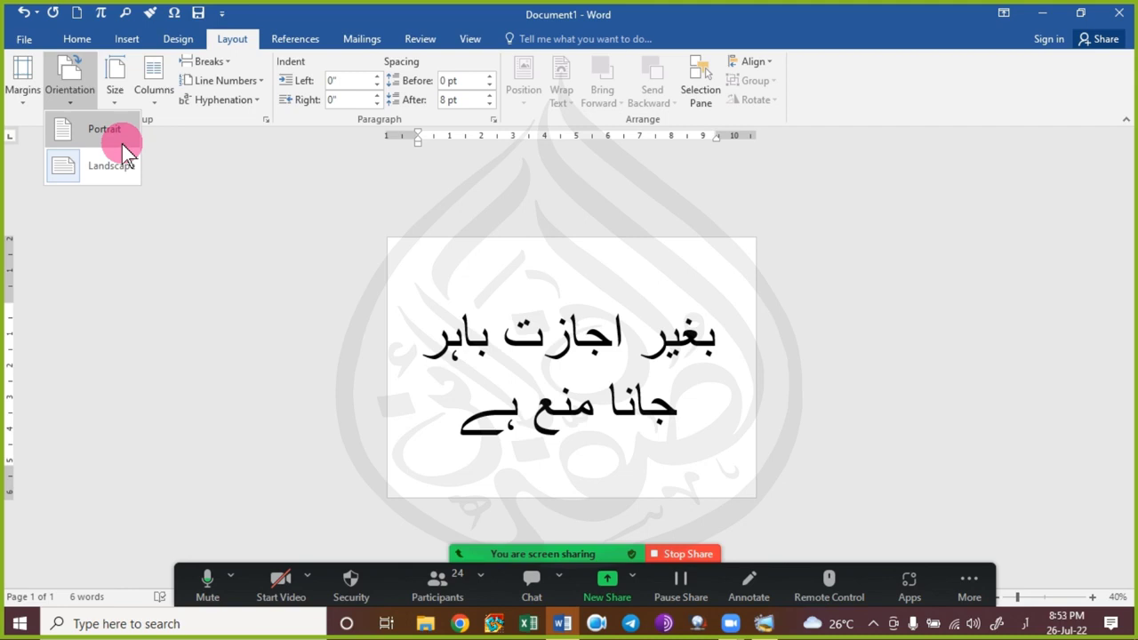
{"action": "left_click", "coordinate": [724, 340]}
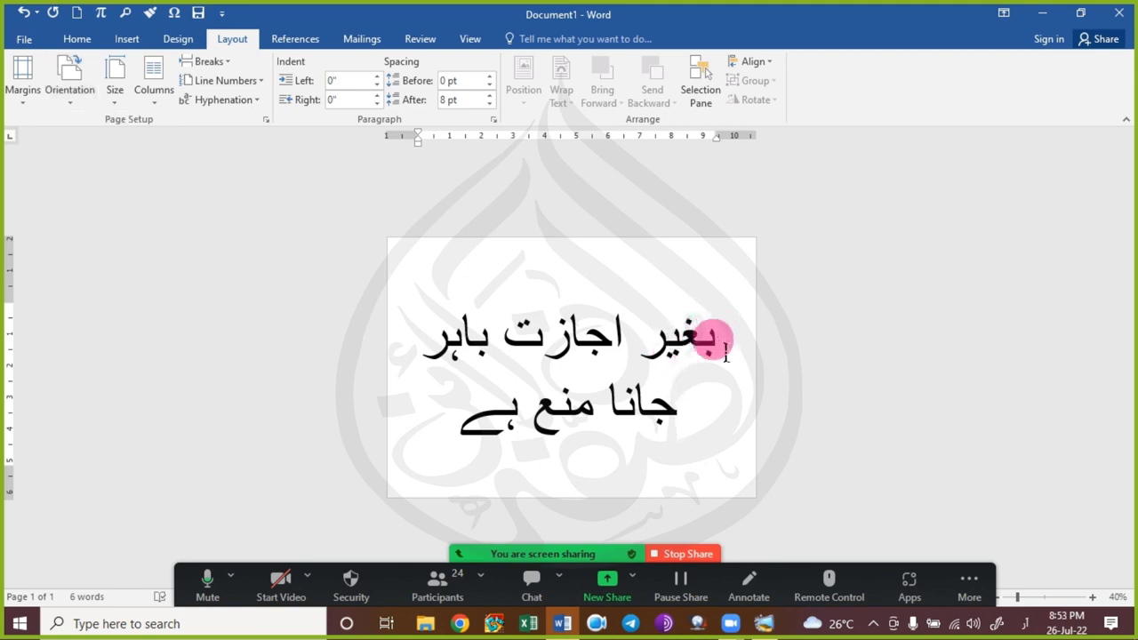
{"action": "scroll", "coordinate": [697, 402], "scroll_direction": "up", "scroll_amount": 1}
{"action": "scroll", "coordinate": [697, 402], "scroll_direction": "up", "scroll_amount": 3}
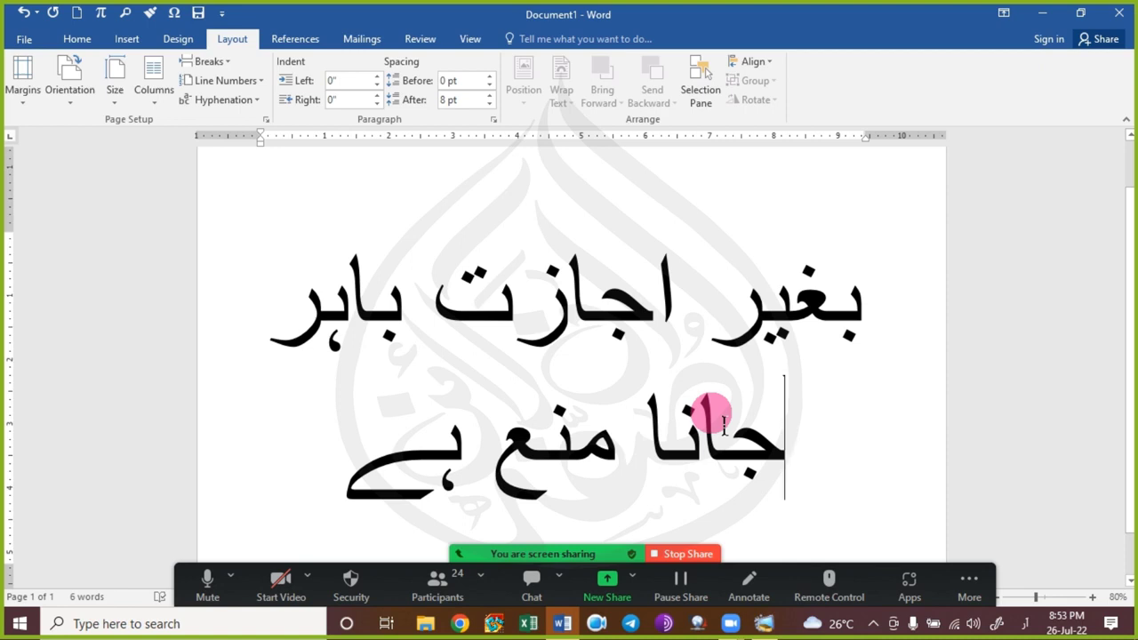
Delete the whole notice sentence from the page and check the newest message in the Zoom chat.
{"action": "key", "text": "ctrl+a"}
{"action": "key", "text": "Delete"}
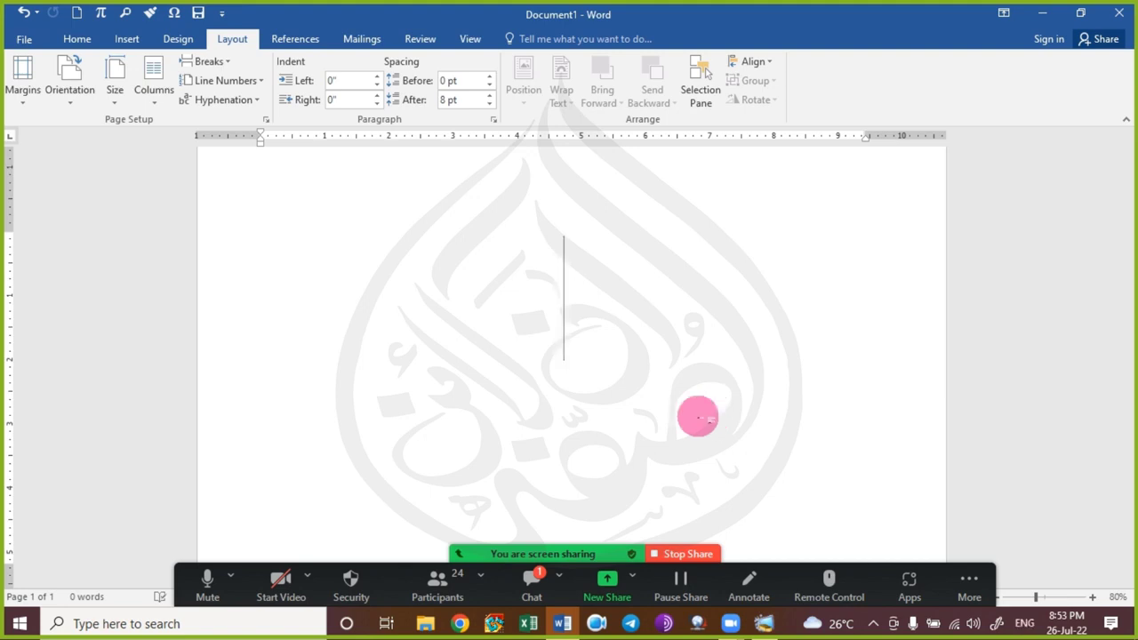
{"action": "left_click", "coordinate": [532, 584]}
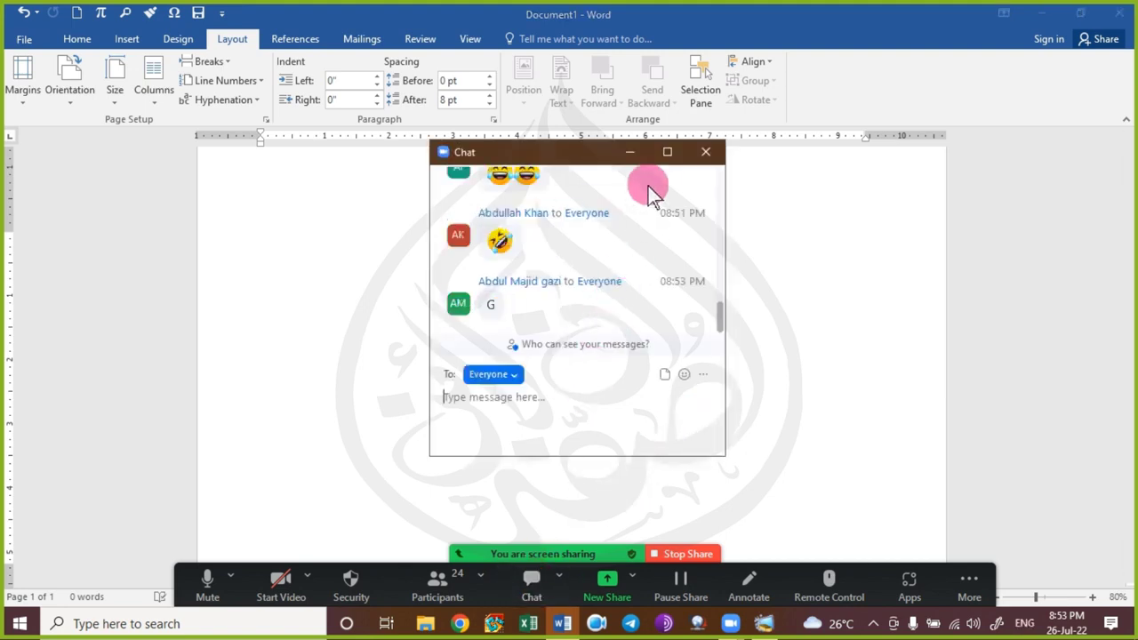
{"action": "left_click", "coordinate": [706, 152]}
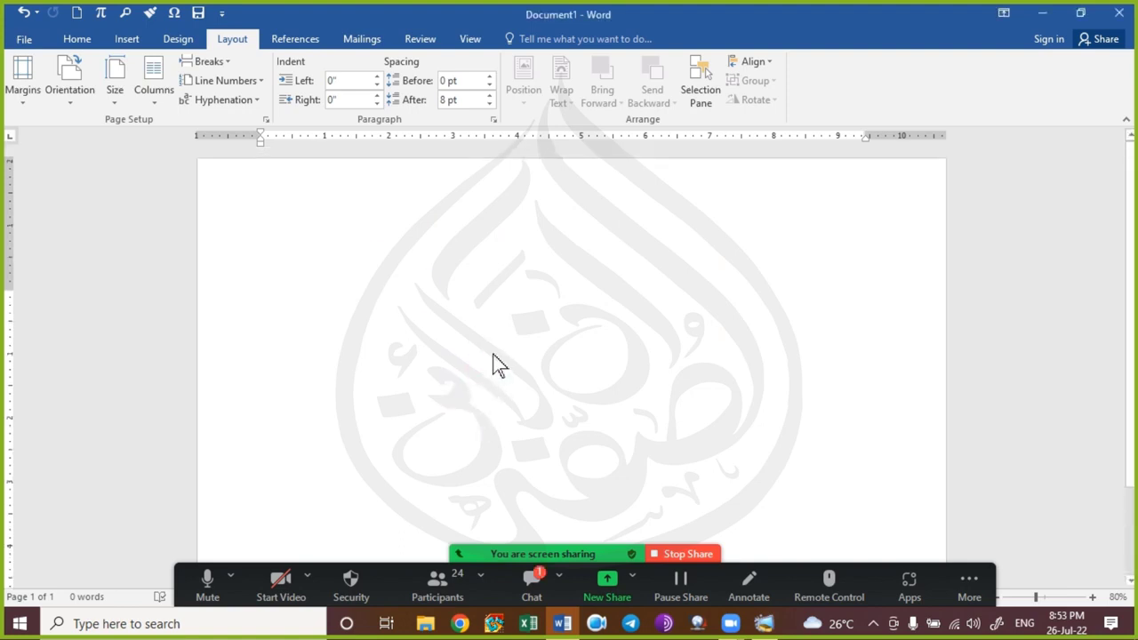
Reduce the page's top margin to about 0.8 inch and set the page to Portrait orientation with A4 paper size.
{"action": "left_click", "coordinate": [494, 354]}
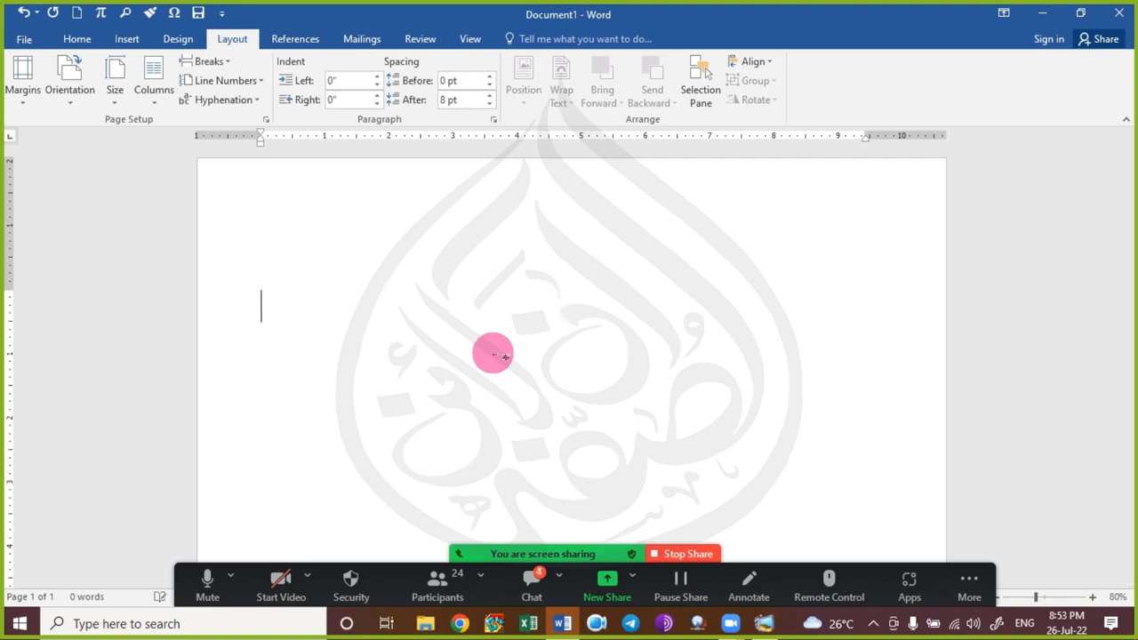
{"action": "left_click_drag", "start_coordinate": [12, 303], "coordinate": [25, 233]}
{"action": "left_click", "coordinate": [73, 89]}
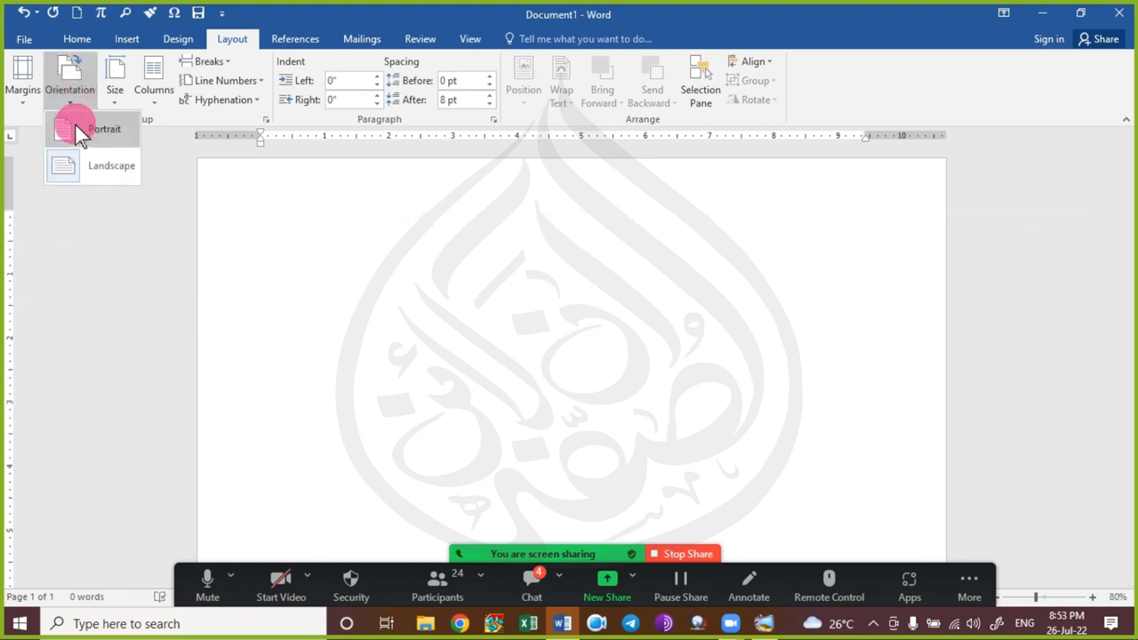
{"action": "left_click", "coordinate": [84, 124]}
{"action": "left_click", "coordinate": [112, 94]}
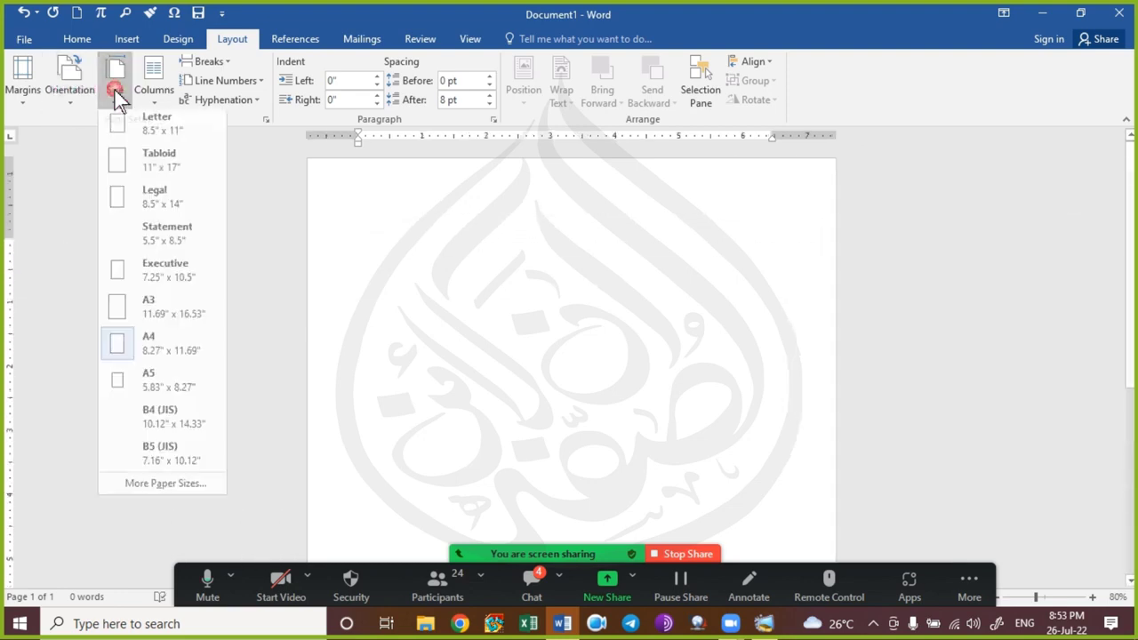
{"action": "left_click", "coordinate": [194, 352]}
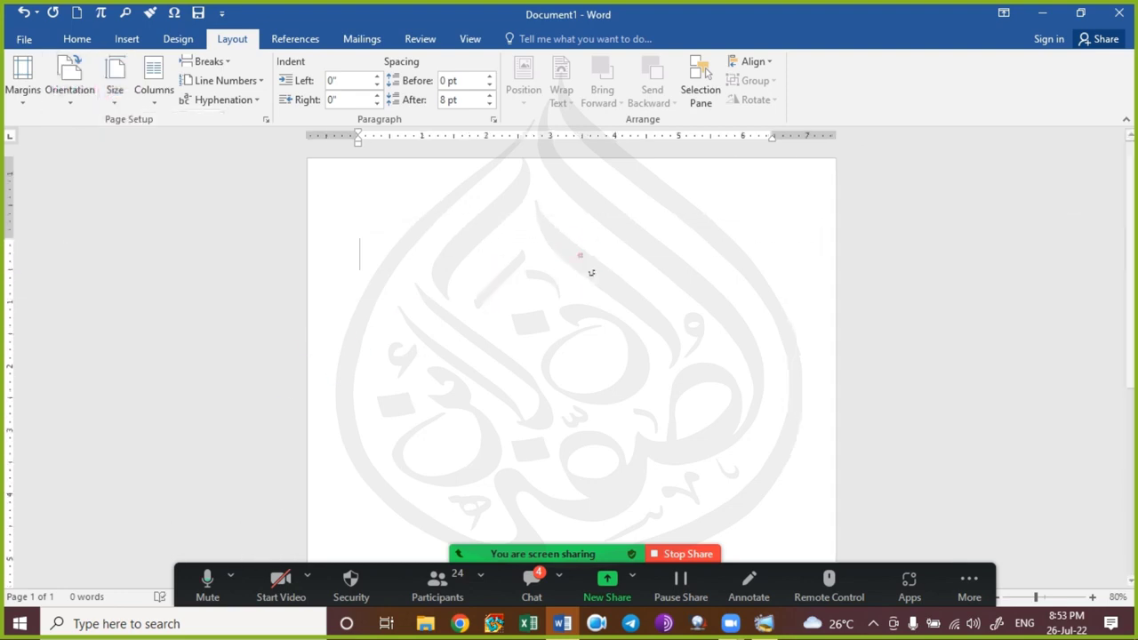
Read through the participants' latest replies in the Zoom chat for any remaining questions.
{"action": "left_click", "coordinate": [524, 574]}
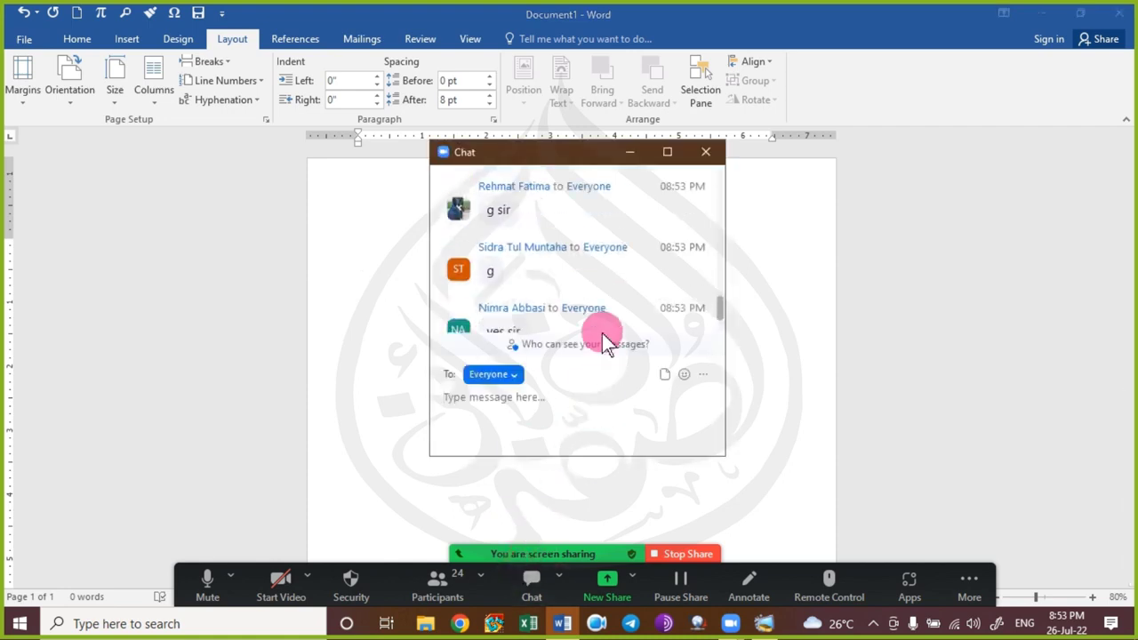
{"action": "scroll", "coordinate": [603, 342], "scroll_direction": "up", "scroll_amount": 1}
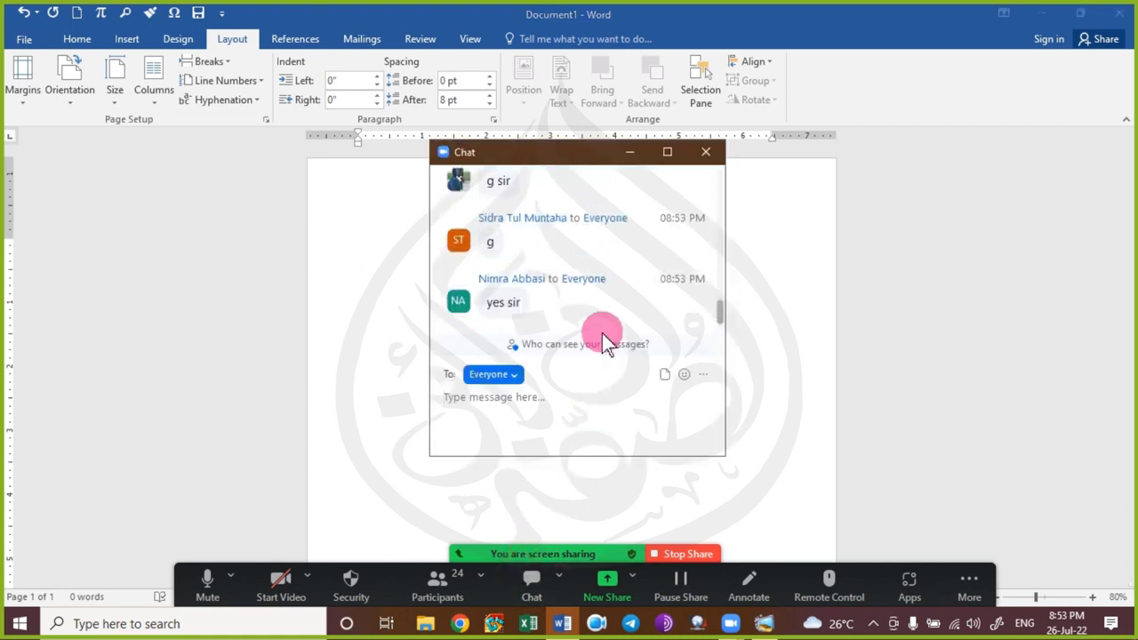
{"action": "scroll", "coordinate": [602, 338], "scroll_direction": "down", "scroll_amount": 2}
{"action": "scroll", "coordinate": [602, 338], "scroll_direction": "up", "scroll_amount": 1}
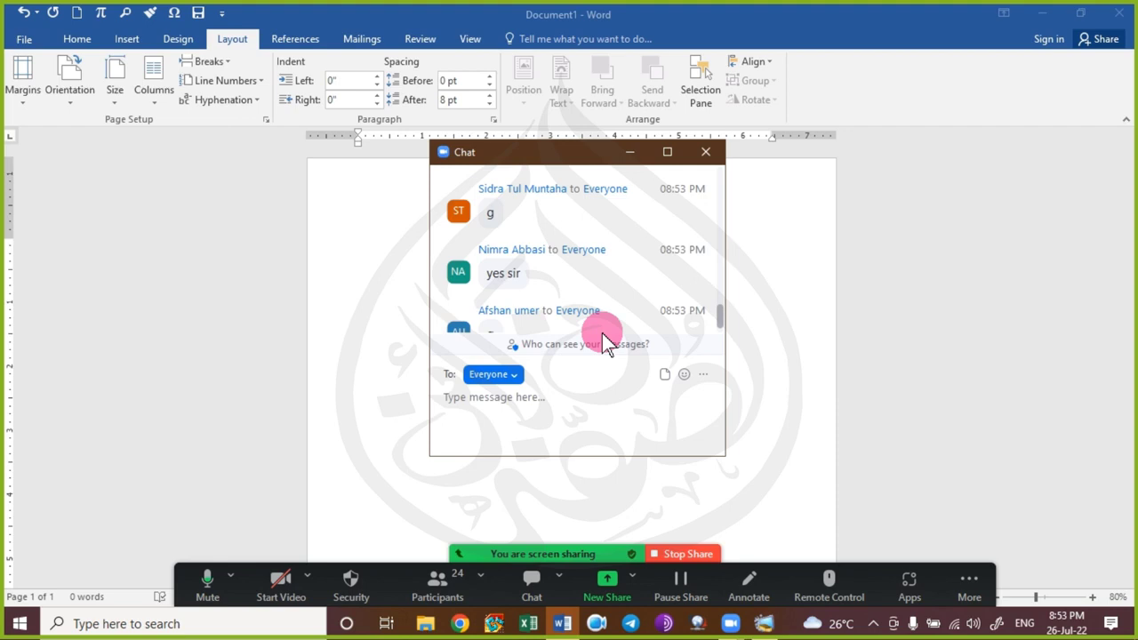
{"action": "scroll", "coordinate": [603, 338], "scroll_direction": "down", "scroll_amount": 3}
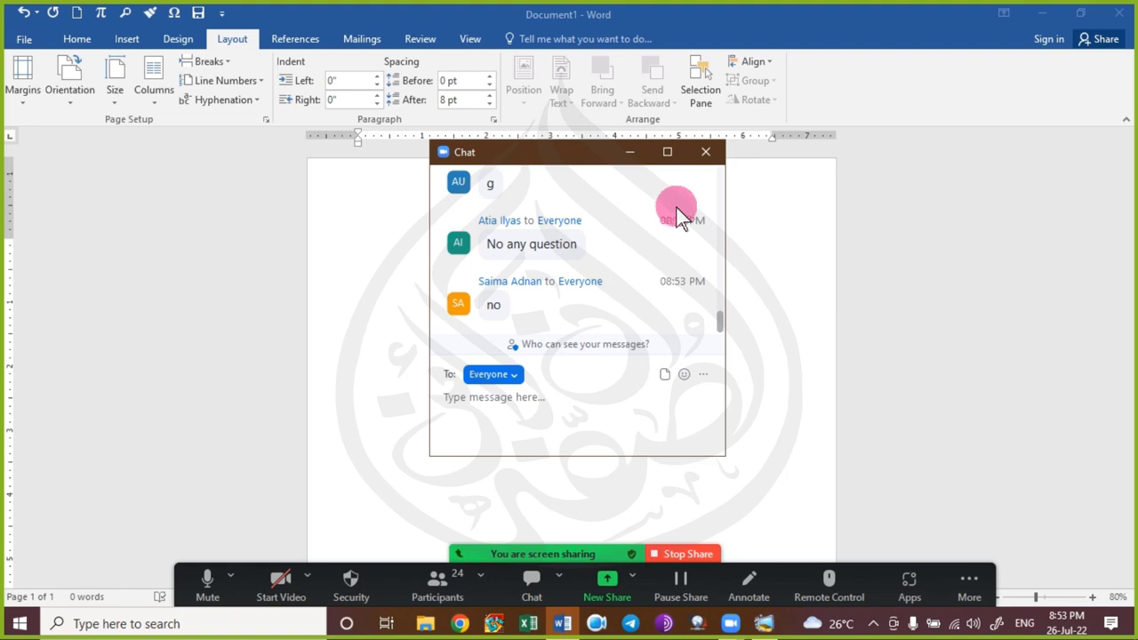
{"action": "left_click", "coordinate": [703, 164]}
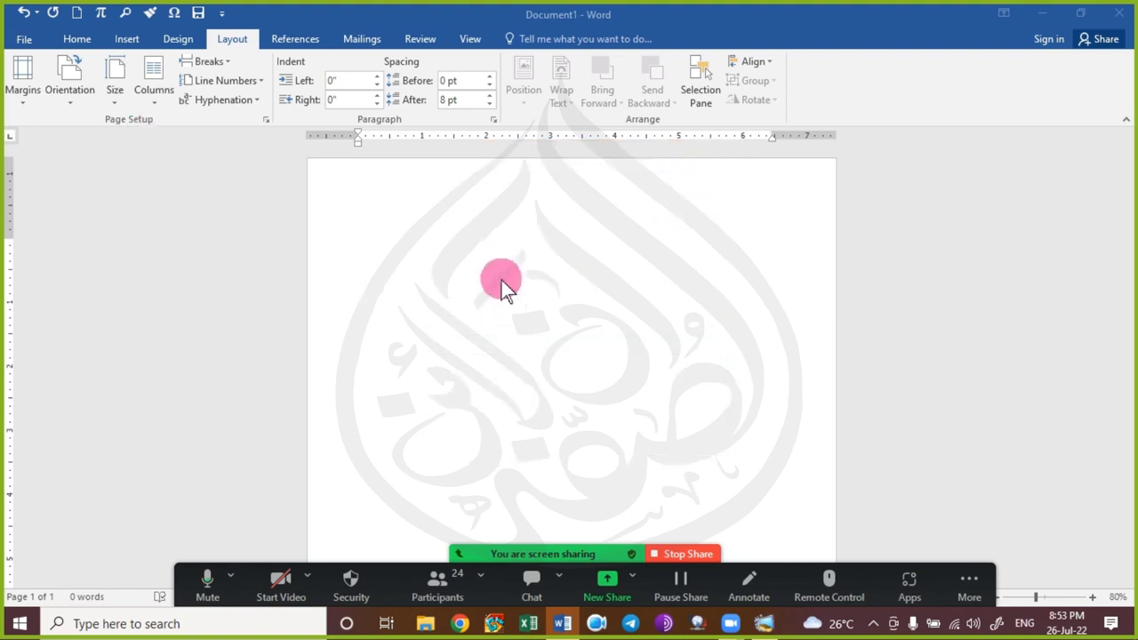
Reduce the portrait page's top margin to about 0.6 inch and generate three paragraphs of sample text with =rand(3).
{"action": "left_click", "coordinate": [399, 219]}
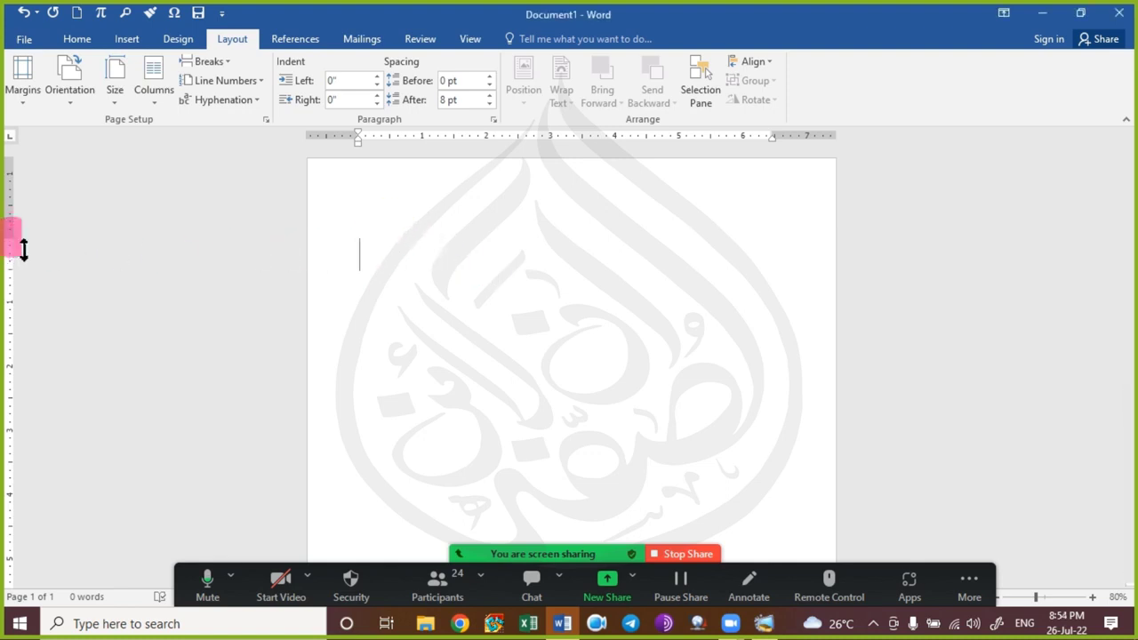
{"action": "left_click_drag", "start_coordinate": [24, 230], "coordinate": [33, 210]}
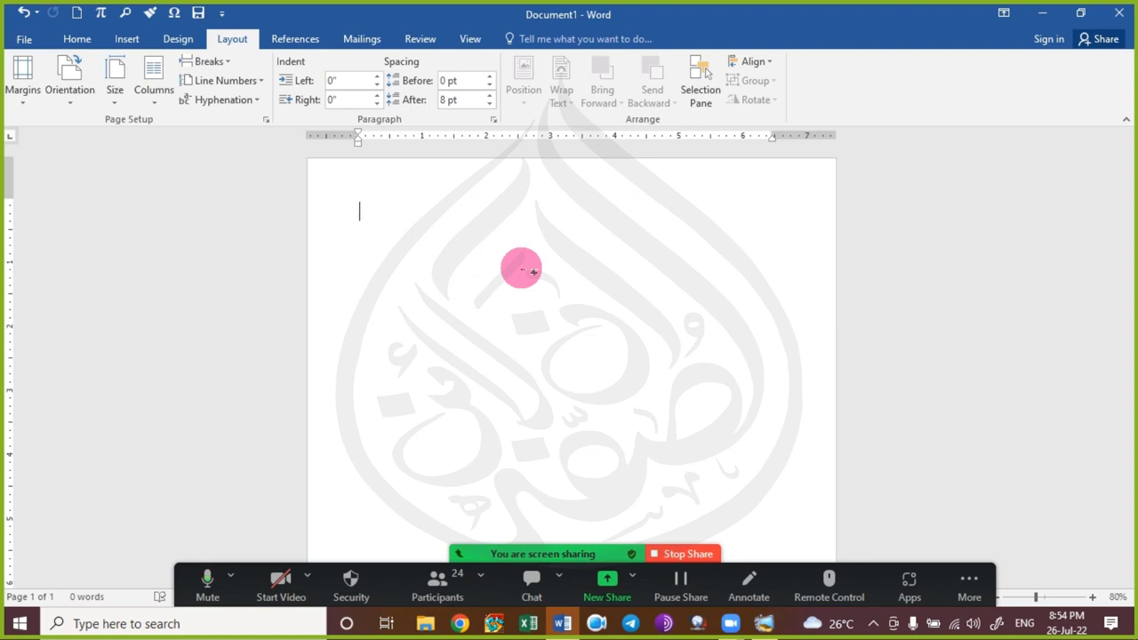
{"action": "type", "text": "=rand()"}
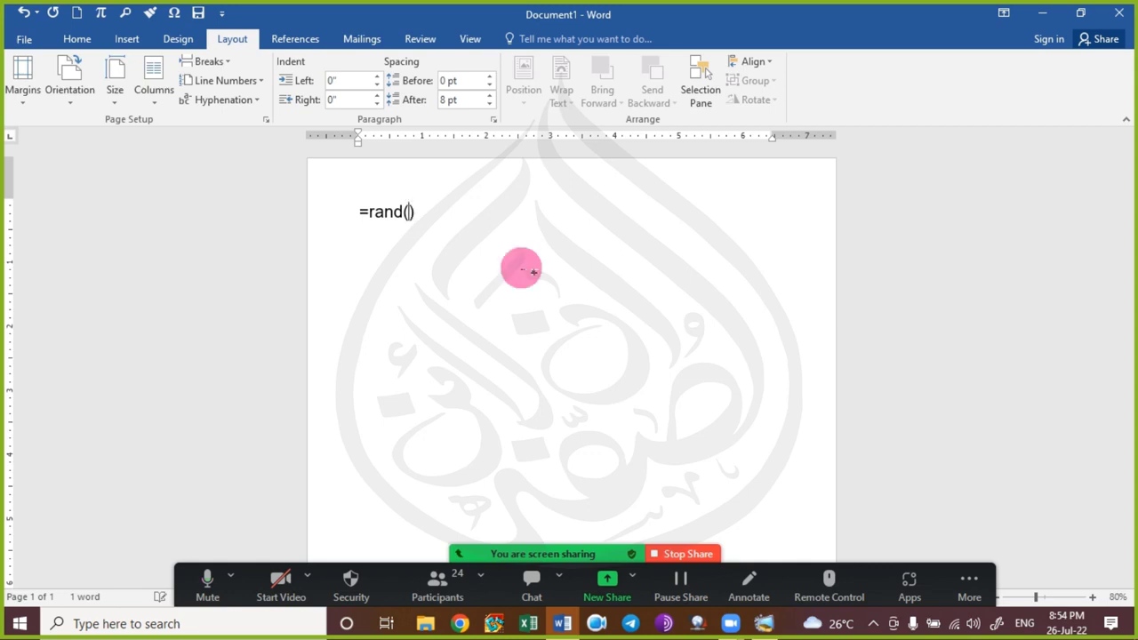
{"action": "key", "text": "Left"}
{"action": "type", "text": "3"}
{"action": "key", "text": "Return"}
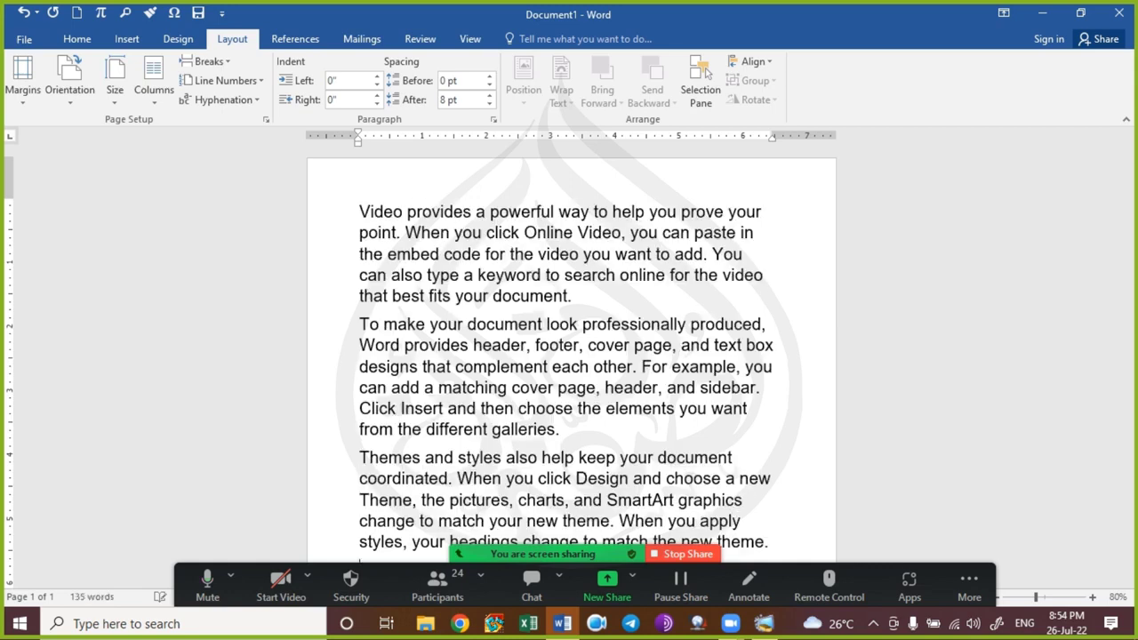
Justify all the sample paragraphs.
{"action": "left_click", "coordinate": [523, 272]}
{"action": "key", "text": "ctrl+a"}
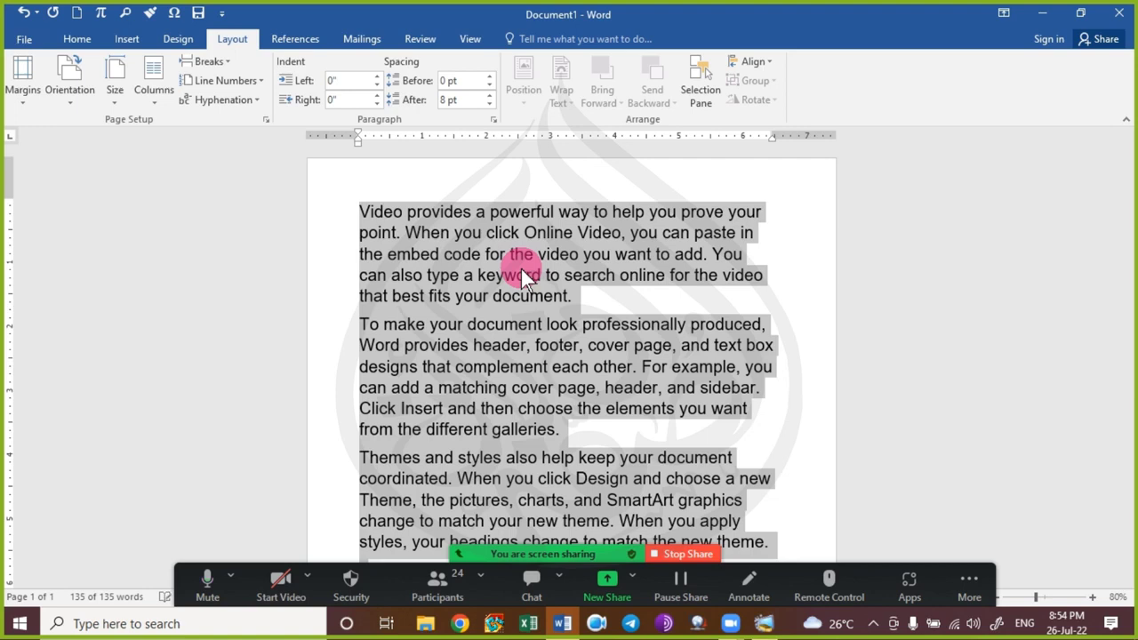
{"action": "key", "text": "ctrl+j"}
{"action": "left_click", "coordinate": [521, 274]}
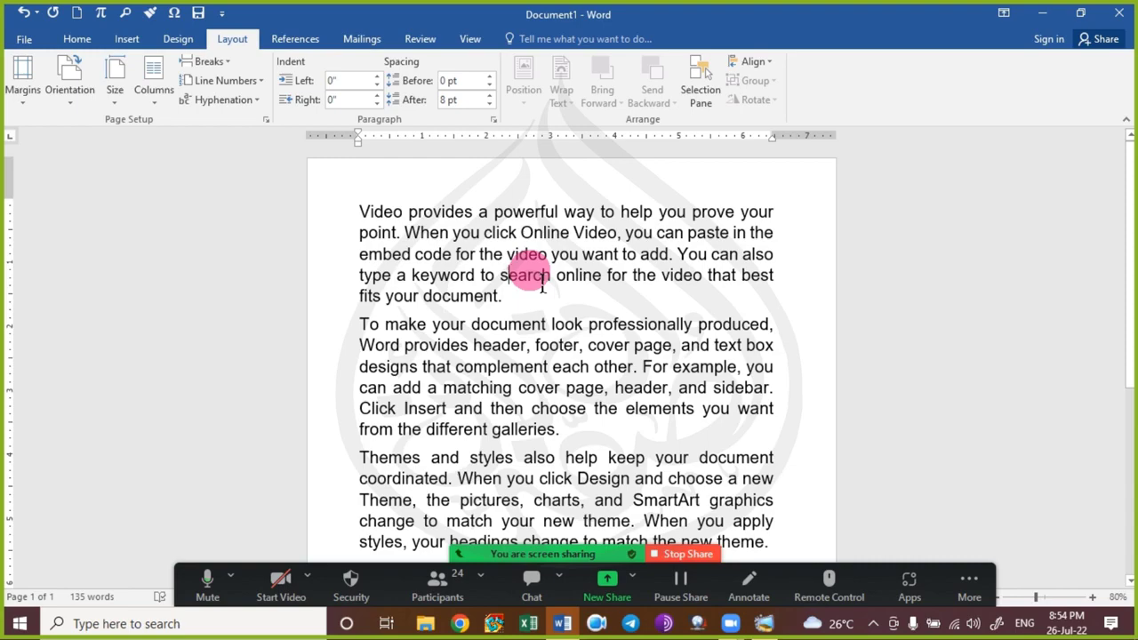
{"action": "scroll", "coordinate": [542, 287], "scroll_direction": "up", "scroll_amount": 3}
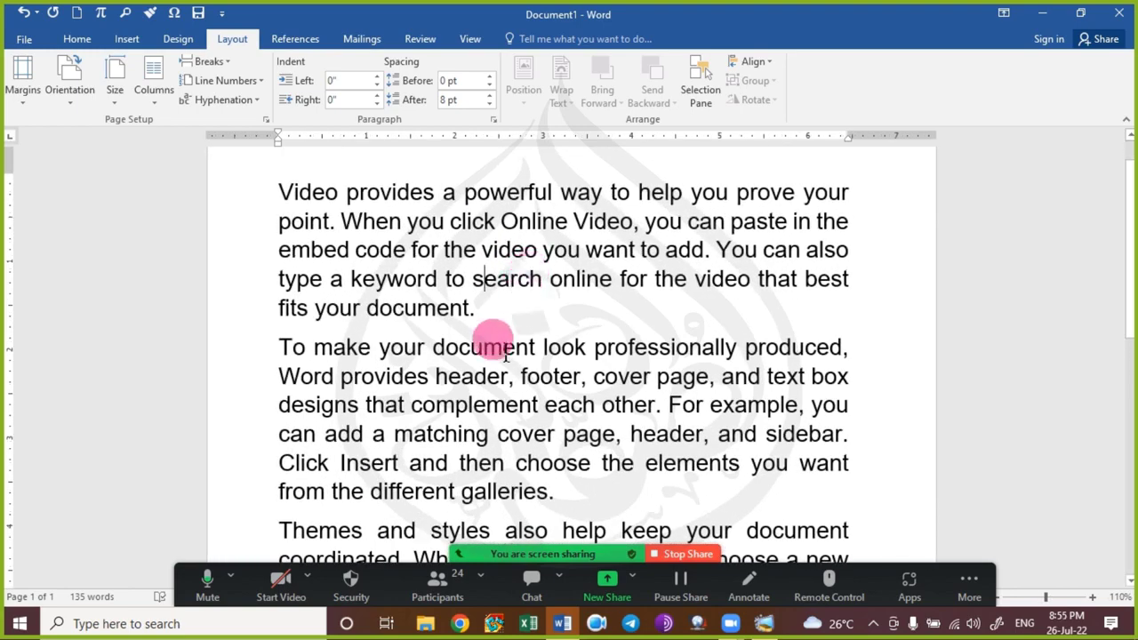
{"action": "scroll", "coordinate": [505, 349], "scroll_direction": "up", "scroll_amount": 1}
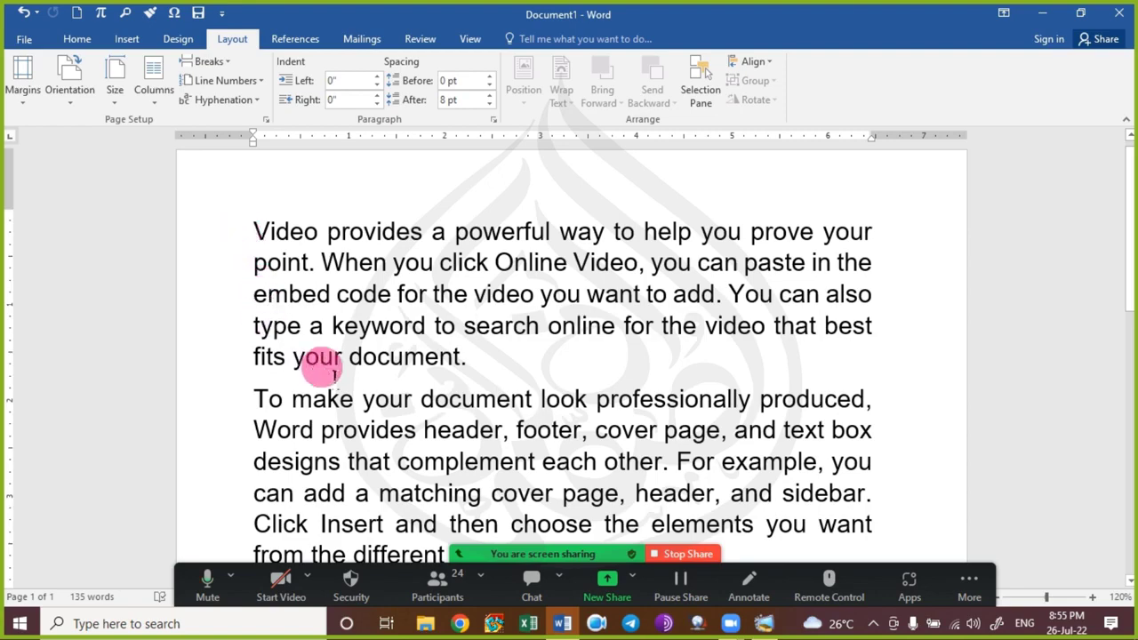
{"action": "scroll", "coordinate": [331, 365], "scroll_direction": "down", "scroll_amount": 1, "text": "ctrl"}
{"action": "scroll", "coordinate": [334, 374], "scroll_direction": "down", "scroll_amount": 1, "text": "ctrl"}
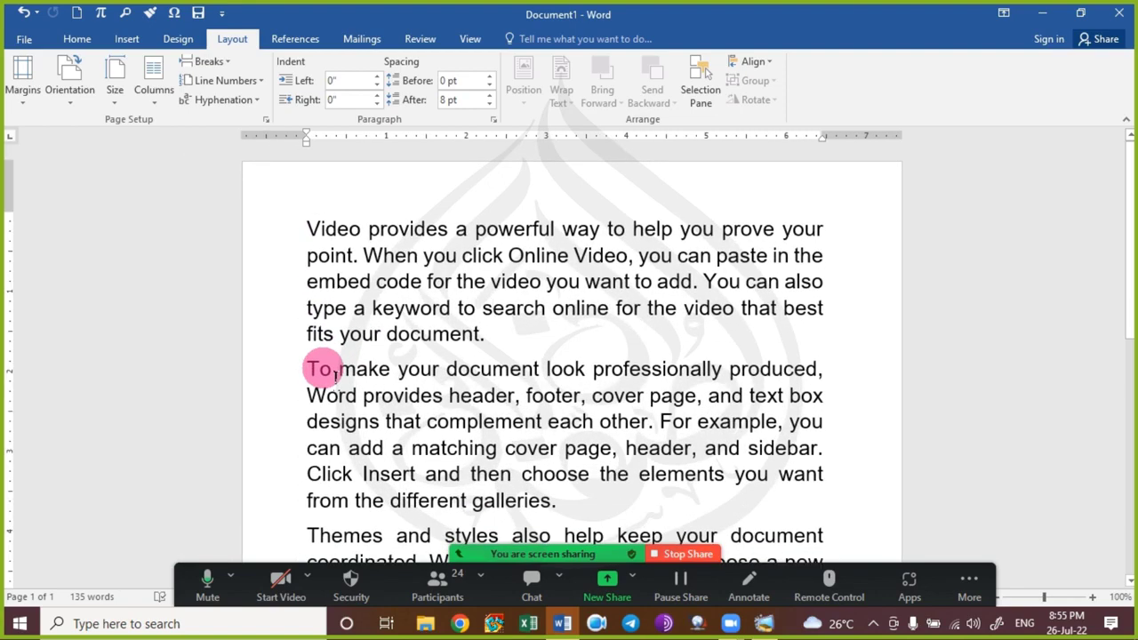
{"action": "scroll", "coordinate": [333, 373], "scroll_direction": "down", "scroll_amount": 2}
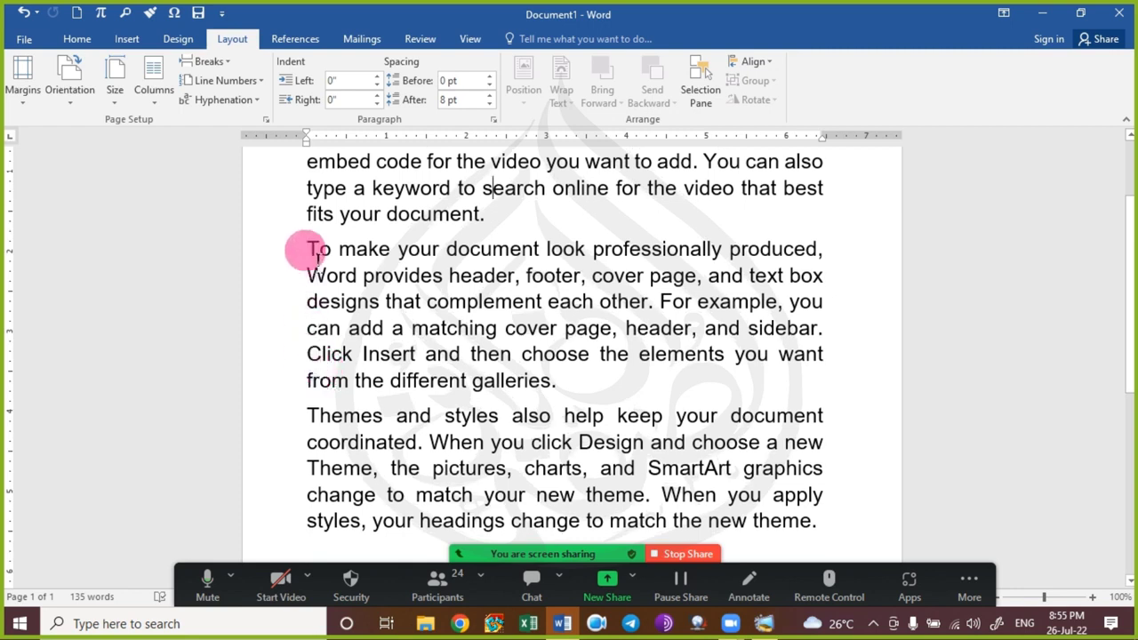
{"action": "left_click_drag", "start_coordinate": [312, 251], "coordinate": [777, 443]}
{"action": "left_click", "coordinate": [445, 316]}
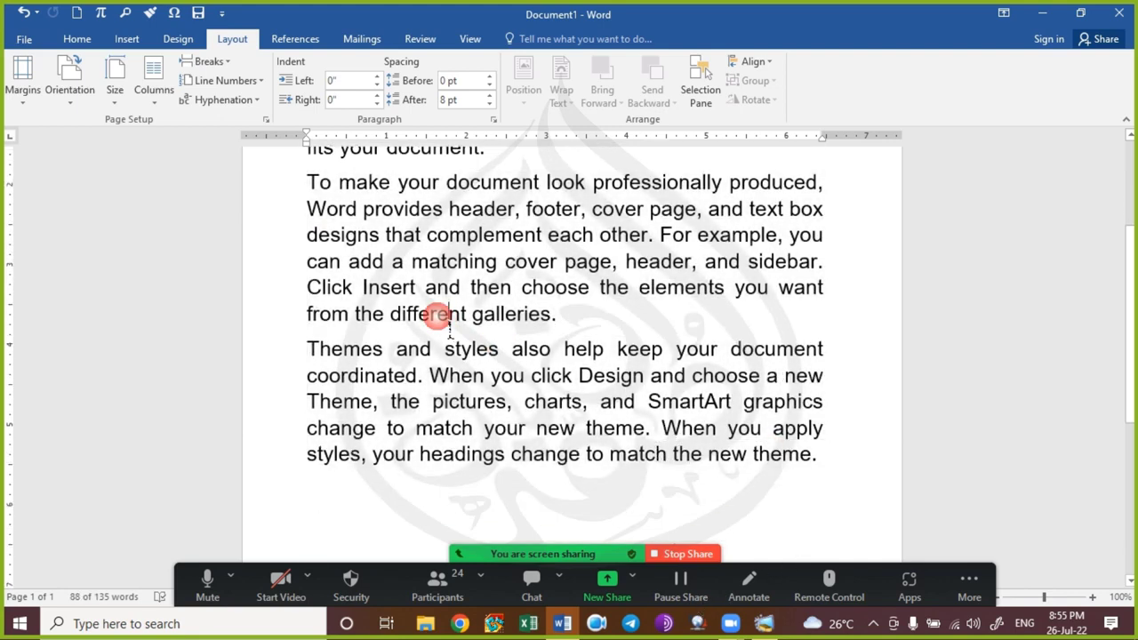
{"action": "scroll", "coordinate": [299, 188], "scroll_direction": "up", "scroll_amount": 1}
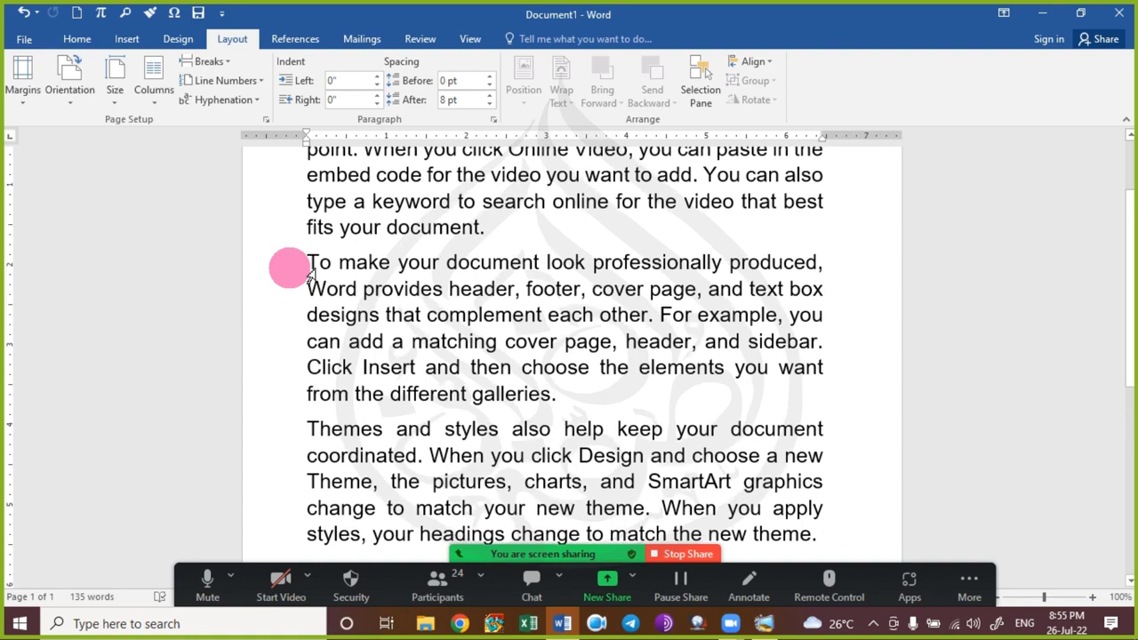
Replace all the existing sample text with twenty paragraphs generated by =rand(20).
{"action": "triple_click", "coordinate": [284, 262]}
{"action": "key", "text": "Delete"}
{"action": "type", "text": "="}
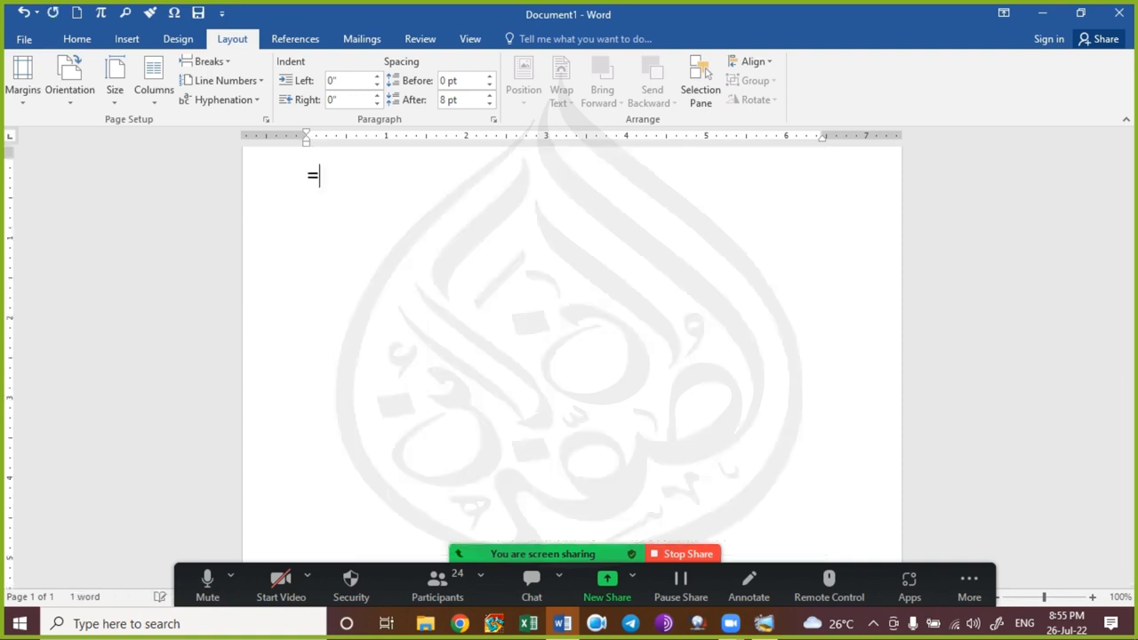
{"action": "type", "text": "rand()"}
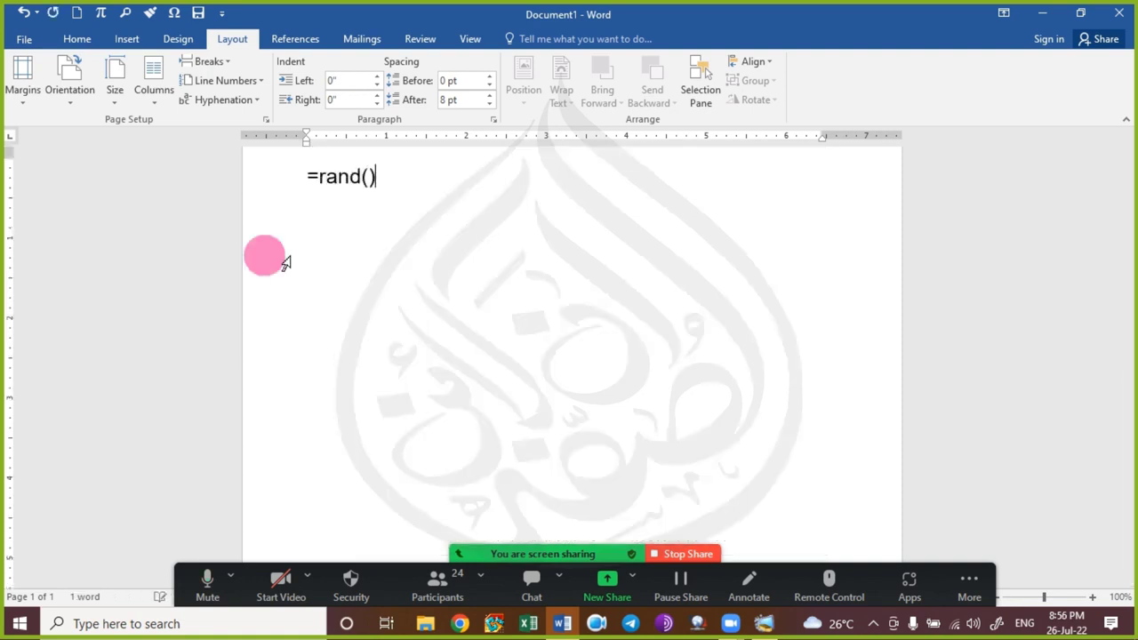
{"action": "key", "text": "Left"}
{"action": "type", "text": "20"}
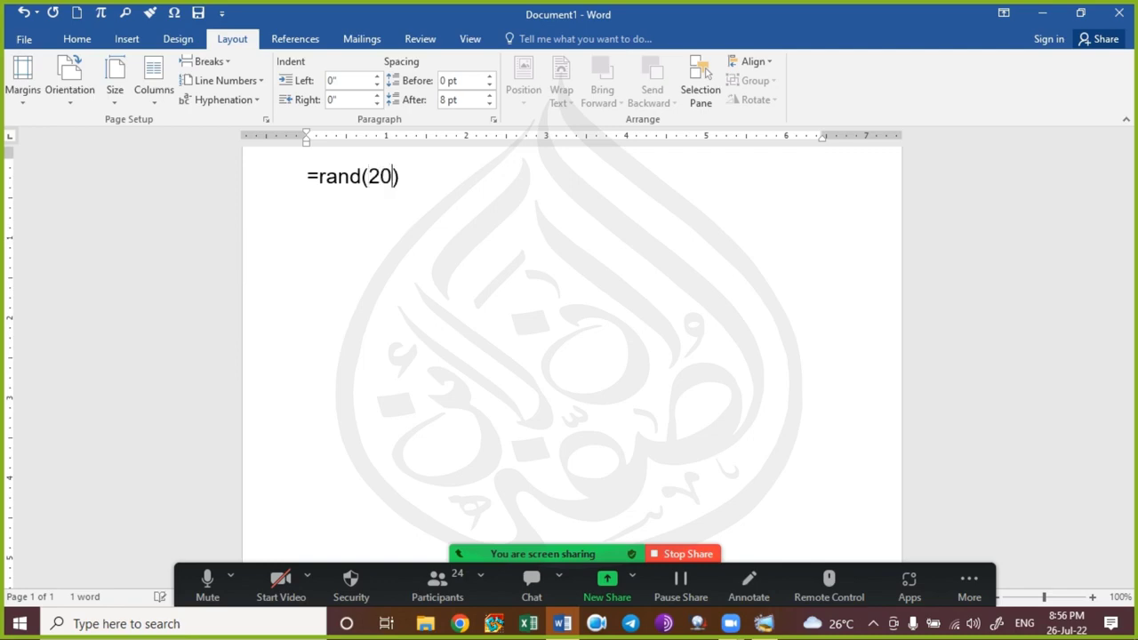
{"action": "left_click", "coordinate": [400, 176]}
{"action": "key", "text": "Return"}
{"action": "scroll", "coordinate": [409, 354], "scroll_direction": "up", "scroll_amount": 3}
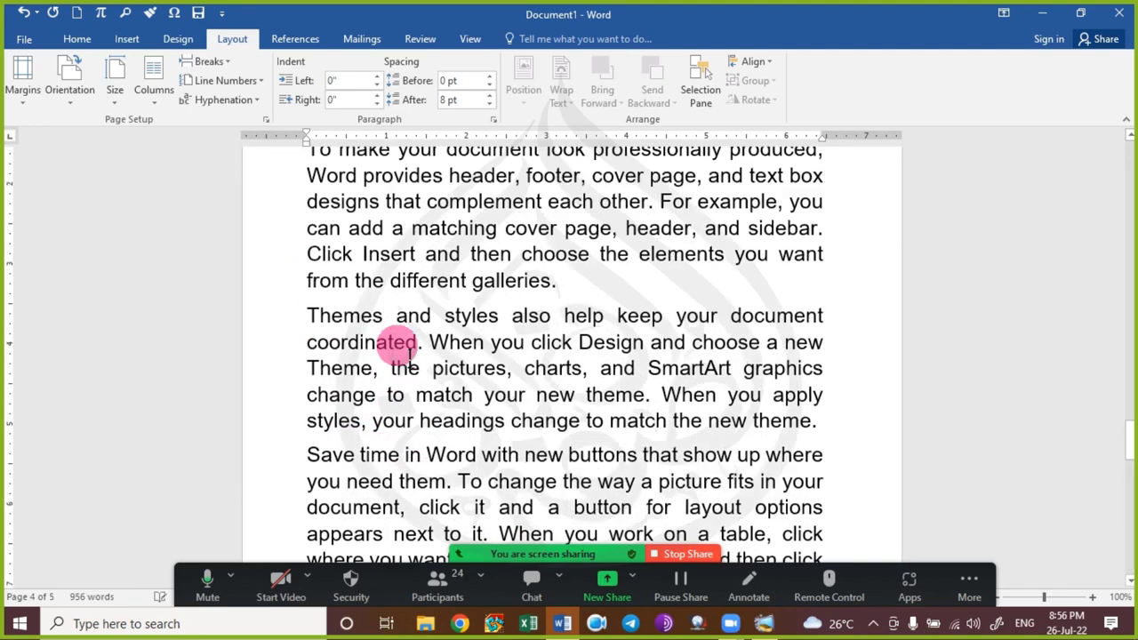
Reduce the font size of the entire sample text by two steps to 14 pt.
{"action": "scroll", "coordinate": [409, 354], "scroll_direction": "up", "scroll_amount": 5}
{"action": "scroll", "coordinate": [393, 332], "scroll_direction": "down", "scroll_amount": 6}
{"action": "scroll", "coordinate": [407, 336], "scroll_direction": "up", "scroll_amount": 5}
{"action": "scroll", "coordinate": [413, 340], "scroll_direction": "down", "scroll_amount": 5}
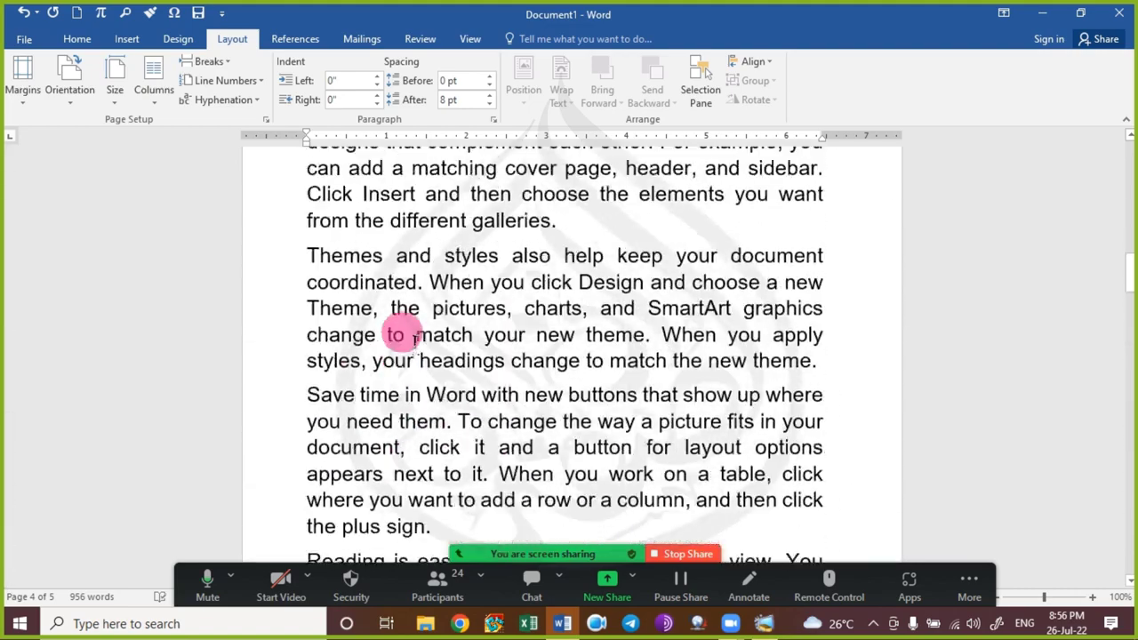
{"action": "scroll", "coordinate": [405, 336], "scroll_direction": "up", "scroll_amount": 1}
{"action": "key", "text": "ctrl+a"}
{"action": "key", "text": "ctrl+shift+comma"}
{"action": "key", "text": "ctrl+shift+comma"}
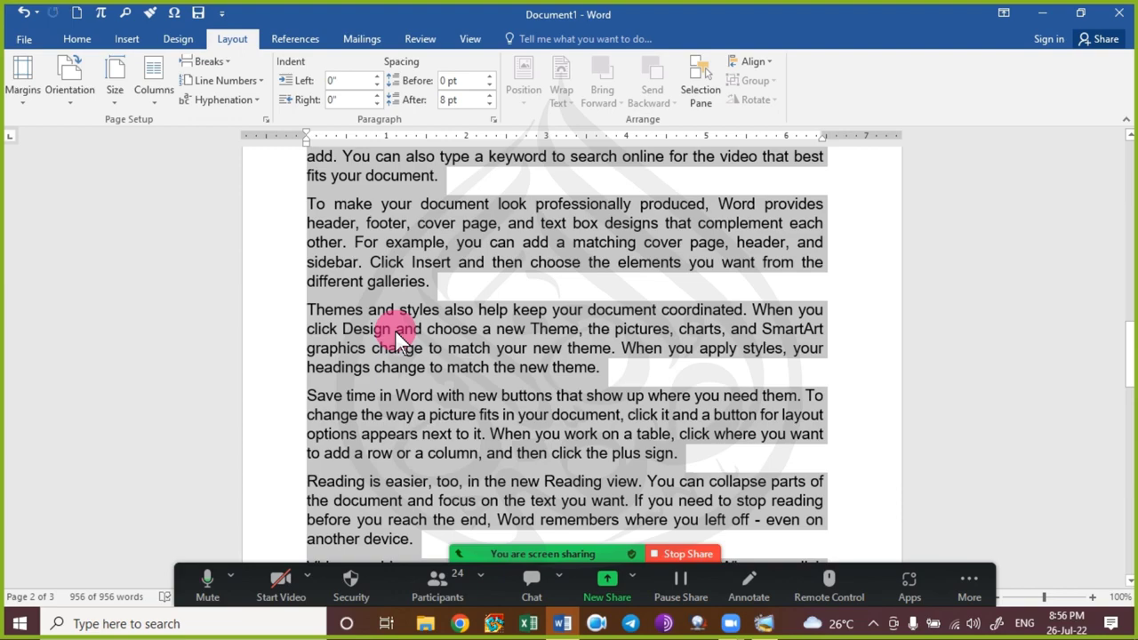
{"action": "scroll", "coordinate": [492, 344], "scroll_direction": "down", "scroll_amount": 6}
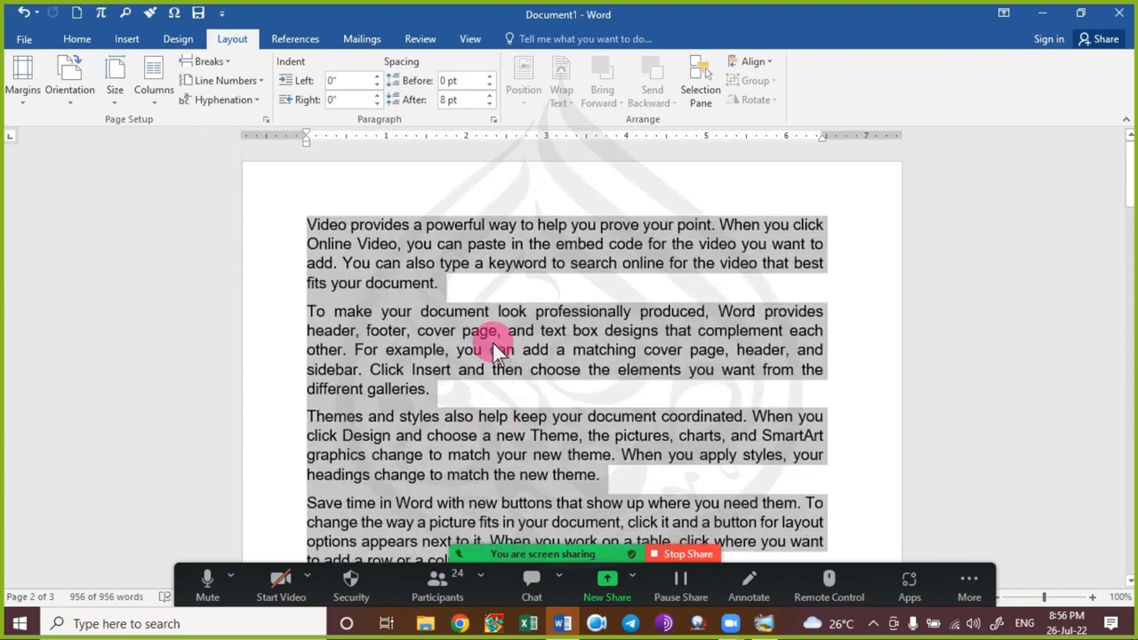
{"action": "left_click", "coordinate": [440, 336]}
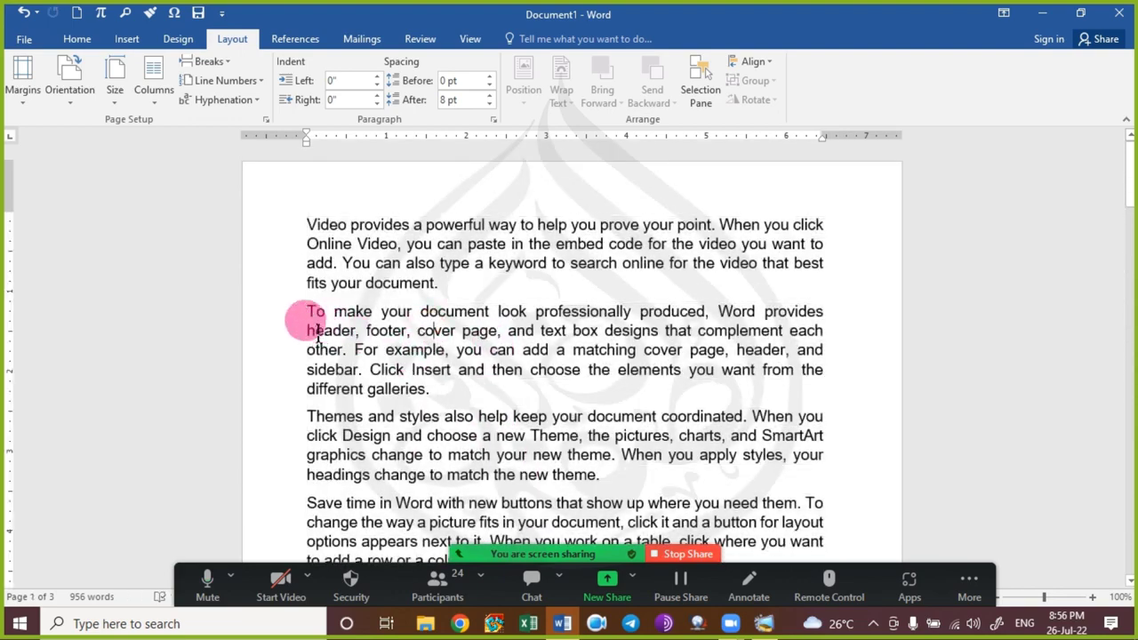
Lay out all the sample text in two columns and look through the resulting pages.
{"action": "triple_click", "coordinate": [300, 274]}
{"action": "left_click", "coordinate": [659, 354]}
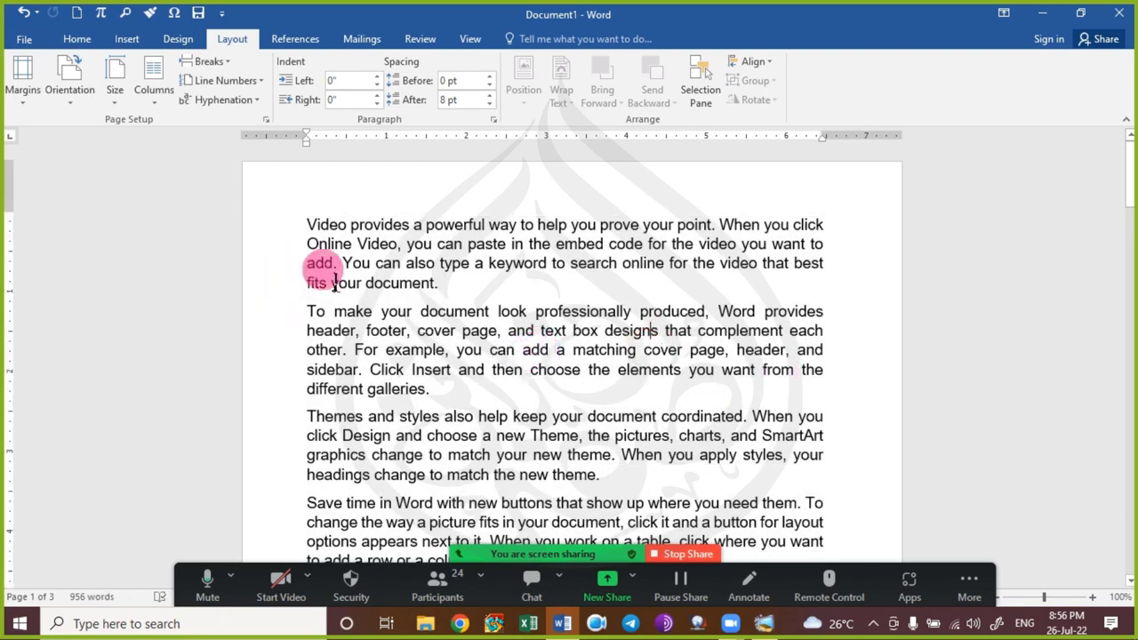
{"action": "triple_click", "coordinate": [258, 248]}
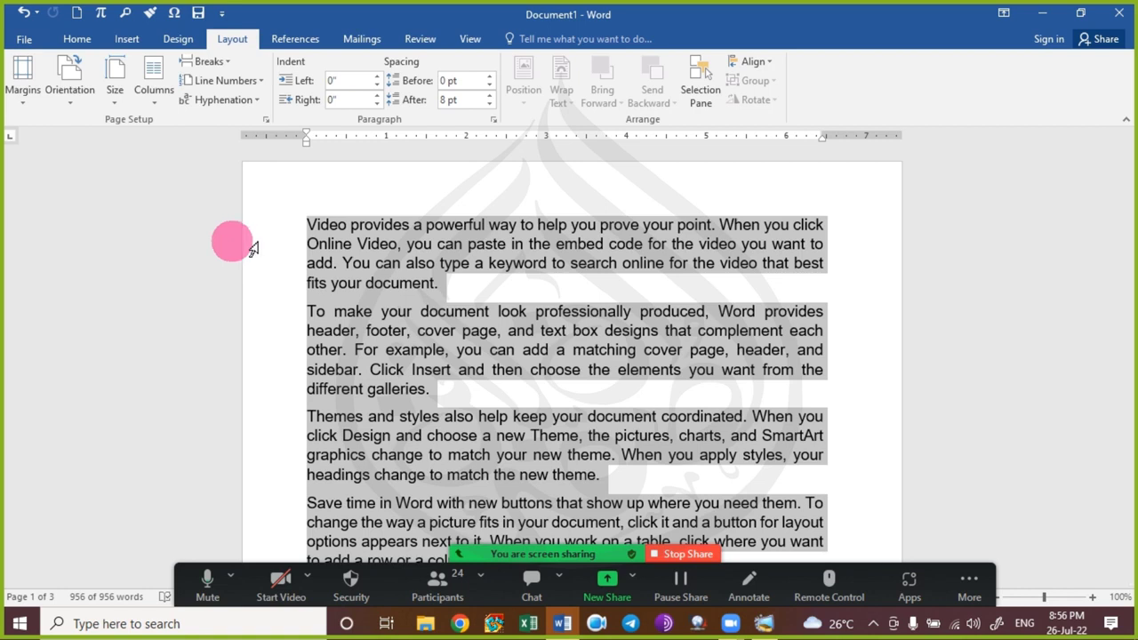
{"action": "left_click", "coordinate": [149, 91]}
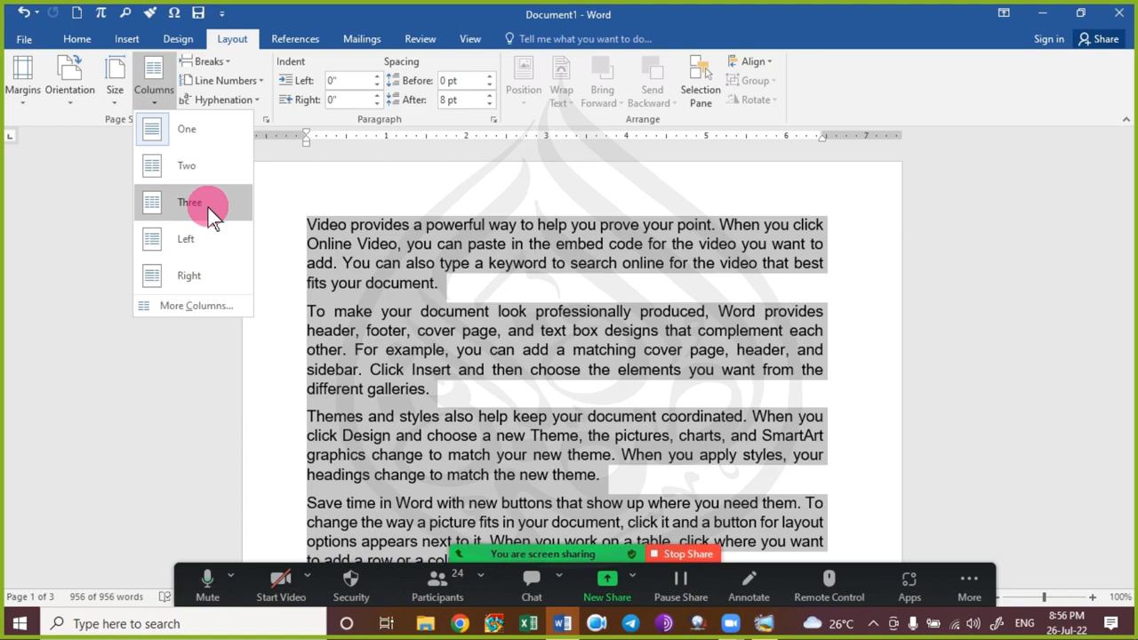
{"action": "left_click", "coordinate": [214, 173]}
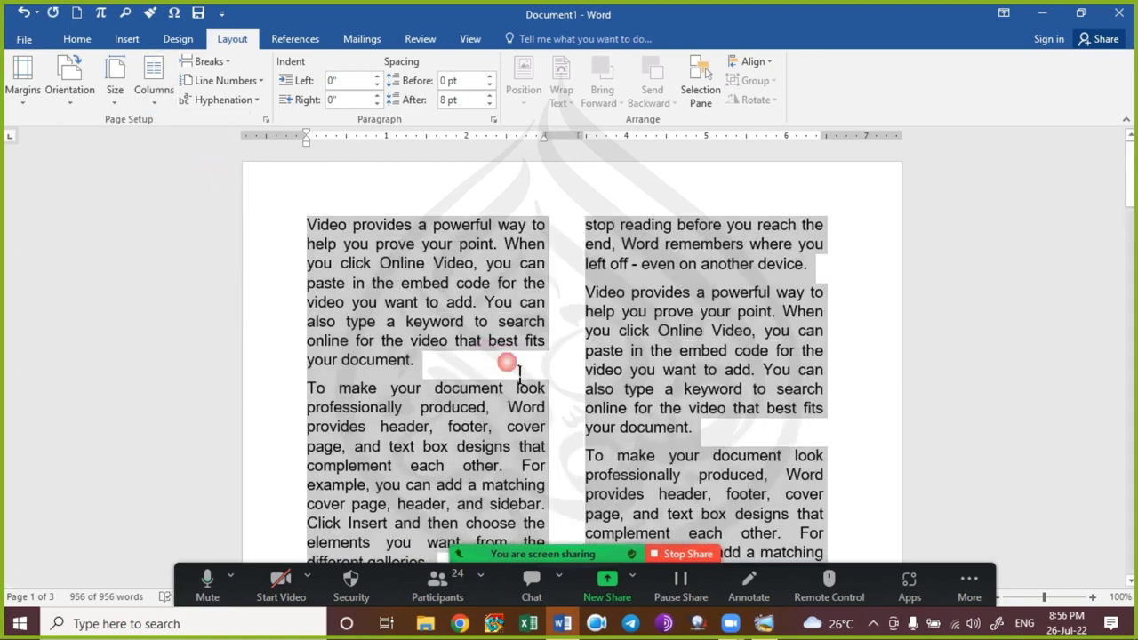
{"action": "left_click", "coordinate": [520, 369]}
{"action": "scroll", "coordinate": [760, 408], "scroll_direction": "down", "scroll_amount": 8}
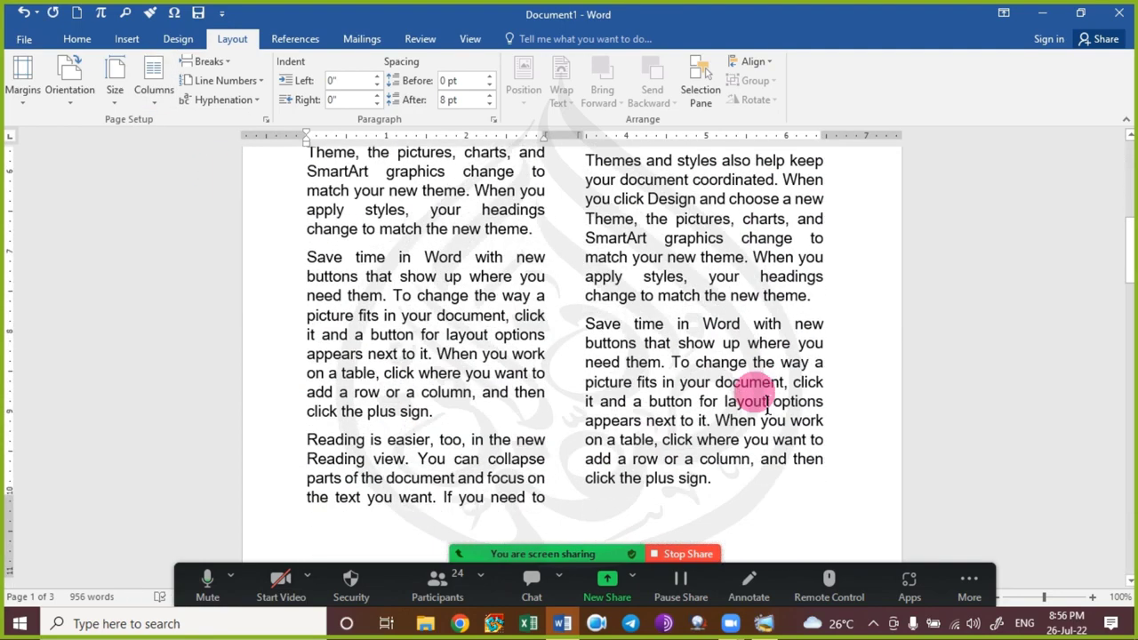
{"action": "scroll", "coordinate": [765, 407], "scroll_direction": "down", "scroll_amount": 20}
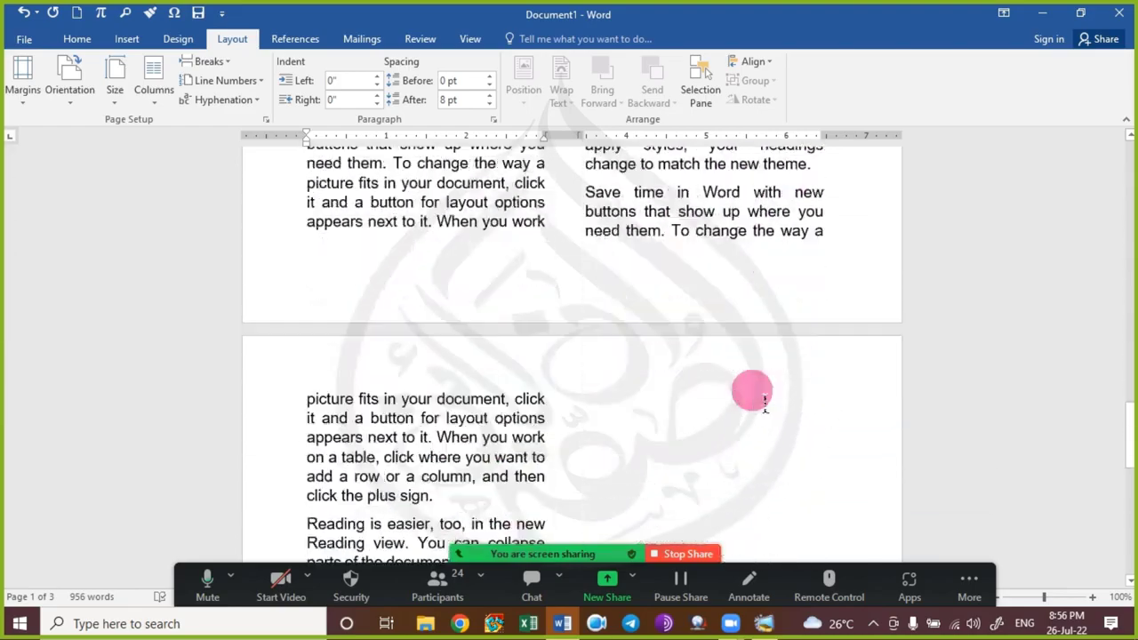
{"action": "scroll", "coordinate": [763, 398], "scroll_direction": "down", "scroll_amount": 20}
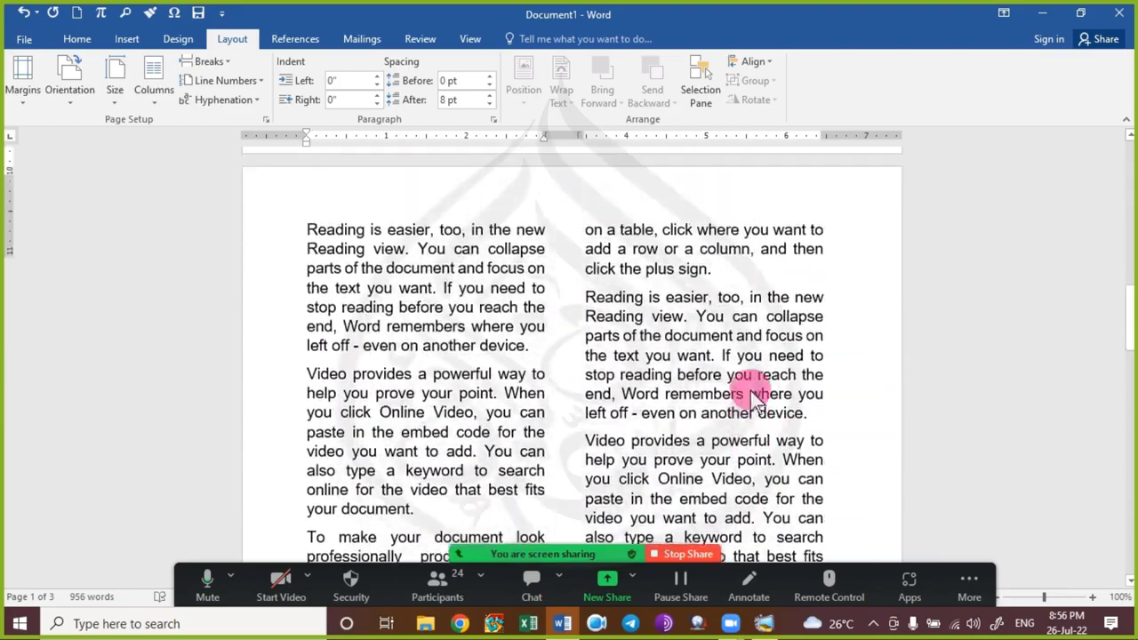
{"action": "scroll", "coordinate": [752, 418], "scroll_direction": "down", "scroll_amount": 15}
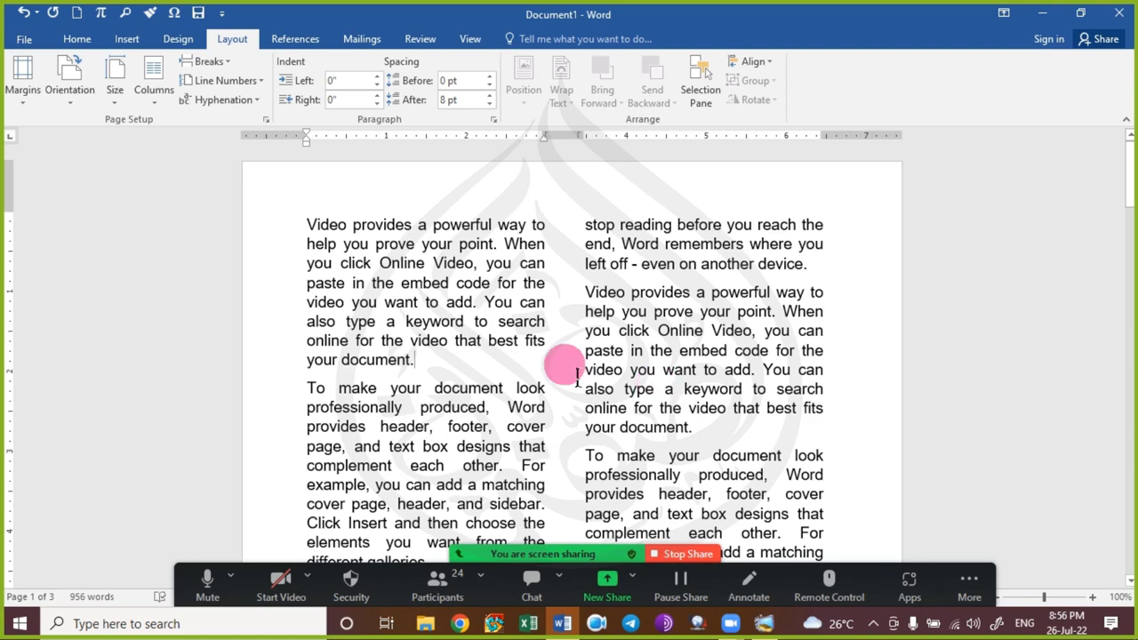
Arrange the entire sample text in three columns and check how it flows down the first page.
{"action": "key", "text": "ctrl+a"}
{"action": "left_click", "coordinate": [152, 92]}
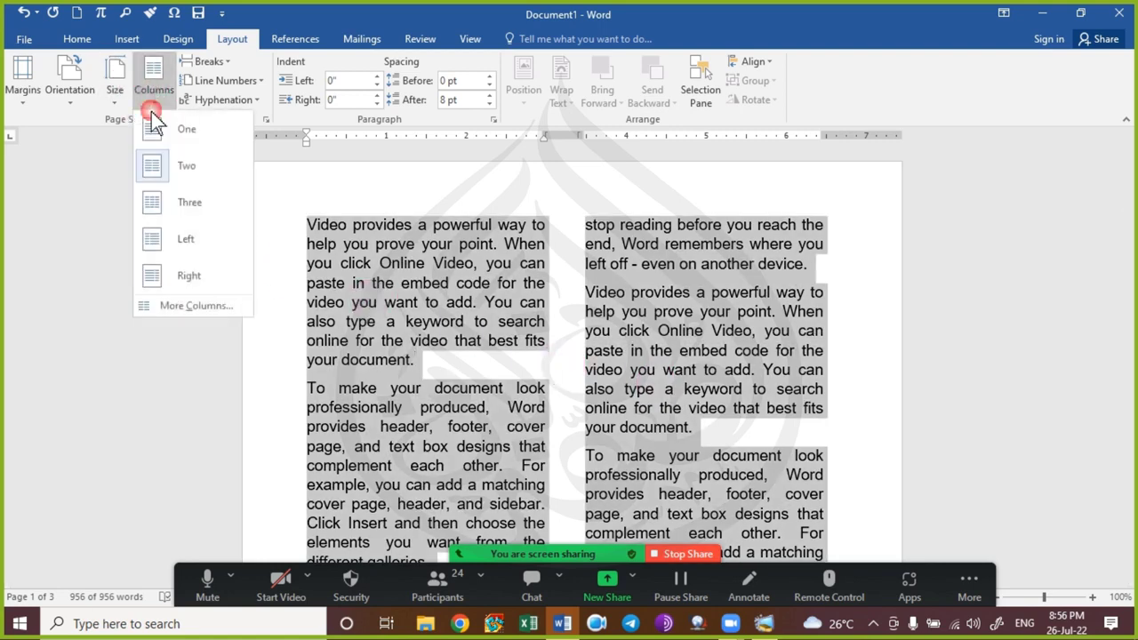
{"action": "left_click", "coordinate": [187, 204]}
{"action": "left_click", "coordinate": [526, 302]}
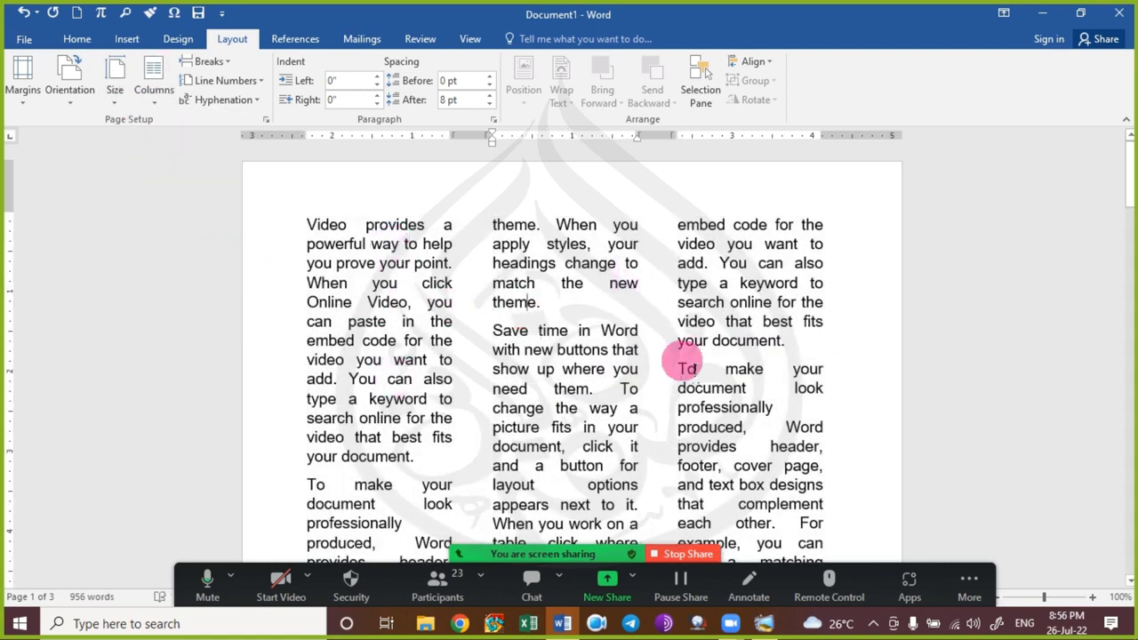
{"action": "scroll", "coordinate": [508, 254], "scroll_direction": "down", "scroll_amount": 3}
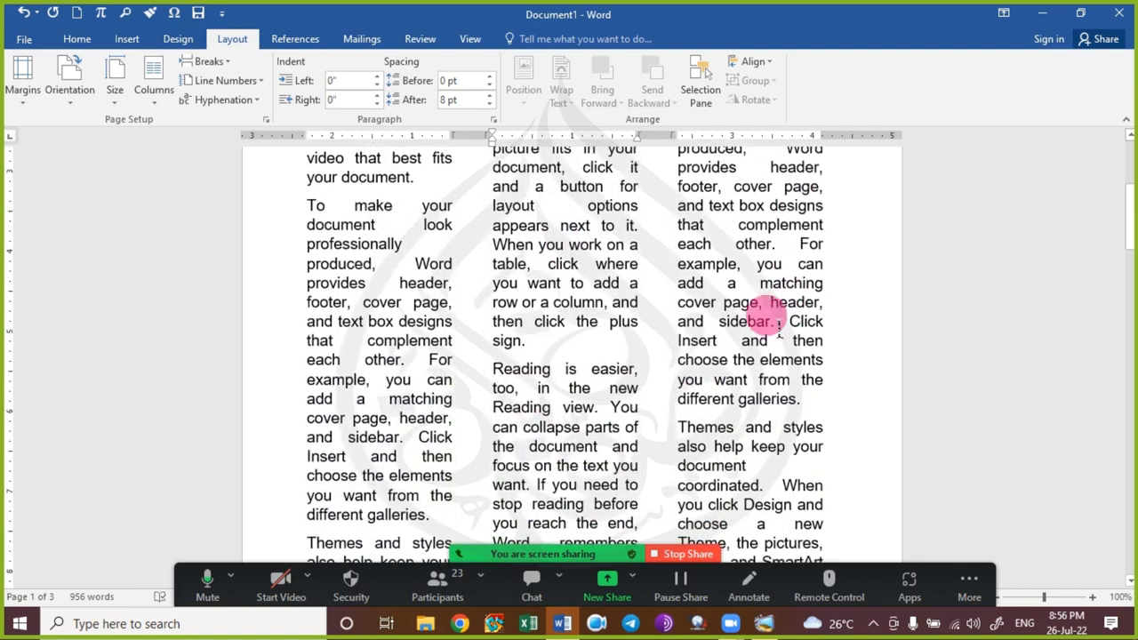
{"action": "scroll", "coordinate": [779, 329], "scroll_direction": "down", "scroll_amount": 6}
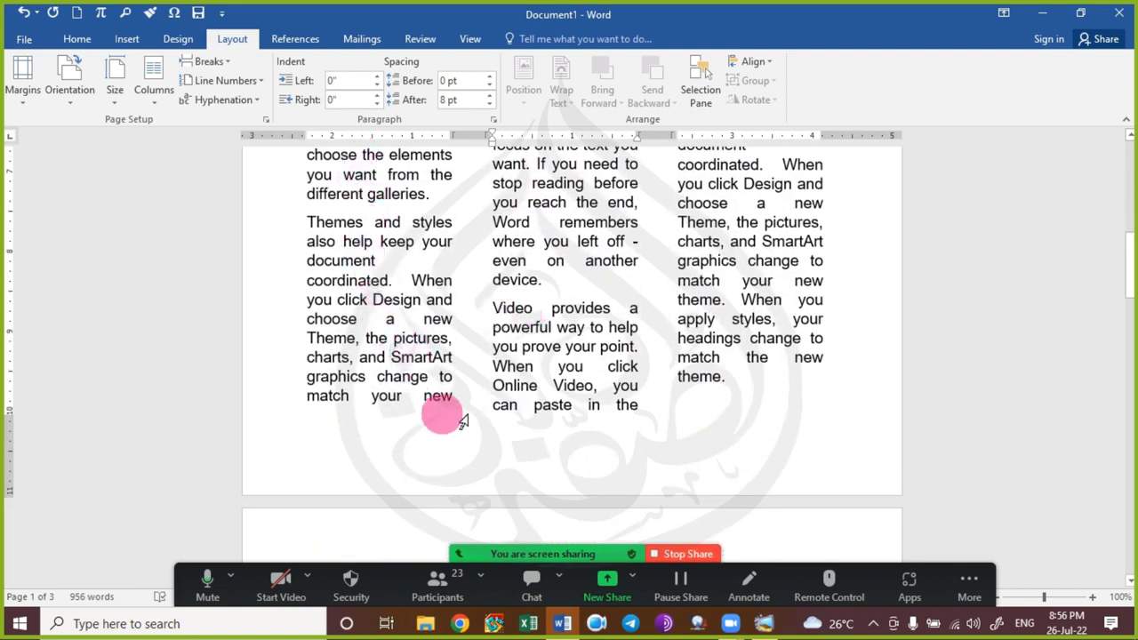
{"action": "scroll", "coordinate": [449, 391], "scroll_direction": "up", "scroll_amount": 4}
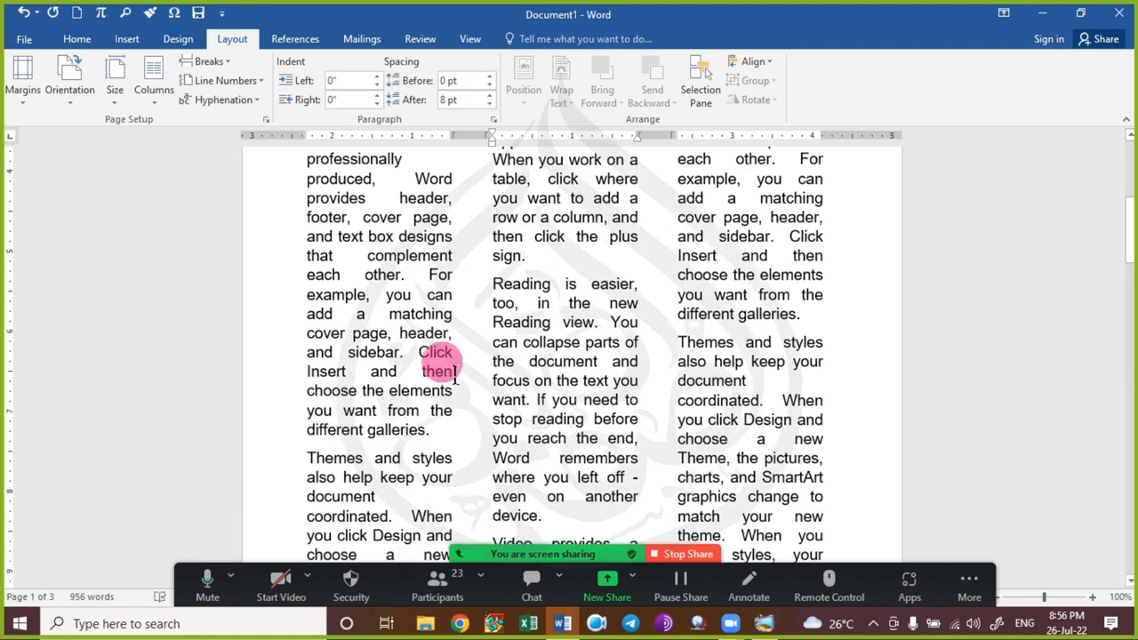
{"action": "scroll", "coordinate": [503, 213], "scroll_direction": "up", "scroll_amount": 6}
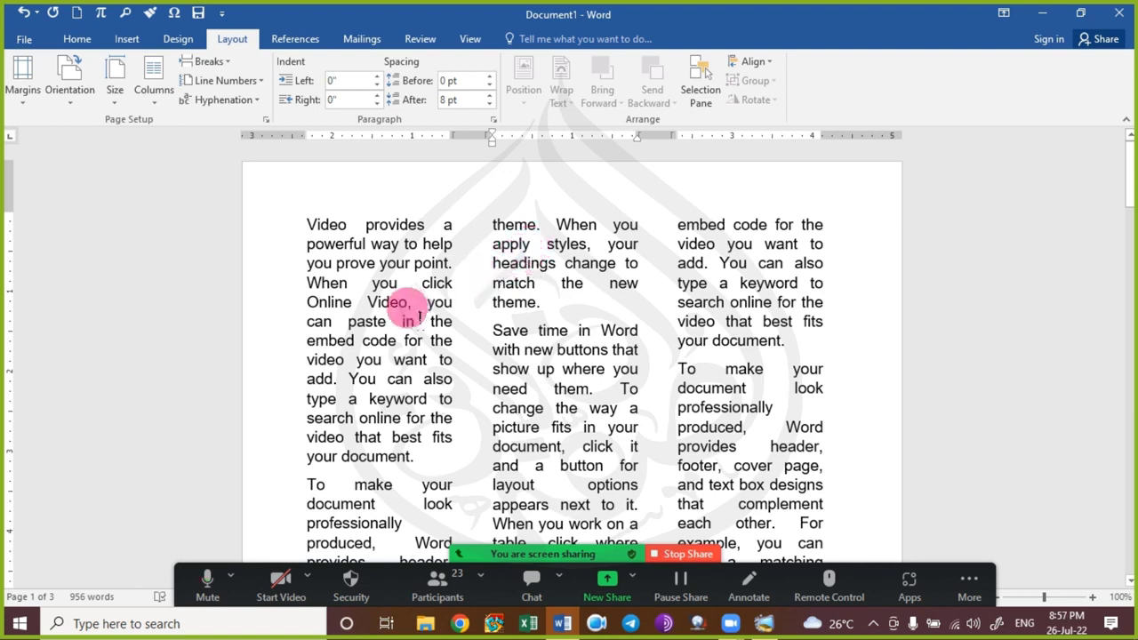
Left-align all the text in the three columns.
{"action": "key", "text": "ctrl+a"}
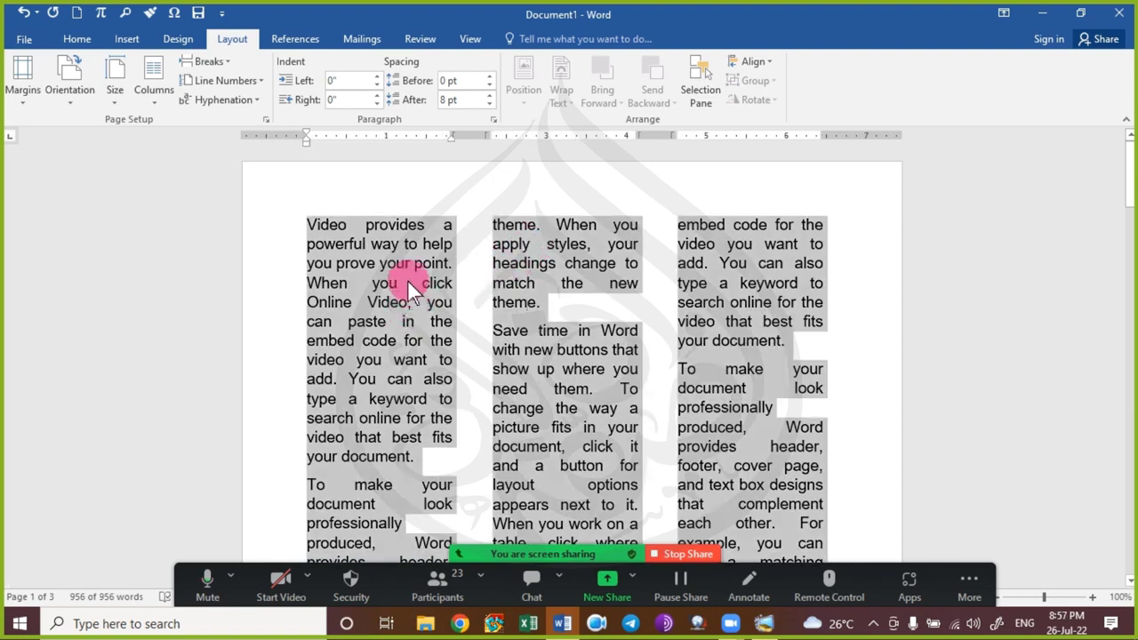
{"action": "key", "text": "ctrl+l"}
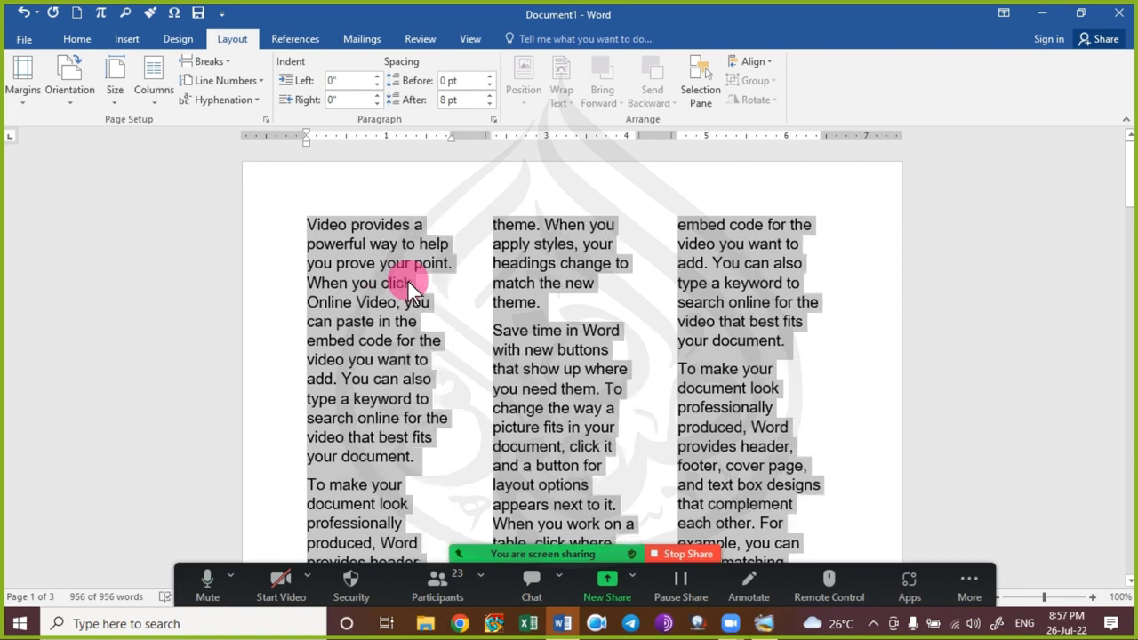
{"action": "left_click", "coordinate": [463, 306]}
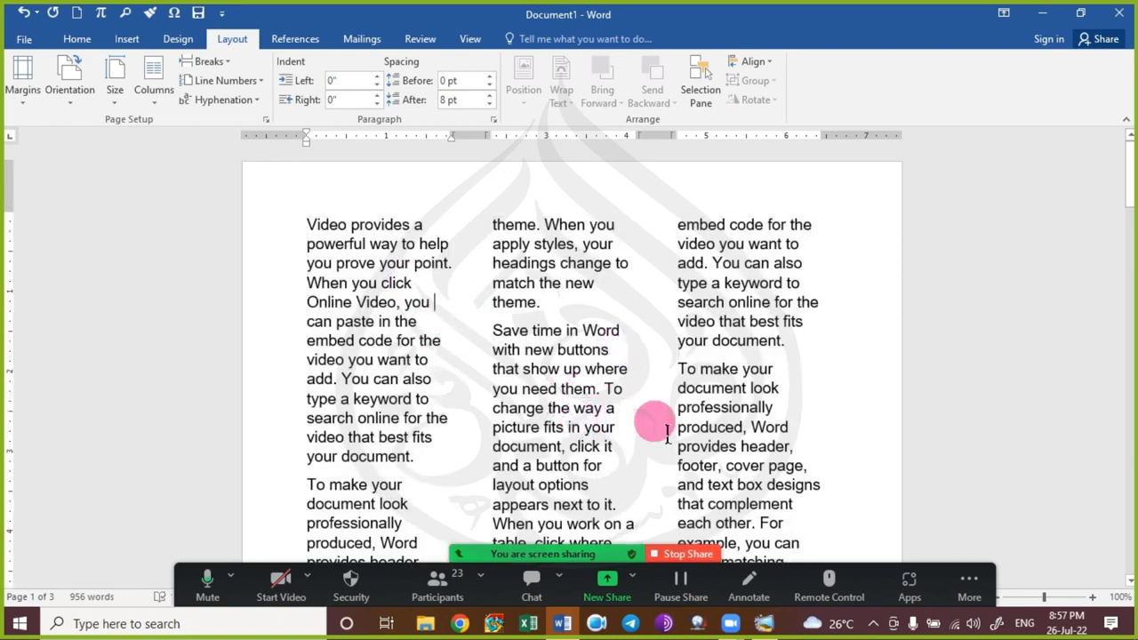
Justify only the first paragraph of the three-column text.
{"action": "left_click", "coordinate": [72, 78]}
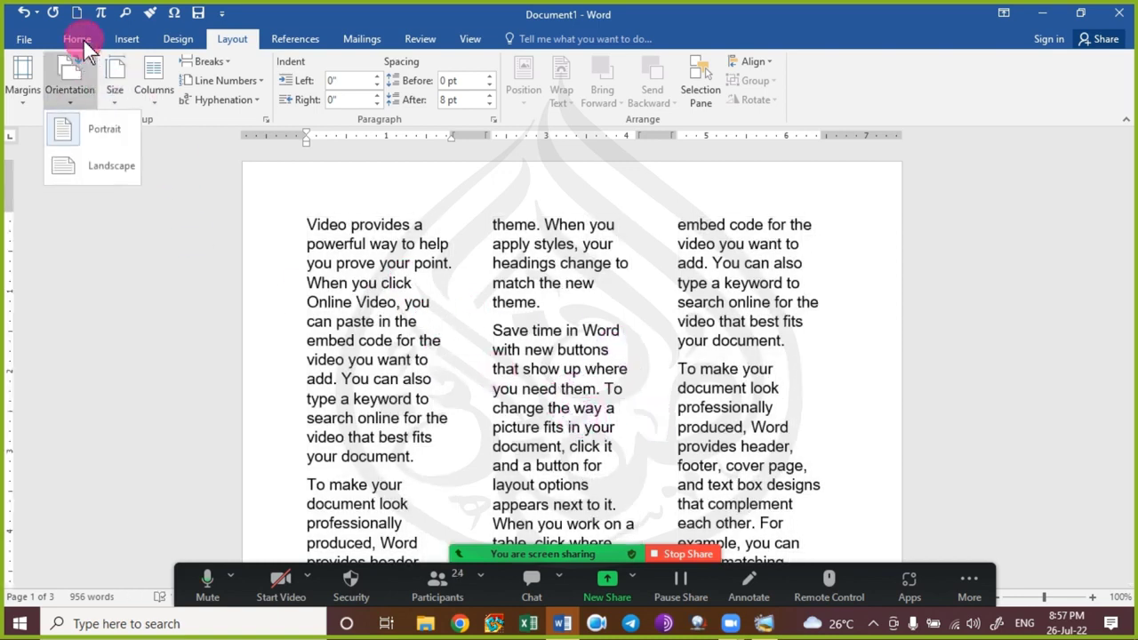
{"action": "left_click", "coordinate": [82, 41]}
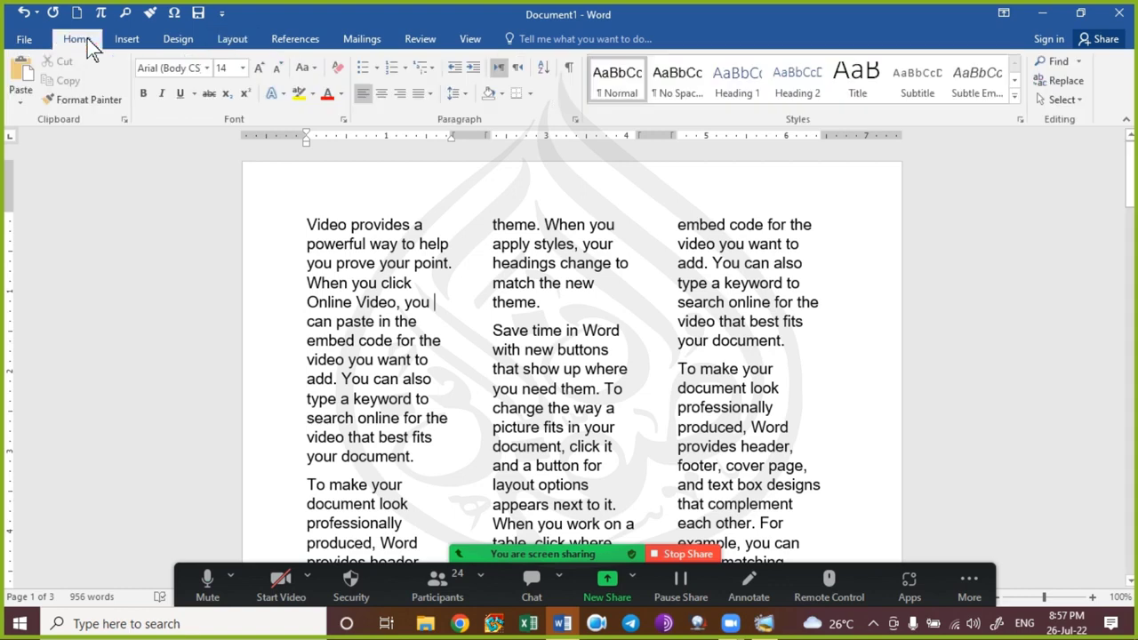
{"action": "left_click", "coordinate": [422, 94]}
{"action": "left_click", "coordinate": [444, 115]}
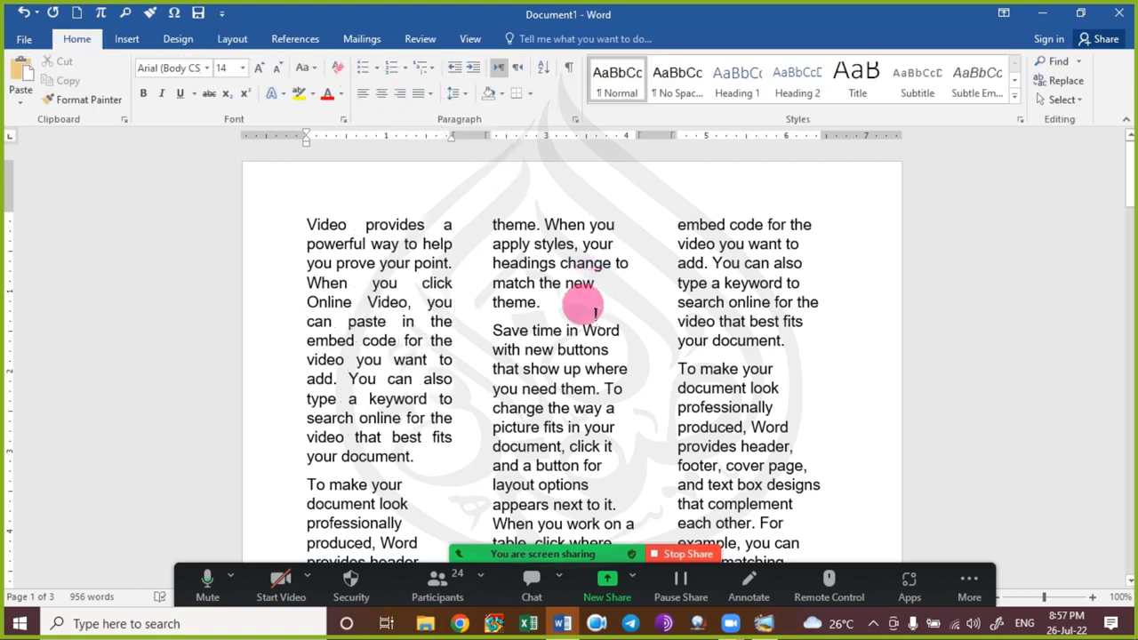
Justify all the text in the three columns and check the alignment down to the second page.
{"action": "key", "text": "ctrl+a"}
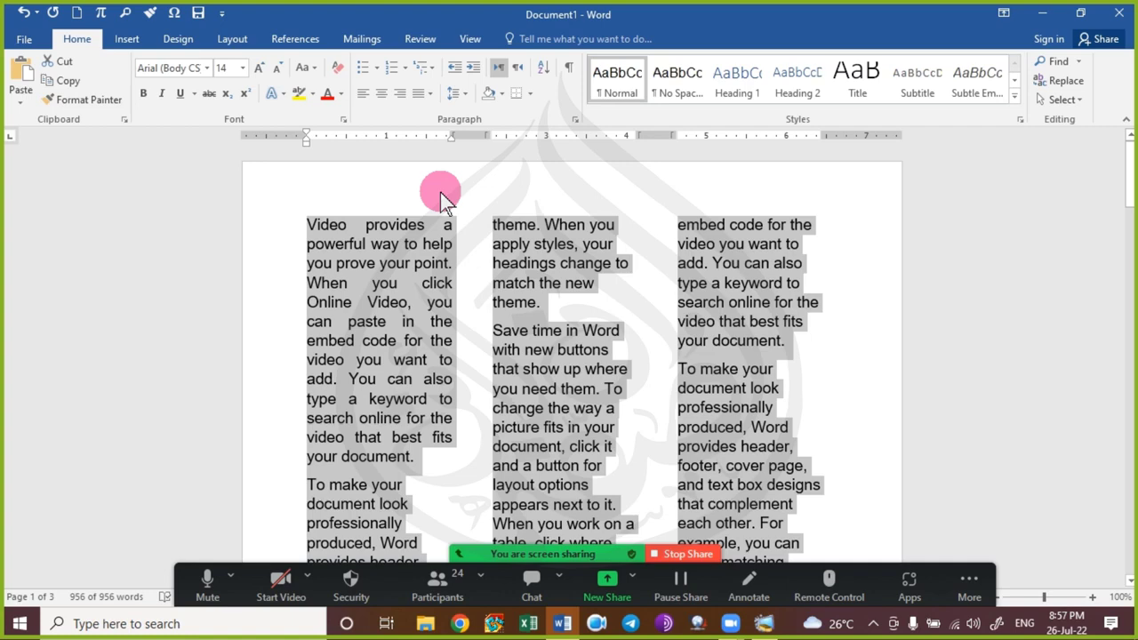
{"action": "key", "text": "ctrl+j"}
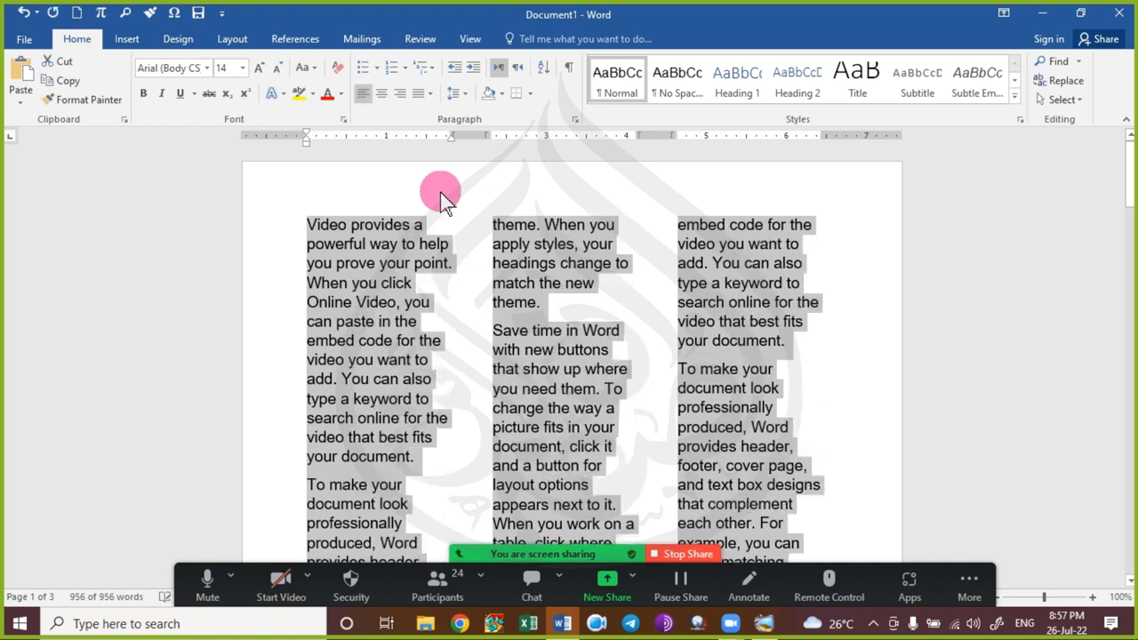
{"action": "left_click", "coordinate": [417, 237]}
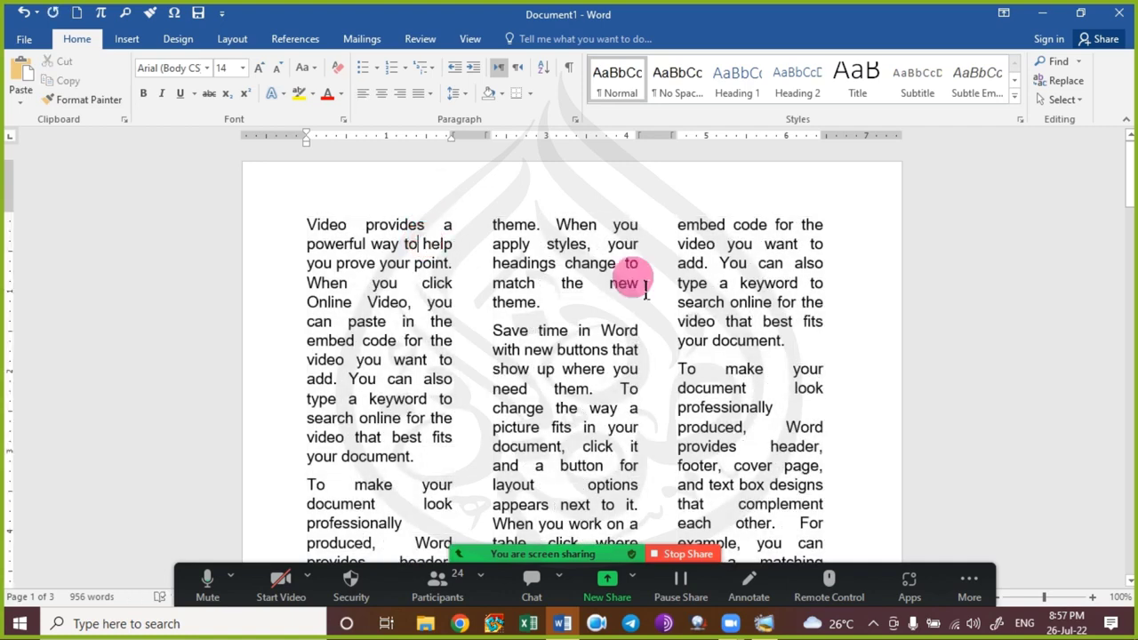
{"action": "scroll", "coordinate": [598, 349], "scroll_direction": "down", "scroll_amount": 3}
{"action": "scroll", "coordinate": [590, 368], "scroll_direction": "down", "scroll_amount": 9}
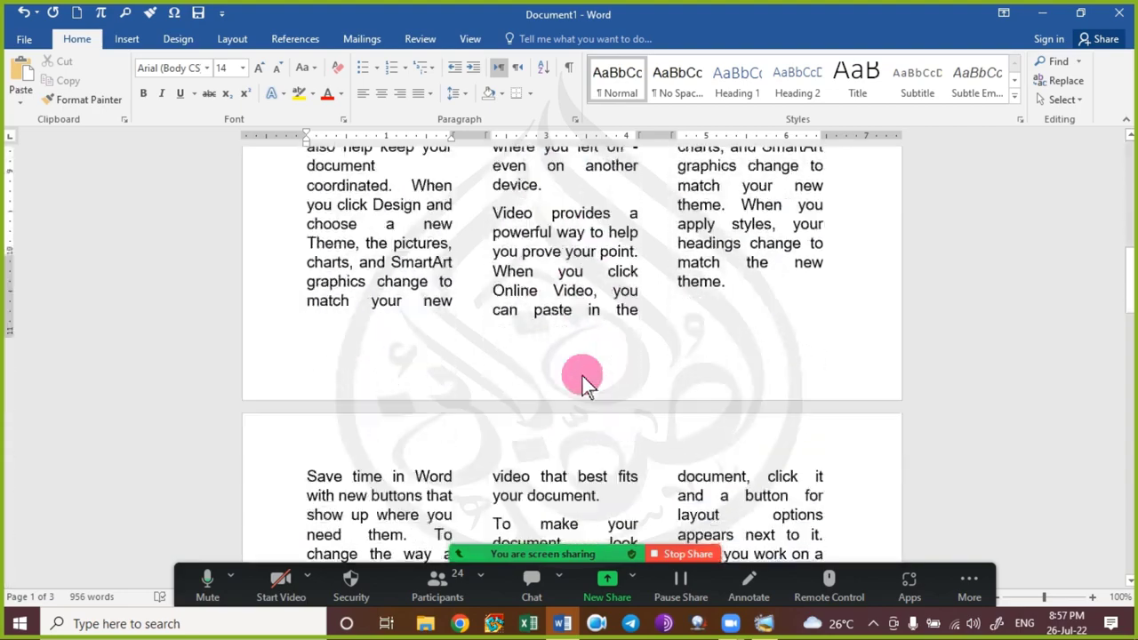
Return to the top of the first page and check the class's replies in the meeting chat.
{"action": "scroll", "coordinate": [584, 382], "scroll_direction": "up", "scroll_amount": 8}
{"action": "scroll", "coordinate": [593, 391], "scroll_direction": "up", "scroll_amount": 4}
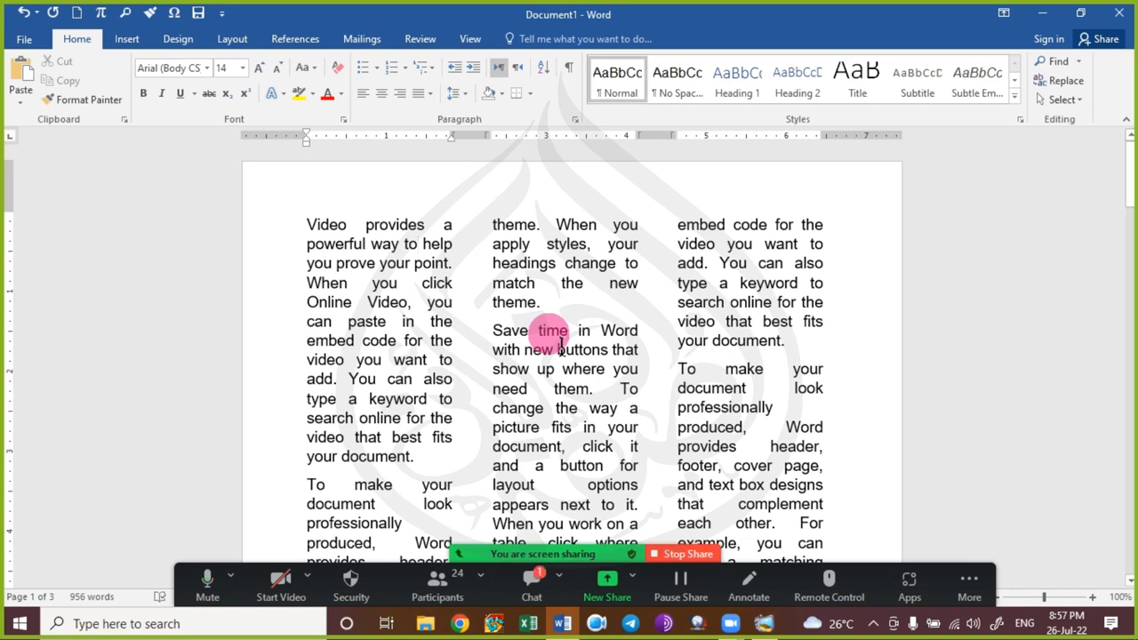
{"action": "left_click", "coordinate": [531, 579]}
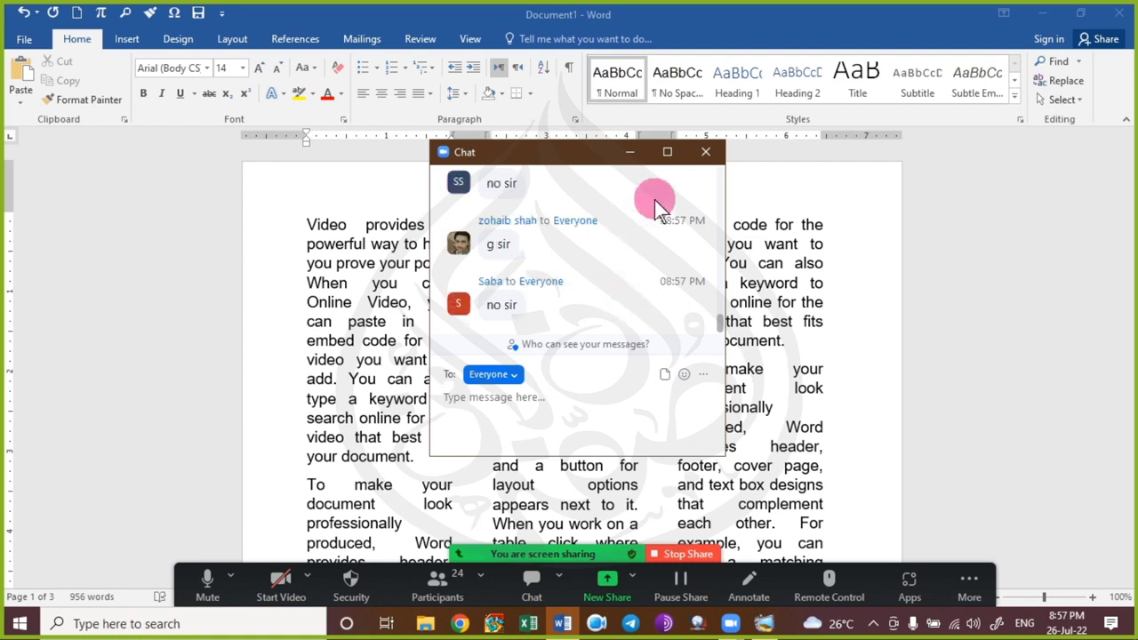
{"action": "left_click", "coordinate": [711, 154]}
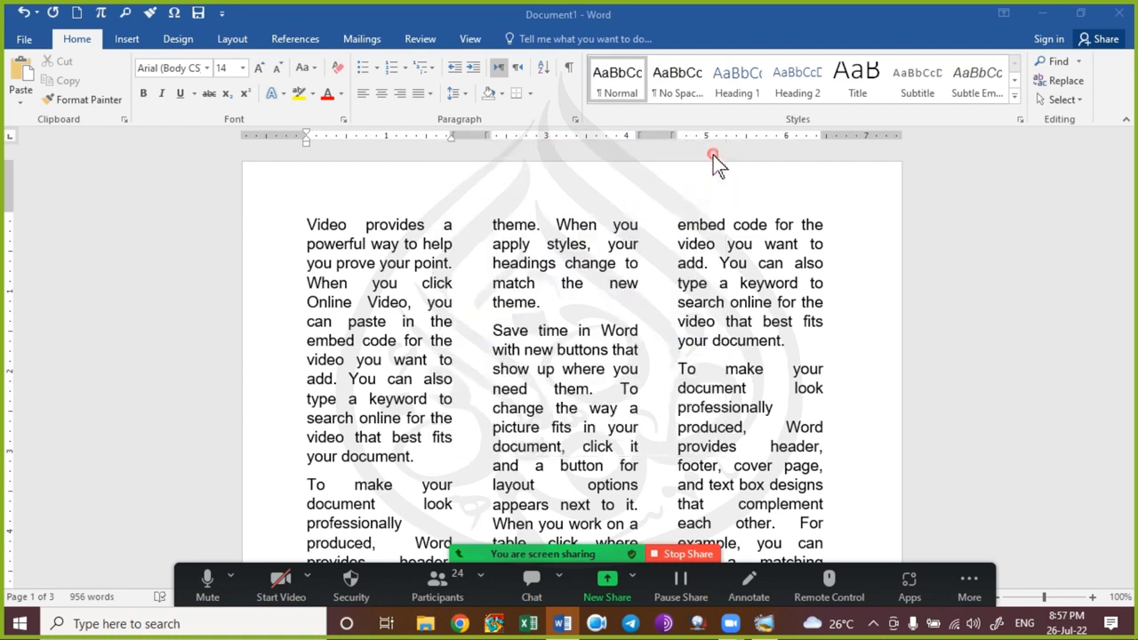
Select all the text and review the preset column layouts without applying one.
{"action": "left_click", "coordinate": [347, 245]}
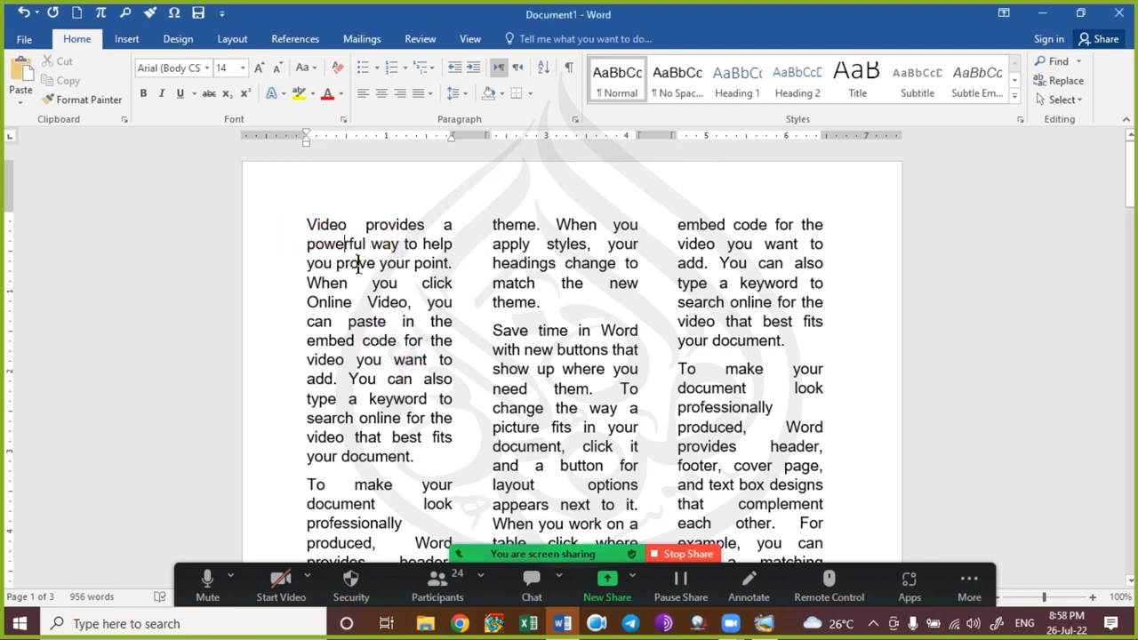
{"action": "left_click", "coordinate": [345, 251]}
{"action": "key", "text": "ctrl+a"}
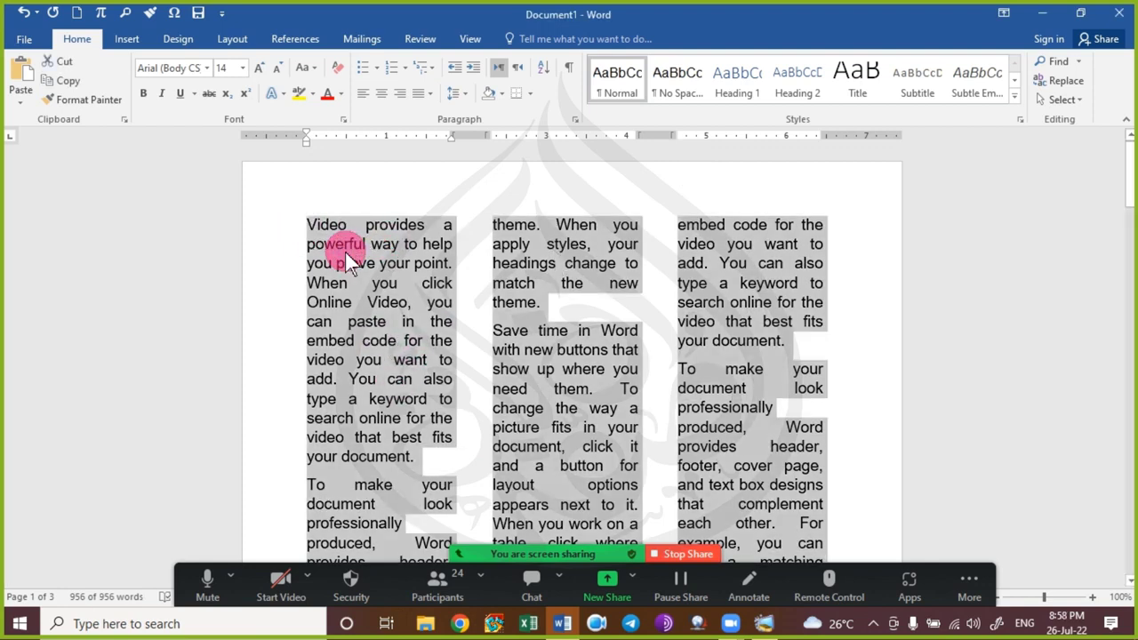
{"action": "left_click", "coordinate": [232, 39]}
{"action": "left_click", "coordinate": [155, 89]}
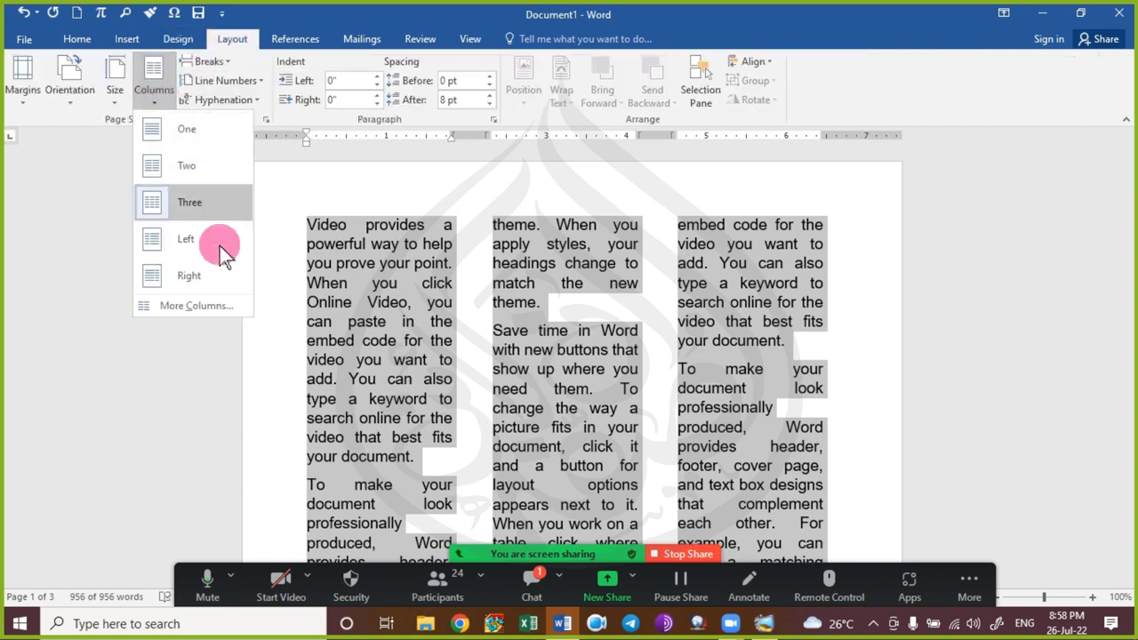
{"action": "left_click", "coordinate": [487, 312]}
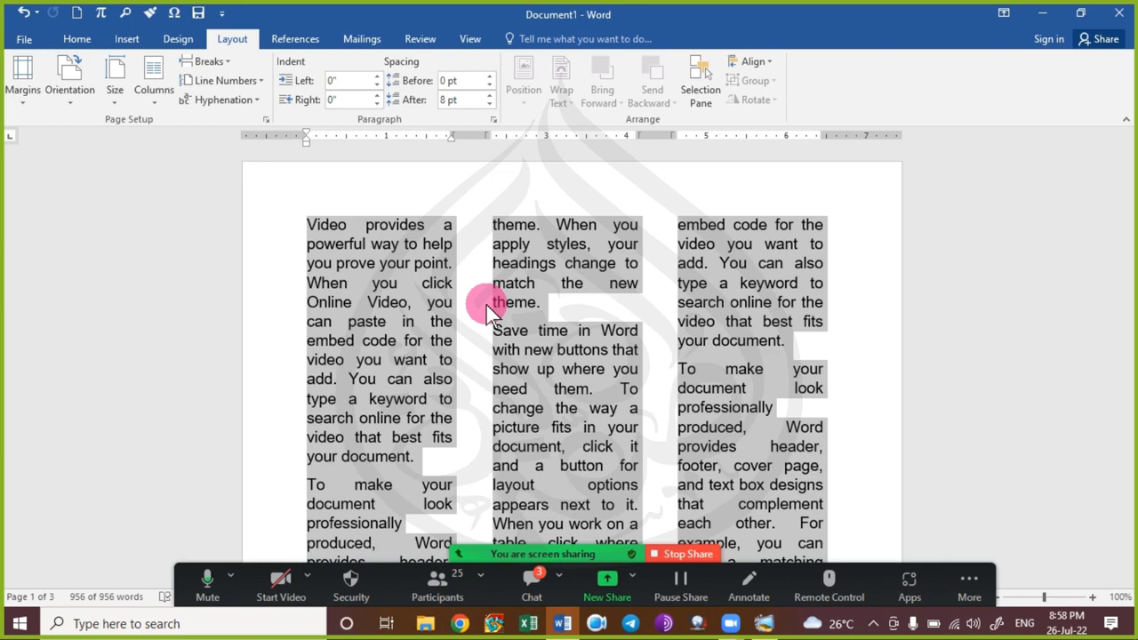
Check the new meeting chat messages, then select and deselect the whole document text.
{"action": "left_click", "coordinate": [525, 583]}
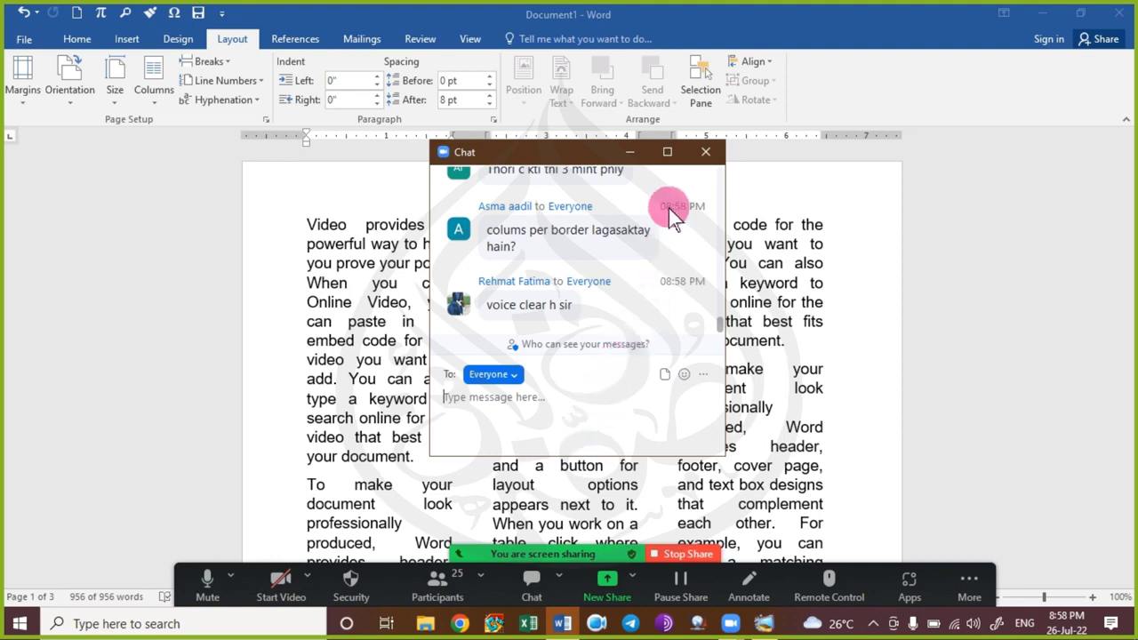
{"action": "left_click", "coordinate": [705, 160]}
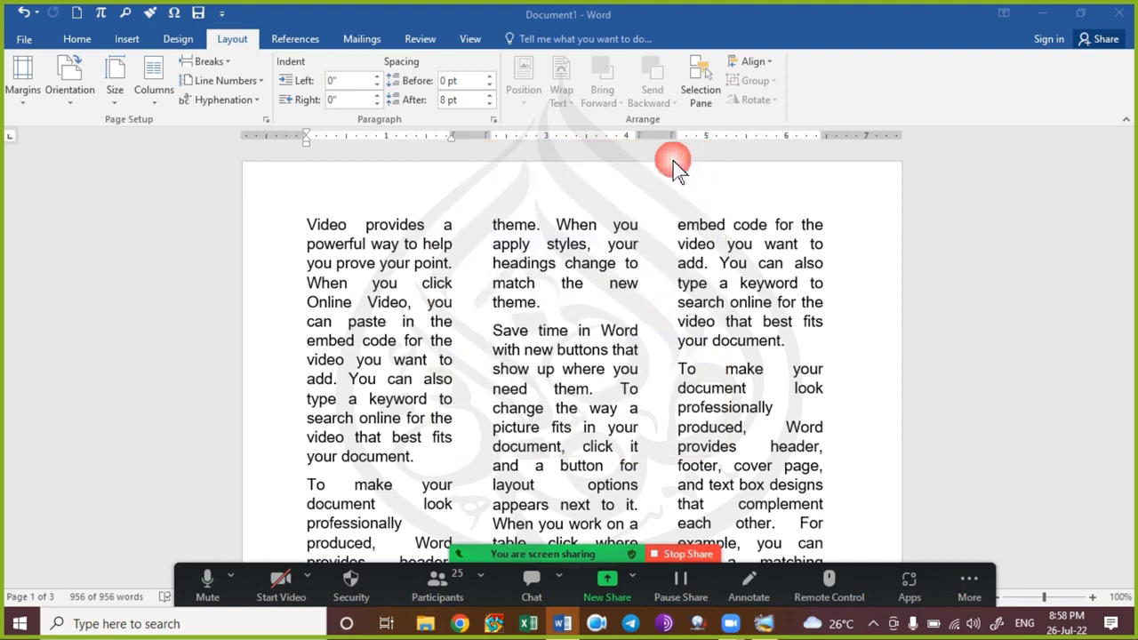
{"action": "key", "text": "ctrl+a"}
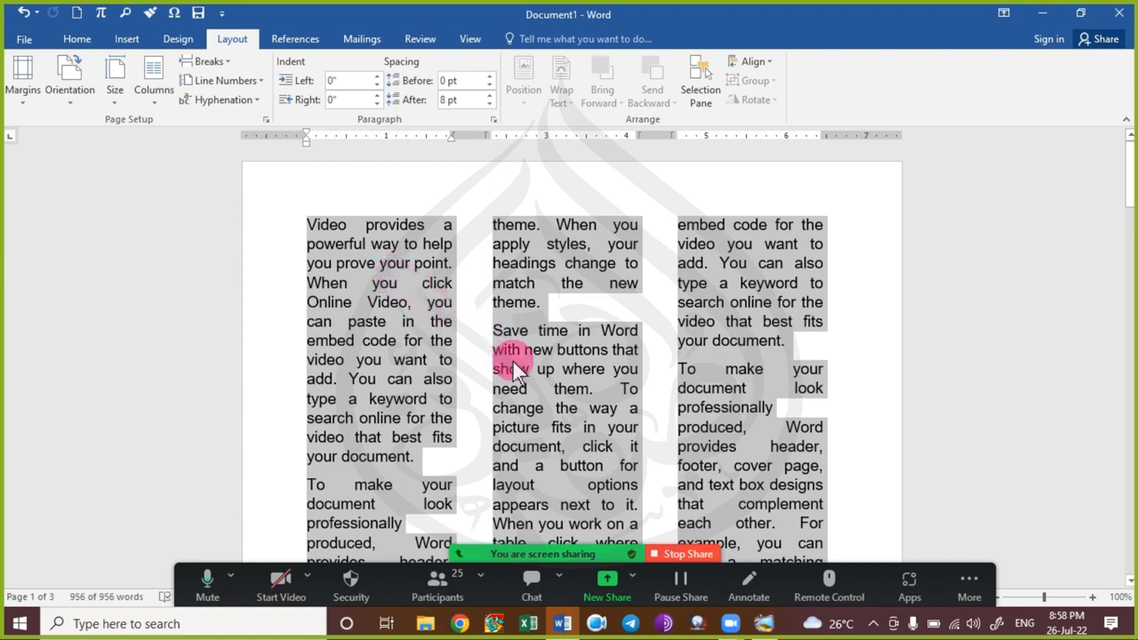
{"action": "left_click", "coordinate": [594, 390]}
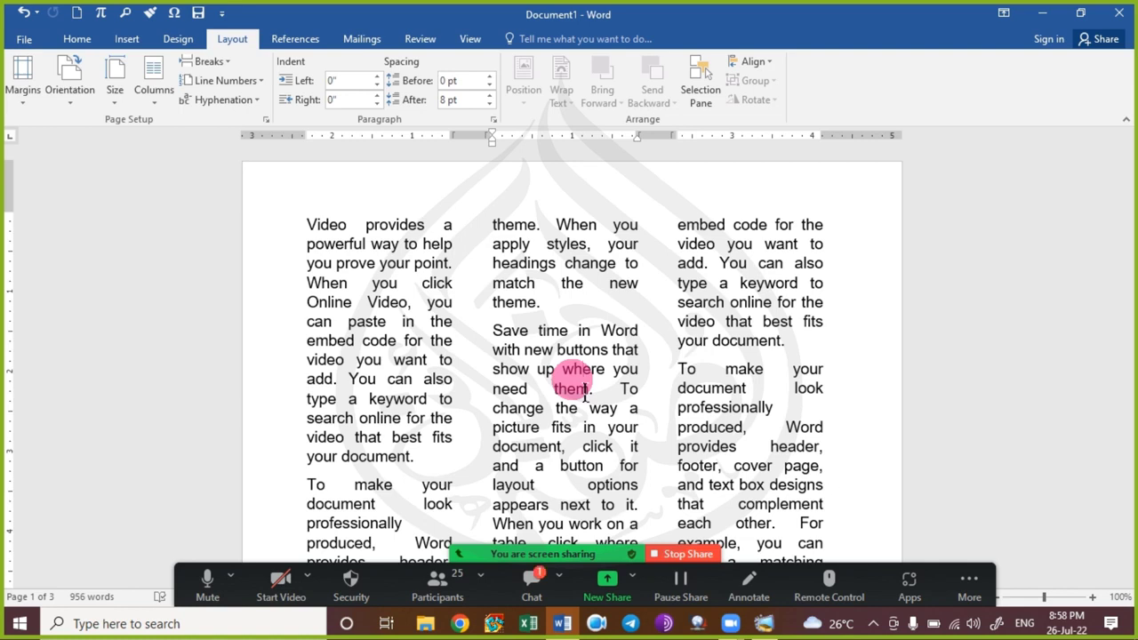
Read back through the meeting chat for the student's question about putting borders on columns.
{"action": "left_click", "coordinate": [516, 582]}
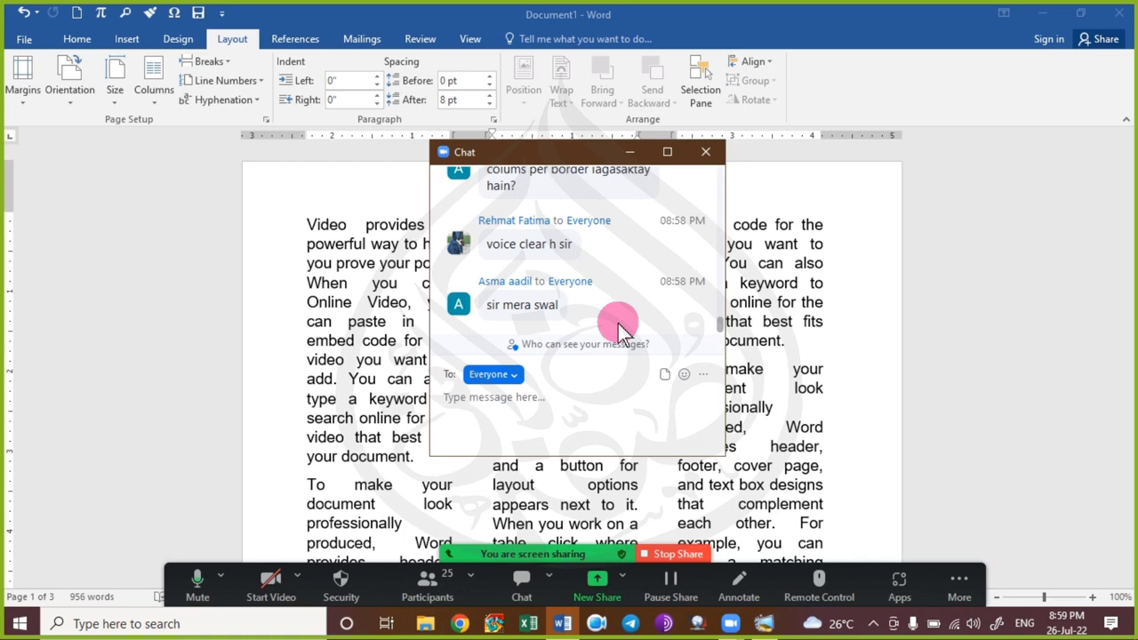
{"action": "scroll", "coordinate": [626, 294], "scroll_direction": "up", "scroll_amount": 2}
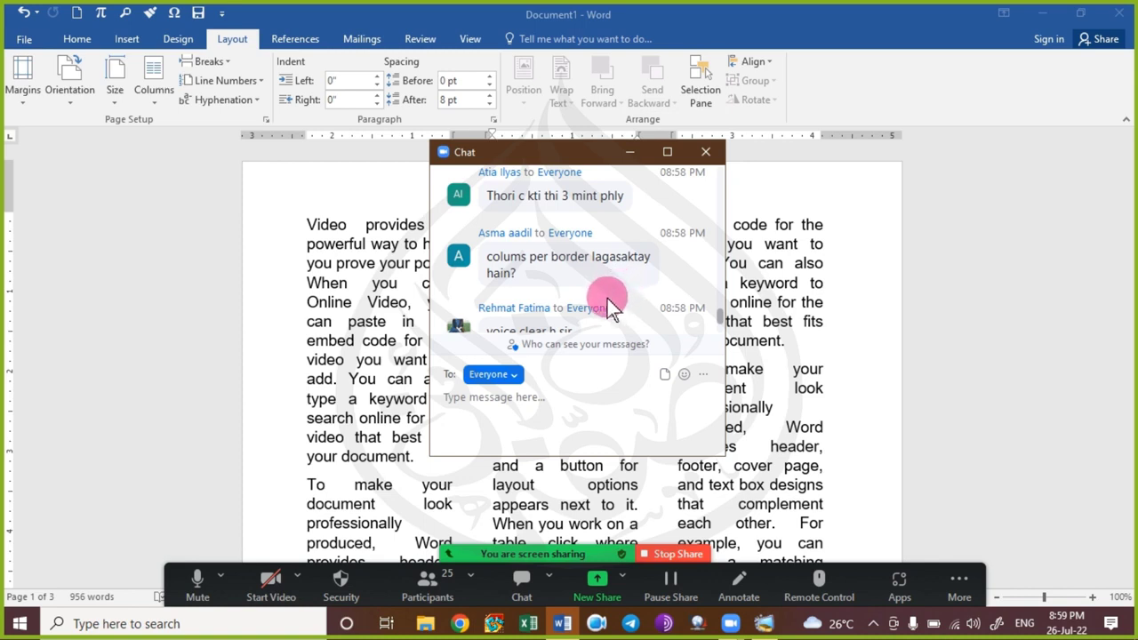
{"action": "scroll", "coordinate": [612, 316], "scroll_direction": "up", "scroll_amount": 1}
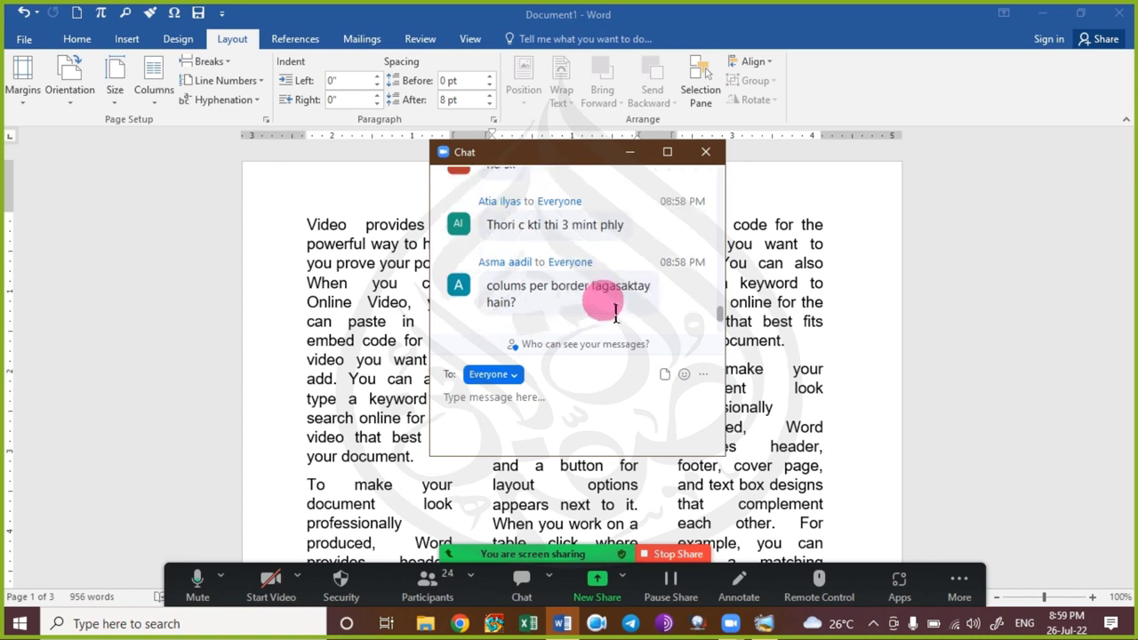
{"action": "scroll", "coordinate": [614, 314], "scroll_direction": "up", "scroll_amount": 1}
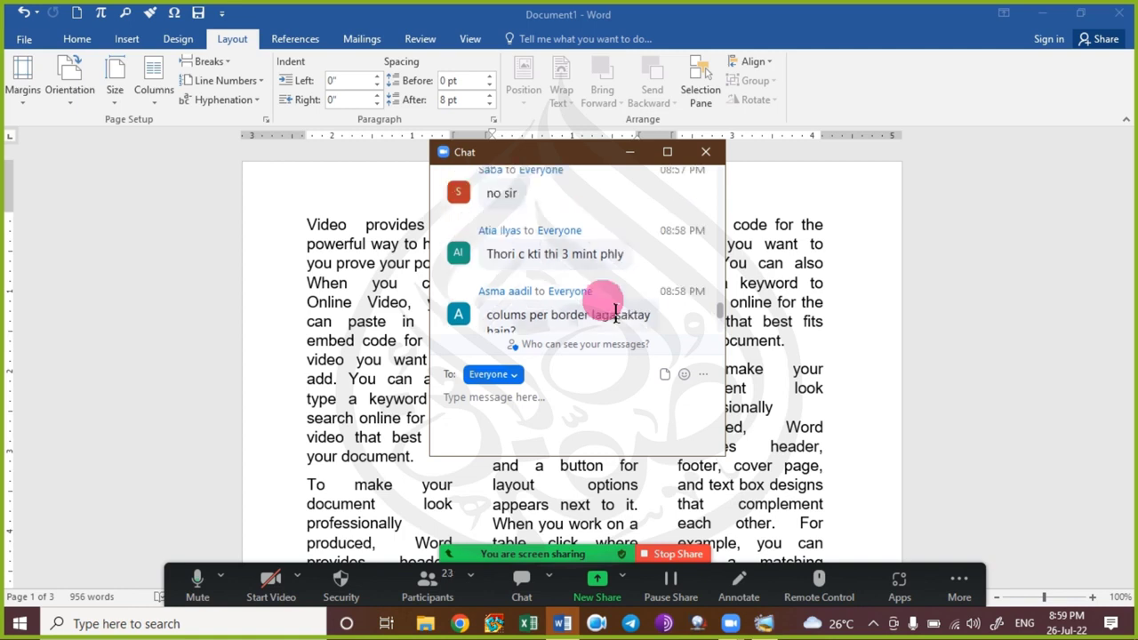
{"action": "scroll", "coordinate": [615, 314], "scroll_direction": "up", "scroll_amount": 3}
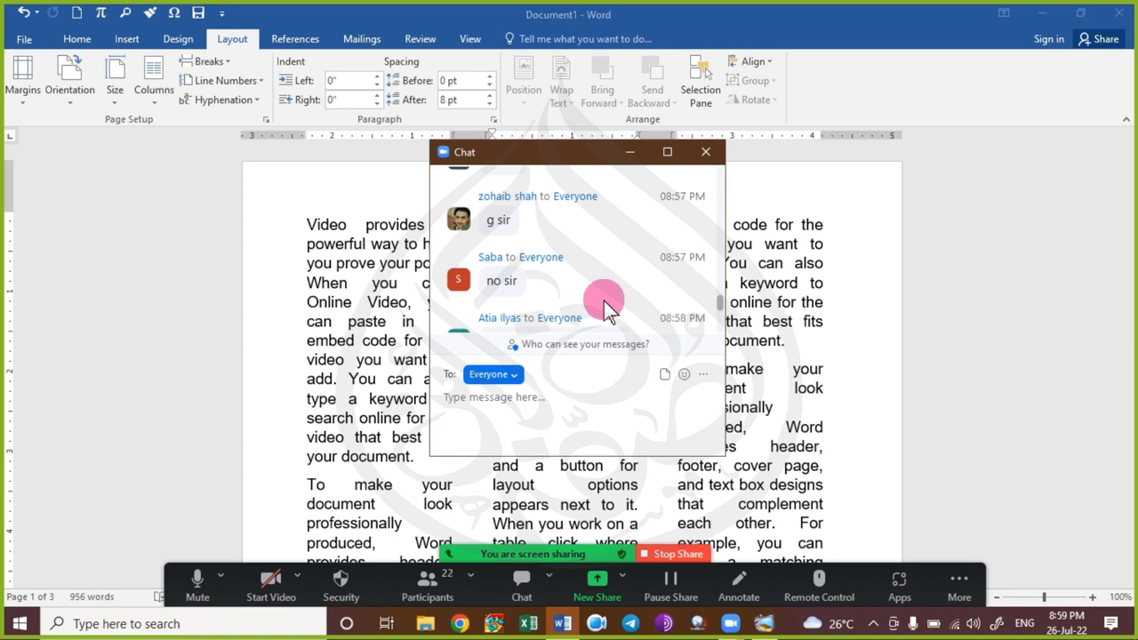
{"action": "scroll", "coordinate": [608, 312], "scroll_direction": "up", "scroll_amount": 4}
{"action": "scroll", "coordinate": [608, 311], "scroll_direction": "down", "scroll_amount": 7}
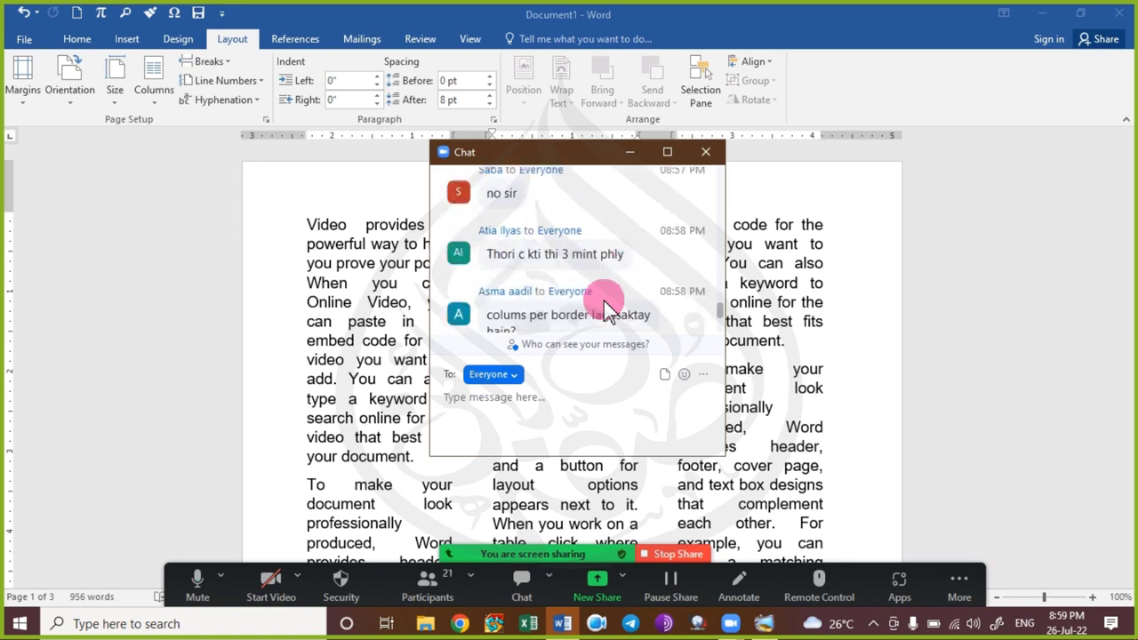
{"action": "scroll", "coordinate": [608, 309], "scroll_direction": "down", "scroll_amount": 2}
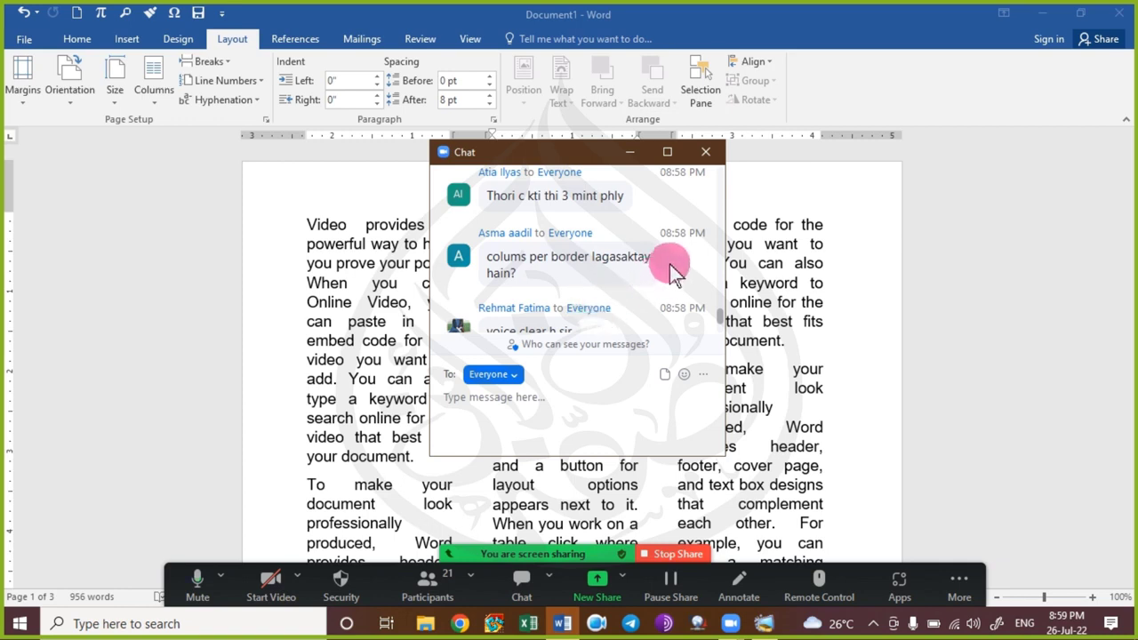
{"action": "left_click_drag", "start_coordinate": [672, 266], "coordinate": [639, 274]}
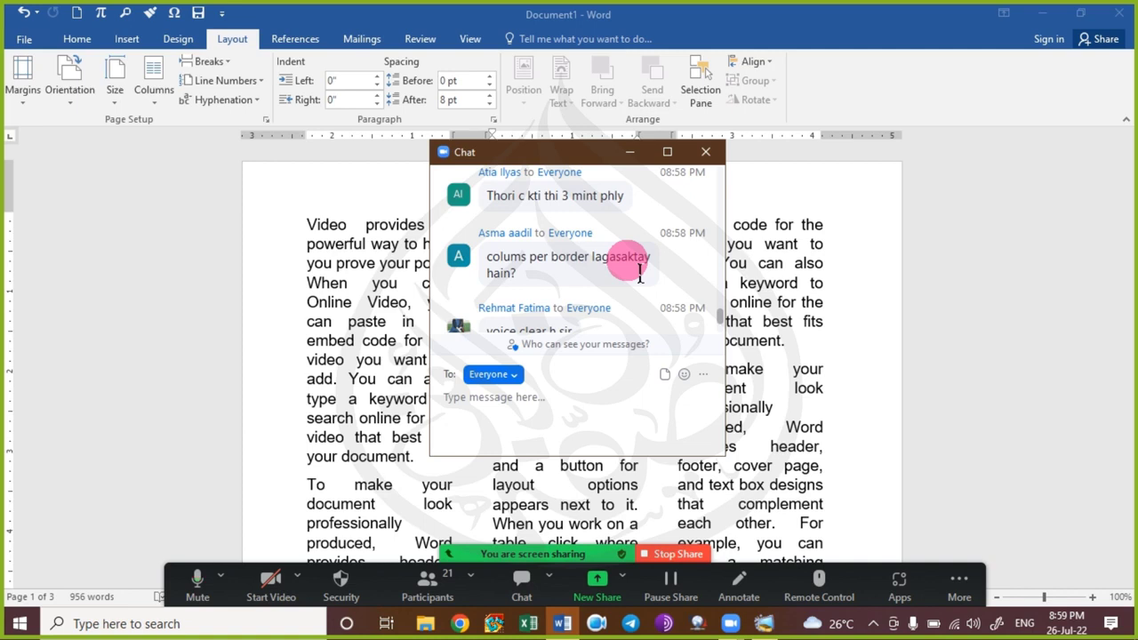
{"action": "scroll", "coordinate": [640, 272], "scroll_direction": "down", "scroll_amount": 2}
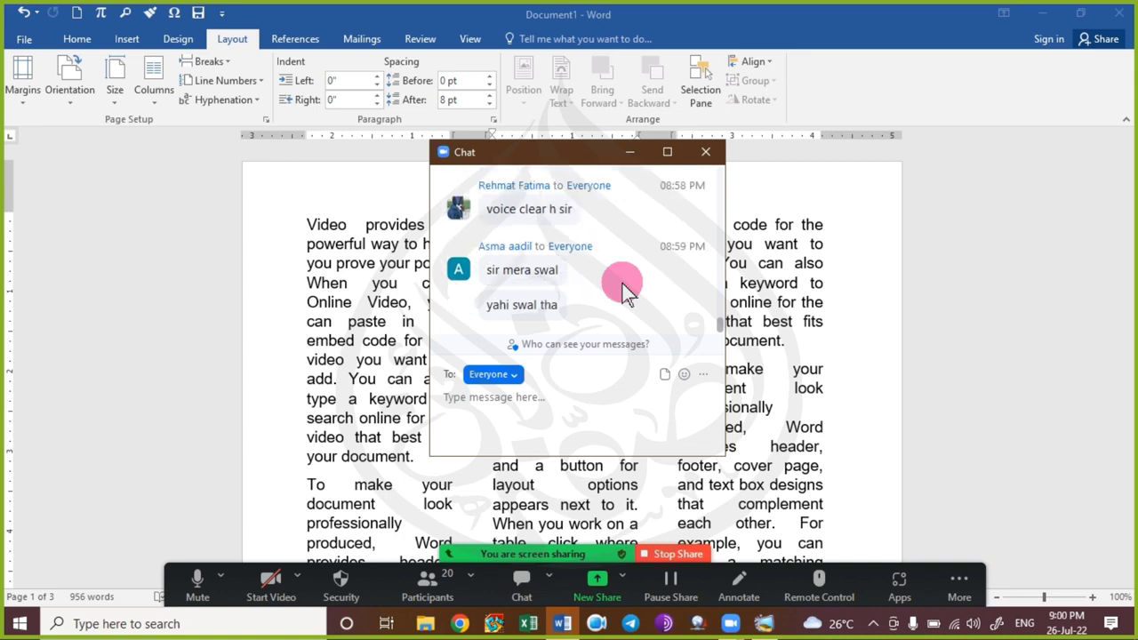
{"action": "scroll", "coordinate": [627, 289], "scroll_direction": "up", "scroll_amount": 3}
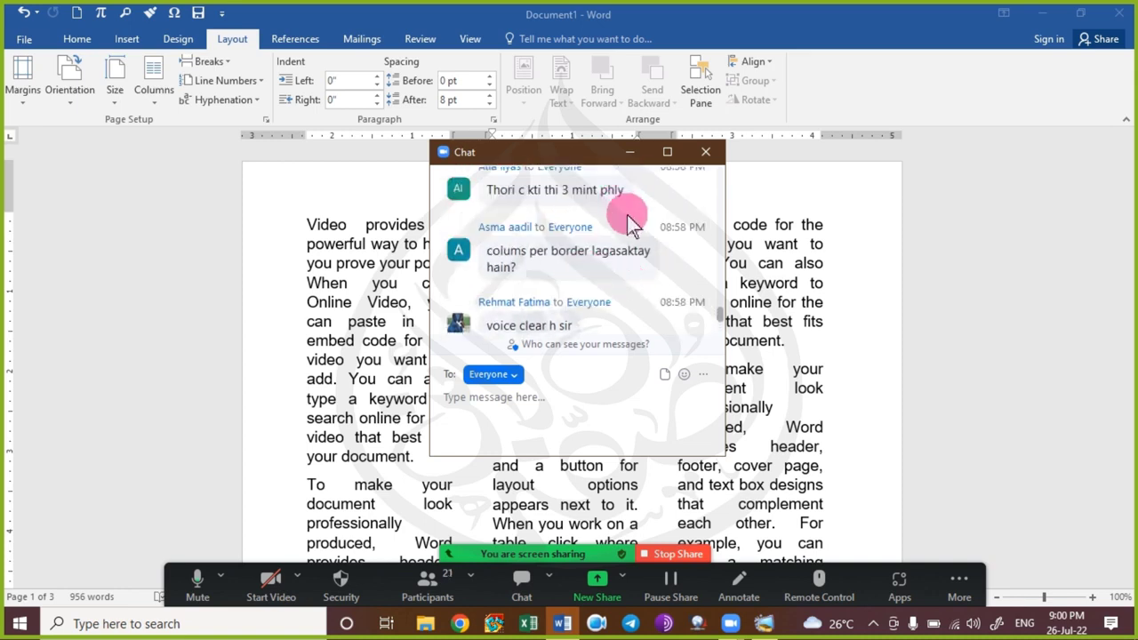
{"action": "left_click", "coordinate": [704, 156]}
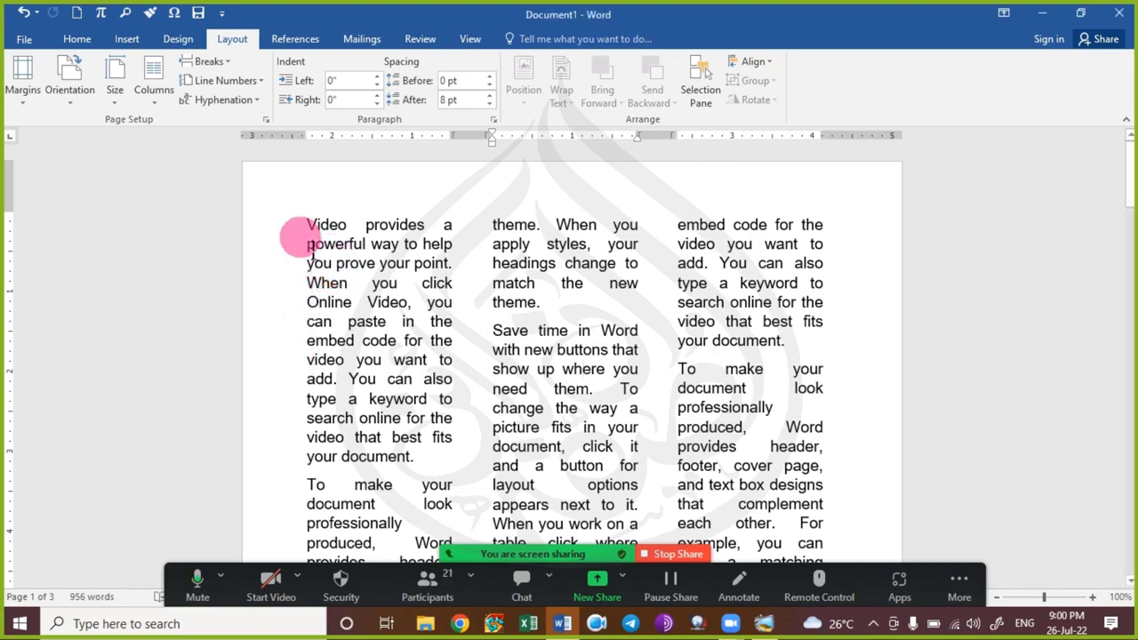
{"action": "left_click_drag", "start_coordinate": [303, 227], "coordinate": [447, 379]}
{"action": "left_click", "coordinate": [552, 256]}
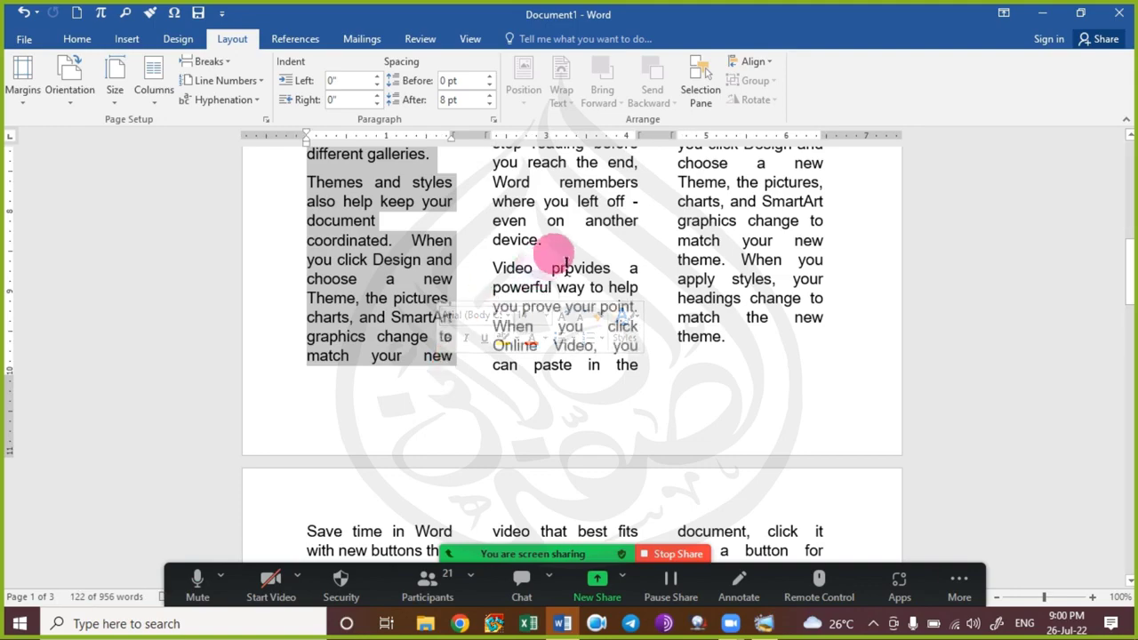
{"action": "scroll", "coordinate": [551, 294], "scroll_direction": "up", "scroll_amount": 3}
{"action": "scroll", "coordinate": [552, 296], "scroll_direction": "up", "scroll_amount": 5}
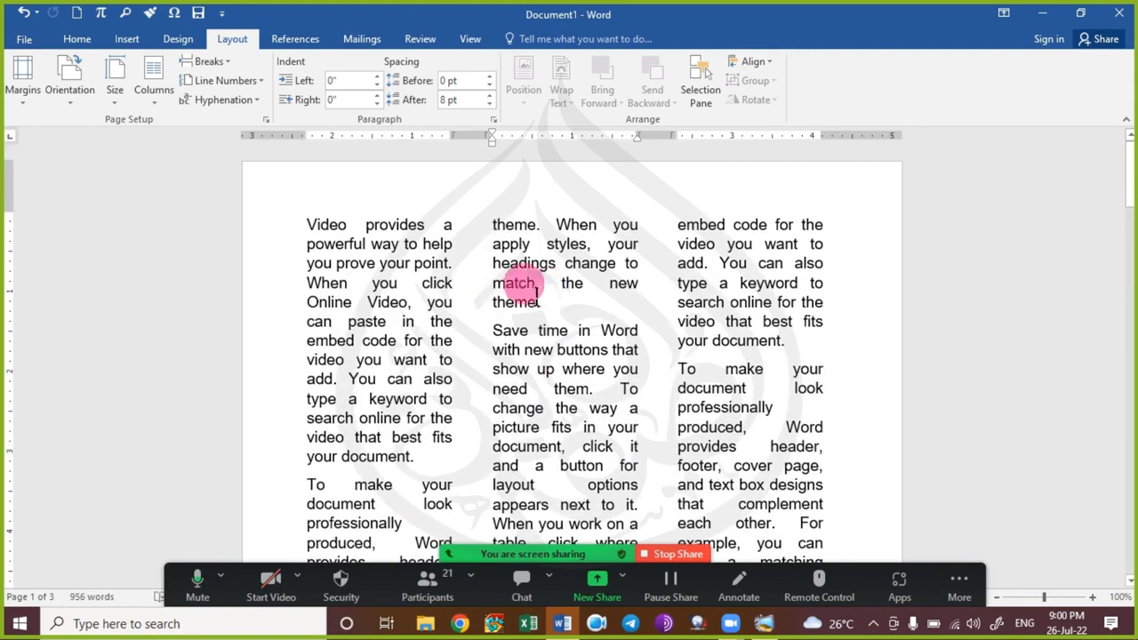
Draw a rectangle over the whole first column of page one, about 10.2" high and 2.19" wide.
{"action": "left_click", "coordinate": [128, 41]}
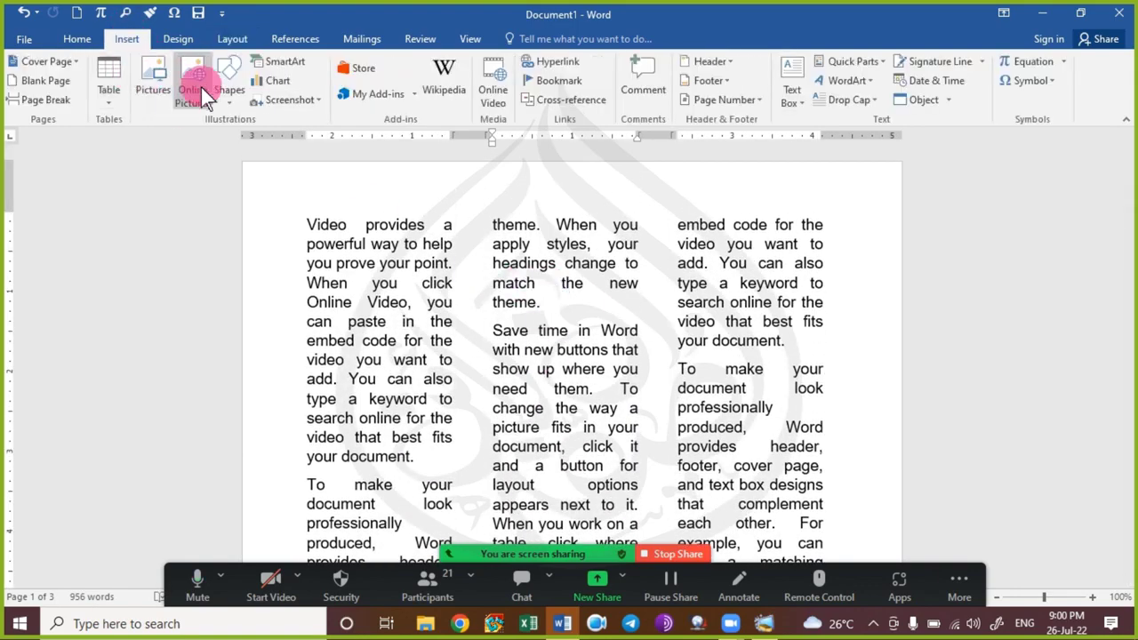
{"action": "left_click", "coordinate": [224, 88]}
{"action": "left_click", "coordinate": [264, 141]}
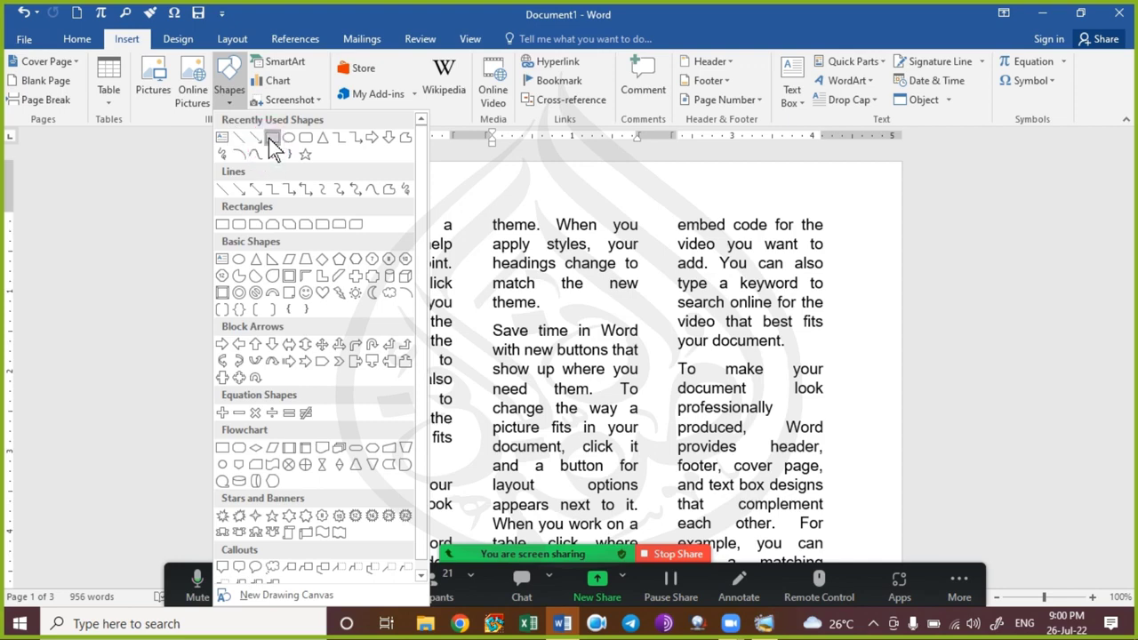
{"action": "left_click_drag", "start_coordinate": [293, 201], "coordinate": [417, 488]}
{"action": "mouse_move", "coordinate": [436, 526]}
{"action": "left_mouse_down"}
{"action": "mouse_move", "coordinate": [455, 612]}
{"action": "mouse_move", "coordinate": [466, 613]}
{"action": "mouse_move", "coordinate": [464, 578]}
{"action": "mouse_move", "coordinate": [407, 610]}
{"action": "mouse_move", "coordinate": [452, 469]}
{"action": "mouse_move", "coordinate": [419, 415]}
{"action": "mouse_move", "coordinate": [435, 601]}
{"action": "mouse_move", "coordinate": [429, 582]}
{"action": "mouse_move", "coordinate": [431, 593]}
{"action": "mouse_move", "coordinate": [451, 523]}
{"action": "mouse_move", "coordinate": [476, 534]}
{"action": "mouse_move", "coordinate": [468, 529]}
{"action": "left_mouse_up"}
{"action": "scroll", "coordinate": [342, 377], "scroll_direction": "up", "scroll_amount": 3}
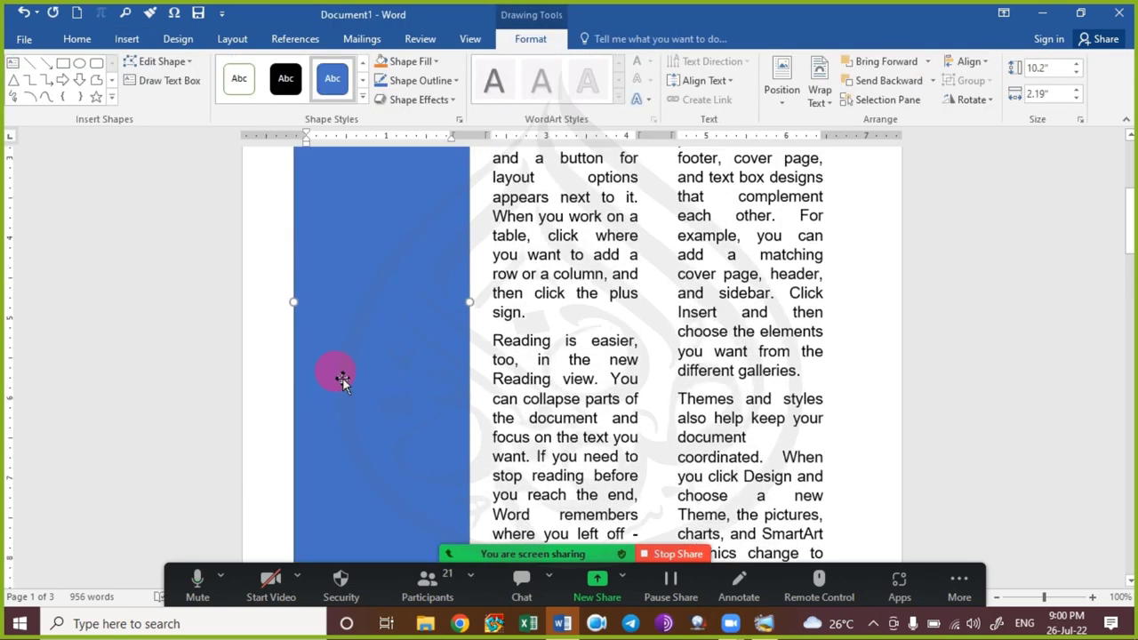
{"action": "scroll", "coordinate": [343, 377], "scroll_direction": "up", "scroll_amount": 5}
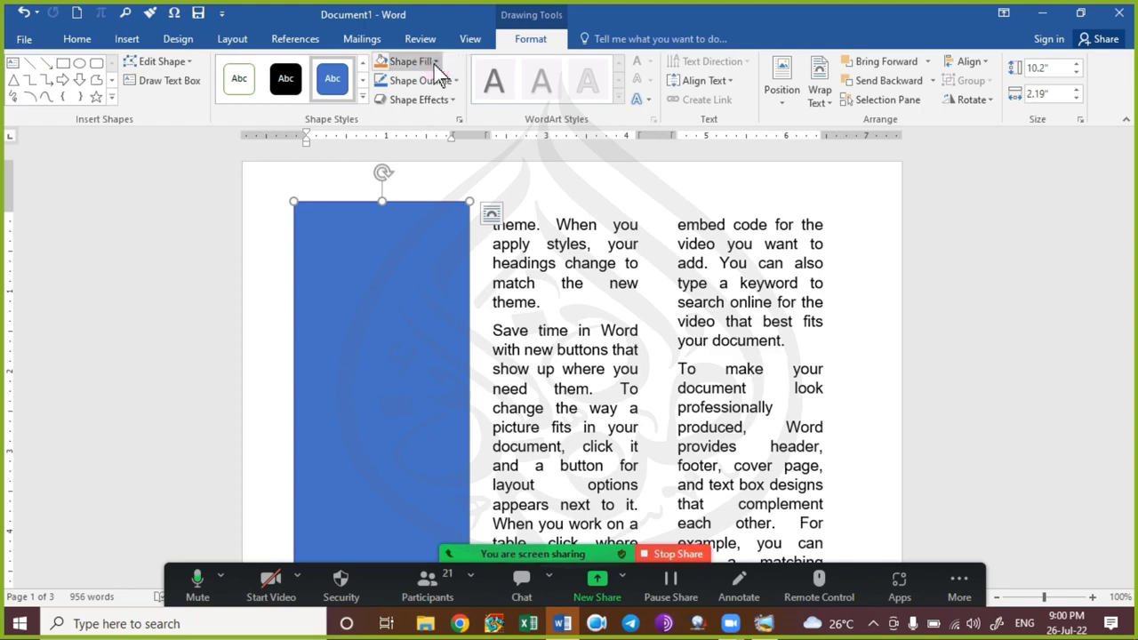
Remove the rectangle's fill and check how its outline frames the first column down the page.
{"action": "left_click", "coordinate": [411, 61]}
{"action": "left_click", "coordinate": [430, 209]}
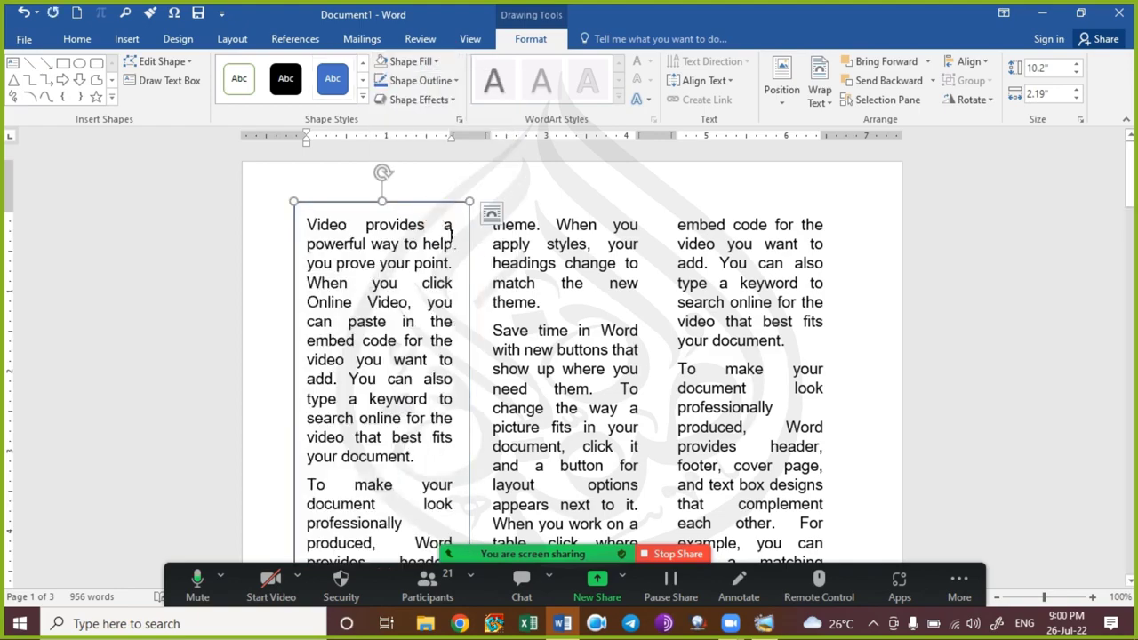
{"action": "left_click", "coordinate": [580, 316]}
{"action": "scroll", "coordinate": [586, 338], "scroll_direction": "down", "scroll_amount": 8}
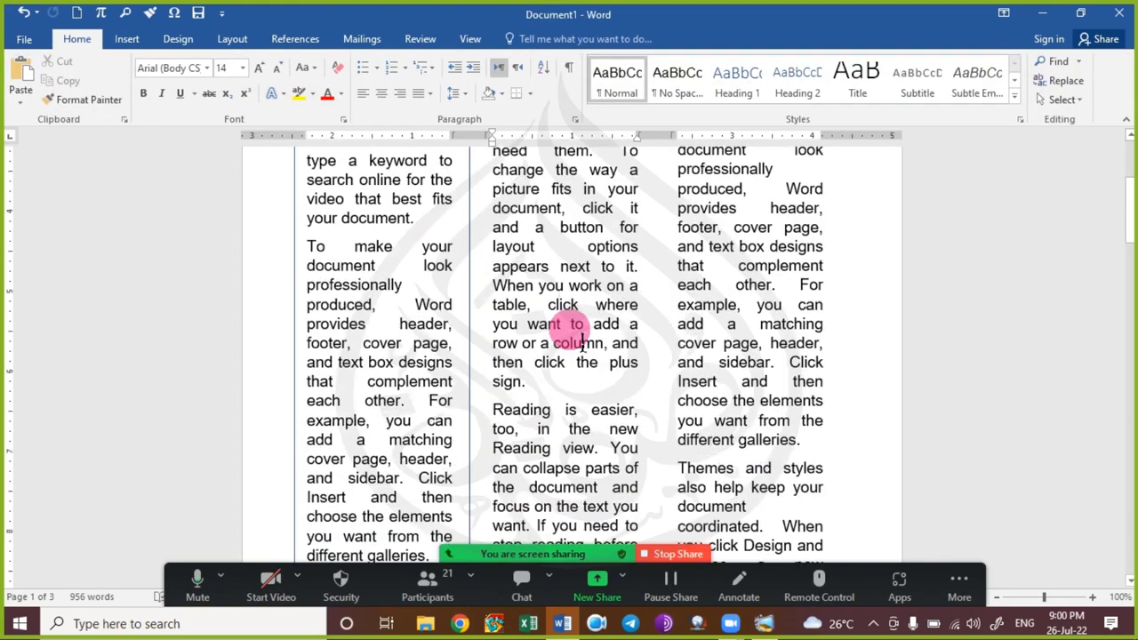
{"action": "scroll", "coordinate": [573, 334], "scroll_direction": "down", "scroll_amount": 3}
{"action": "scroll", "coordinate": [573, 294], "scroll_direction": "up", "scroll_amount": 7}
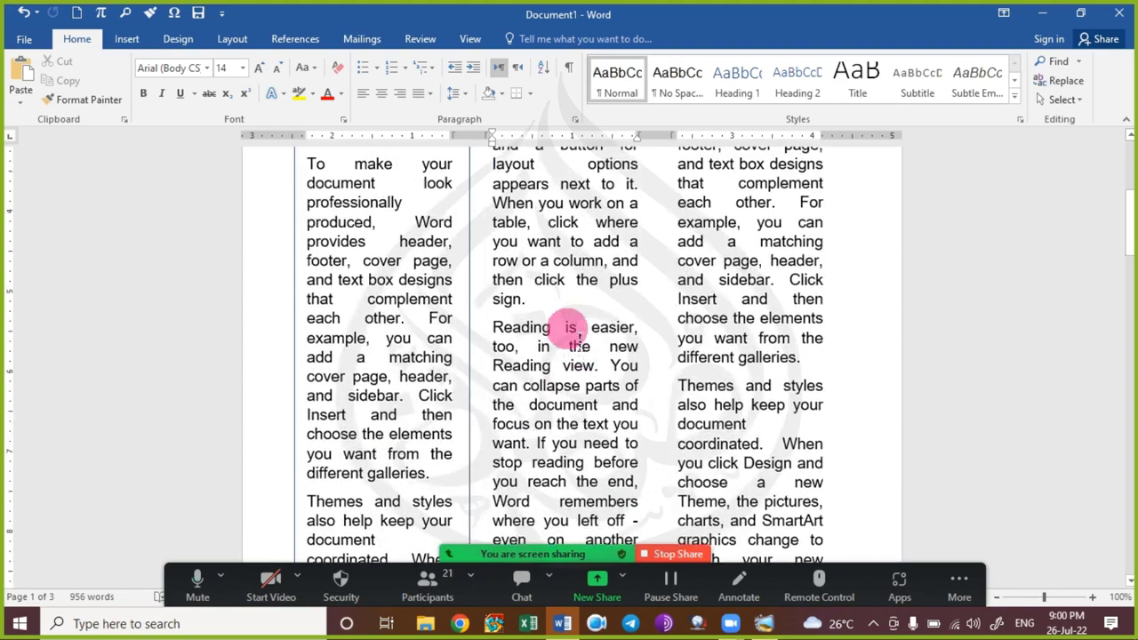
{"action": "scroll", "coordinate": [440, 200], "scroll_direction": "up", "scroll_amount": 2}
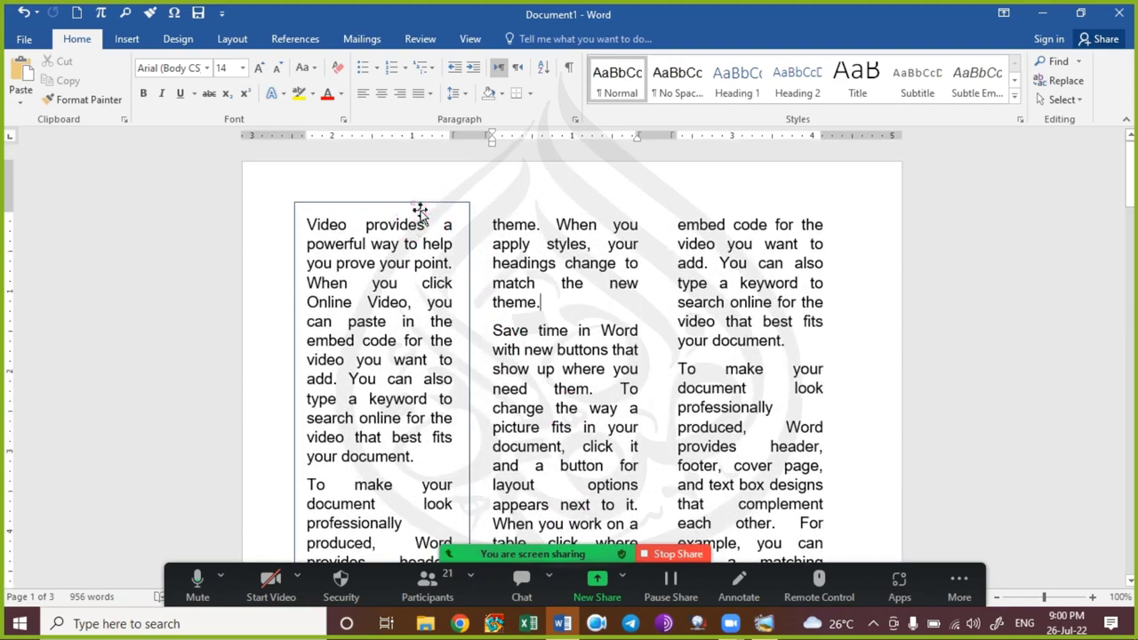
Look through the outline options of the rectangle around the first column and change its line to a gradient line.
{"action": "left_click", "coordinate": [420, 211]}
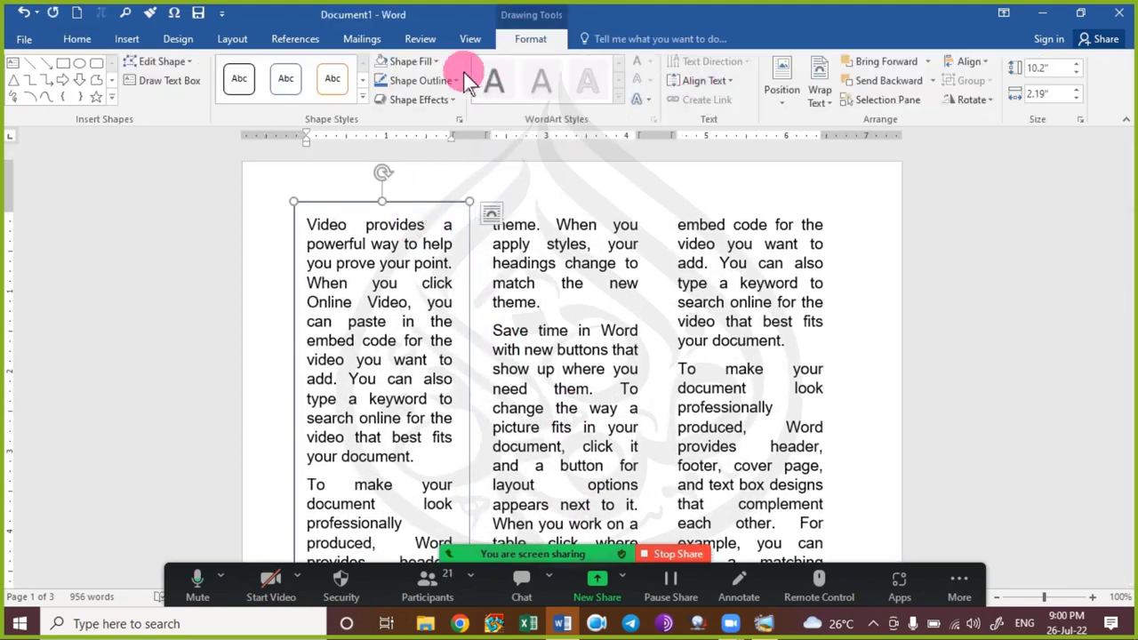
{"action": "left_click", "coordinate": [434, 80]}
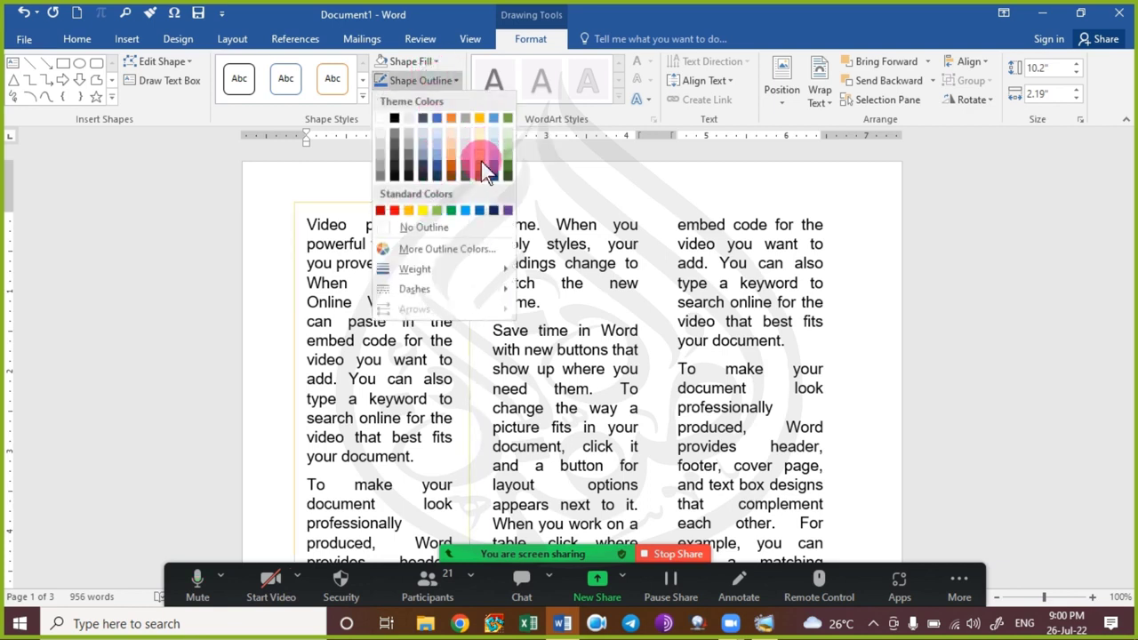
{"action": "mouse_move", "coordinate": [485, 269]}
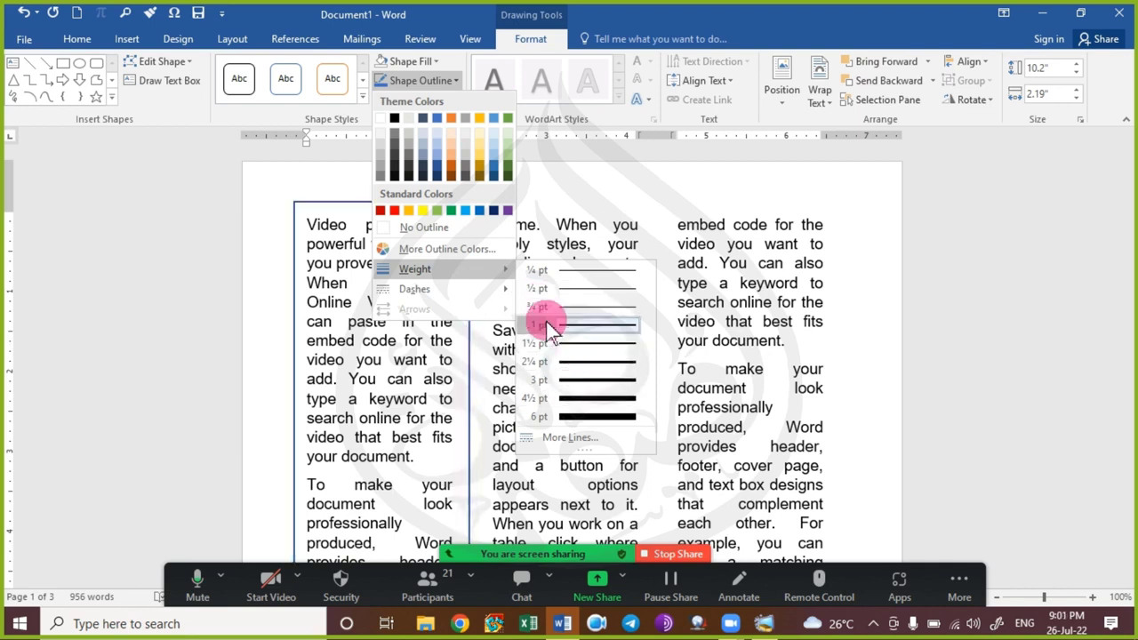
{"action": "mouse_move", "coordinate": [505, 290]}
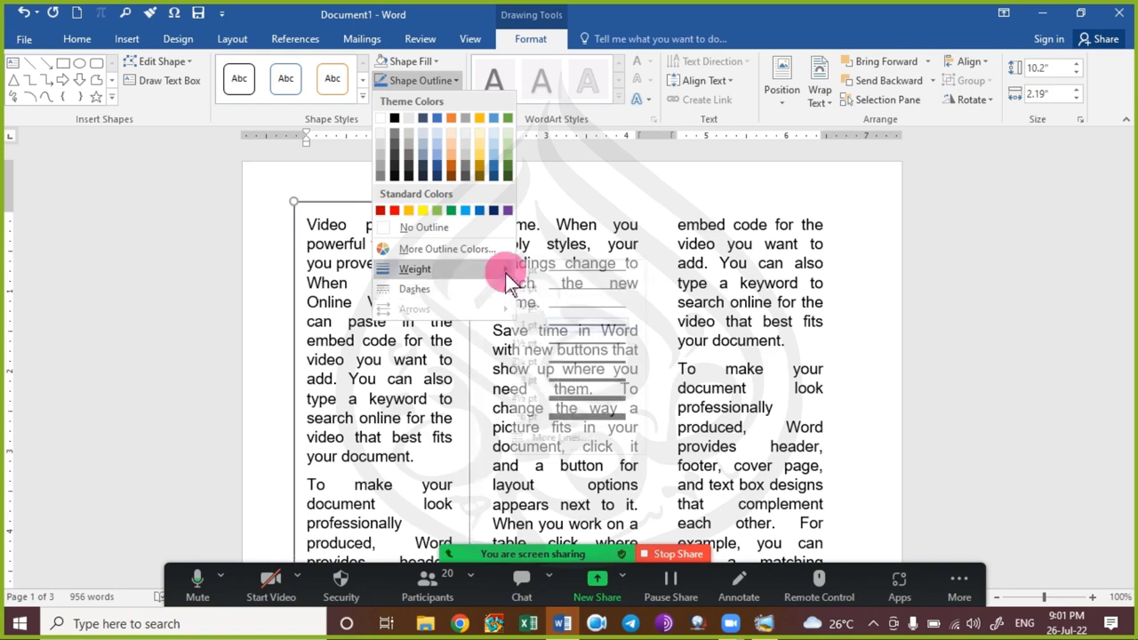
{"action": "left_click", "coordinate": [574, 437]}
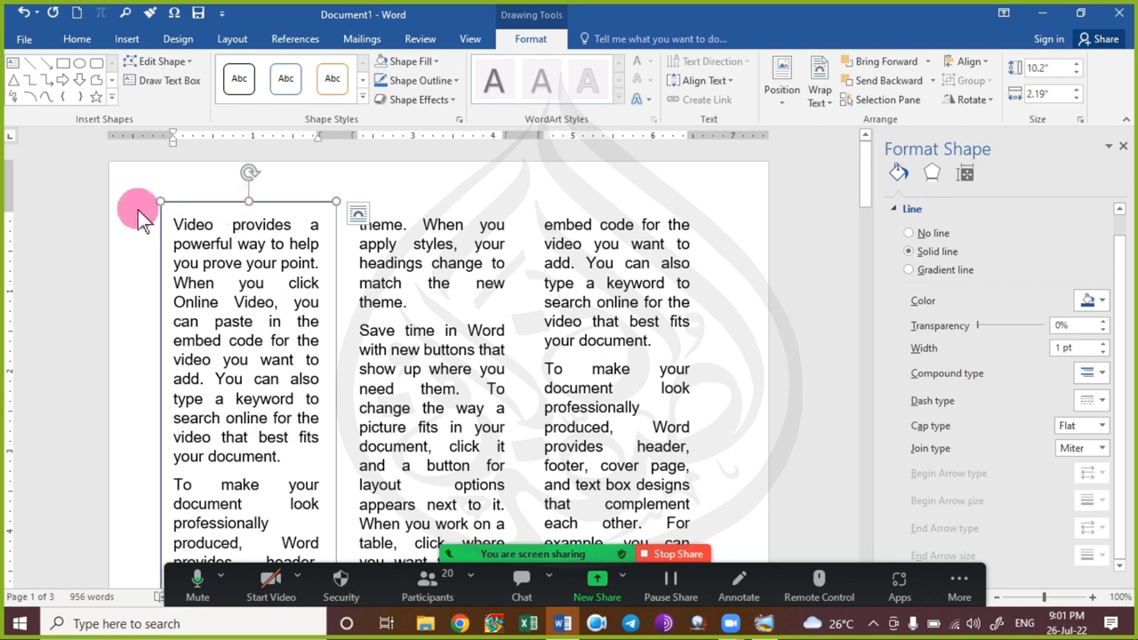
{"action": "left_click", "coordinate": [941, 268]}
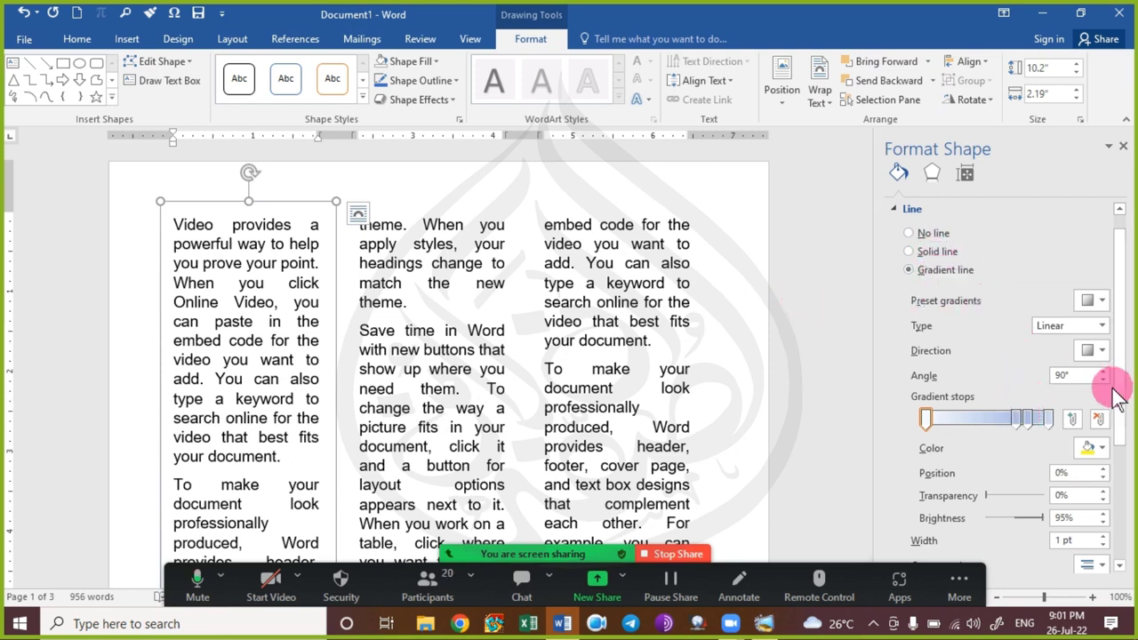
{"action": "left_click_drag", "start_coordinate": [1120, 374], "coordinate": [1125, 502]}
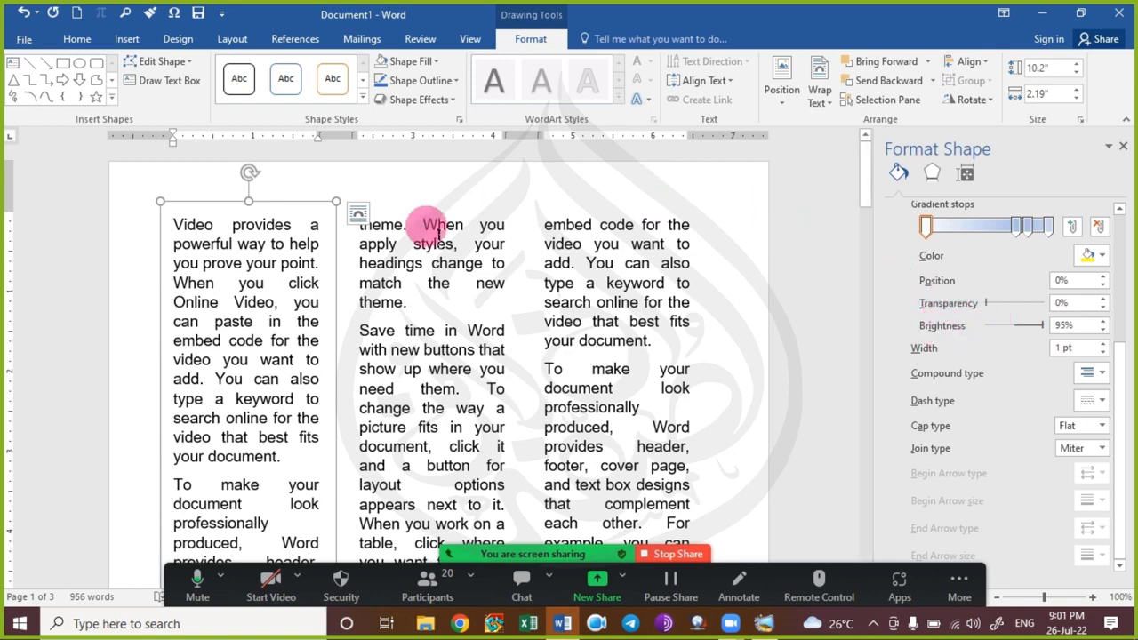
{"action": "left_click", "coordinate": [416, 280]}
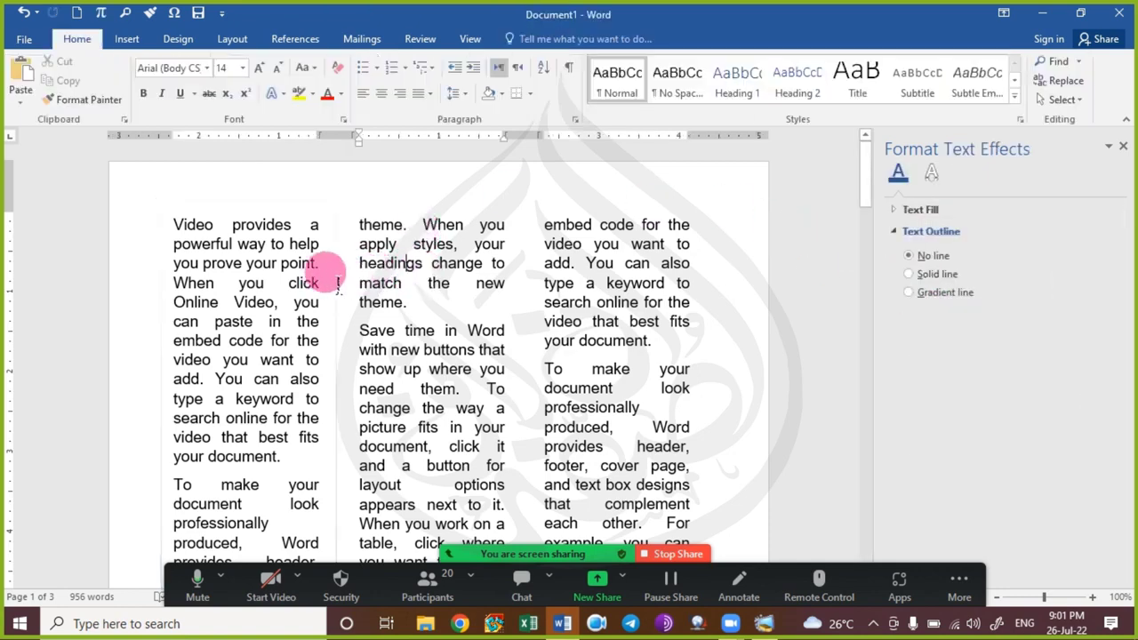
{"action": "left_click", "coordinate": [1122, 148]}
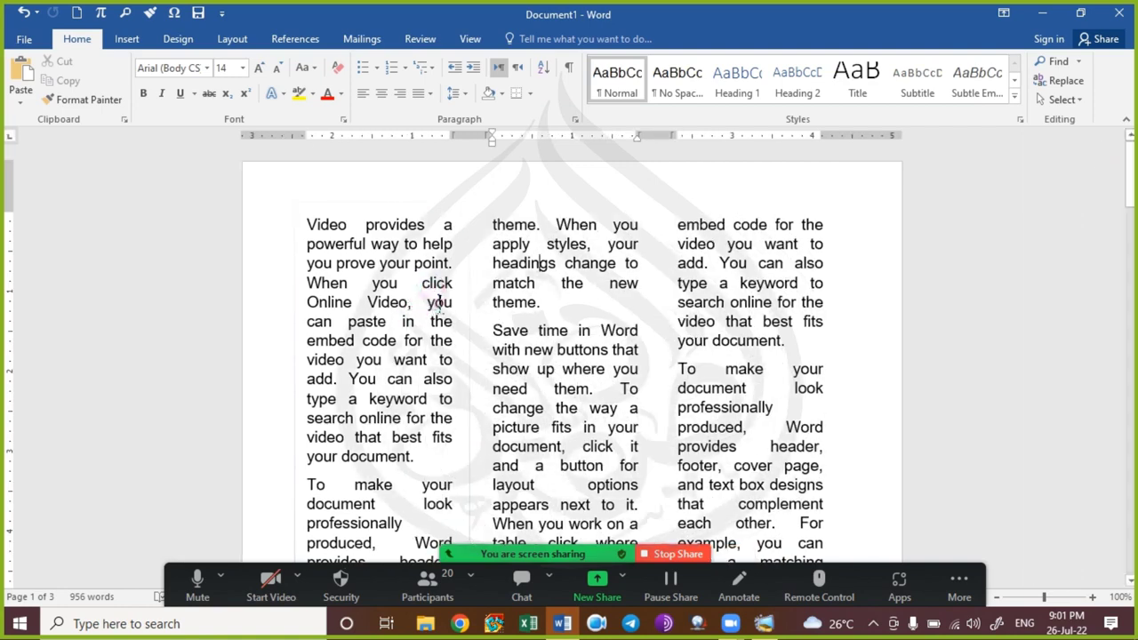
Delete the rectangle that frames the first column.
{"action": "double_click", "coordinate": [456, 208]}
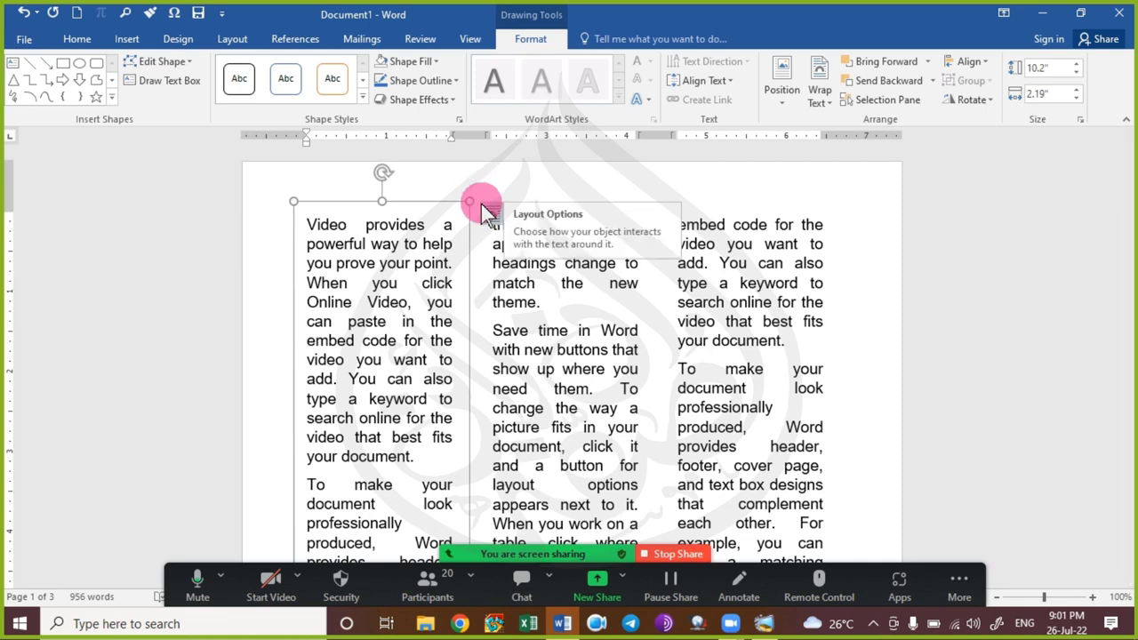
{"action": "key", "text": "Delete"}
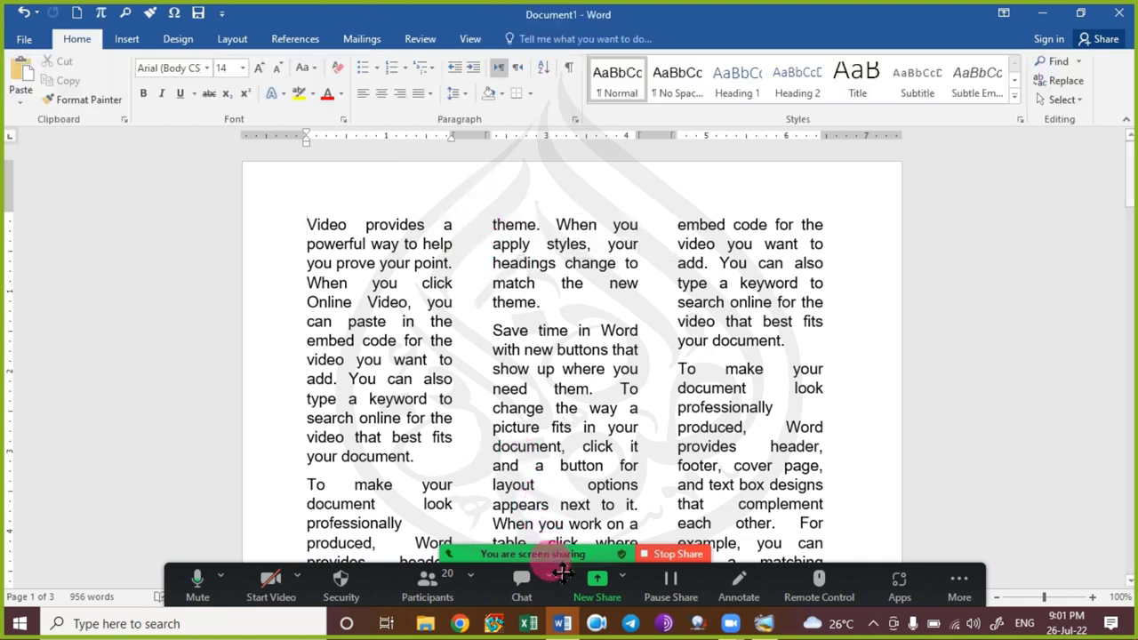